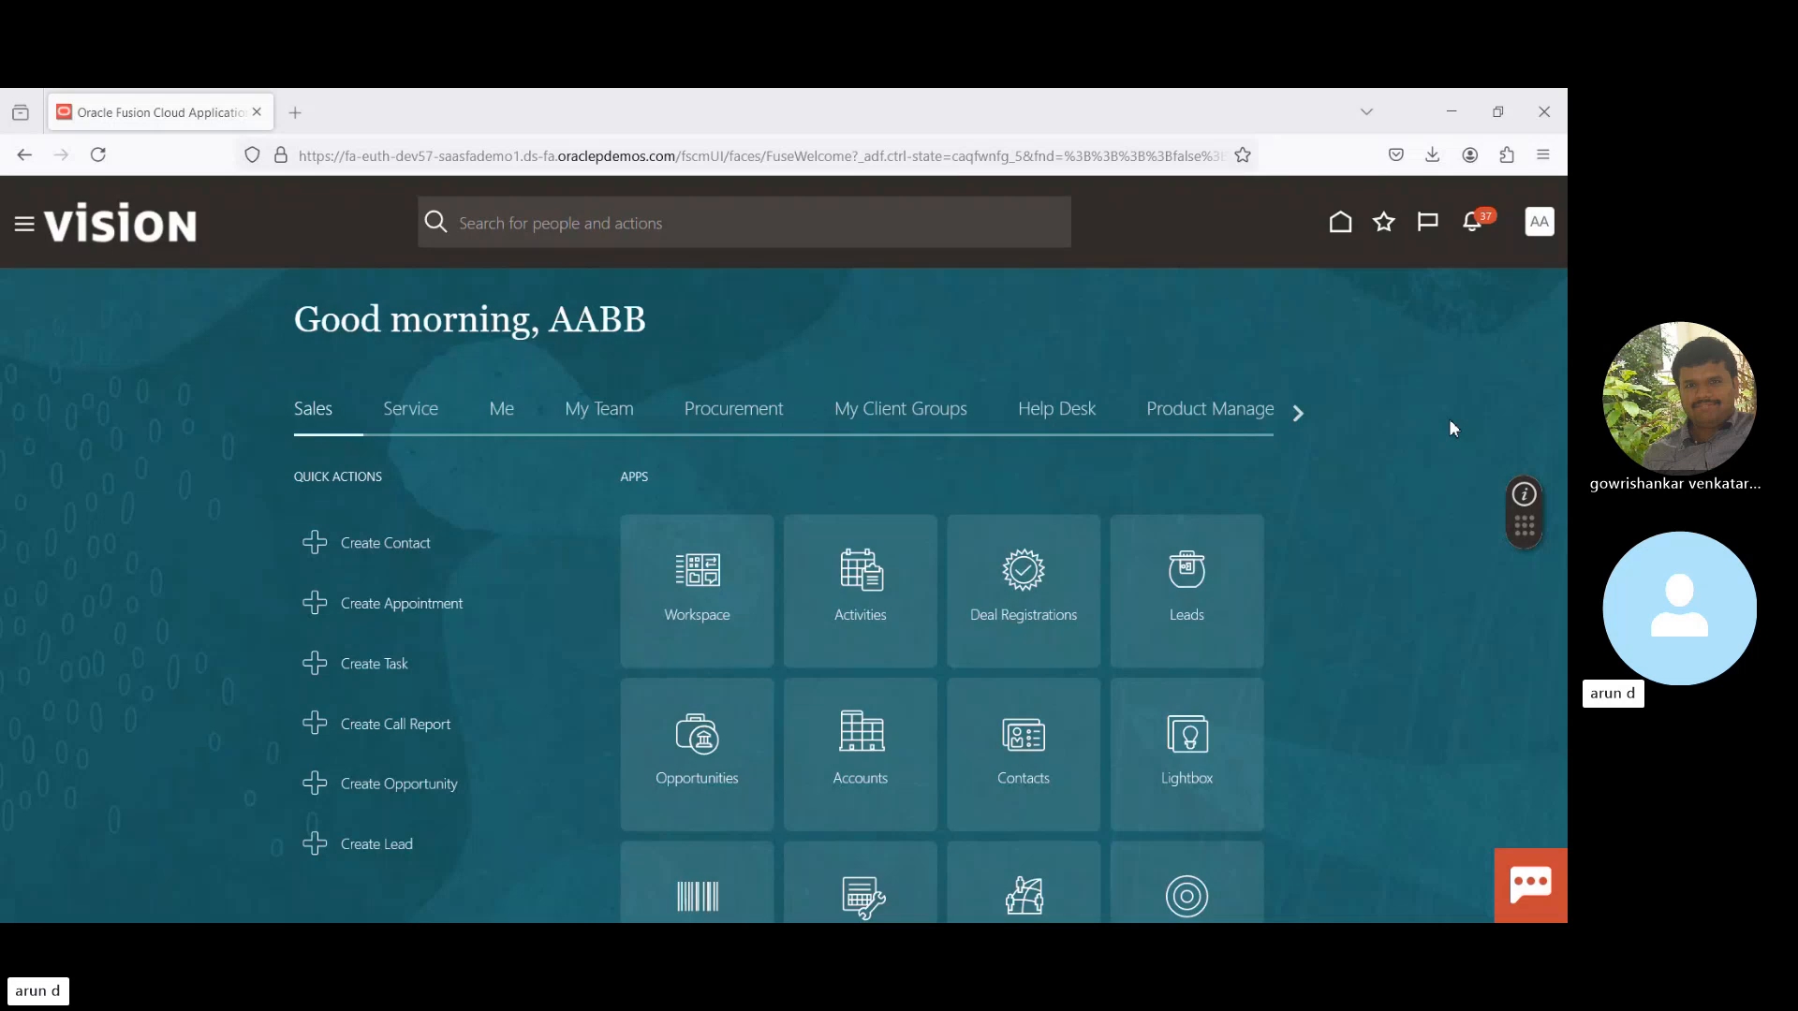
# - Open the Settings and Actions menu from the AA user avatar on the home page
pyautogui.click(1541, 228)
# - Open Setup and Maintenance for Setup: Financials and scroll through its functional areas list
pyautogui.click(1204, 529)
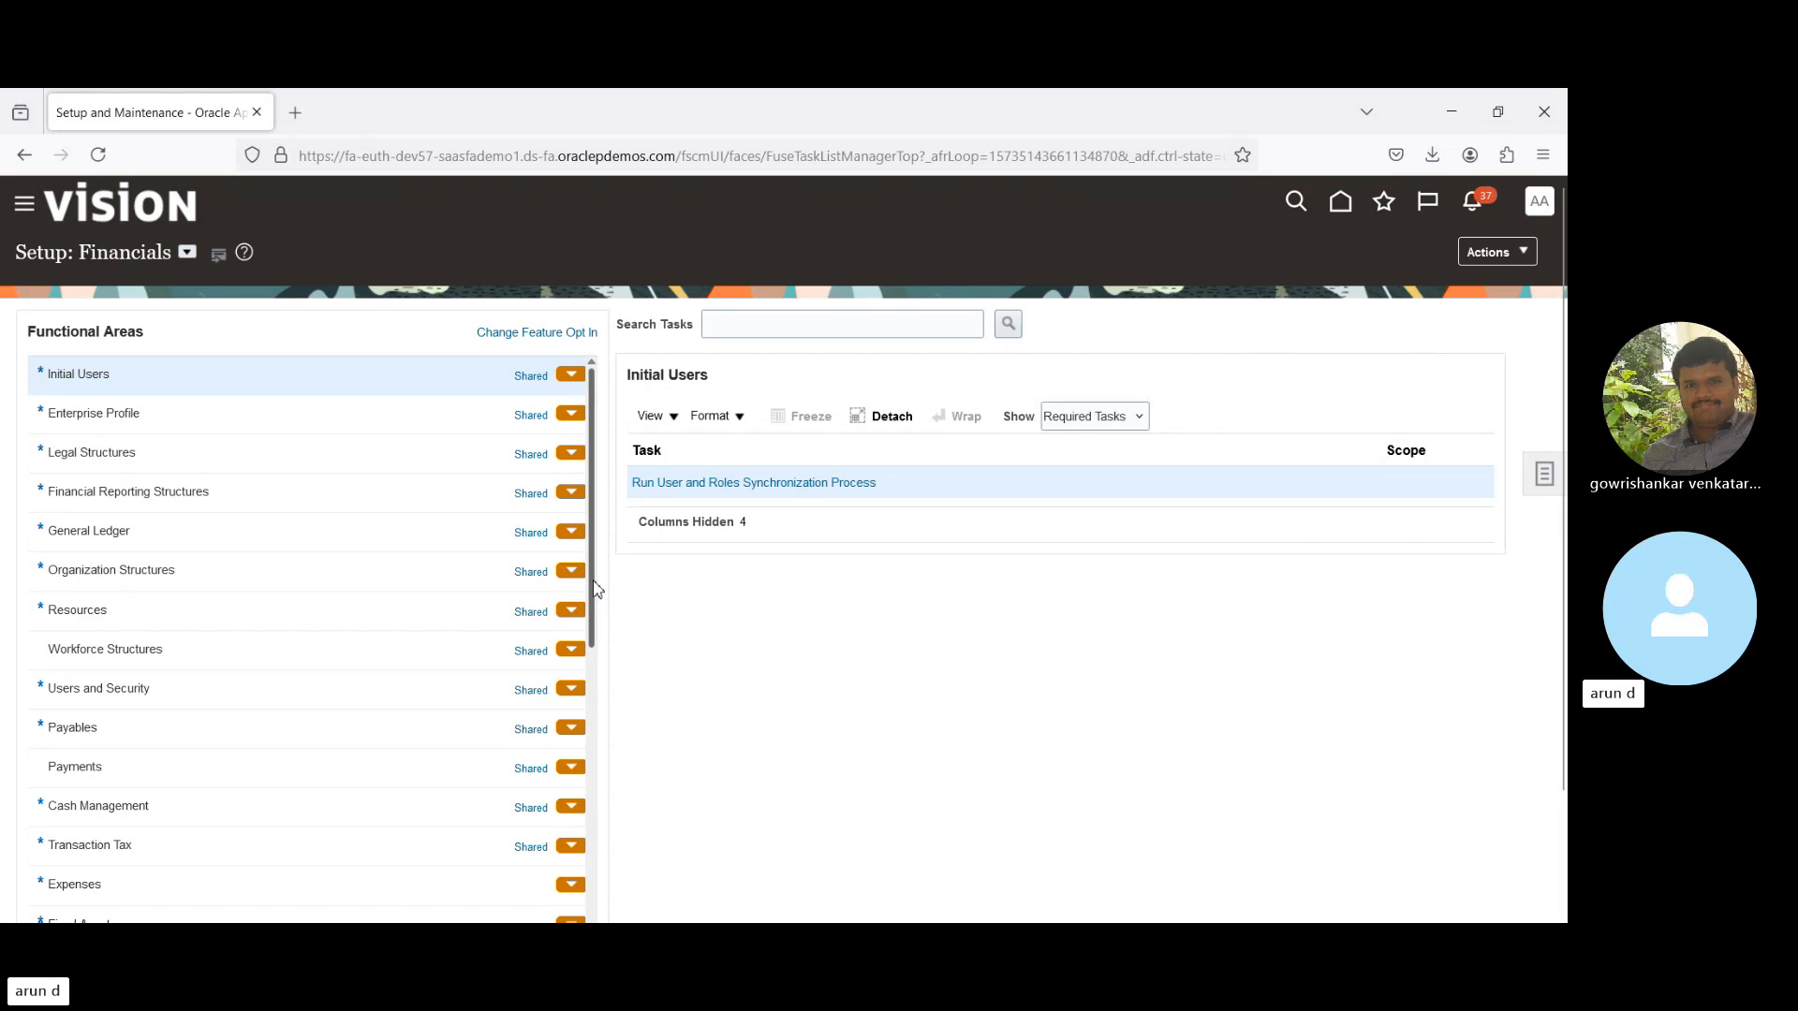
pyautogui.scroll(-1, 599, 599)
pyautogui.scroll(-8, 603, 610)
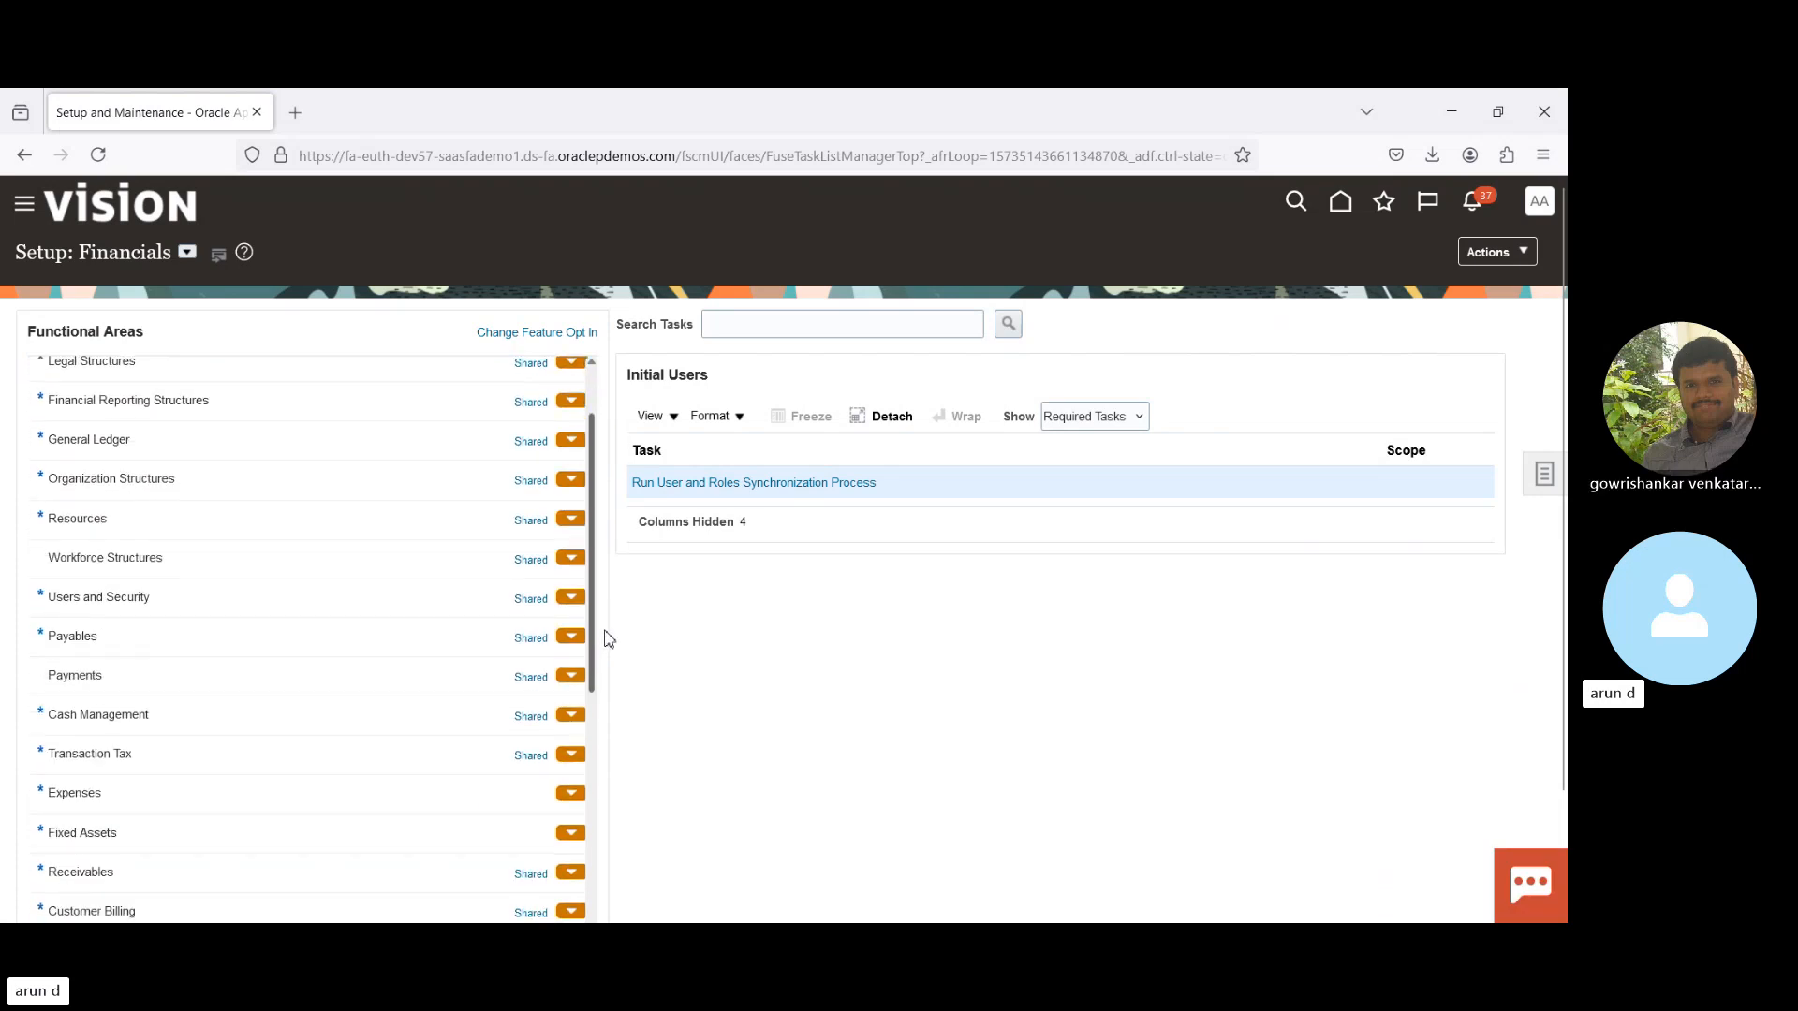
pyautogui.scroll(-5, 623, 772)
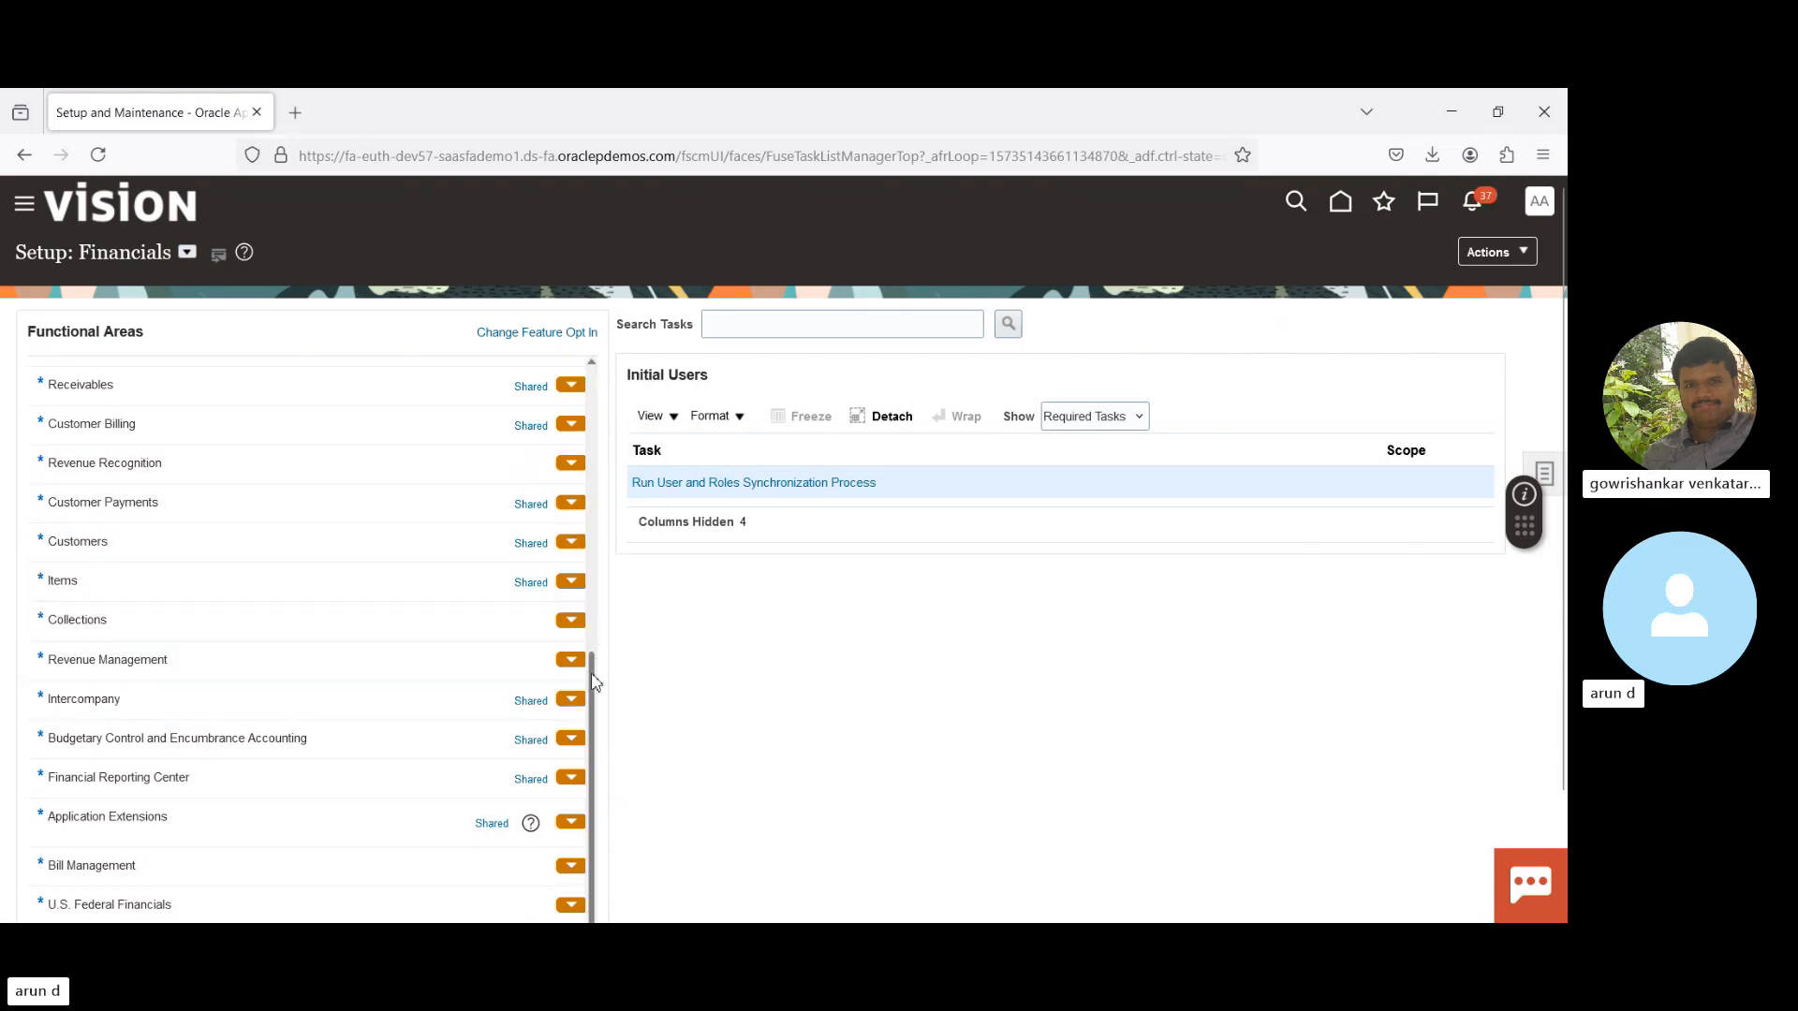
pyautogui.moveTo(595, 681); pyautogui.dragTo(595, 489)
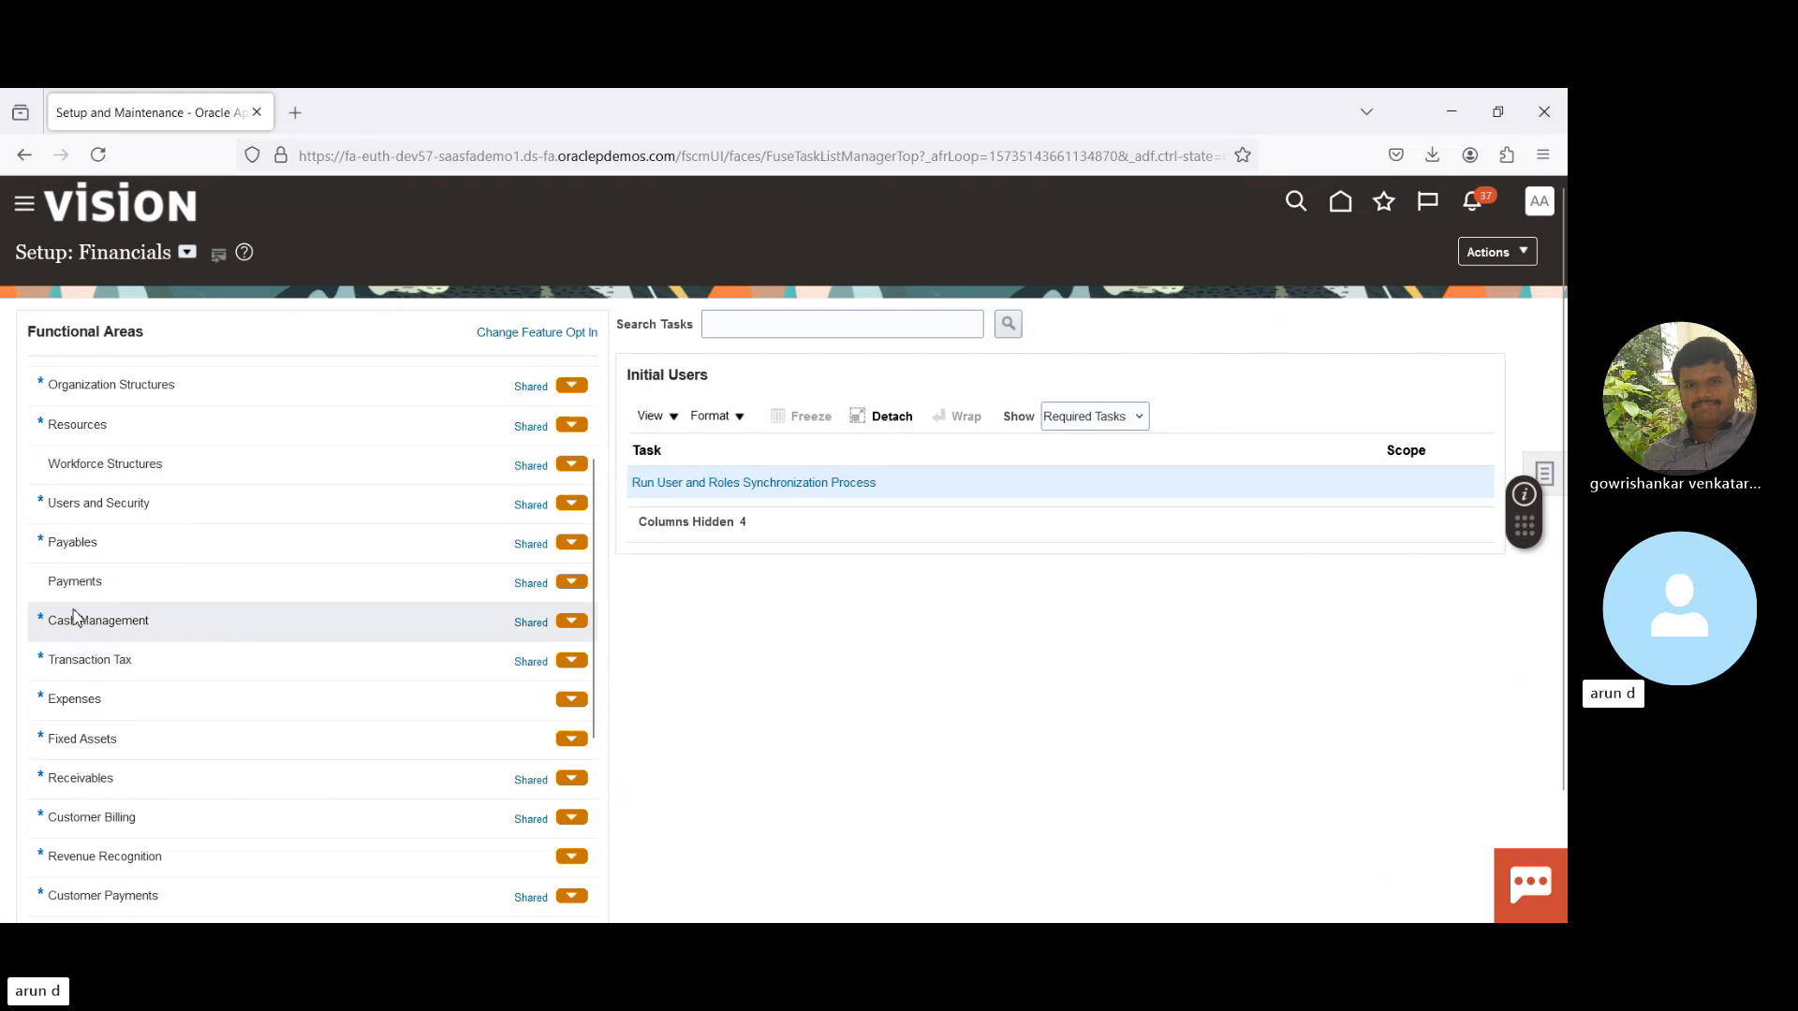
# - Load the Payments functional area tasks, such as Manage Payment Methods and Manage Payment Codes
pyautogui.click(129, 586)
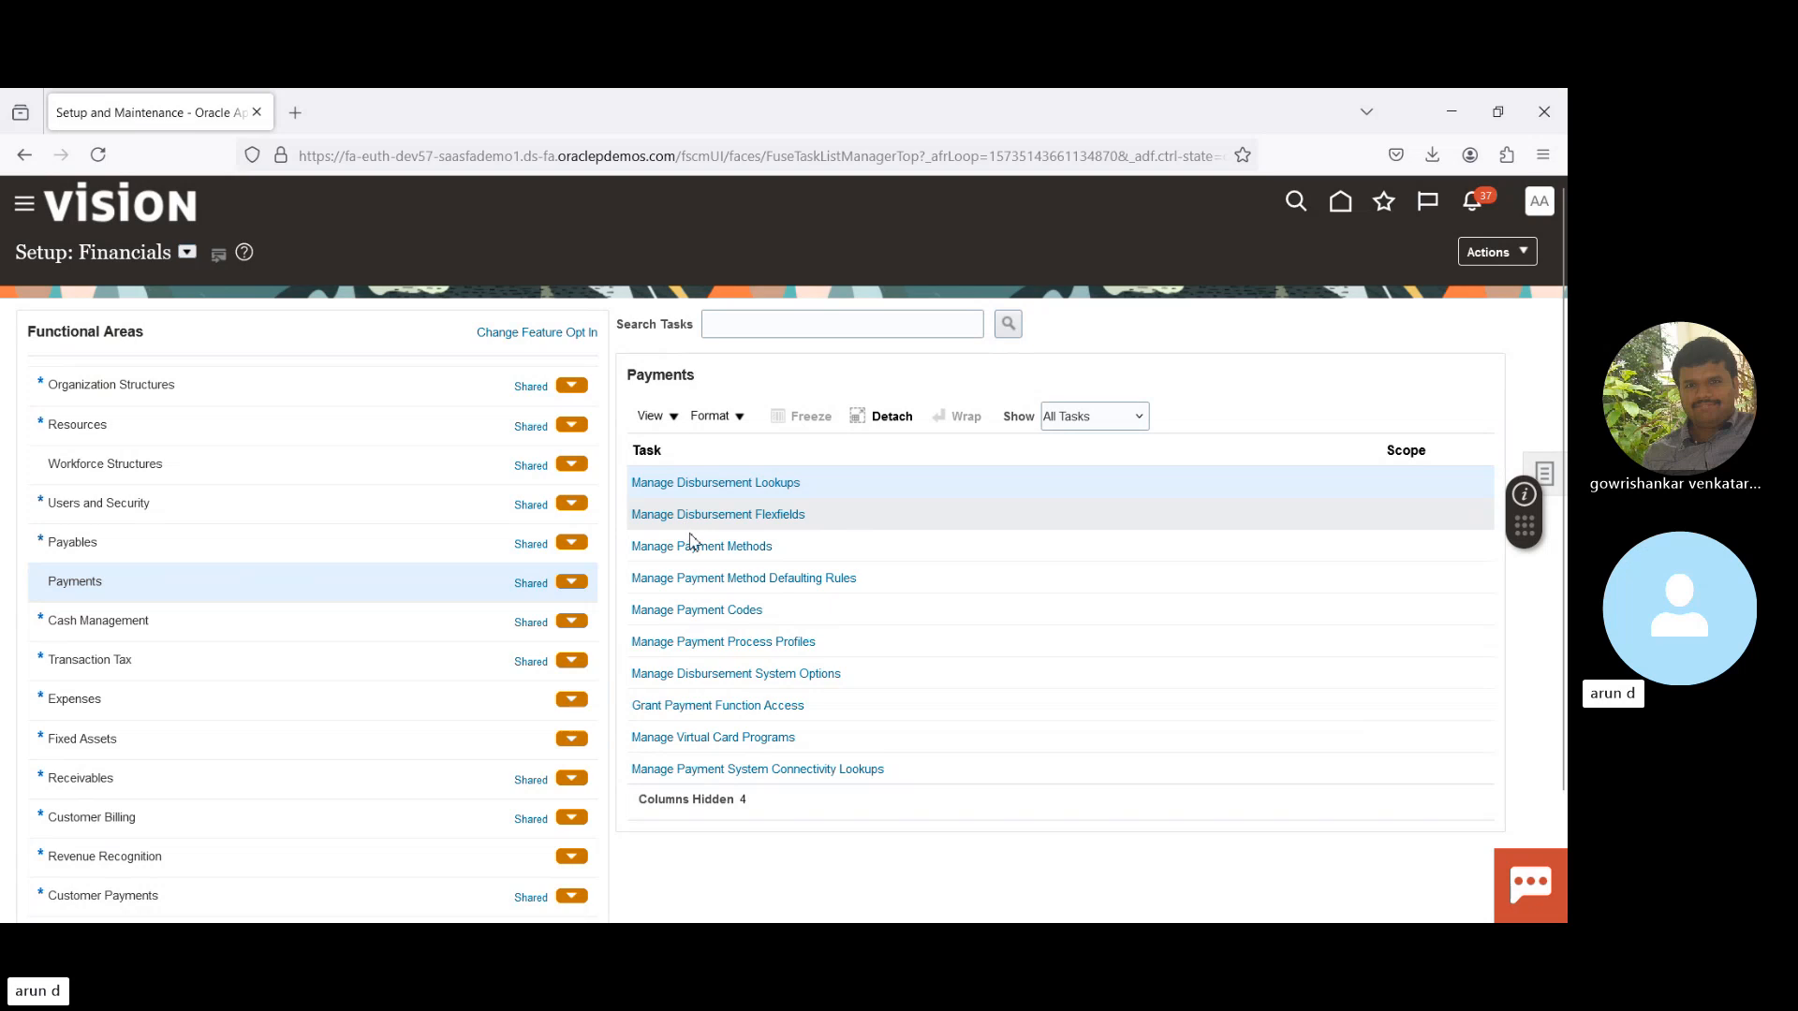
# - Open the Manage Payment Methods task from the Payments task list
pyautogui.click(710, 555)
pyautogui.click(711, 552)
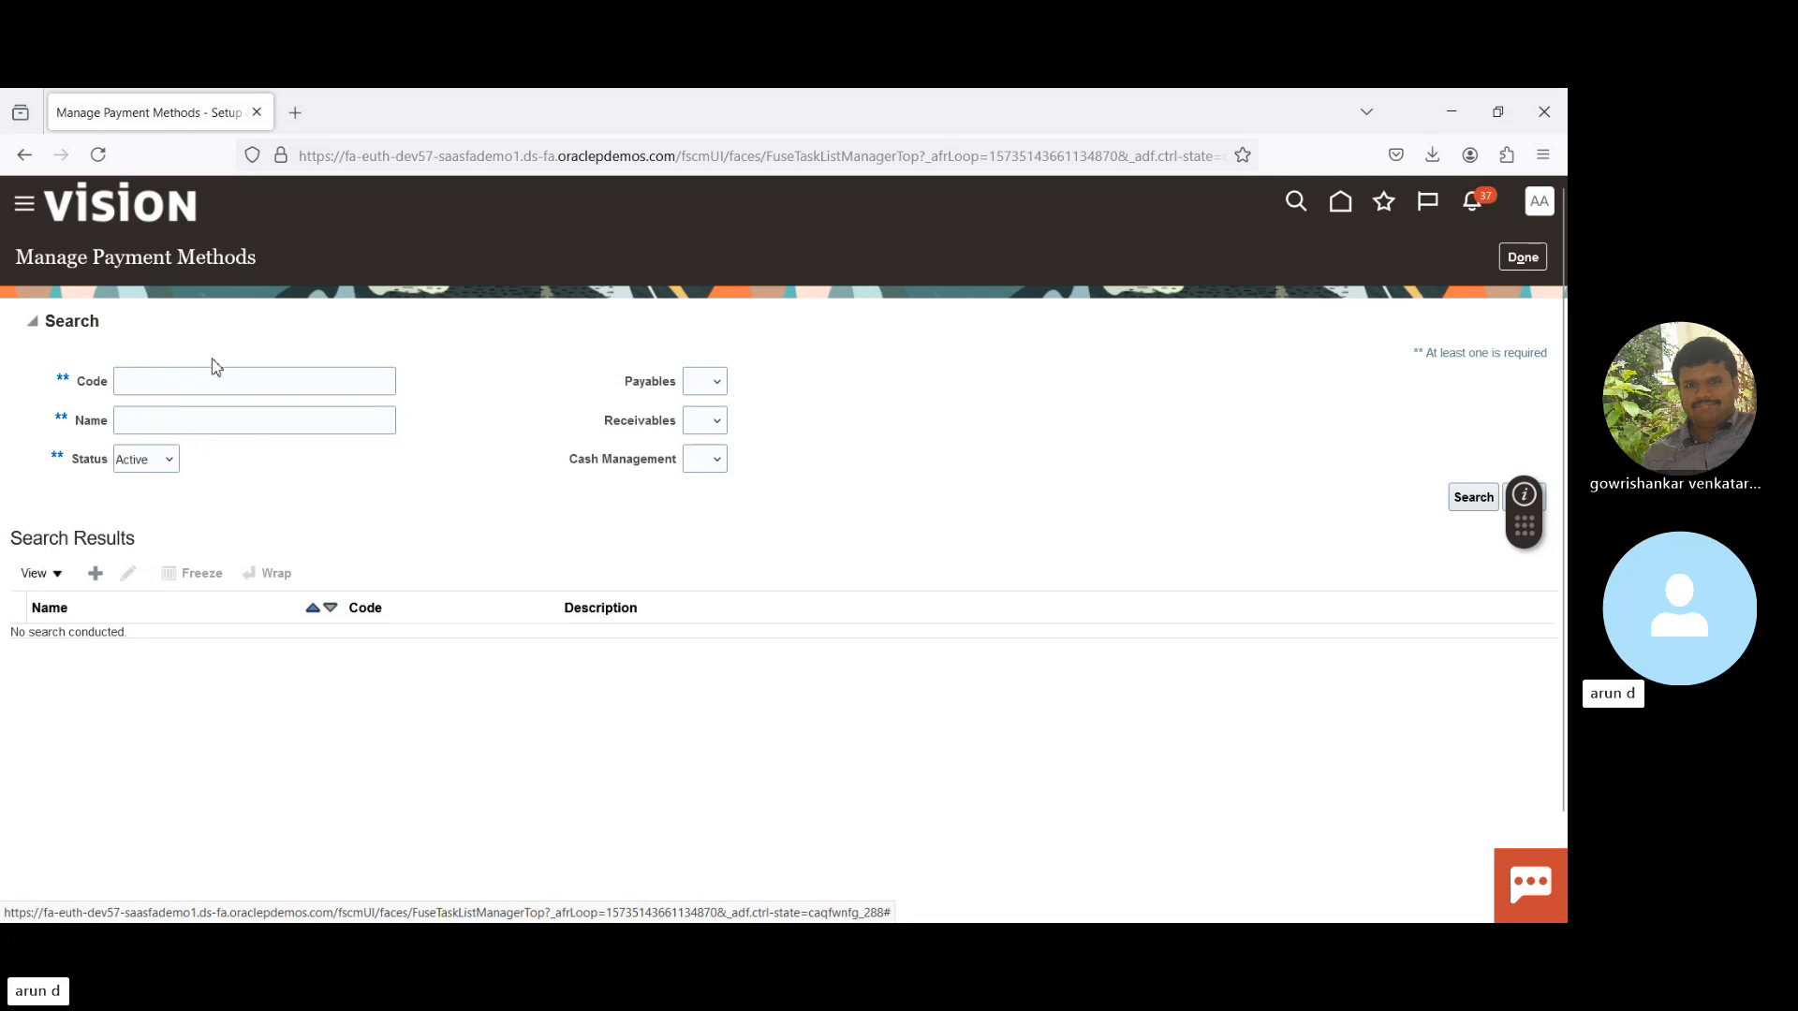
pyautogui.doubleClick(91, 384)
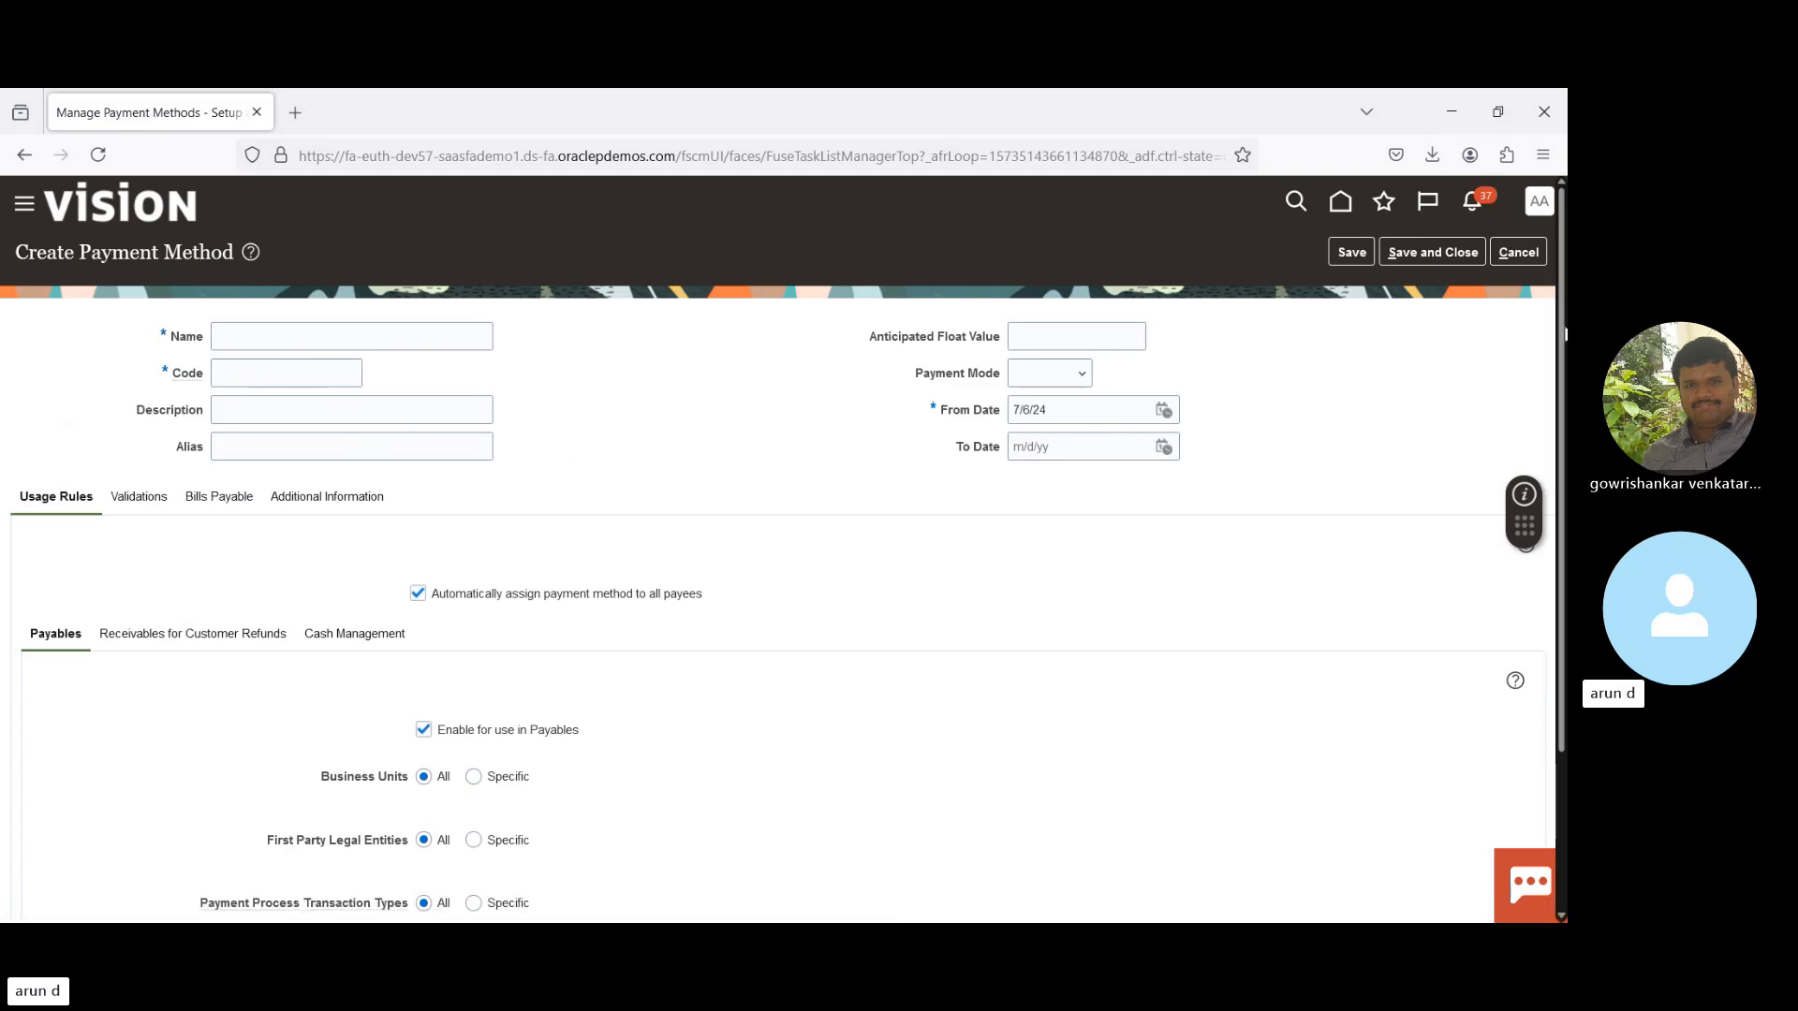
# - Scroll the Create Payment Method form down to Cross Border Attributes and back up
pyautogui.scroll(-3, 781, 543)
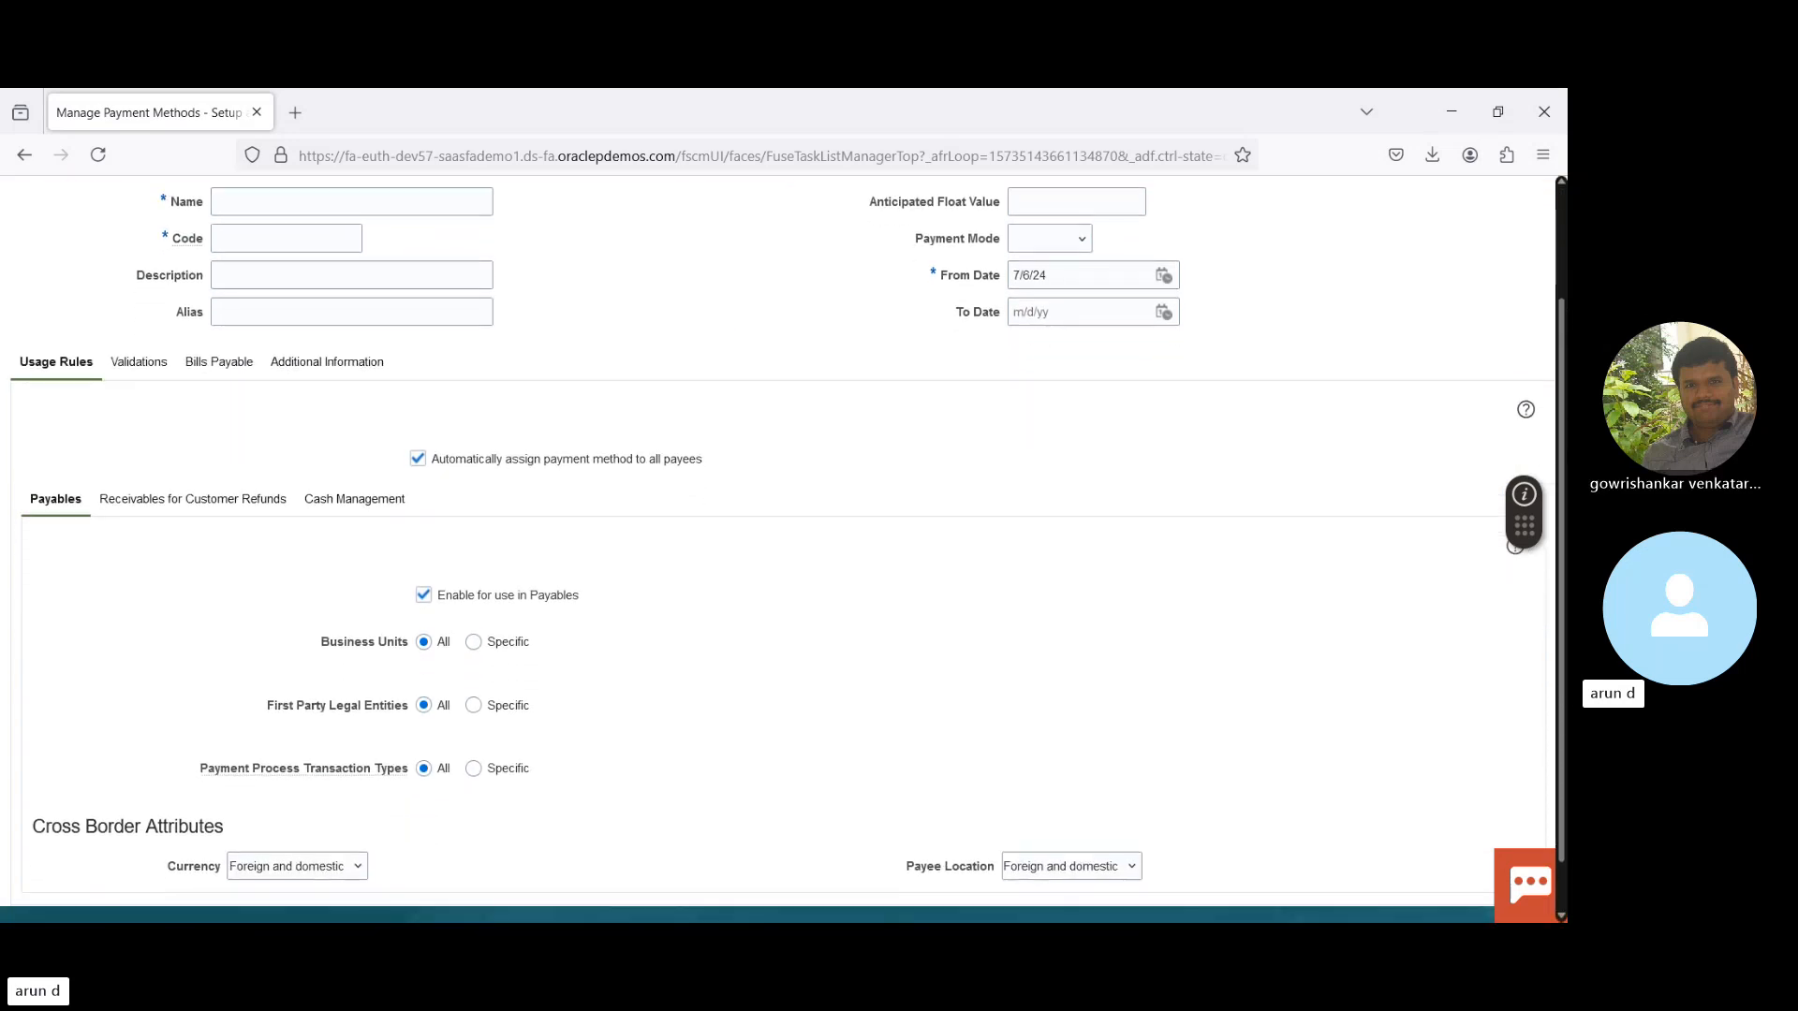
pyautogui.scroll(-1, 1551, 444)
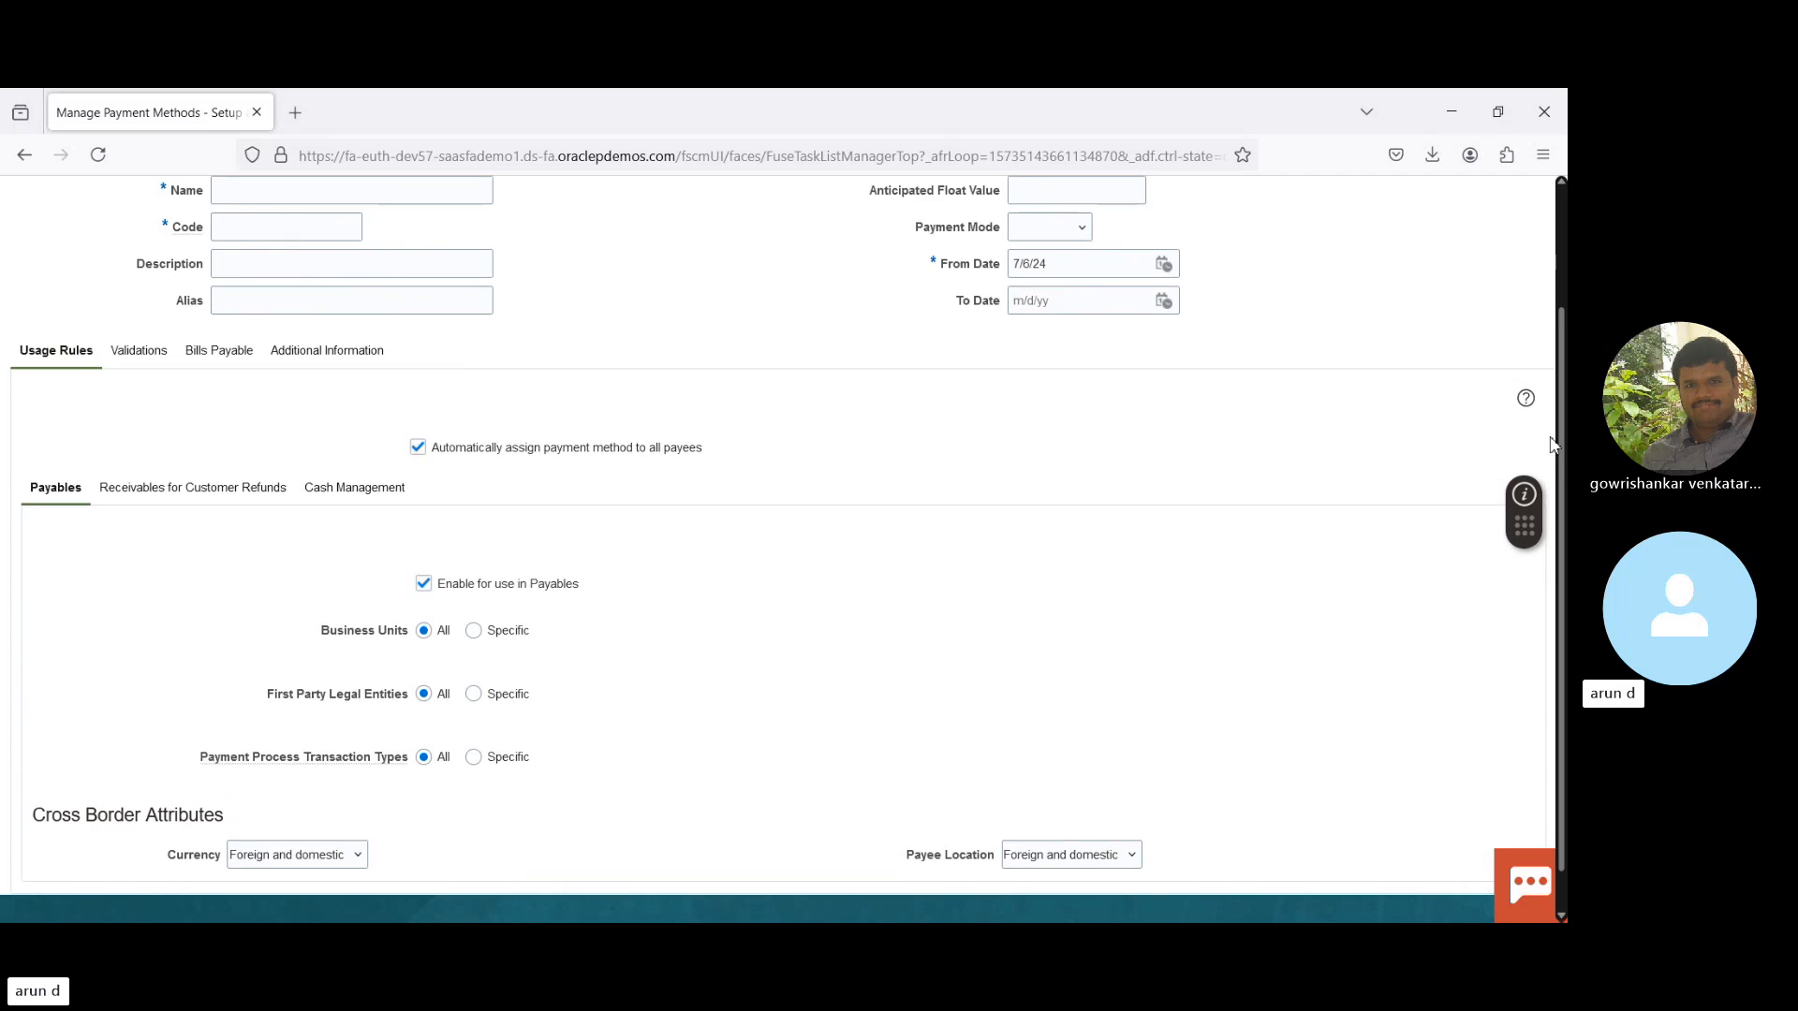
pyautogui.scroll(3, 1552, 444)
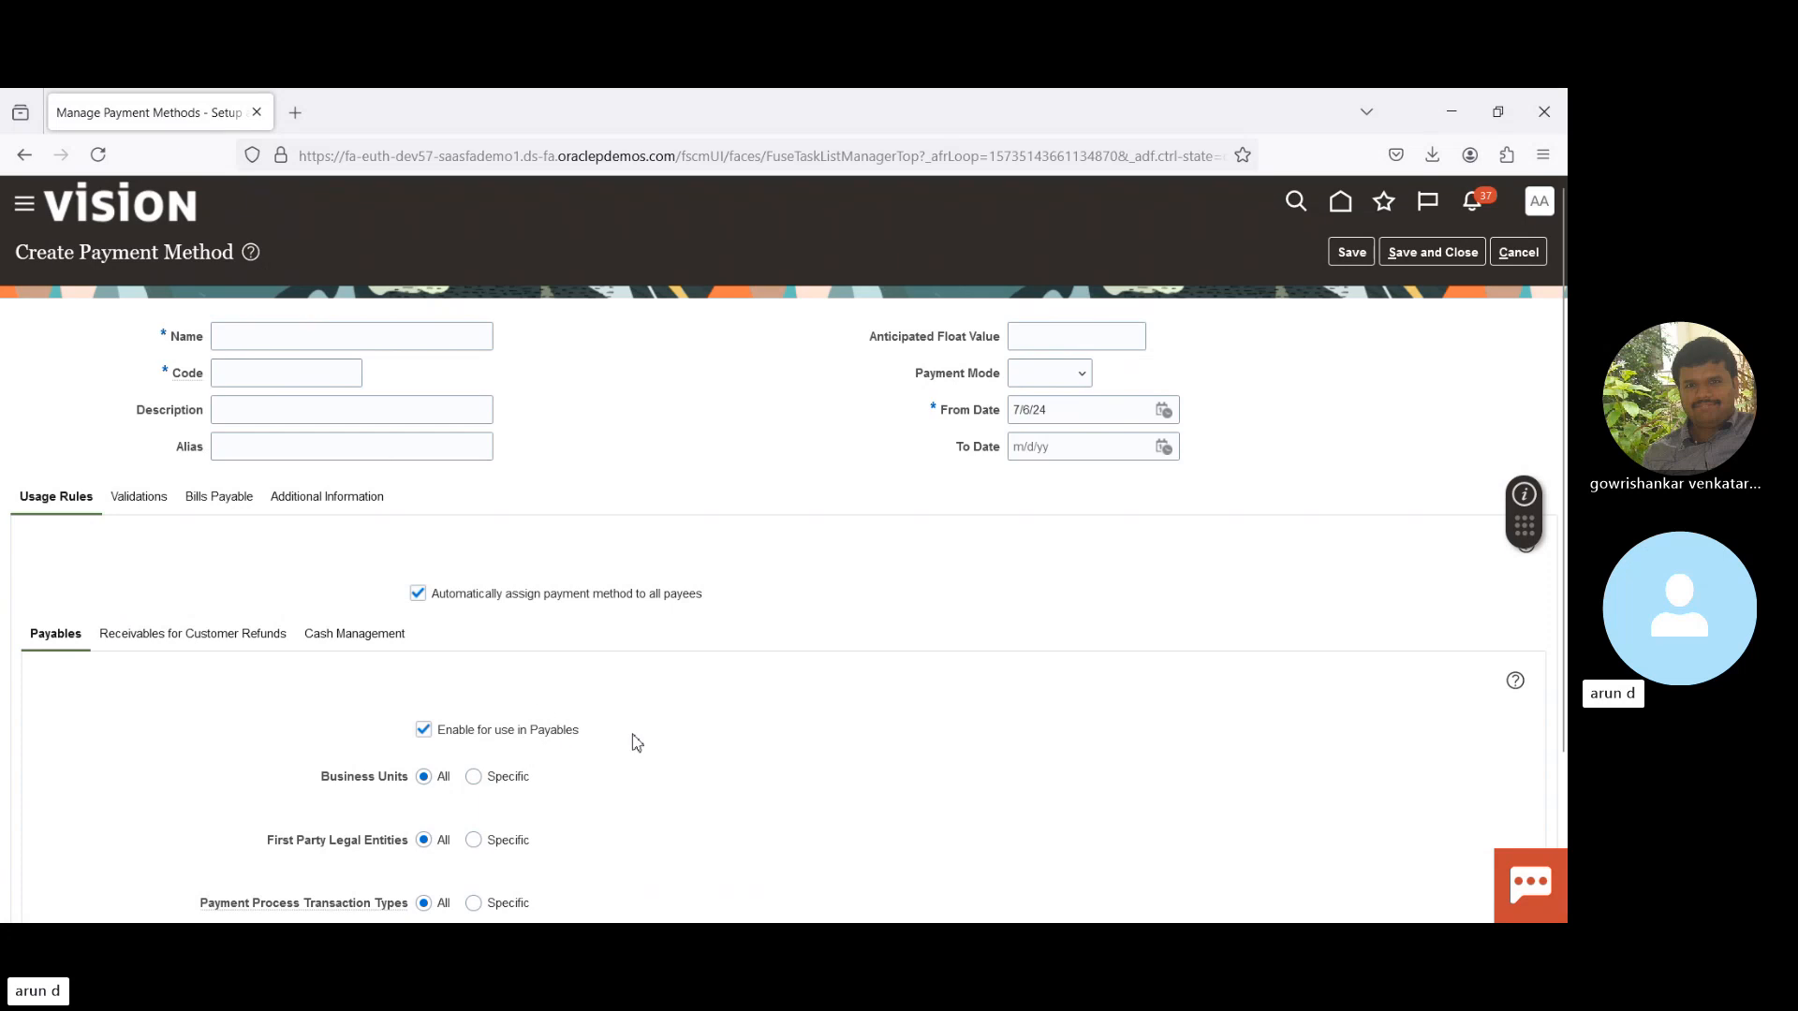
pyautogui.click(169, 636)
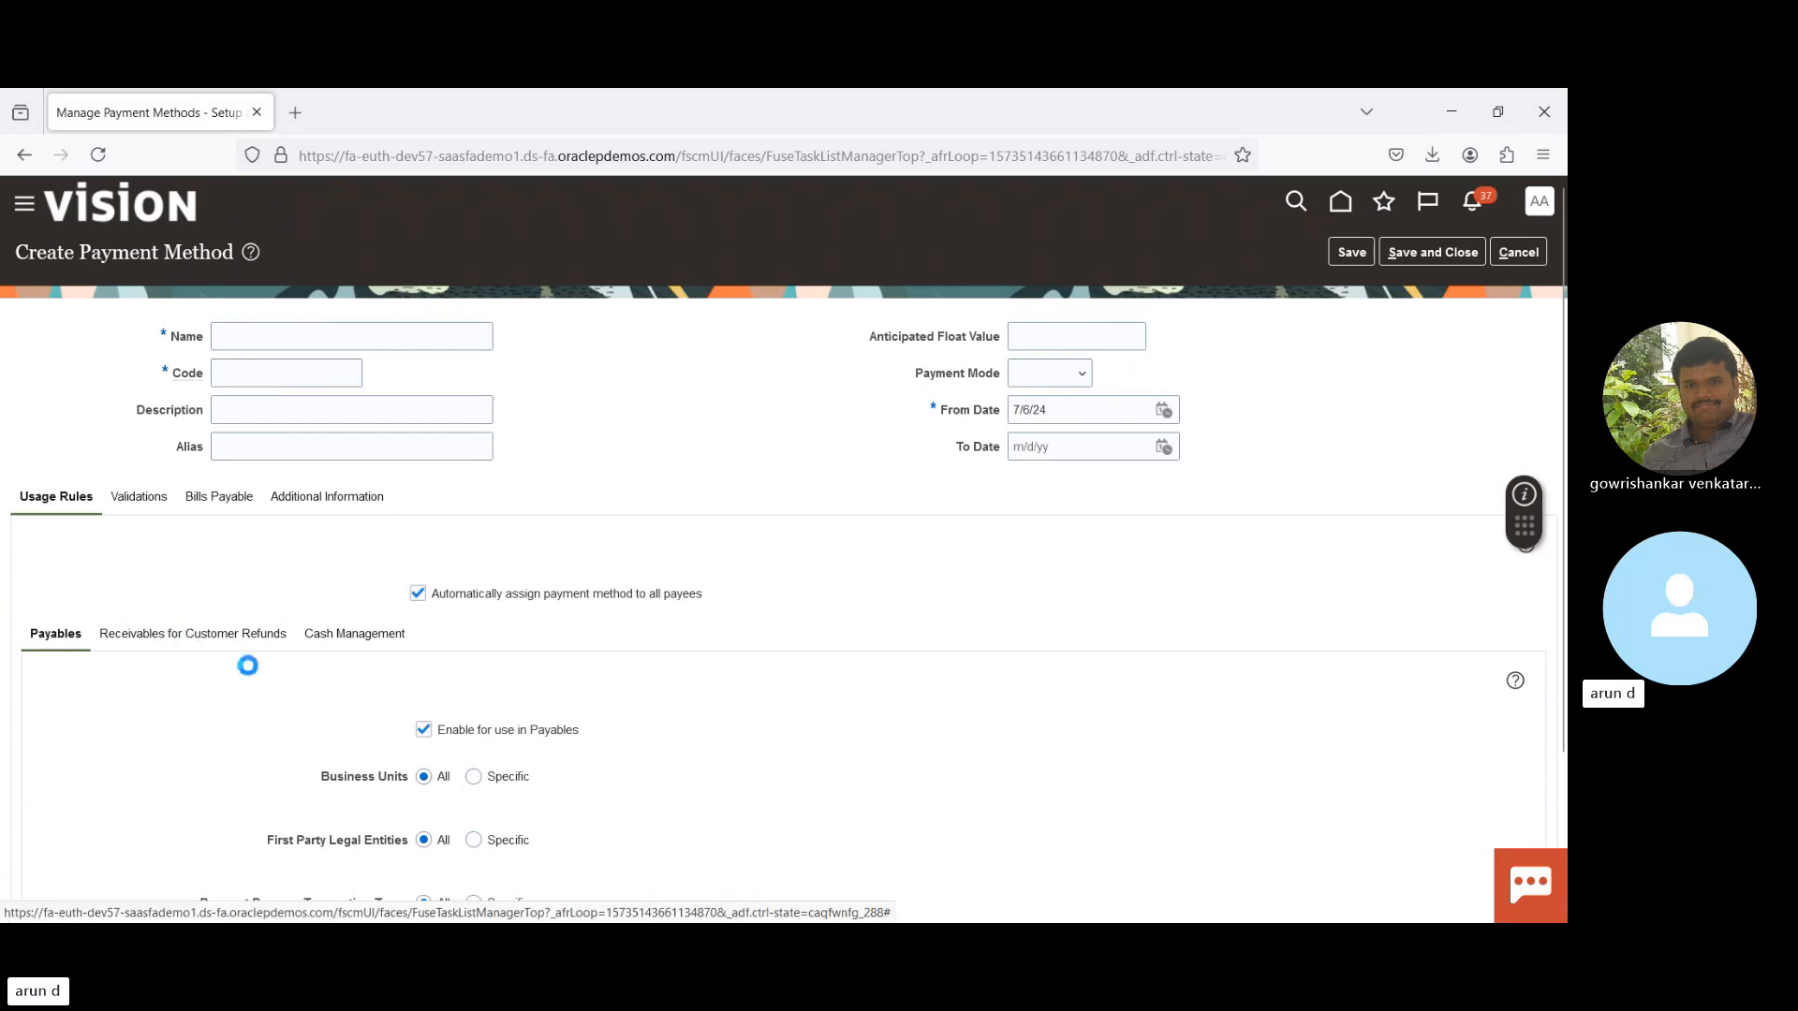
pyautogui.click(357, 636)
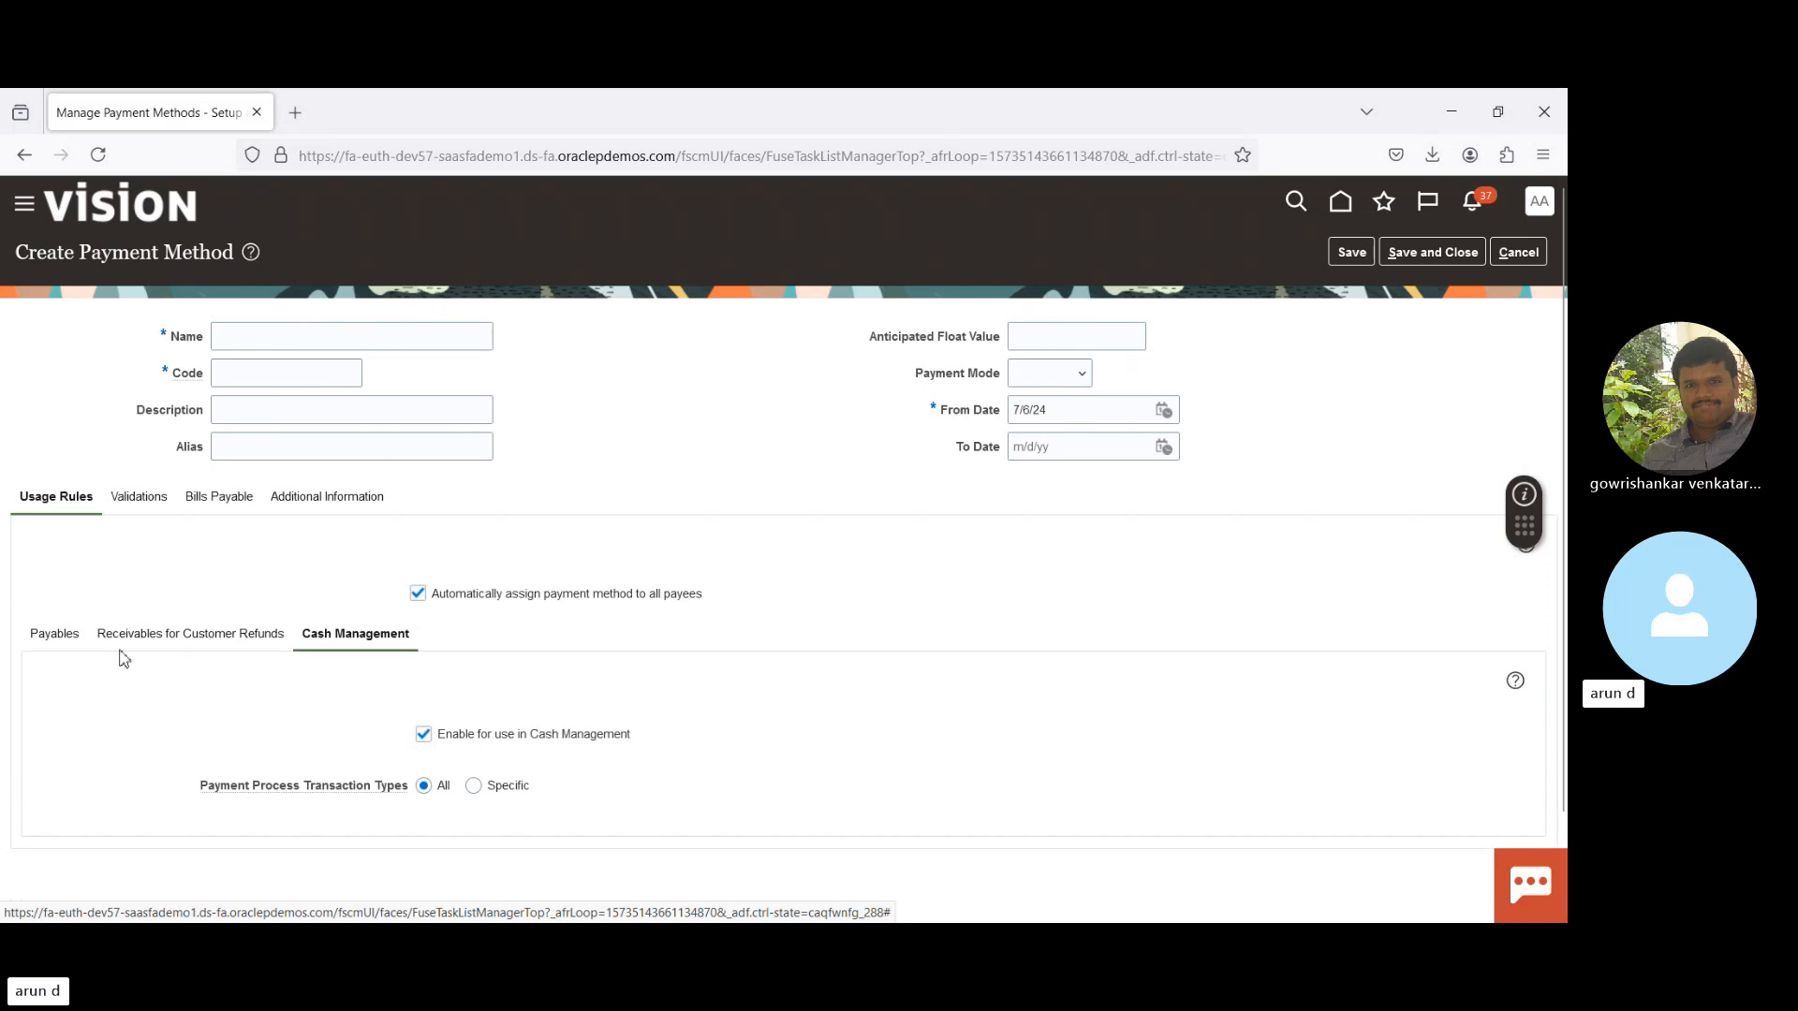
pyautogui.click(57, 638)
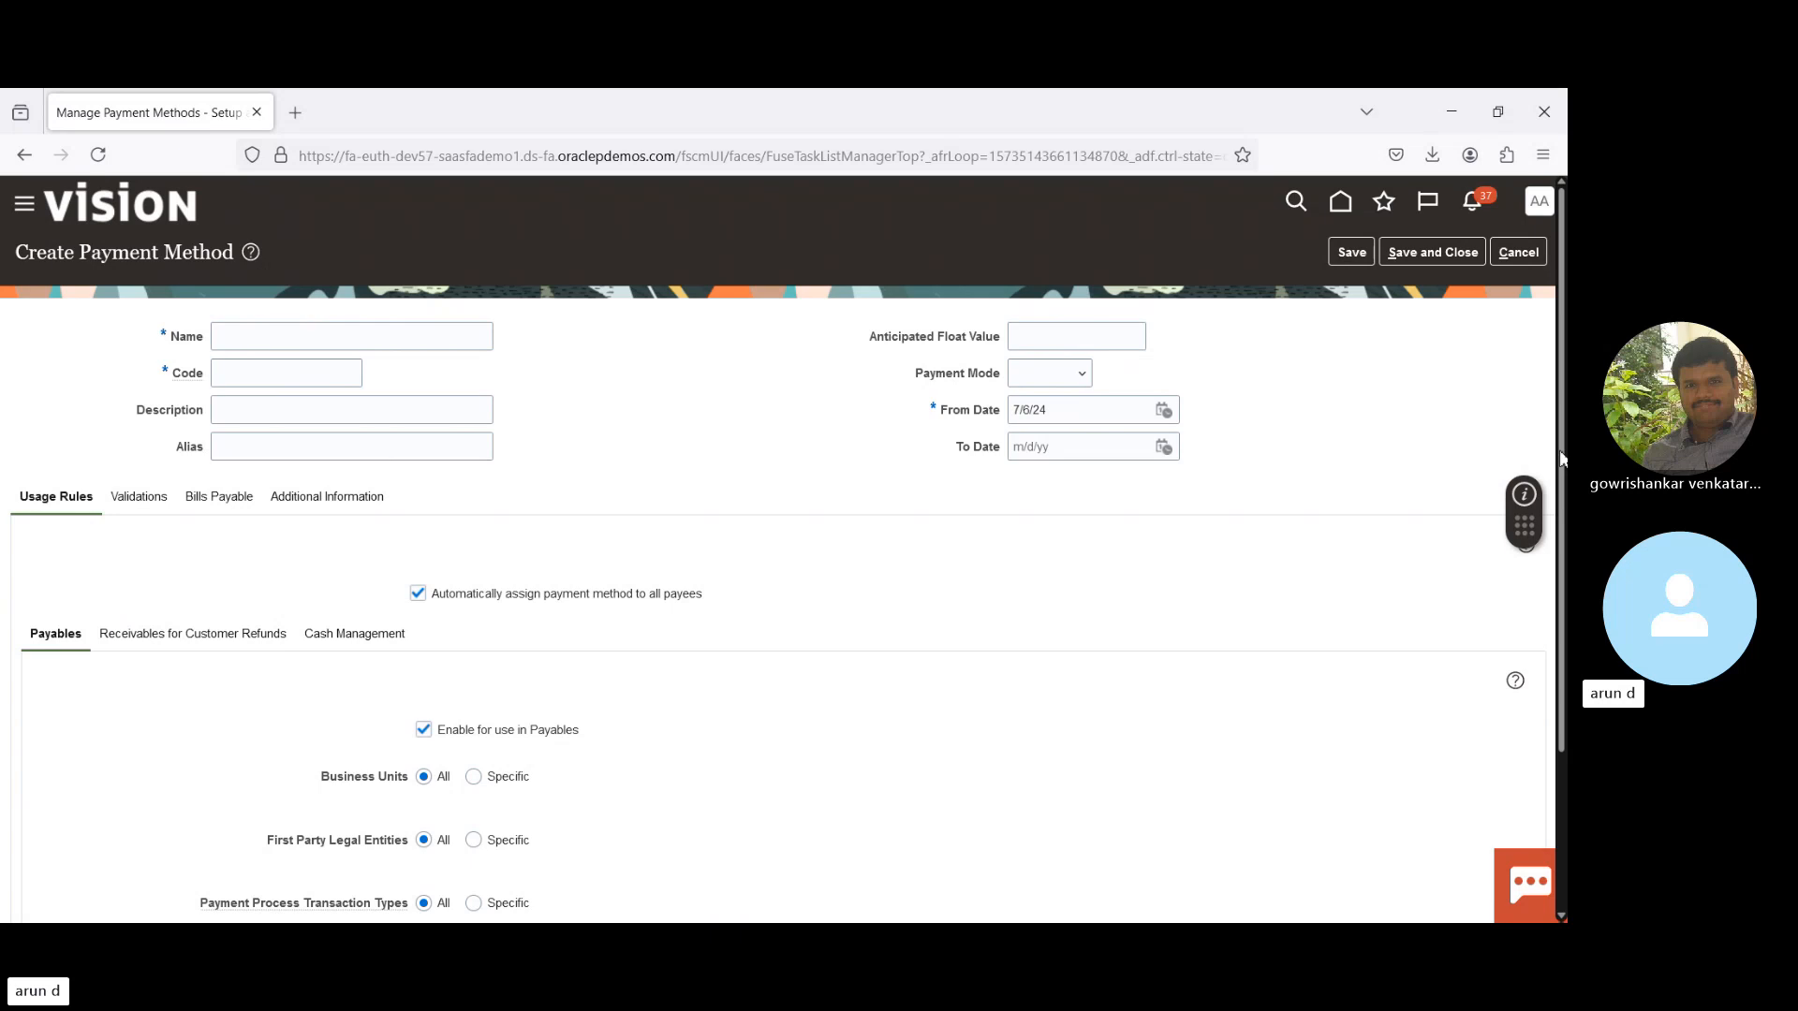
pyautogui.scroll(-2, 426, 695)
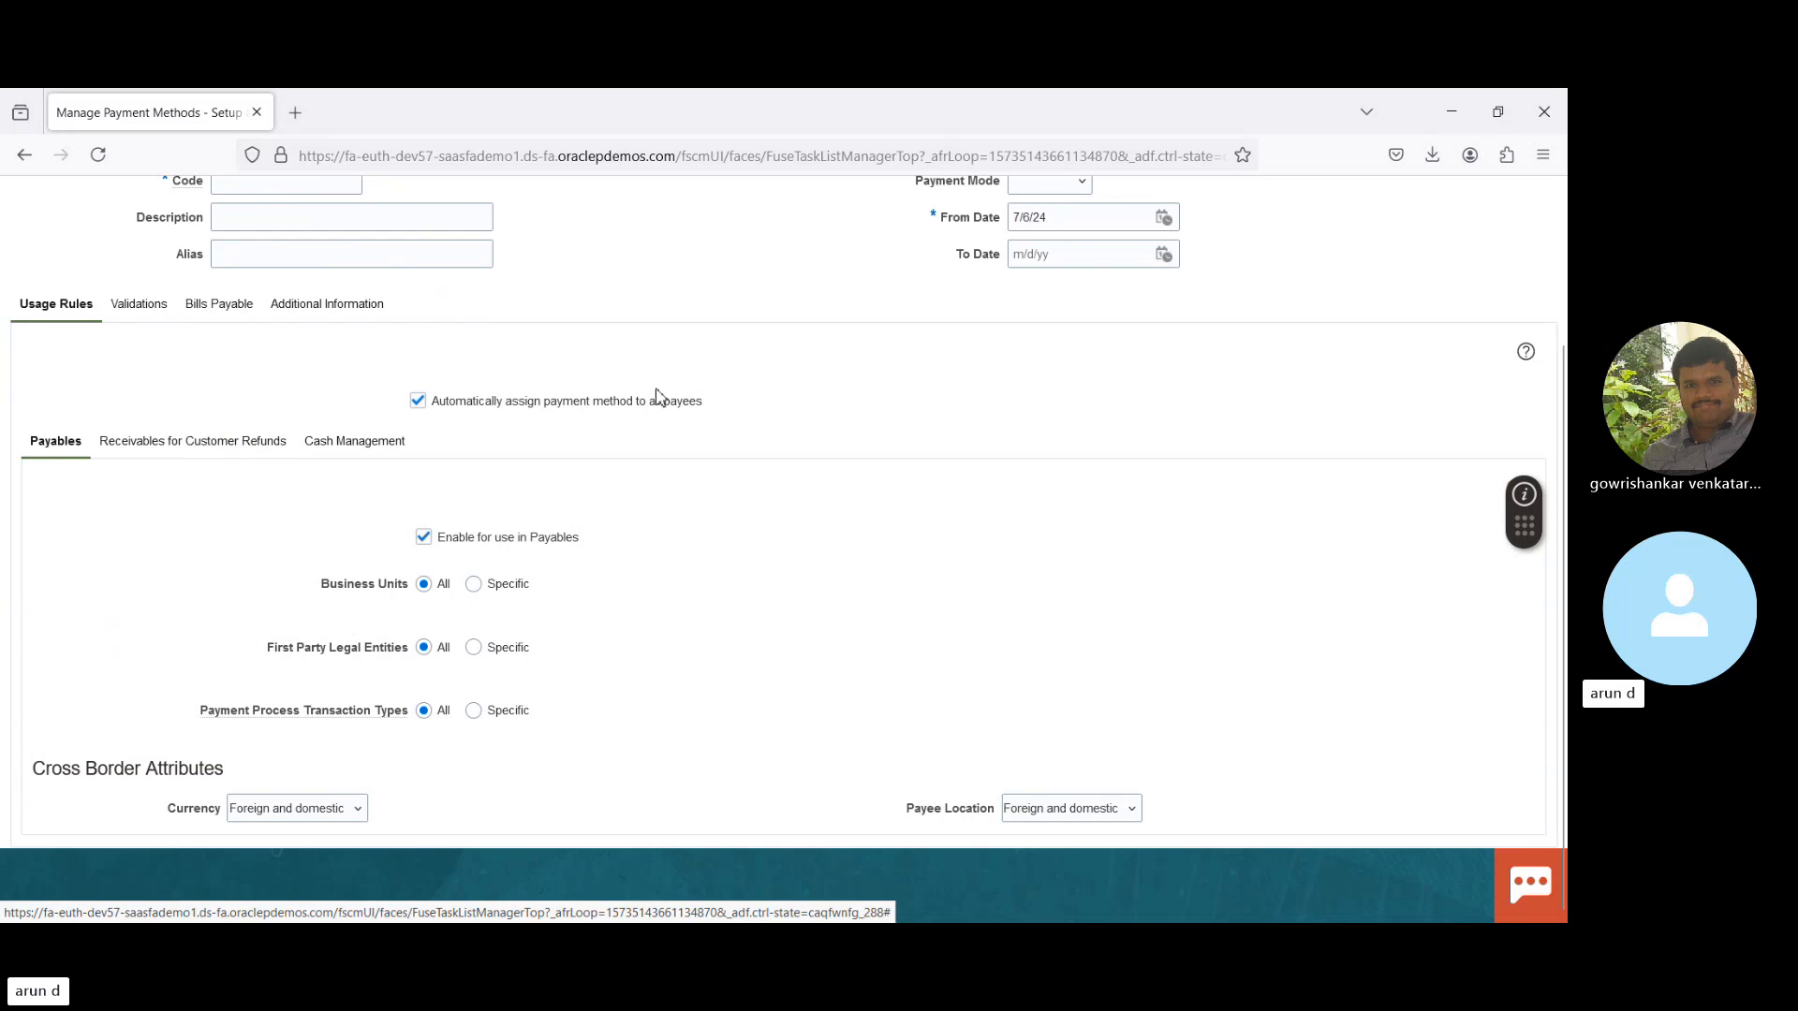
# - On the Validations tab, add the predefined validation Document Payment Currency Equal To
pyautogui.click(135, 307)
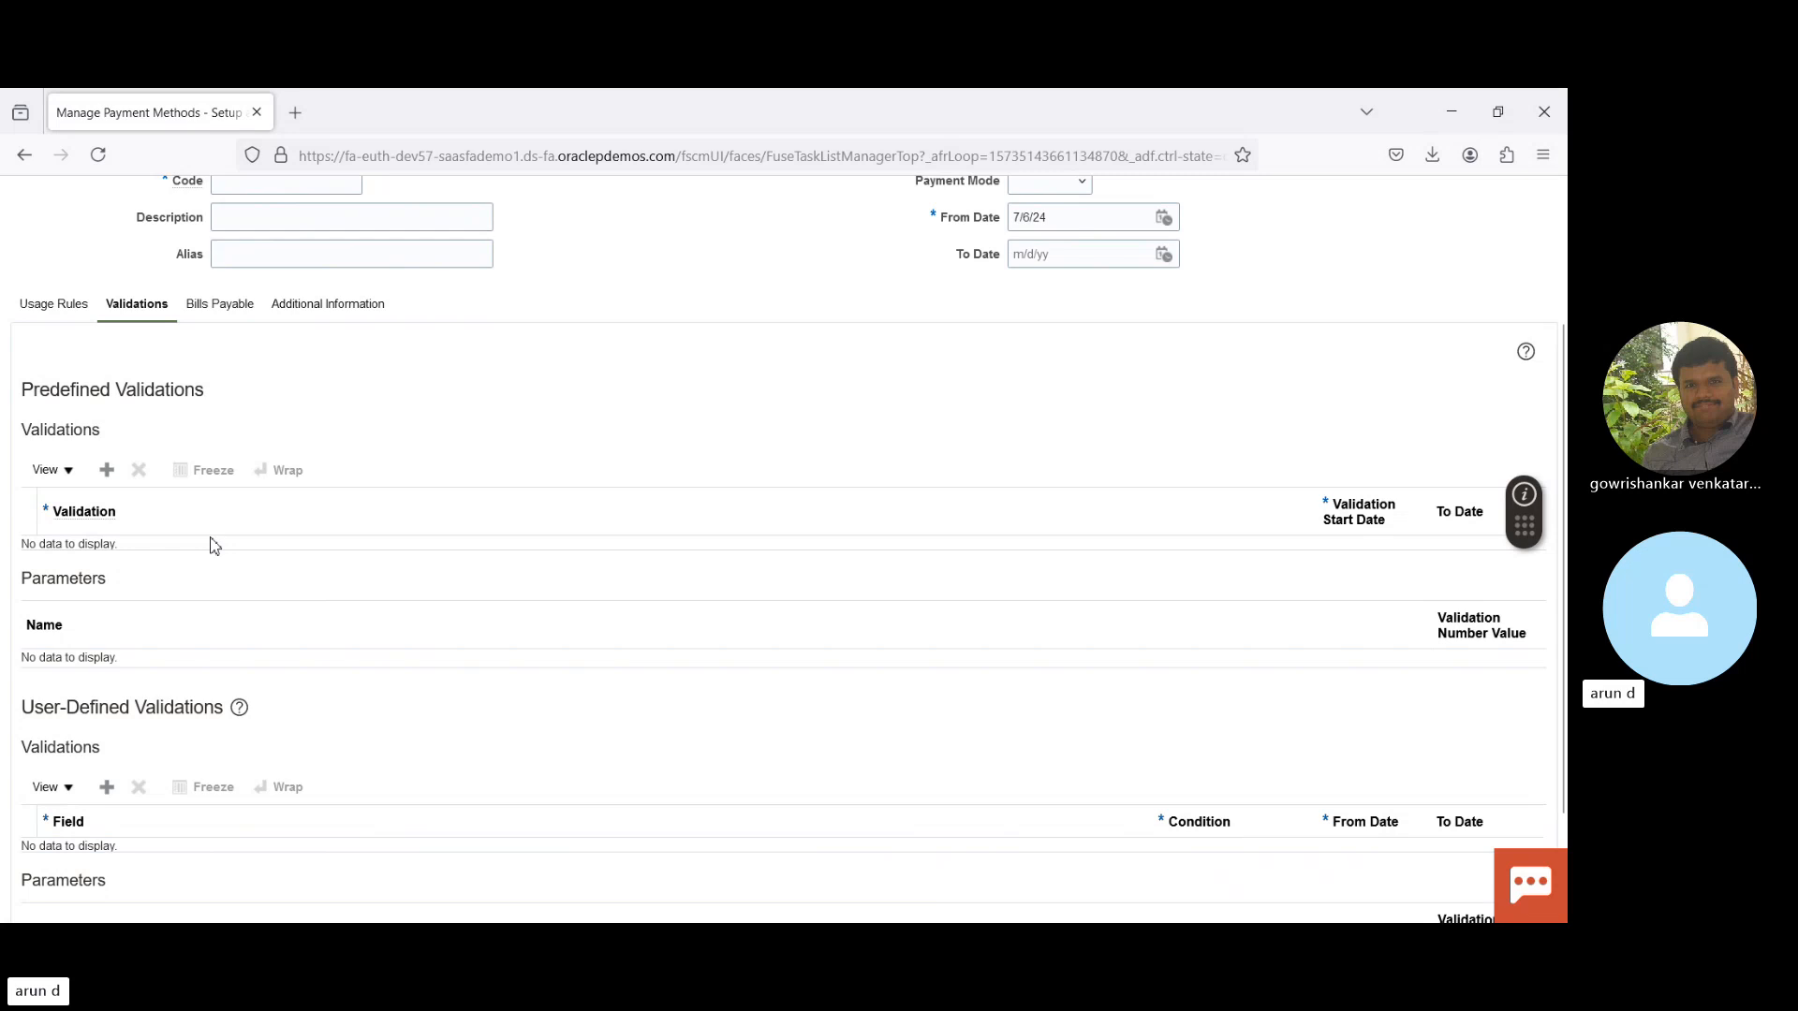
pyautogui.click(106, 474)
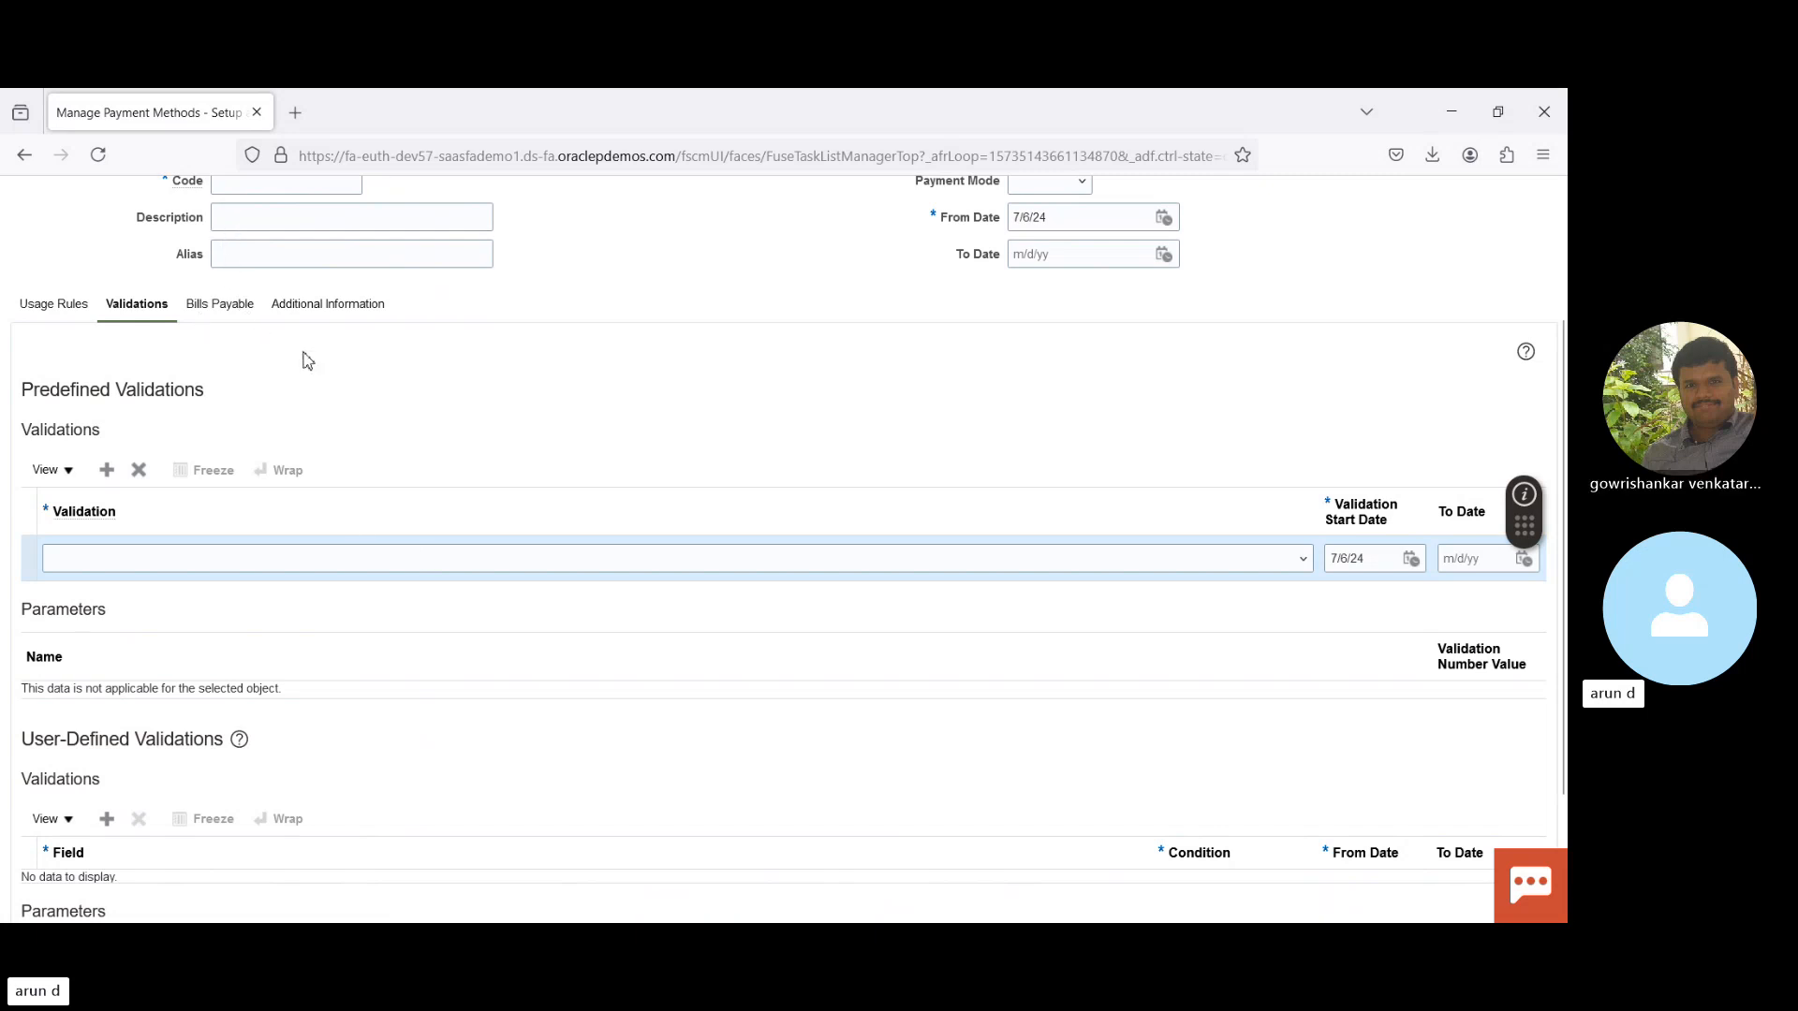
pyautogui.press('Down')
pyautogui.press('Down')
pyautogui.press('Down')
pyautogui.press('Down')
pyautogui.press('Down')
pyautogui.press('Down')
pyautogui.press('Down')
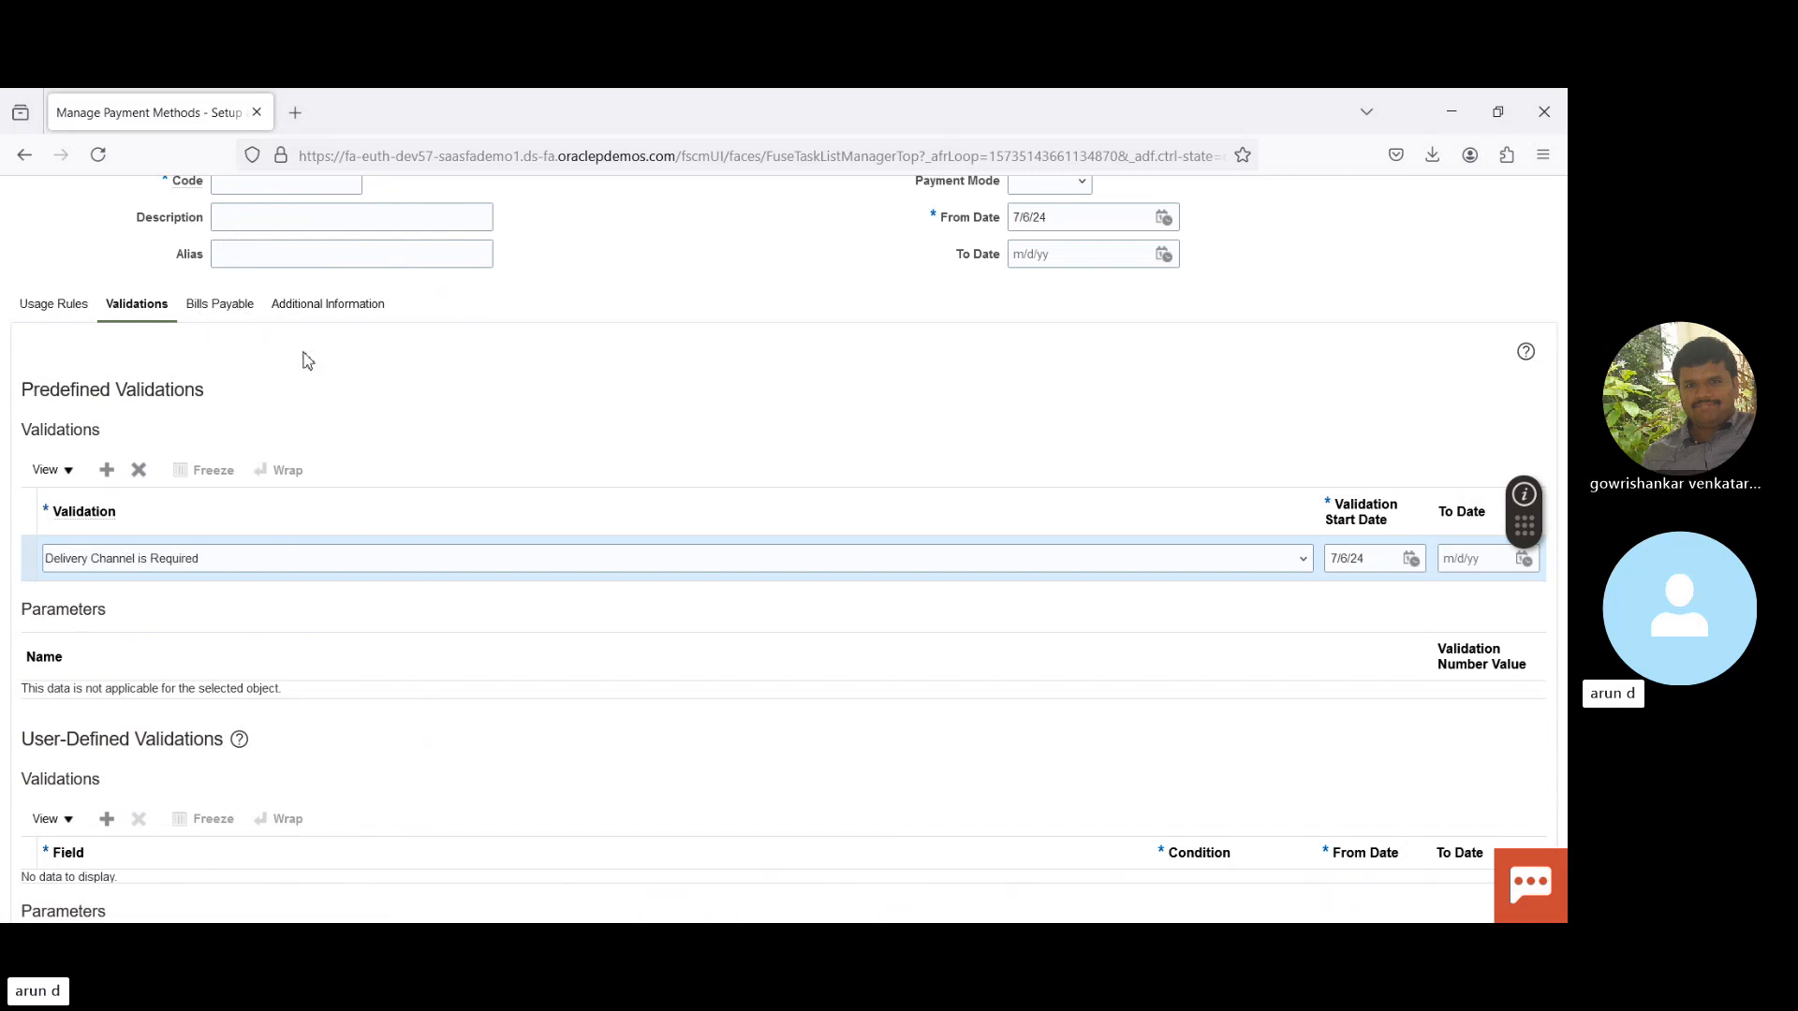
pyautogui.press('Down')
pyautogui.press('Down')
pyautogui.press('Down')
pyautogui.press('Down')
pyautogui.press('Down')
pyautogui.press('Down')
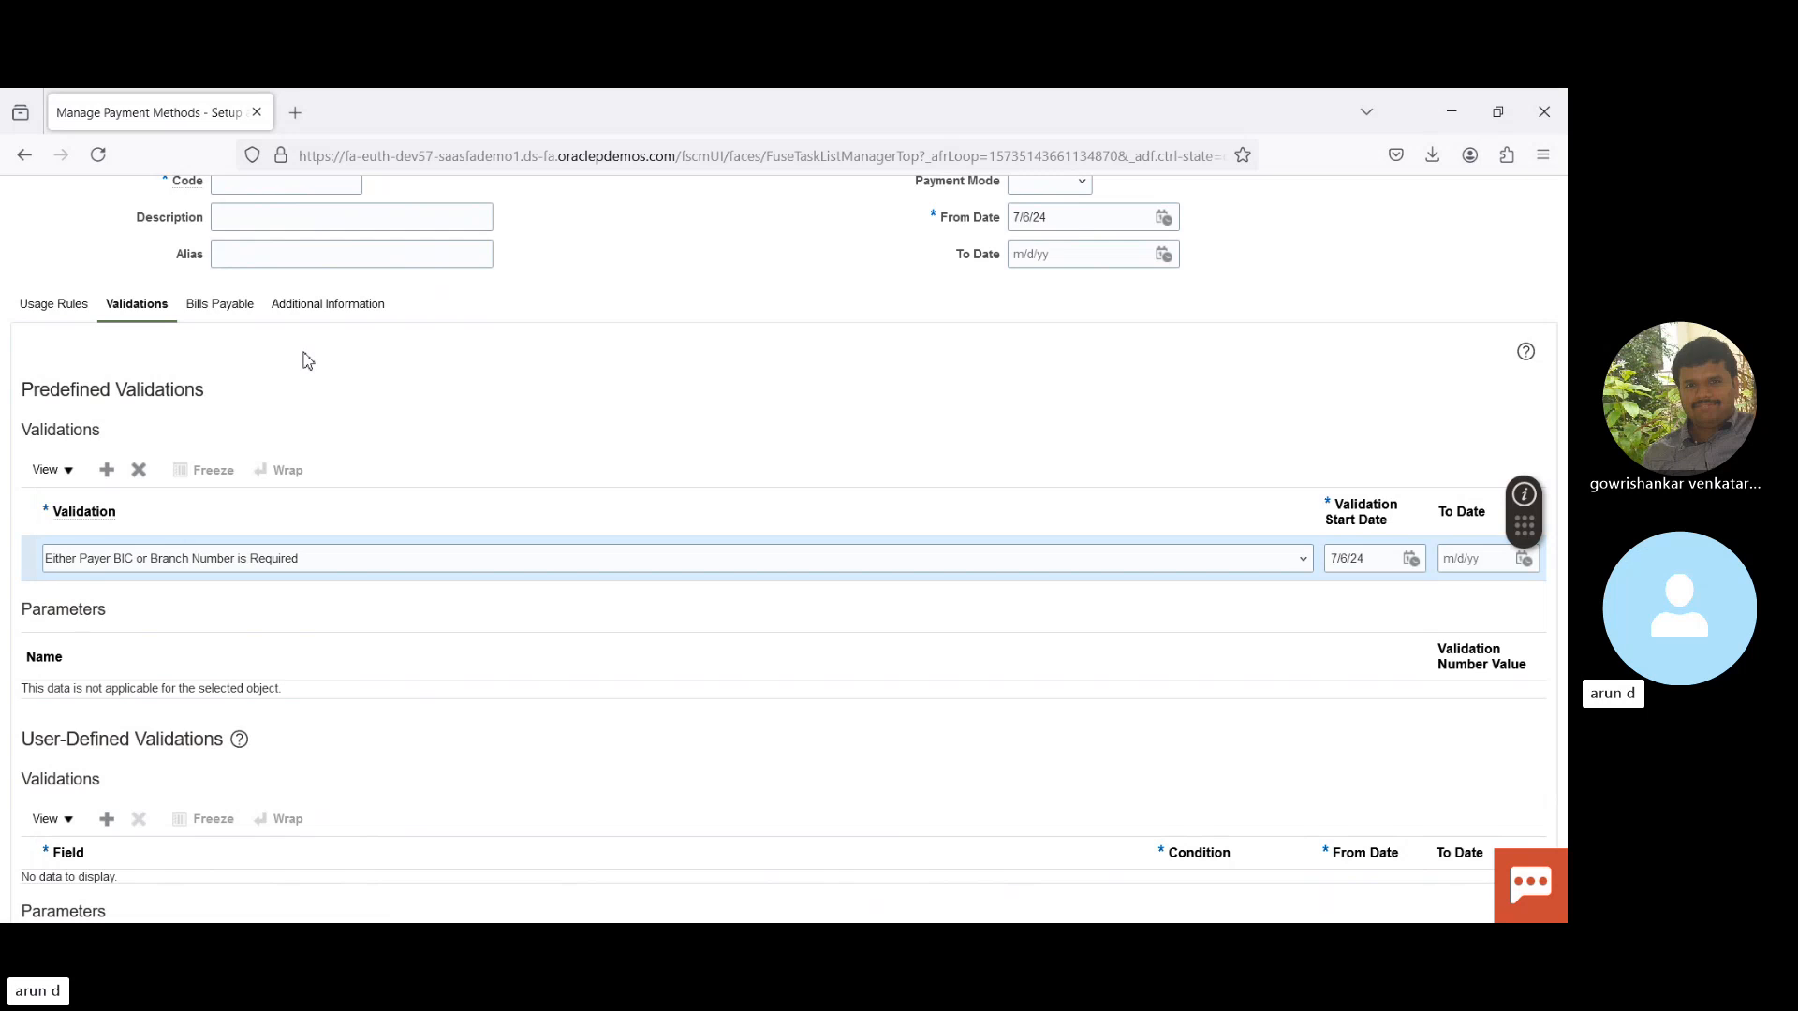
pyautogui.press('Down')
pyautogui.press('Down')
pyautogui.press('Down')
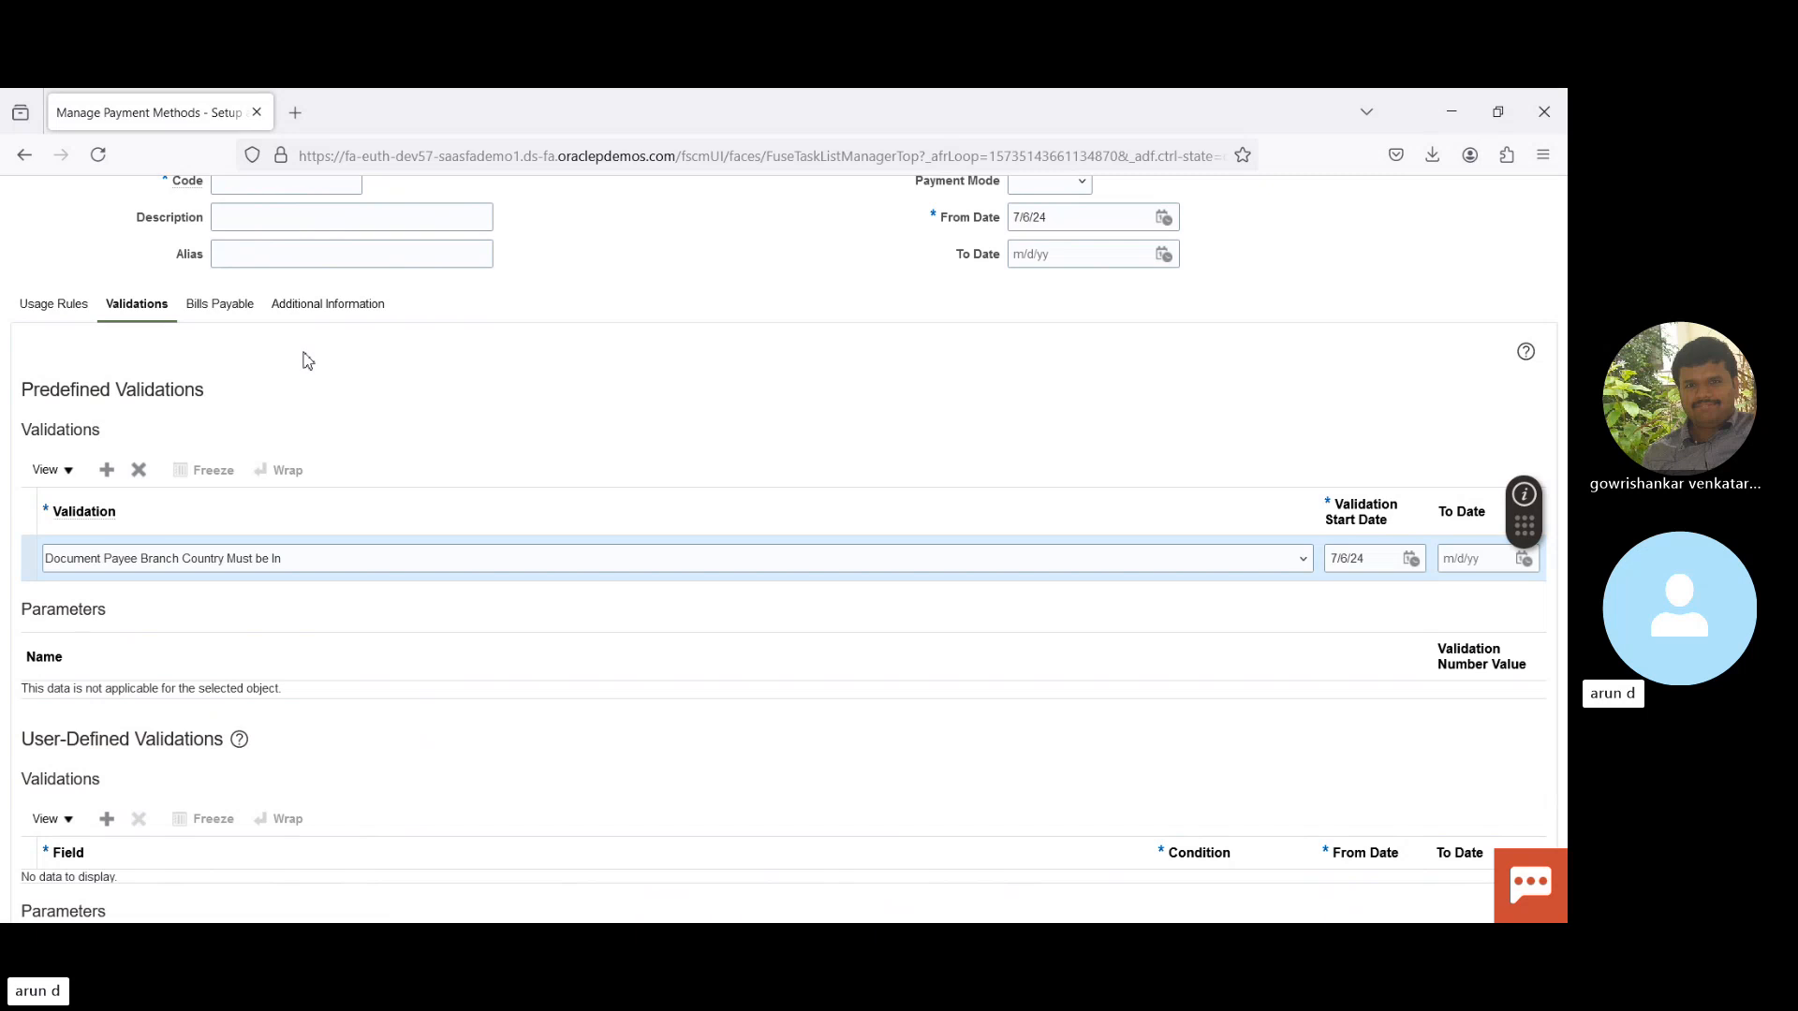
pyautogui.press('Down')
pyautogui.click(677, 729)
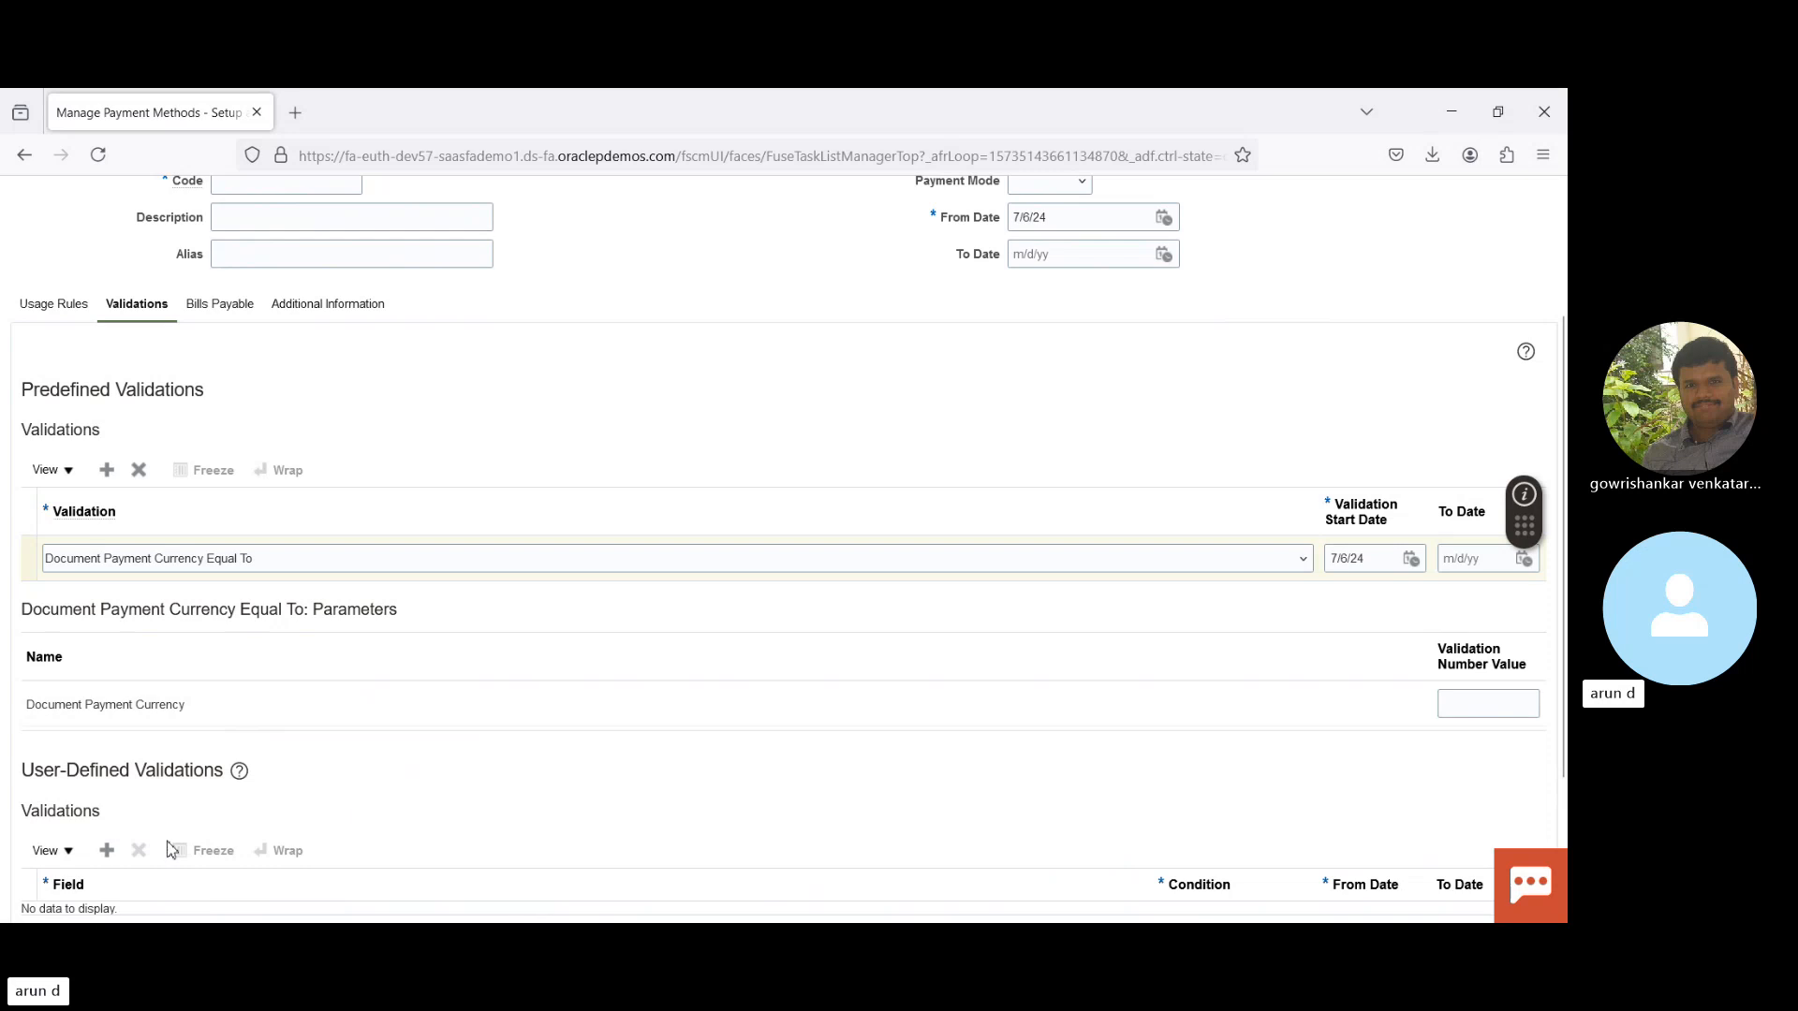
# - Add a user-defined validation on the Payment reference field, starting 7/6/24
pyautogui.click(107, 852)
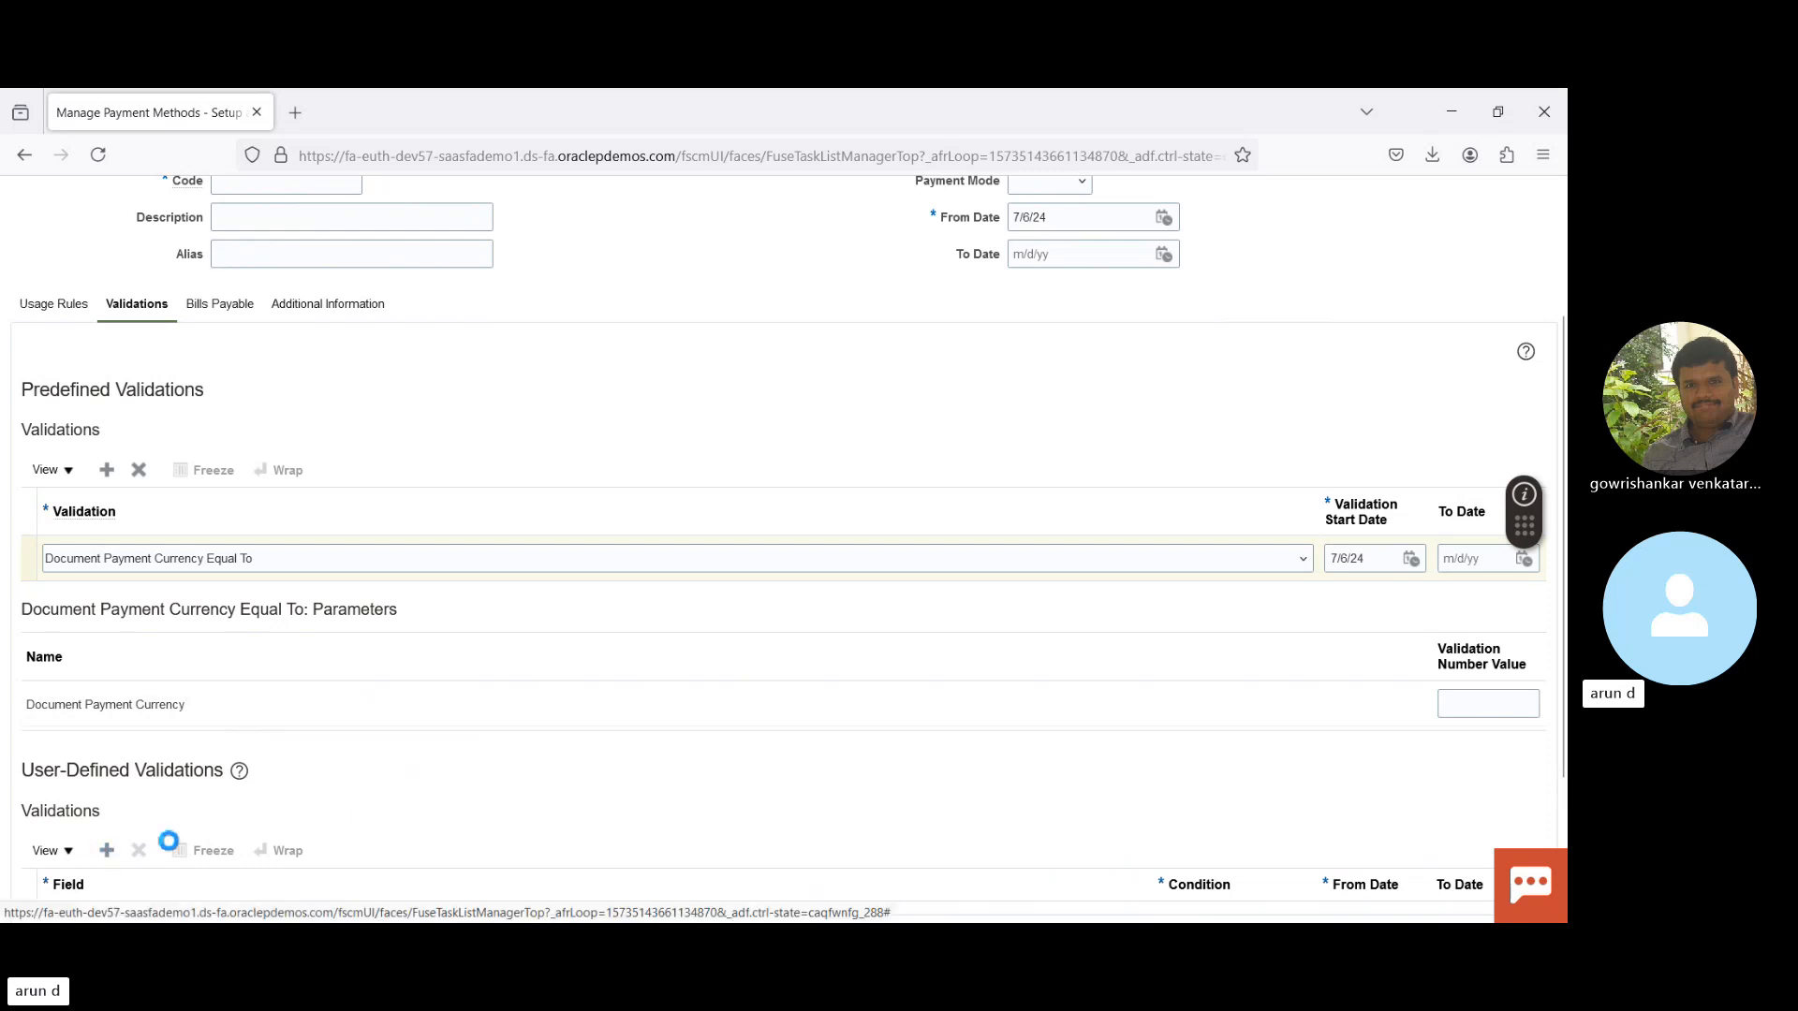
pyautogui.scroll(3, 1565, 304)
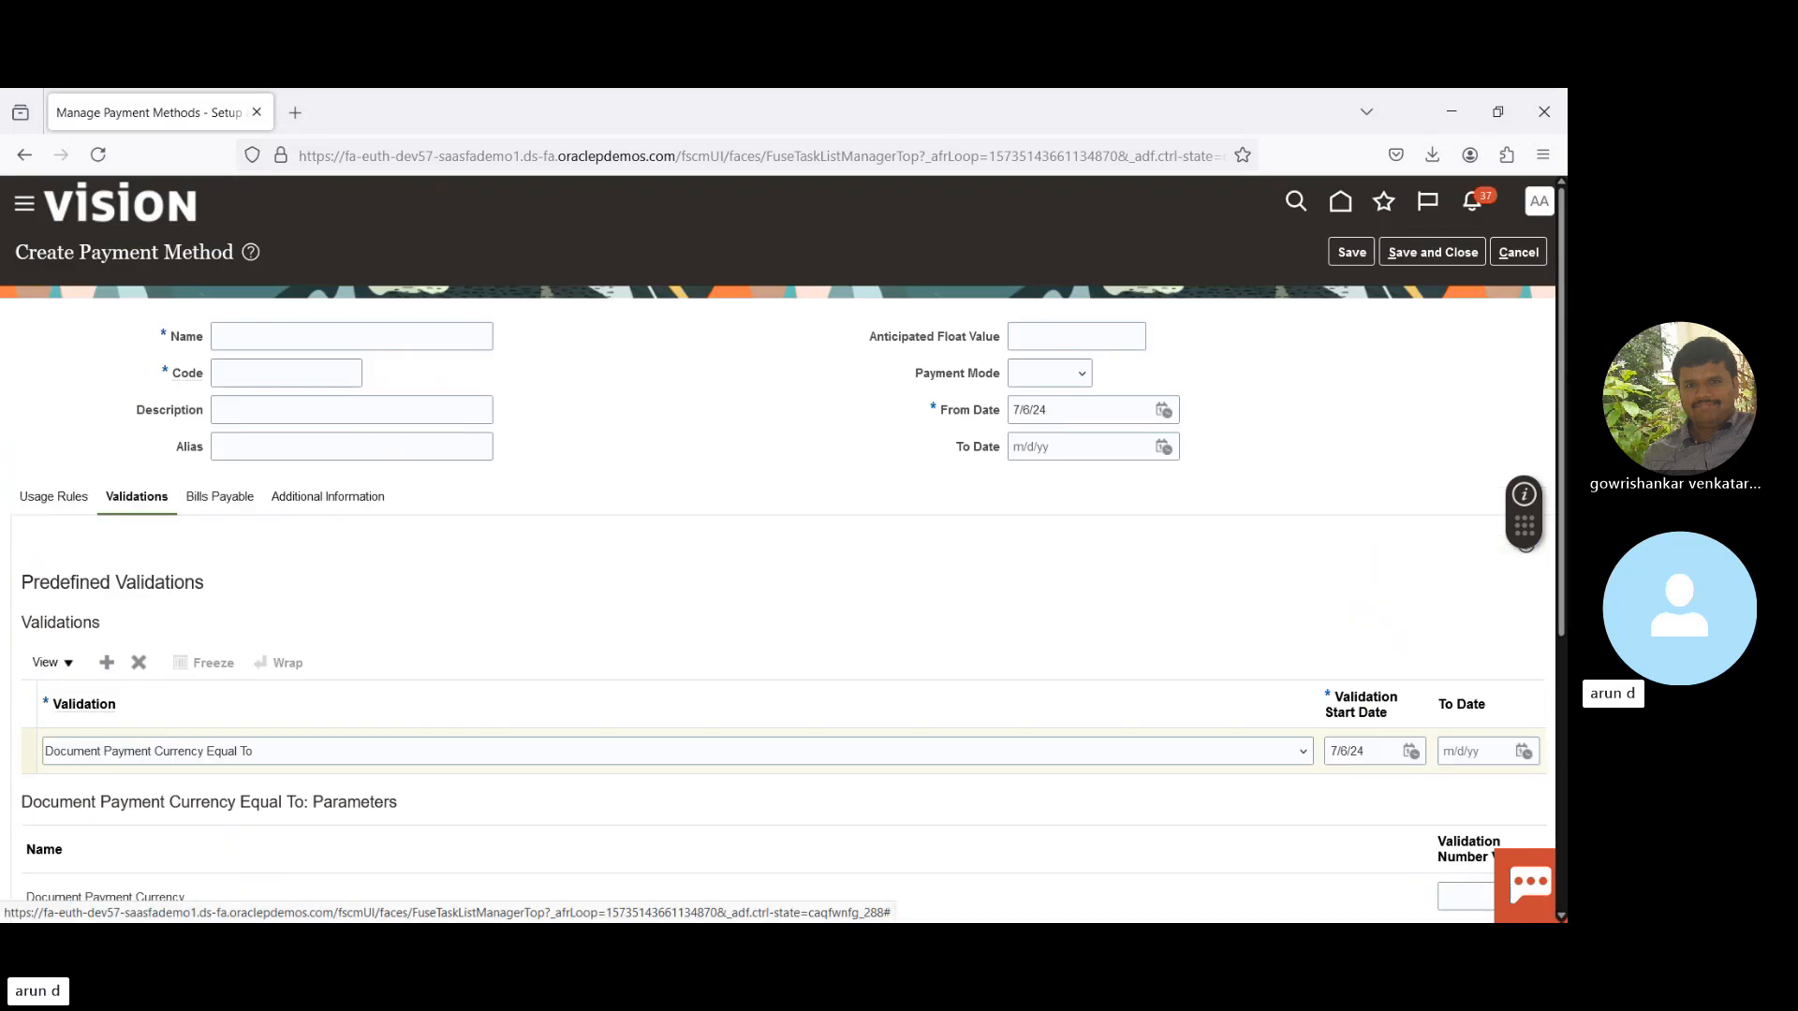
pyautogui.scroll(-5, 1563, 383)
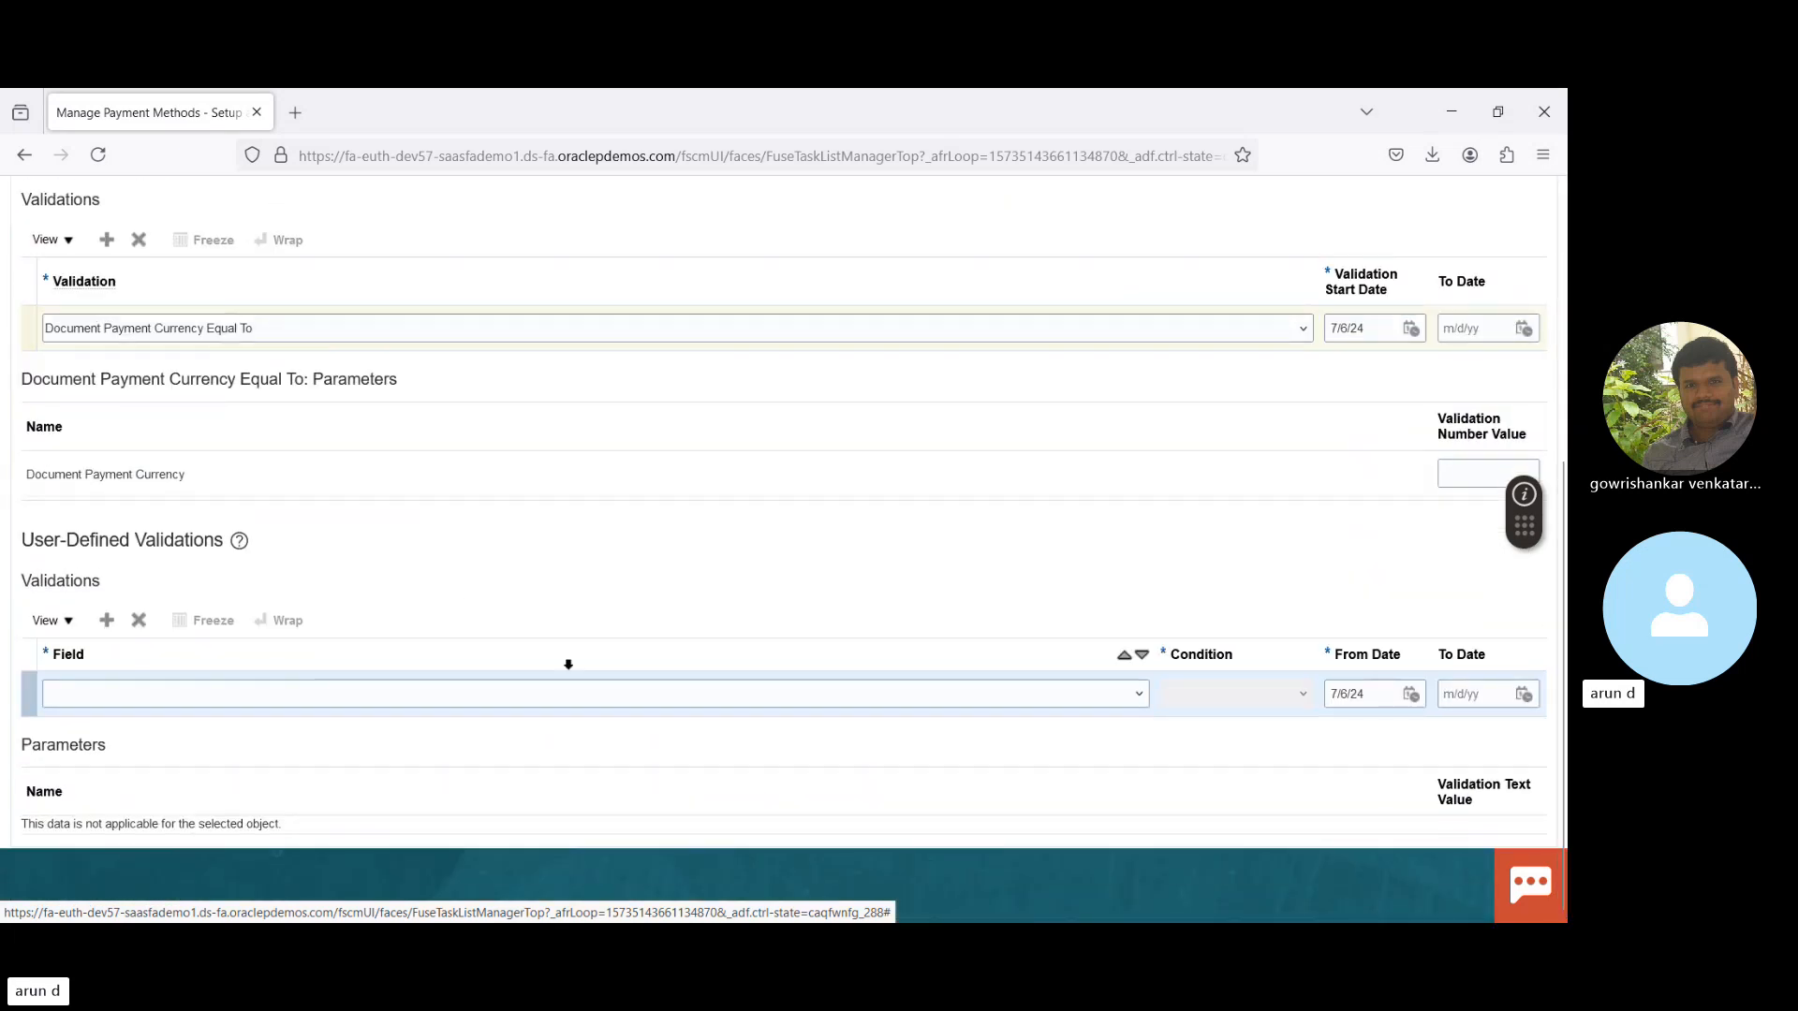
pyautogui.click(658, 702)
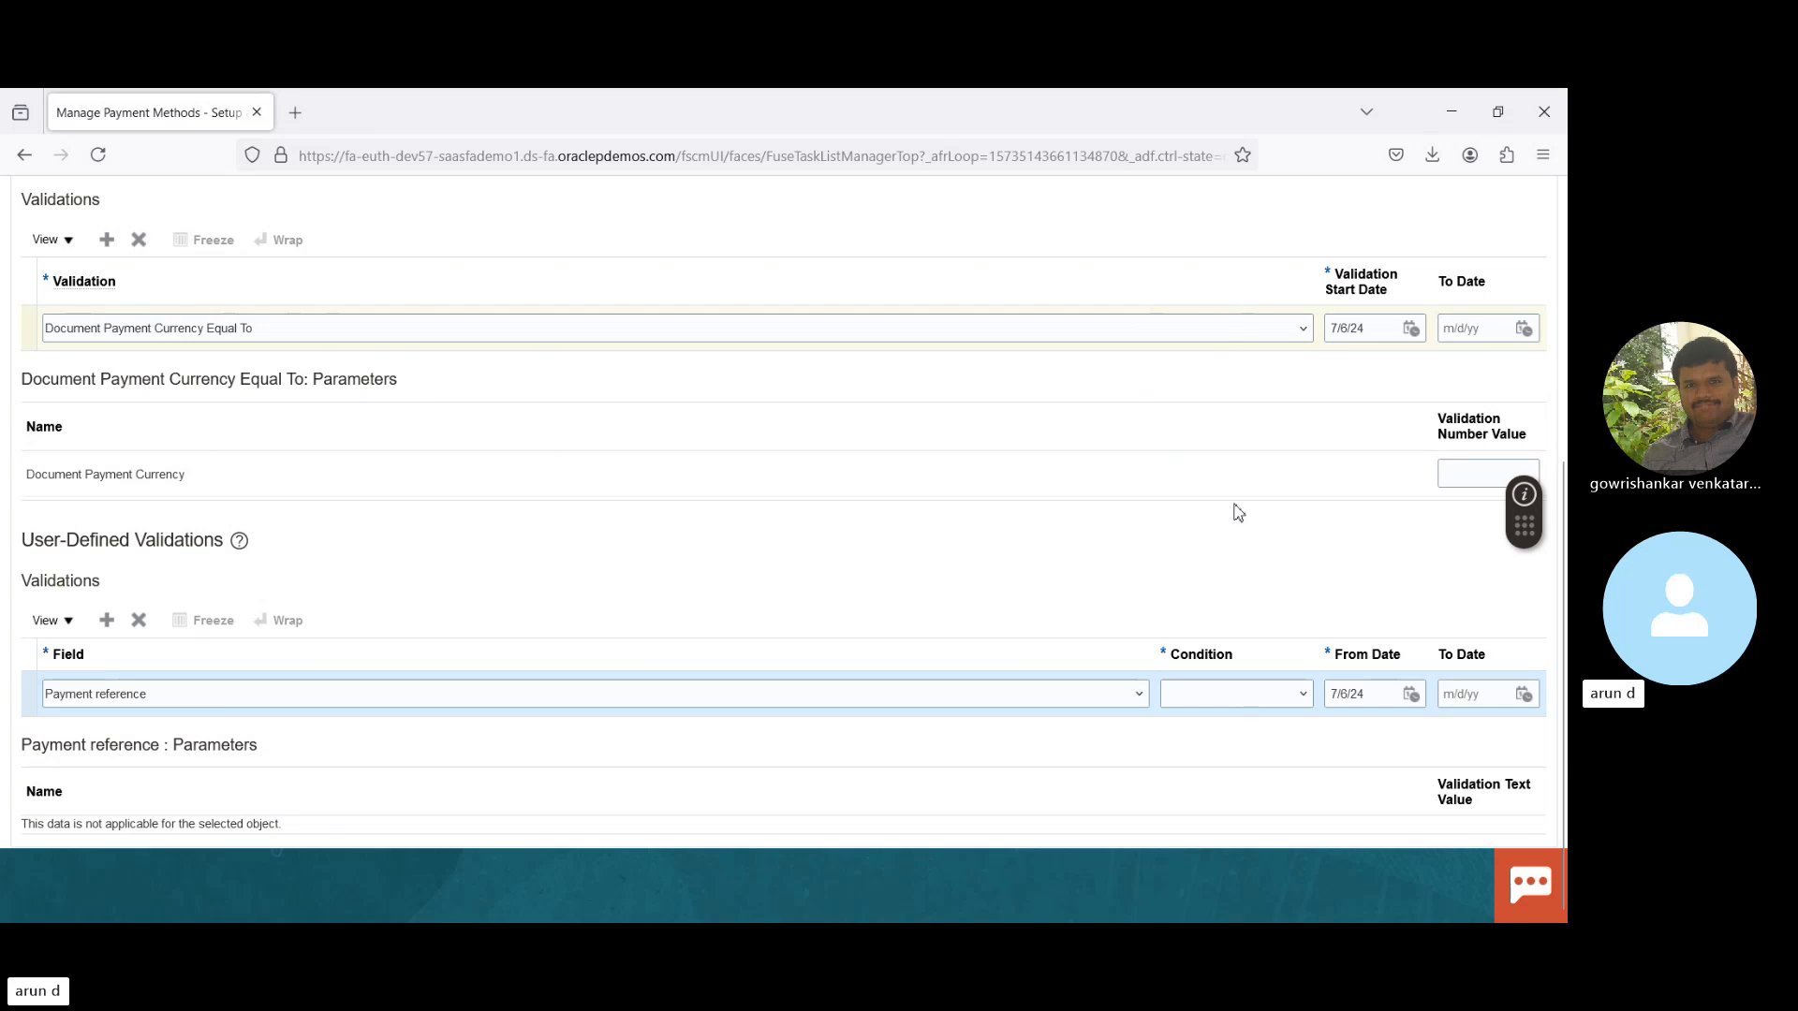
pyautogui.click(980, 499)
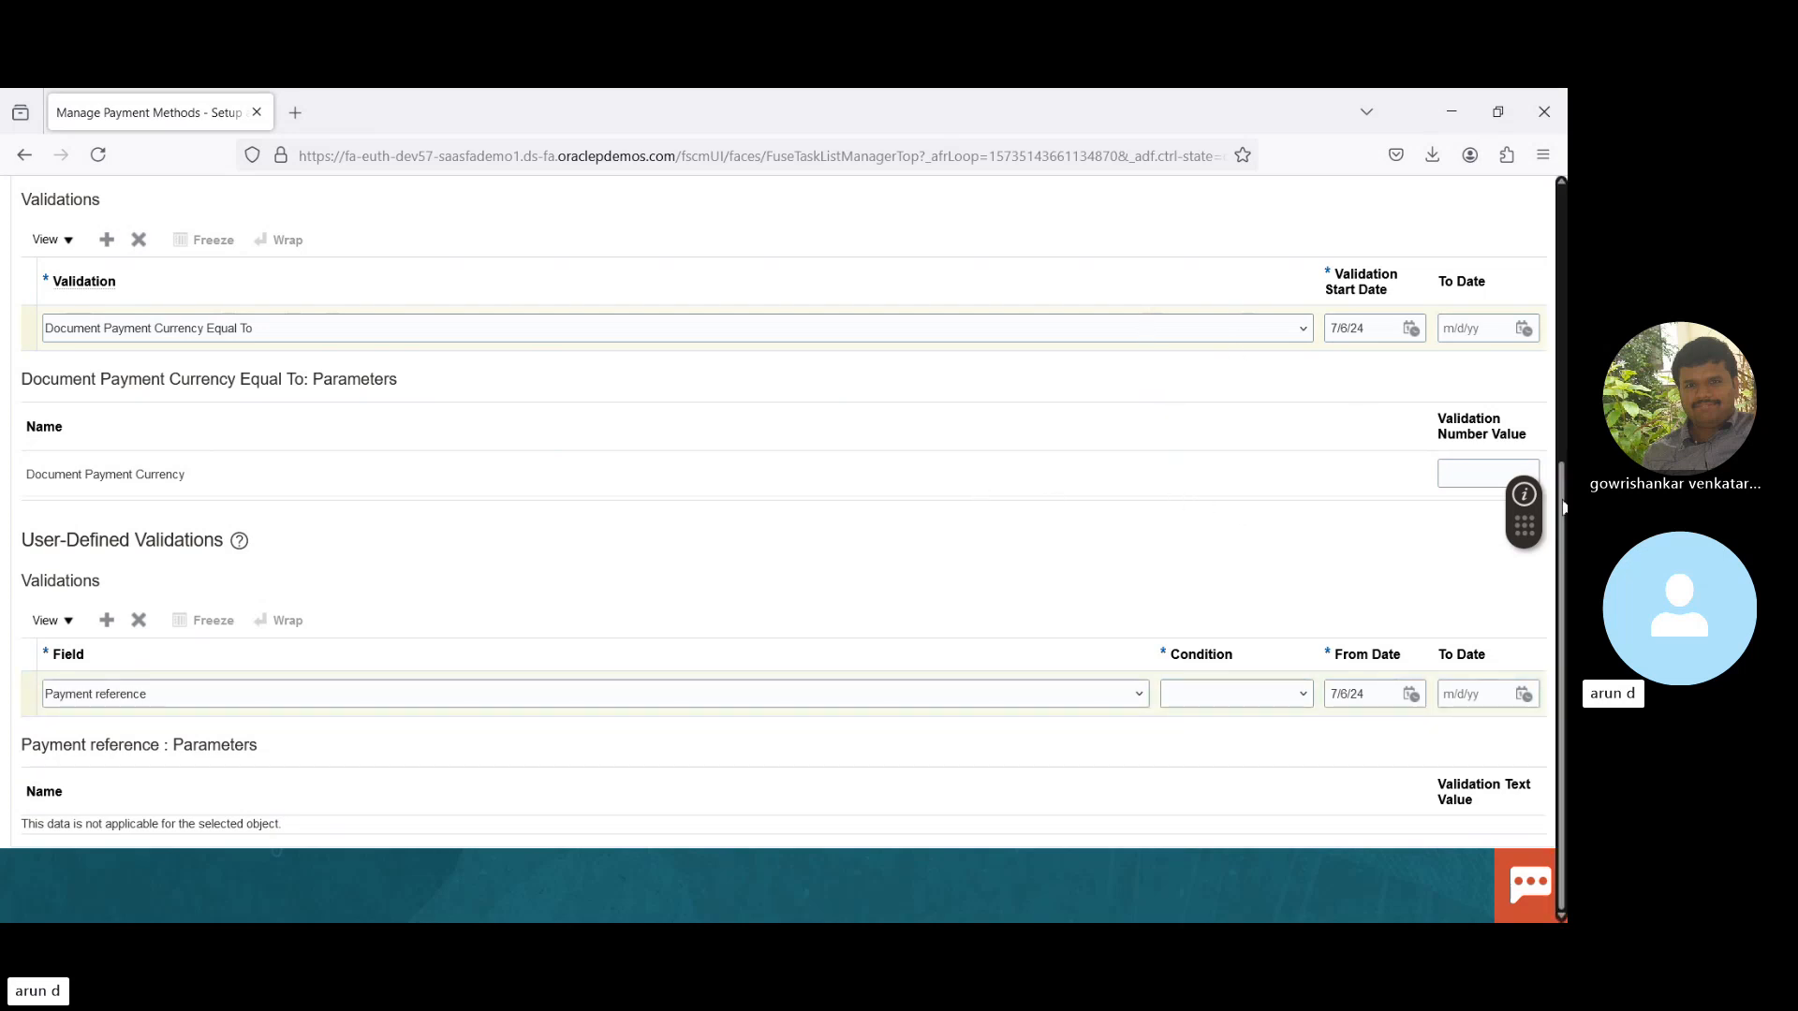
pyautogui.moveTo(1565, 510); pyautogui.dragTo(1528, 197)
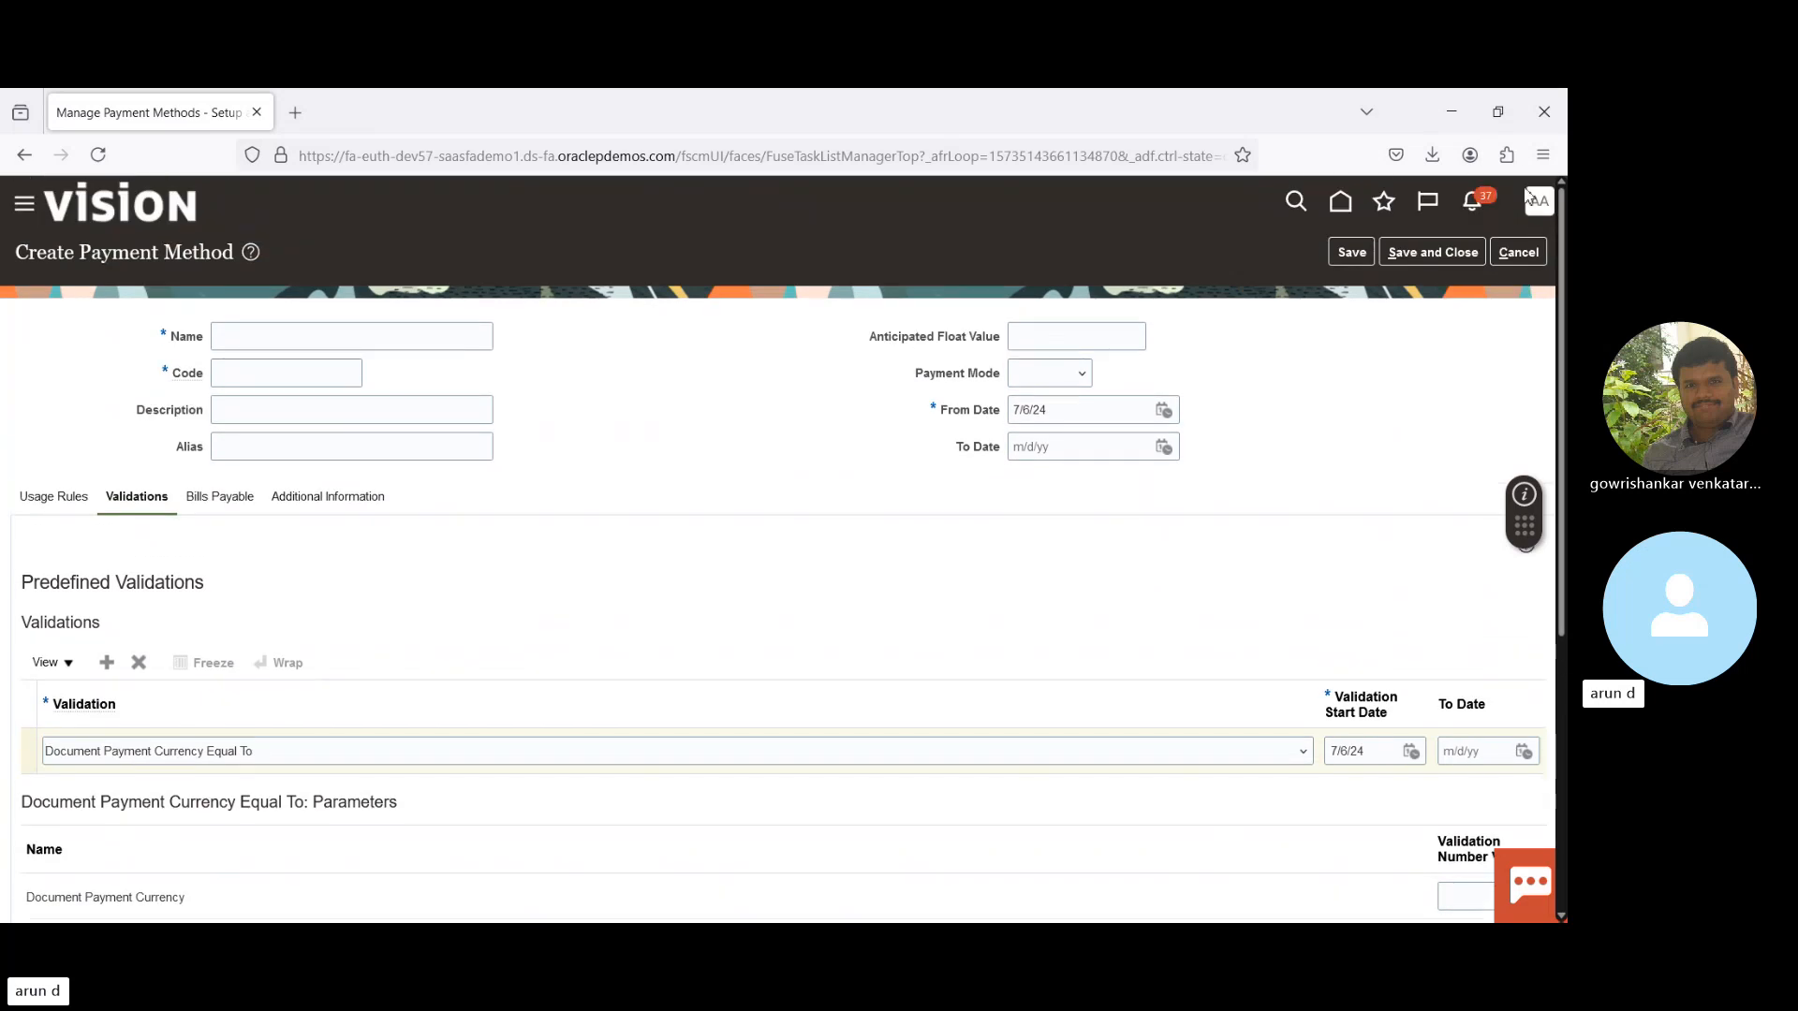
# - Show the Bills Payable tab, with Bills Payable off and Maturity Date Override empty
pyautogui.click(216, 503)
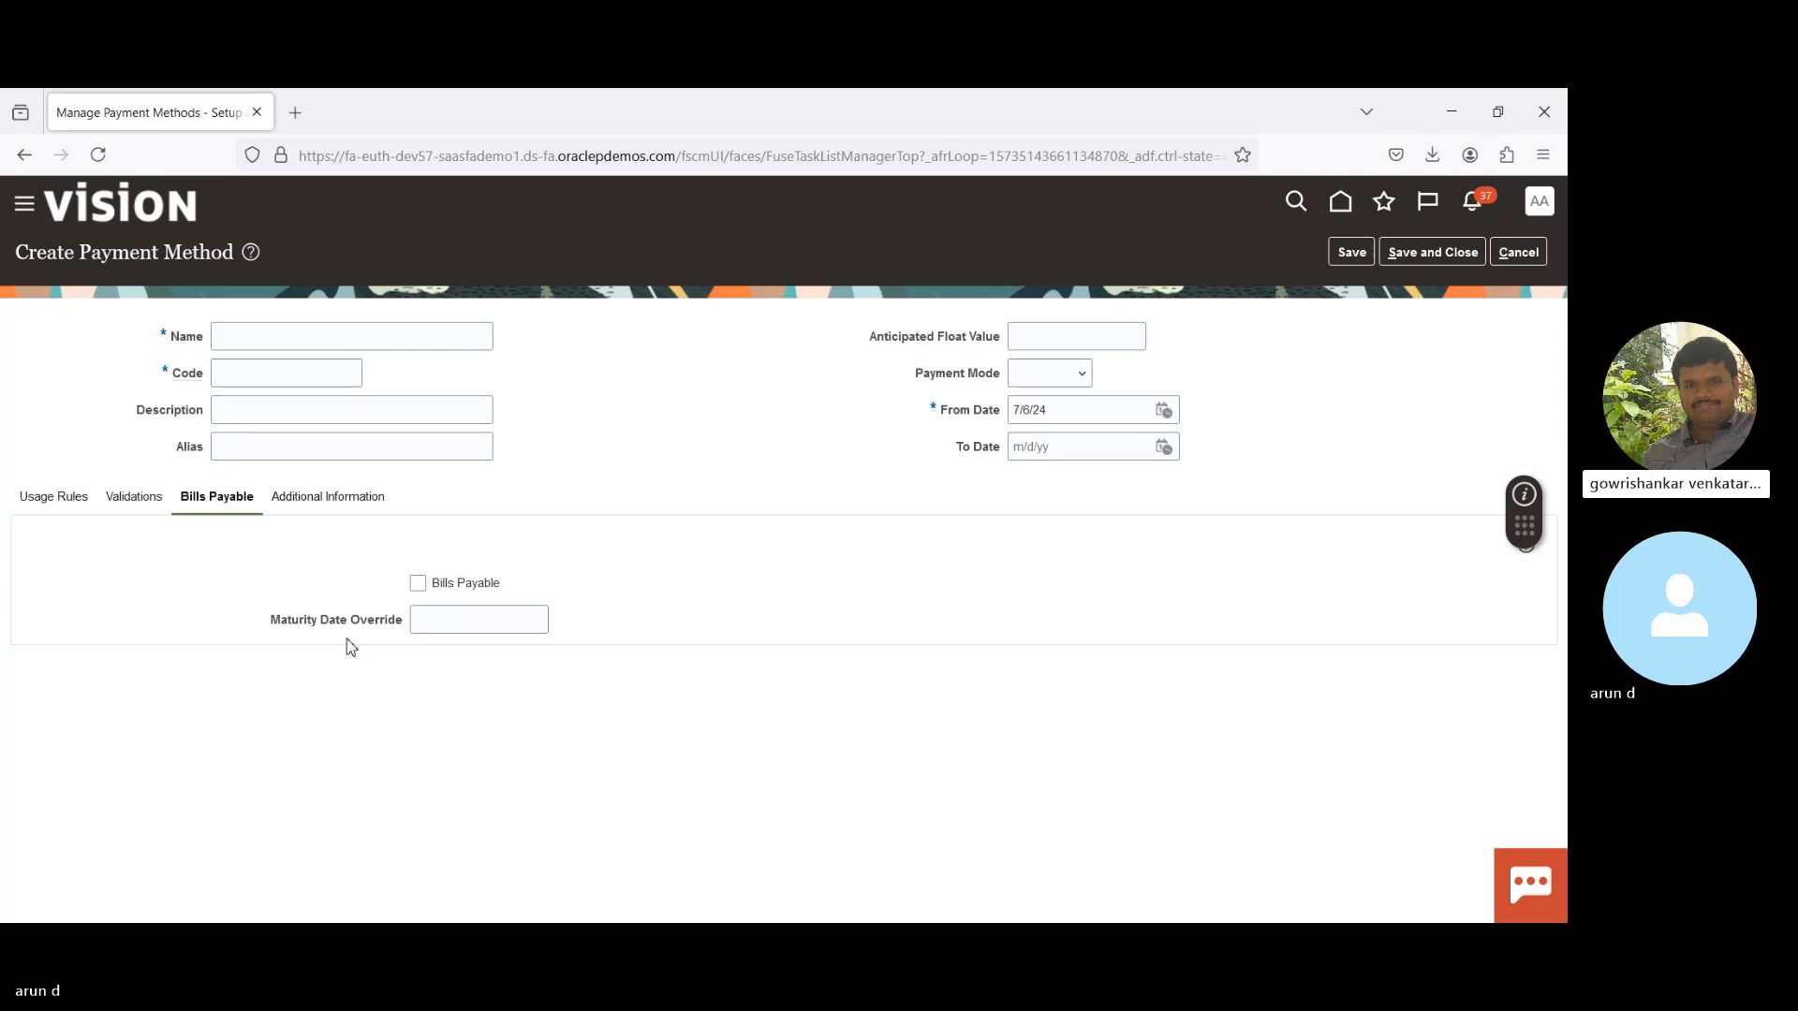
# - Return to the Validations tab and scroll down to the User-Defined Validations section
pyautogui.click(145, 503)
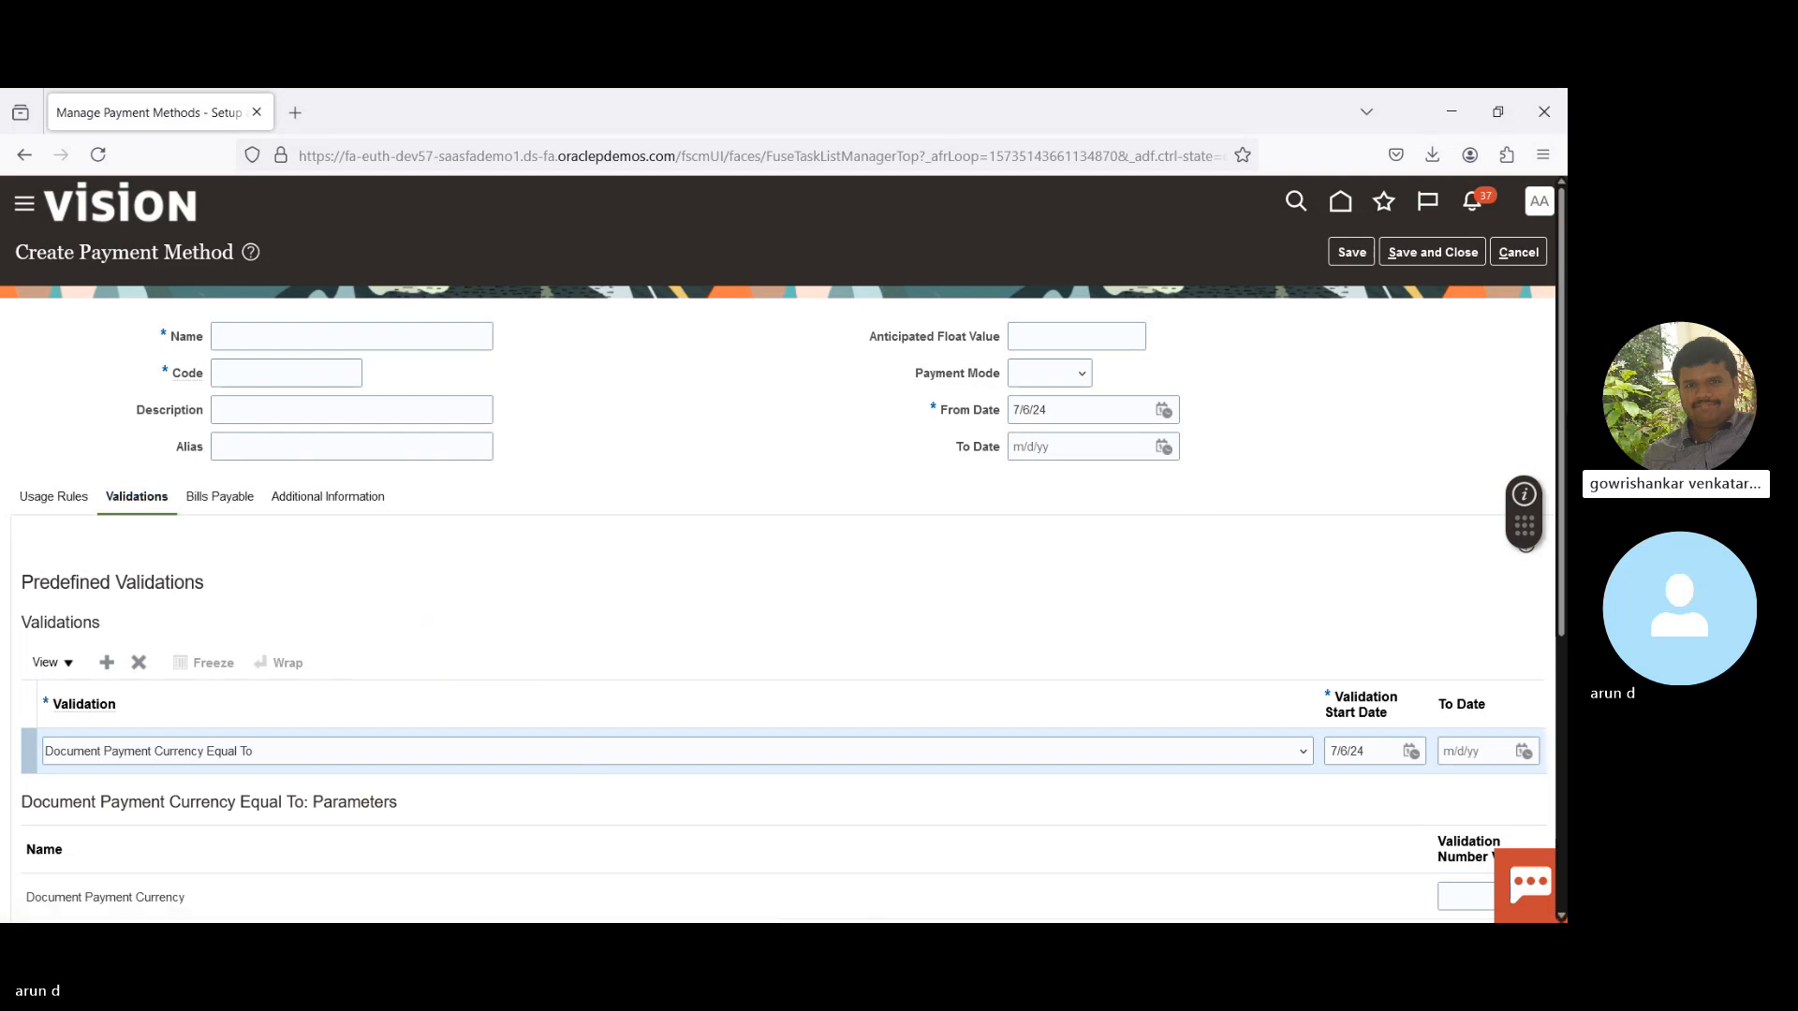
pyautogui.scroll(-5, 1564, 416)
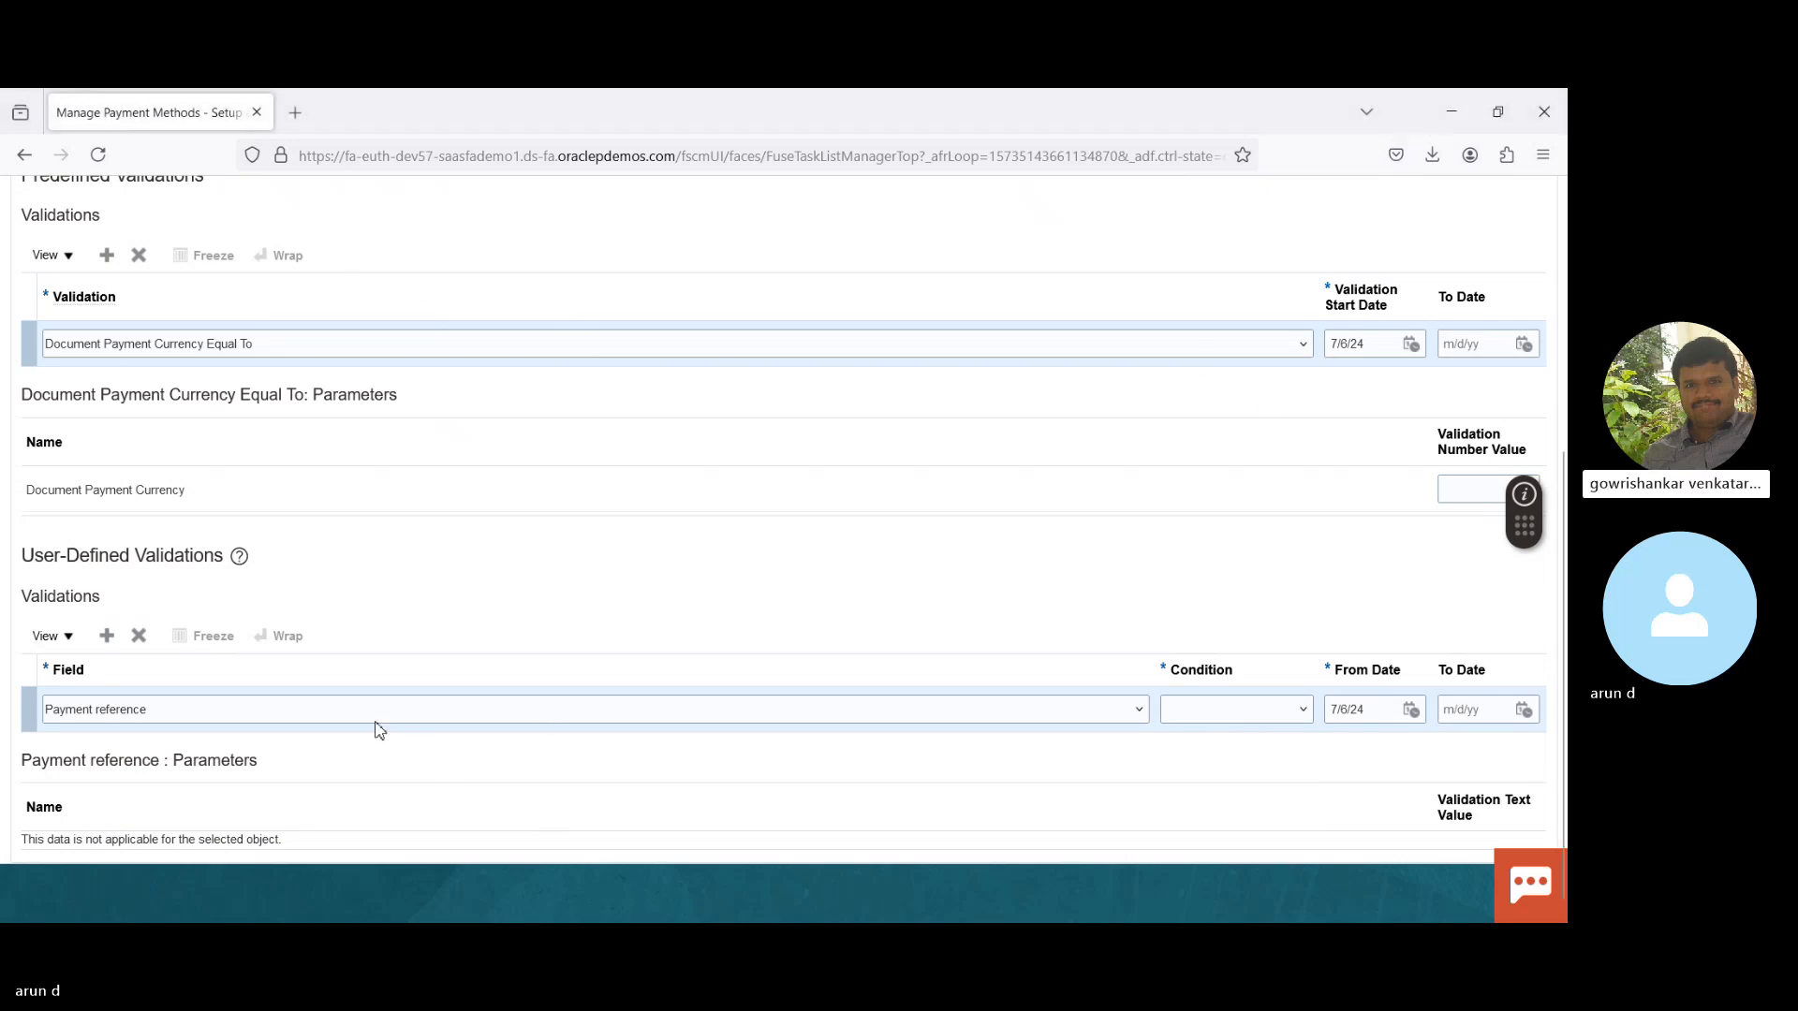
# - Cycle the user-defined validation's Field through its options, ending on Document amount to be paid
pyautogui.scroll(3, 356, 716)
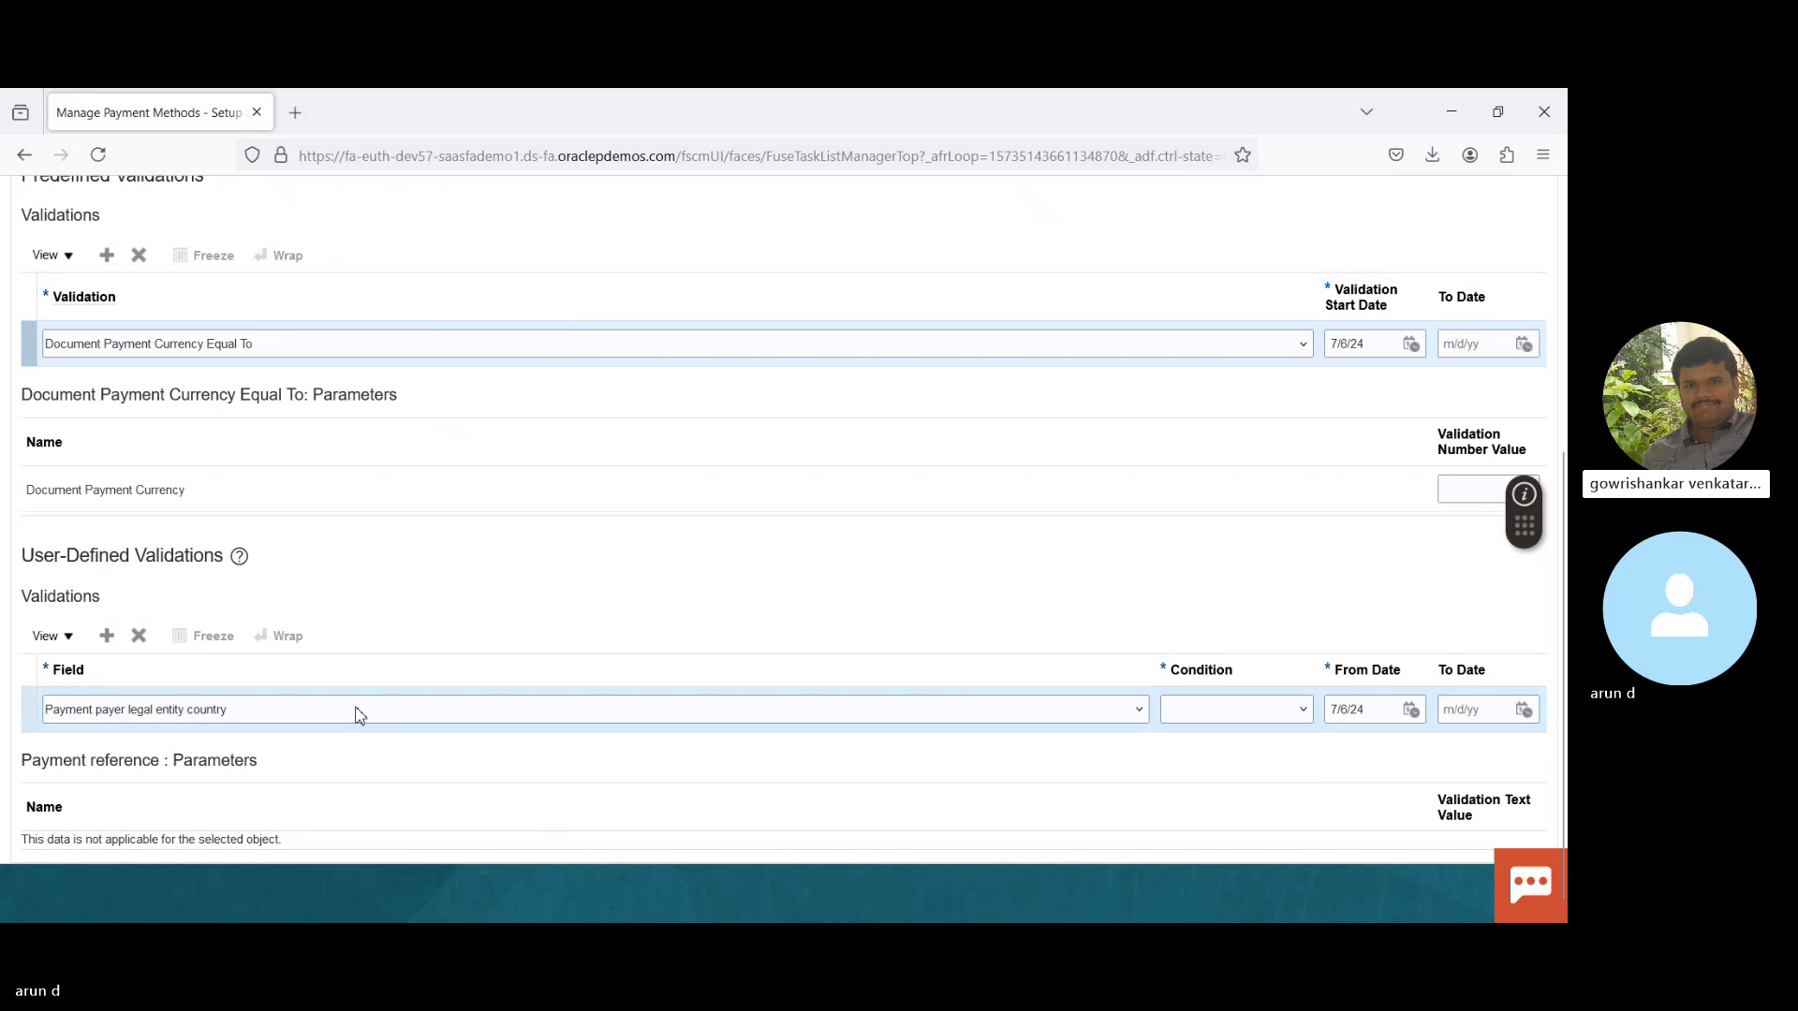
pyautogui.scroll(3, 355, 716)
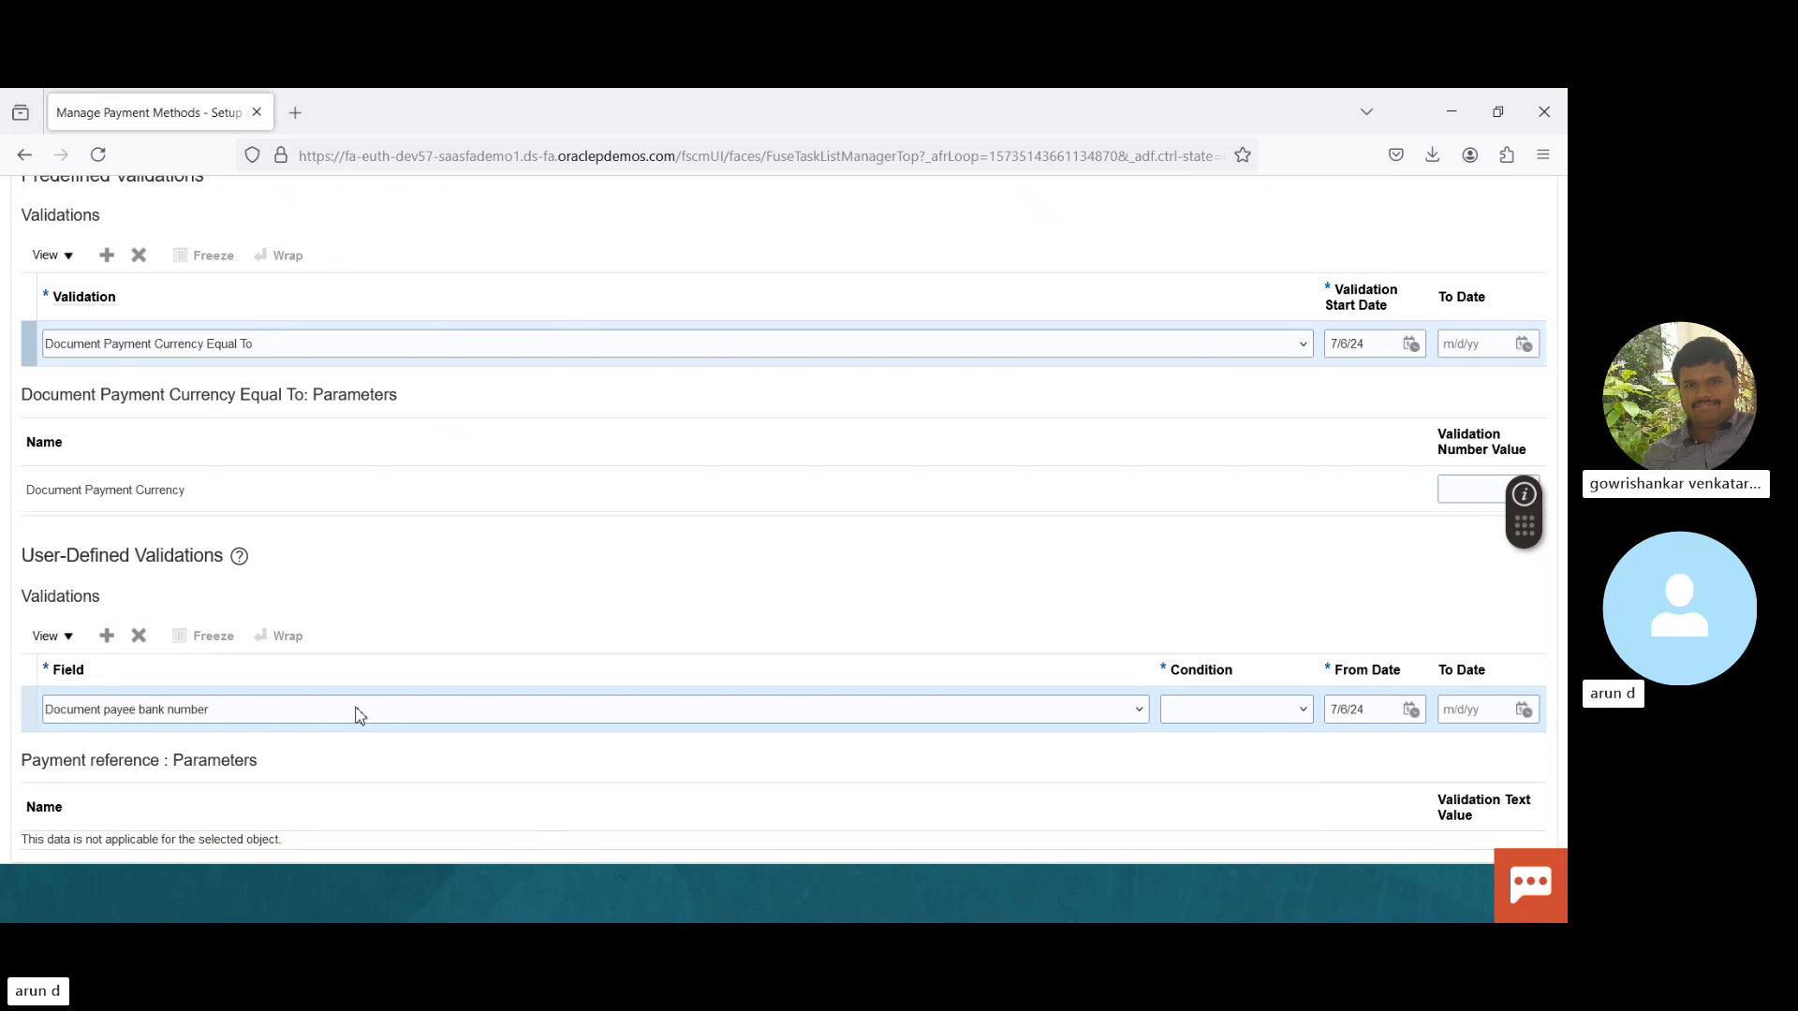
pyautogui.scroll(3, 356, 716)
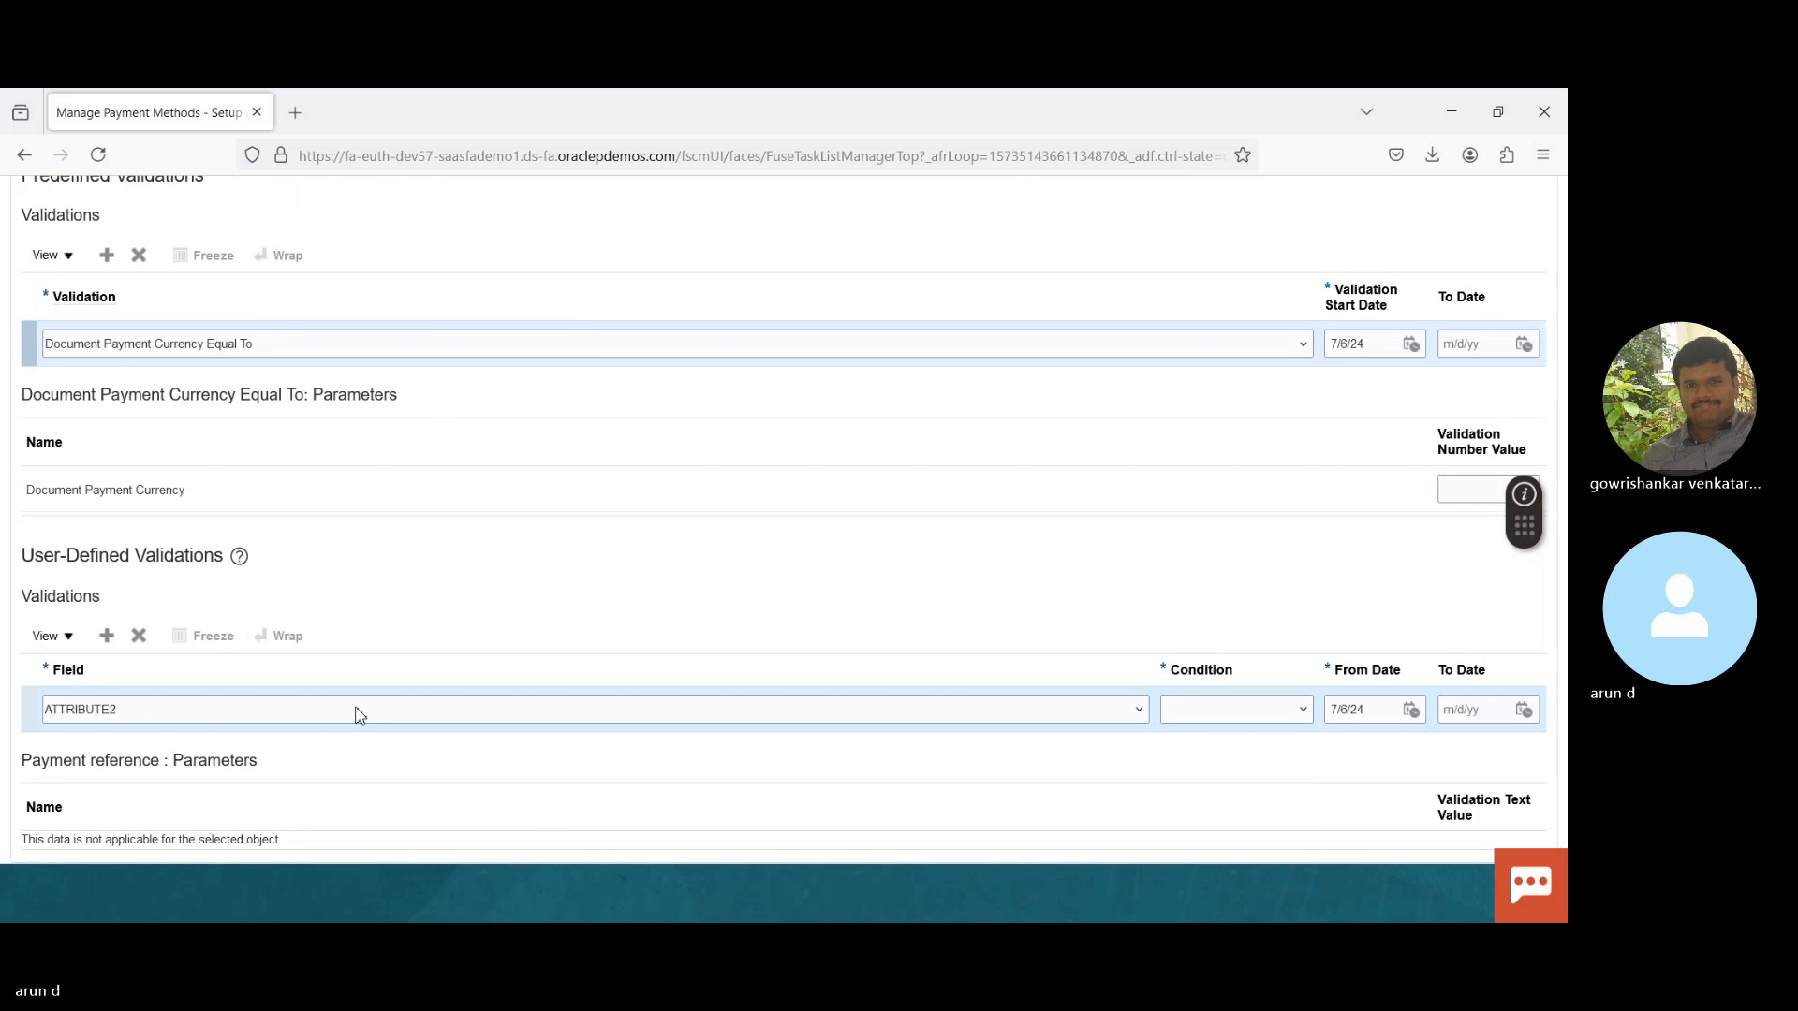
pyautogui.scroll(5, 355, 716)
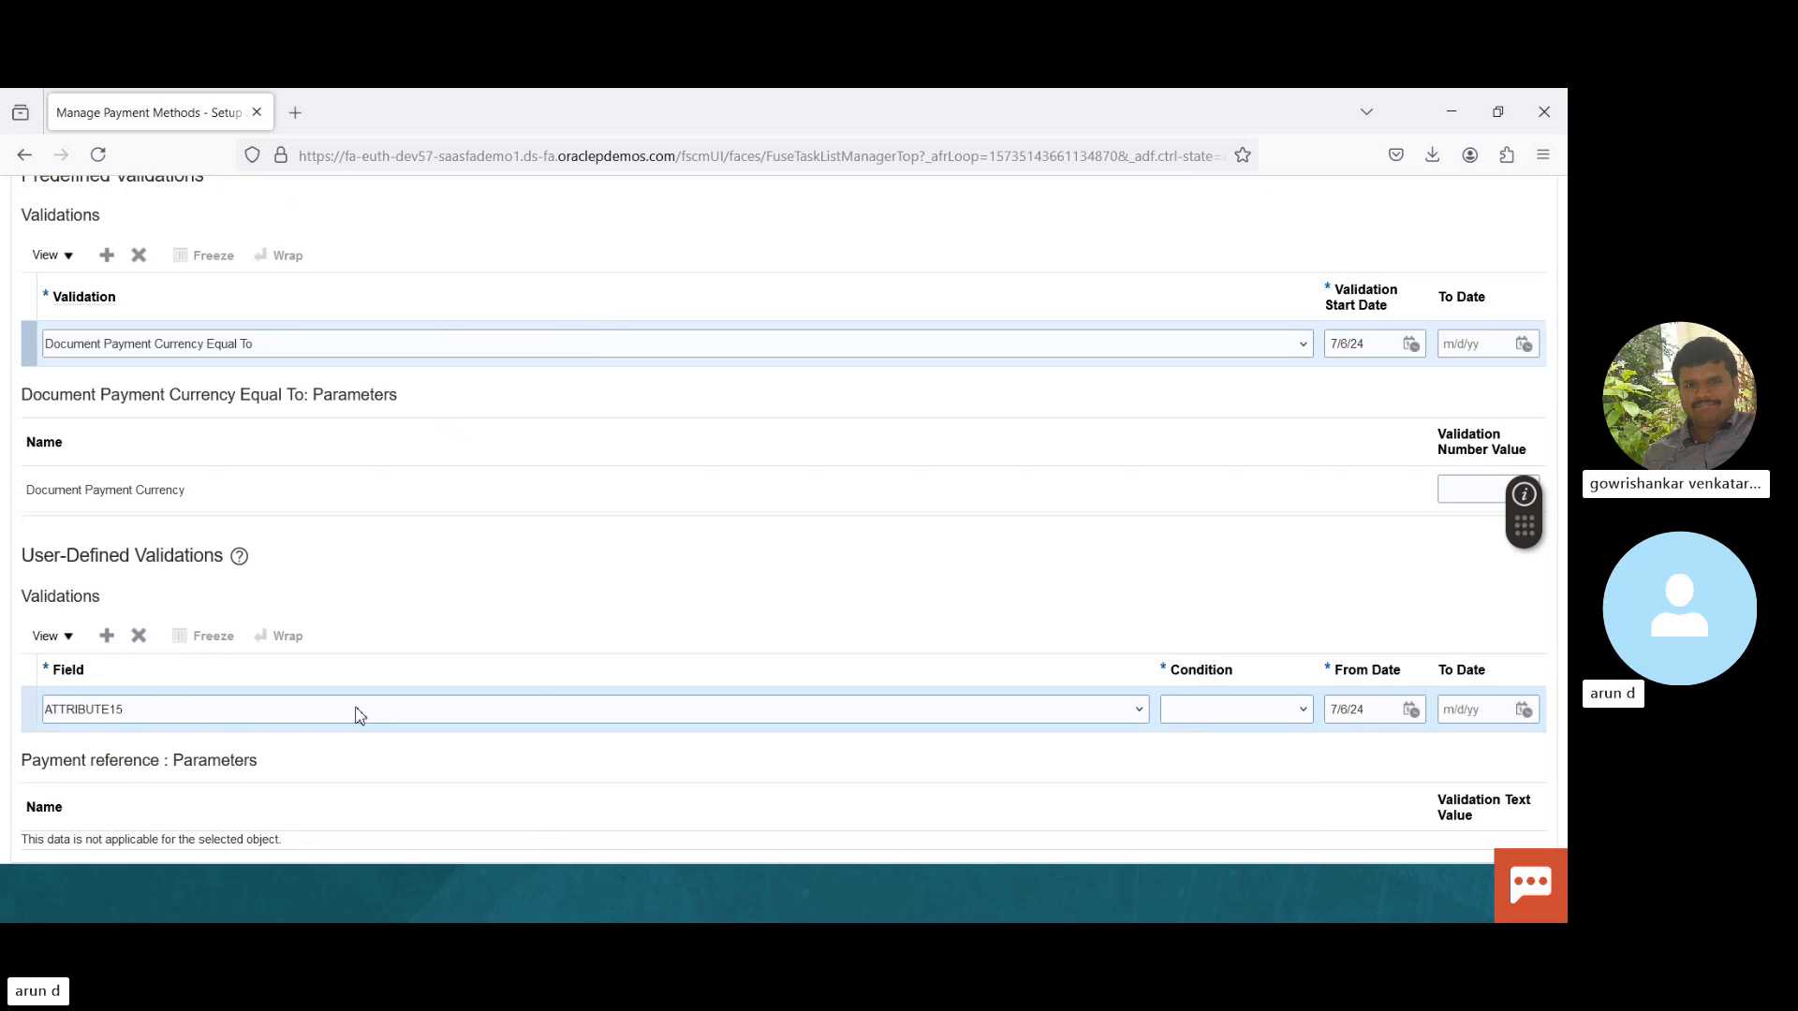
pyautogui.press('Down')
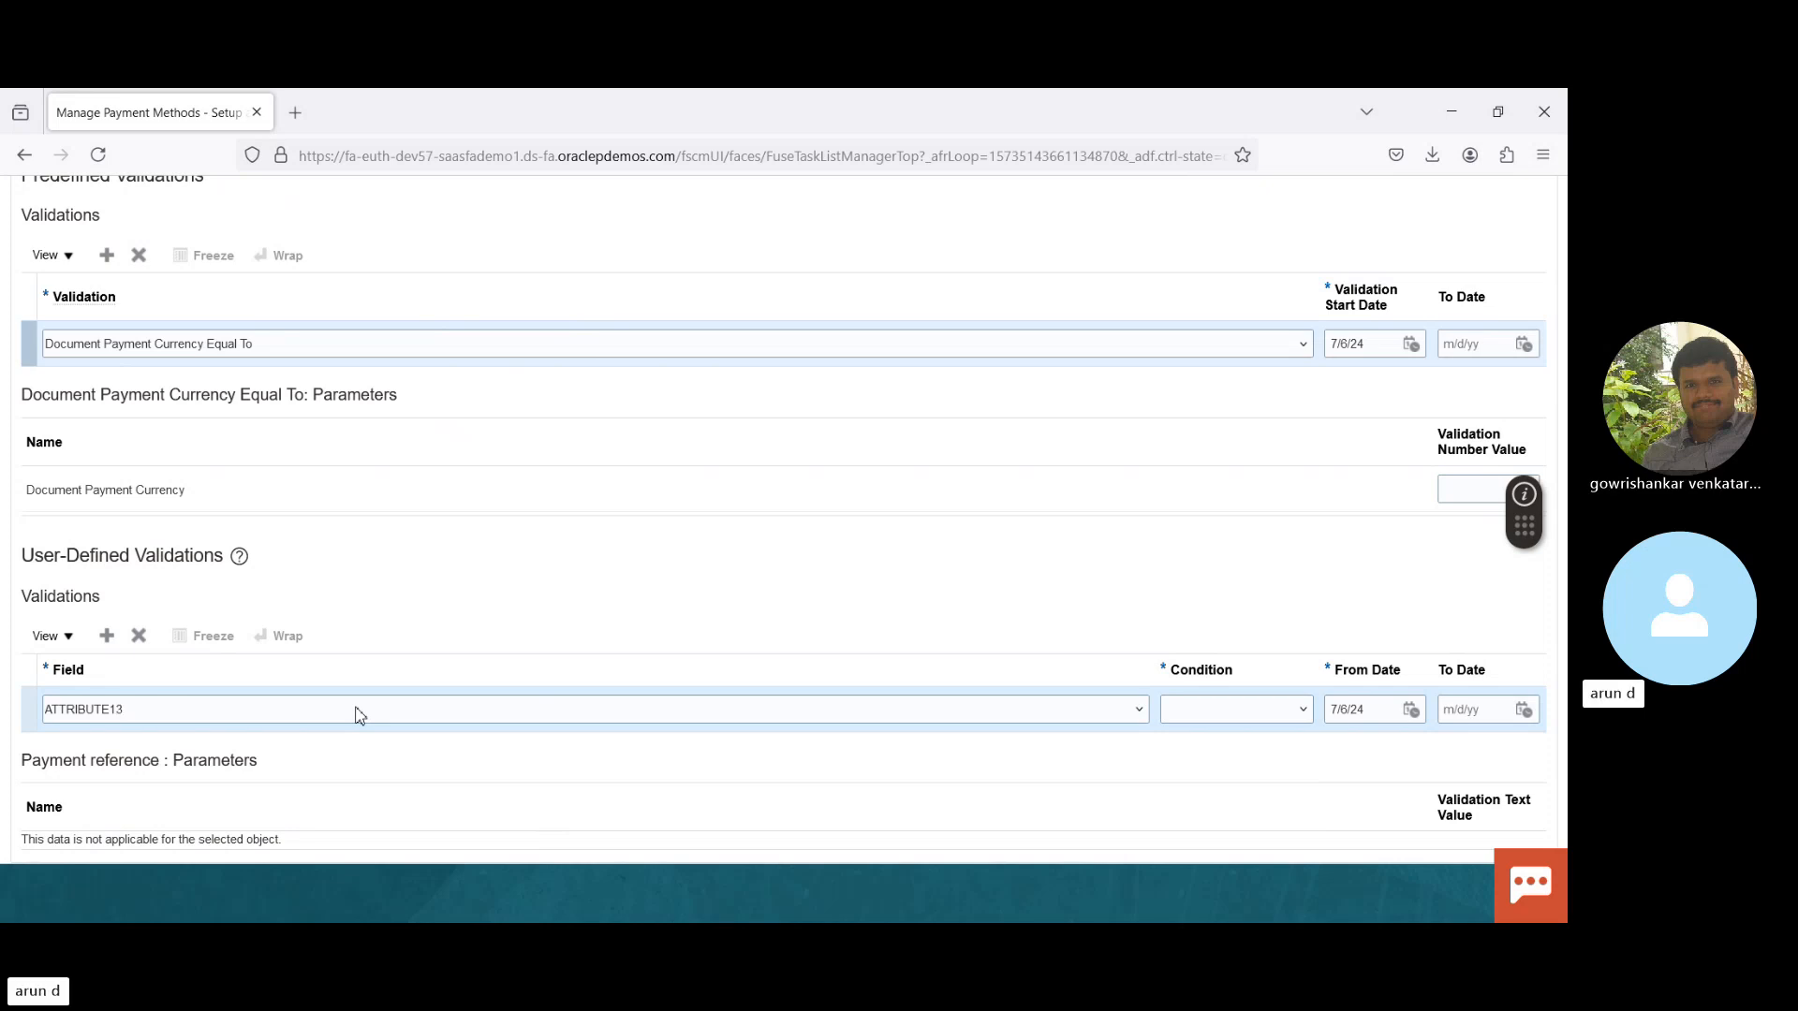
pyautogui.press('Down')
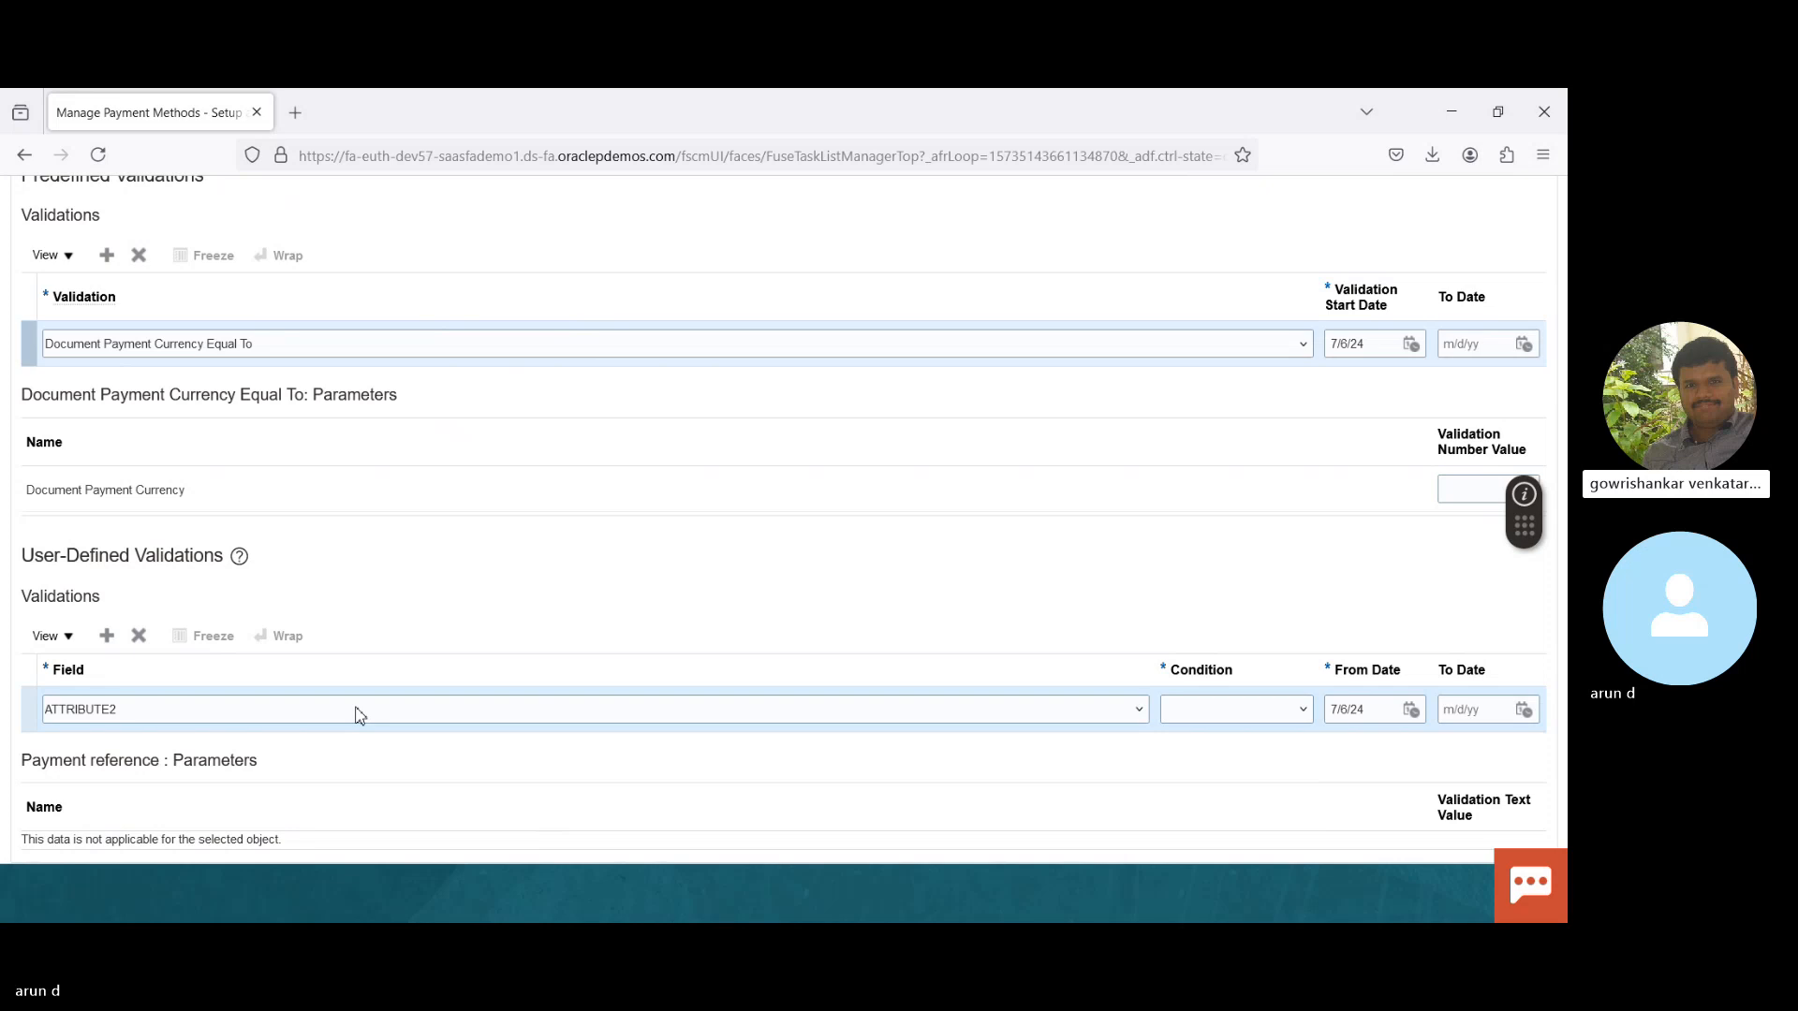
pyautogui.press('Down')
pyautogui.press('Down')
pyautogui.press('Down')
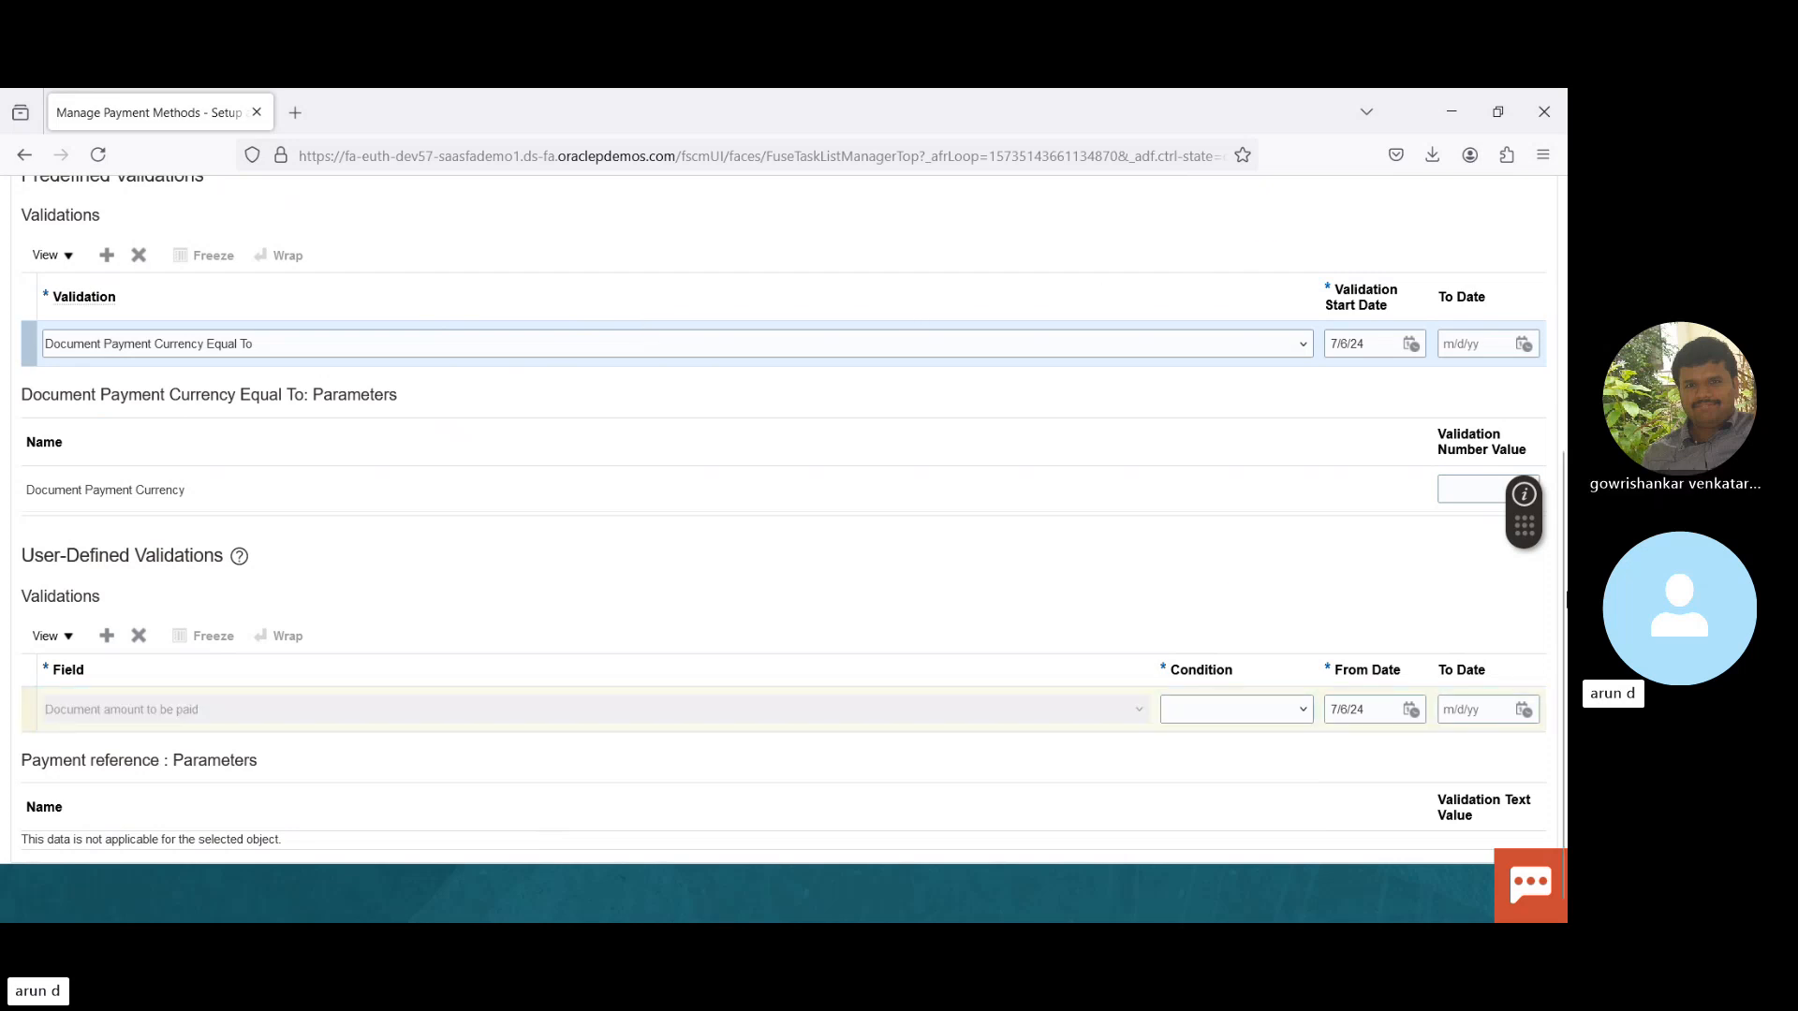
pyautogui.moveTo(1563, 604); pyautogui.dragTo(1556, 319)
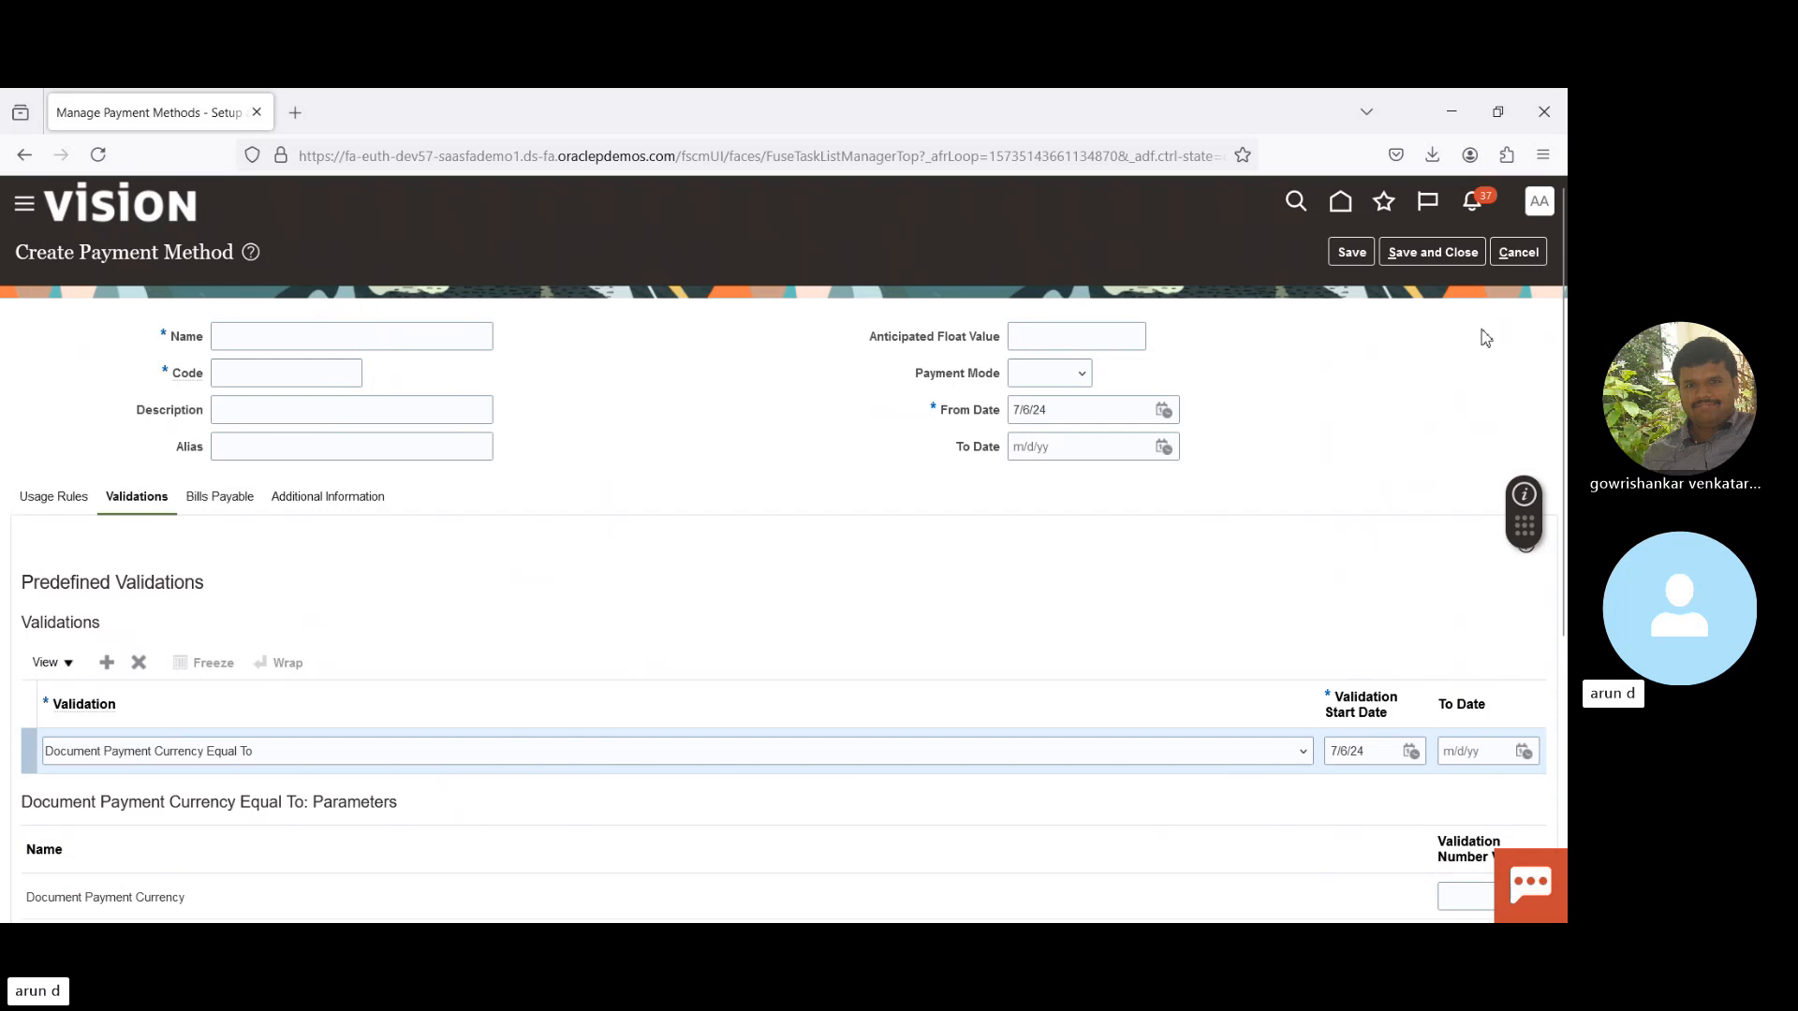
# - Discard the unsaved payment method and open Manage Payment Method Defaulting Rules
pyautogui.click(1532, 257)
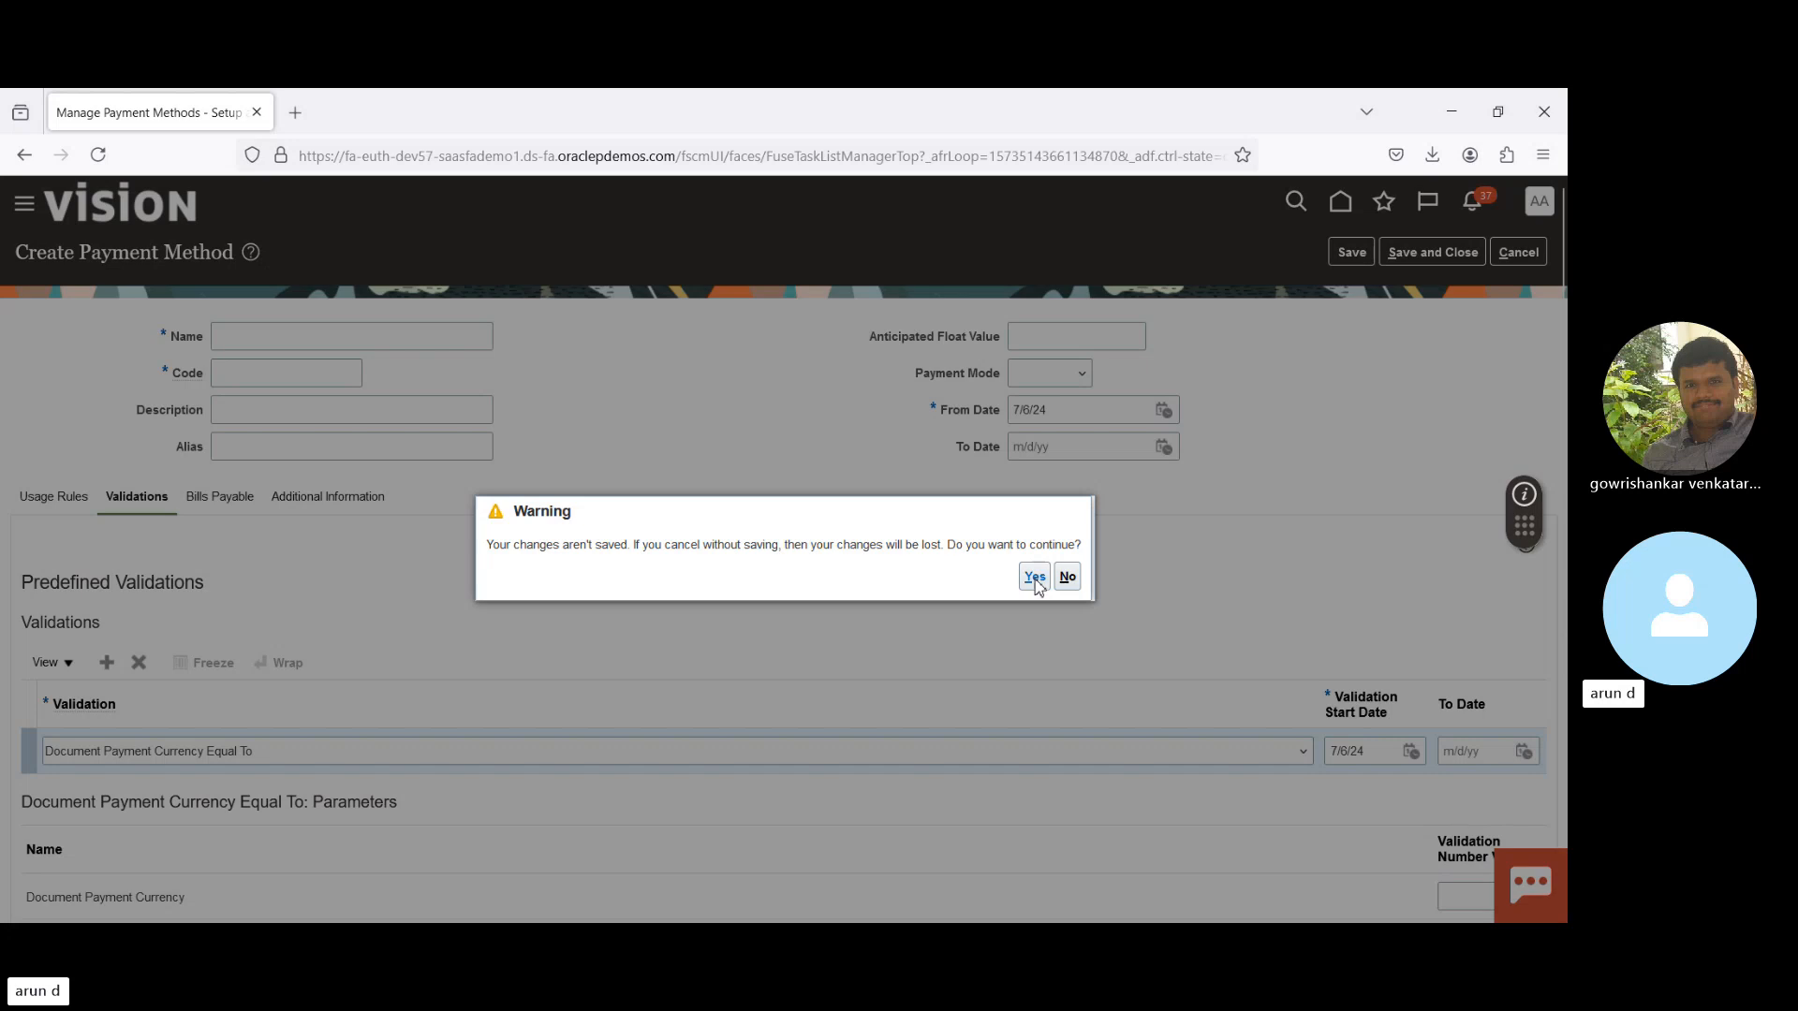
pyautogui.click(1038, 579)
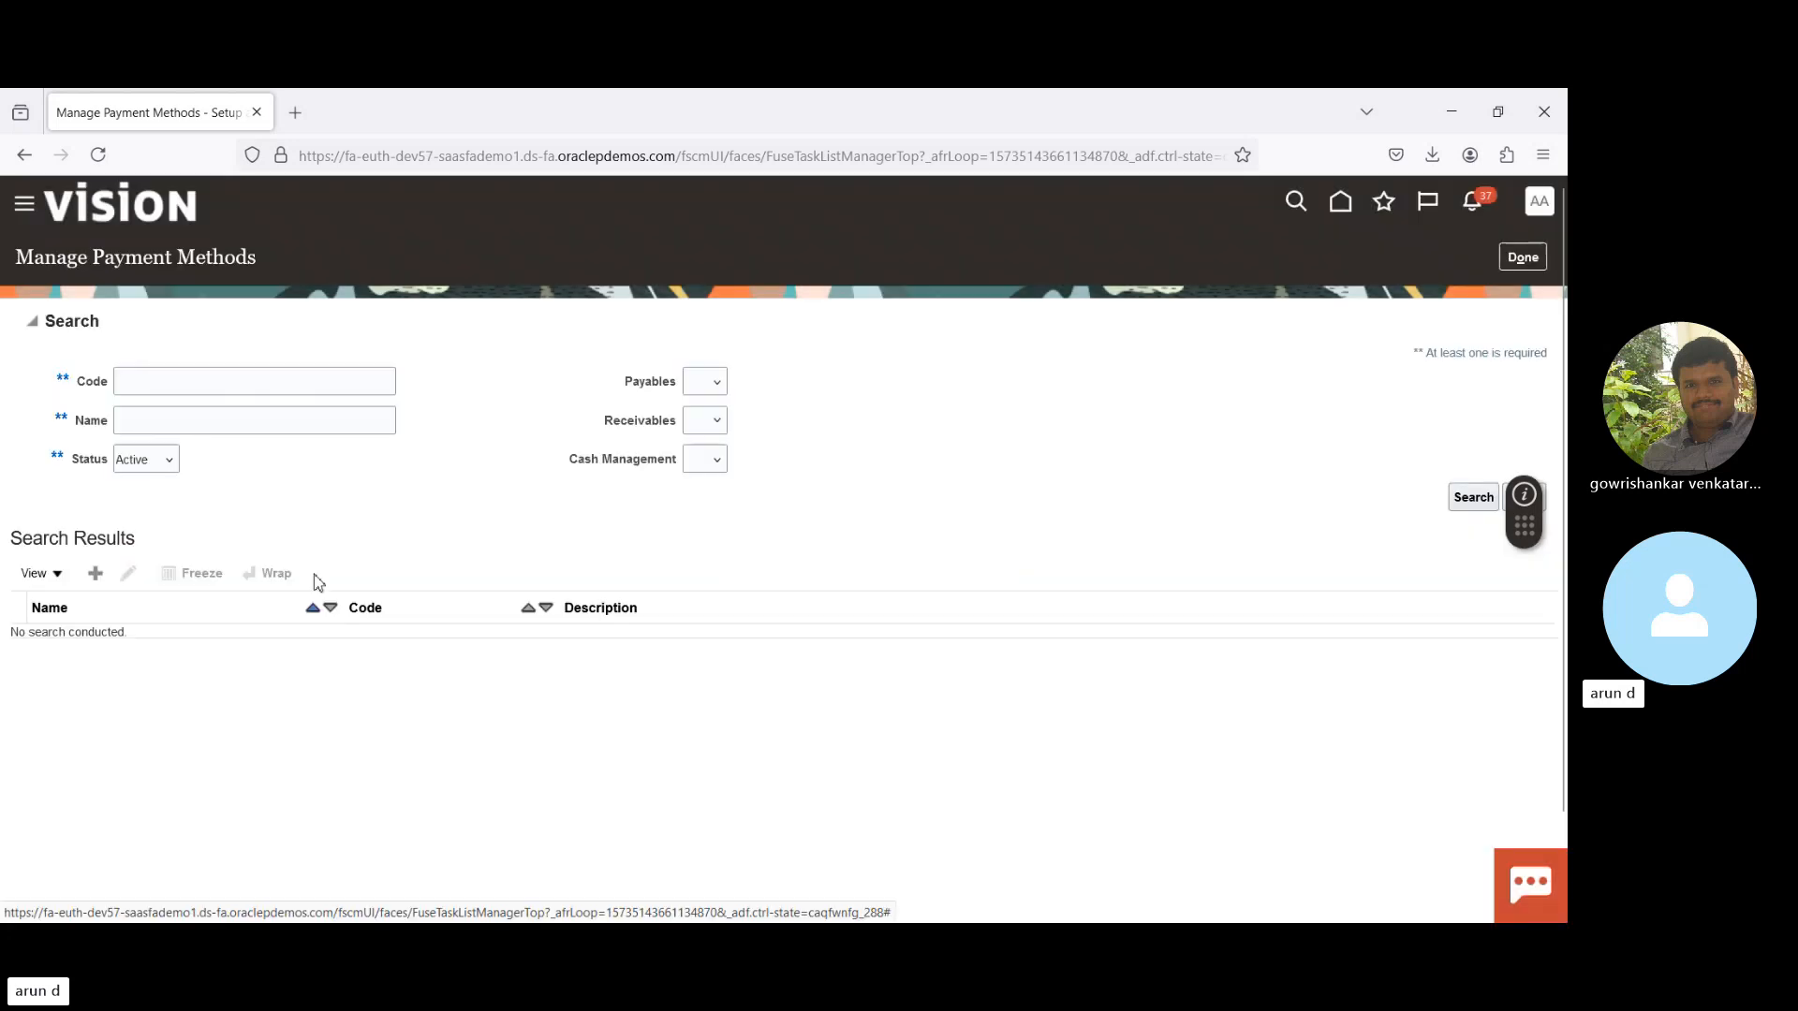
pyautogui.click(1523, 258)
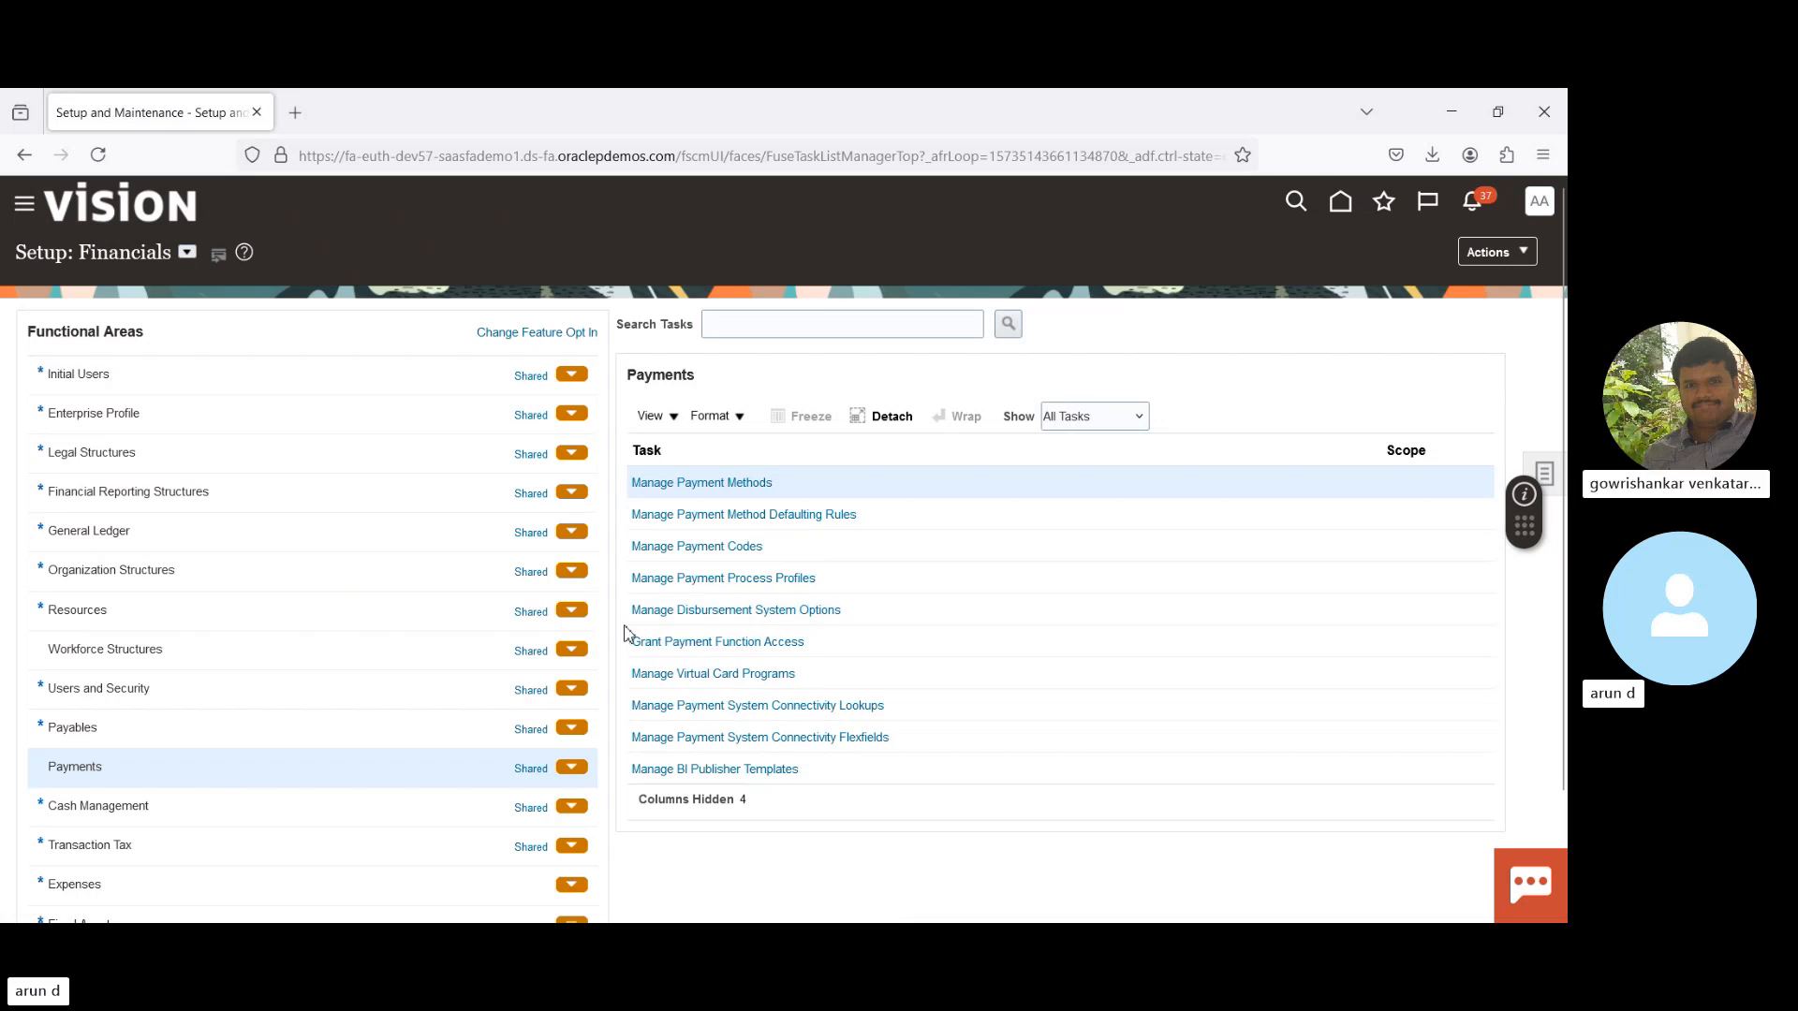
pyautogui.click(801, 527)
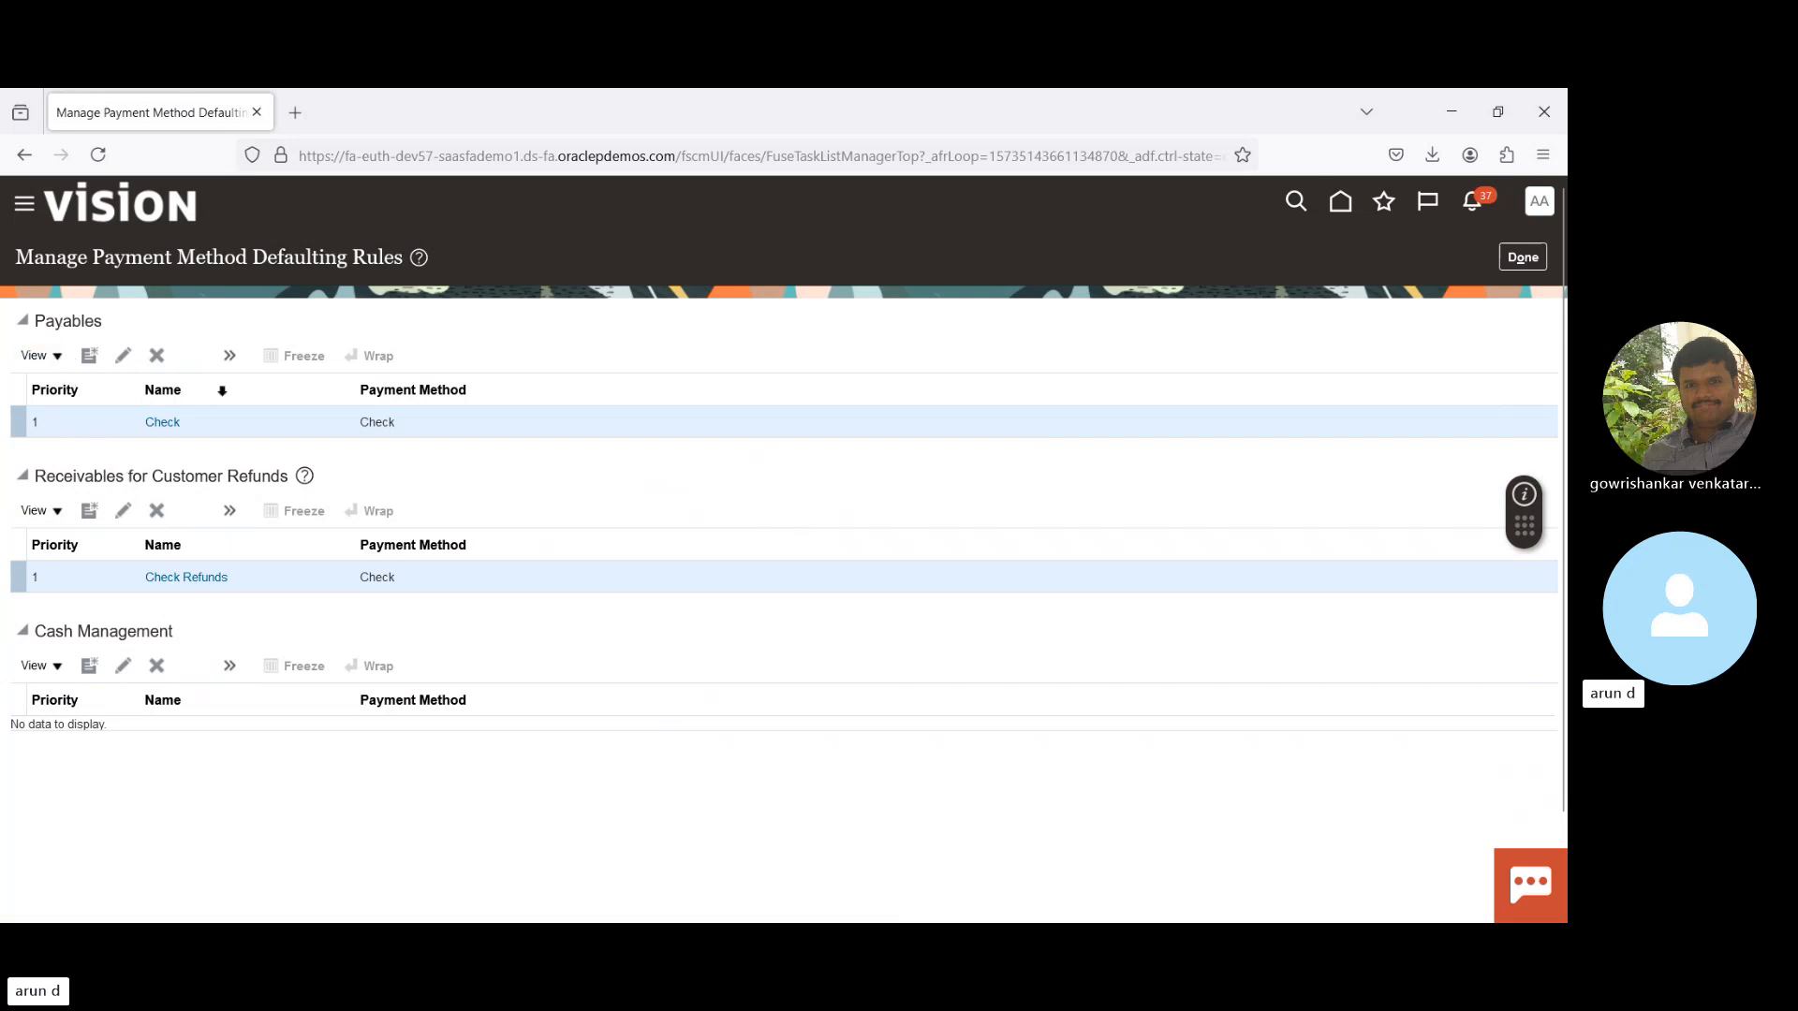
# - Close the defaulting rules page and return to the Setup: Financials Payments task list
pyautogui.click(1523, 257)
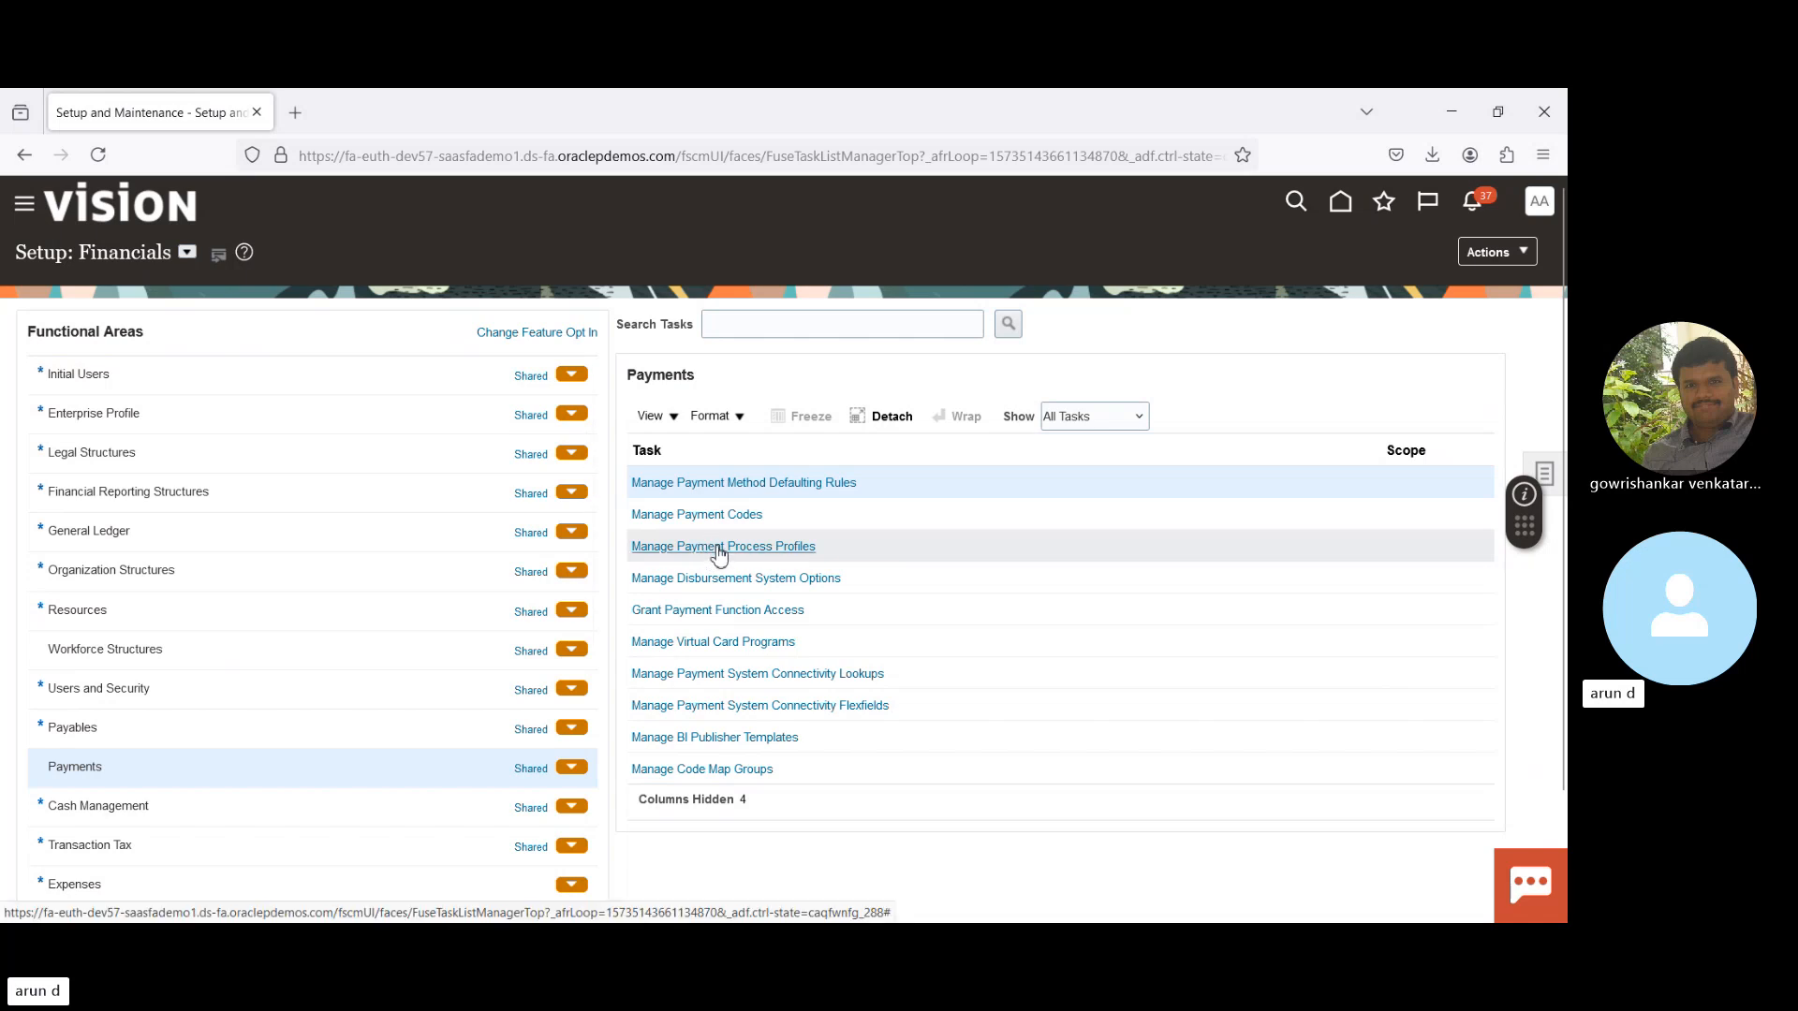
# - Open Manage Payment Process Profiles and start a new profile from the Create Payment Process Profile form
pyautogui.click(718, 548)
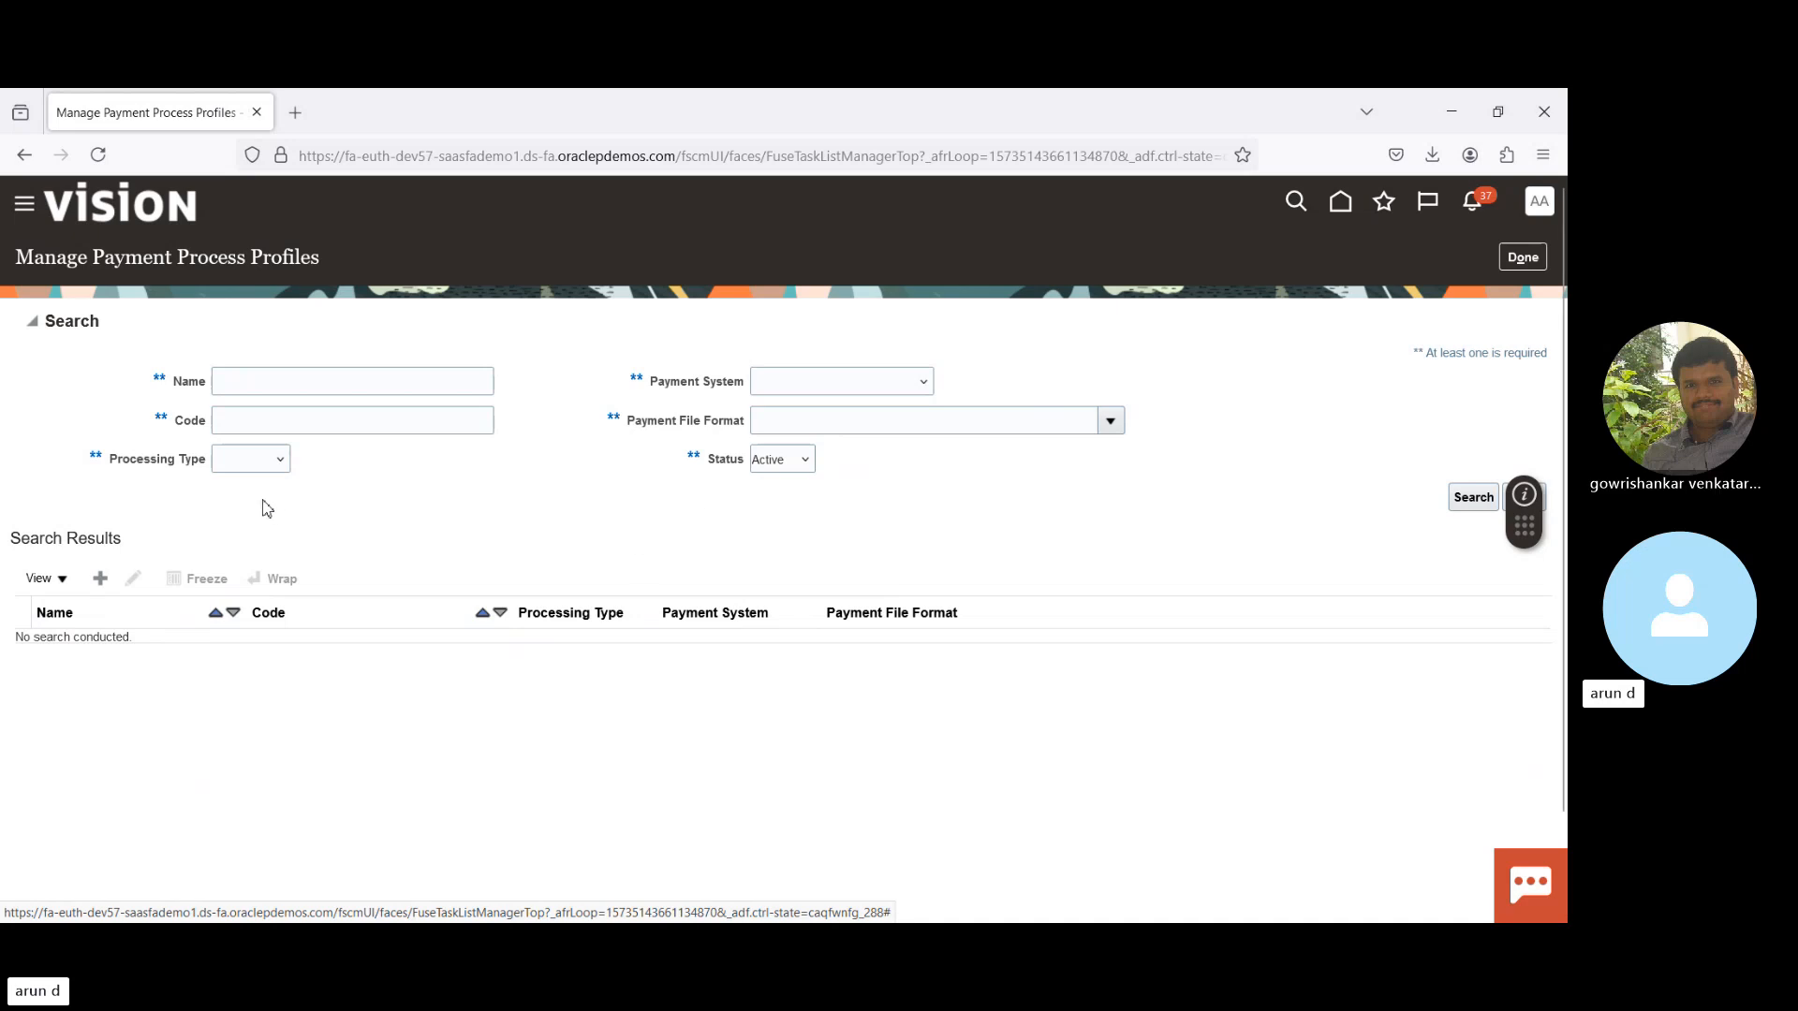
pyautogui.click(103, 582)
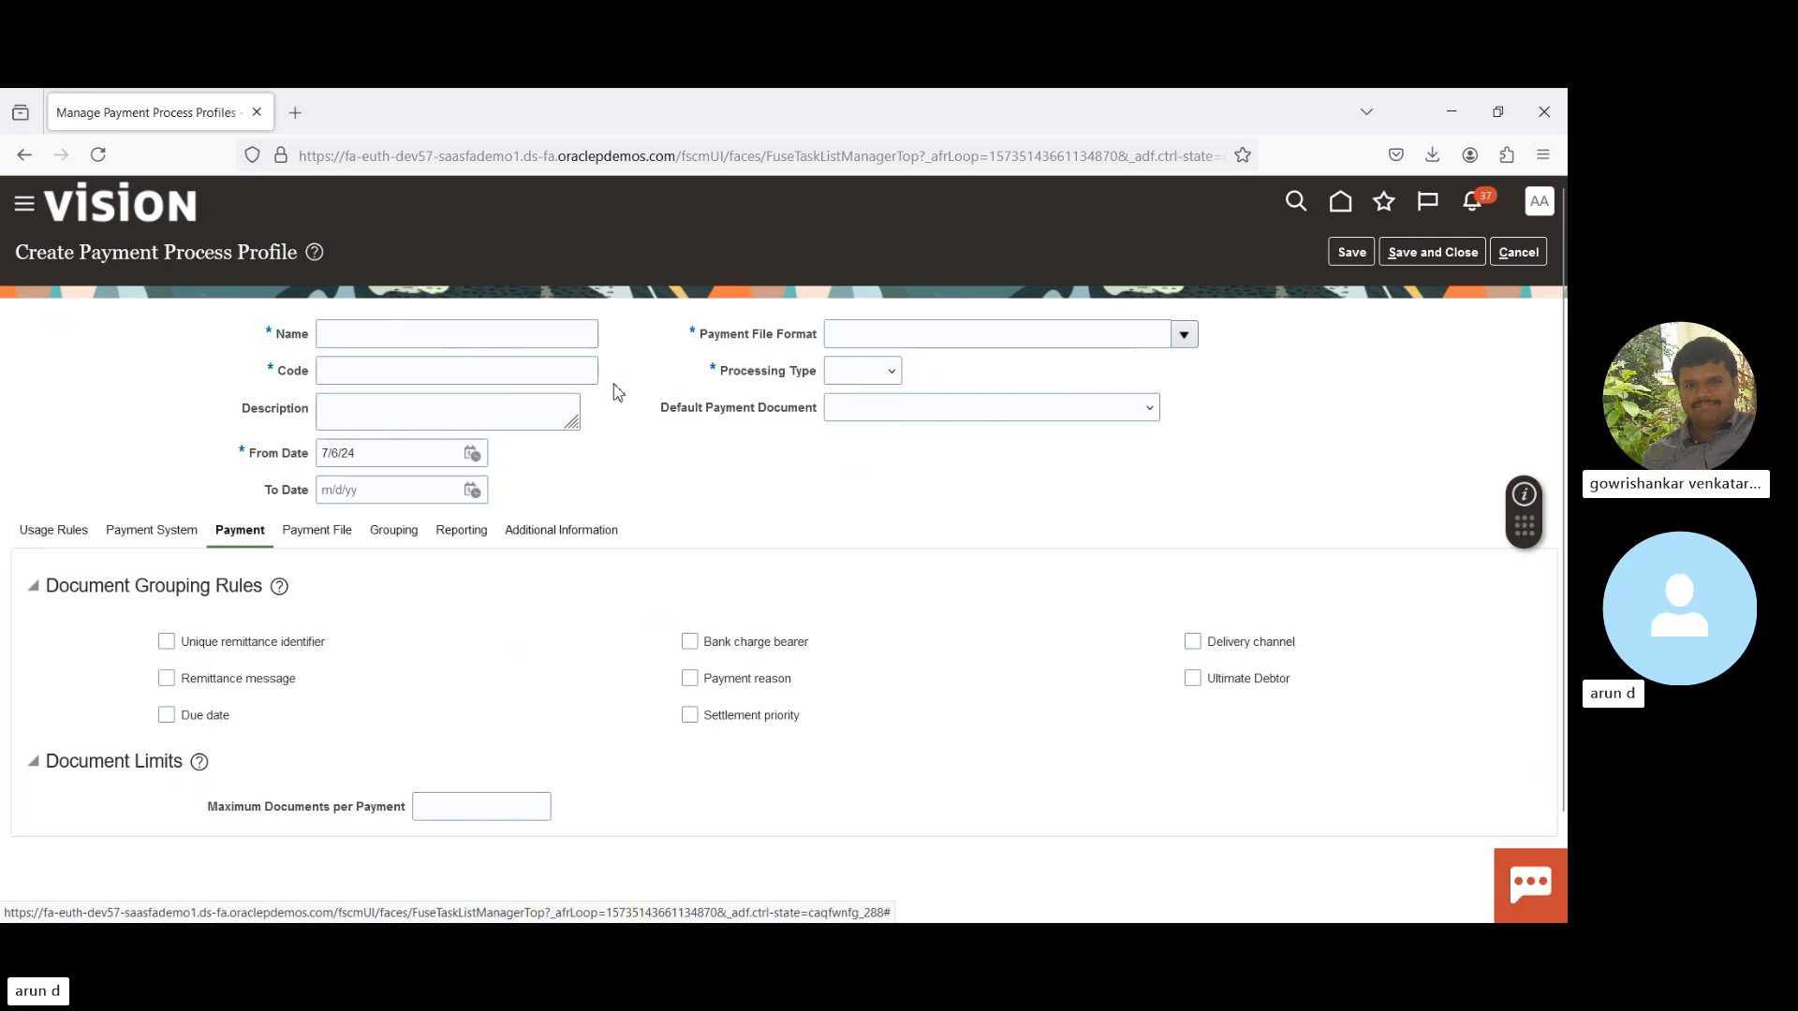
pyautogui.click(1012, 337)
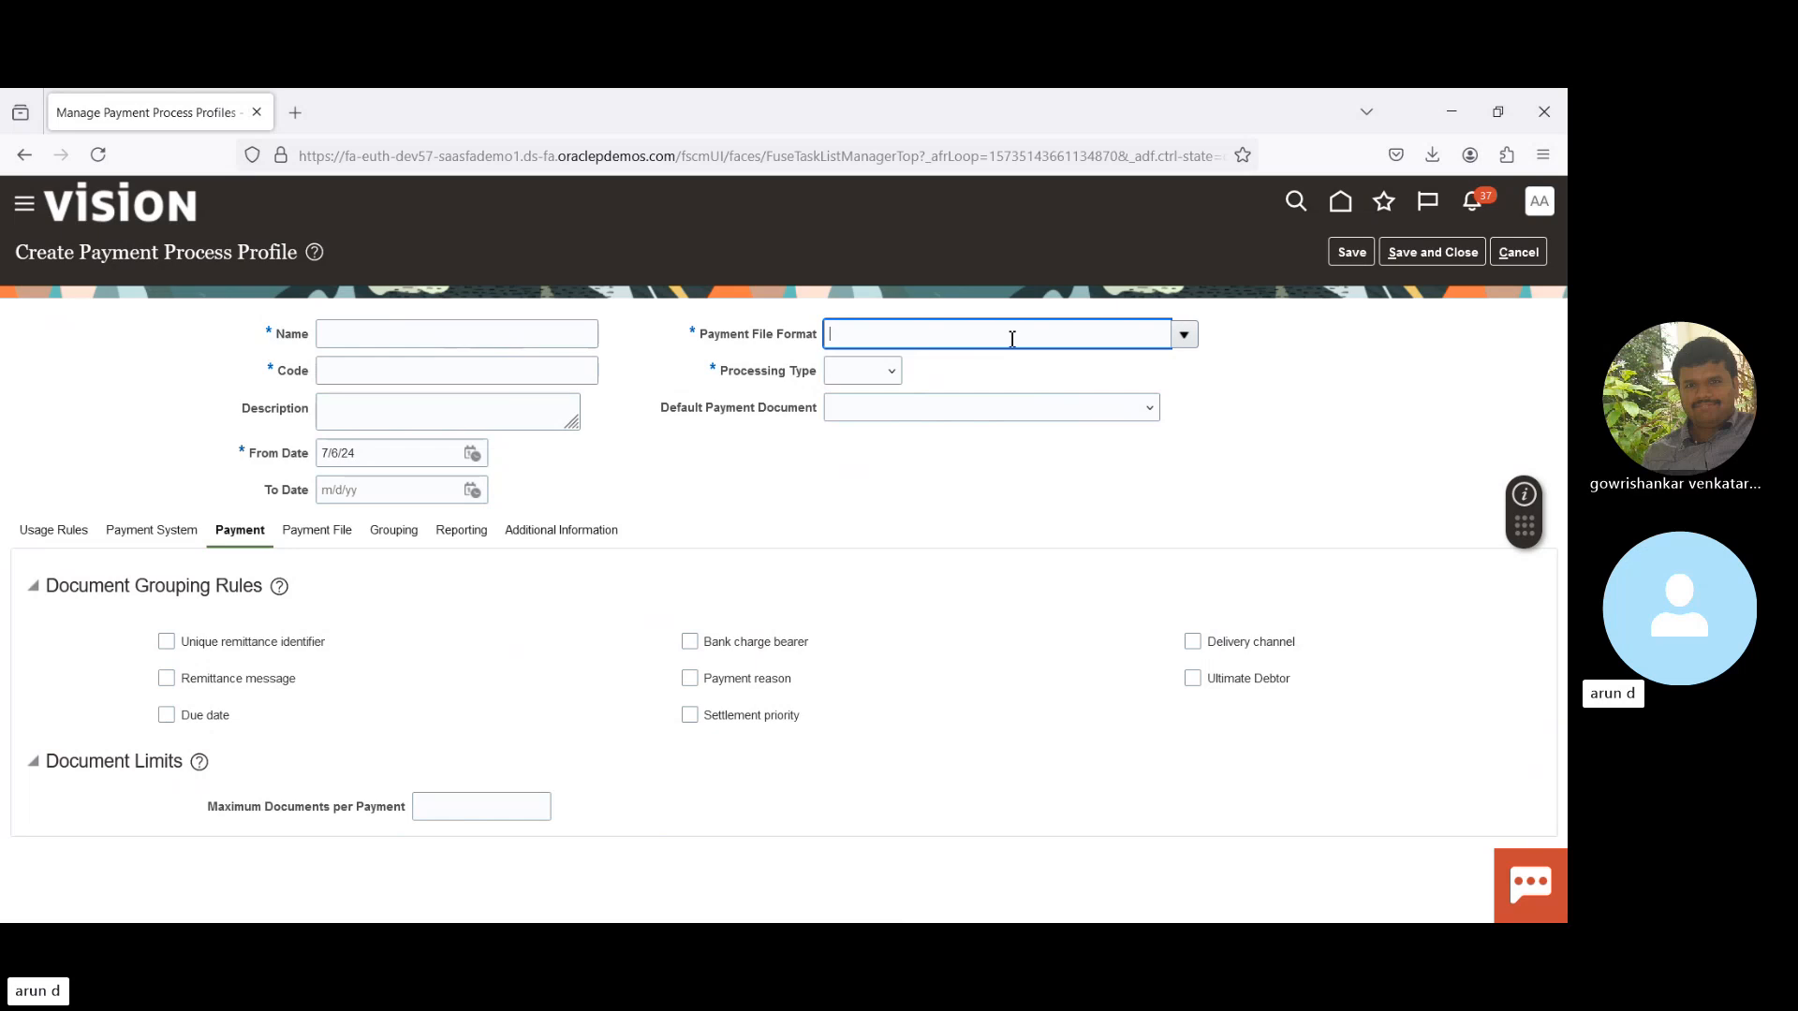
pyautogui.click(708, 335)
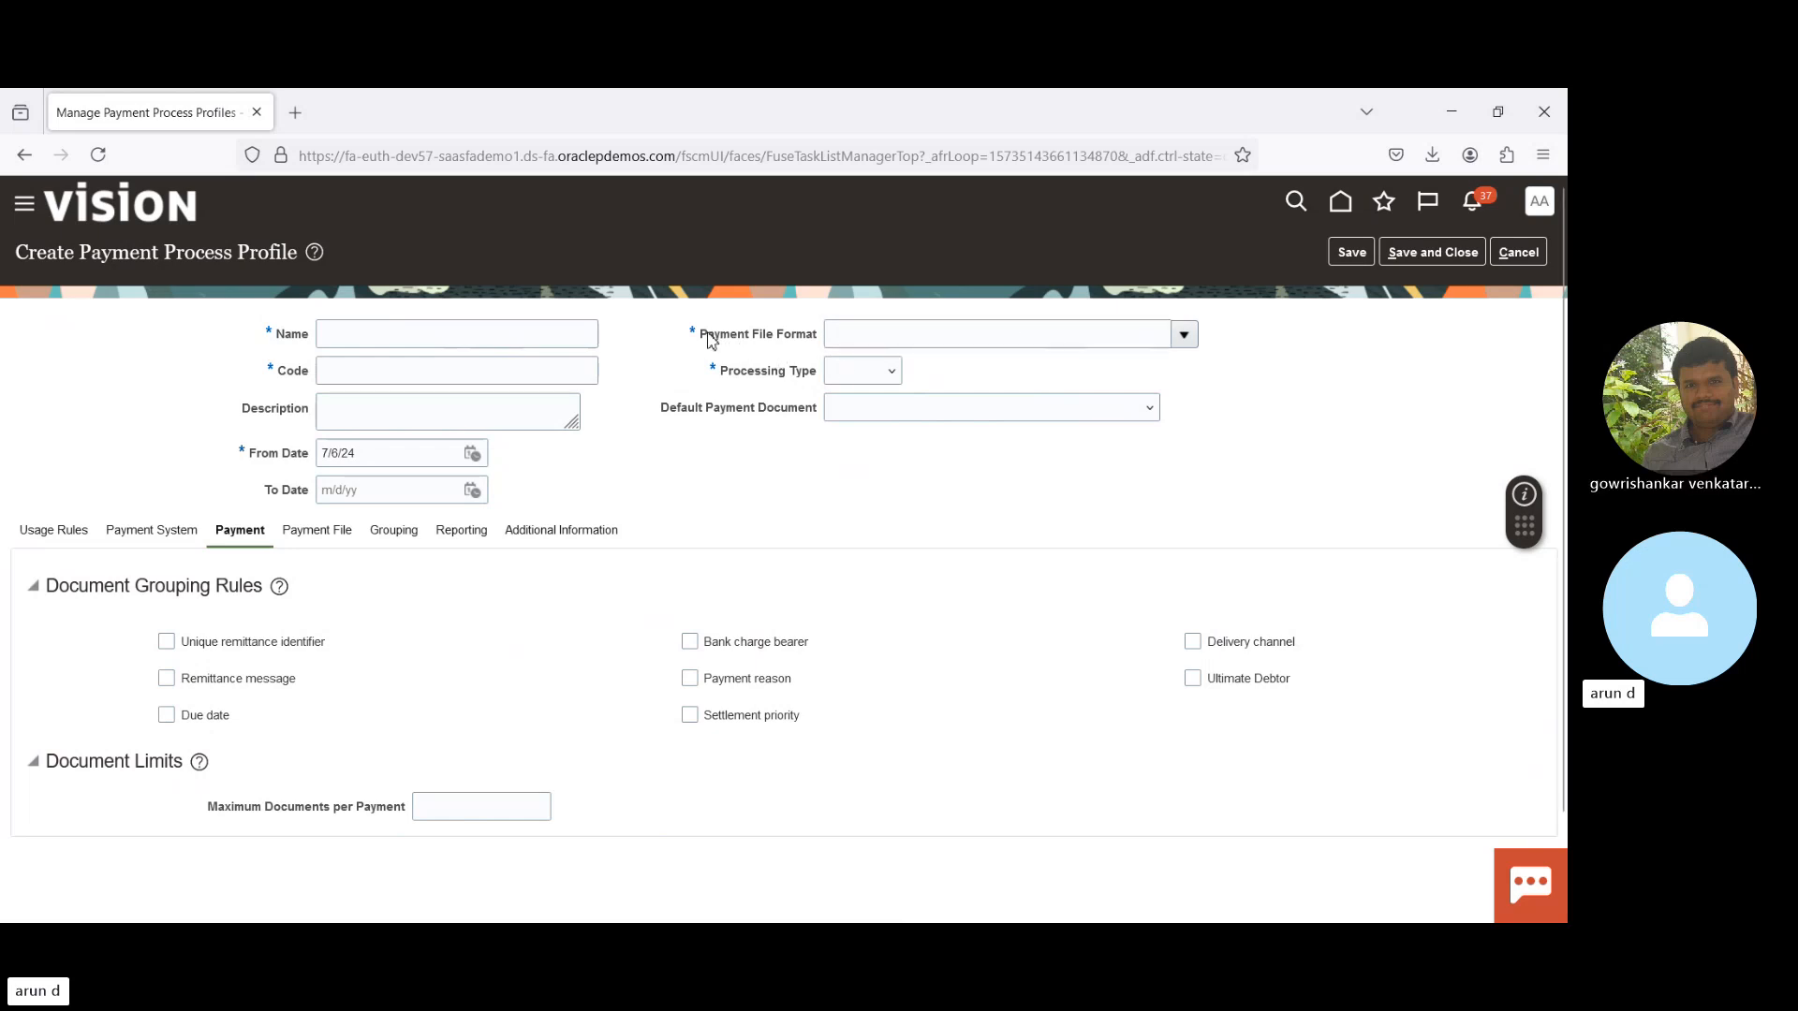
pyautogui.moveTo(708, 335); pyautogui.dragTo(823, 344)
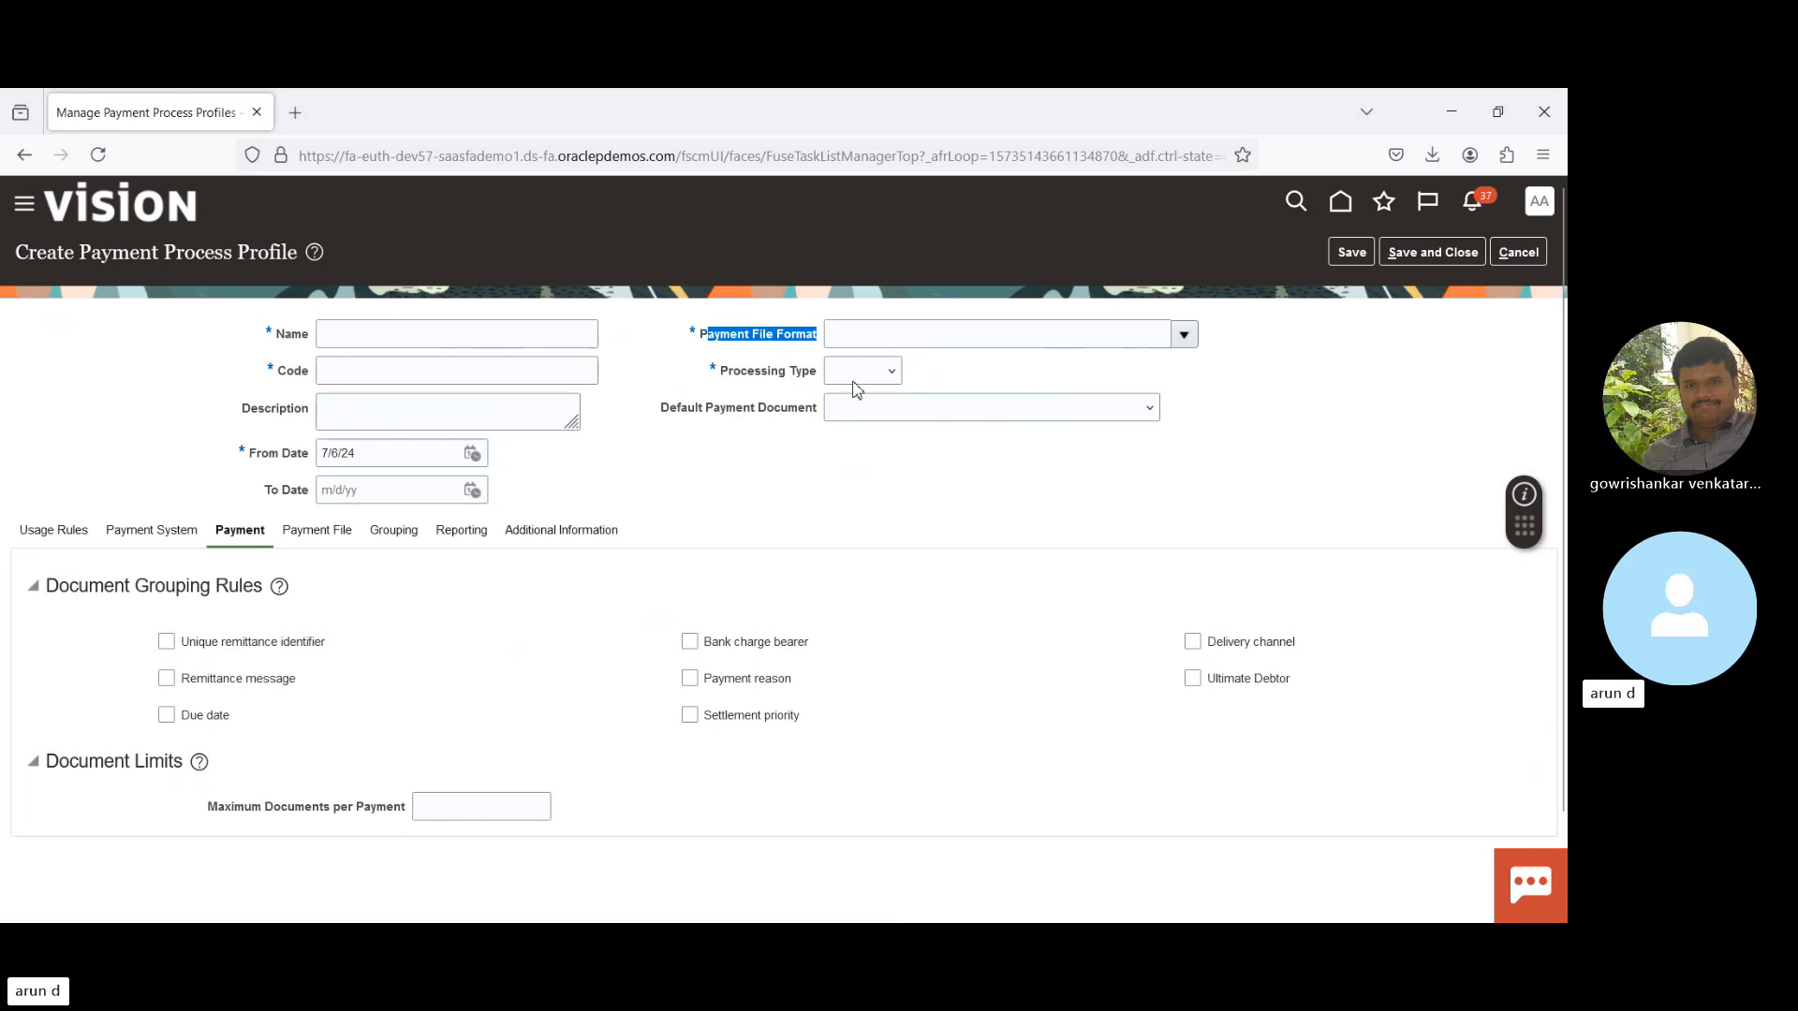
pyautogui.click(1182, 337)
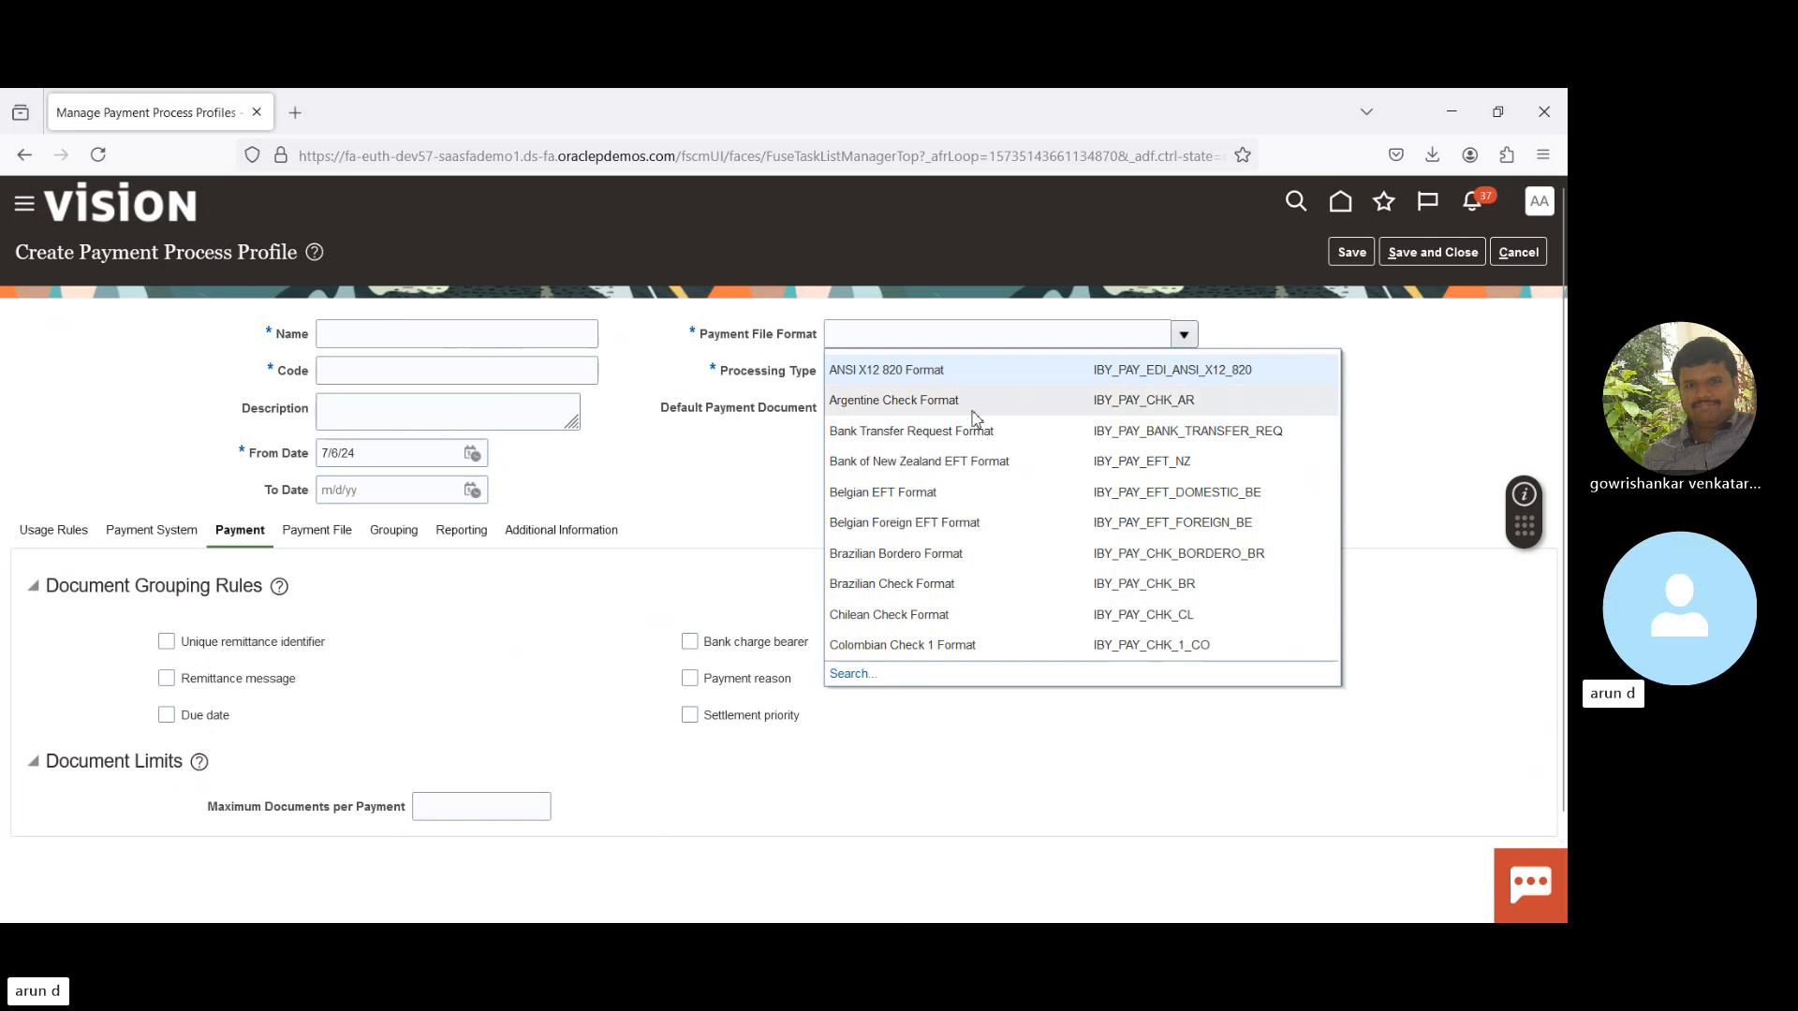
pyautogui.click(660, 382)
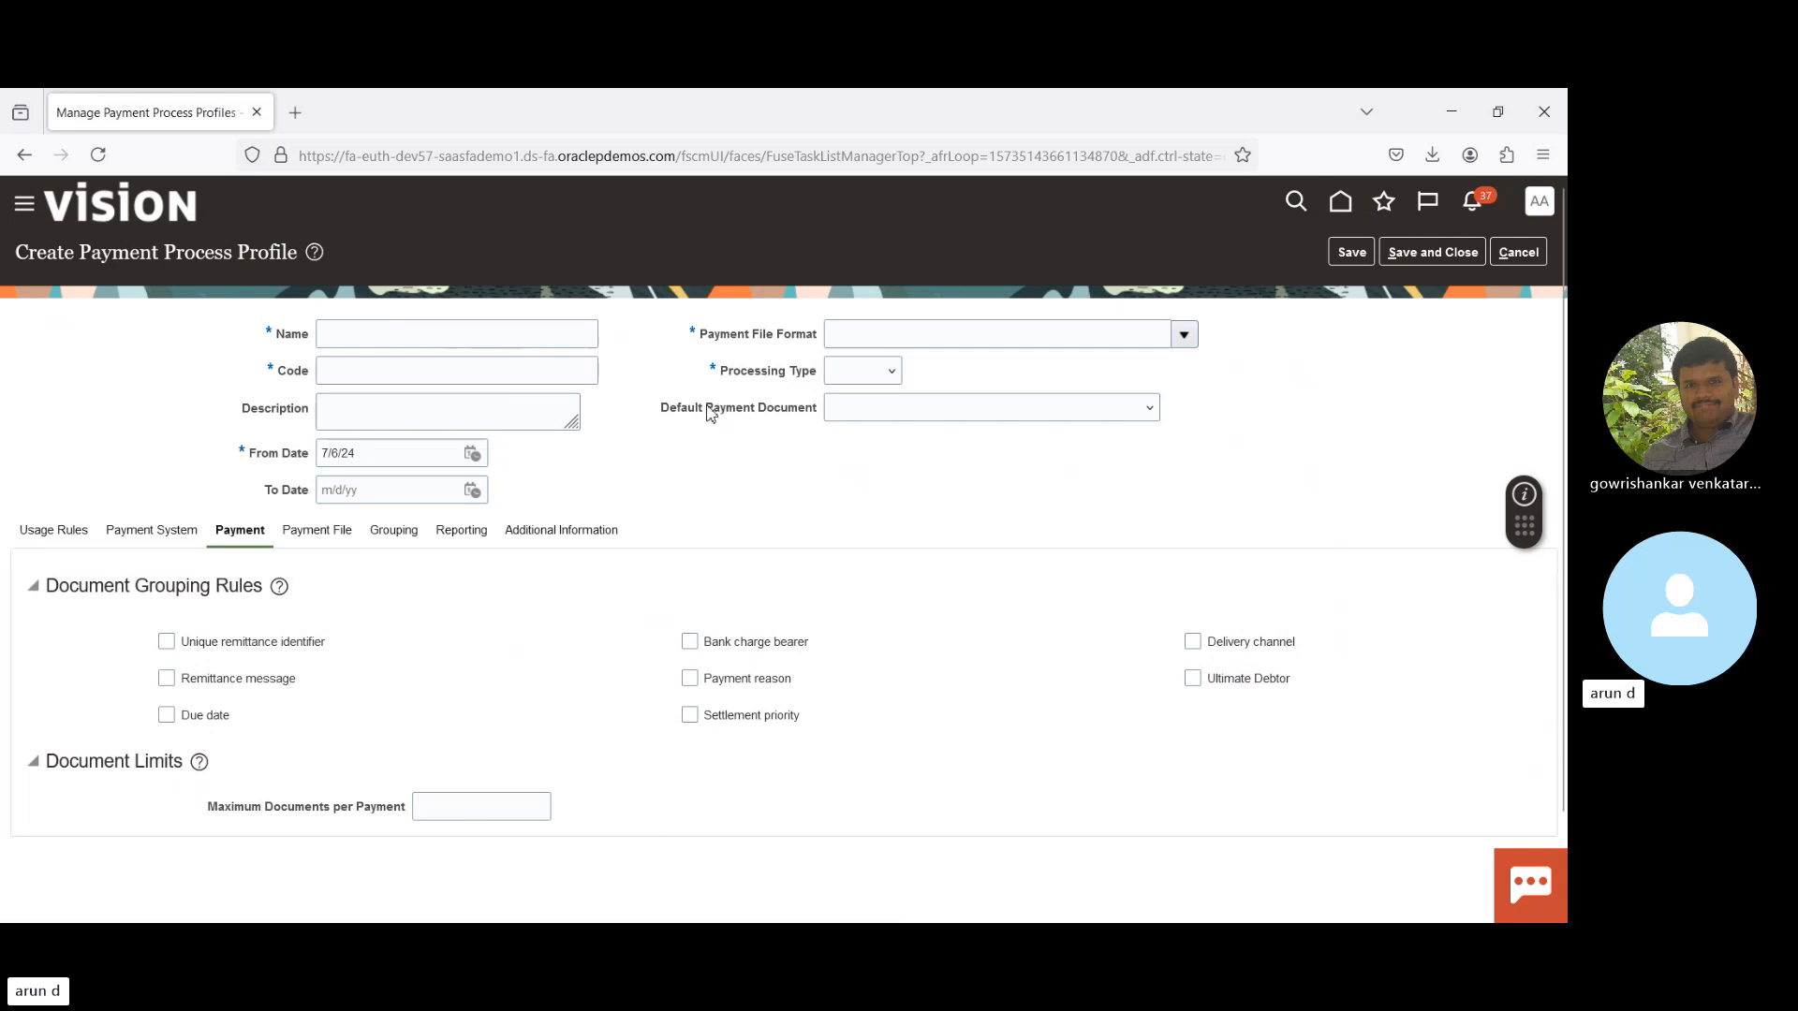
pyautogui.moveTo(709, 413); pyautogui.dragTo(818, 416)
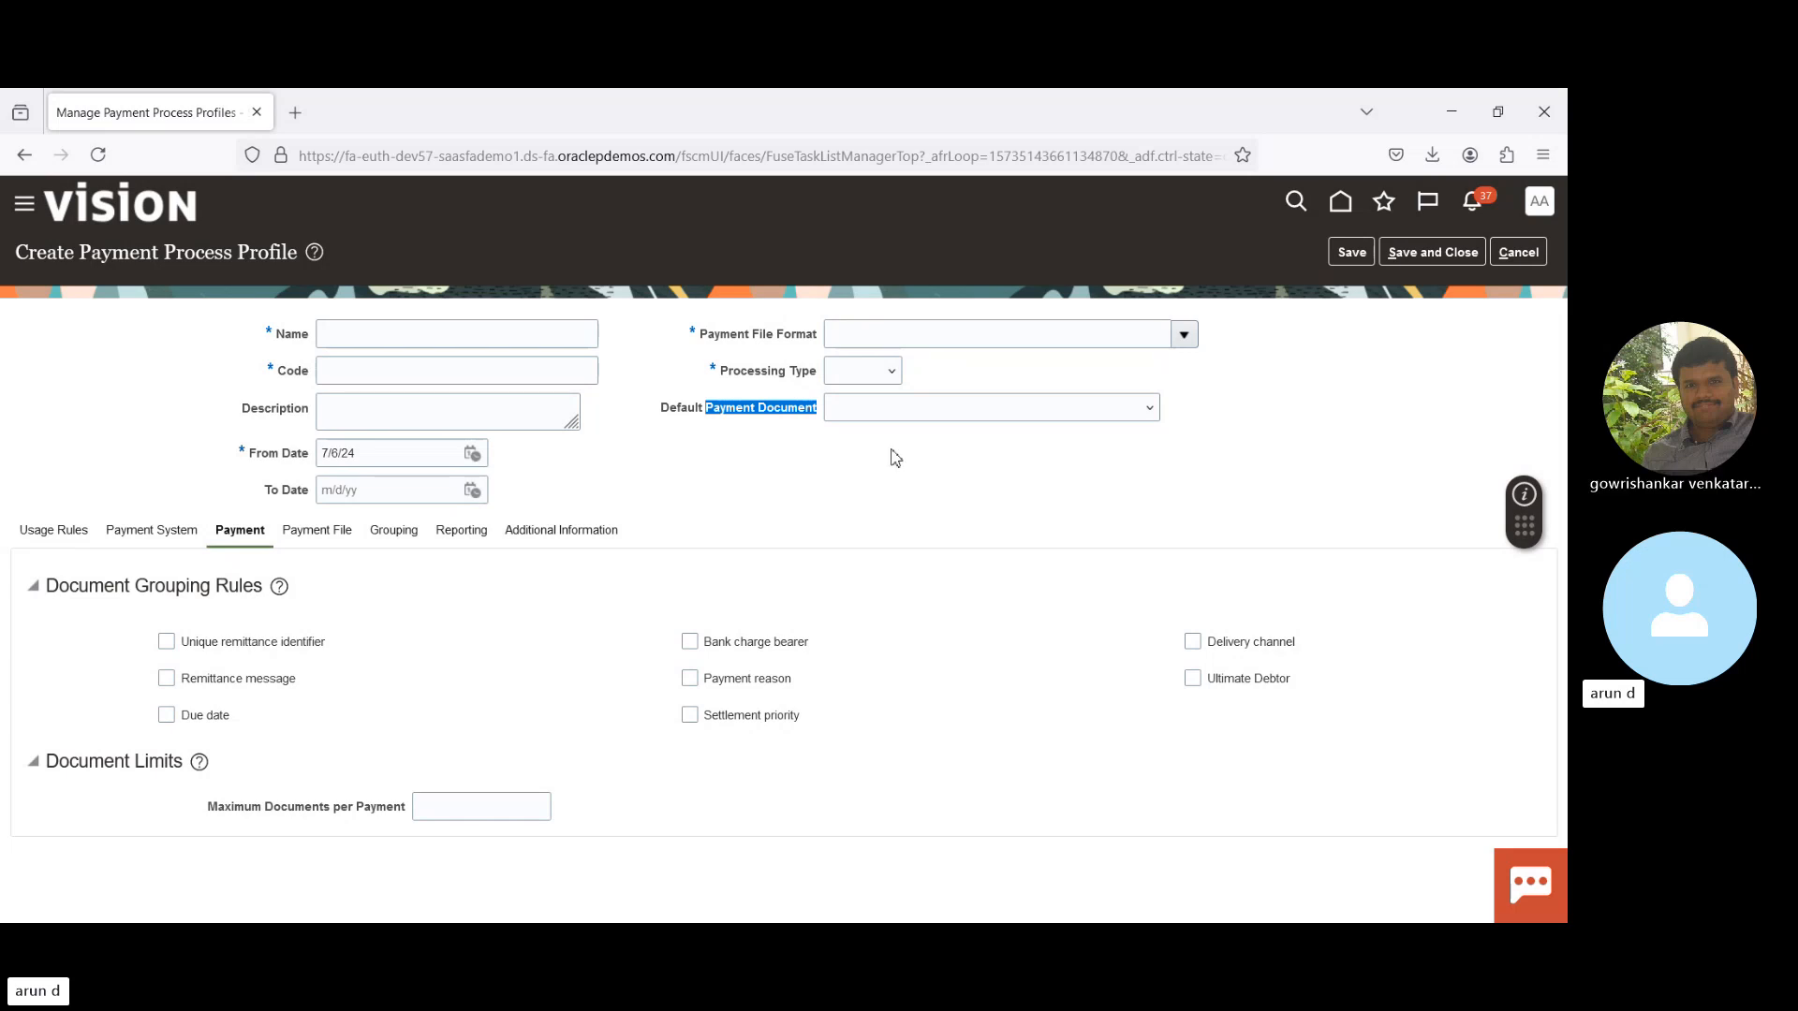
# - Review the profile's Usage Rules, all set to All, then view its Payment System settings
pyautogui.click(989, 465)
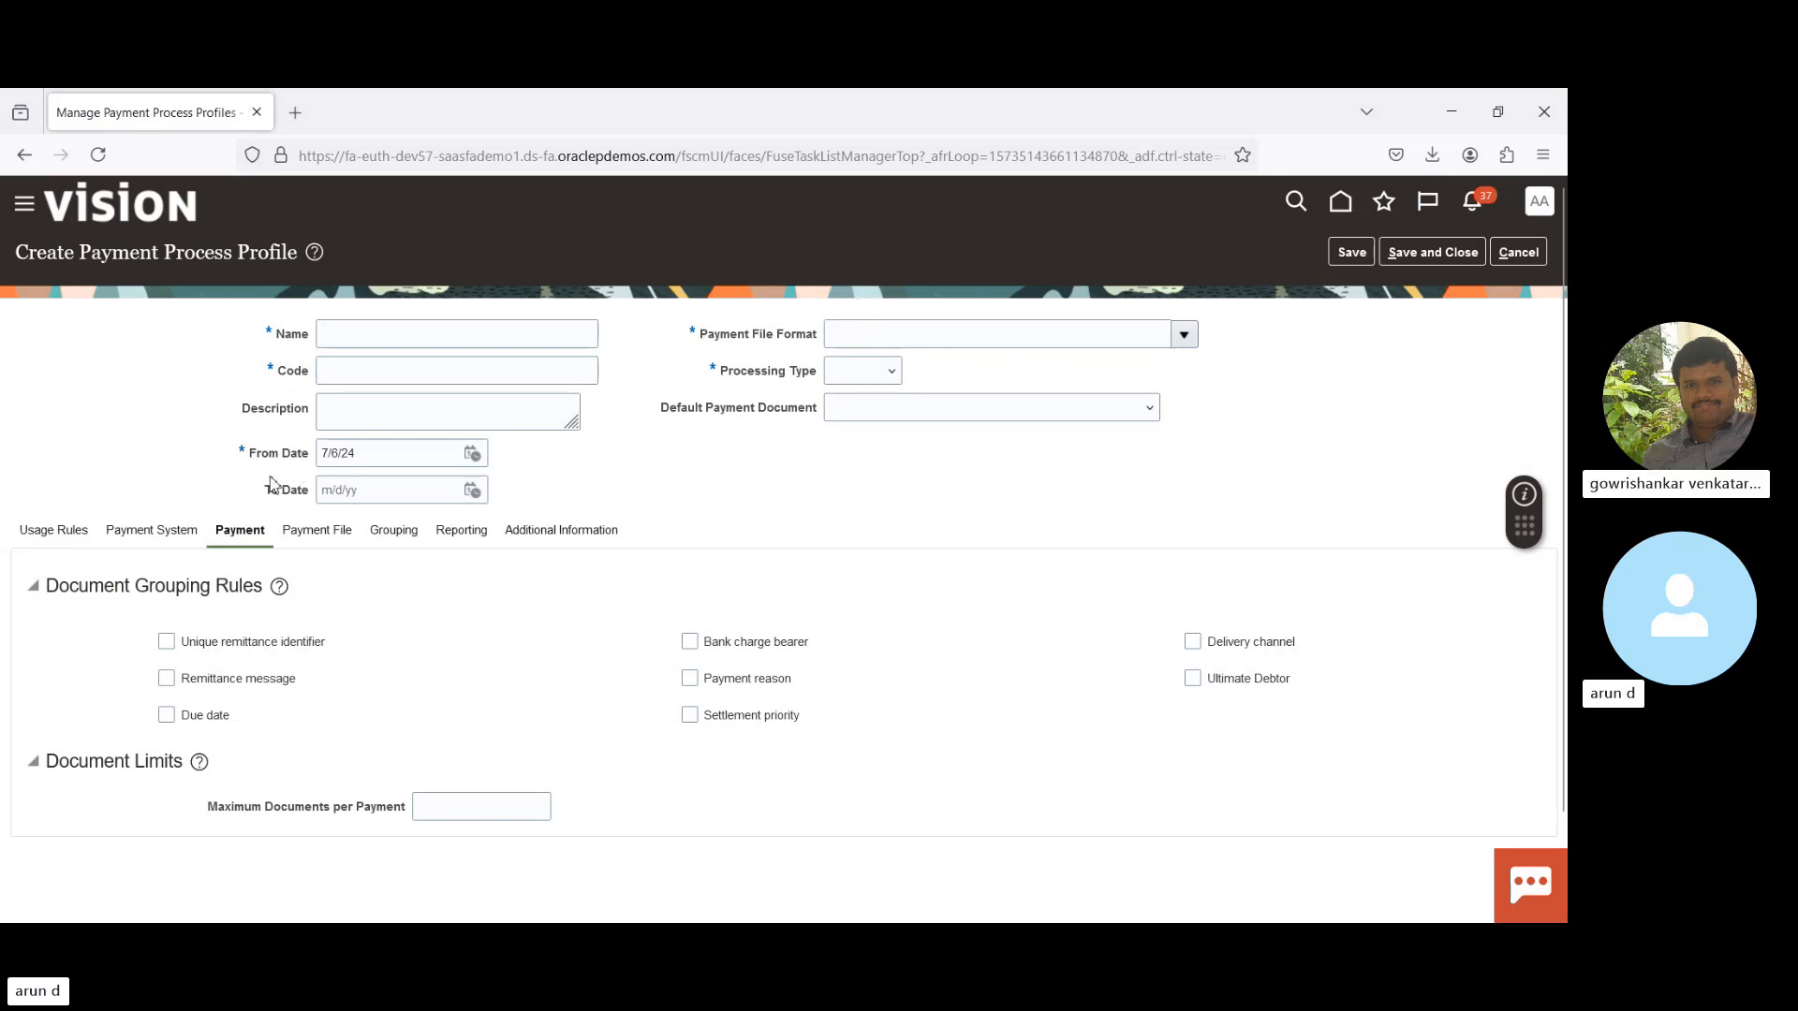
pyautogui.click(44, 535)
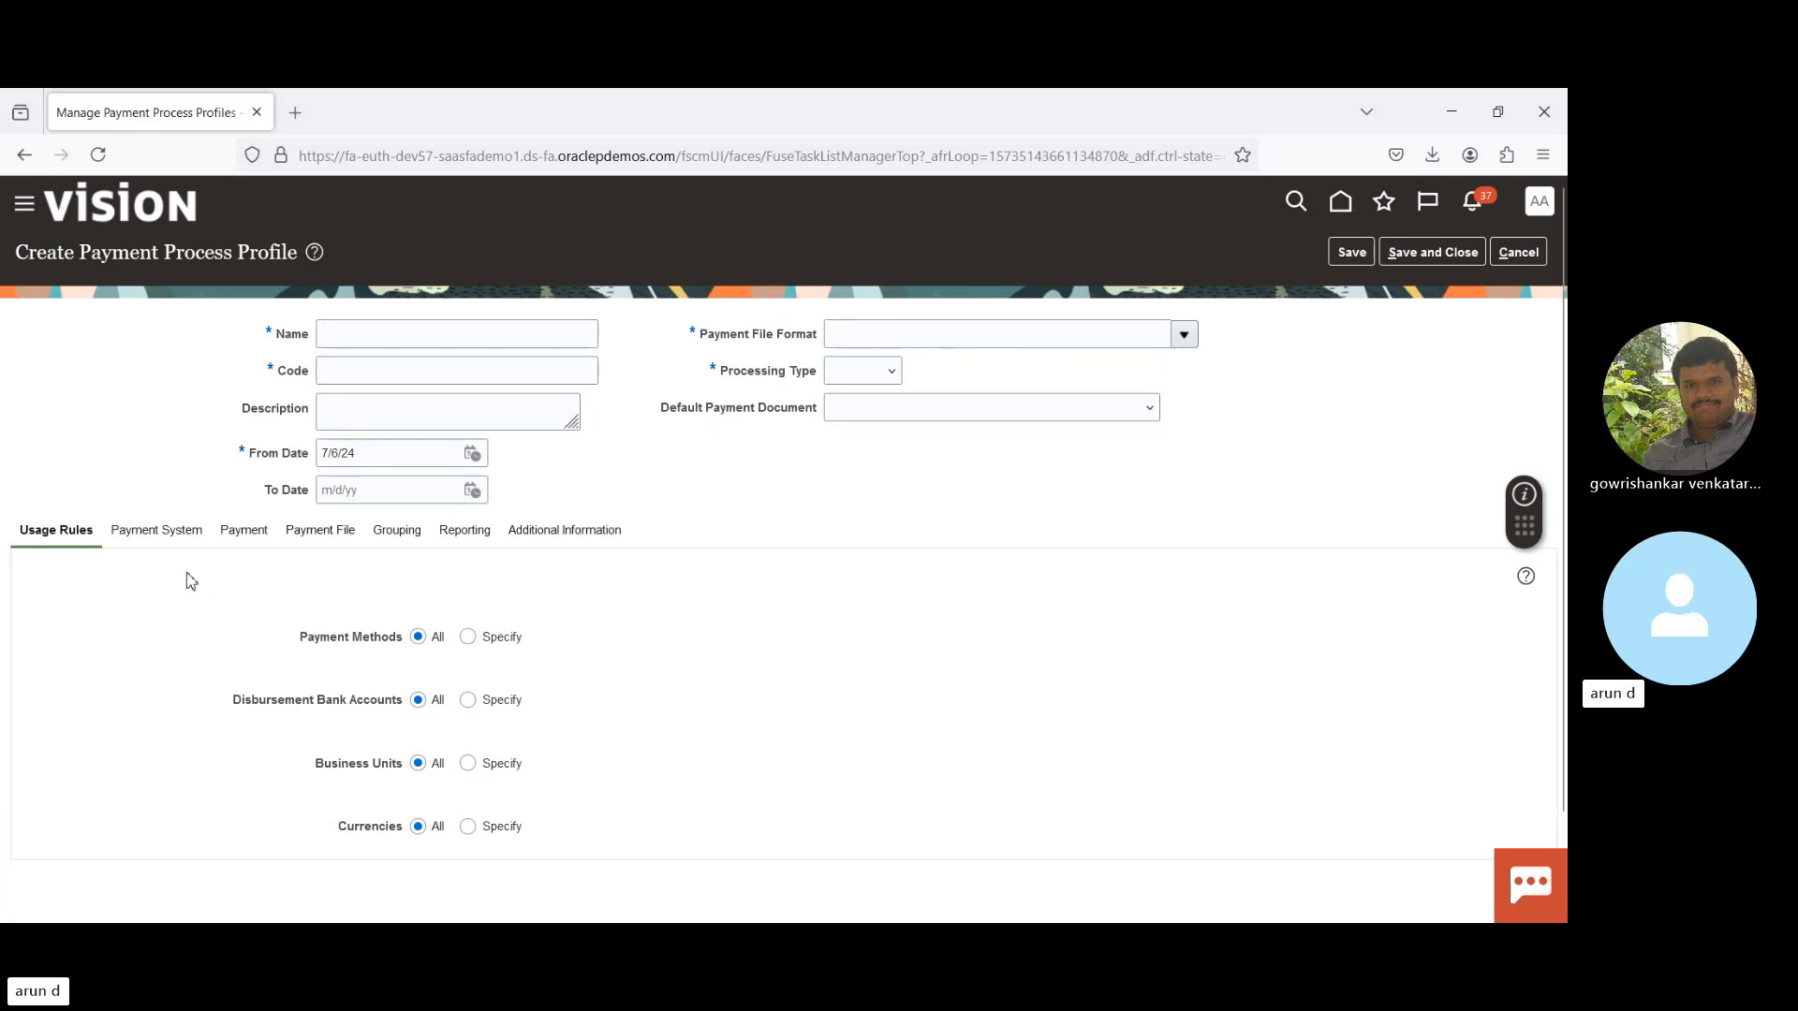
pyautogui.click(150, 531)
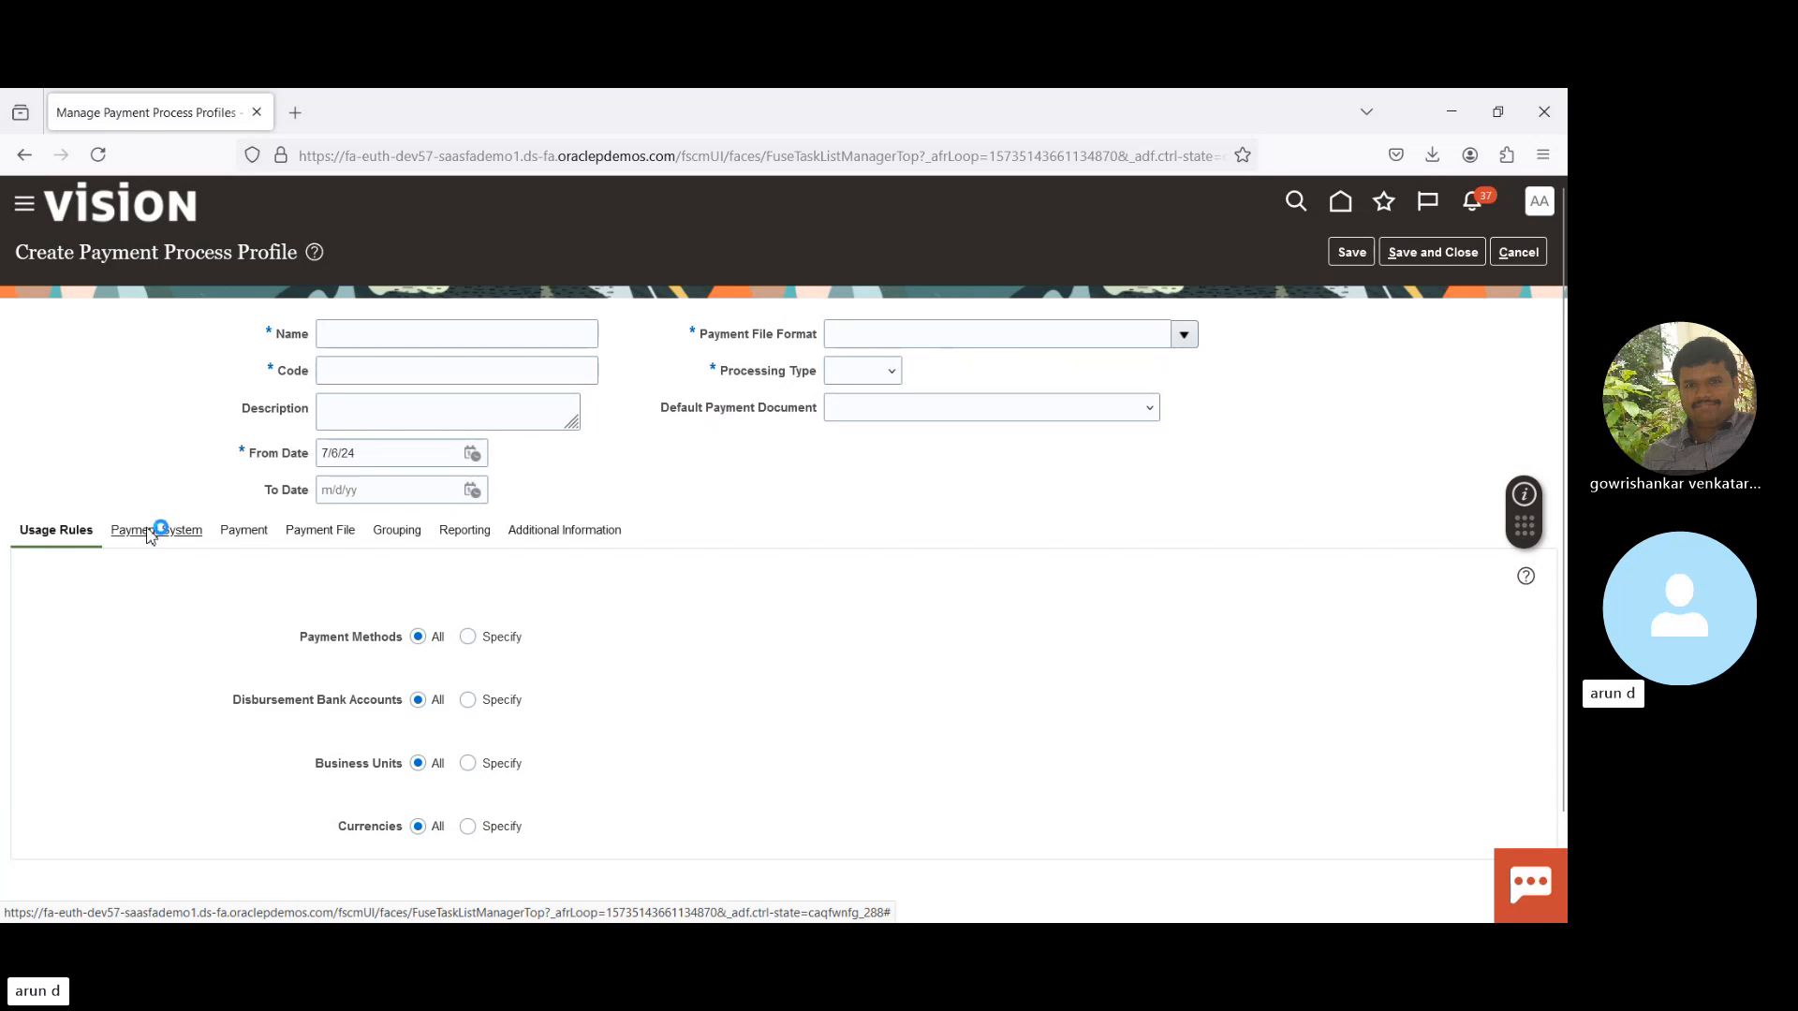
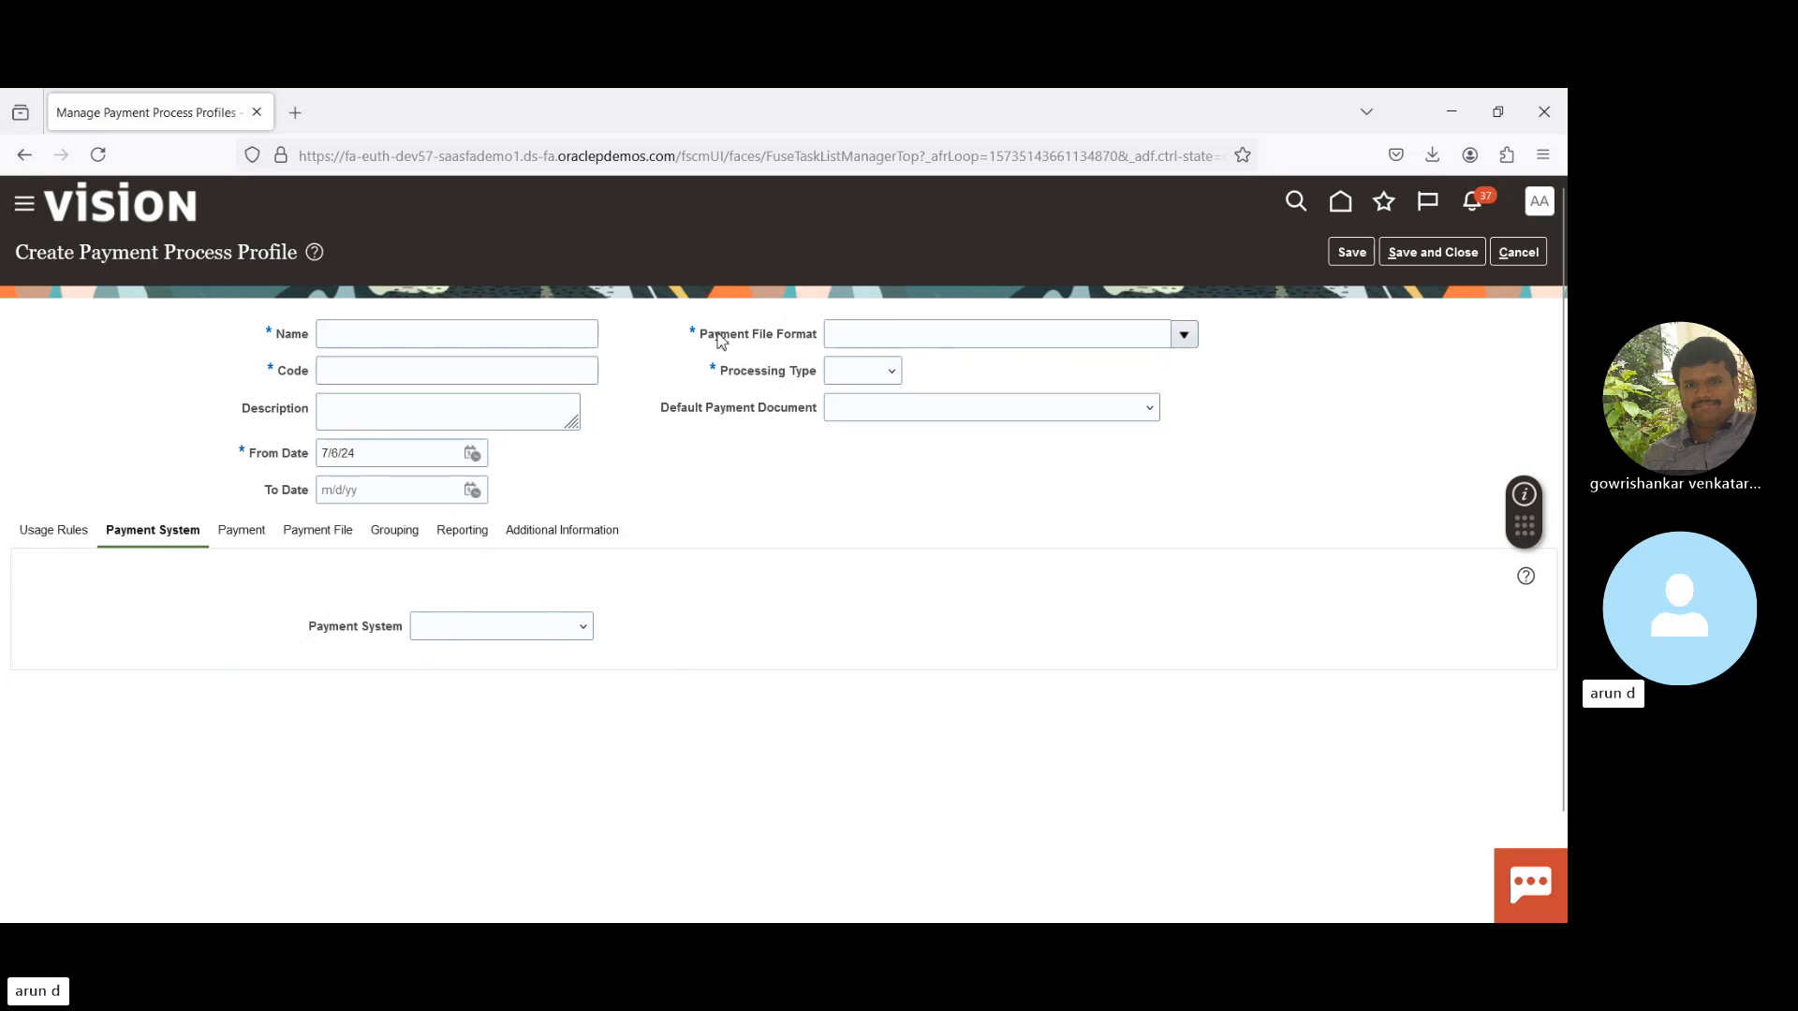
# - Highlight the Payment File Format and Payment System fields, then review the Payment and Payment File tabs
pyautogui.moveTo(716, 341); pyautogui.dragTo(825, 348)
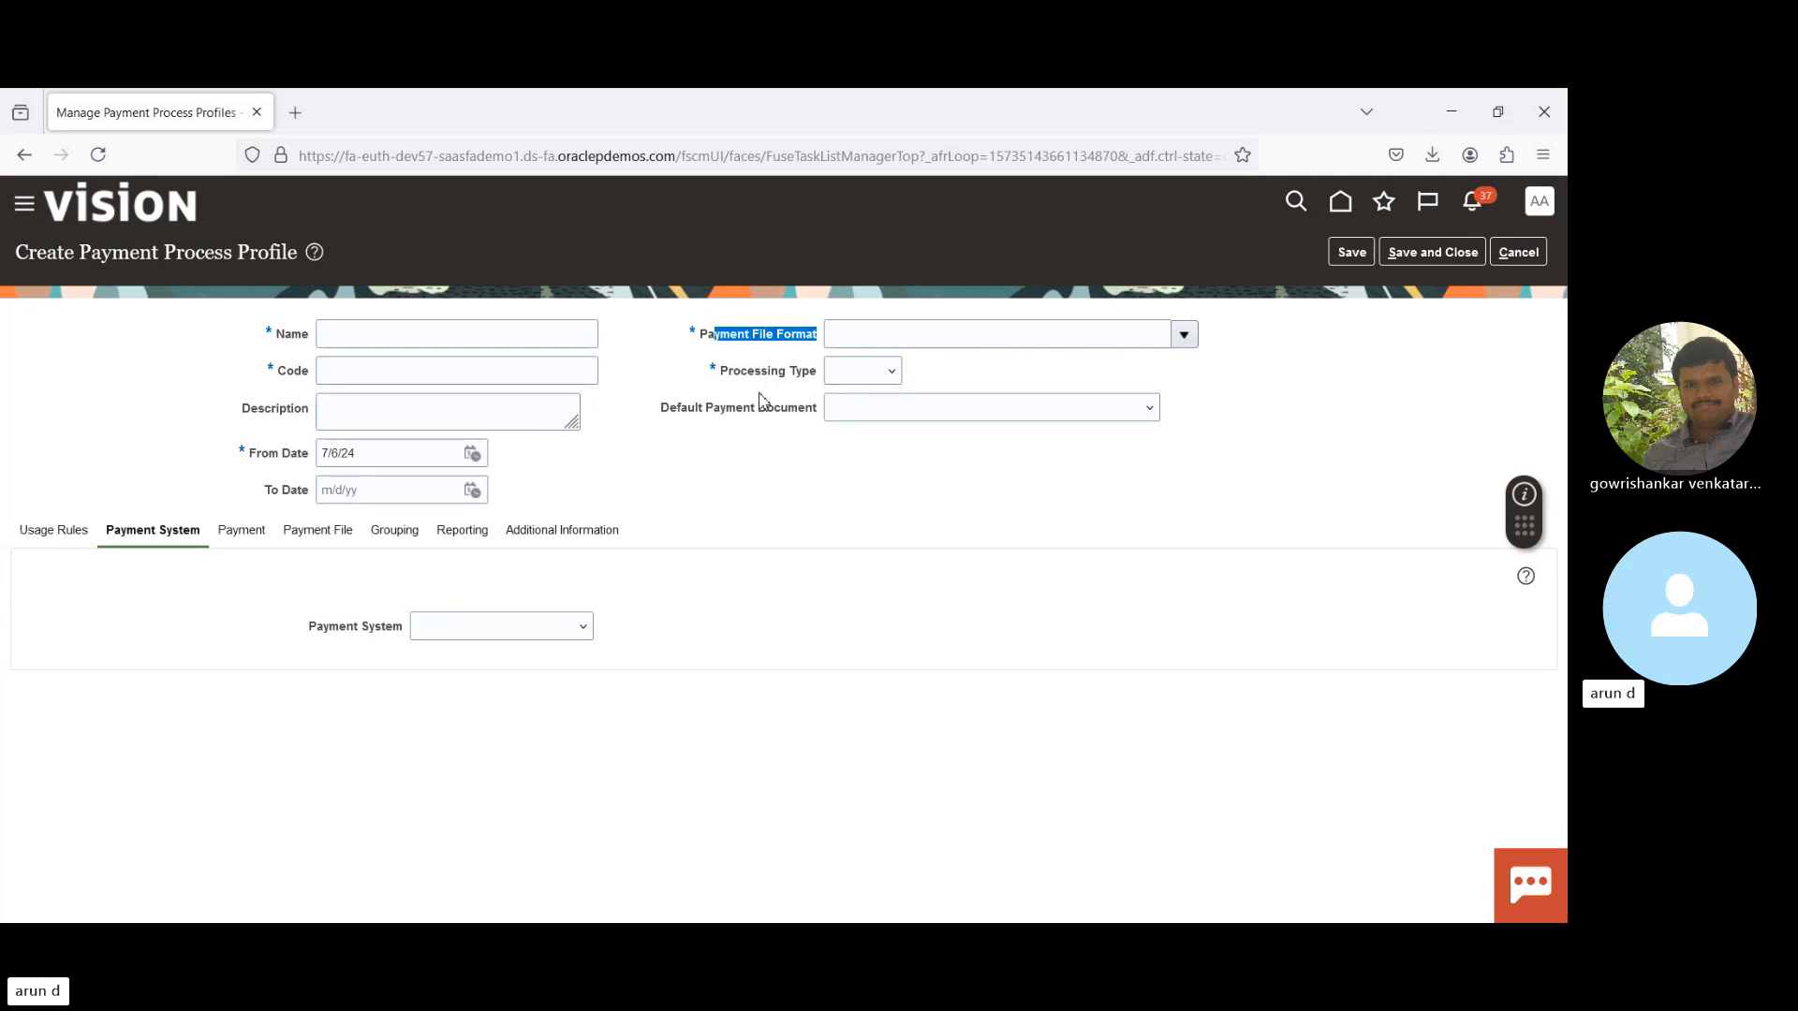
pyautogui.moveTo(311, 628); pyautogui.dragTo(447, 623)
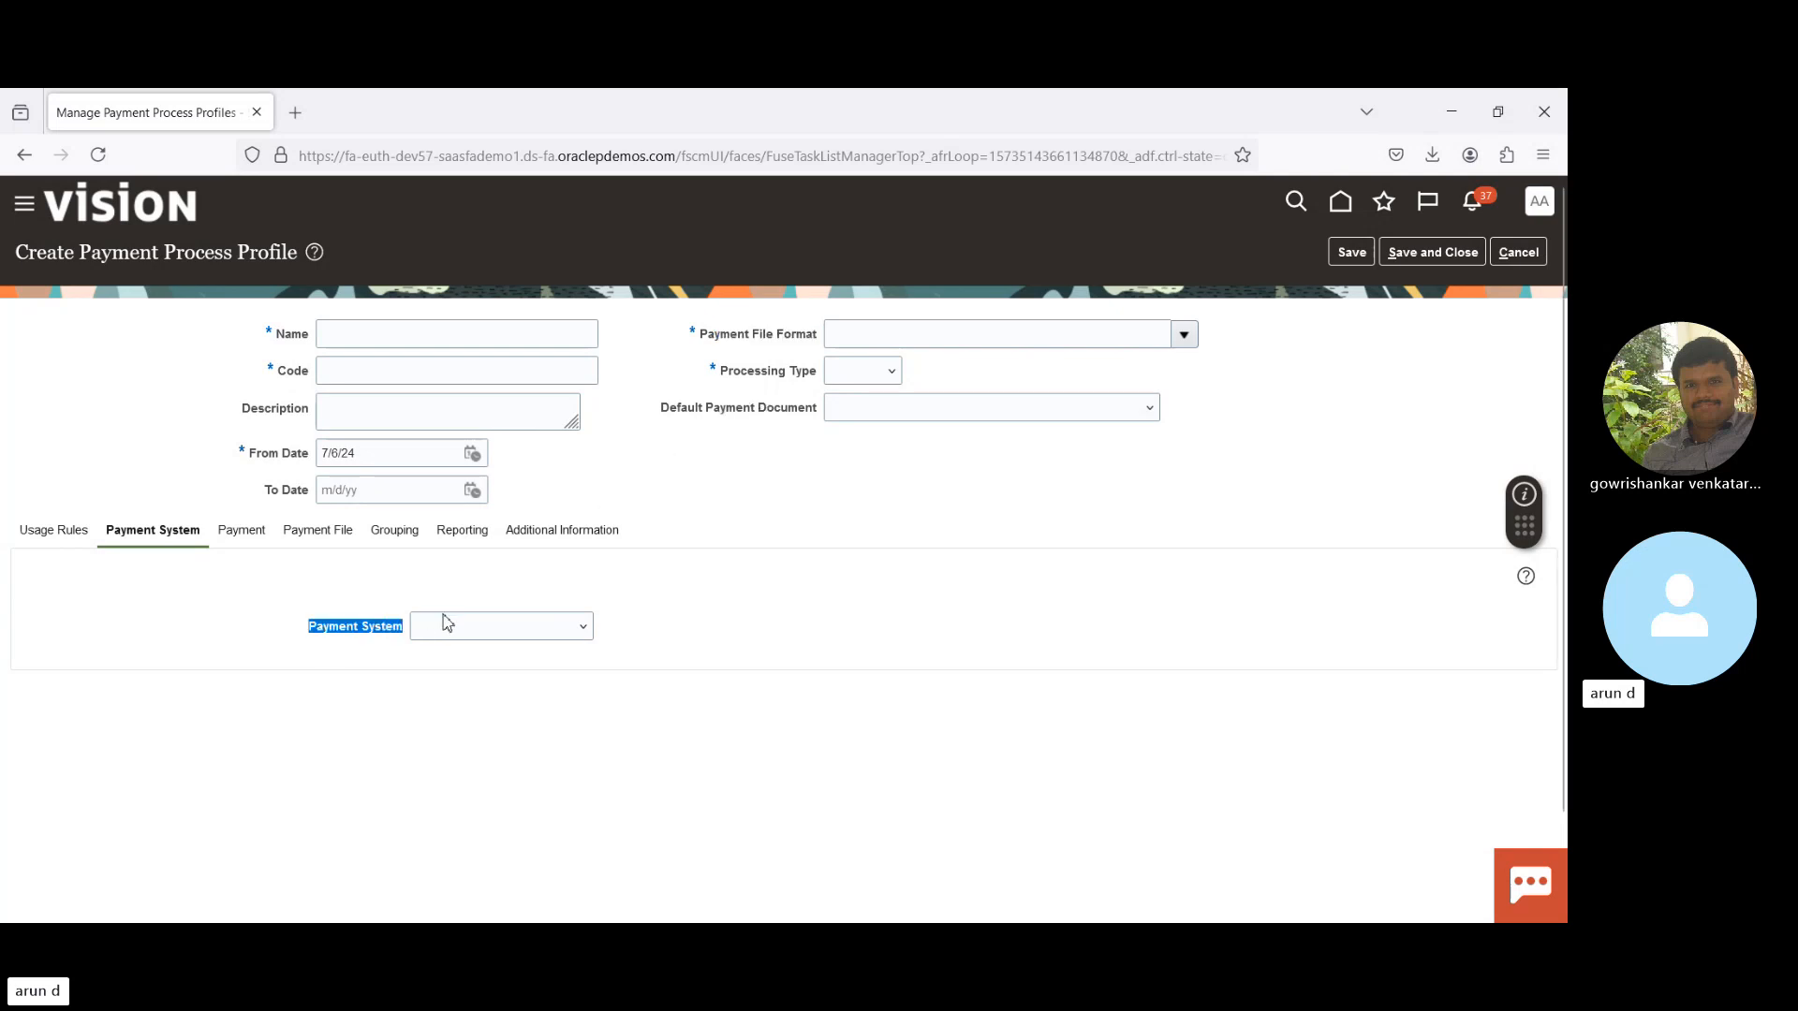
pyautogui.click(751, 646)
pyautogui.click(241, 535)
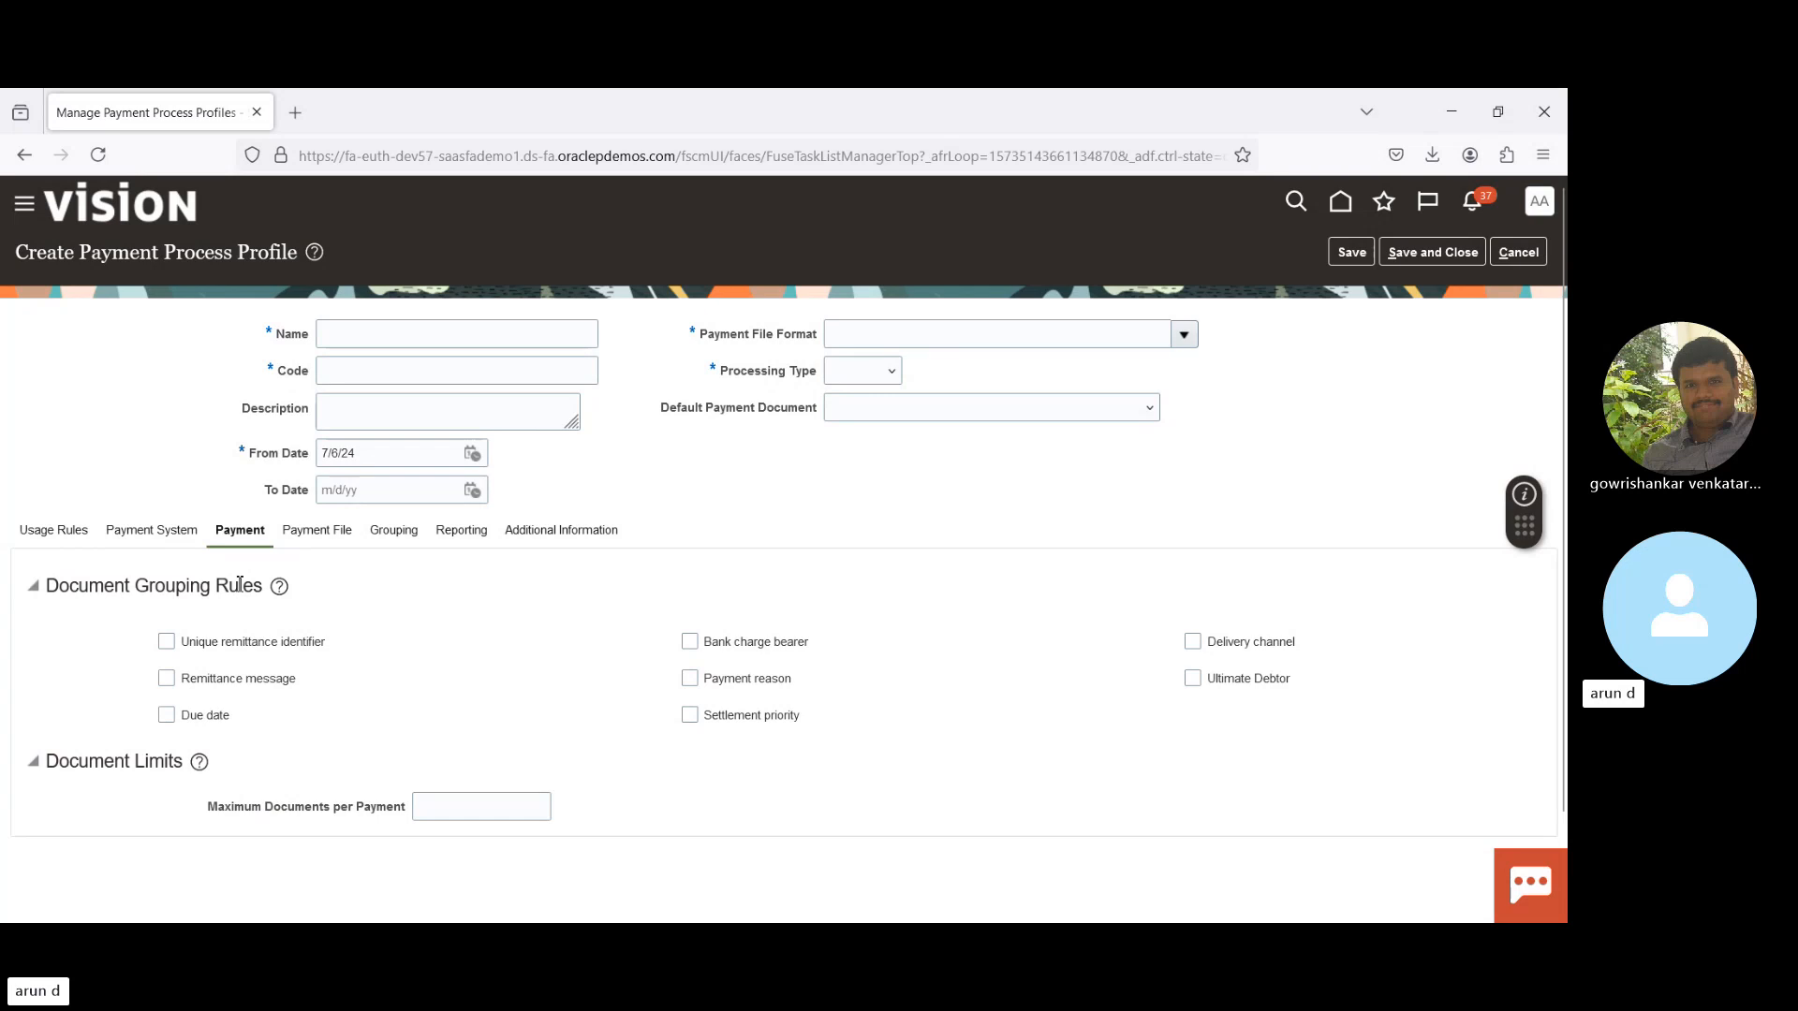
pyautogui.click(324, 535)
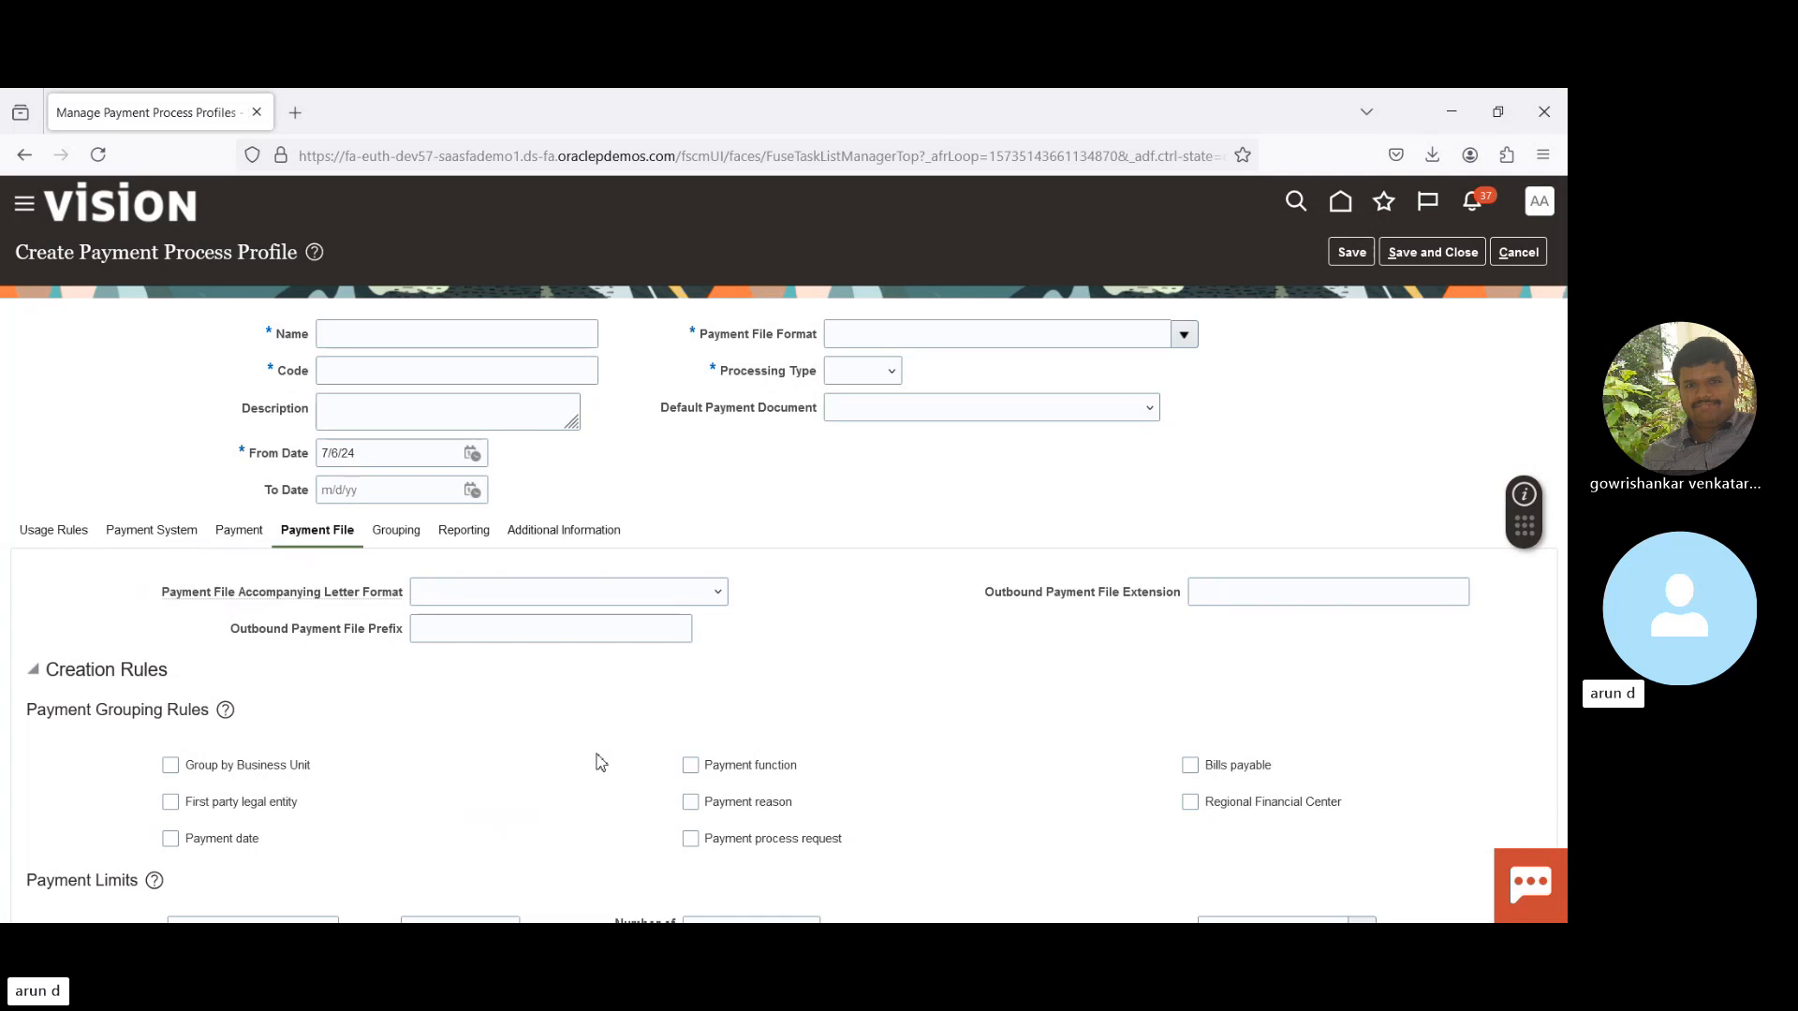
pyautogui.scroll(-4, 600, 761)
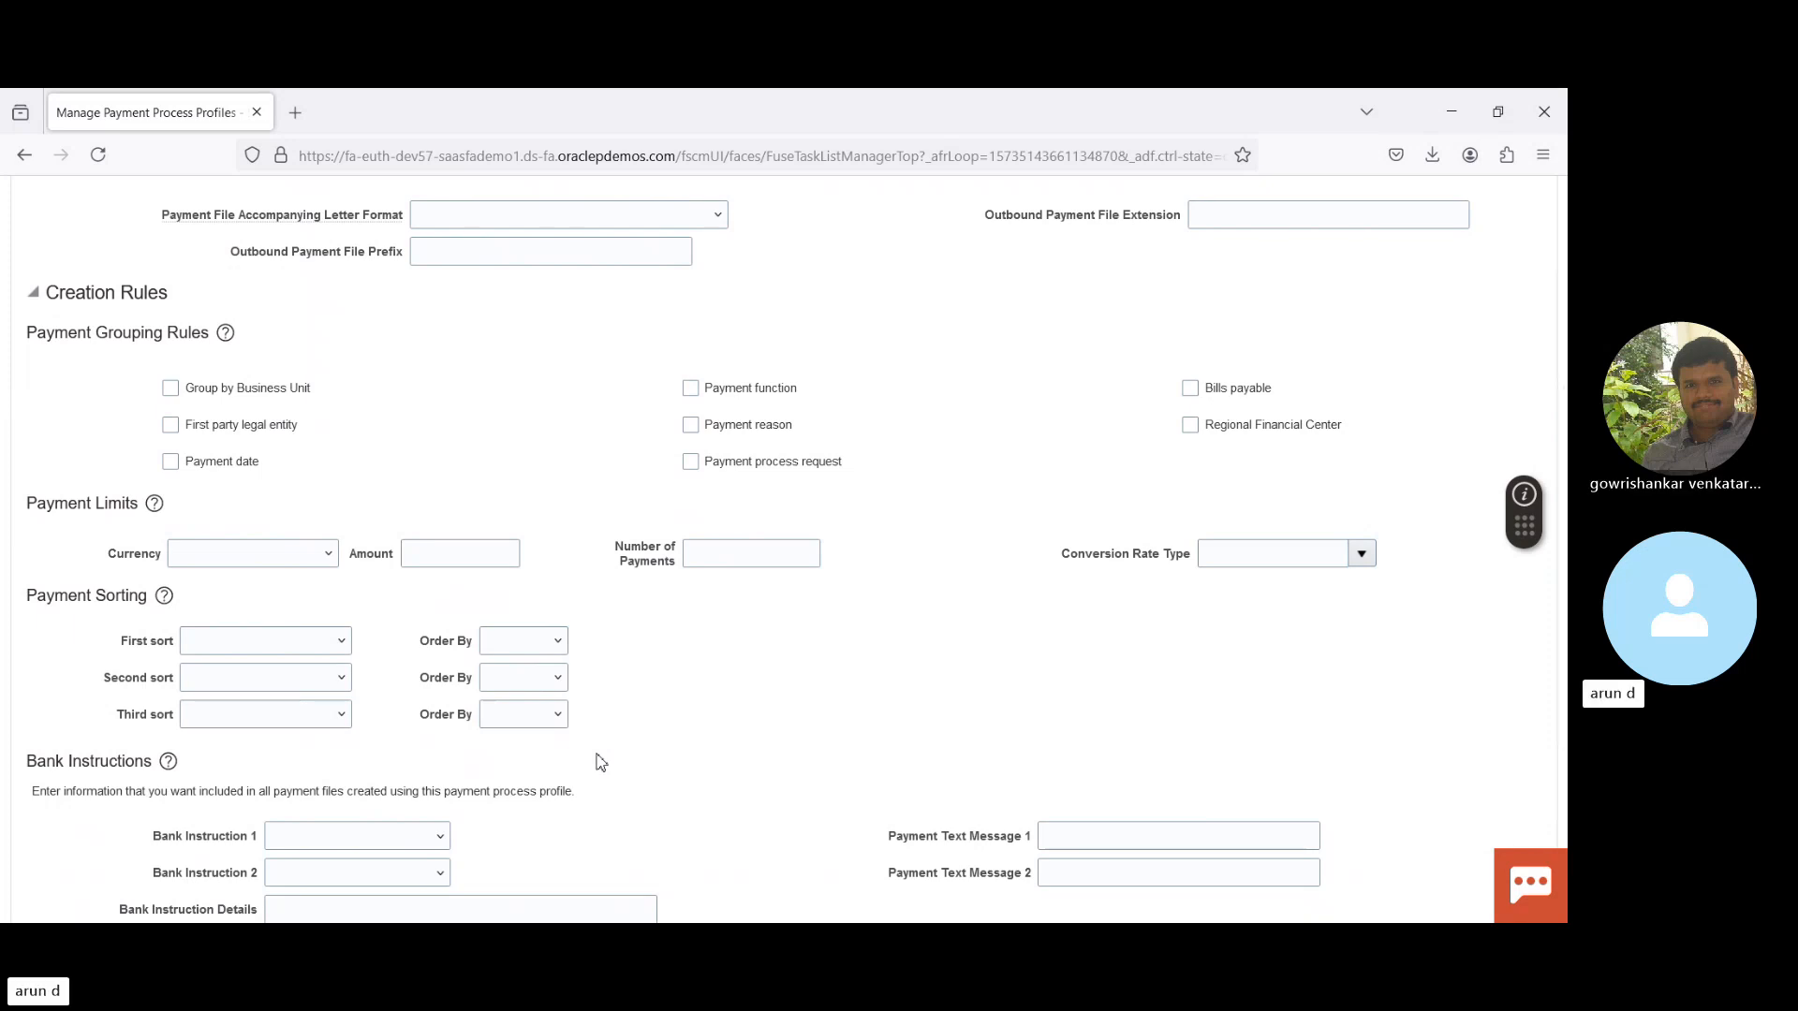
pyautogui.scroll(-1, 600, 761)
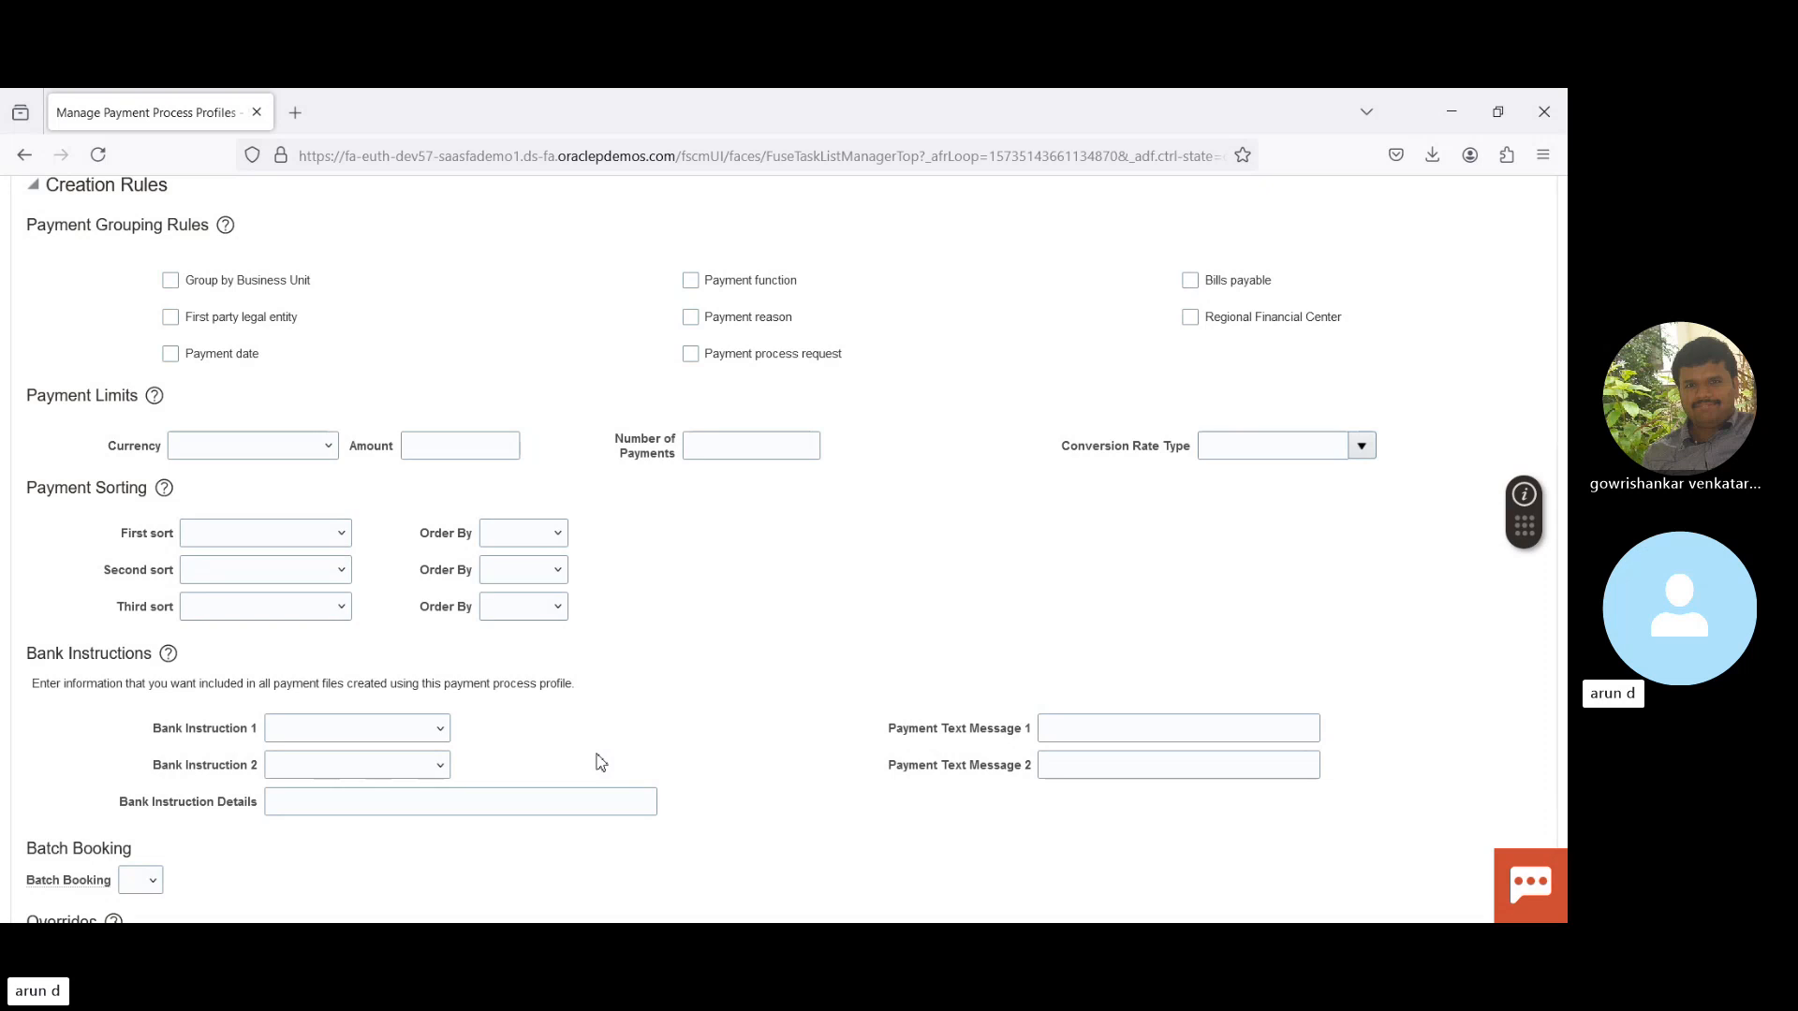
pyautogui.doubleClick(72, 398)
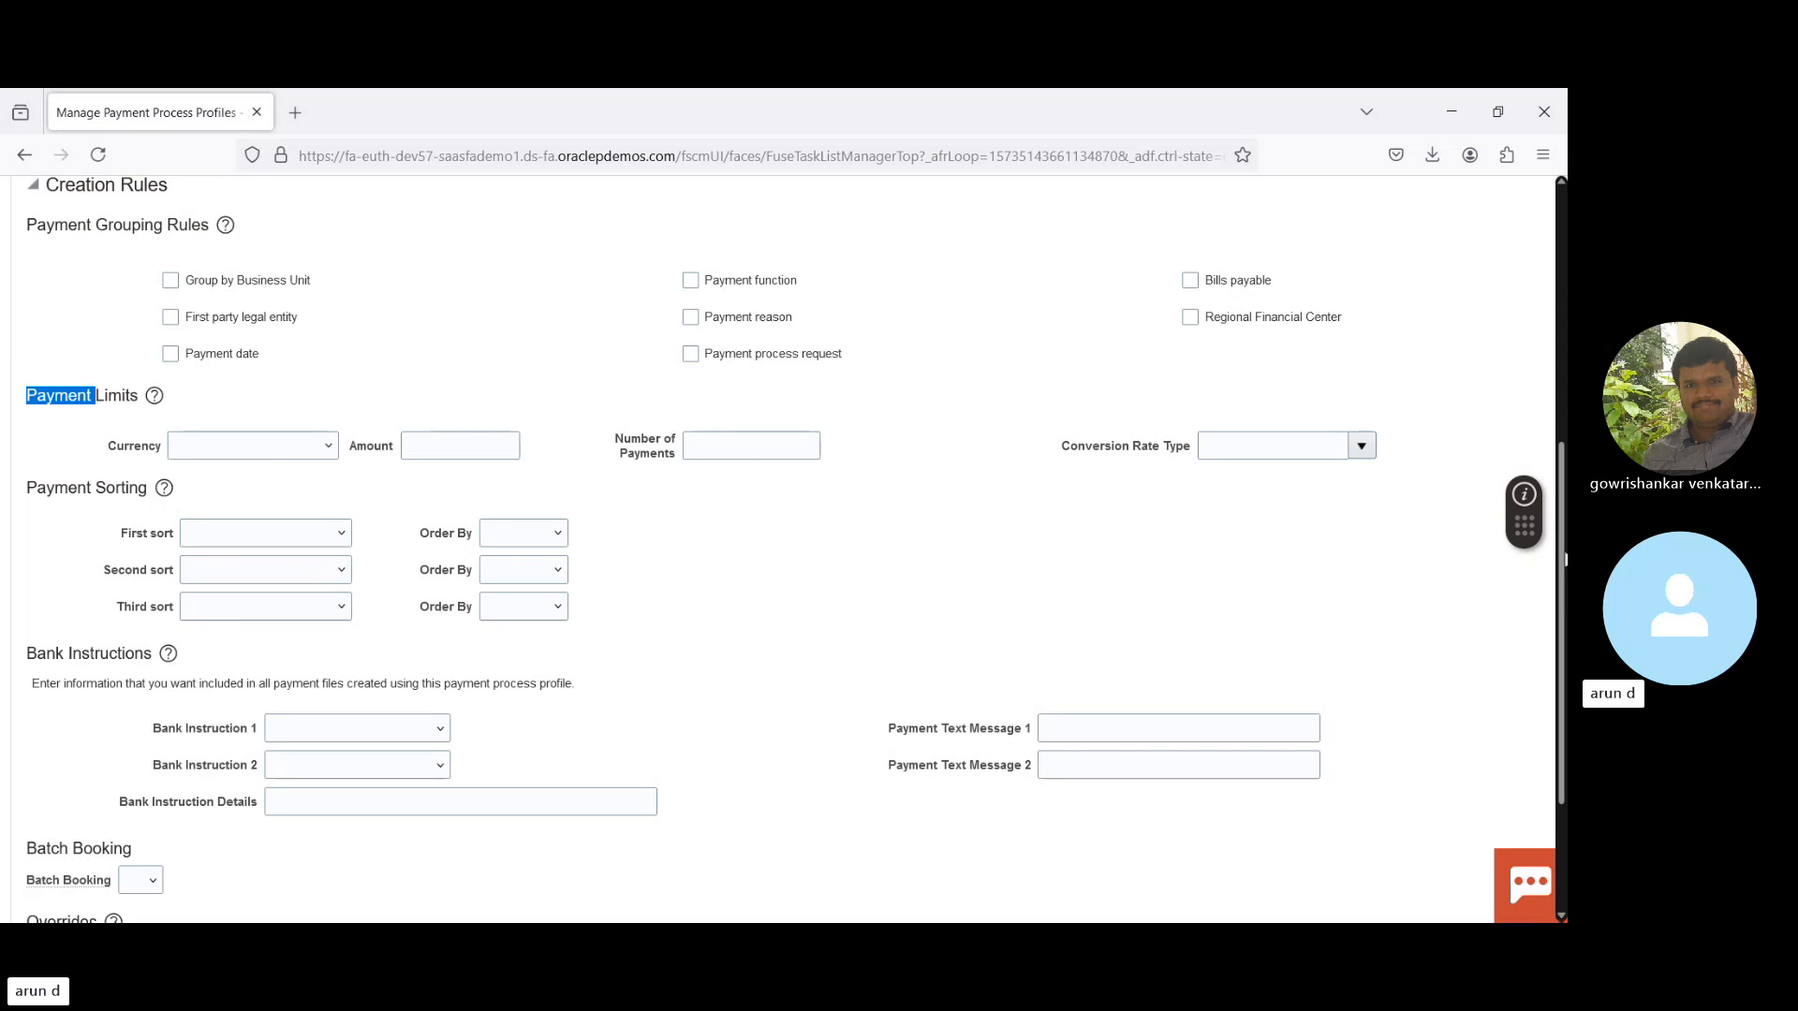
pyautogui.scroll(-2, 1564, 558)
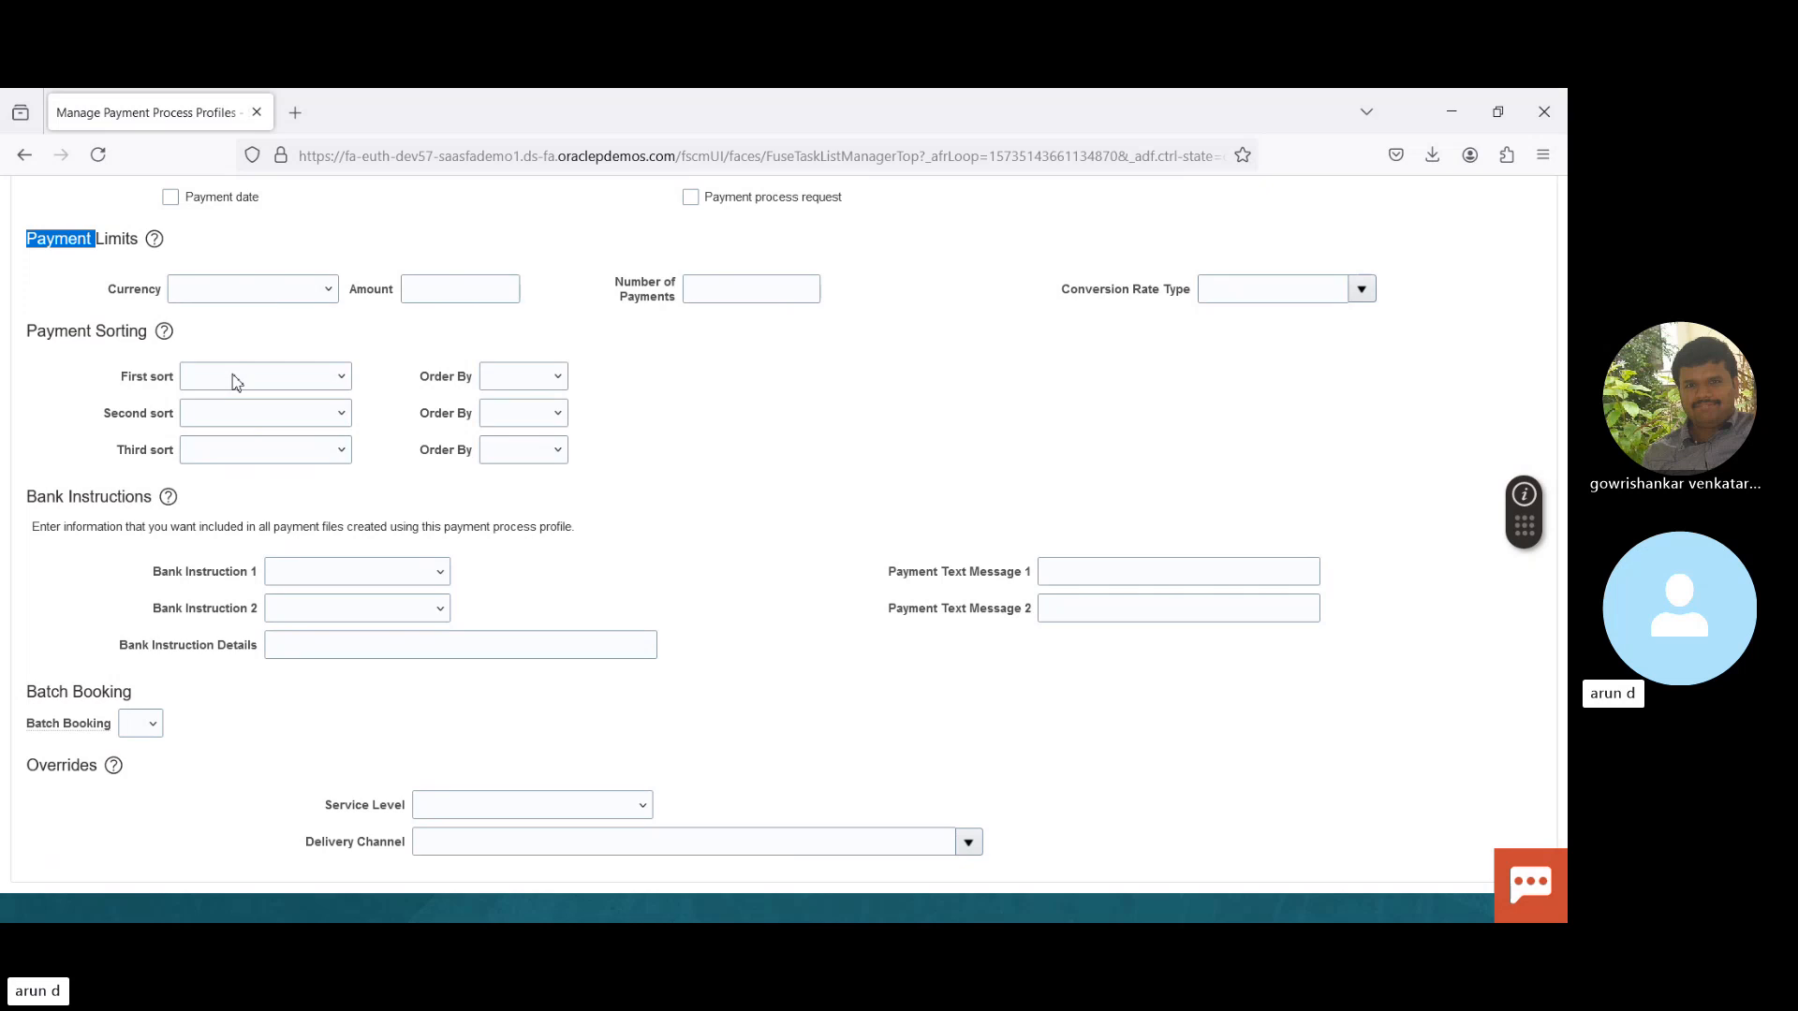
pyautogui.click(794, 454)
pyautogui.click(967, 843)
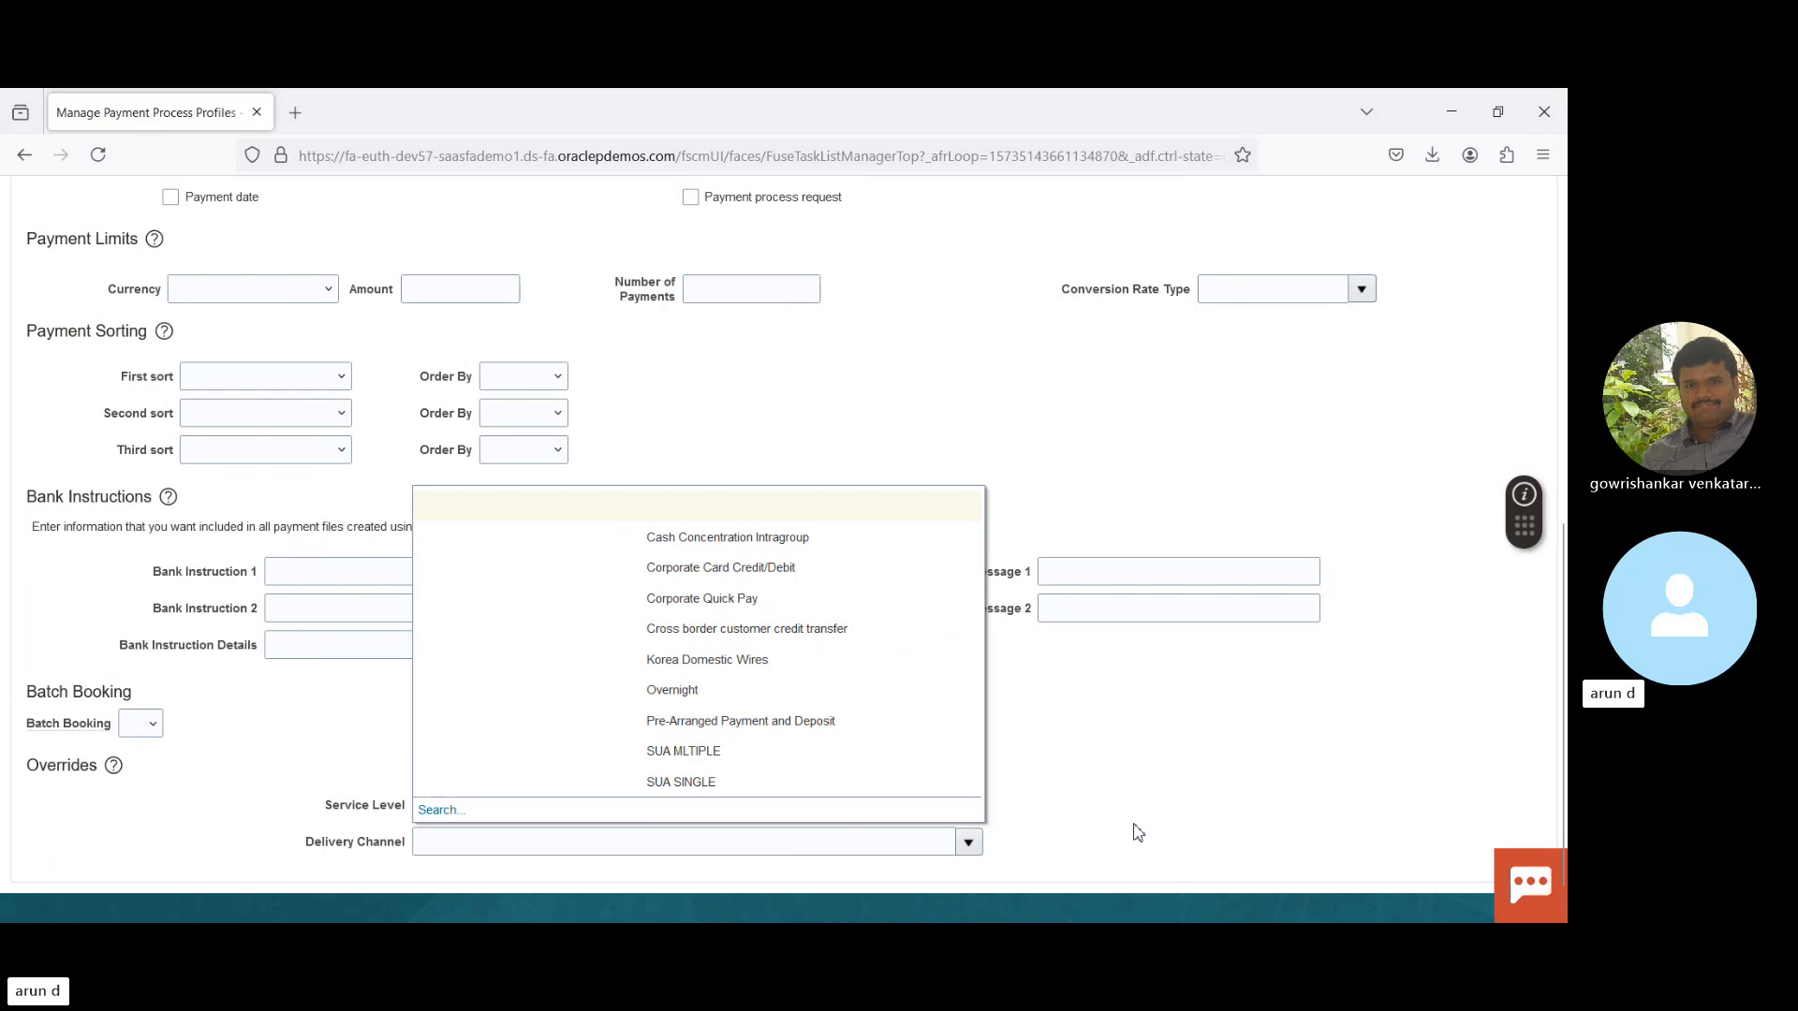
pyautogui.click(332, 702)
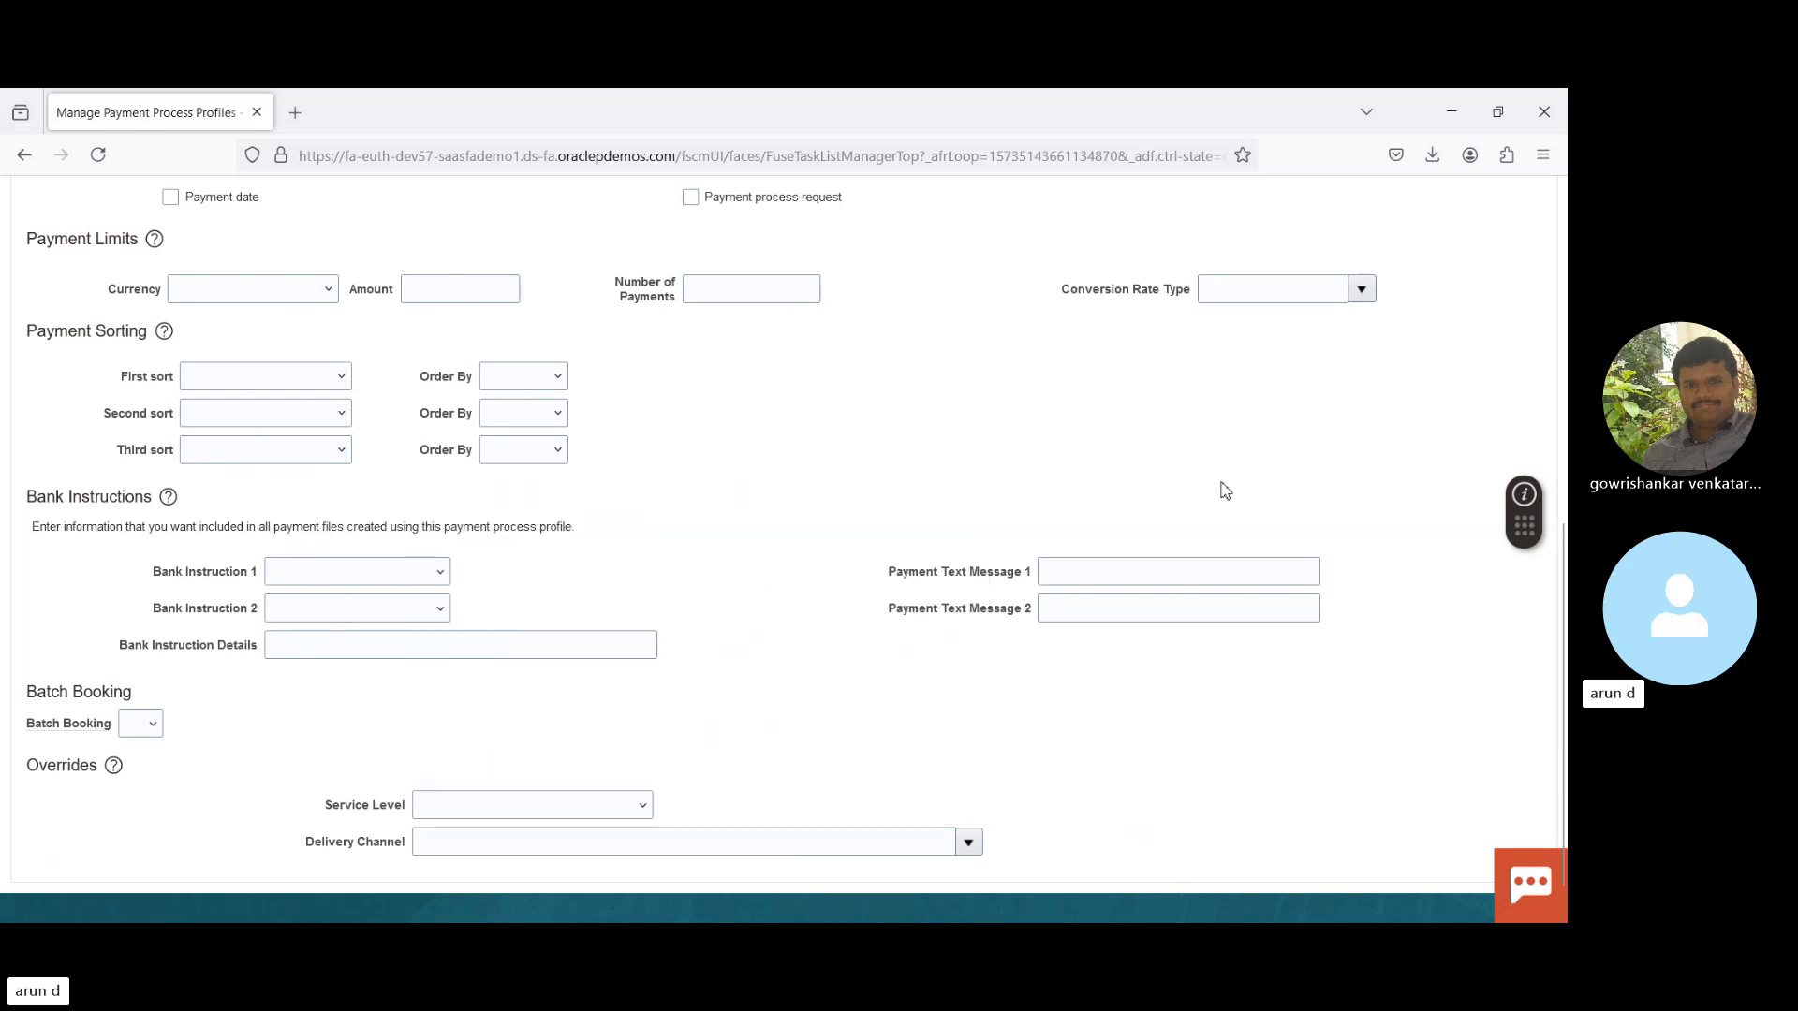
pyautogui.scroll(5, 1540, 393)
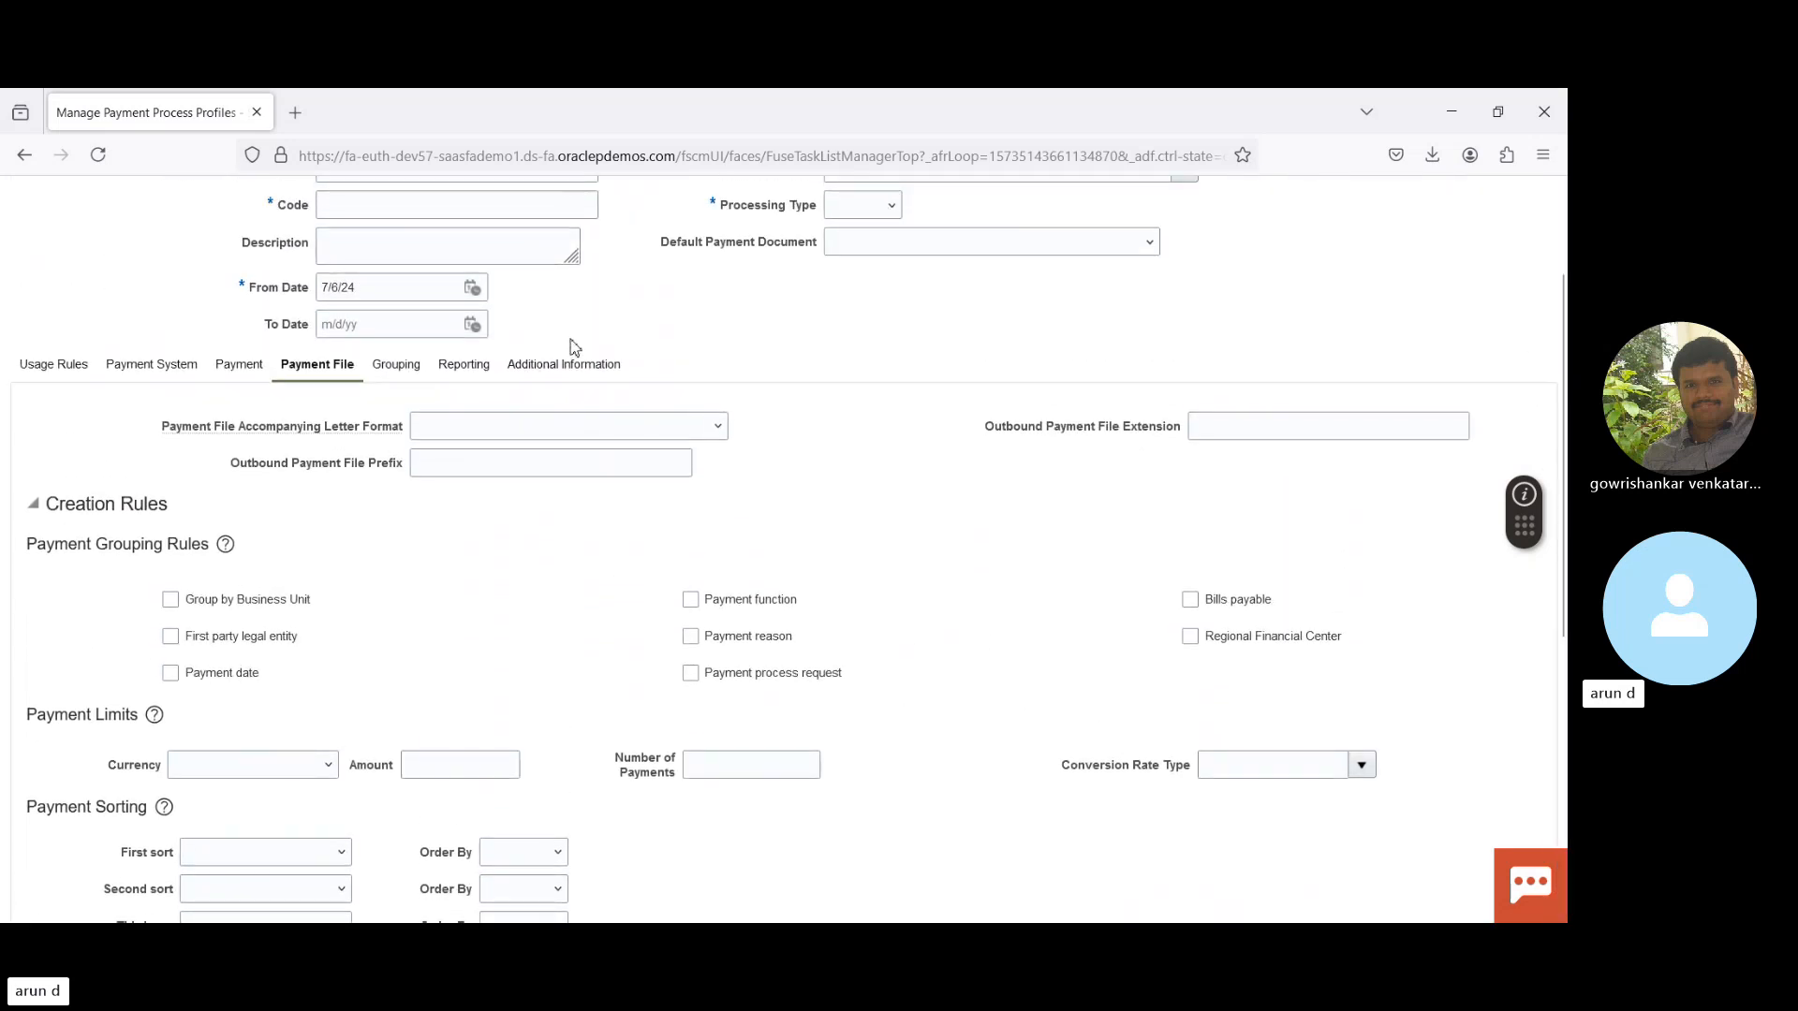
# - Check the profile's Grouping tab, then scroll through the sections of its Reporting tab
pyautogui.click(392, 367)
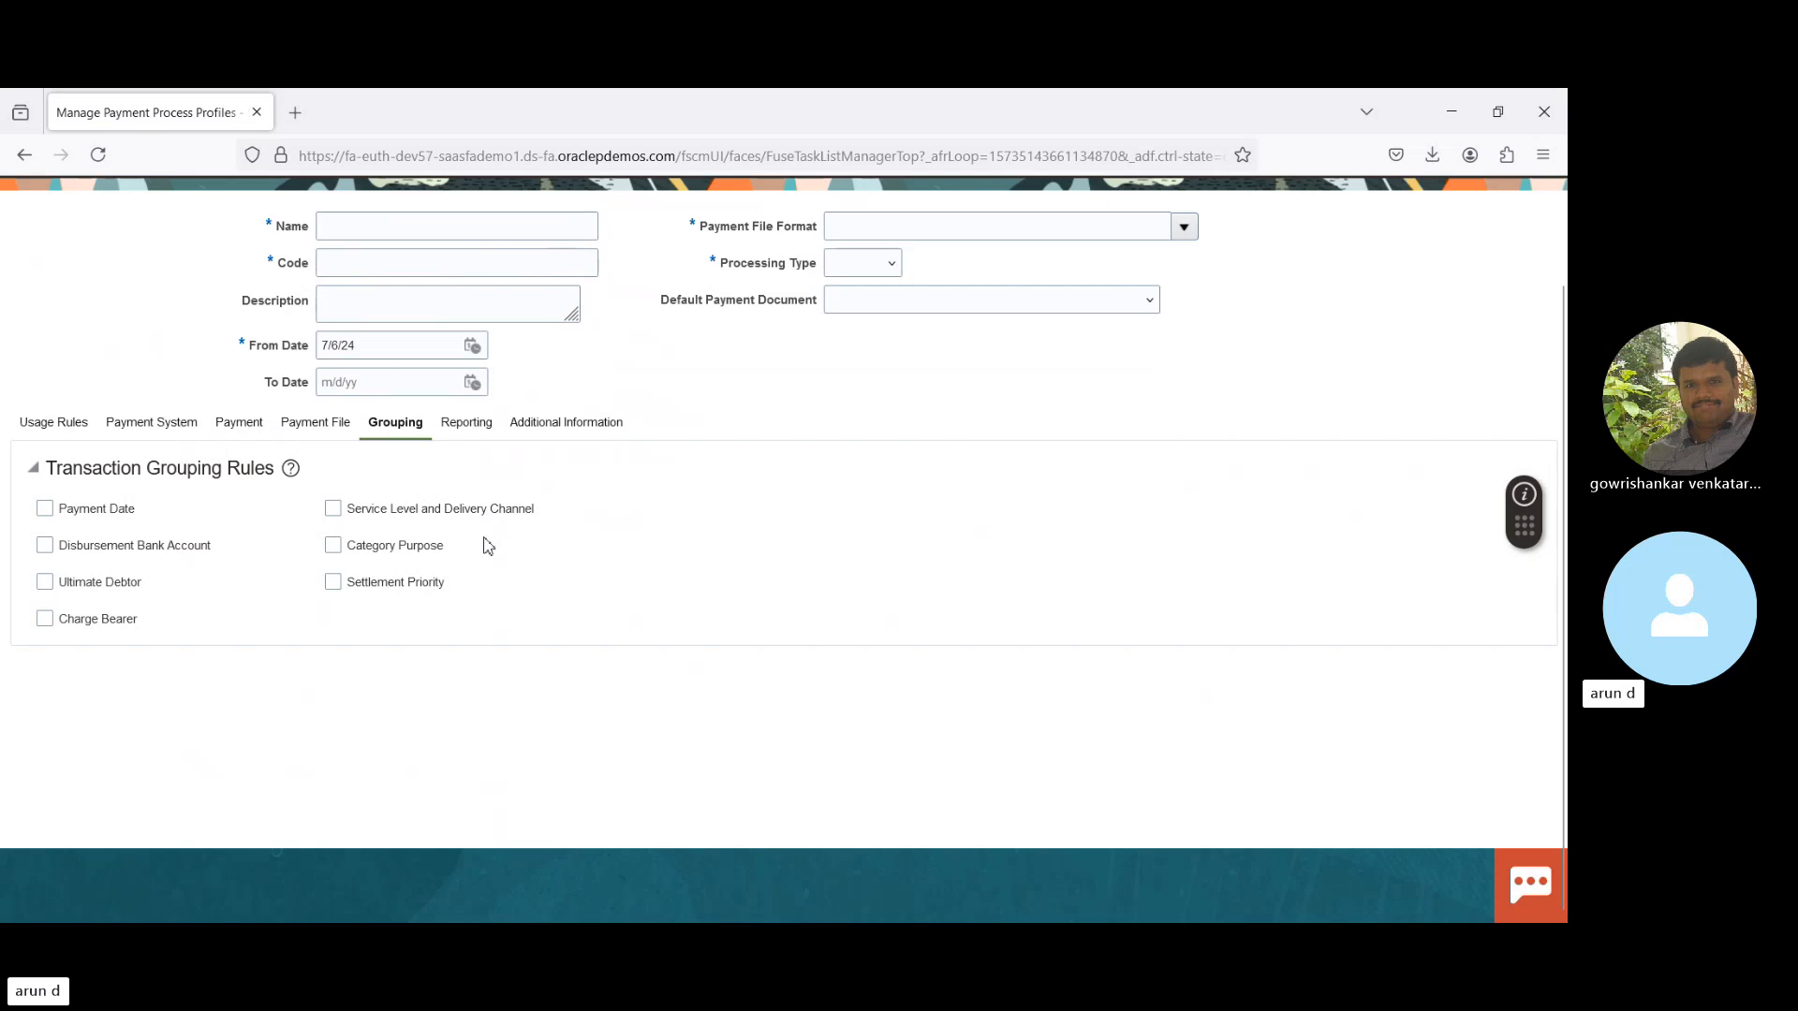
pyautogui.click(463, 426)
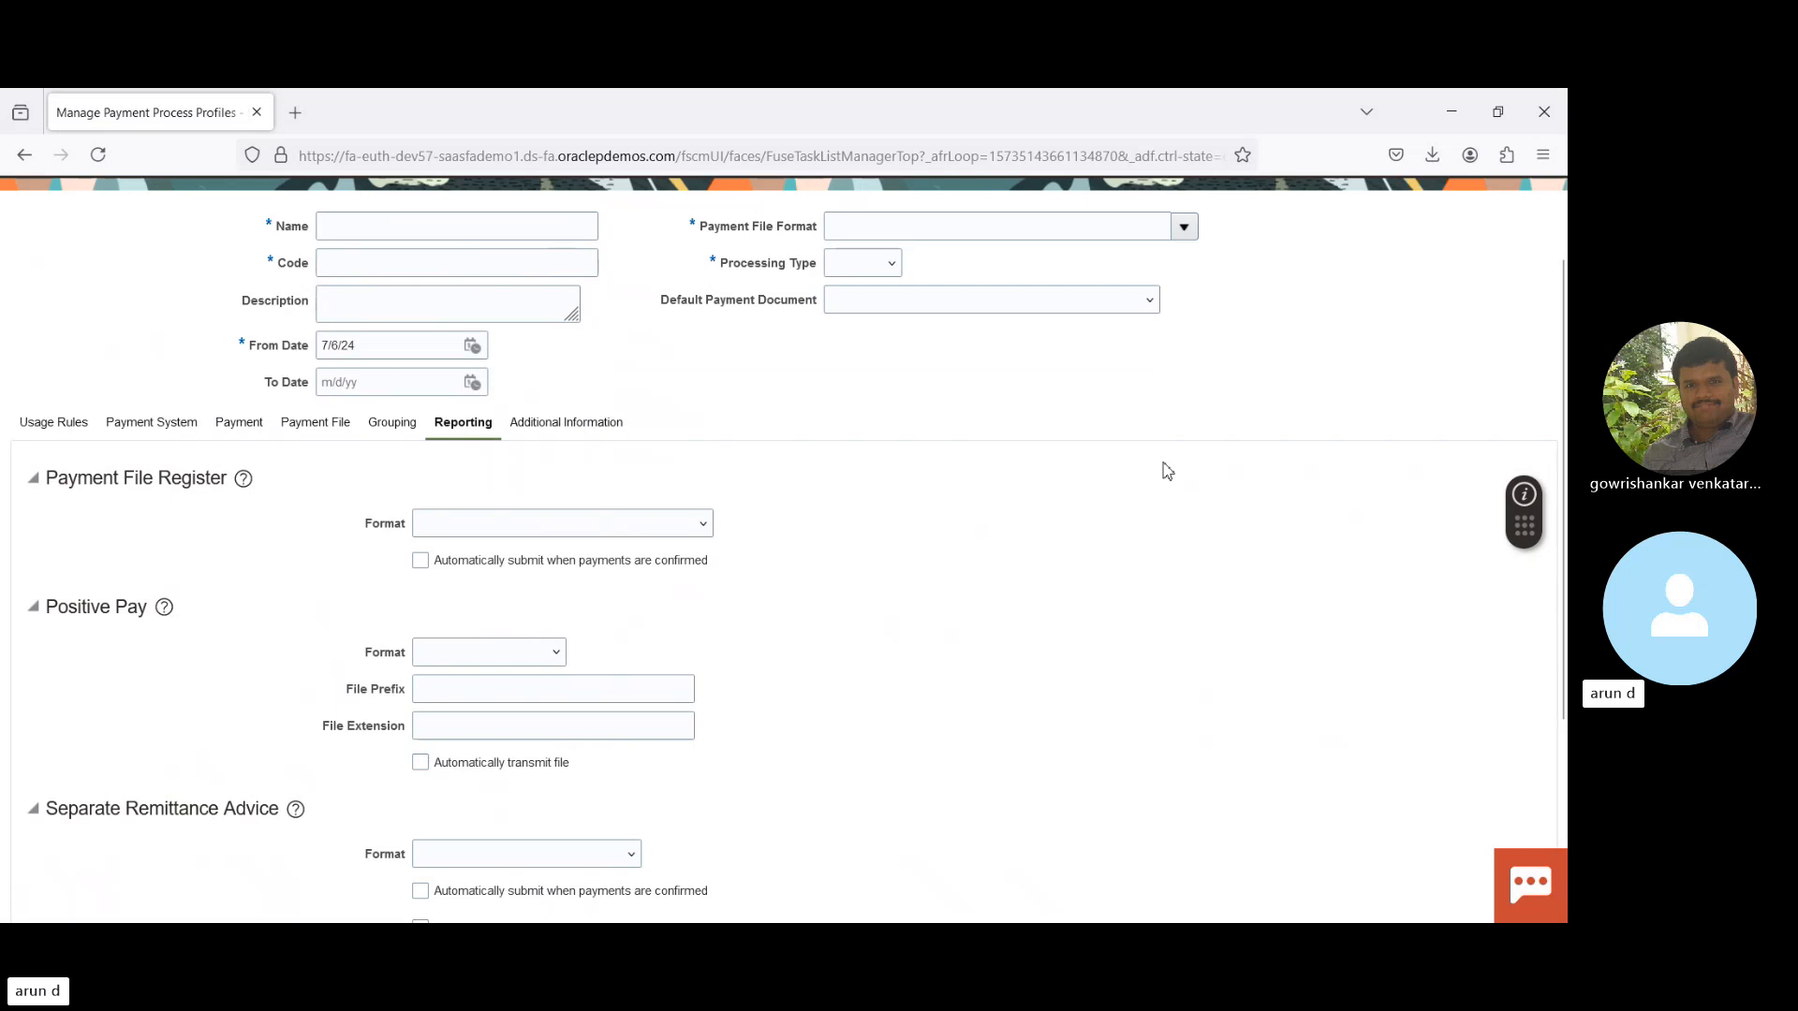
pyautogui.scroll(-3, 1559, 523)
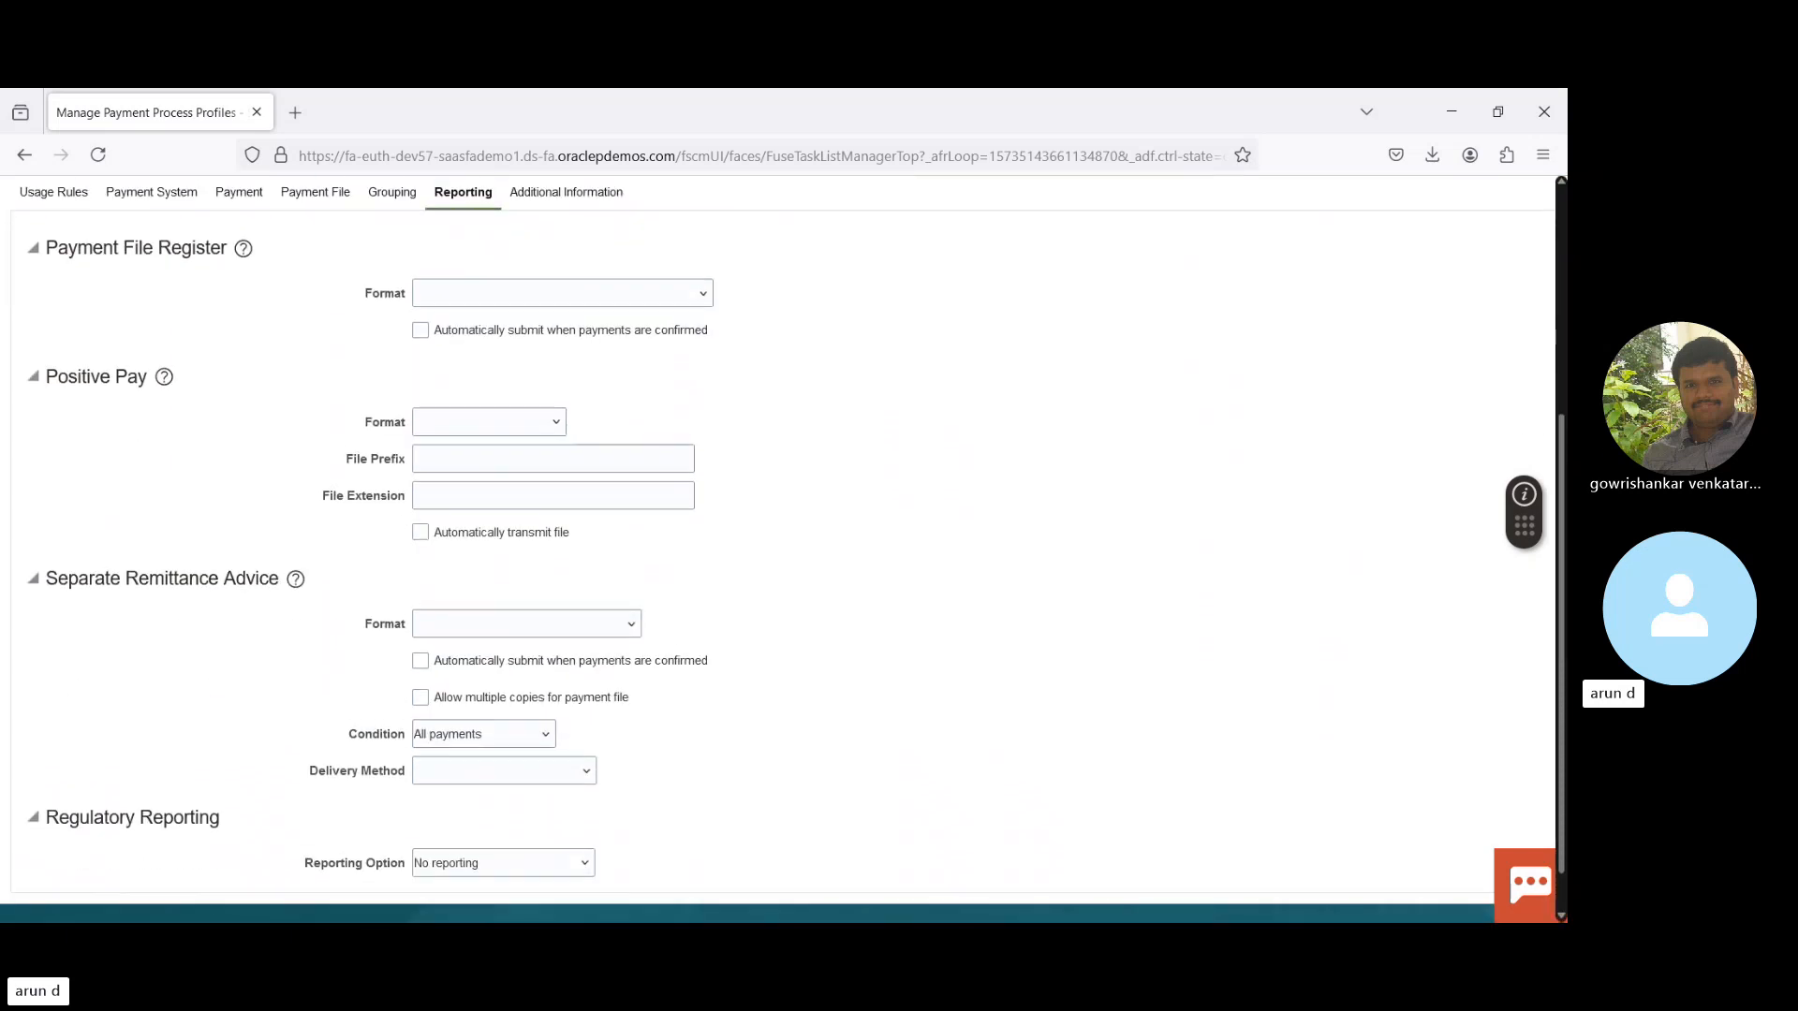
pyautogui.scroll(1, 1559, 522)
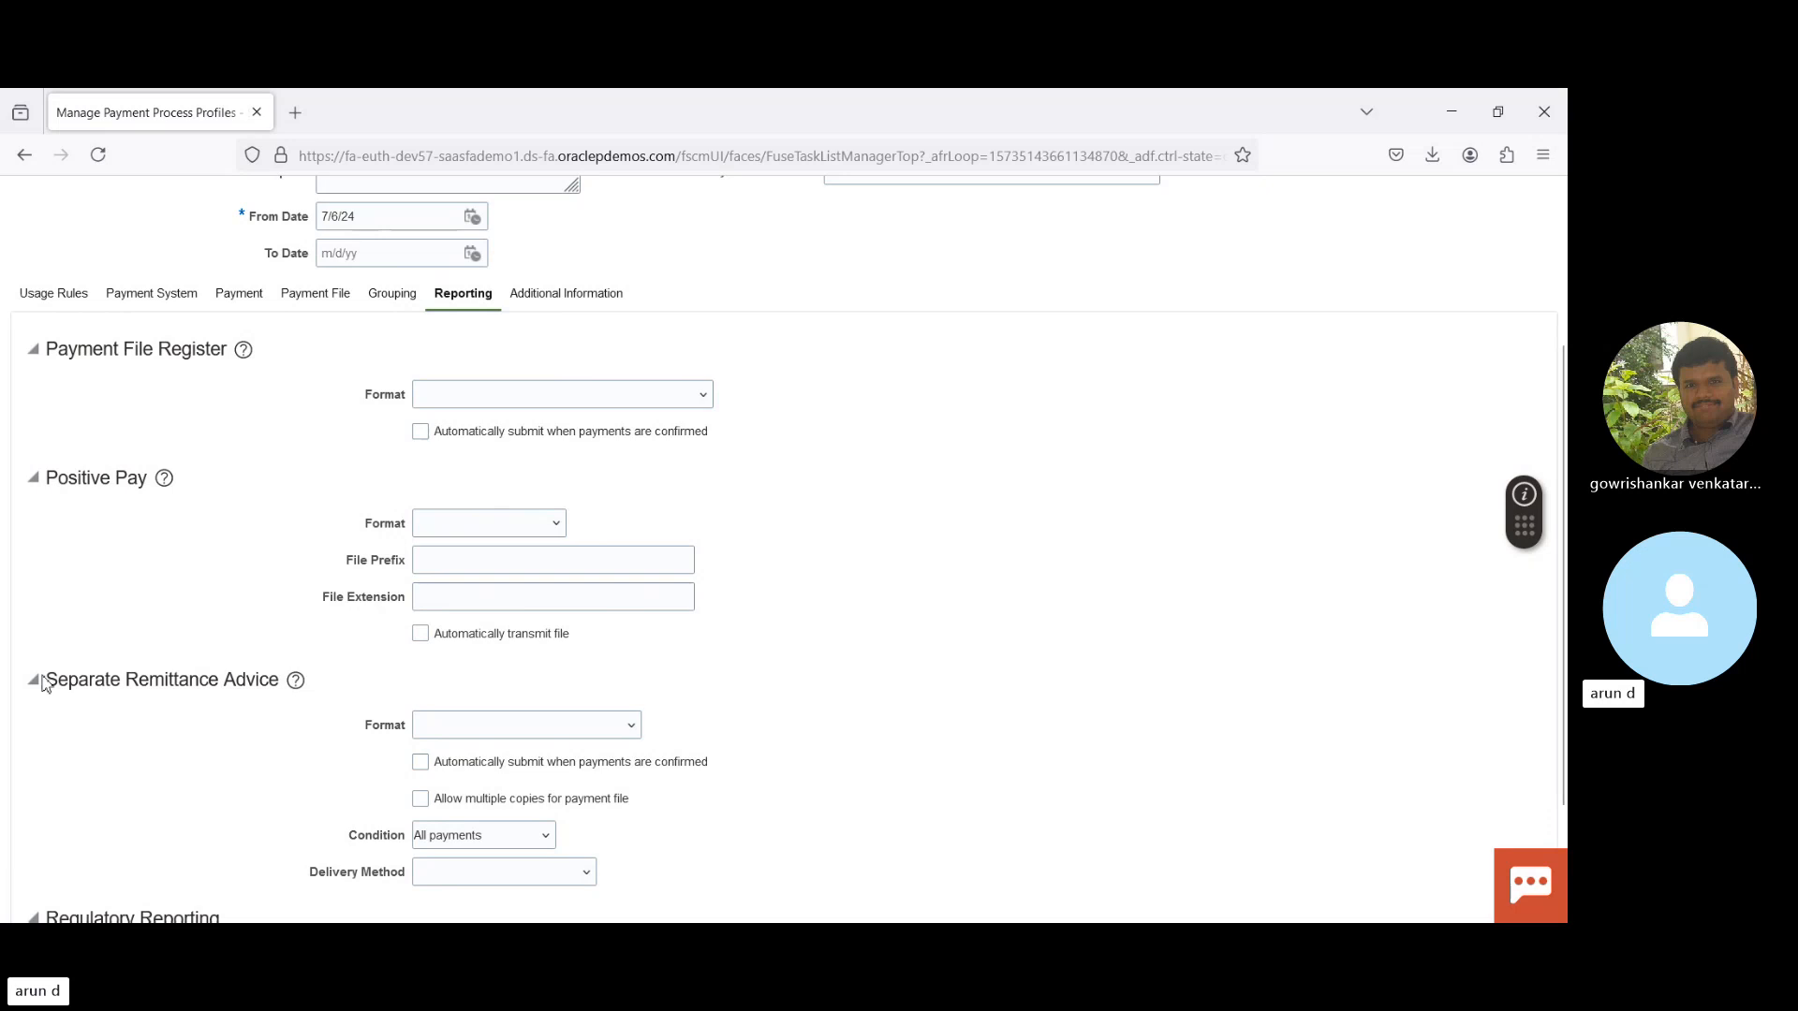
pyautogui.moveTo(46, 681); pyautogui.dragTo(287, 691)
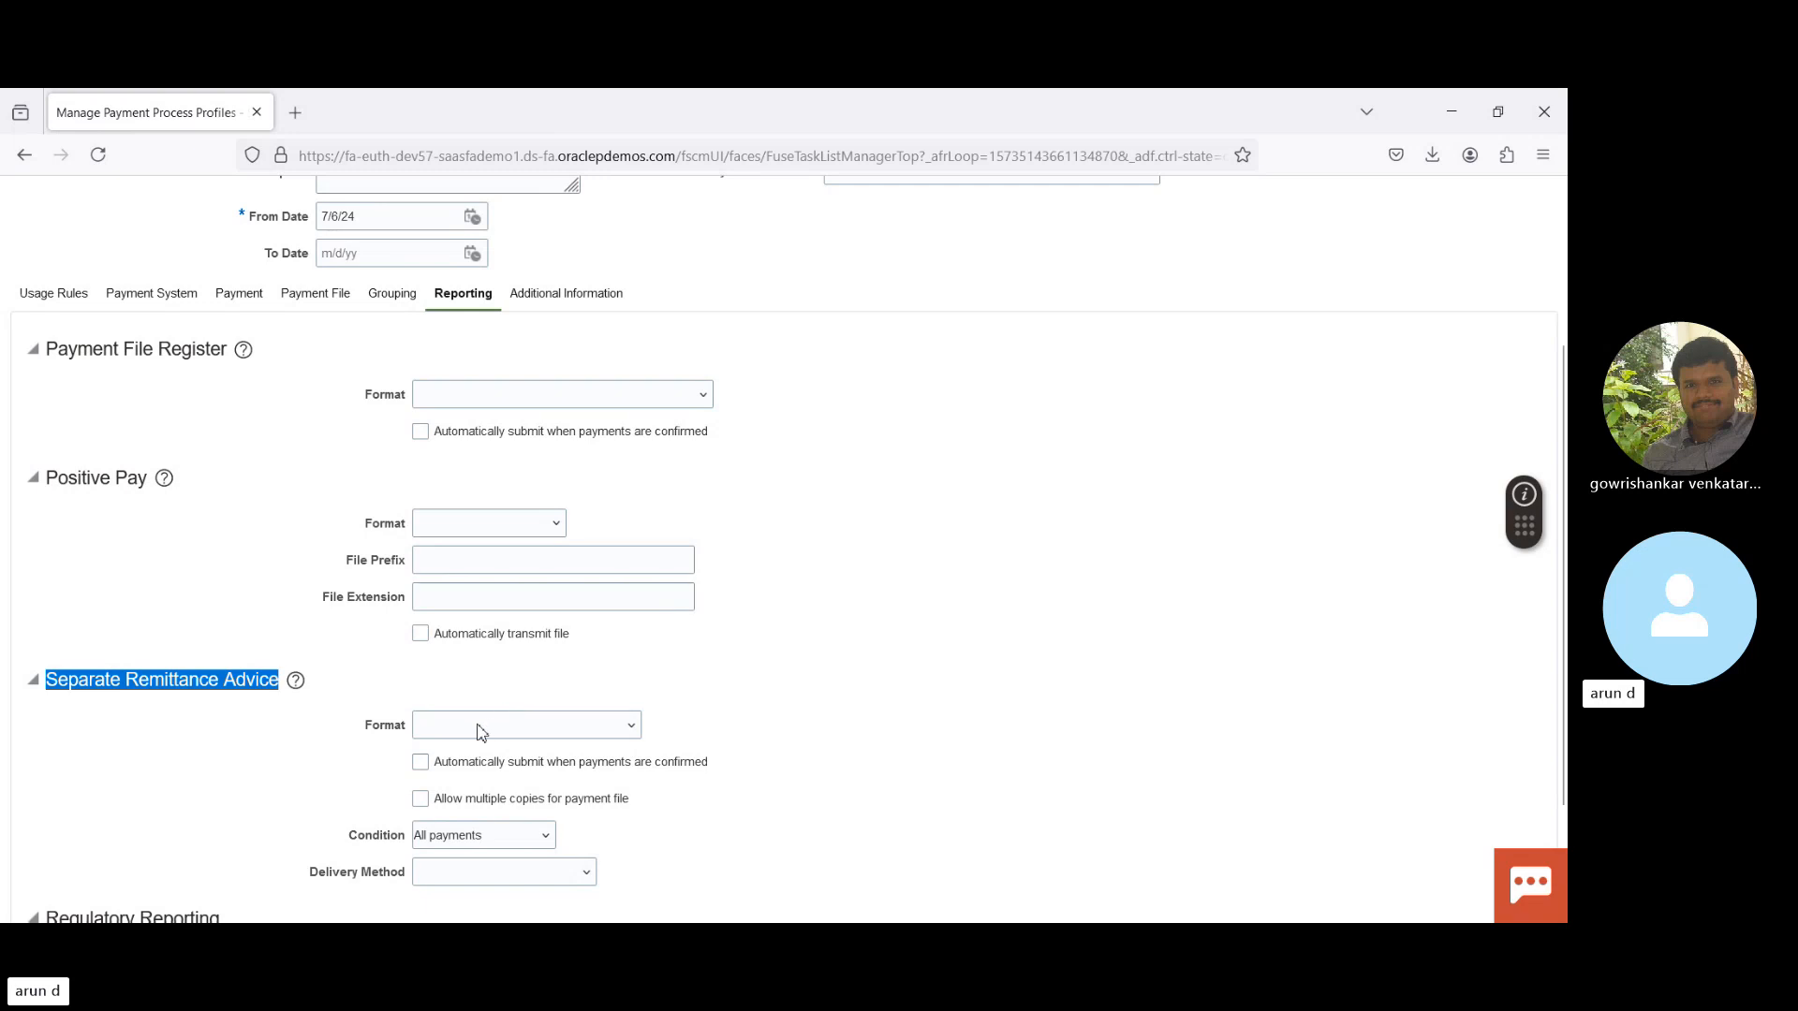
pyautogui.click(771, 706)
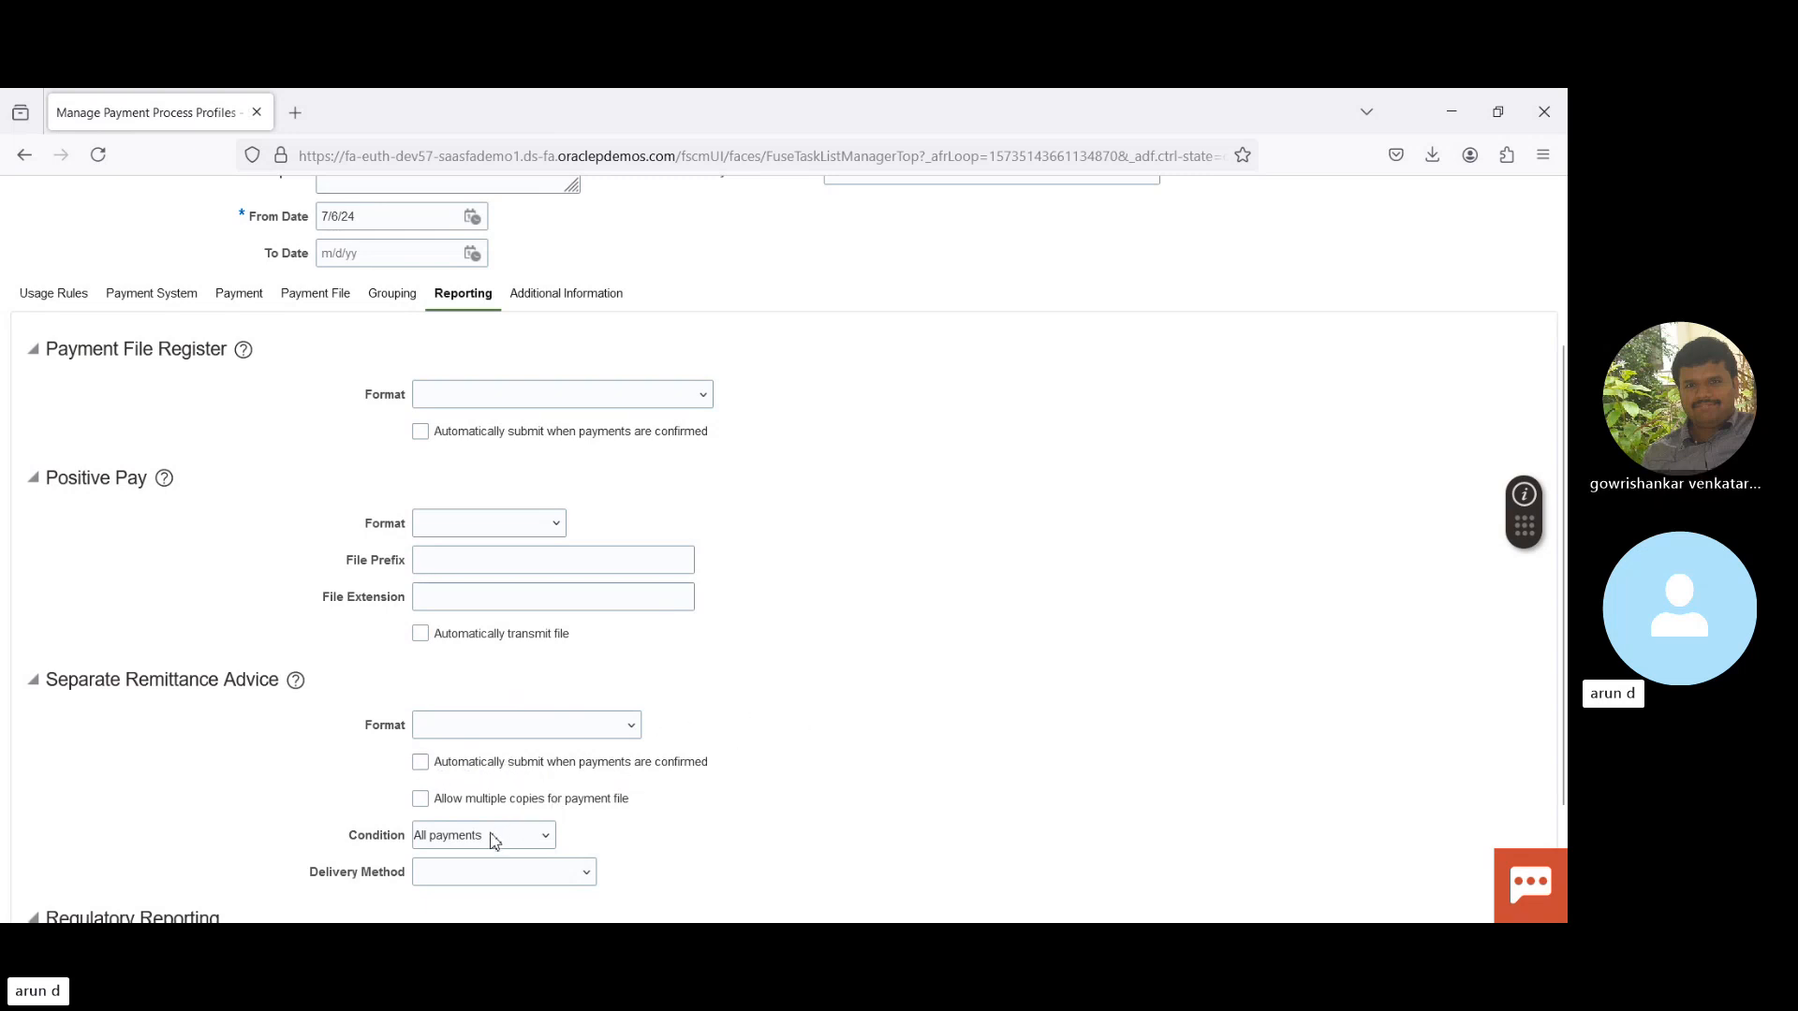
pyautogui.click(480, 783)
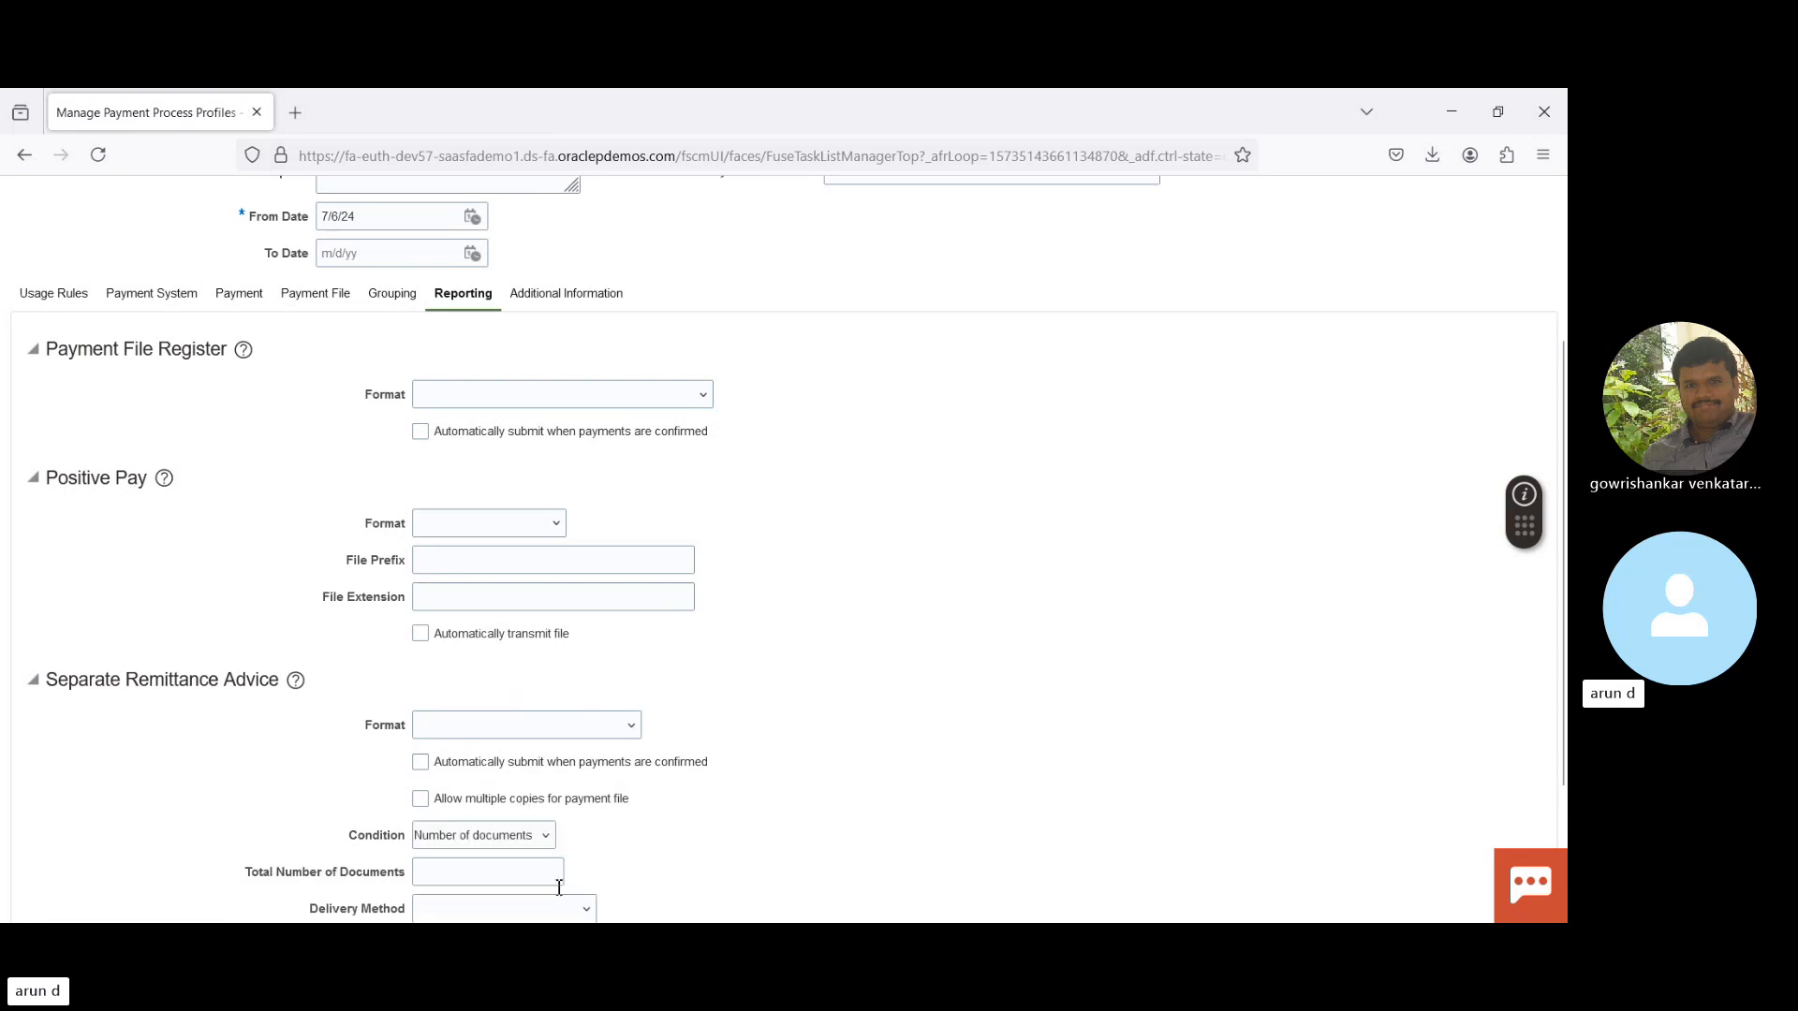
pyautogui.click(443, 871)
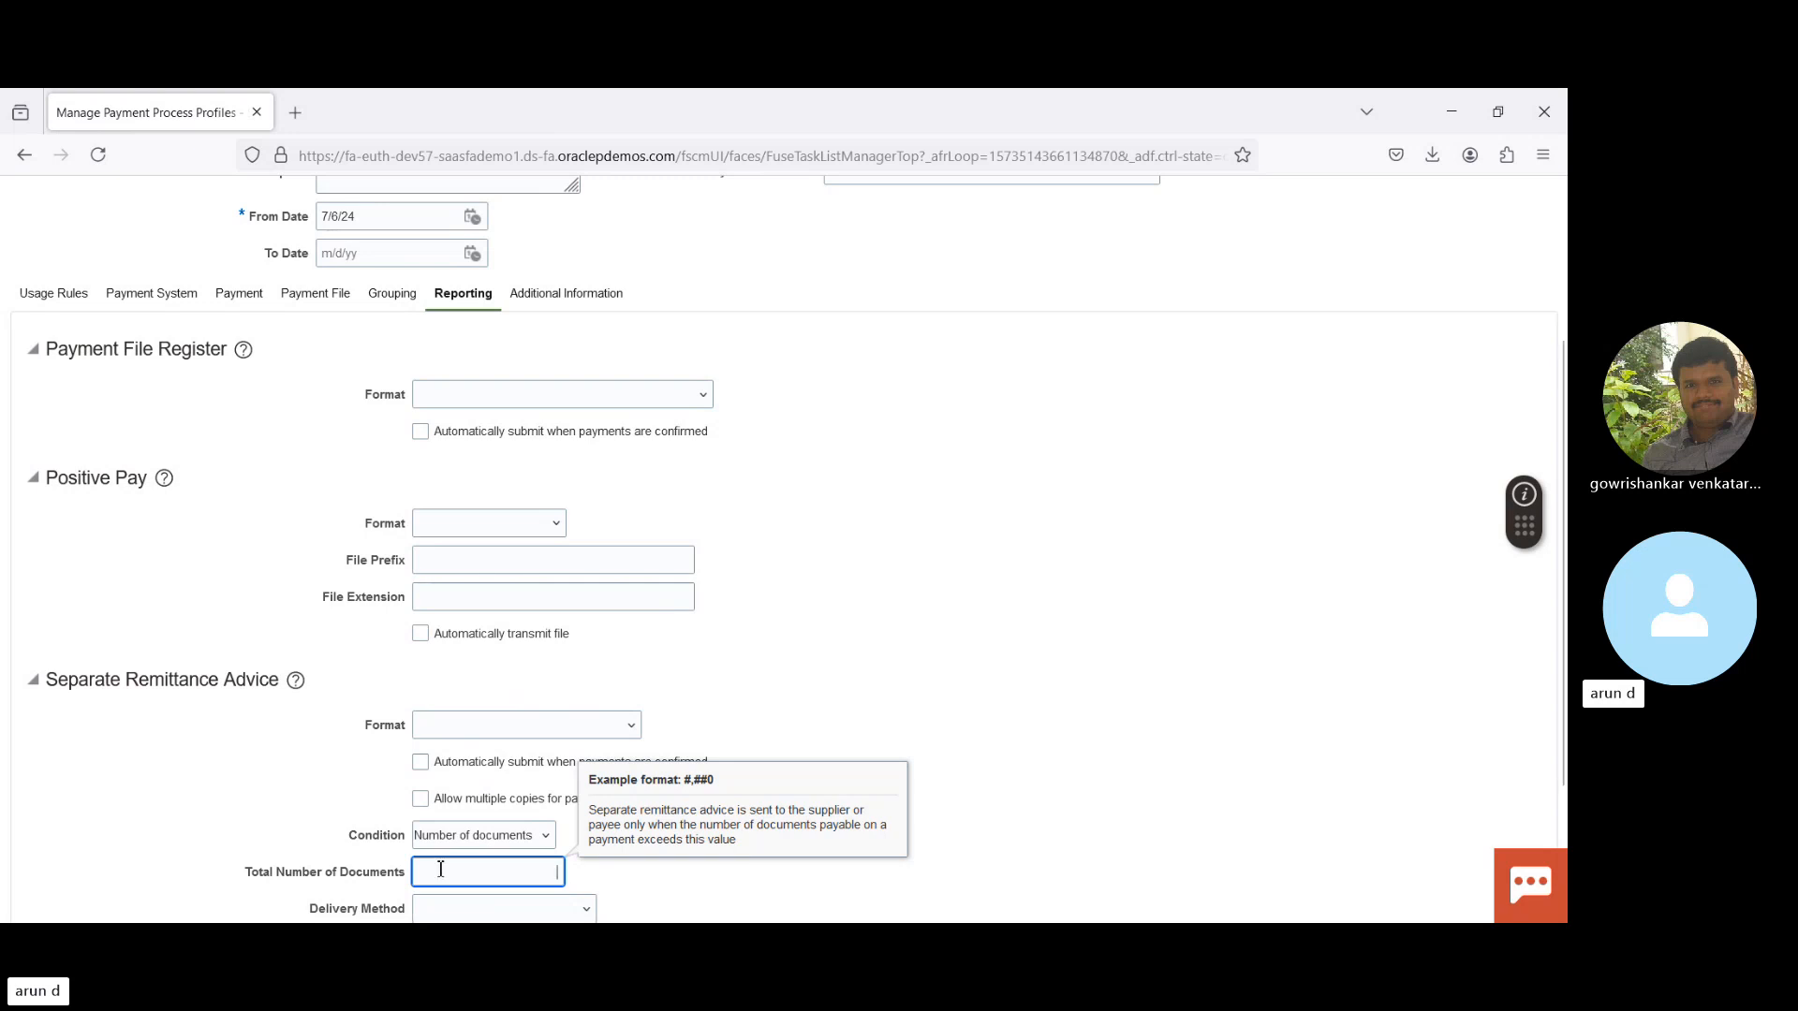
pyautogui.click(436, 839)
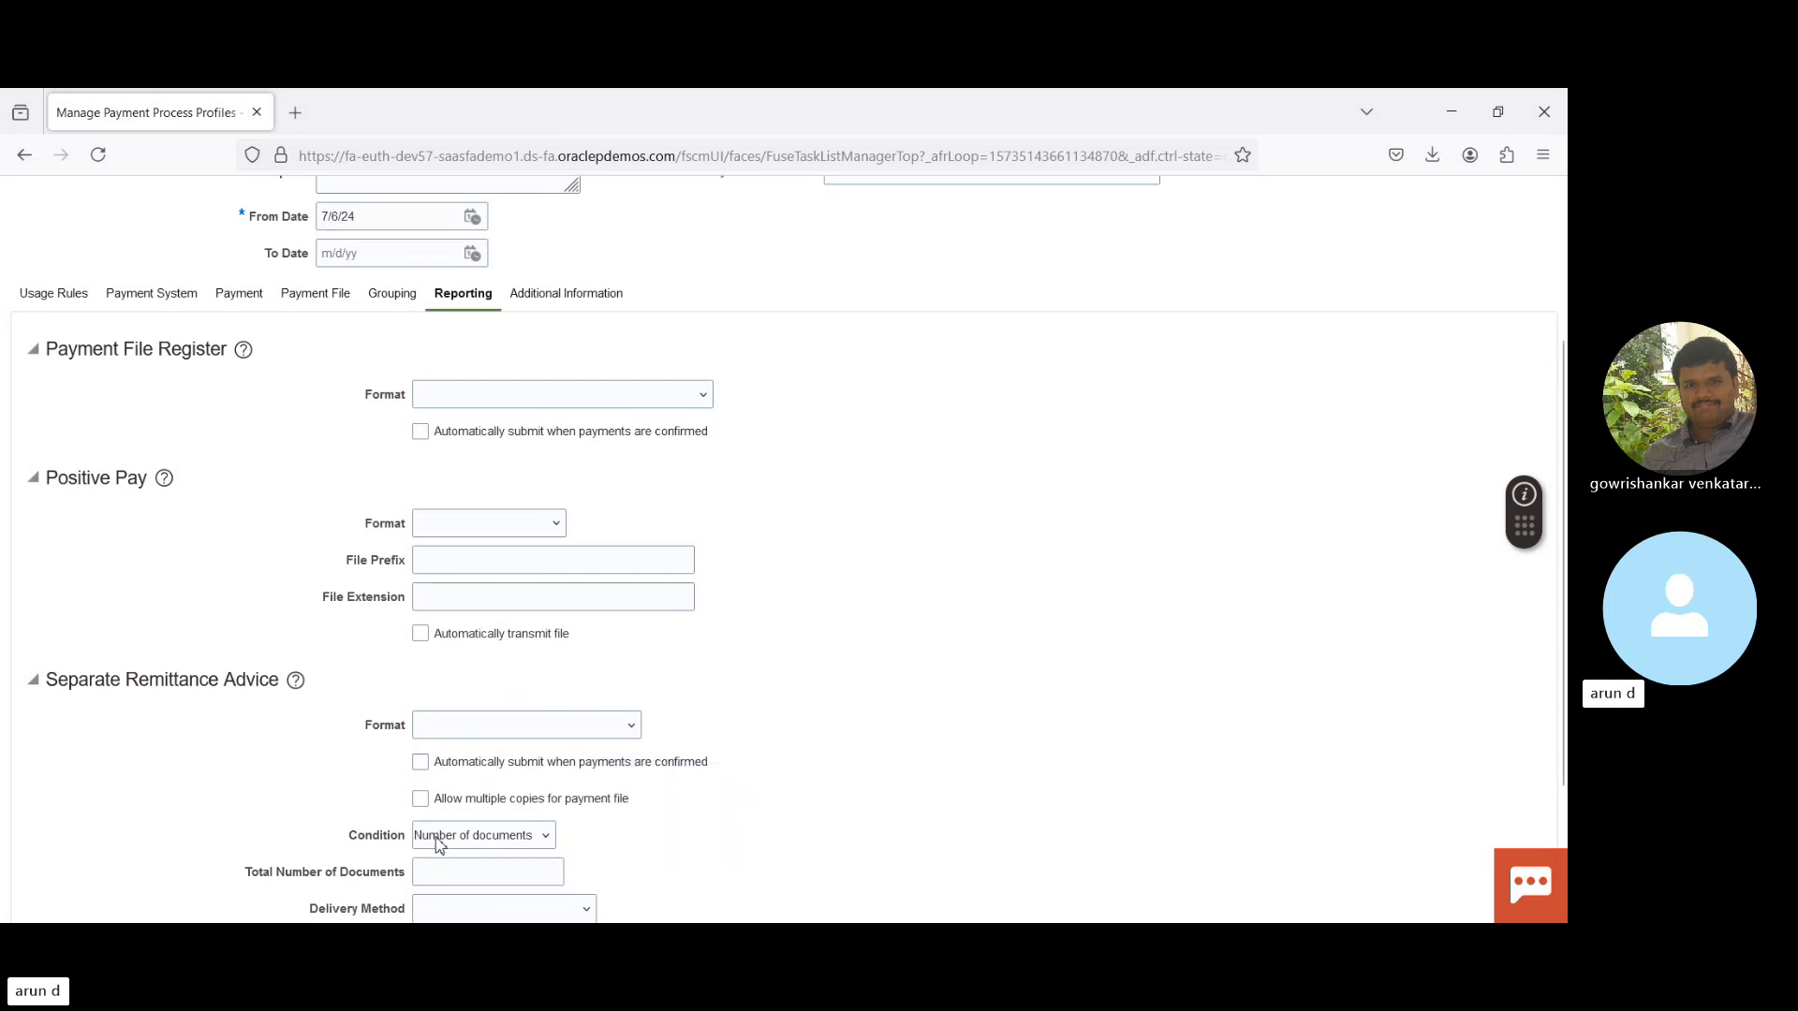
pyautogui.click(444, 759)
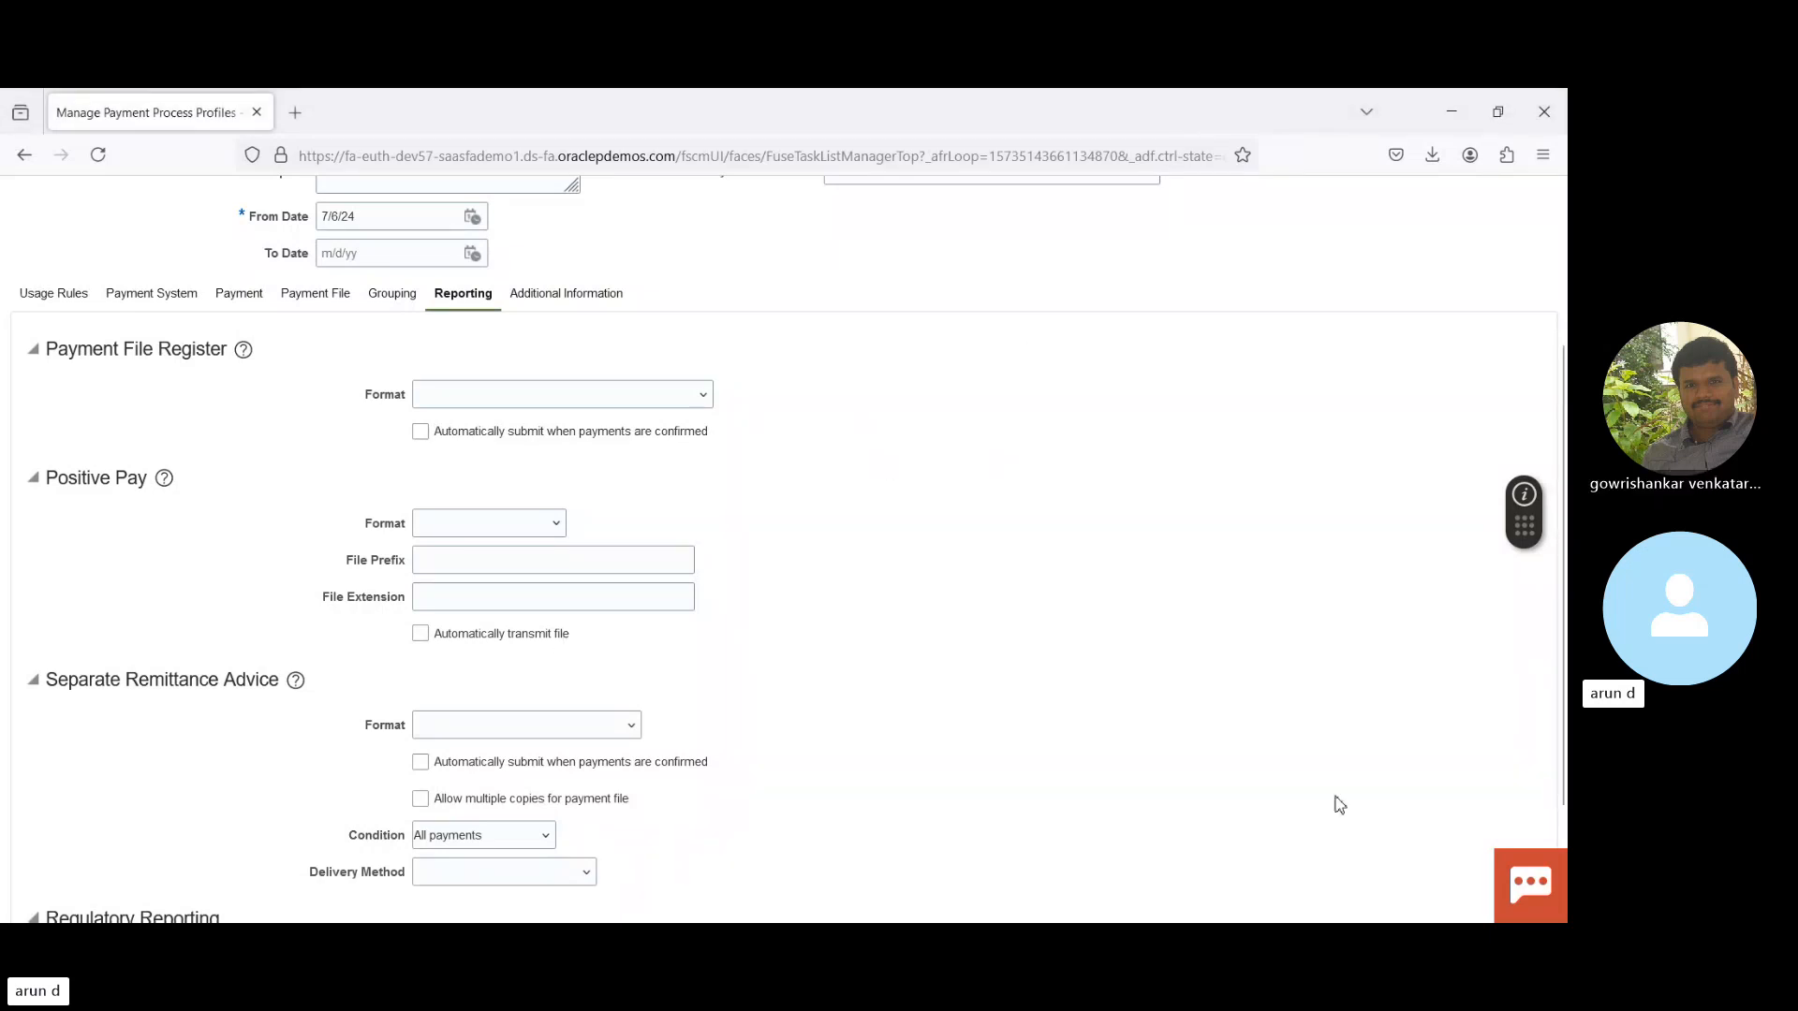
# - Scroll through the Payment File Register, Positive Pay, Separate Remittance Advice and Regulatory Reporting sections
pyautogui.scroll(-1, 1554, 727)
pyautogui.scroll(-2, 1562, 730)
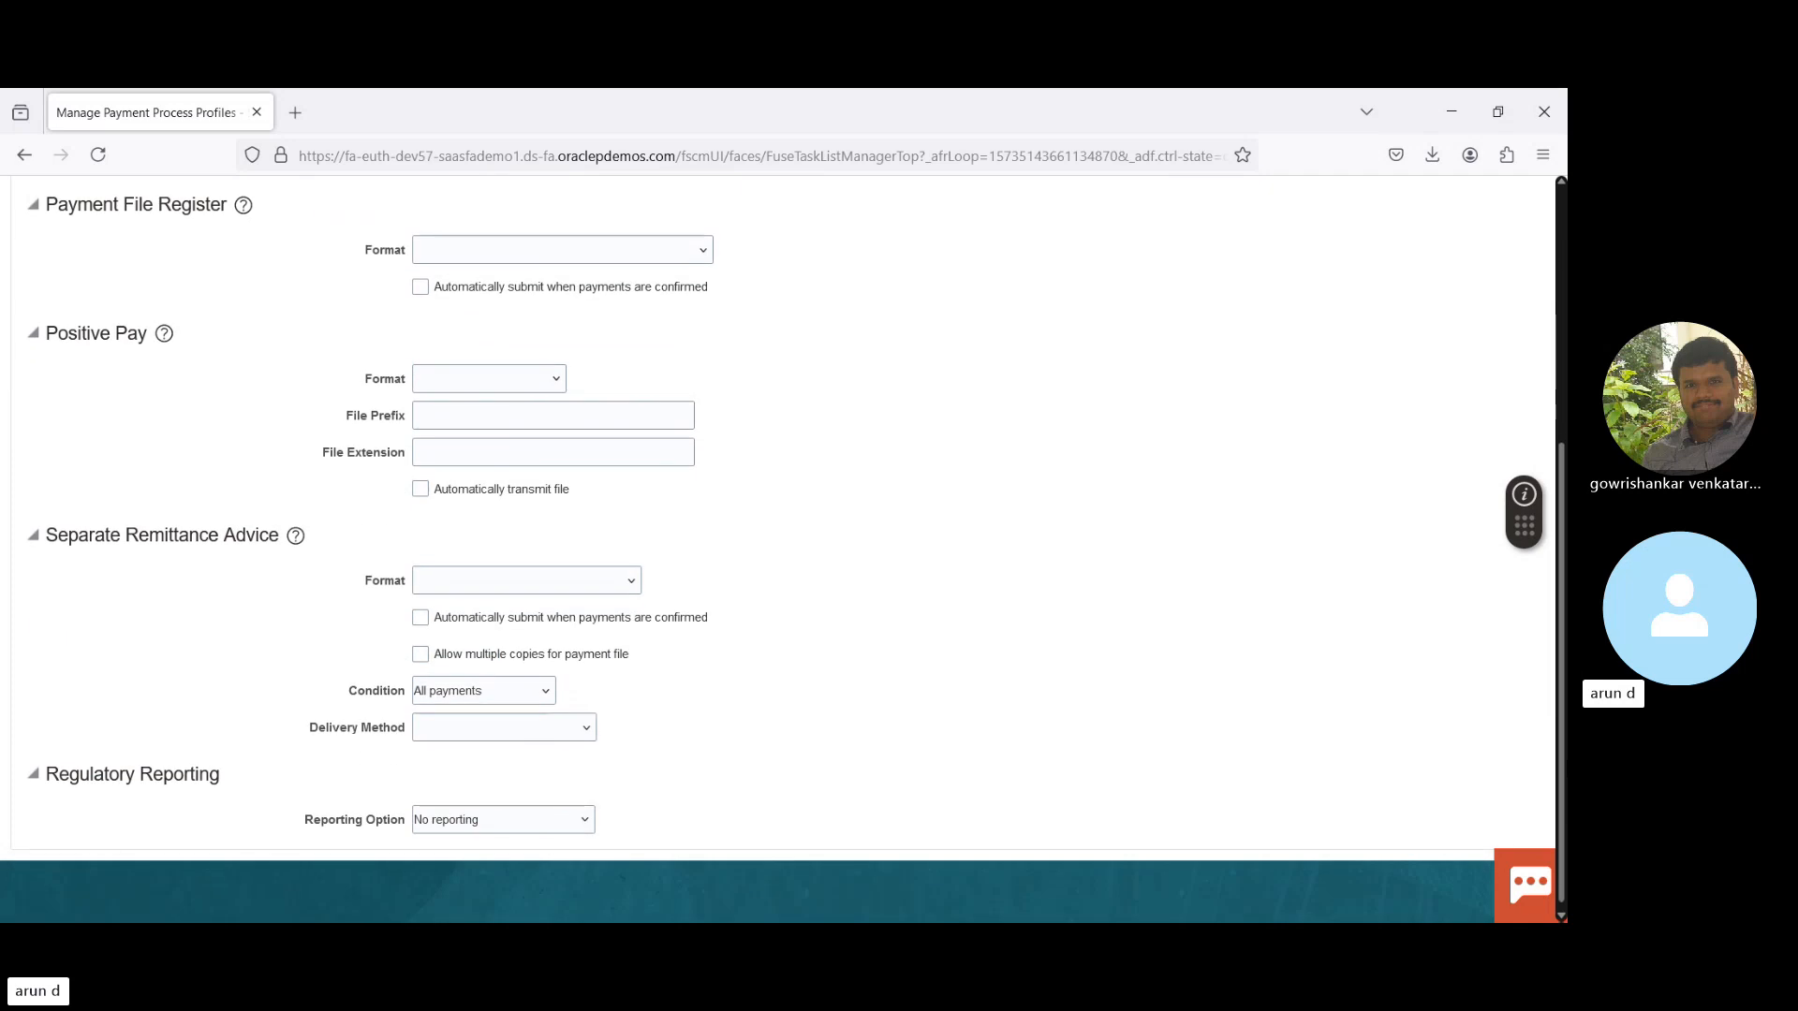
pyautogui.scroll(3, 1561, 731)
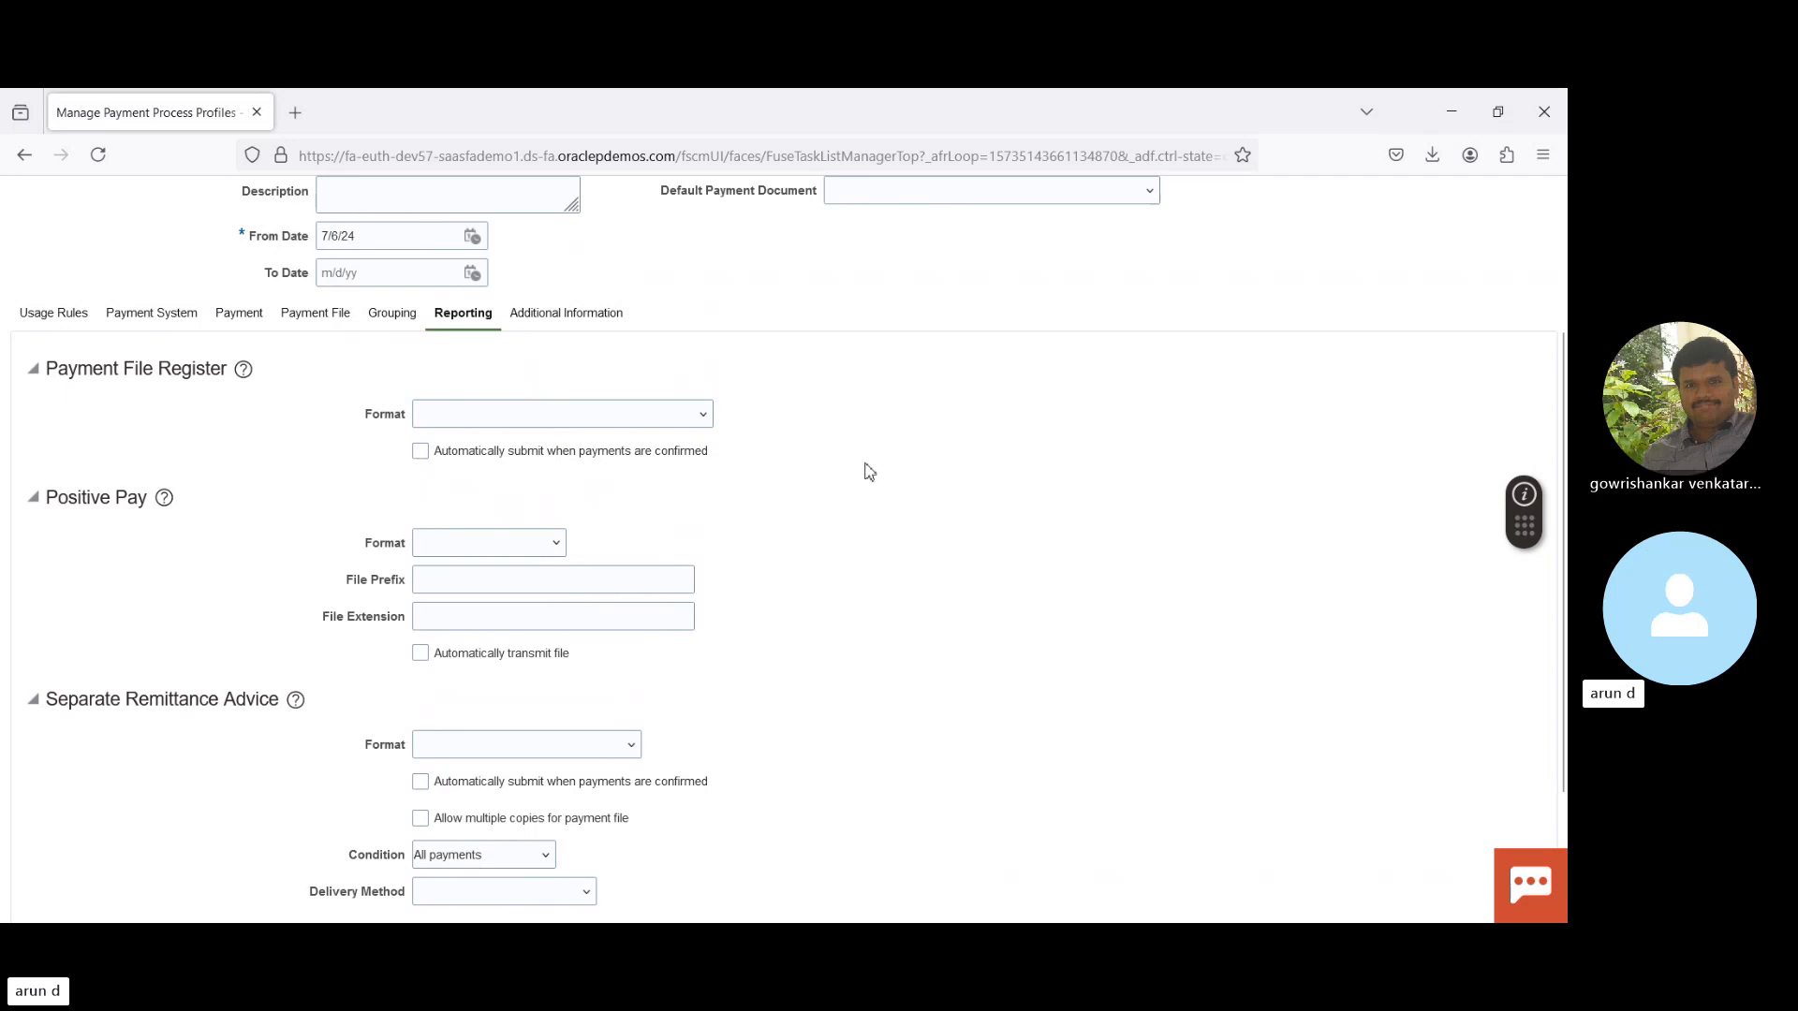
# - Switch to the Additional Information tab and confirm it holds no fields
pyautogui.click(566, 321)
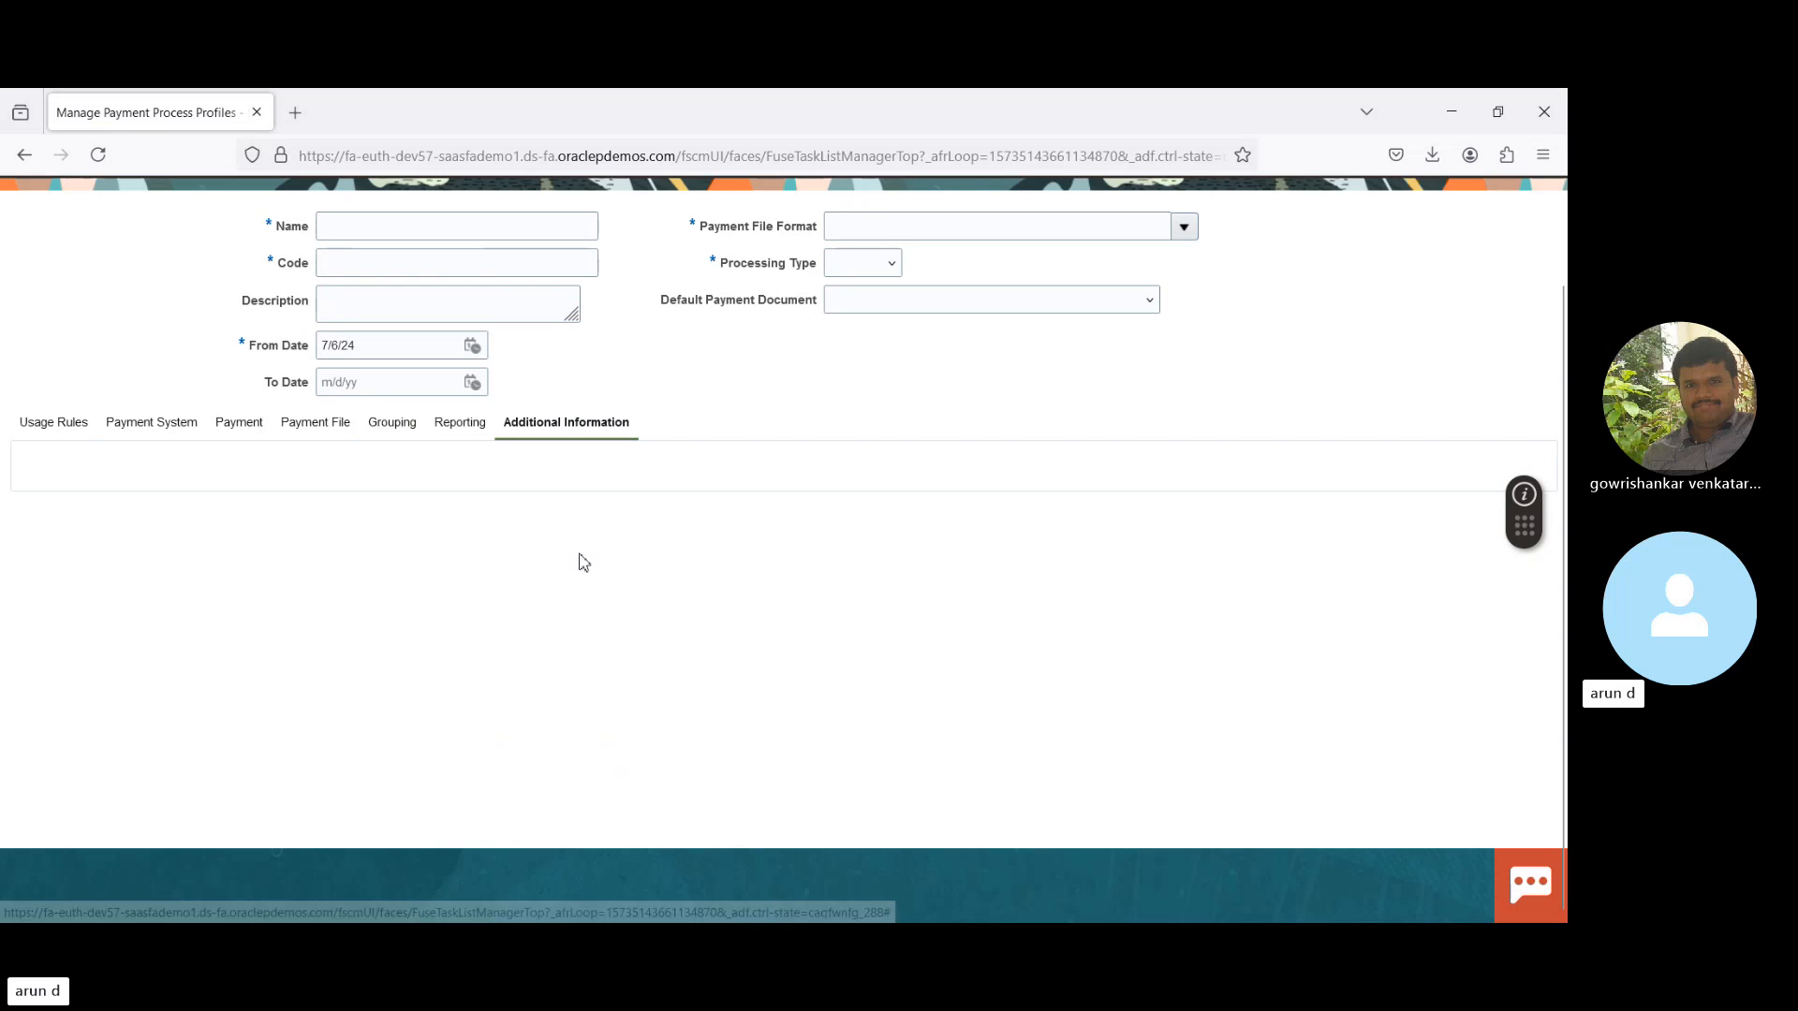
pyautogui.moveTo(1560, 650); pyautogui.dragTo(1561, 543)
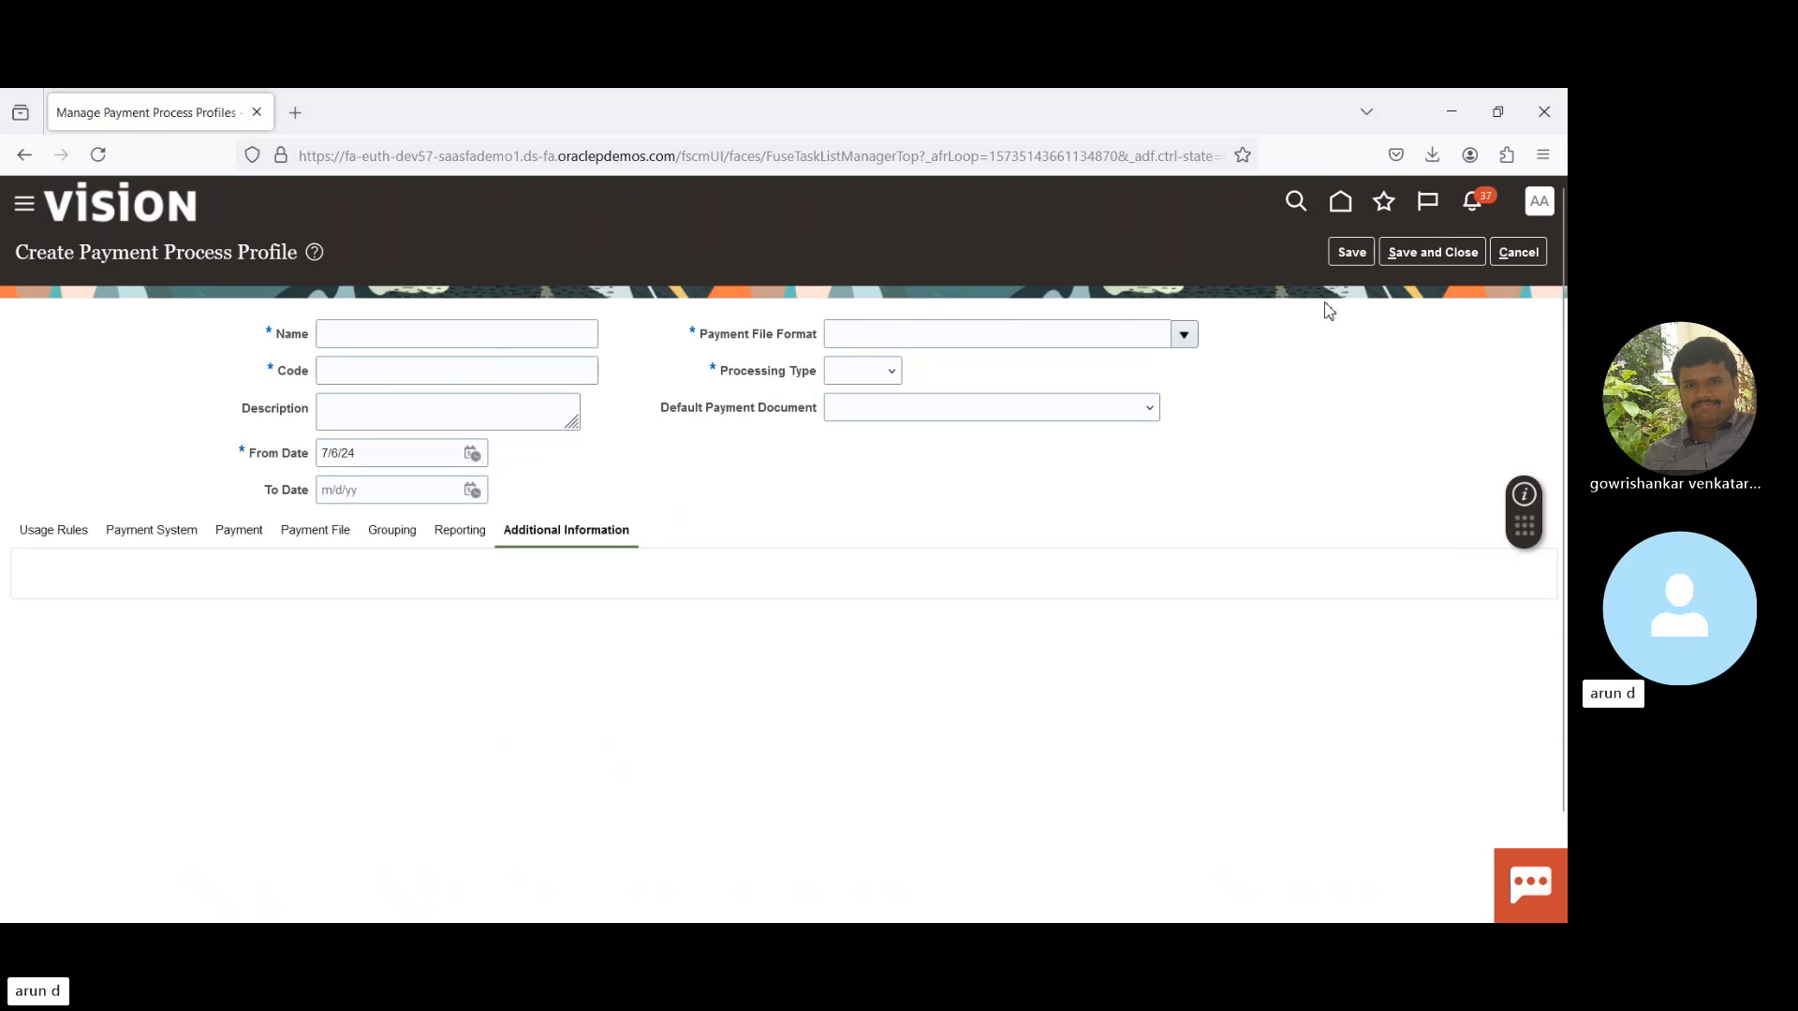
# - Cancel the profile, confirm Yes, finish with Done, and open Manage Transmission Configurations from the Payments task list
pyautogui.click(1530, 253)
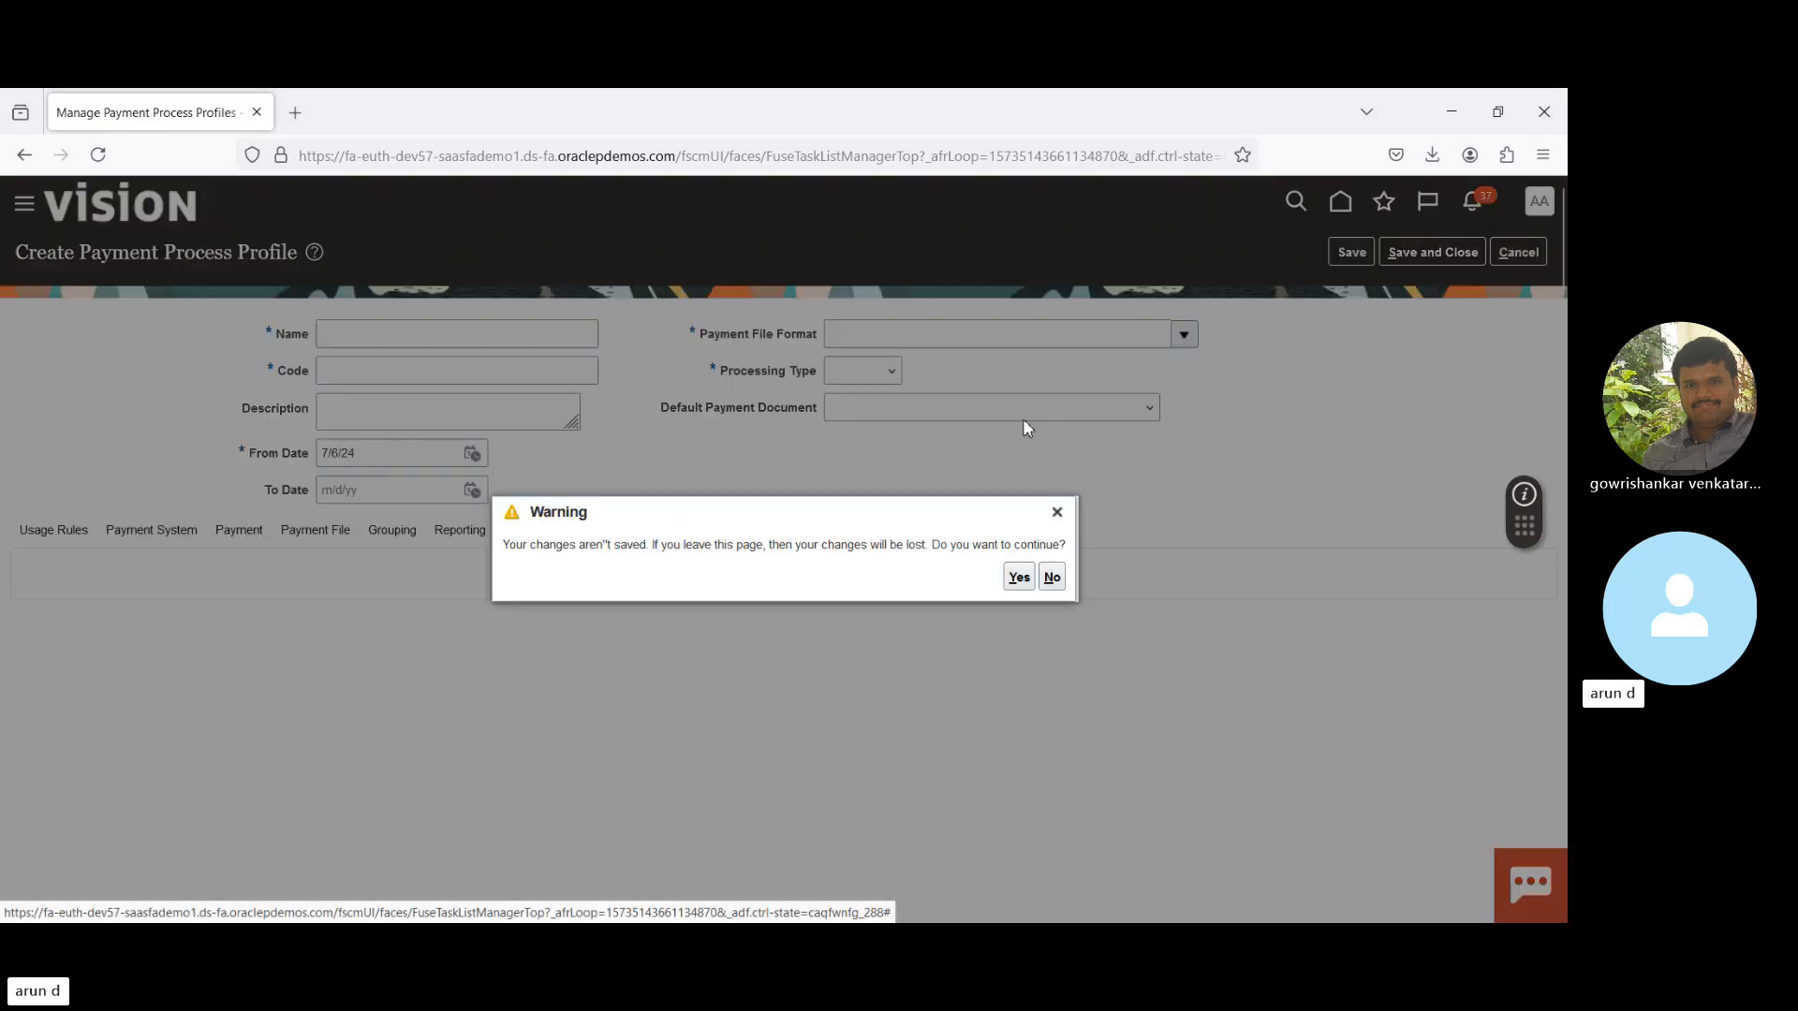
pyautogui.click(1017, 577)
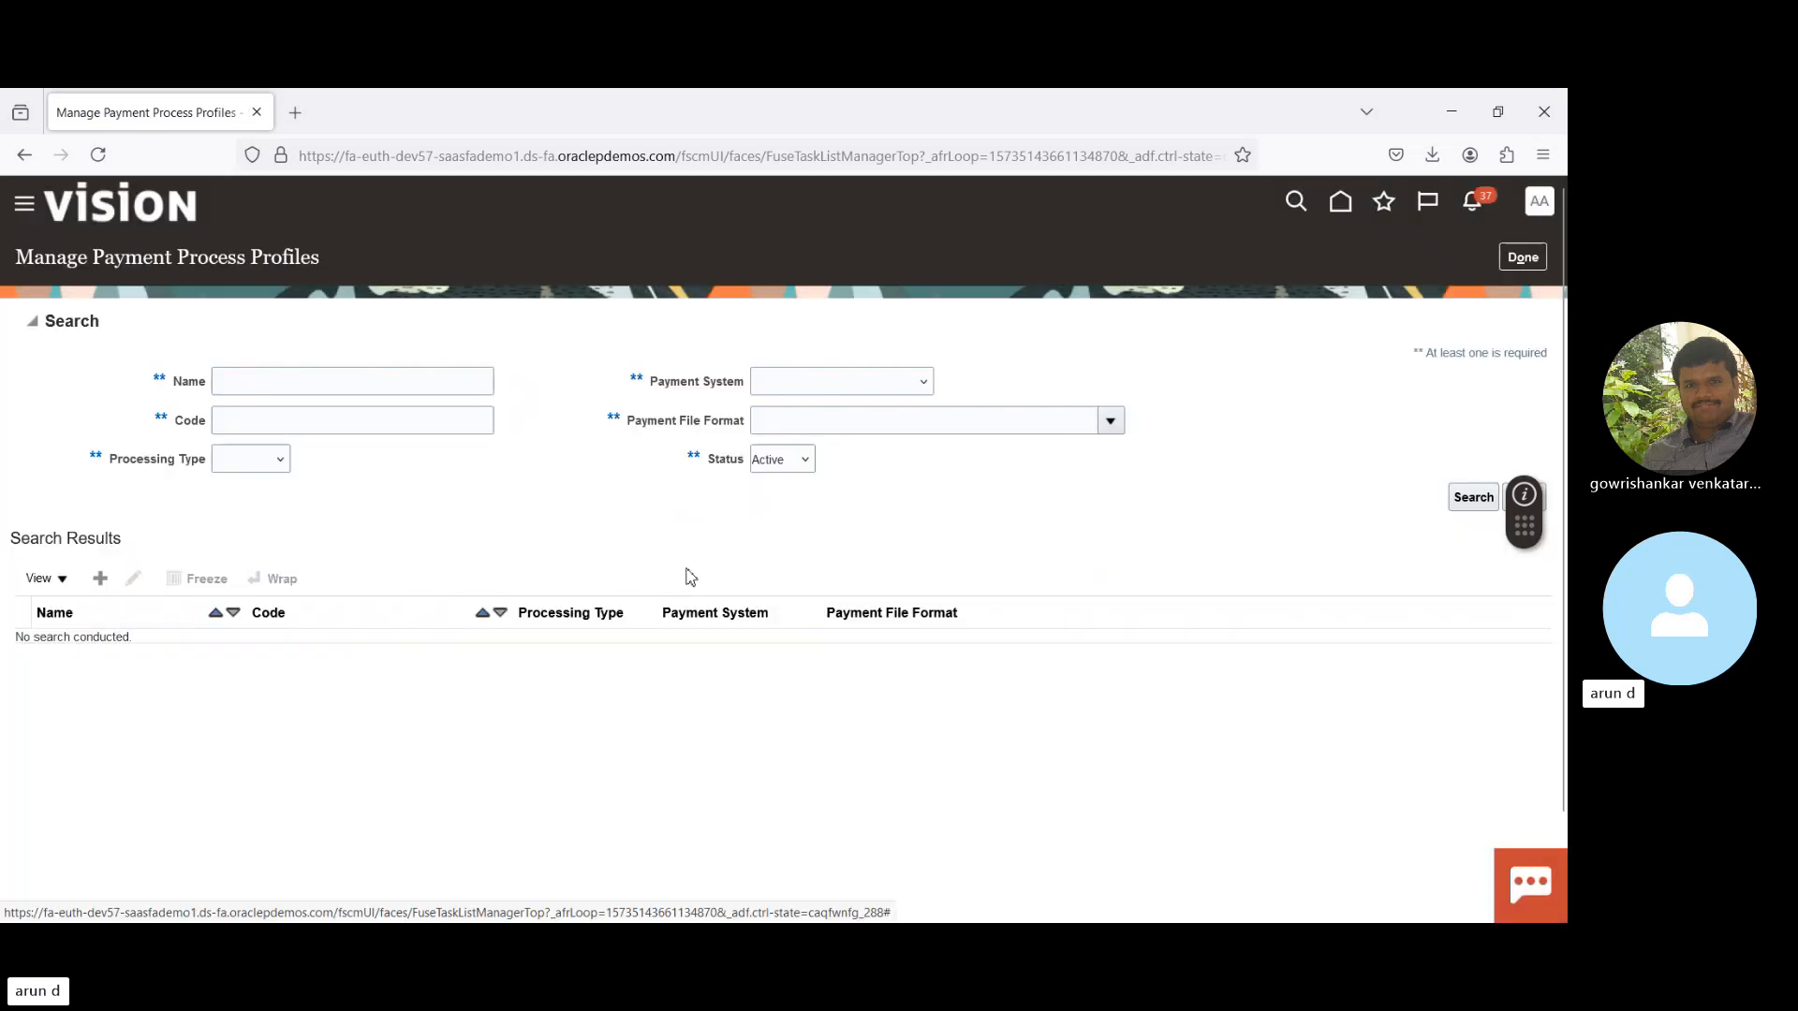
pyautogui.click(1532, 262)
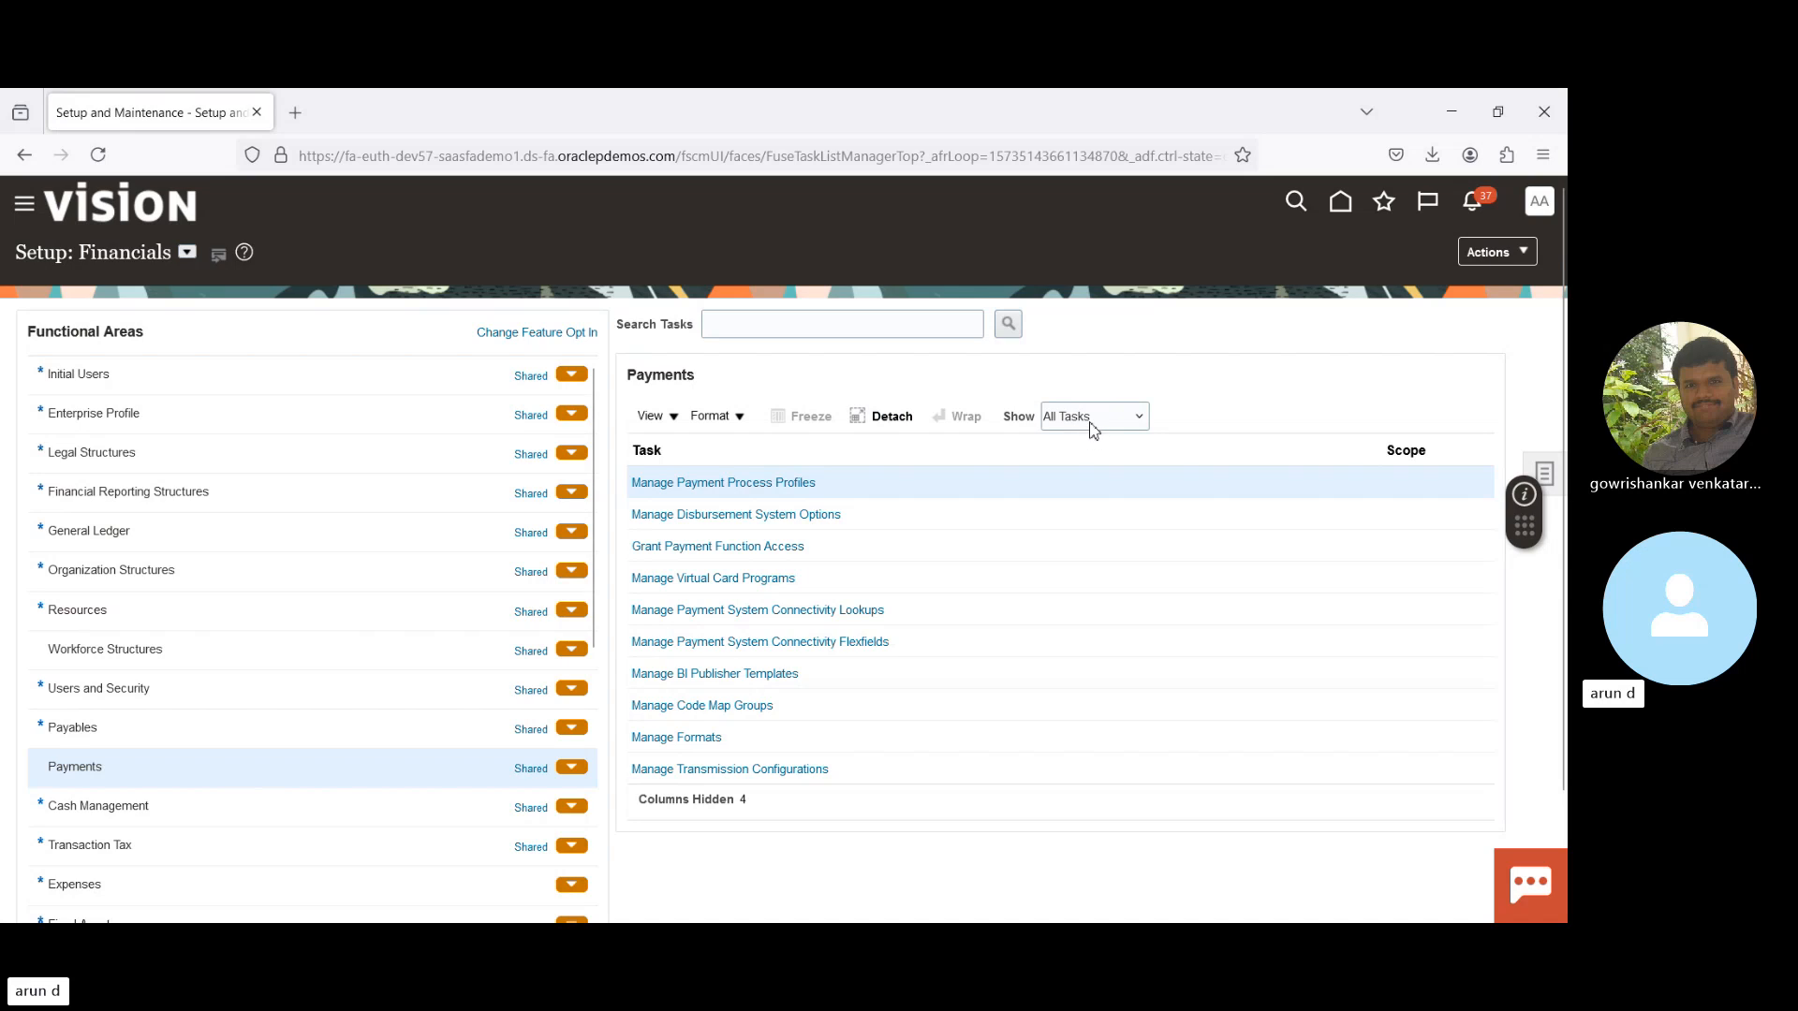
pyautogui.click(899, 513)
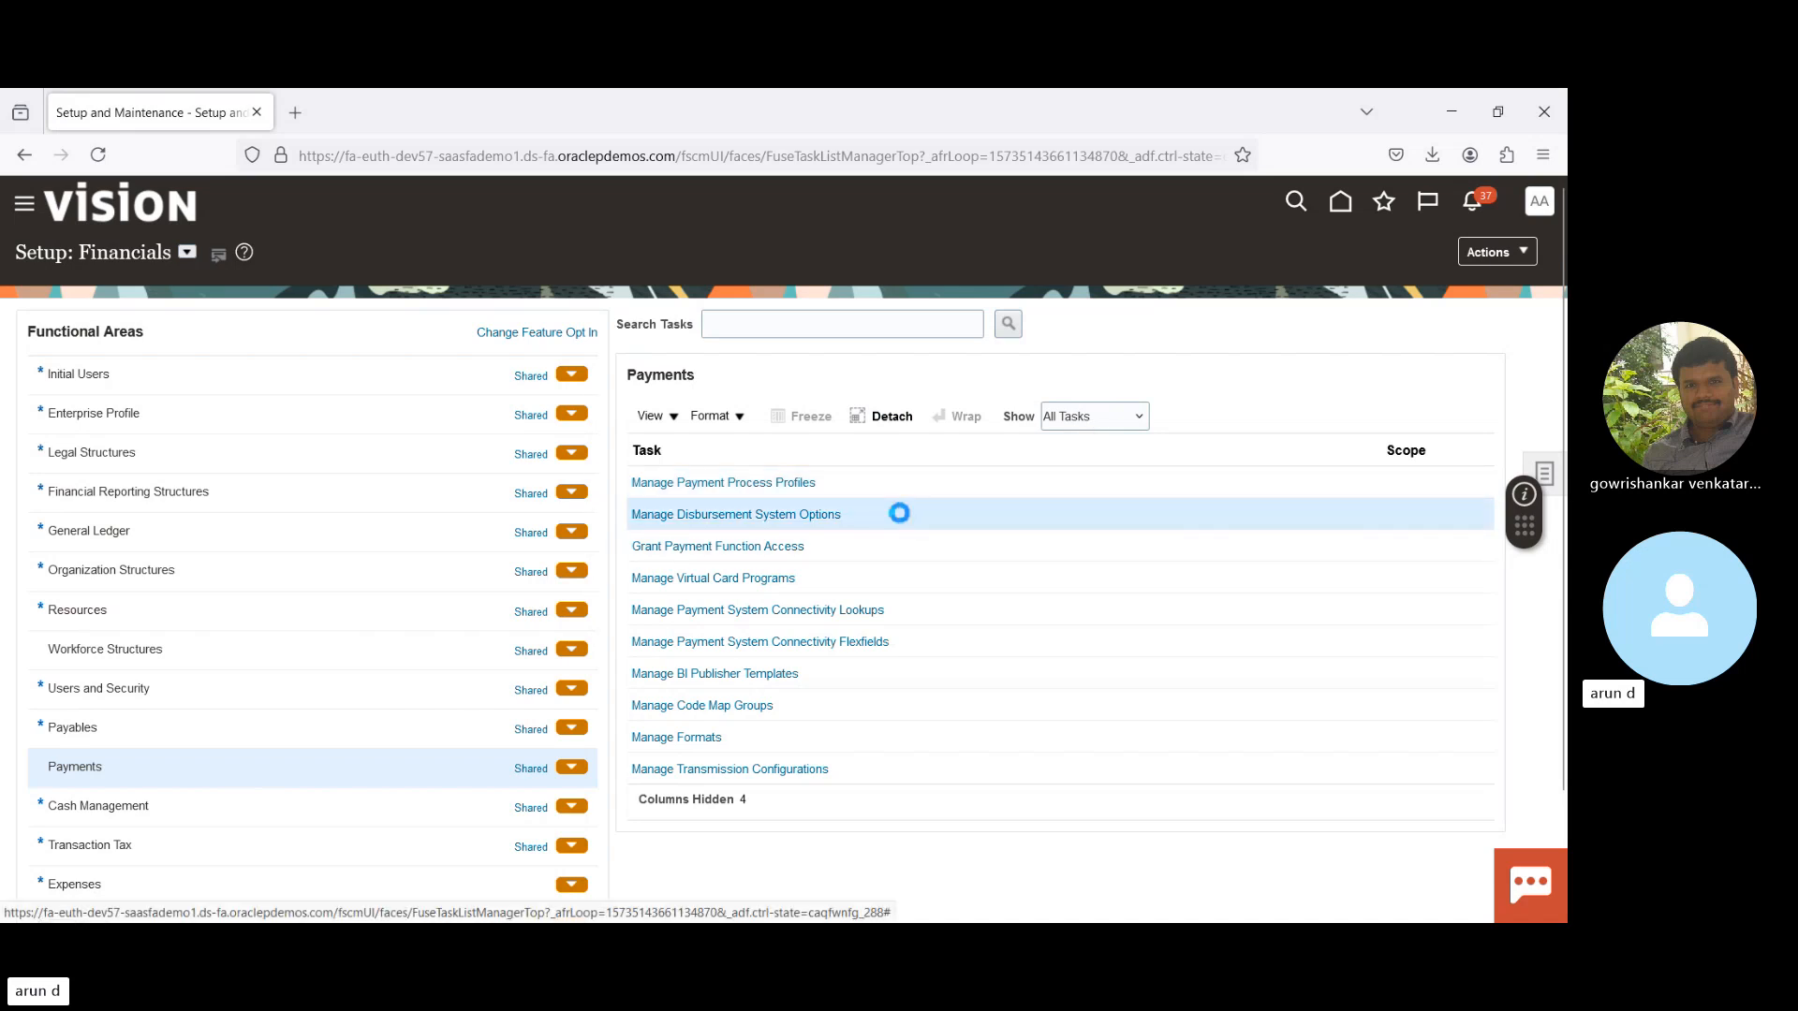
pyautogui.click(775, 769)
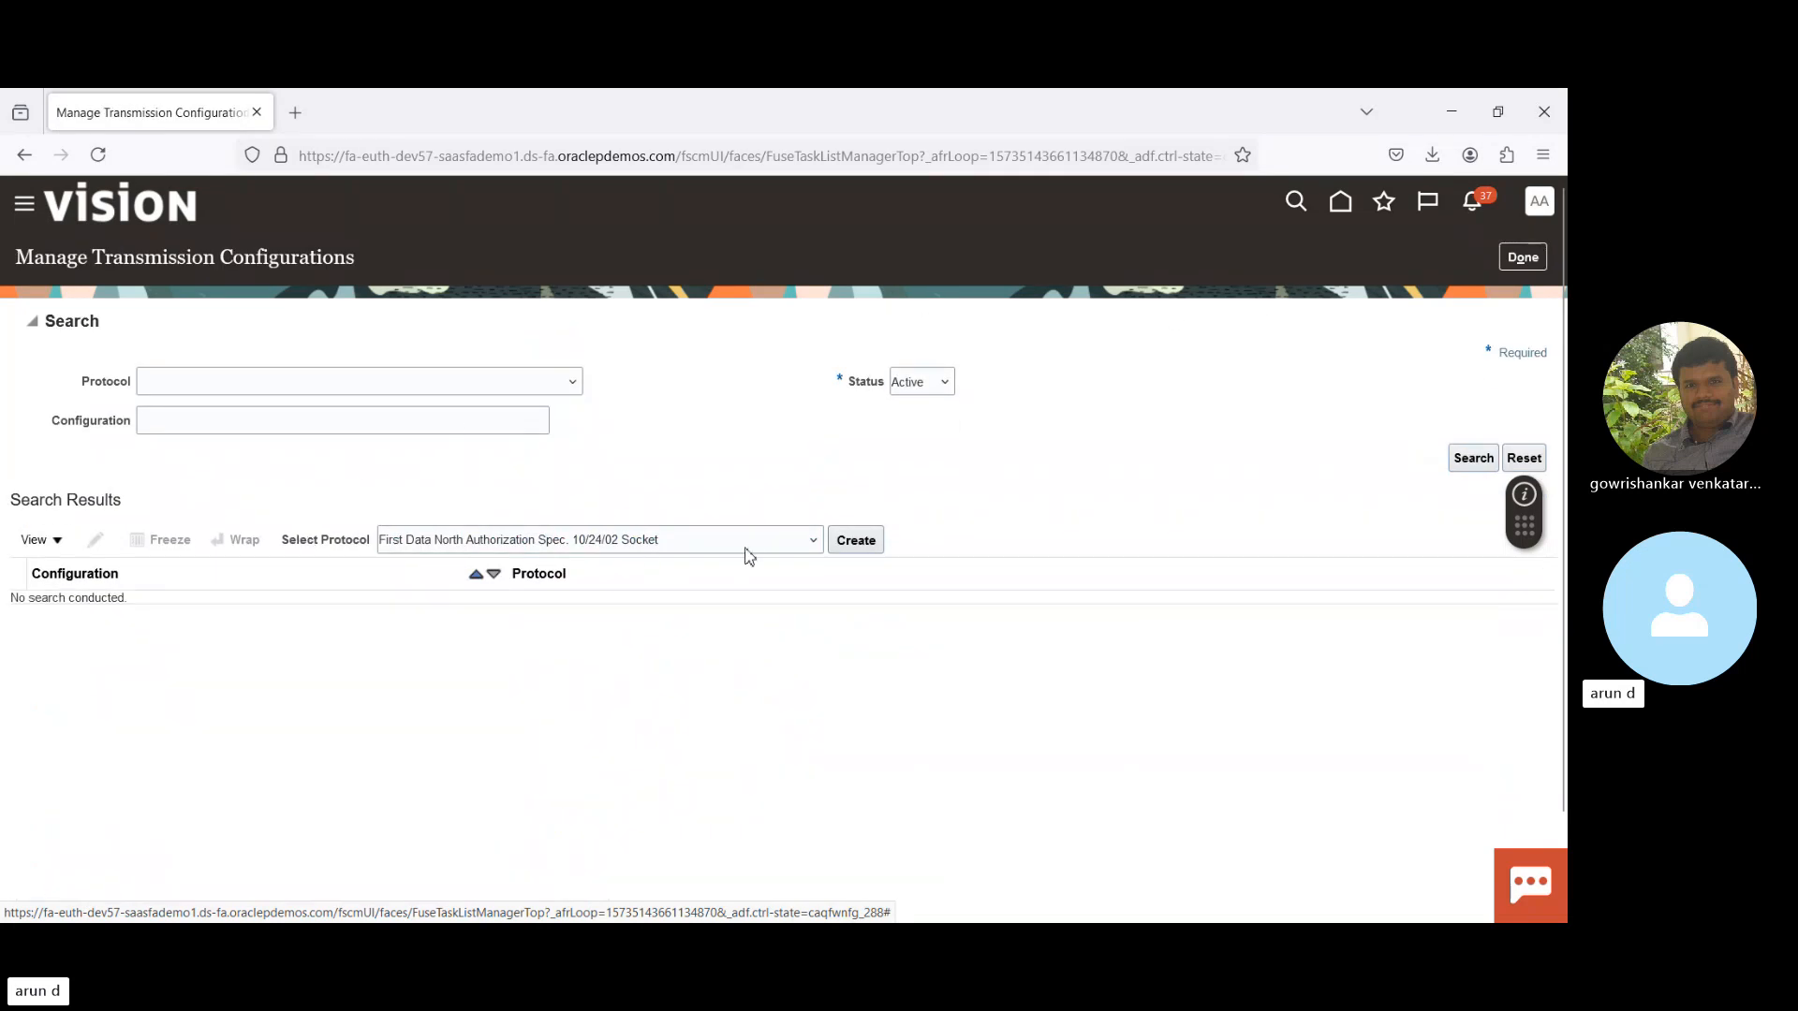
# - Browse the protocol list and select Secure File Transfer Protocol for Static File Names
pyautogui.press('Down')
pyautogui.press('Down')
pyautogui.press('Down')
pyautogui.press('Down')
pyautogui.press('Down')
pyautogui.press('Down')
pyautogui.press('Down')
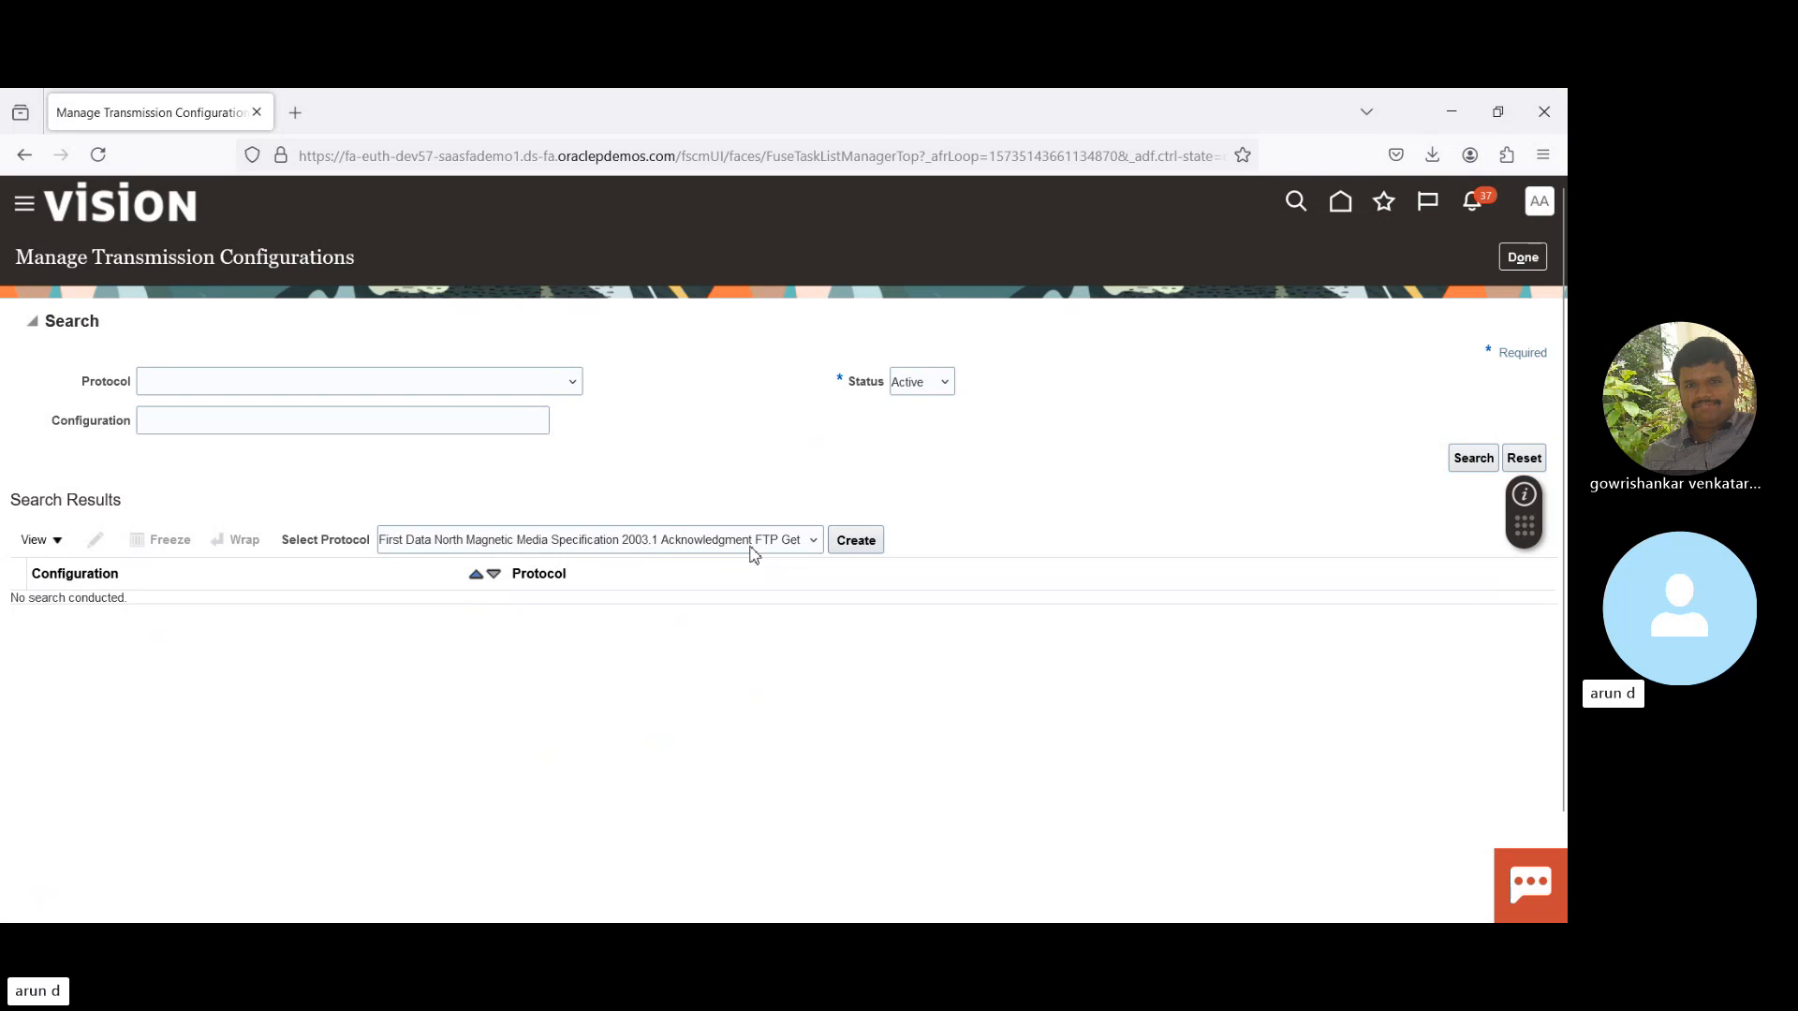
pyautogui.press('Down')
pyautogui.press('Down')
pyautogui.press('Down')
pyautogui.press('Down')
pyautogui.press('Down')
pyautogui.press('Down')
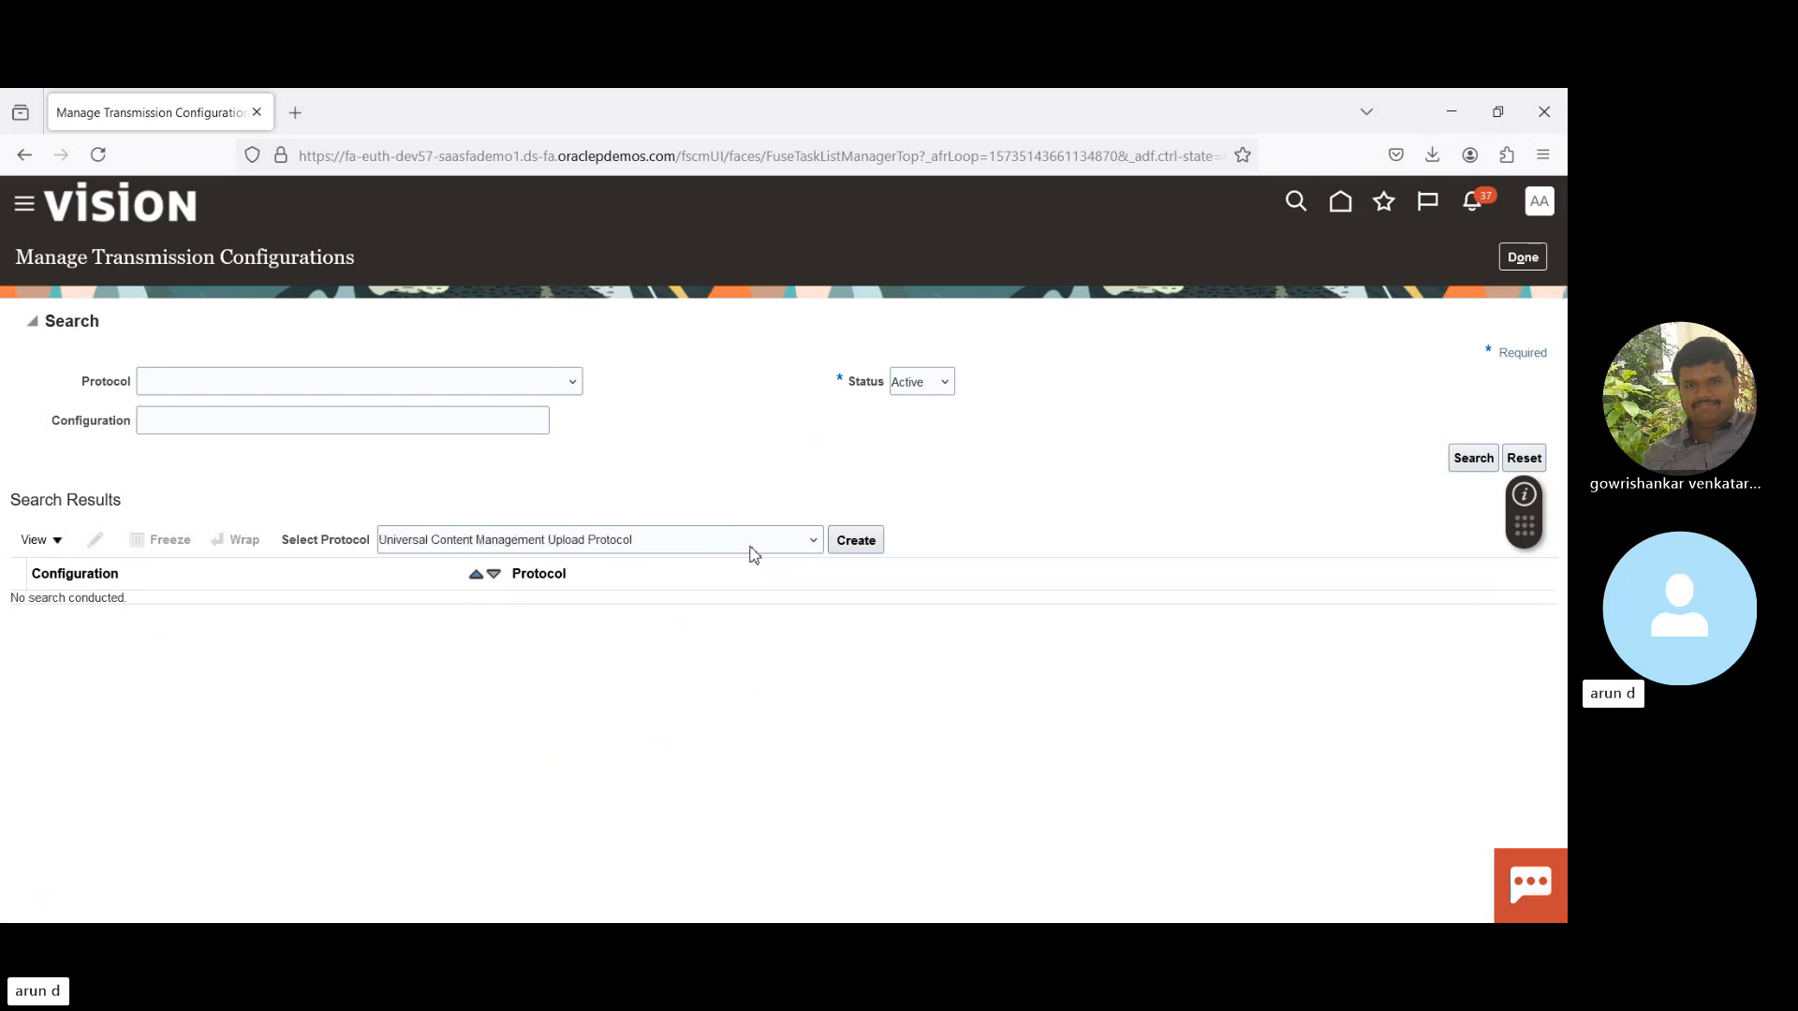
pyautogui.press('Down')
pyautogui.press('Down')
pyautogui.press('Down')
pyautogui.press('Down')
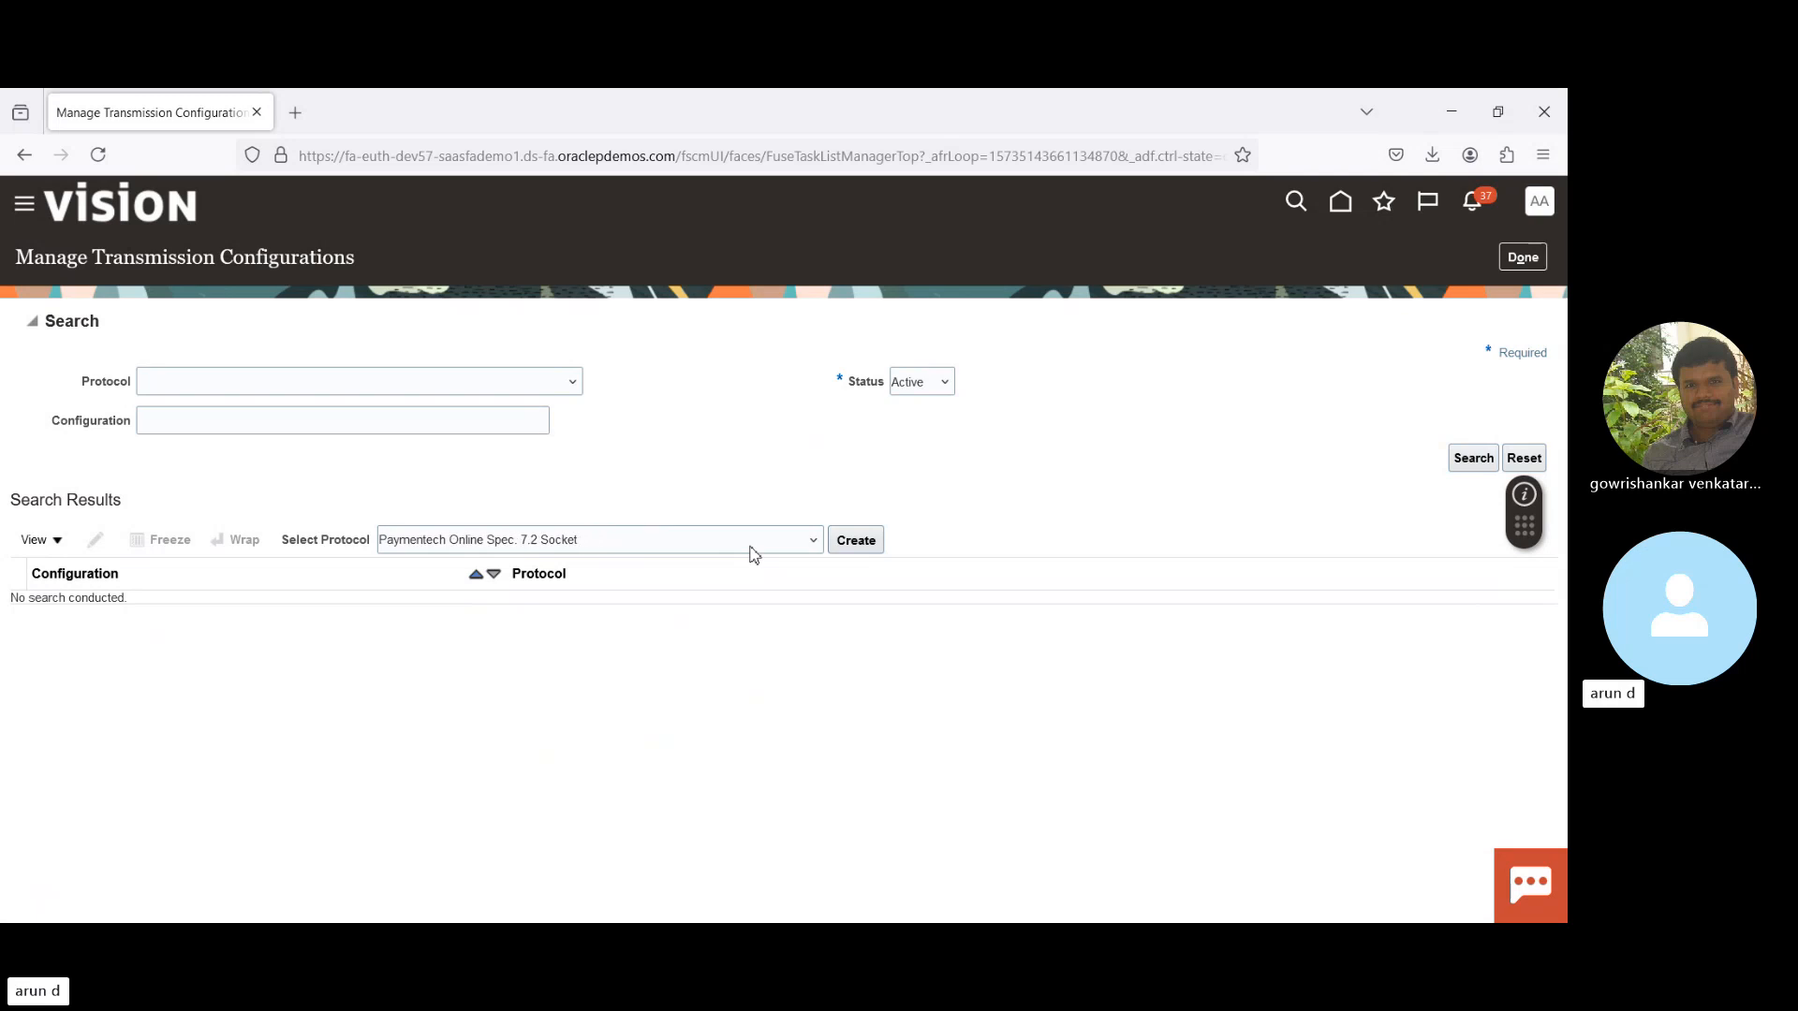
pyautogui.press('Down')
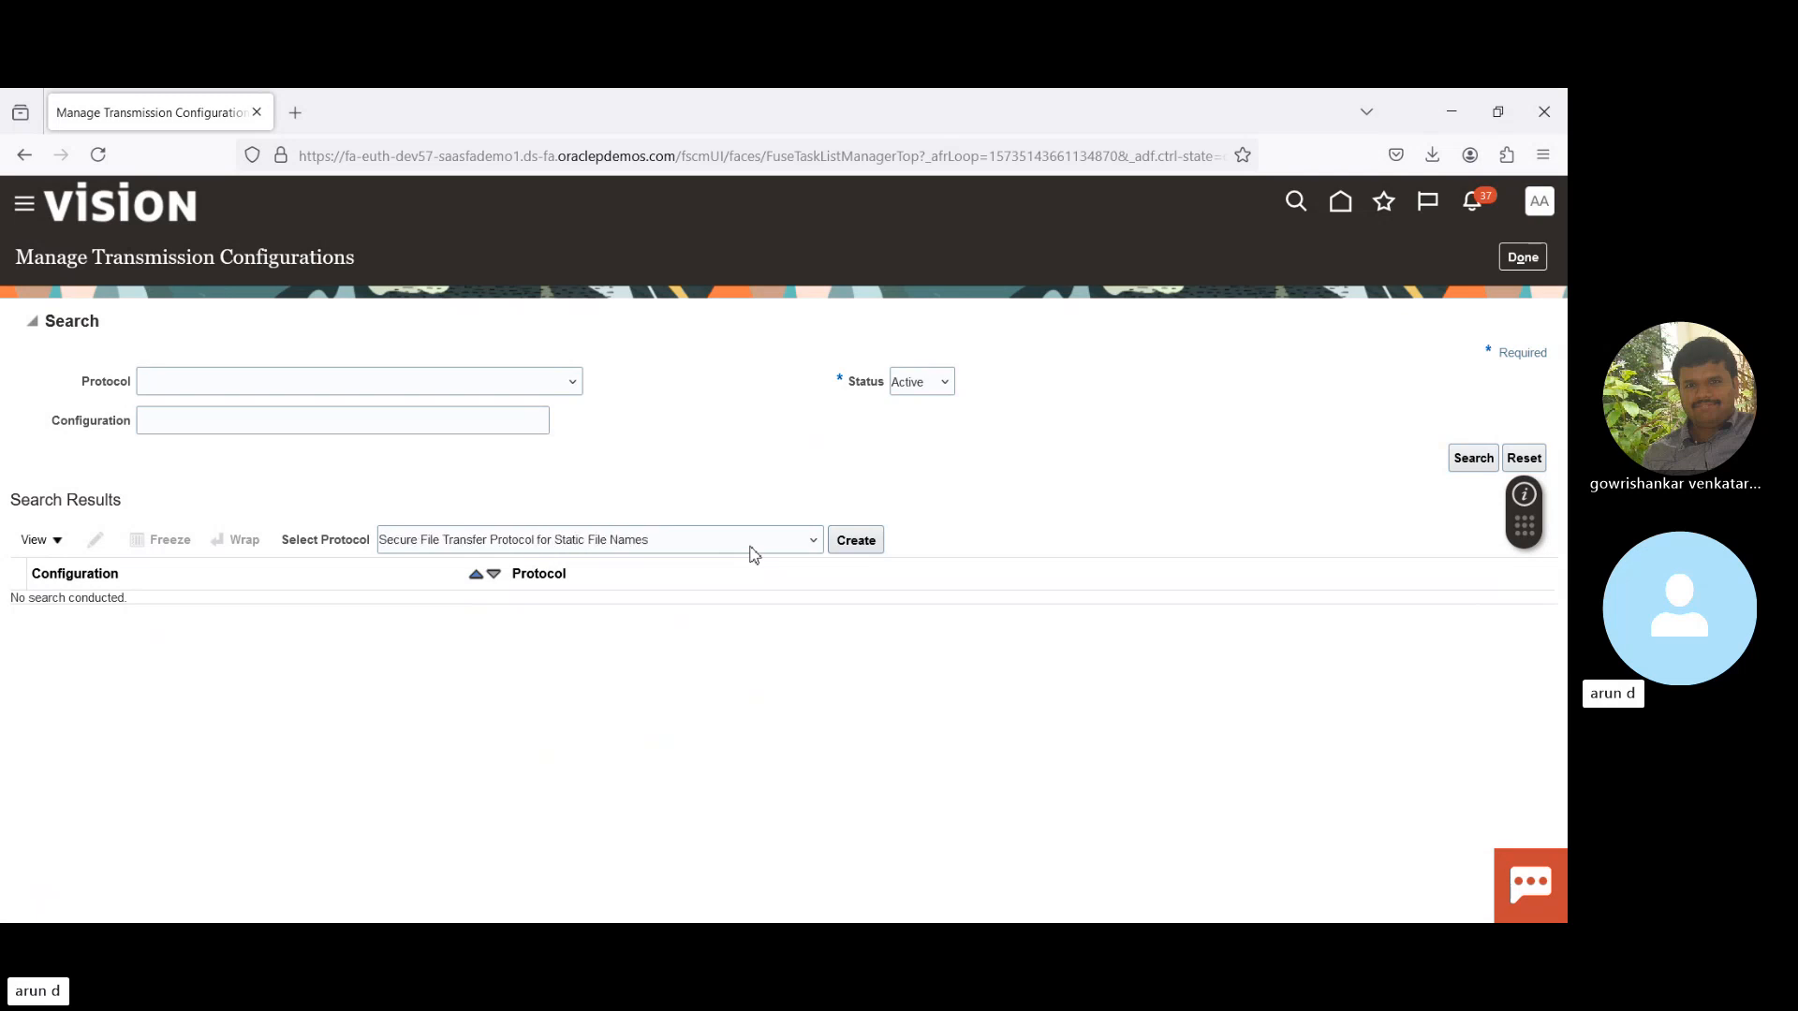
pyautogui.press('Down')
pyautogui.press('Up')
pyautogui.press('Up')
pyautogui.press('Up')
pyautogui.press('Up')
pyautogui.press('Up')
pyautogui.press('Up')
pyautogui.press('Up')
pyautogui.press('Up')
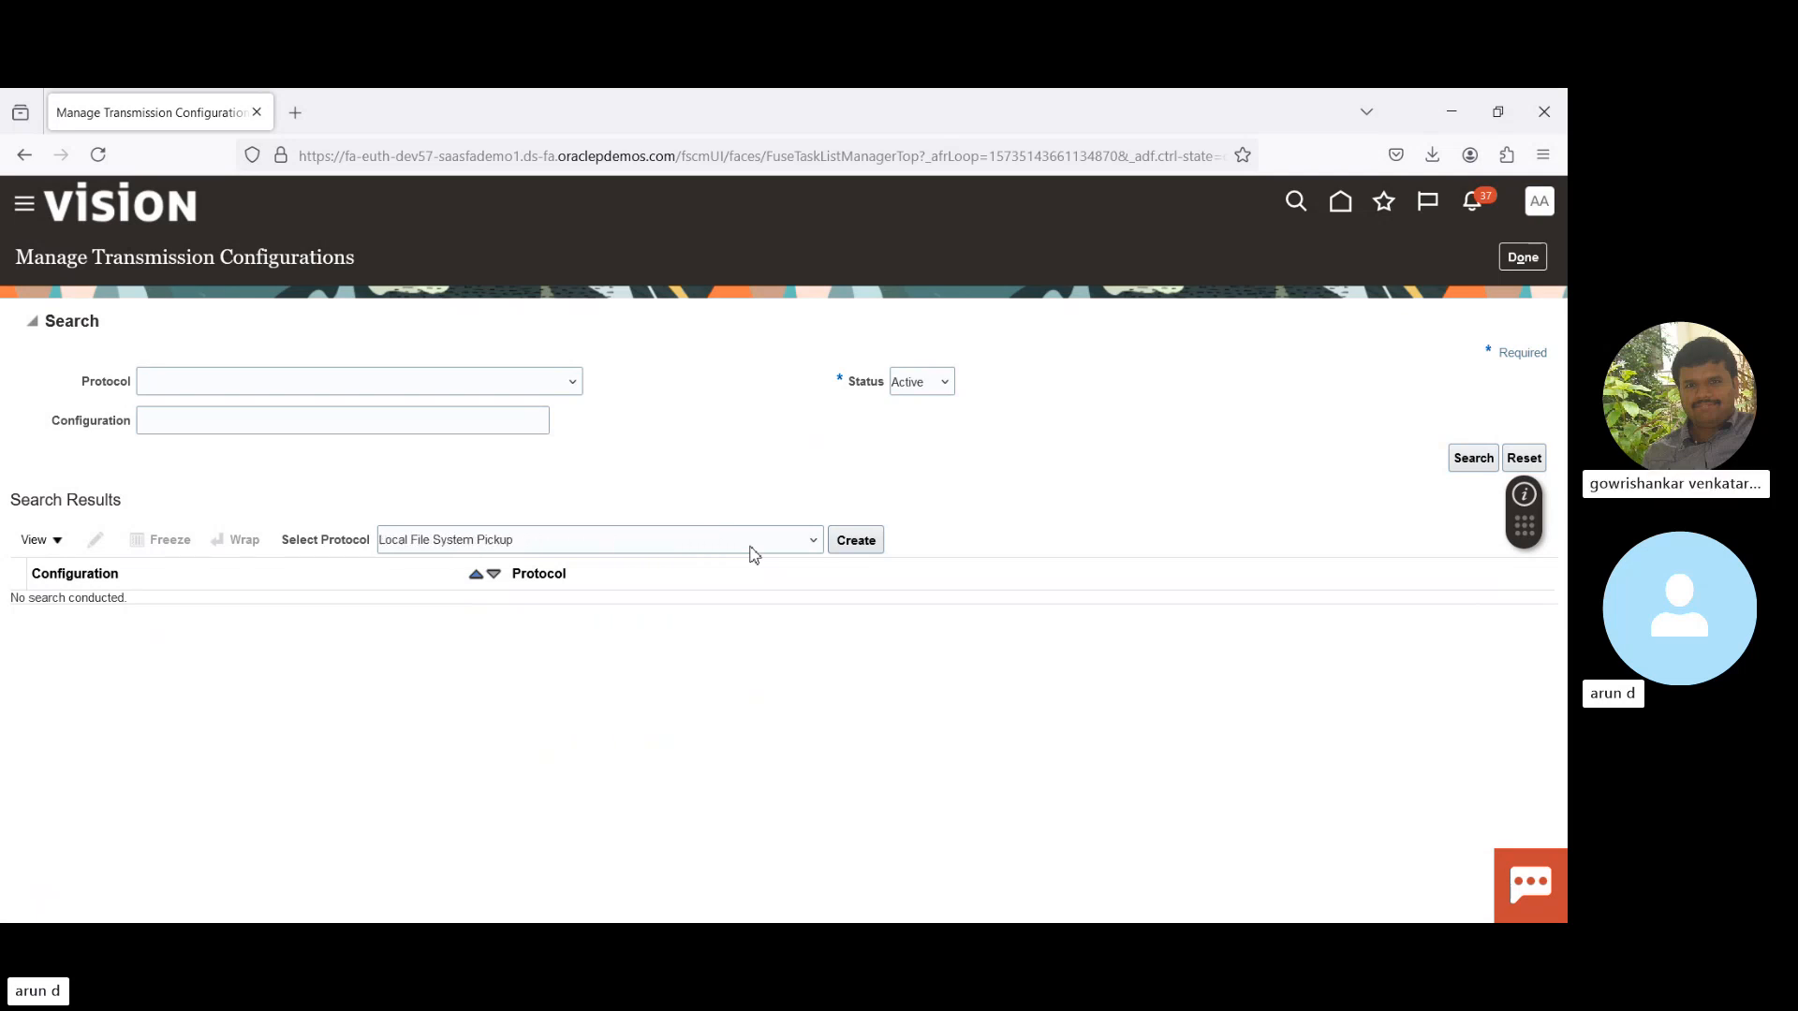
pyautogui.press('Up')
pyautogui.press('Up')
pyautogui.press('Up')
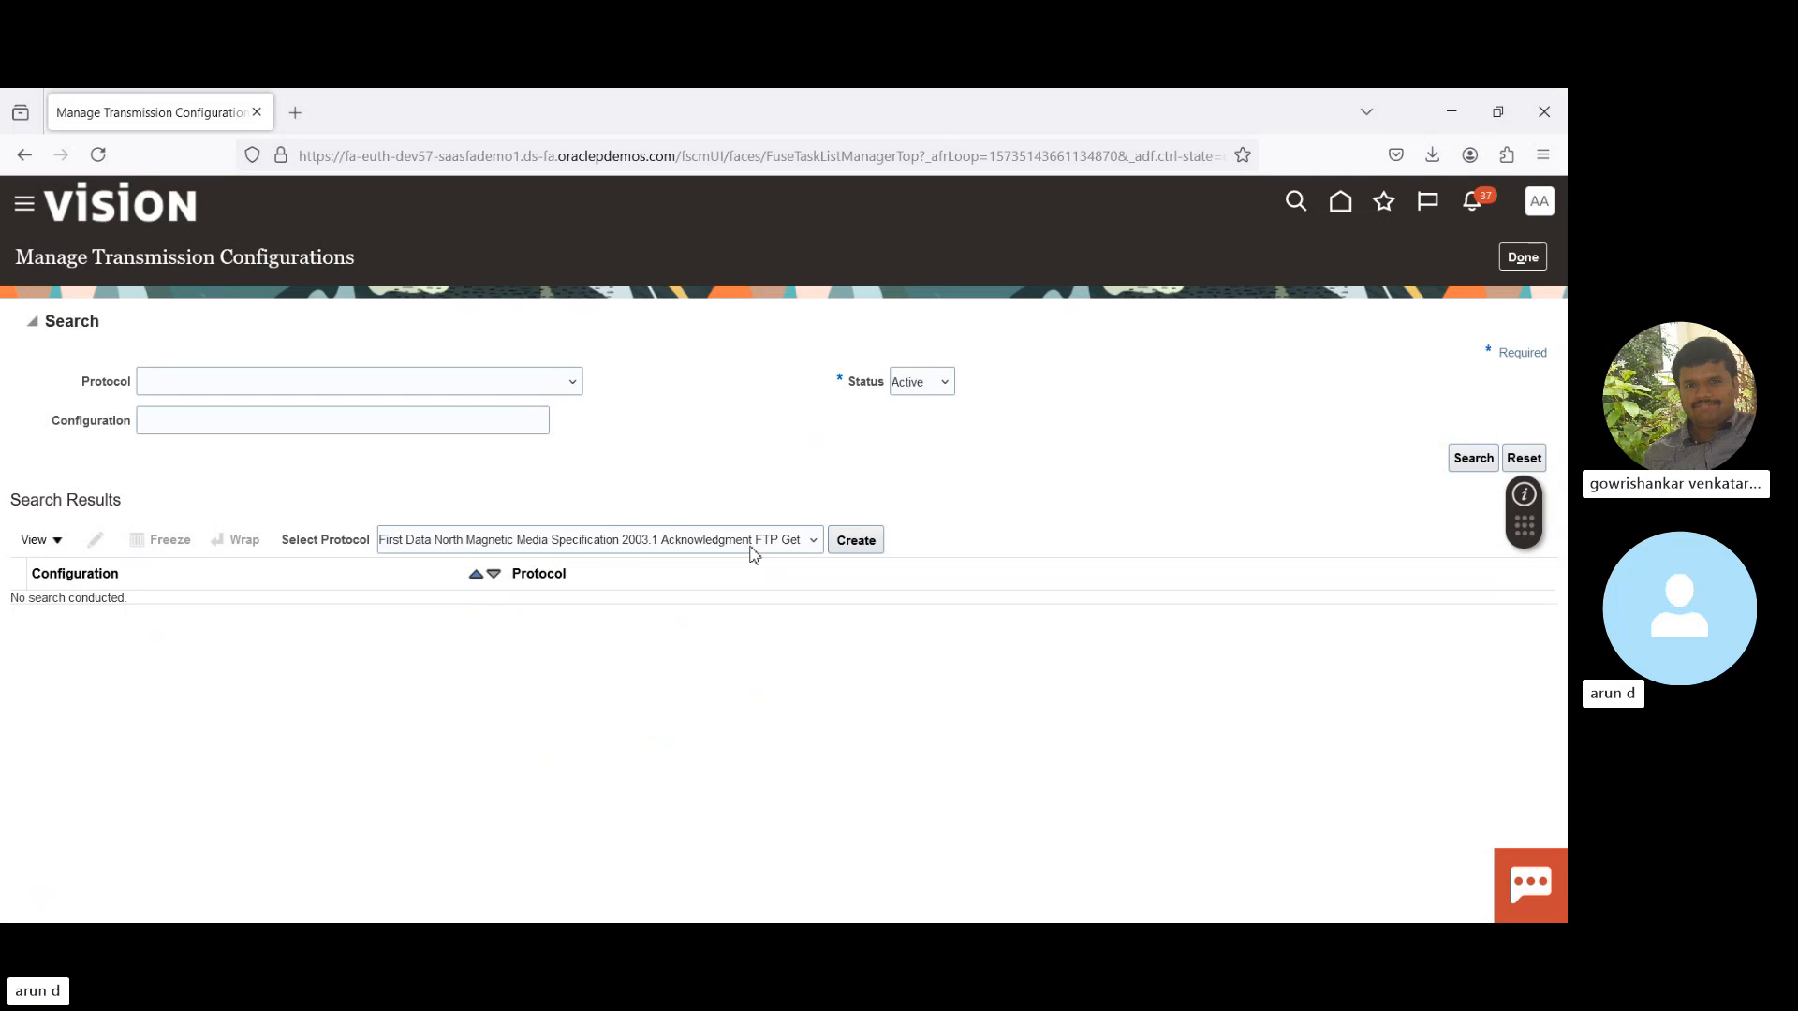
pyautogui.press('Up')
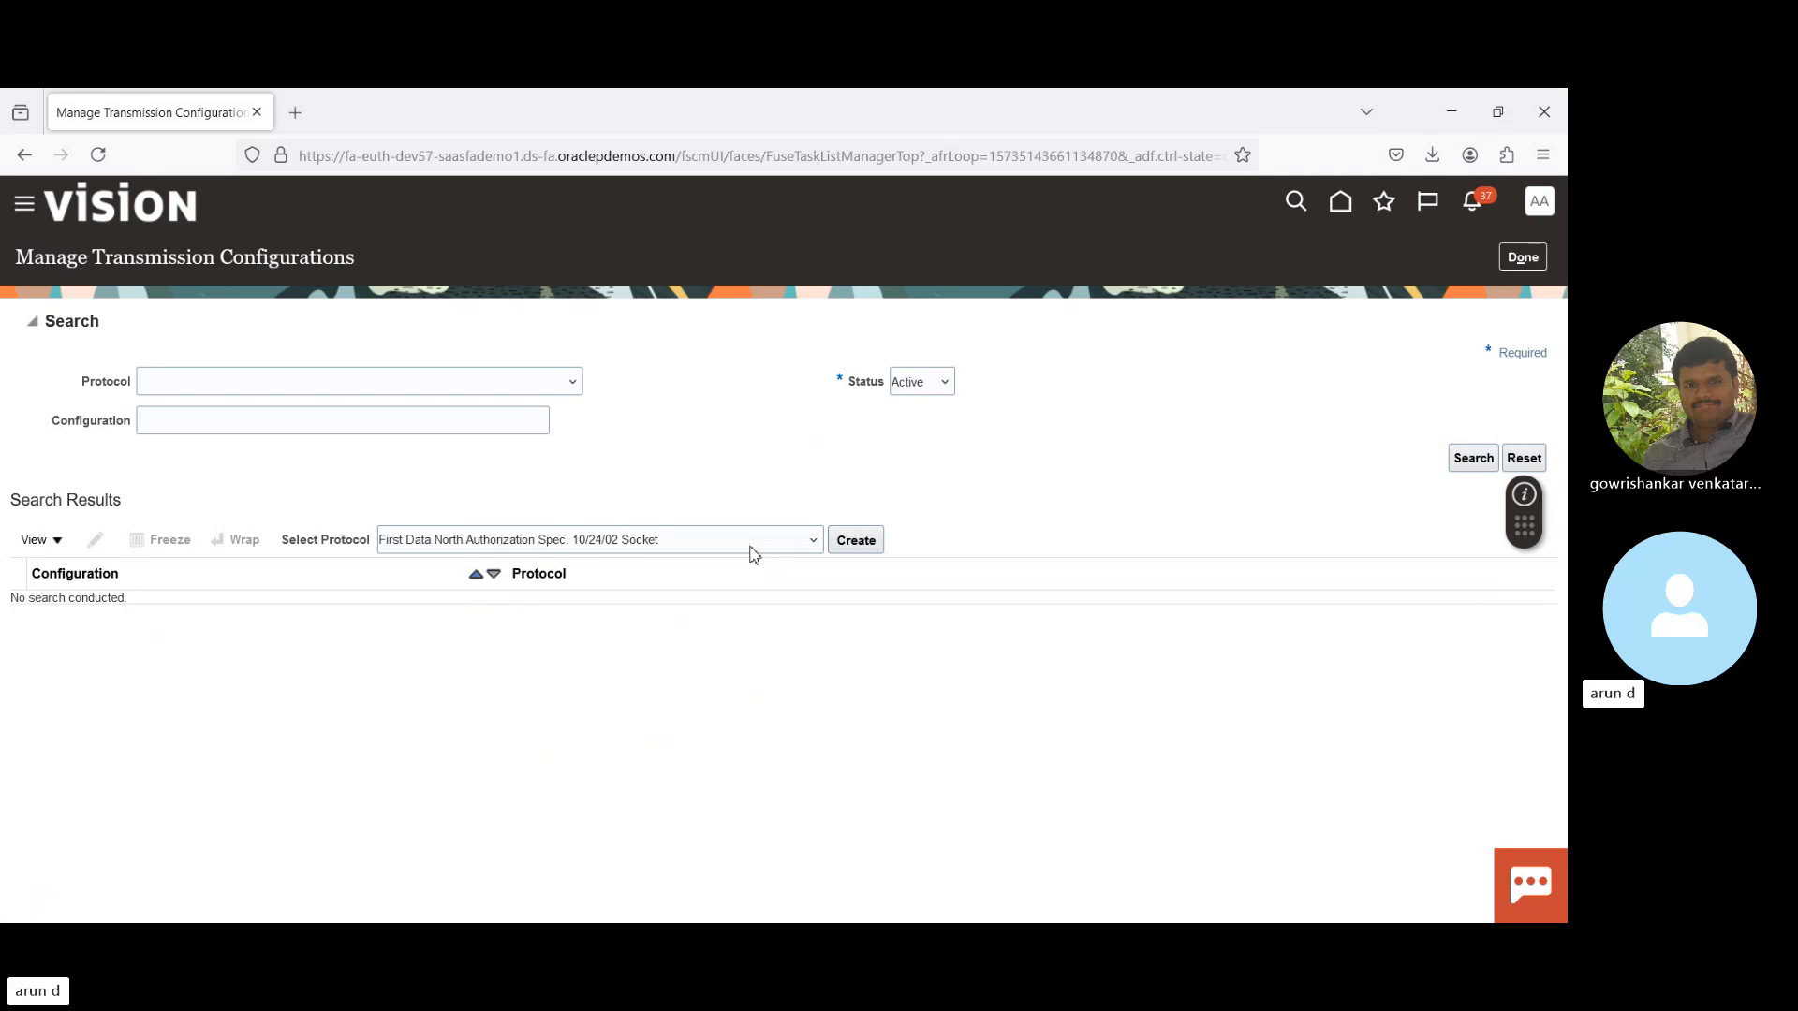
pyautogui.press('Up')
pyautogui.press('Up')
pyautogui.press('Up')
pyautogui.press('Up')
pyautogui.press('Up')
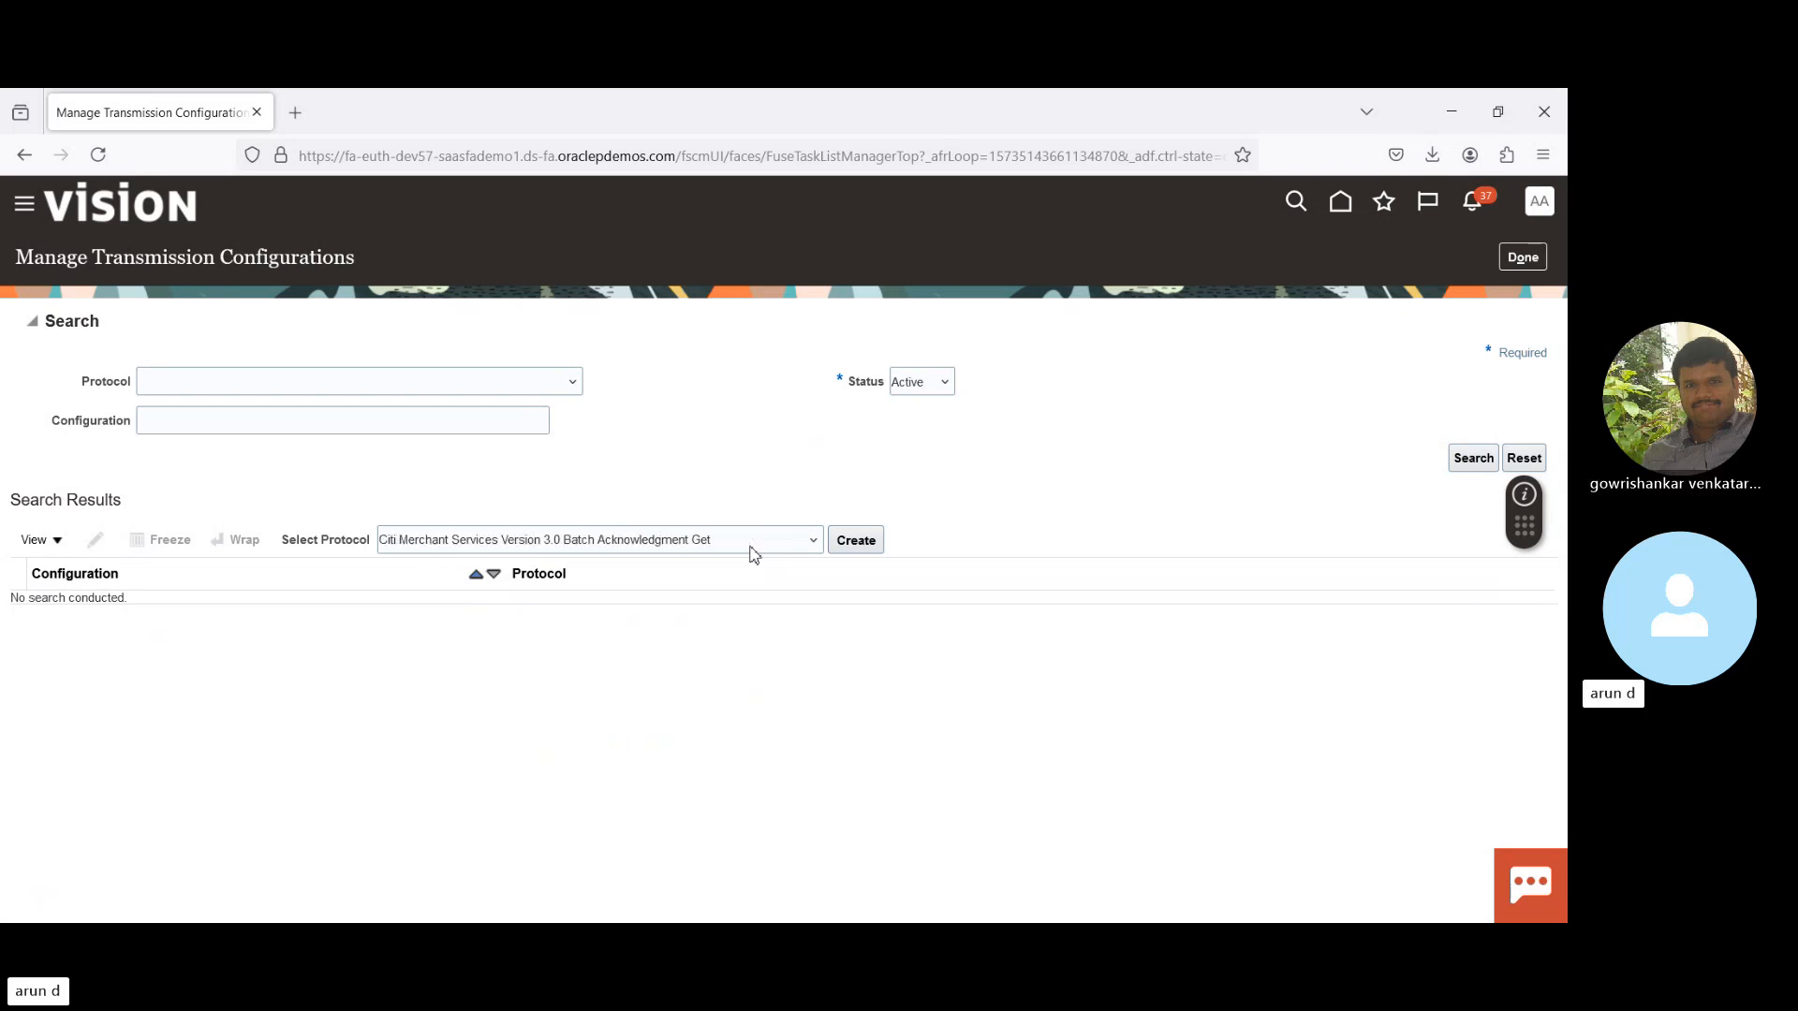
pyautogui.press('Down')
pyautogui.press('Down')
pyautogui.press('Down')
pyautogui.press('Down')
pyautogui.press('Down')
pyautogui.press('Down')
pyautogui.press('Down')
pyautogui.press('Down')
pyautogui.press('Down')
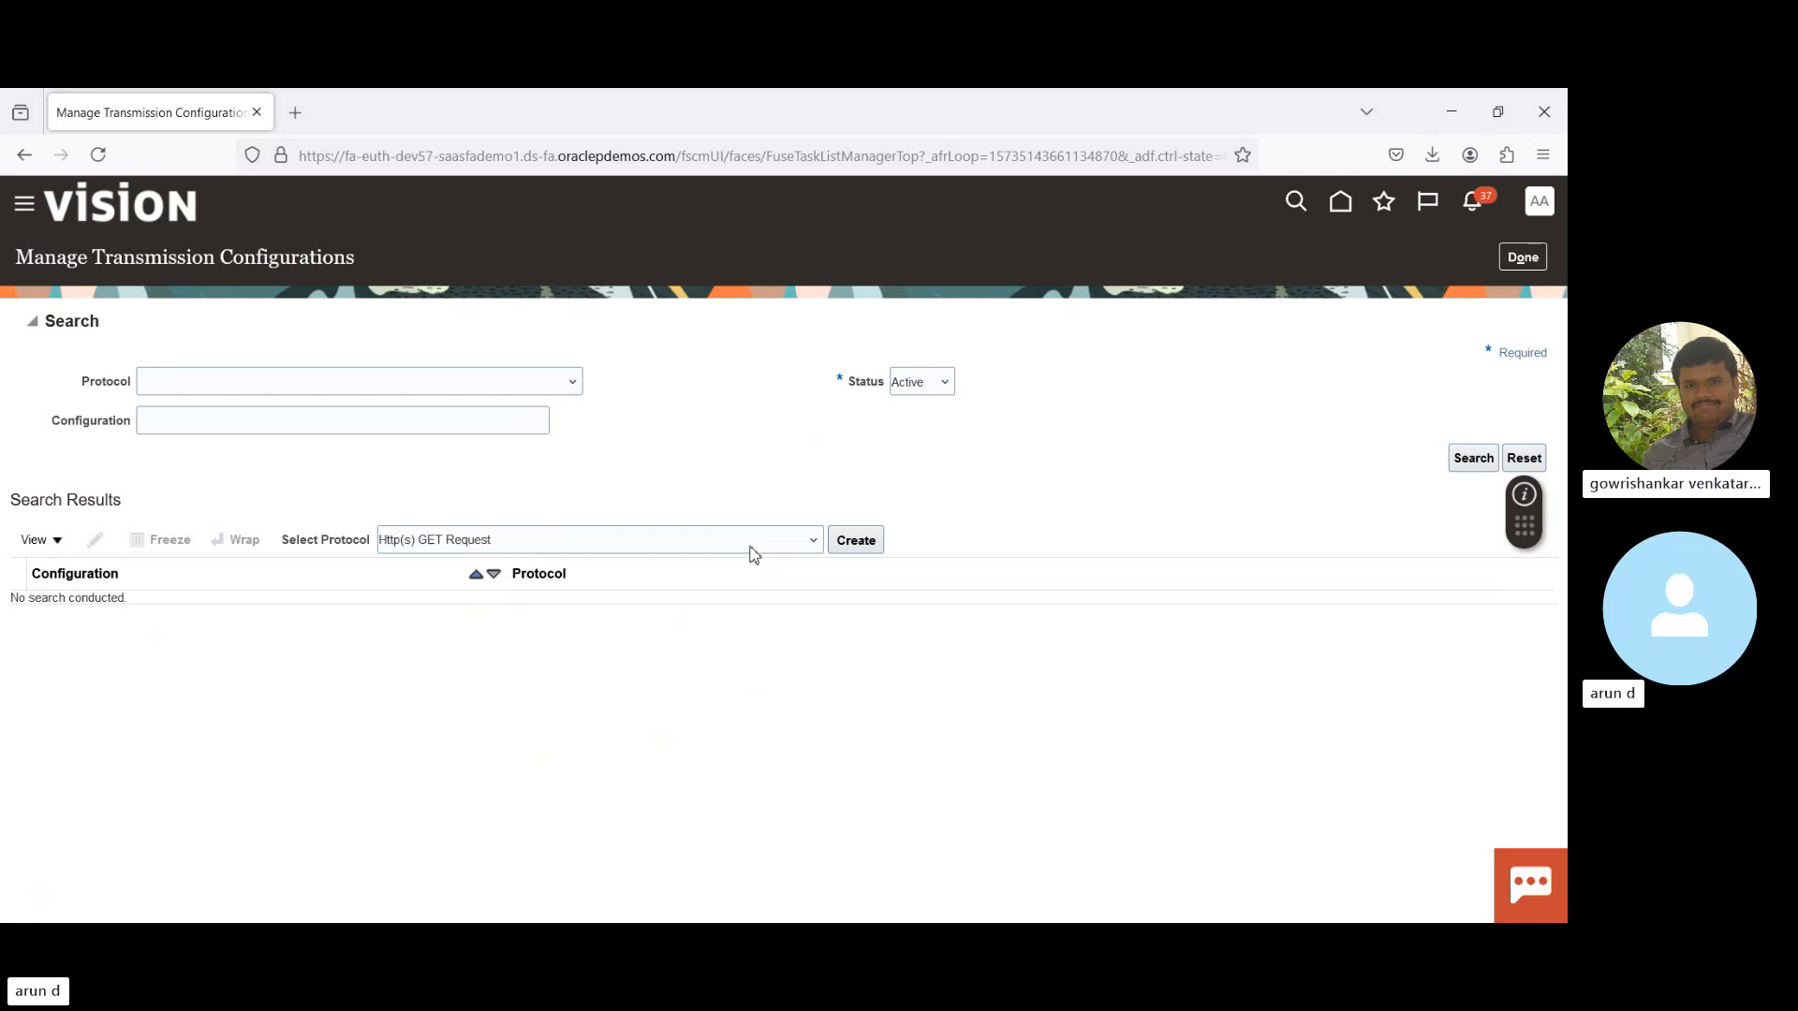
pyautogui.press('Down')
pyautogui.press('Down')
pyautogui.press('Down')
pyautogui.press('Down')
pyautogui.press('Down')
pyautogui.press('Down')
pyautogui.press('Down')
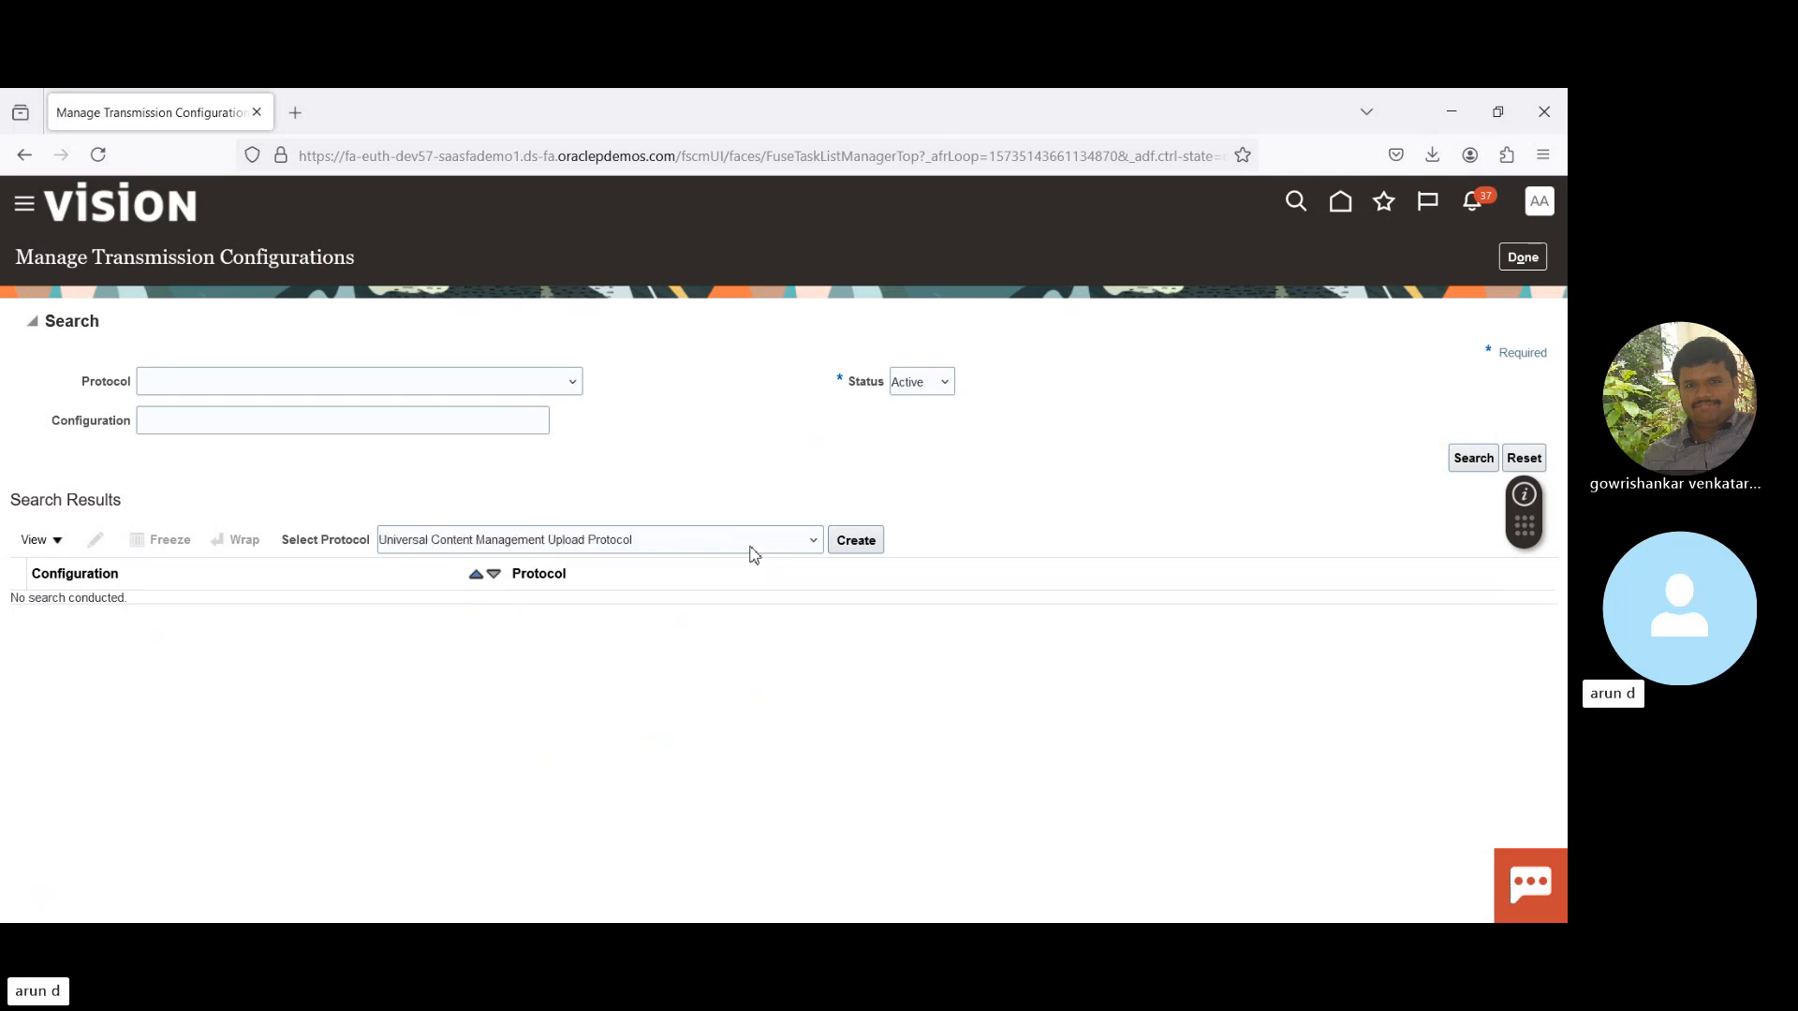
pyautogui.press('Up')
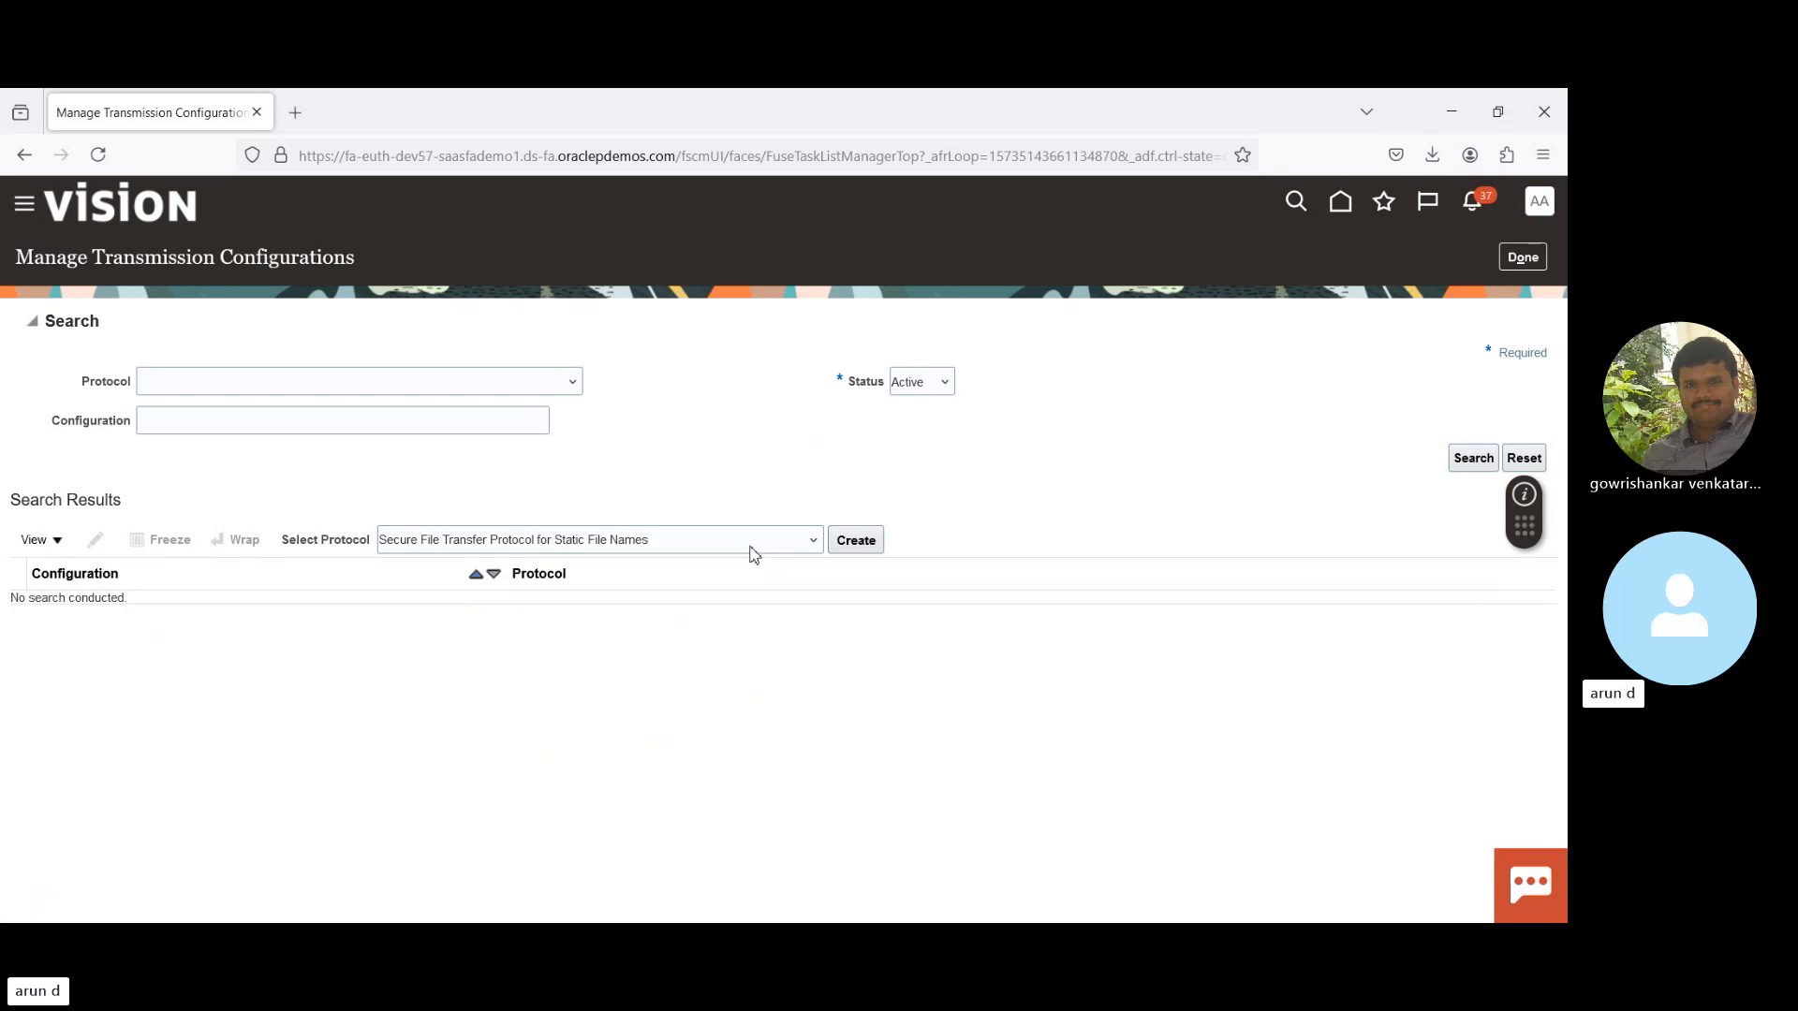
pyautogui.press('Return')
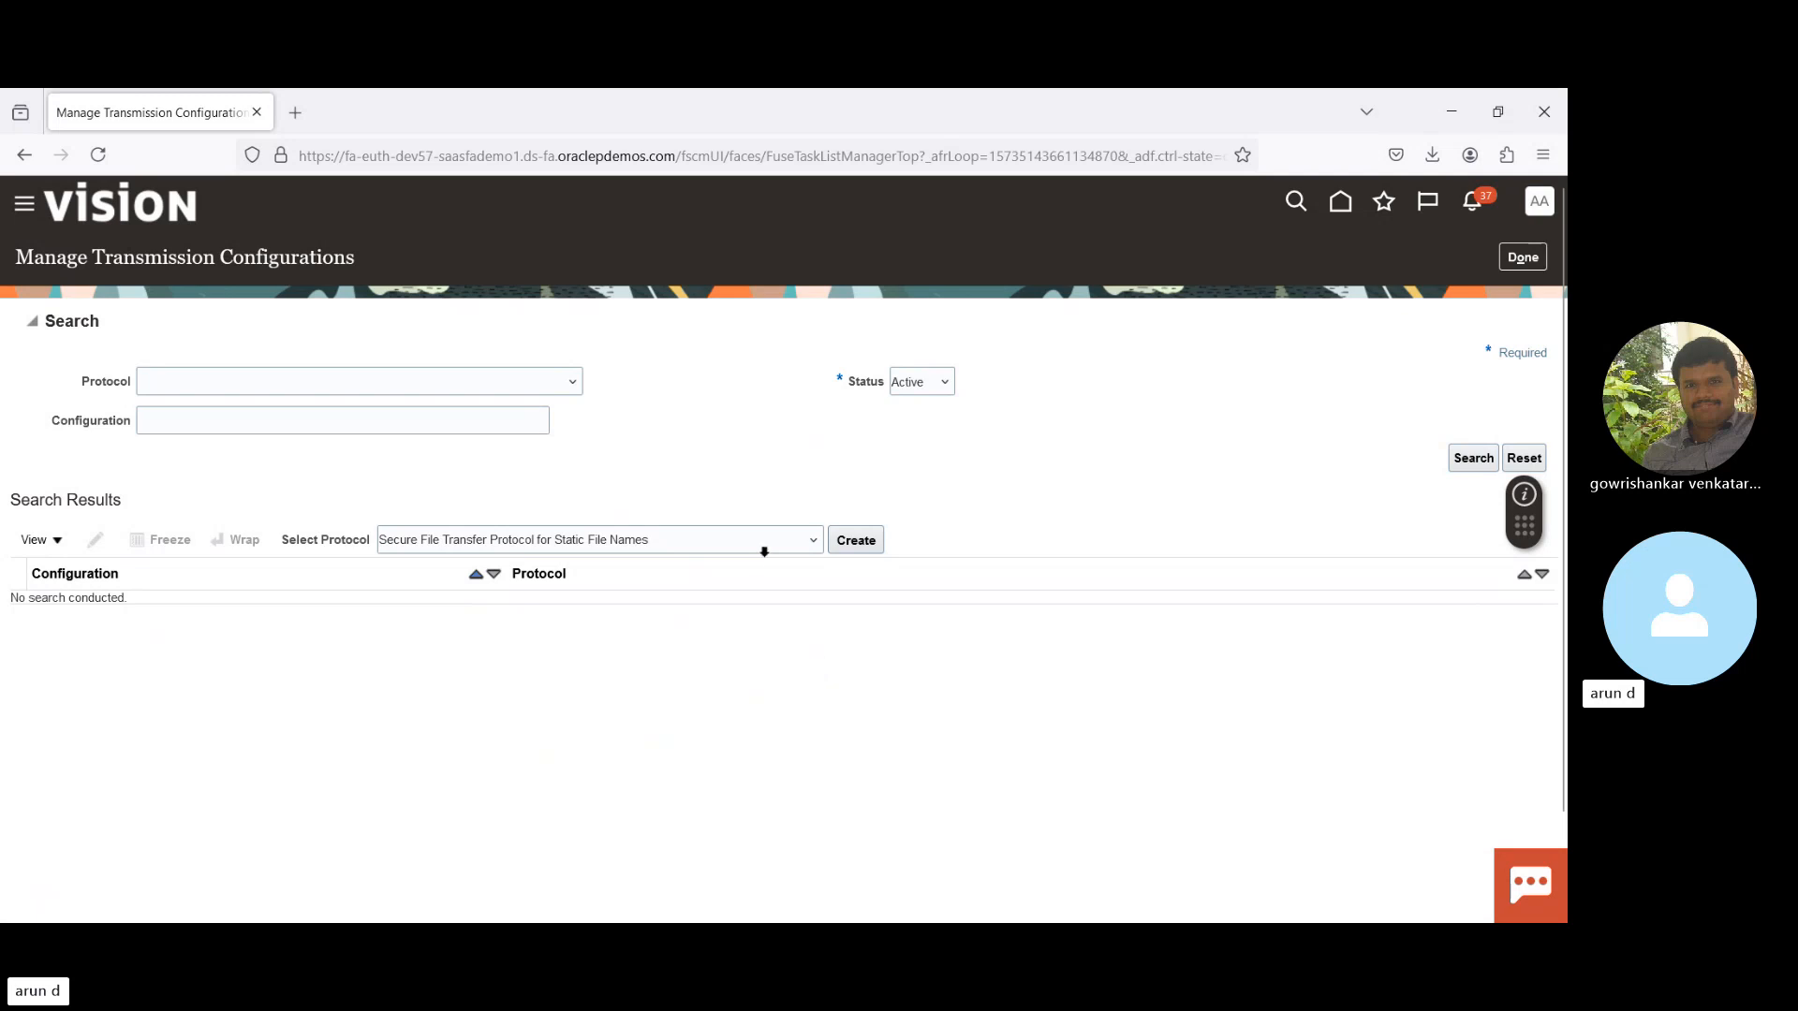
# - Create an SFTP static-file configuration, review parameters like FTP Server IP Address, then cancel it
pyautogui.click(859, 541)
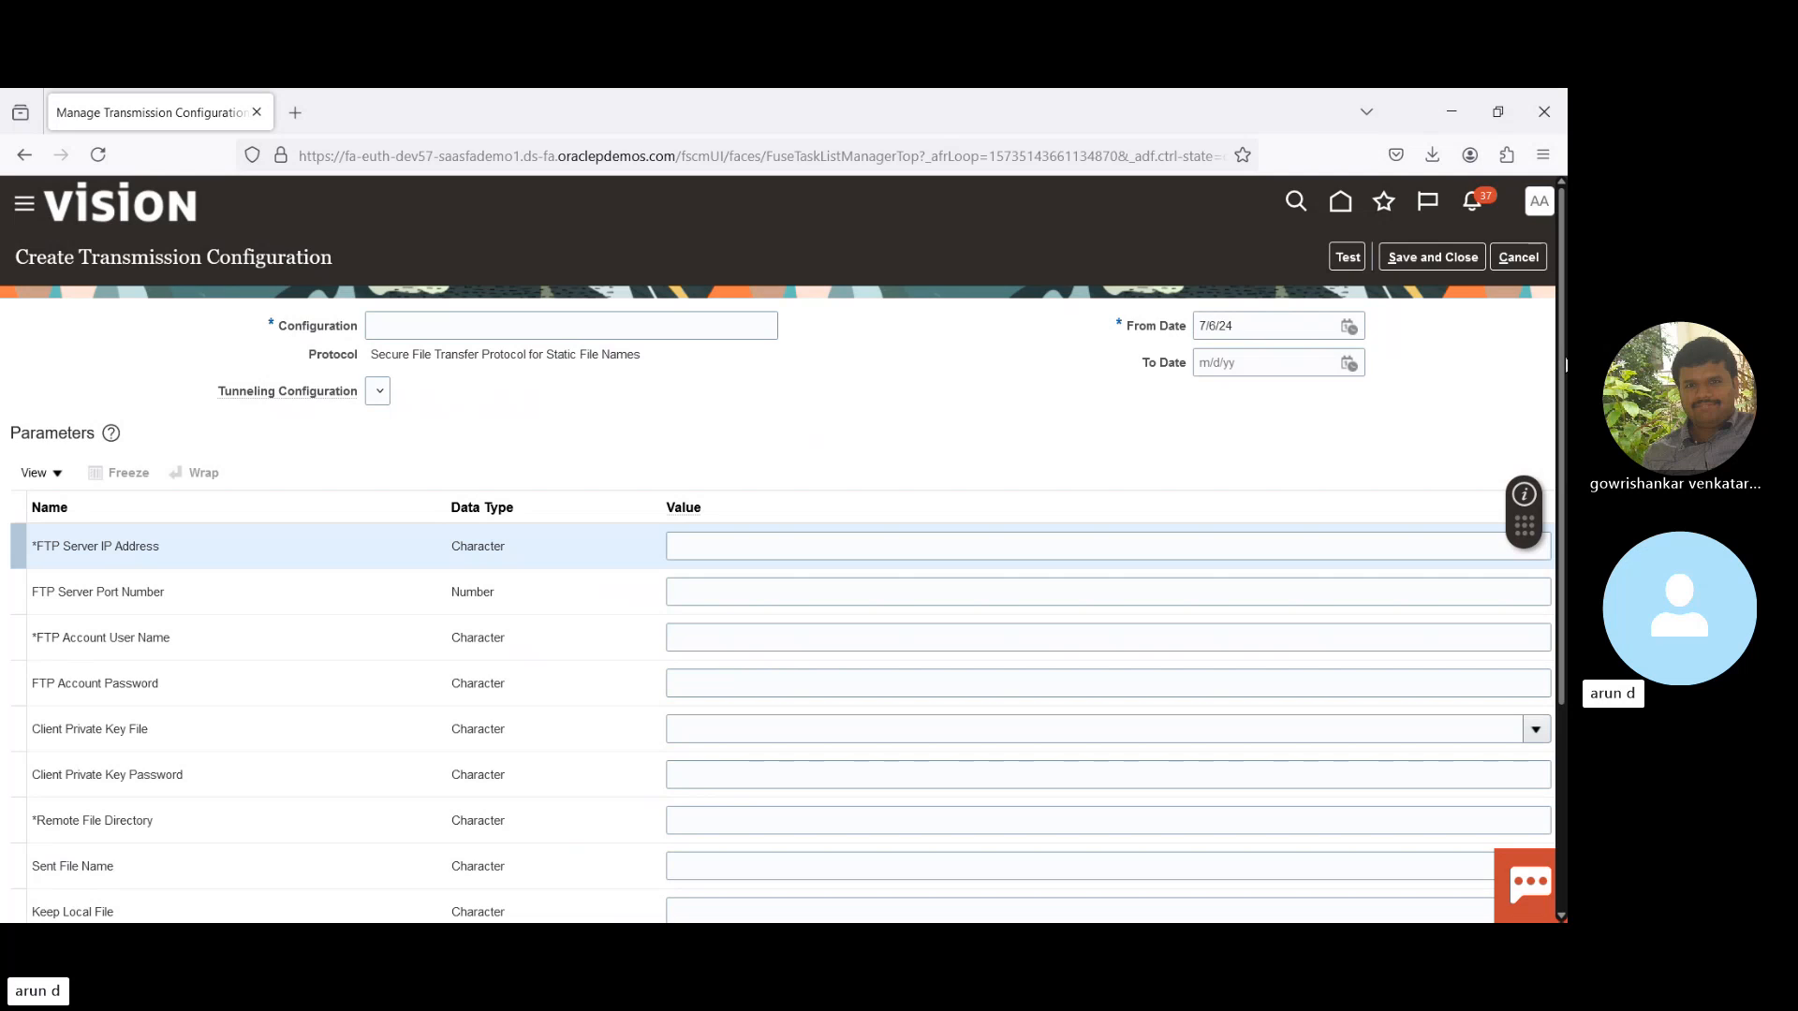
pyautogui.scroll(-1, 1563, 365)
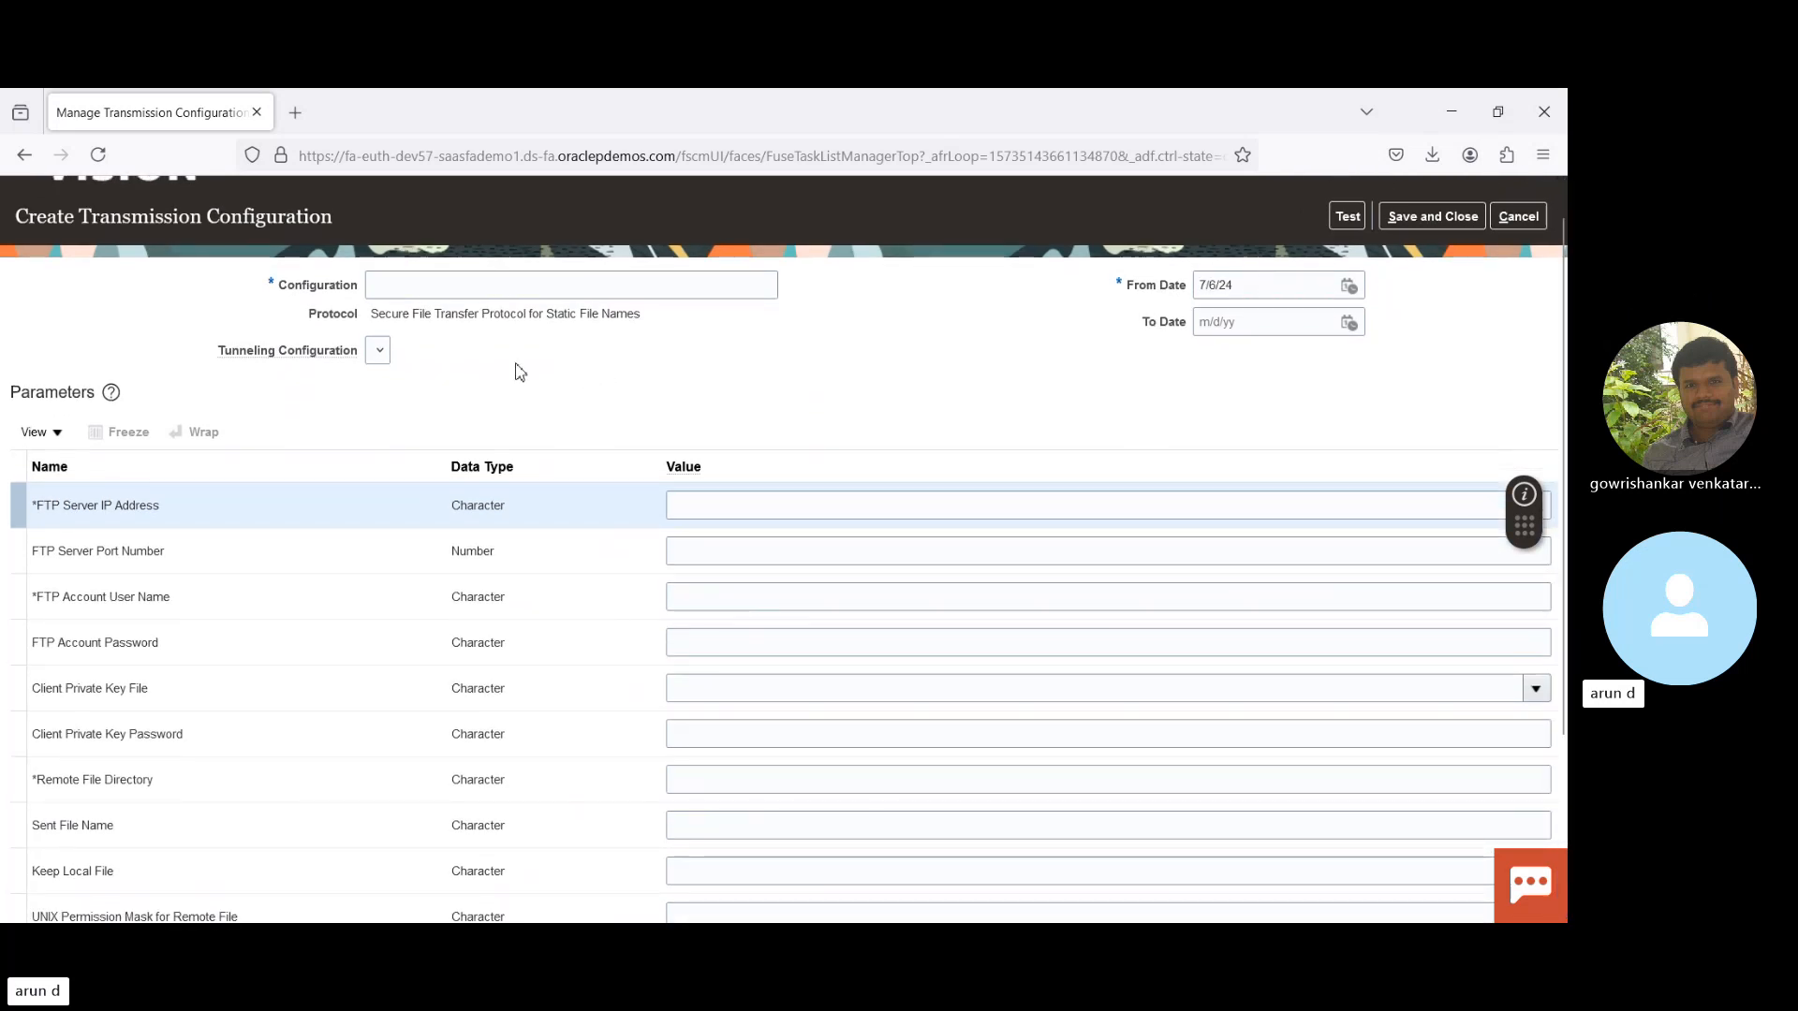
pyautogui.click(499, 289)
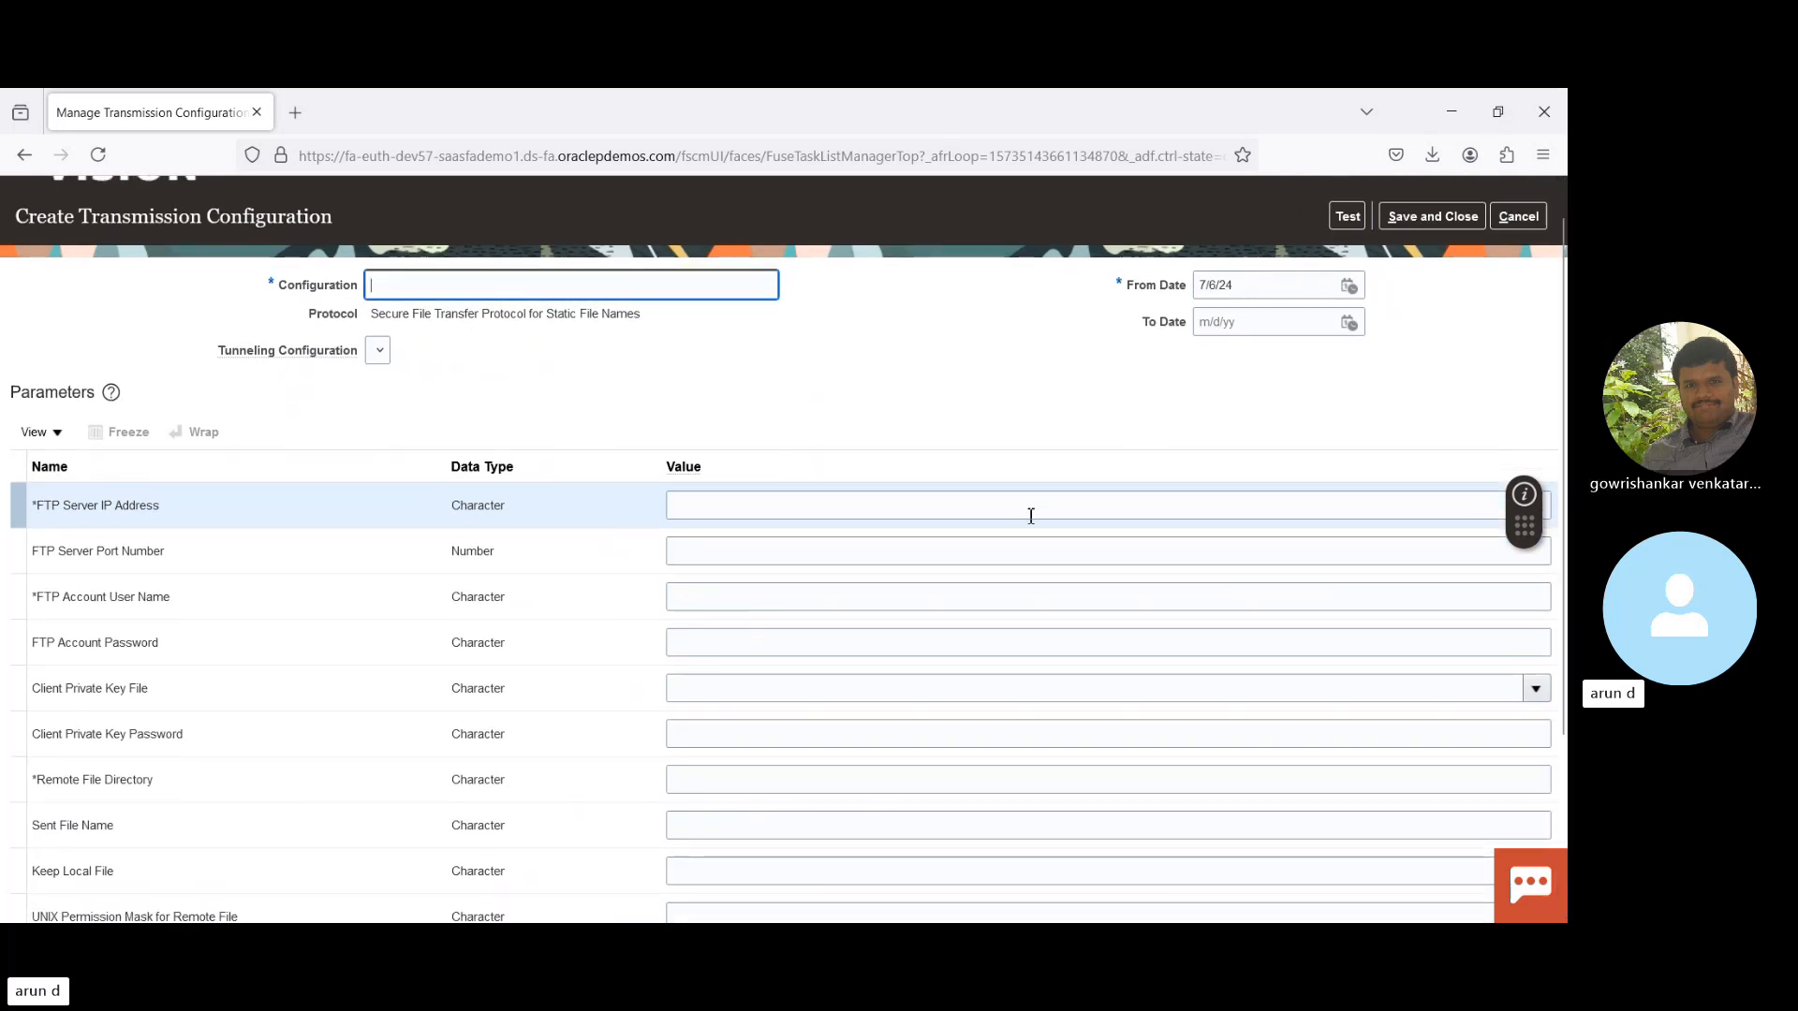
pyautogui.scroll(-3, 578, 473)
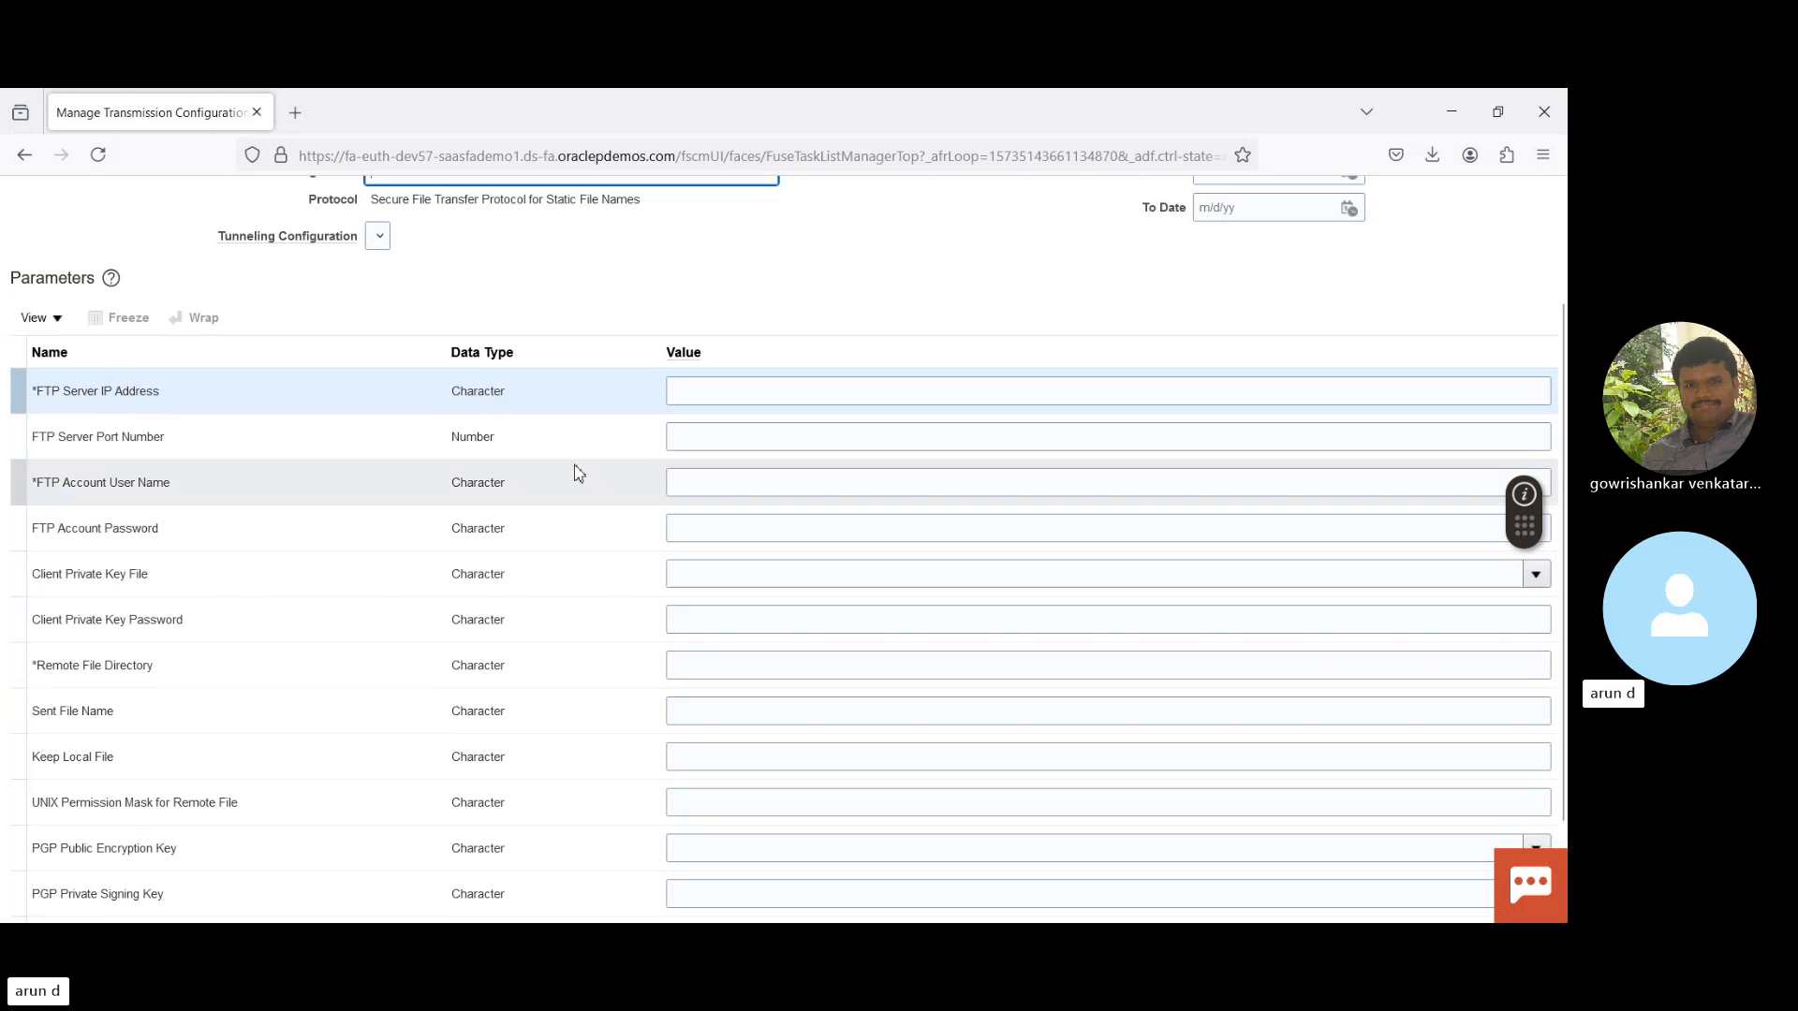
pyautogui.tripleClick(87, 393)
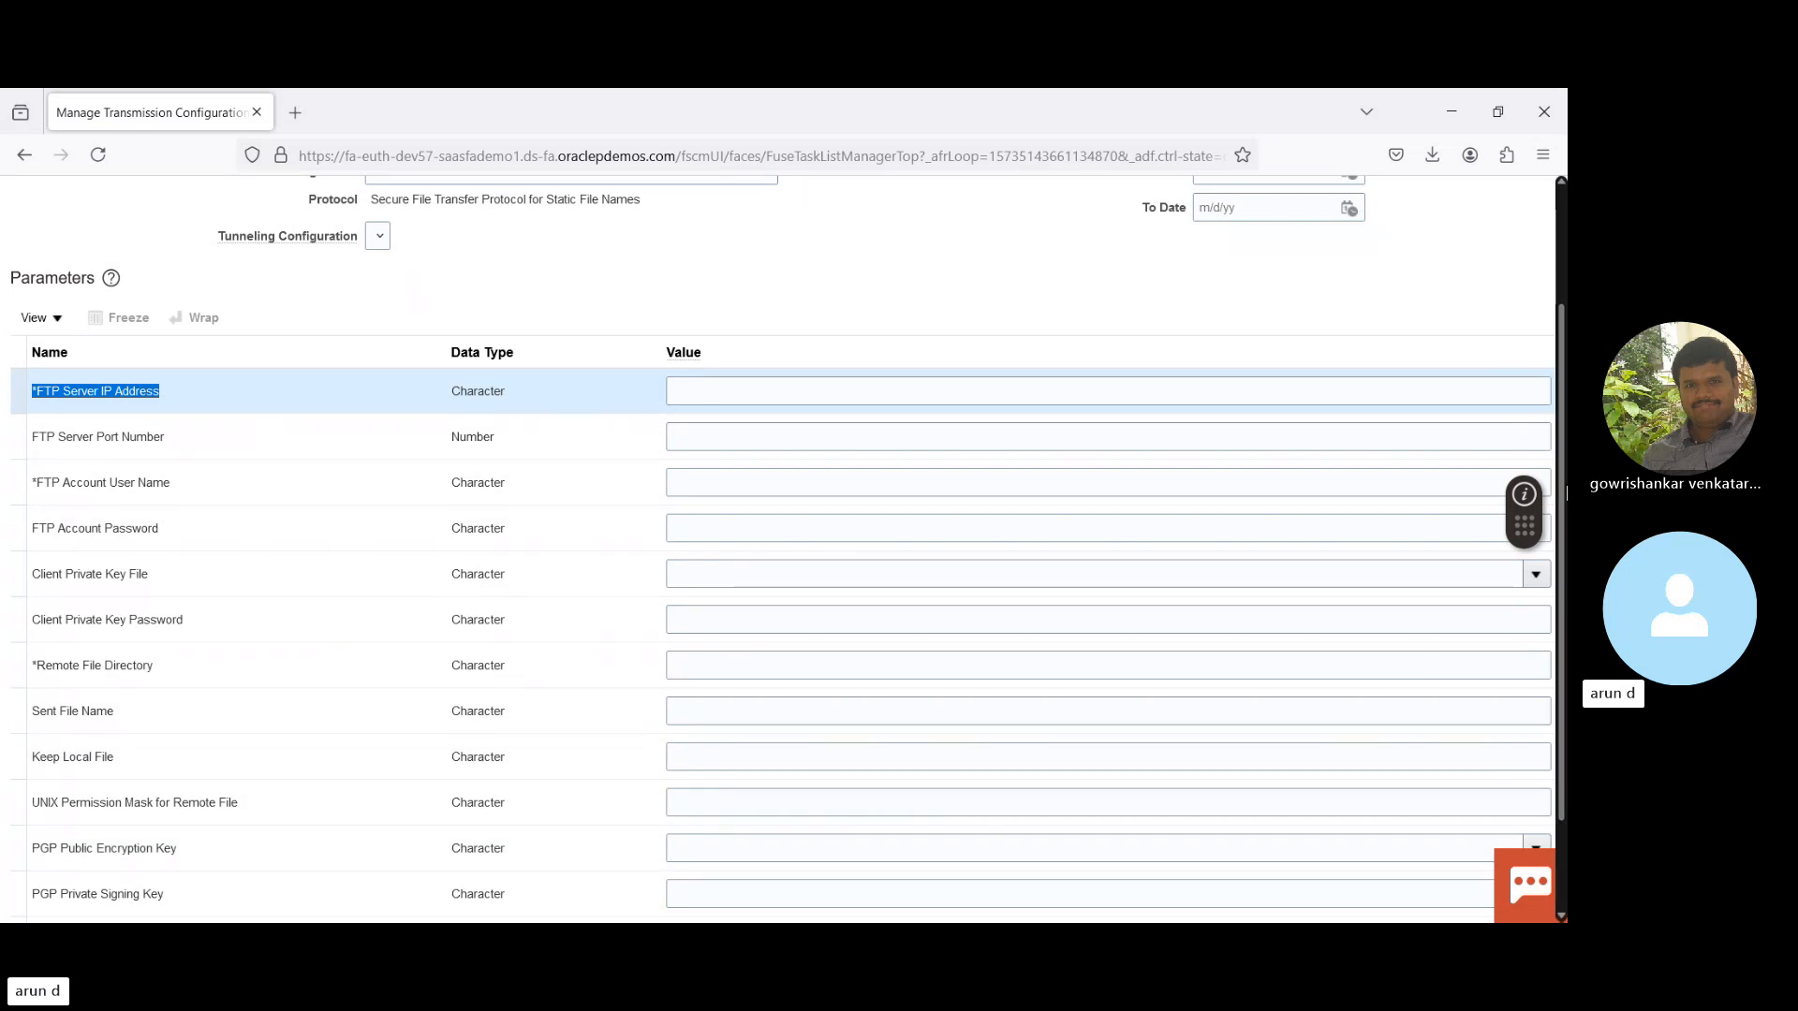
pyautogui.scroll(2, 777, 548)
pyautogui.scroll(1, 777, 548)
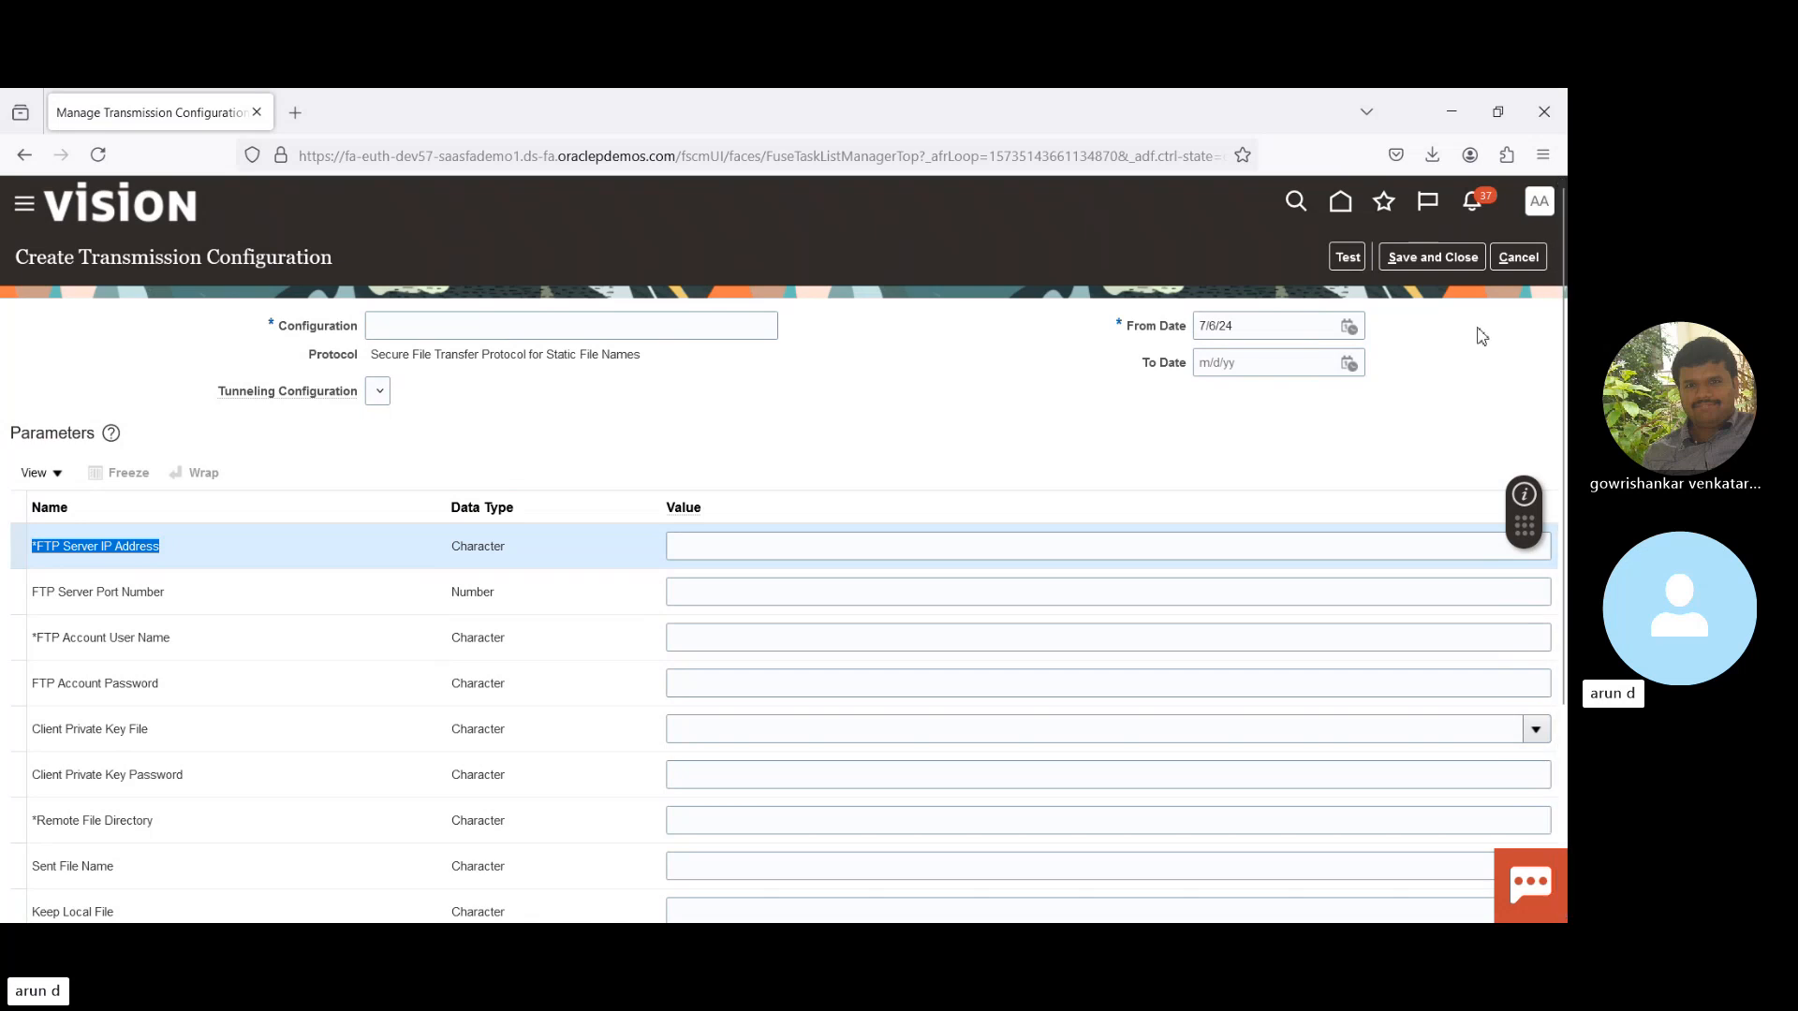
pyautogui.click(1510, 260)
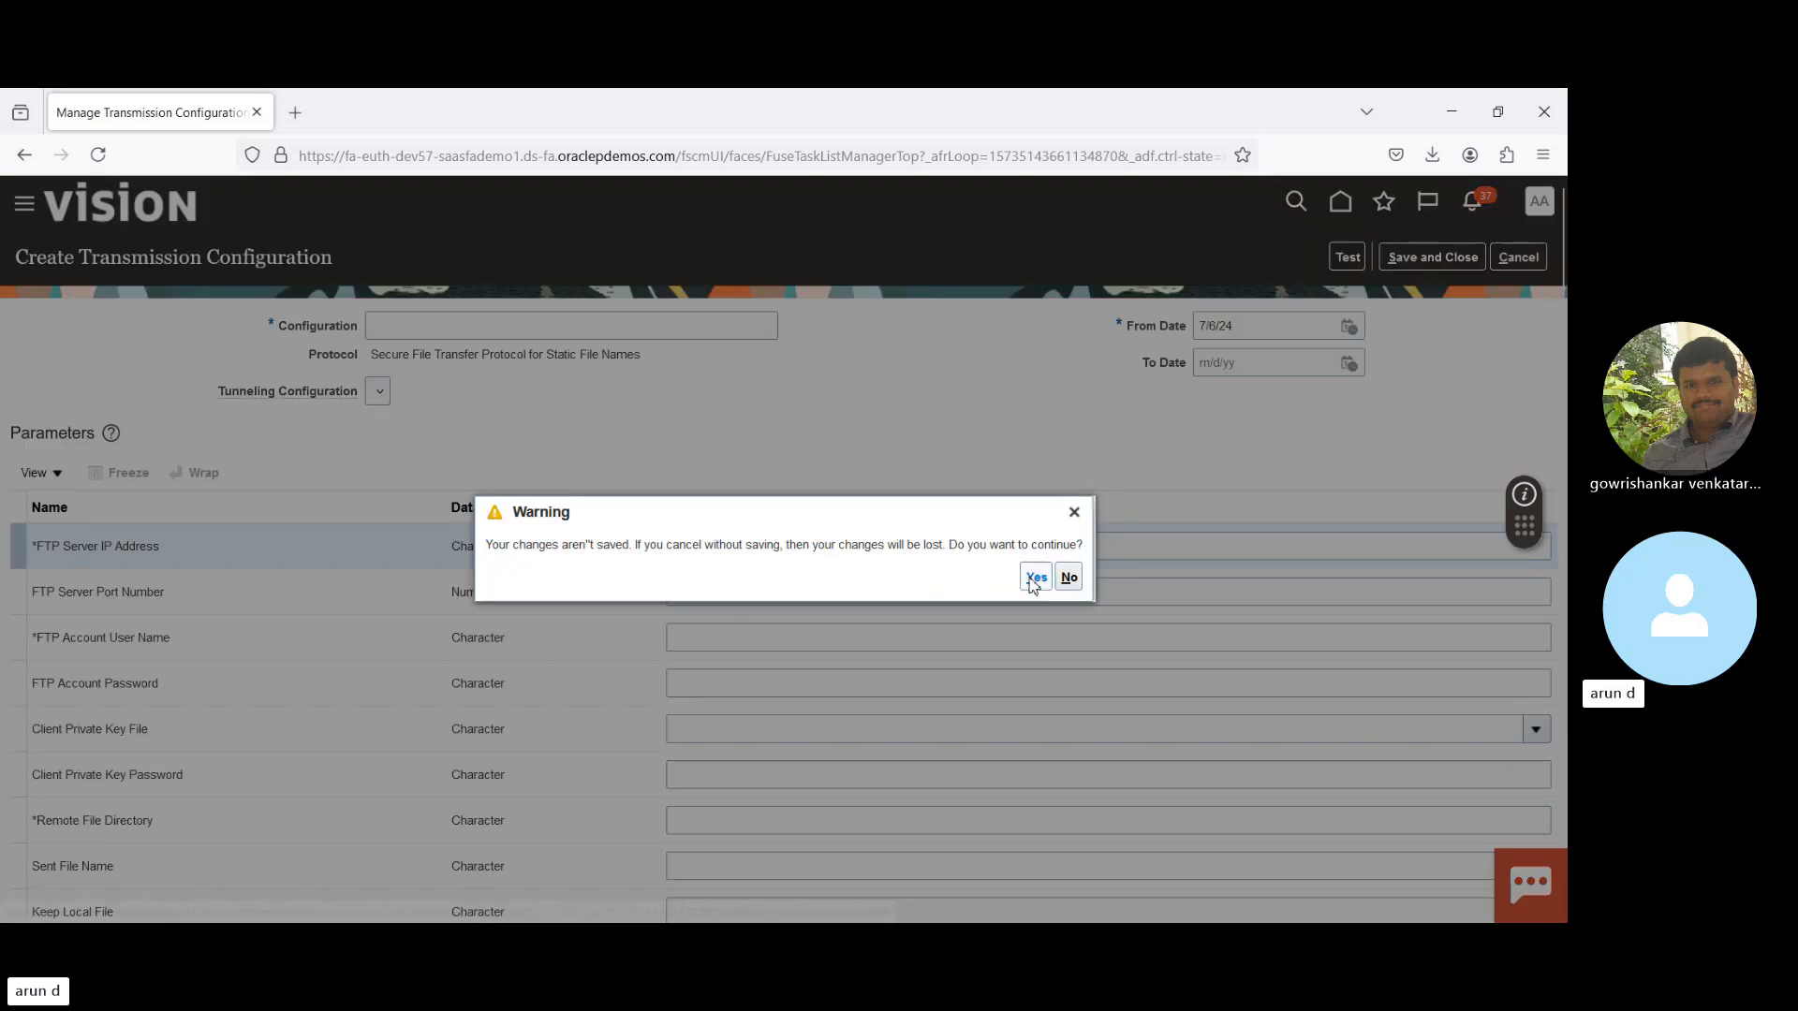
# - Discard the transmission configuration, open Manage Payment Systems, and start a new payment system
pyautogui.click(1034, 577)
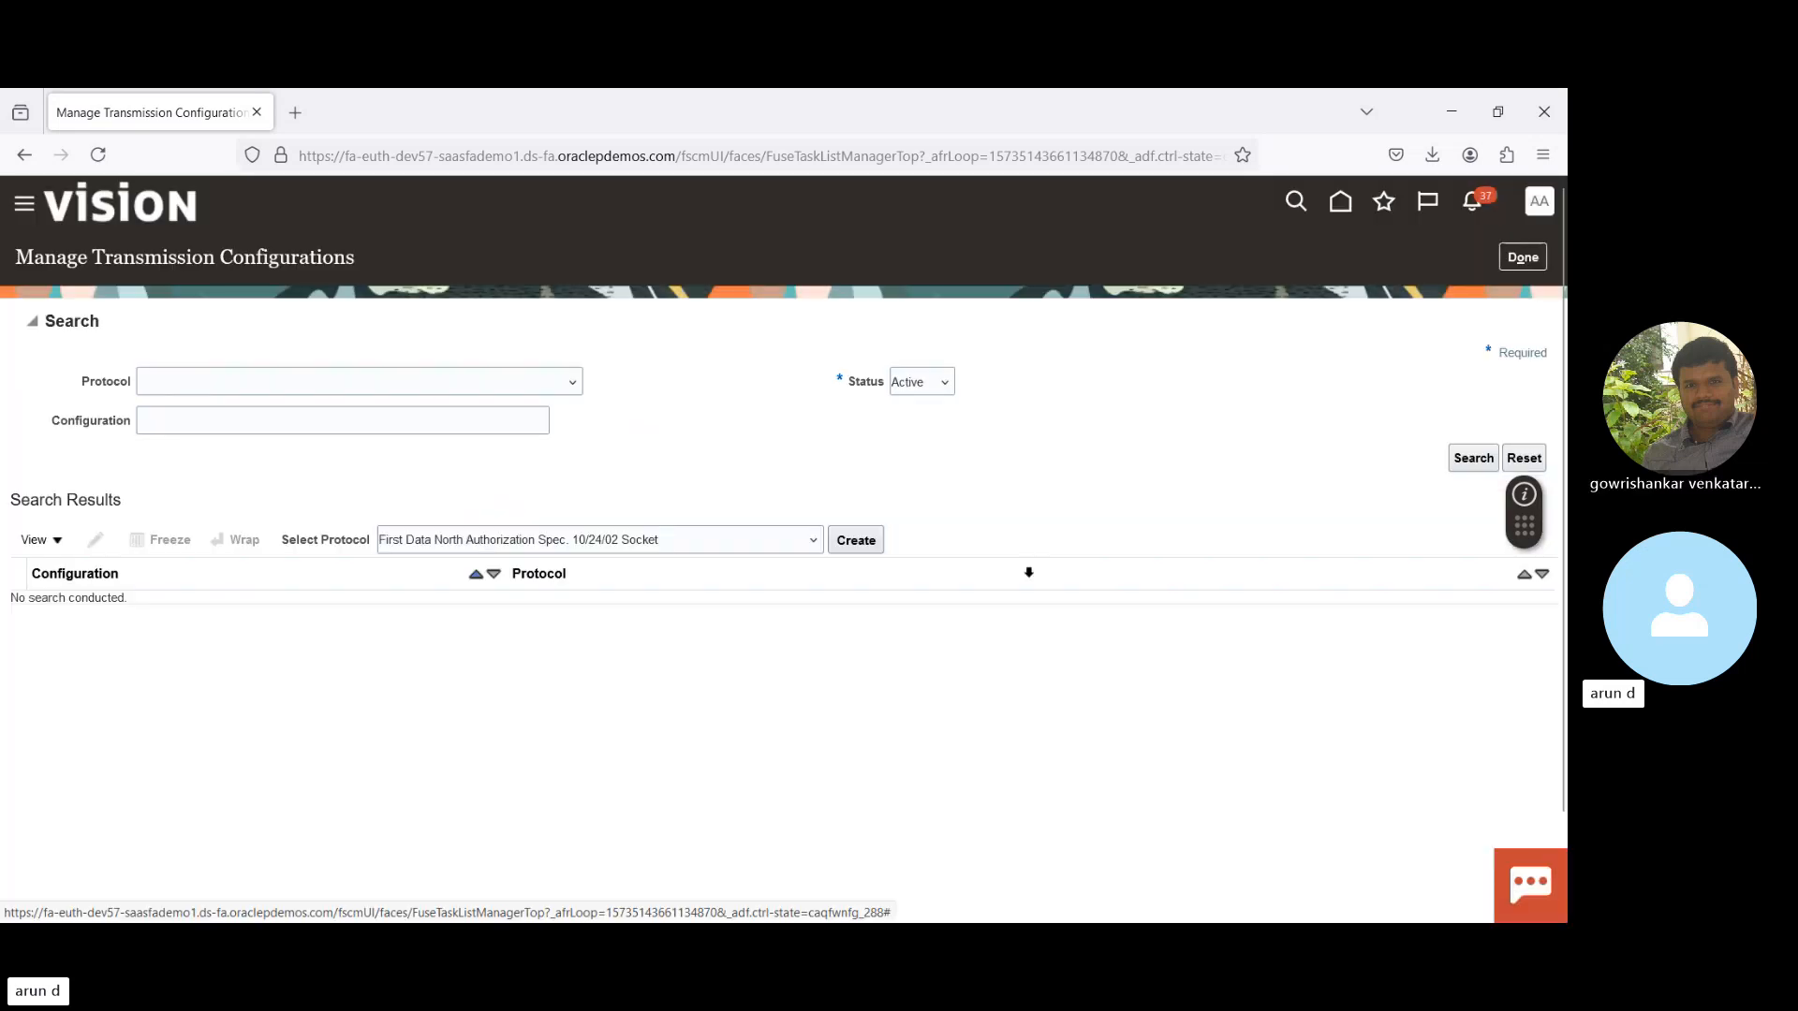
pyautogui.click(1522, 258)
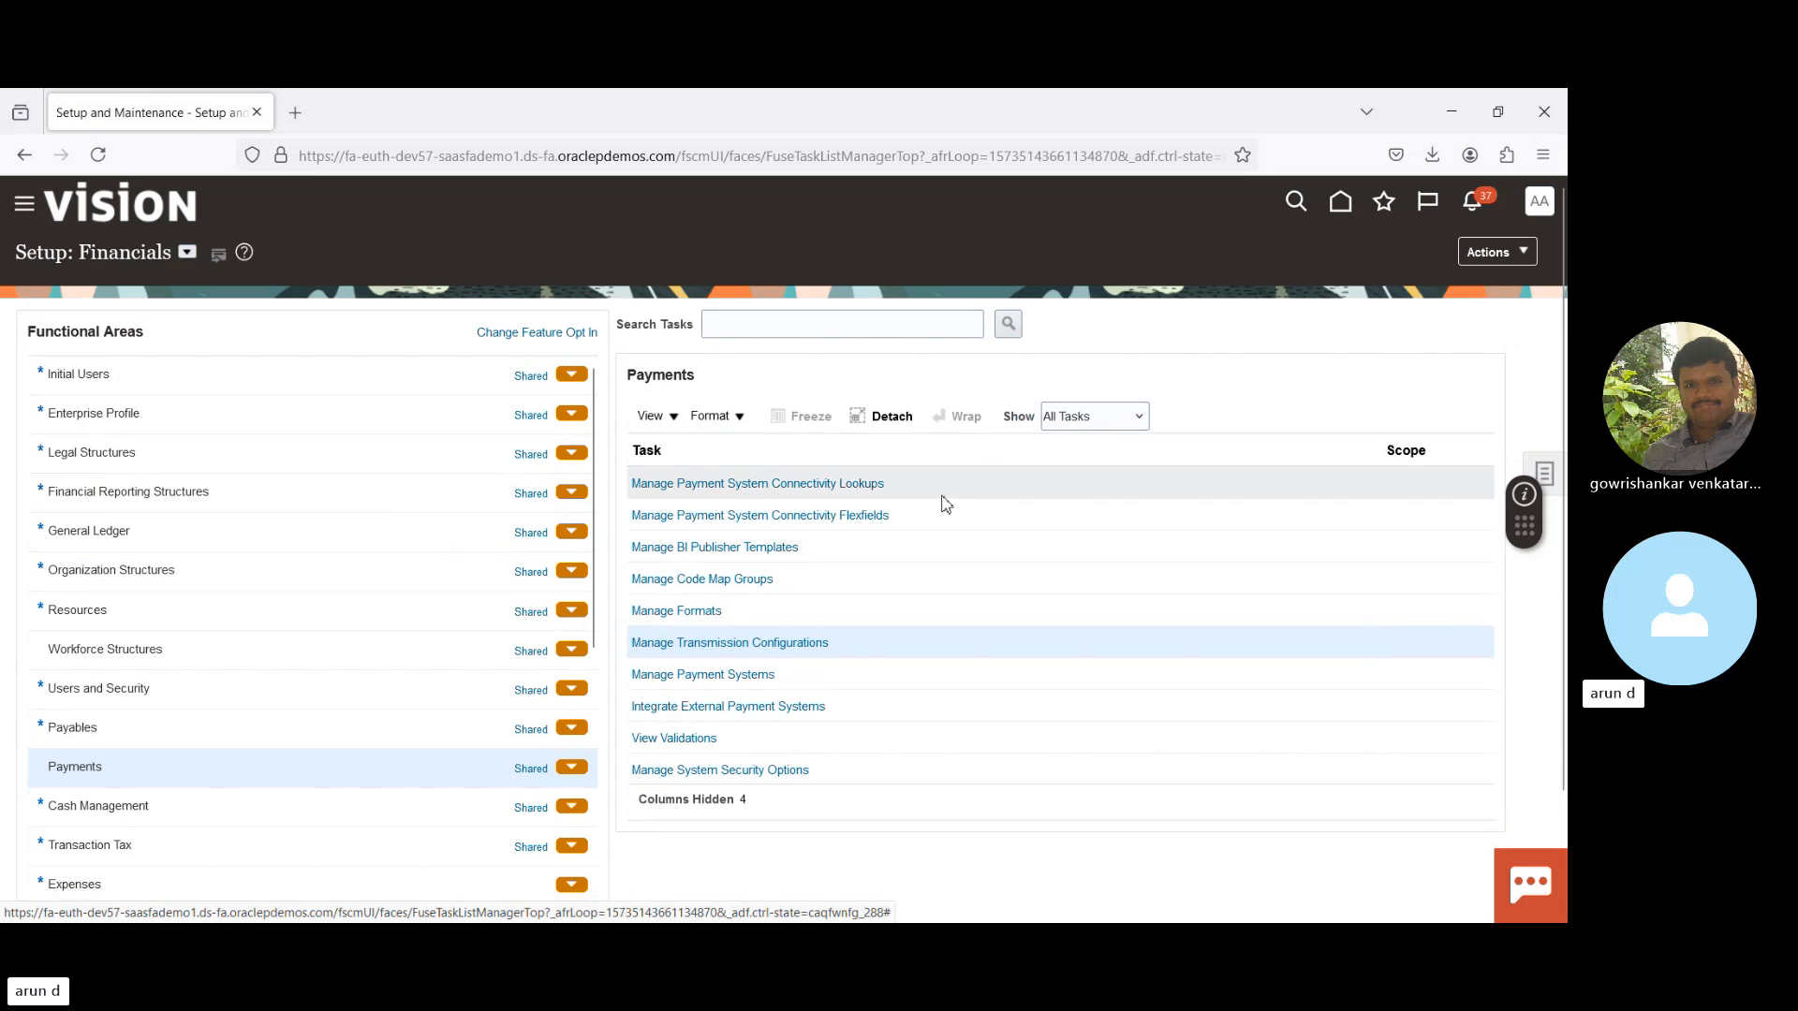
pyautogui.click(715, 674)
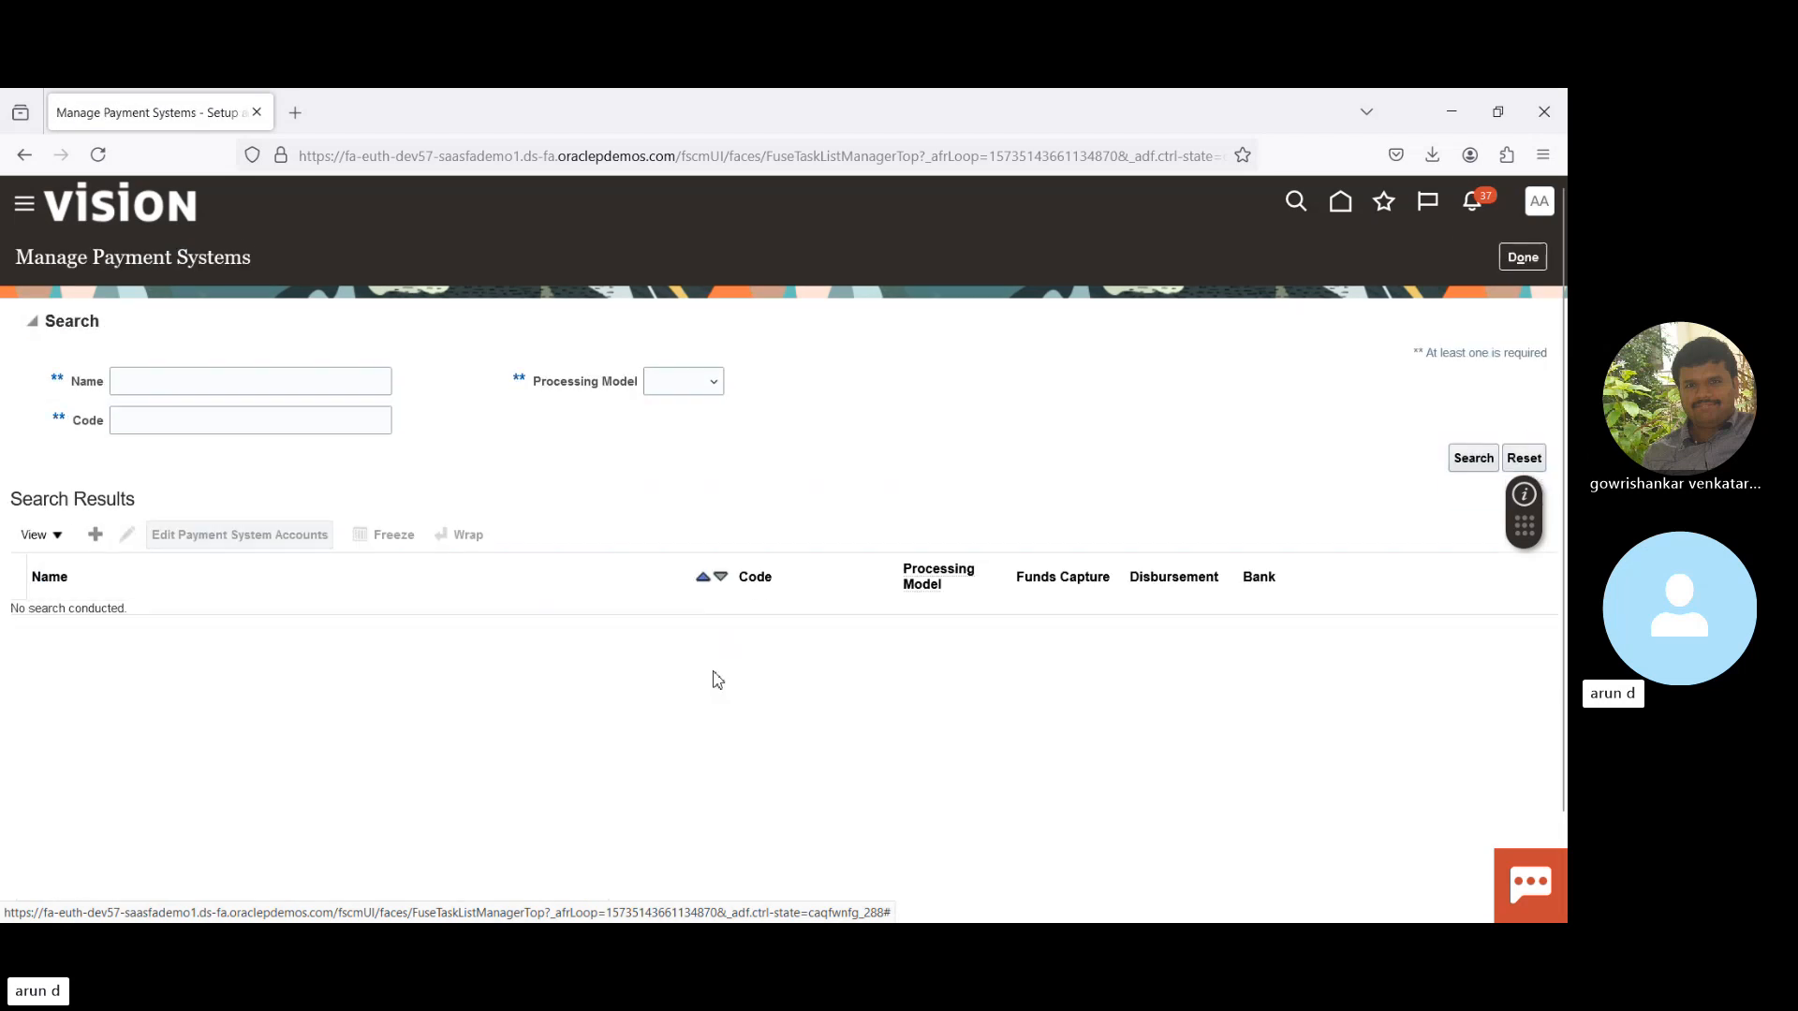
pyautogui.click(96, 537)
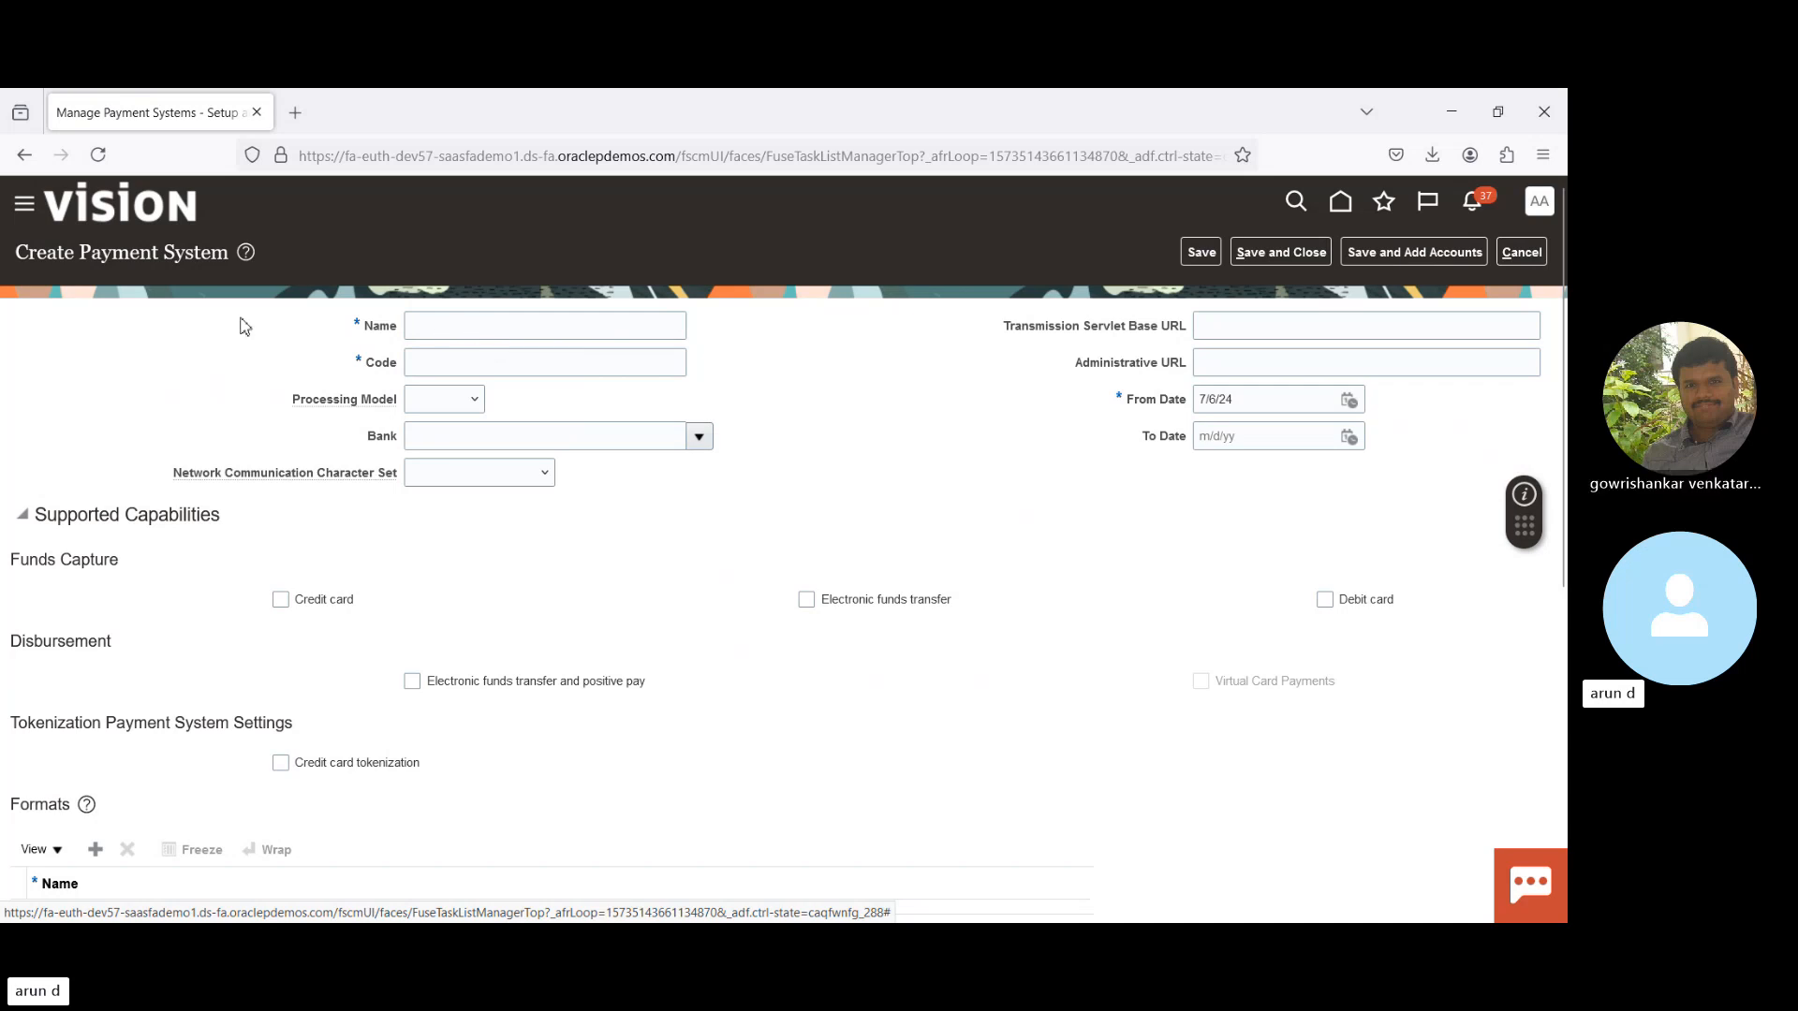
# - Focus the Name field, then check 'Electronic funds transfer and positive pay' under Disbursement
pyautogui.click(457, 326)
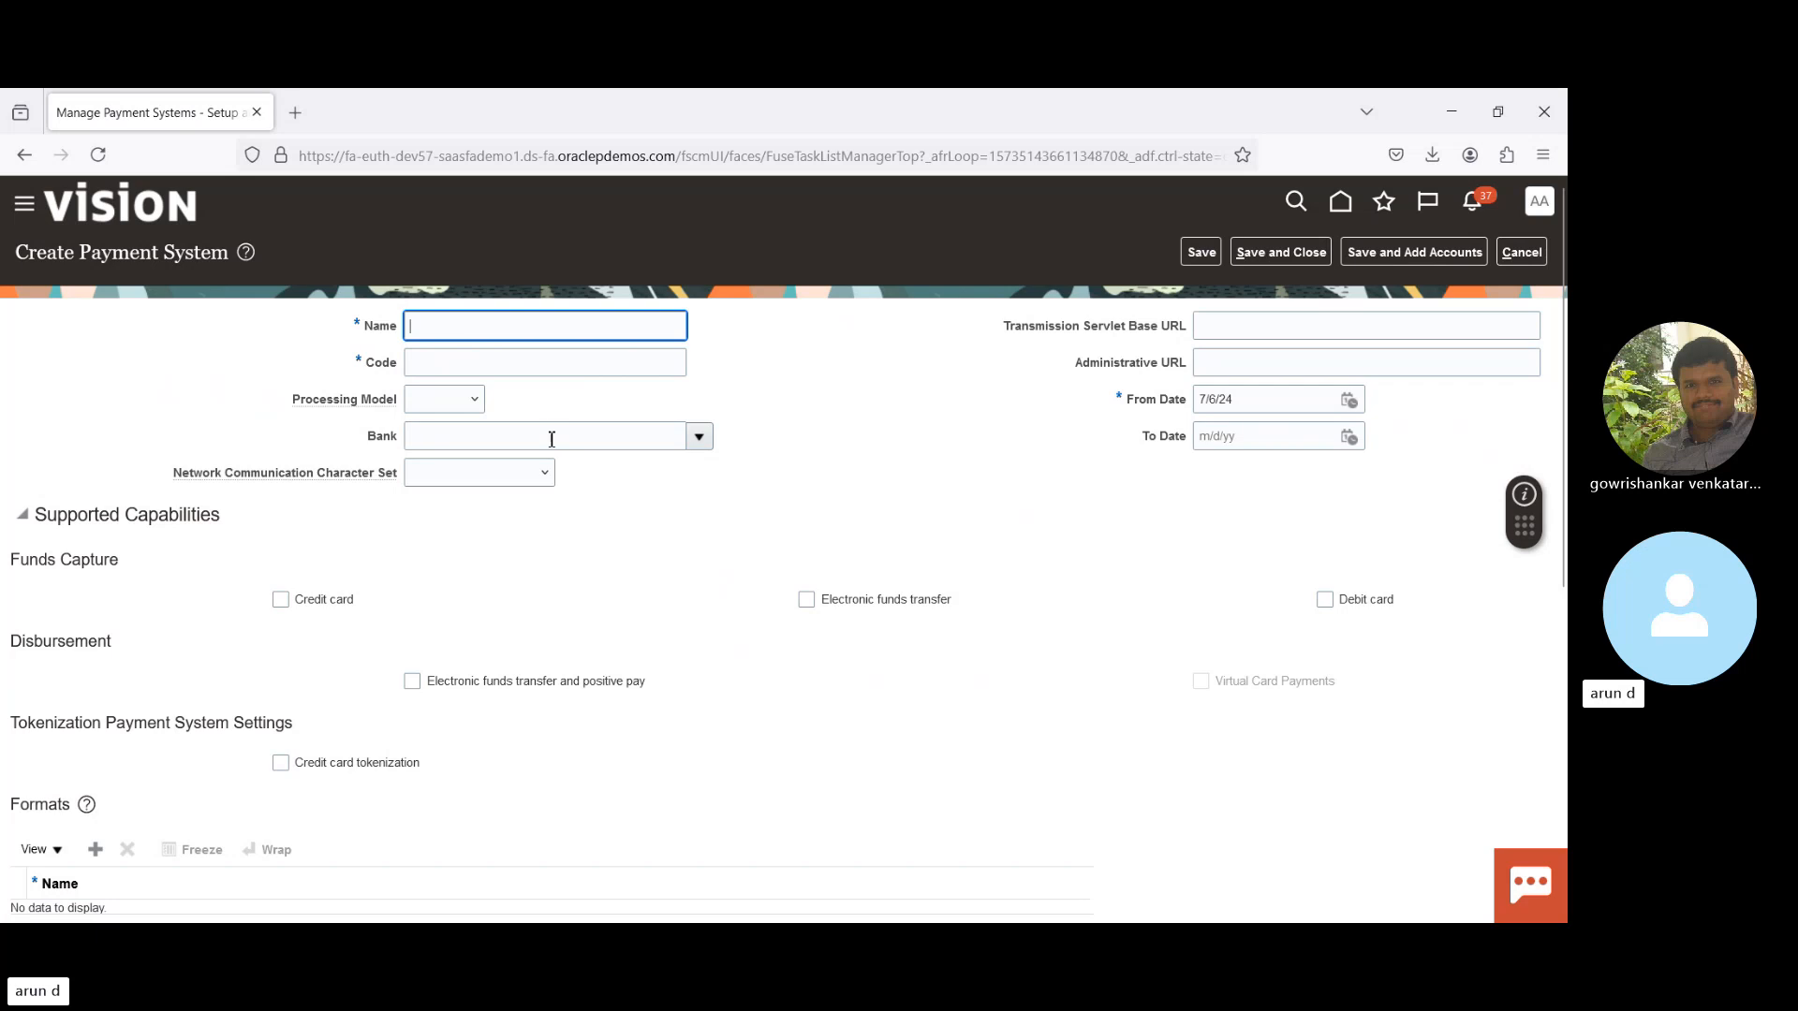
pyautogui.click(455, 398)
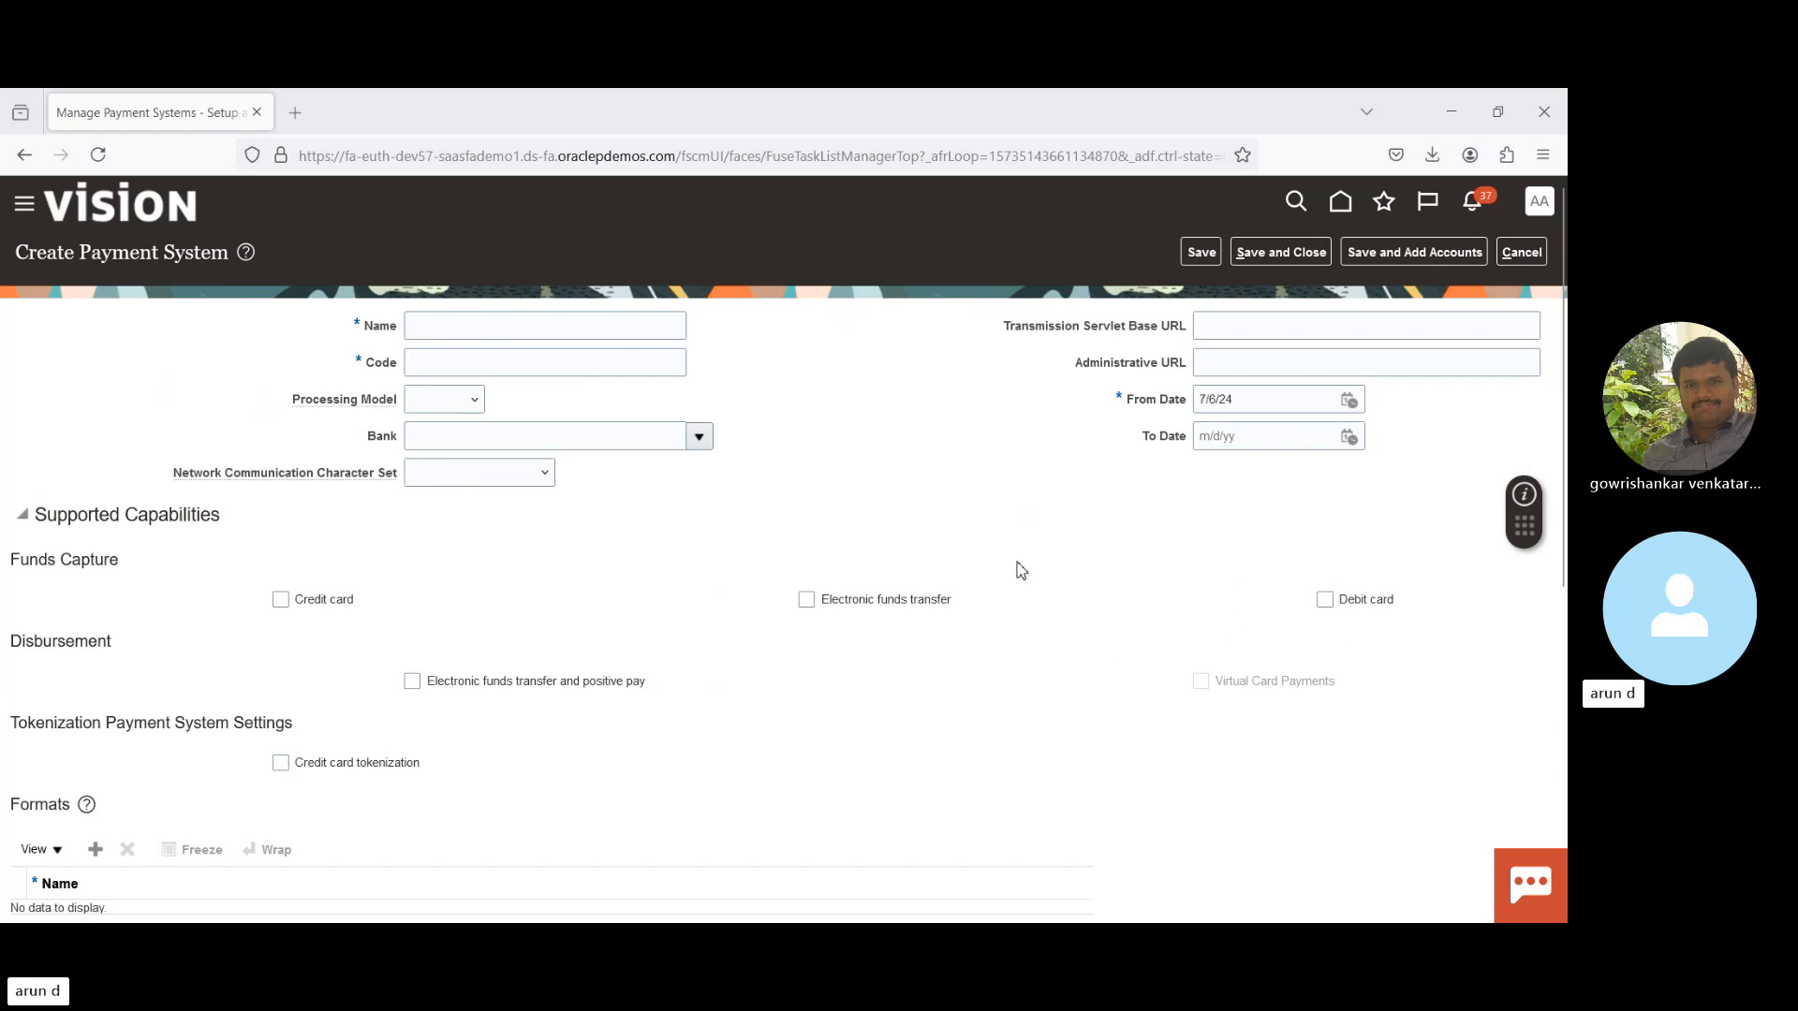
pyautogui.click(413, 682)
pyautogui.scroll(-2, 1558, 562)
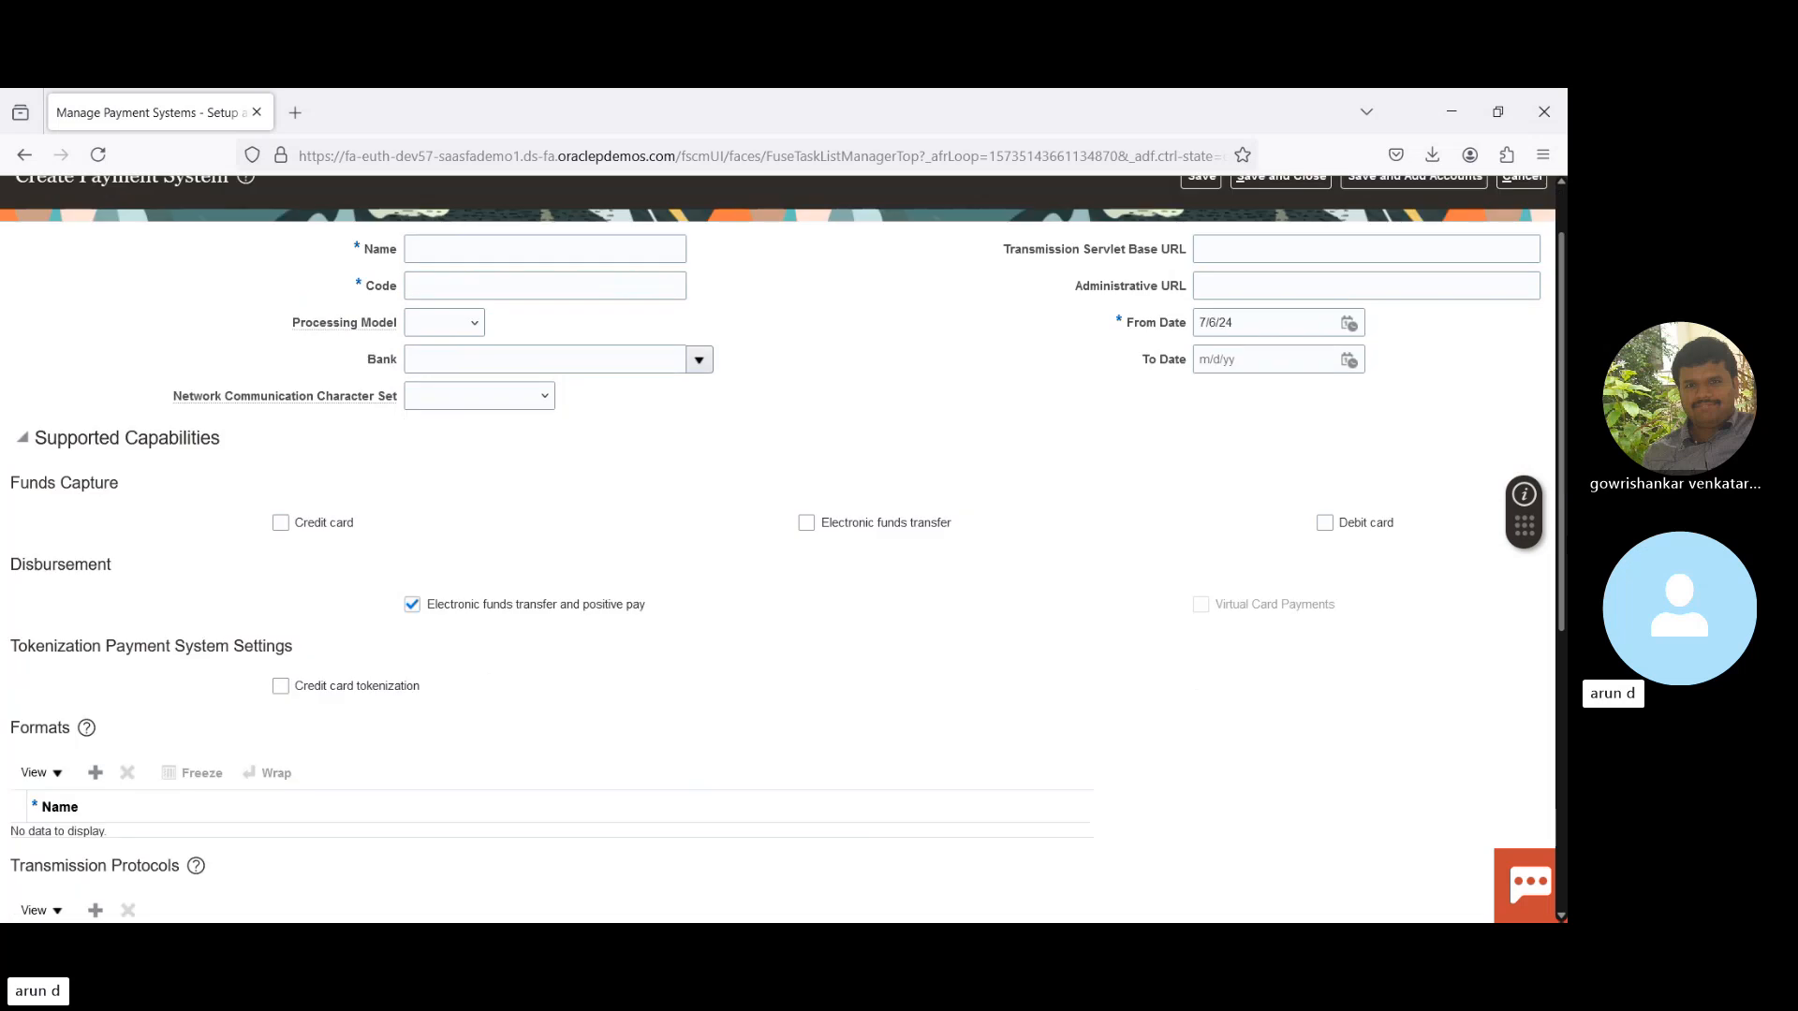
pyautogui.scroll(-4, 296, 621)
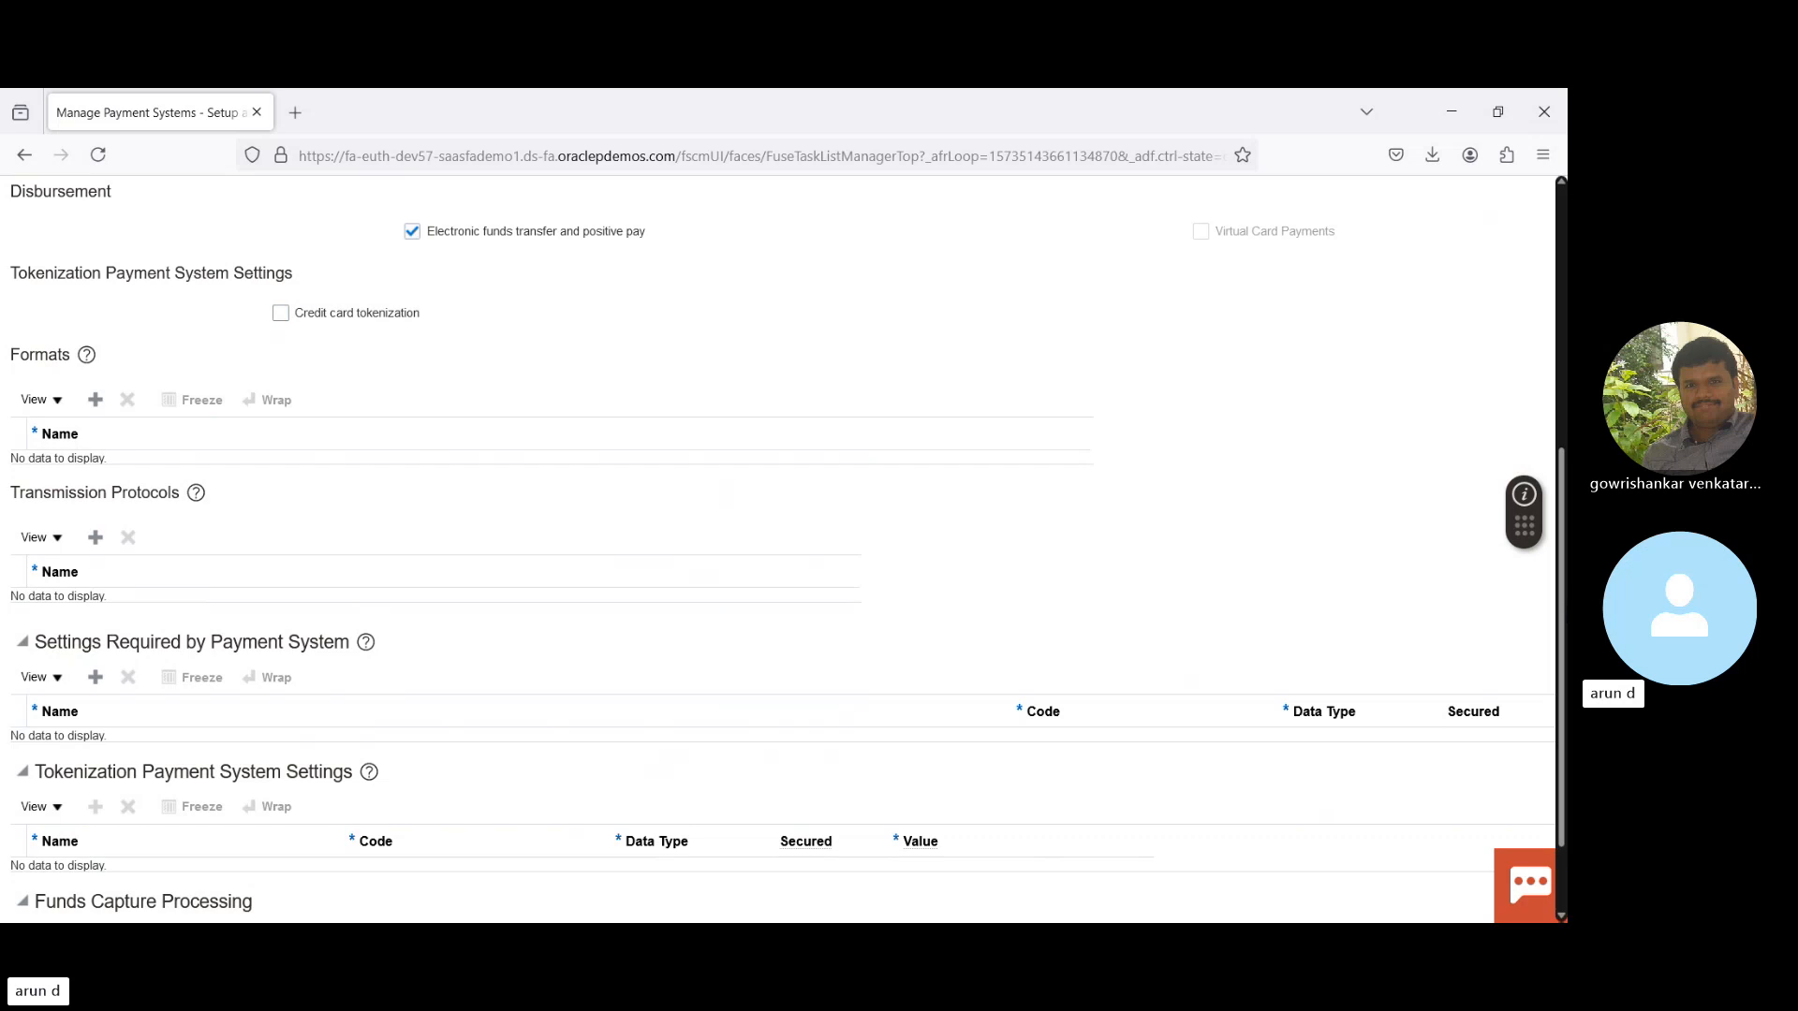
pyautogui.scroll(-2, 1565, 596)
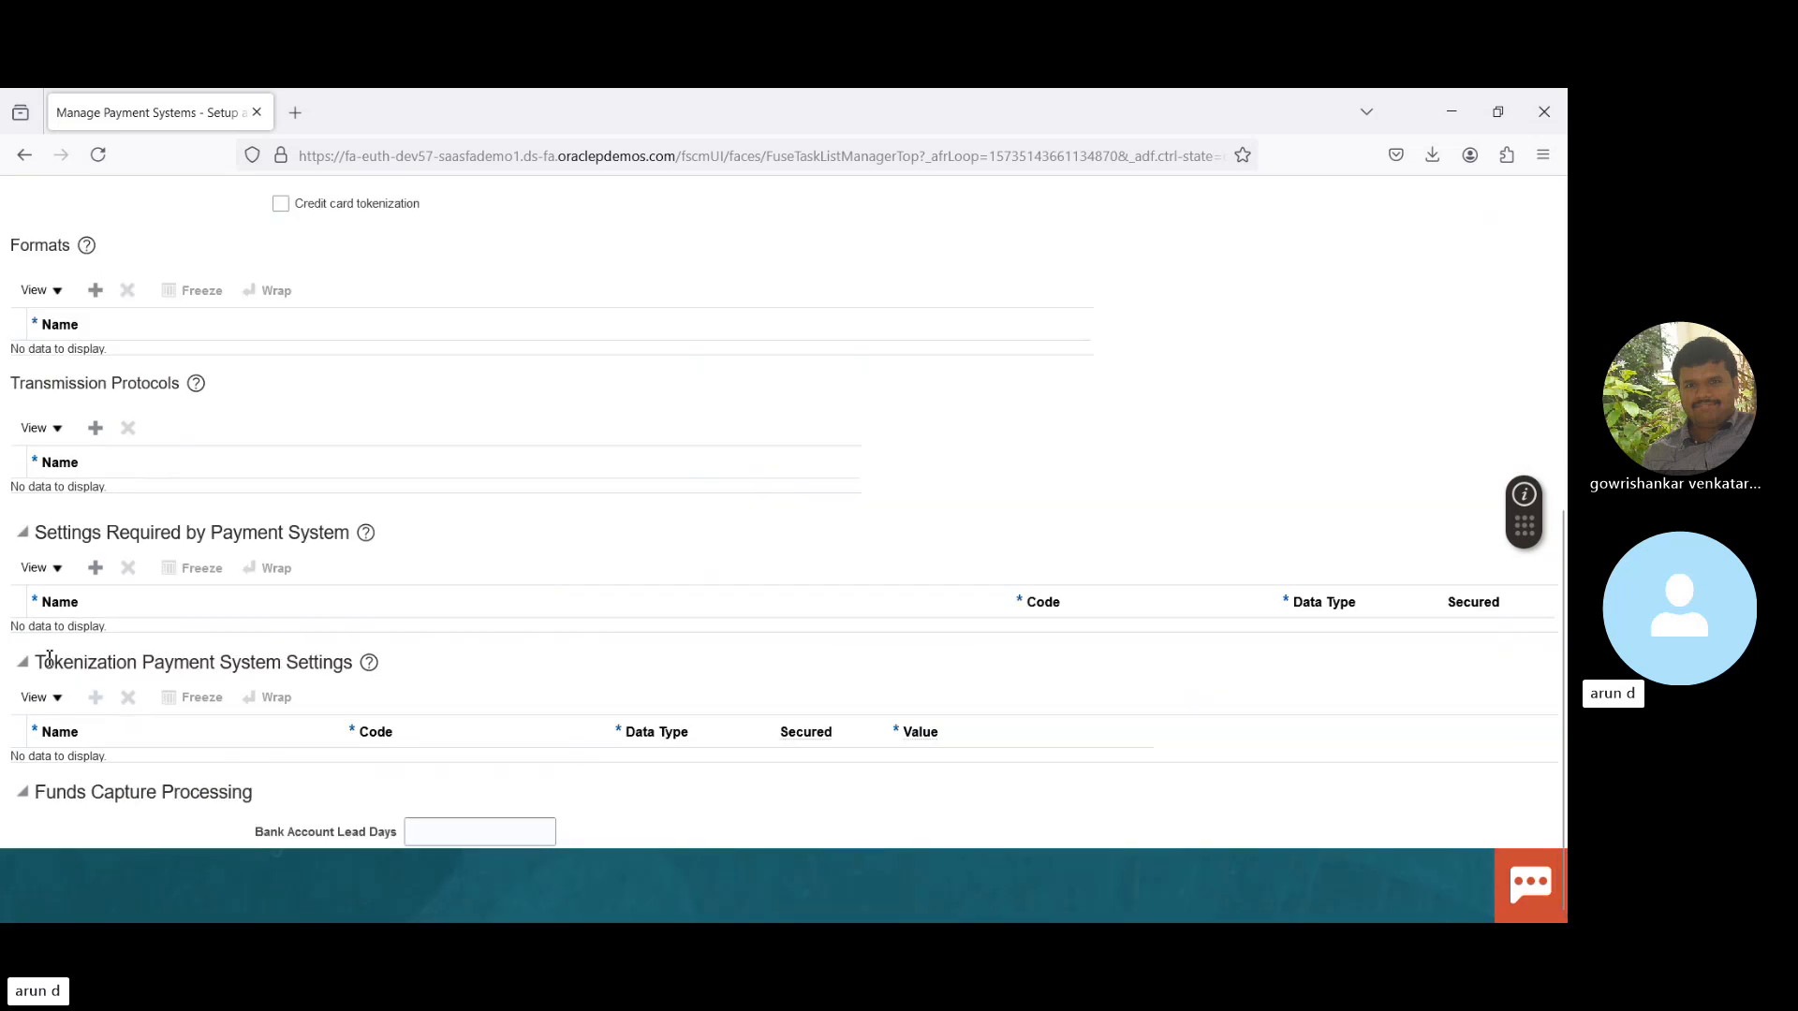
pyautogui.click(97, 569)
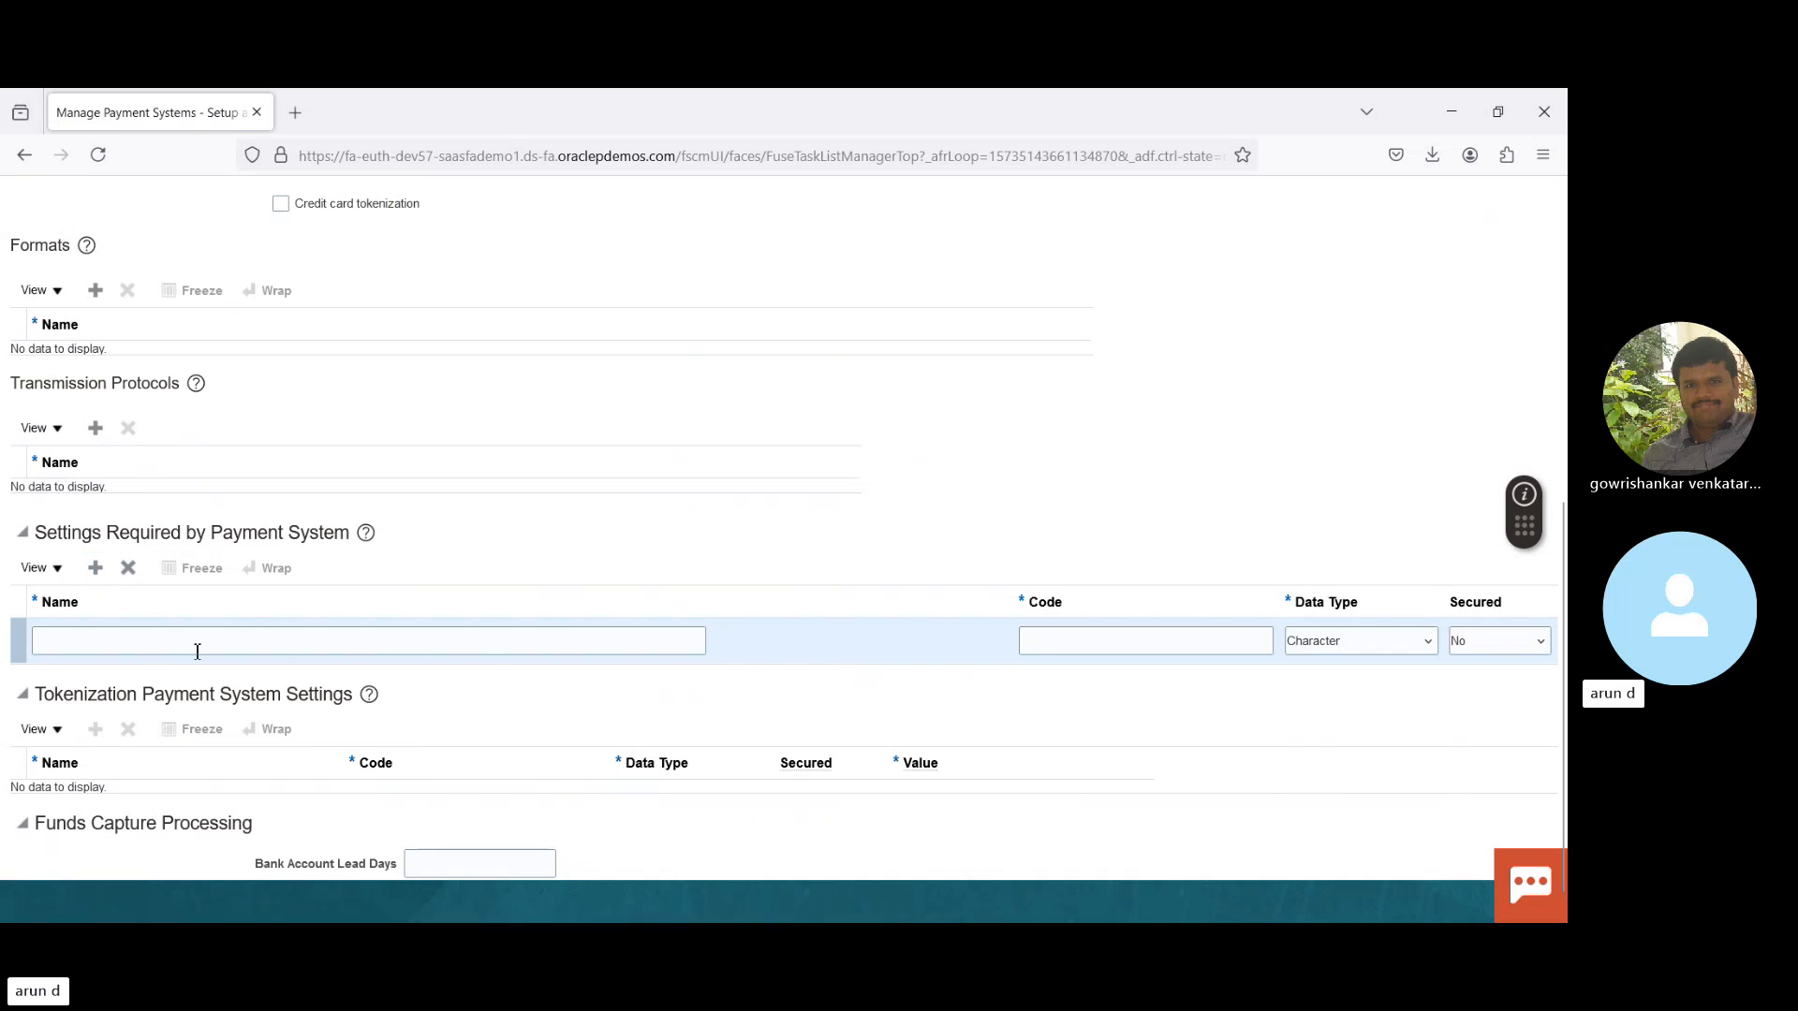
pyautogui.click(131, 567)
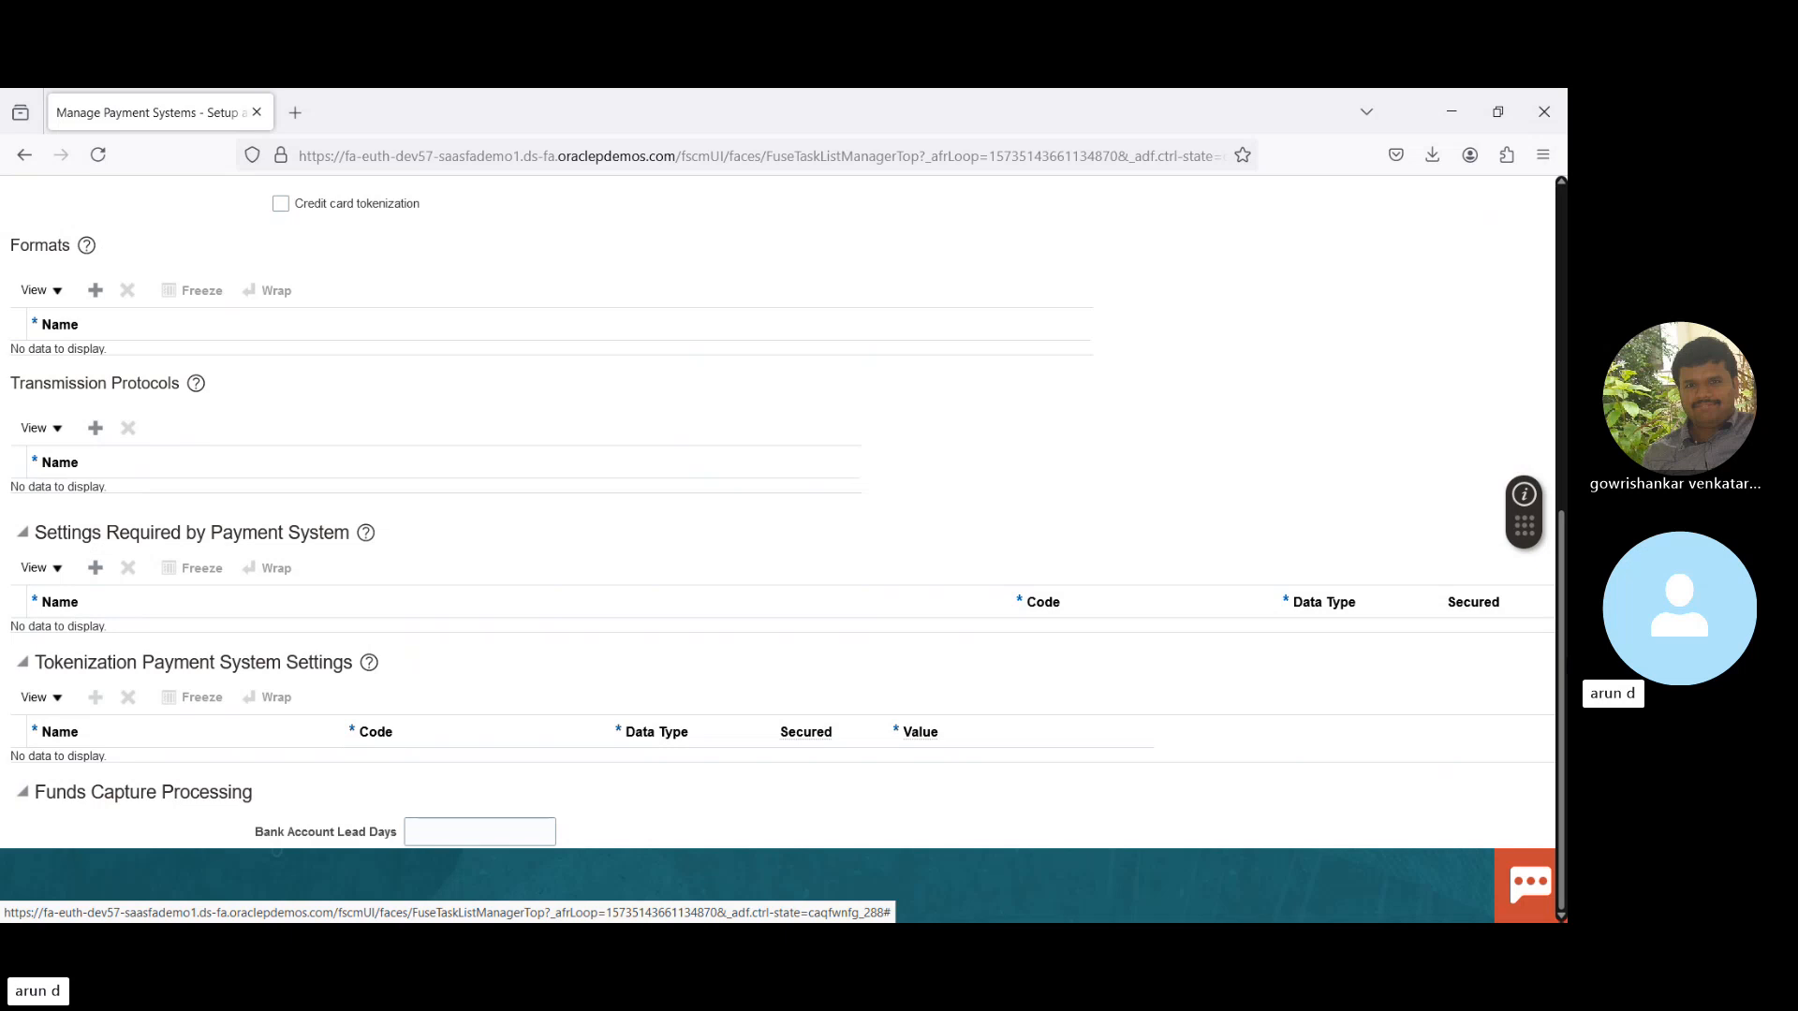
pyautogui.scroll(5, 1562, 368)
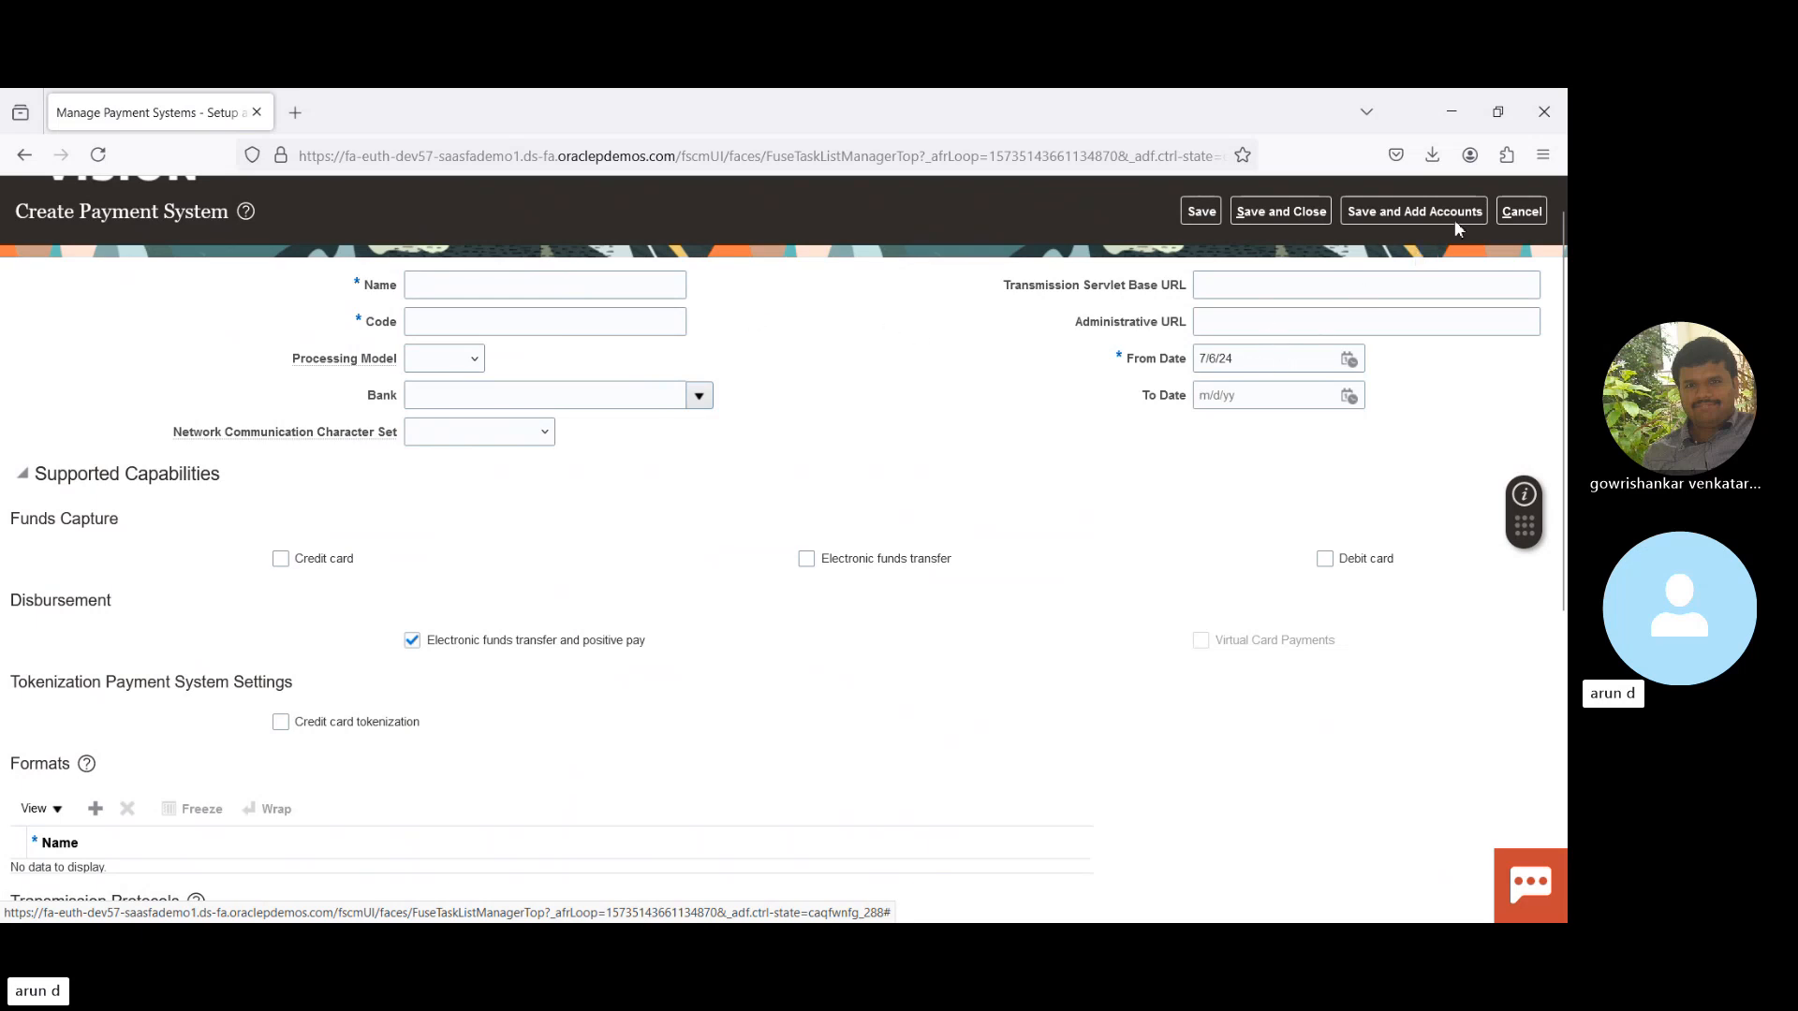
pyautogui.click(1521, 216)
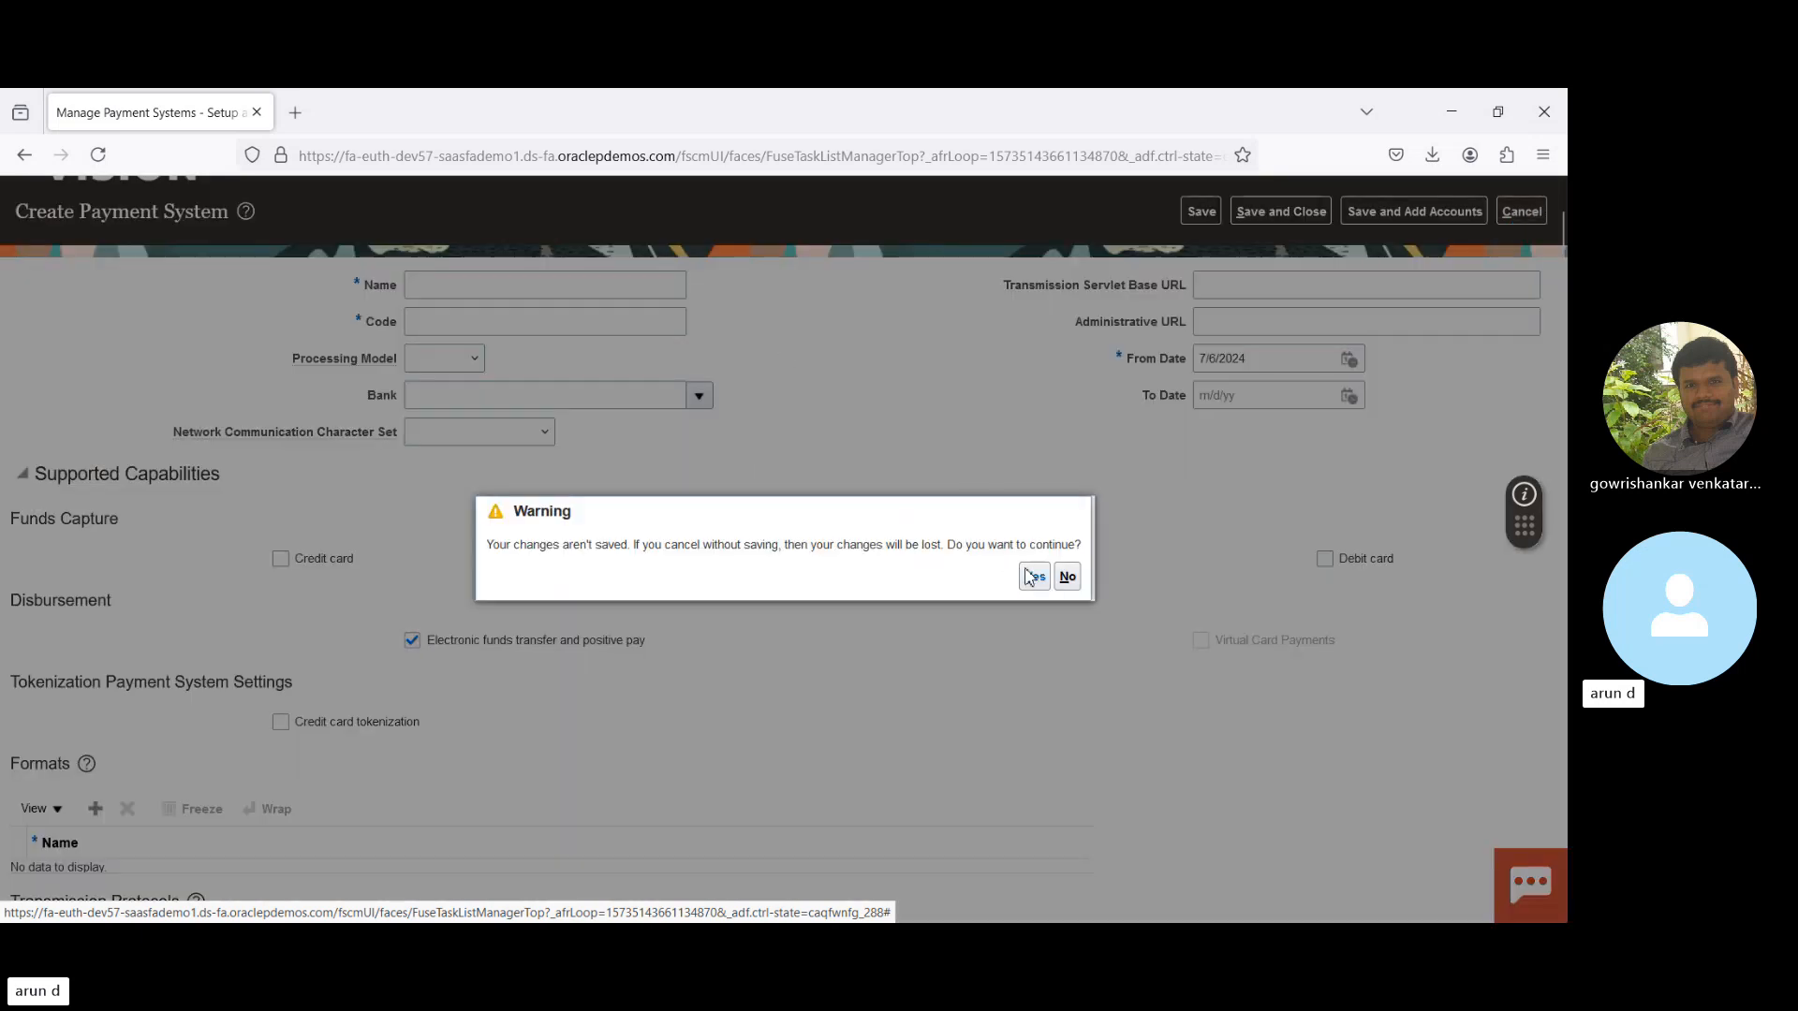
# - Answer Yes in the Warning dialog to leave the payment system without saving
pyautogui.click(1033, 576)
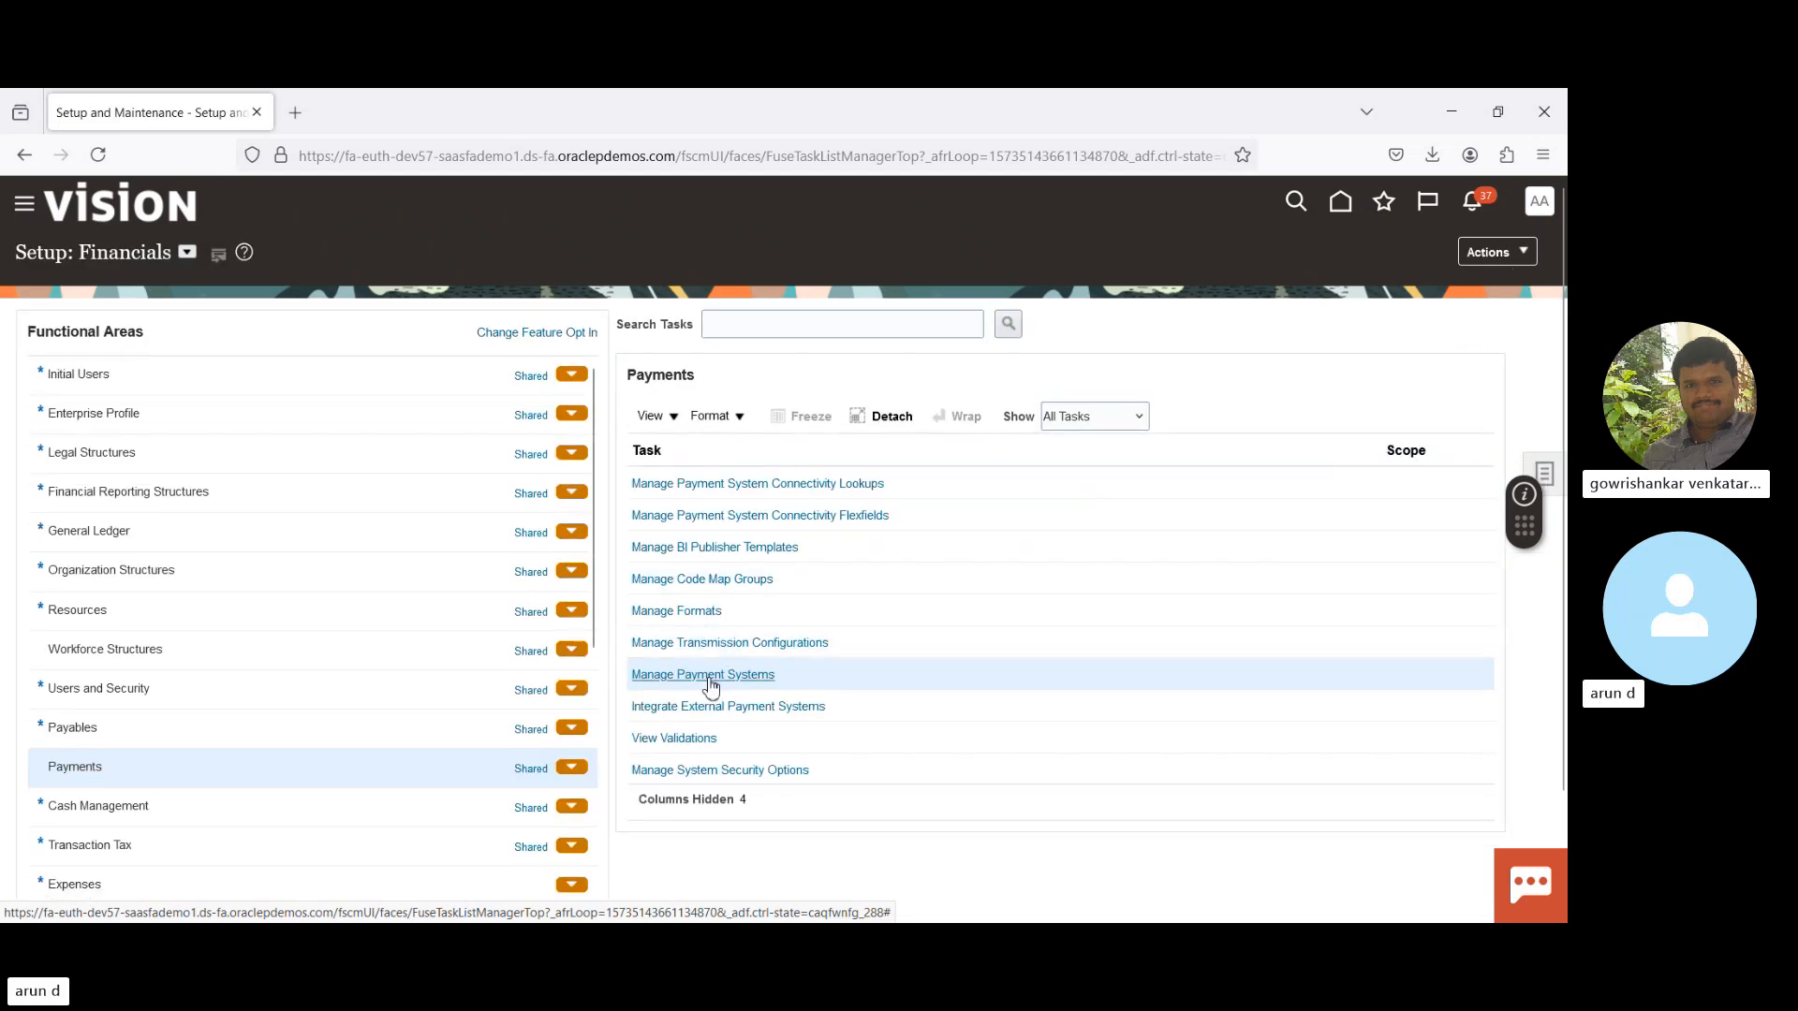
pyautogui.click(708, 676)
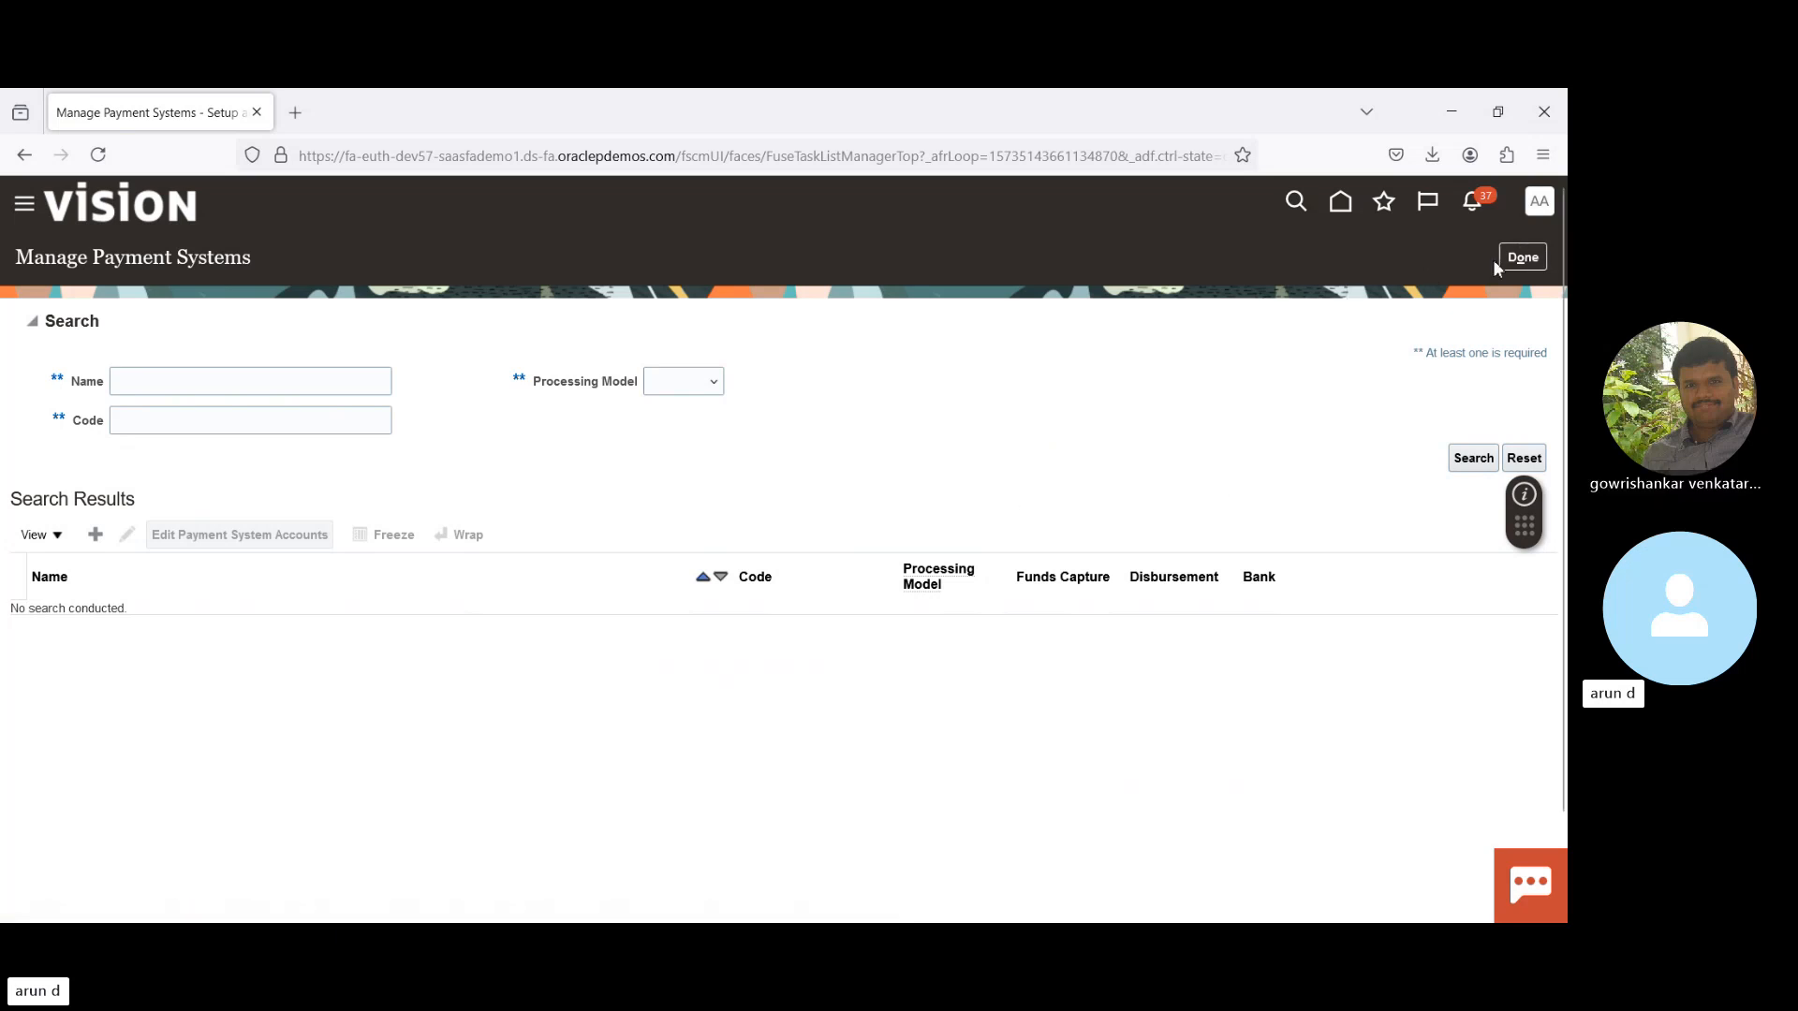
pyautogui.click(1523, 257)
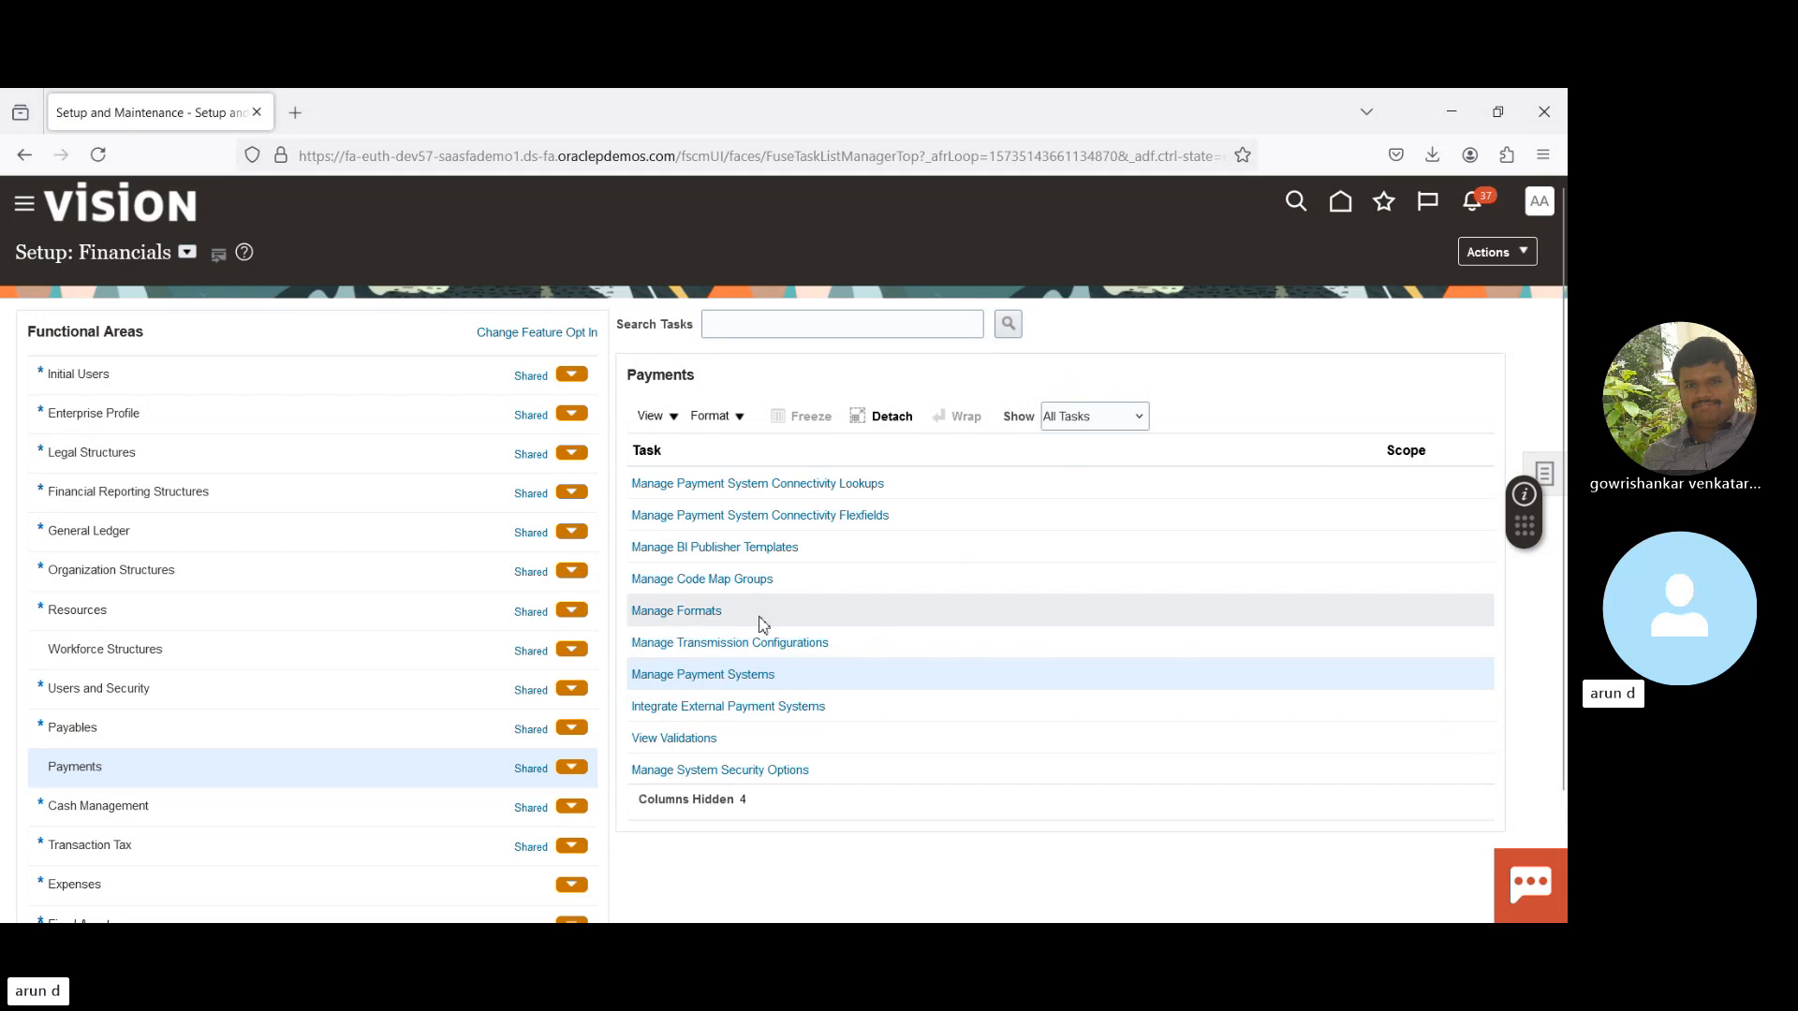
# - Open Manage Formats and select Disbursement Payment File Formats as the format type
pyautogui.click(679, 610)
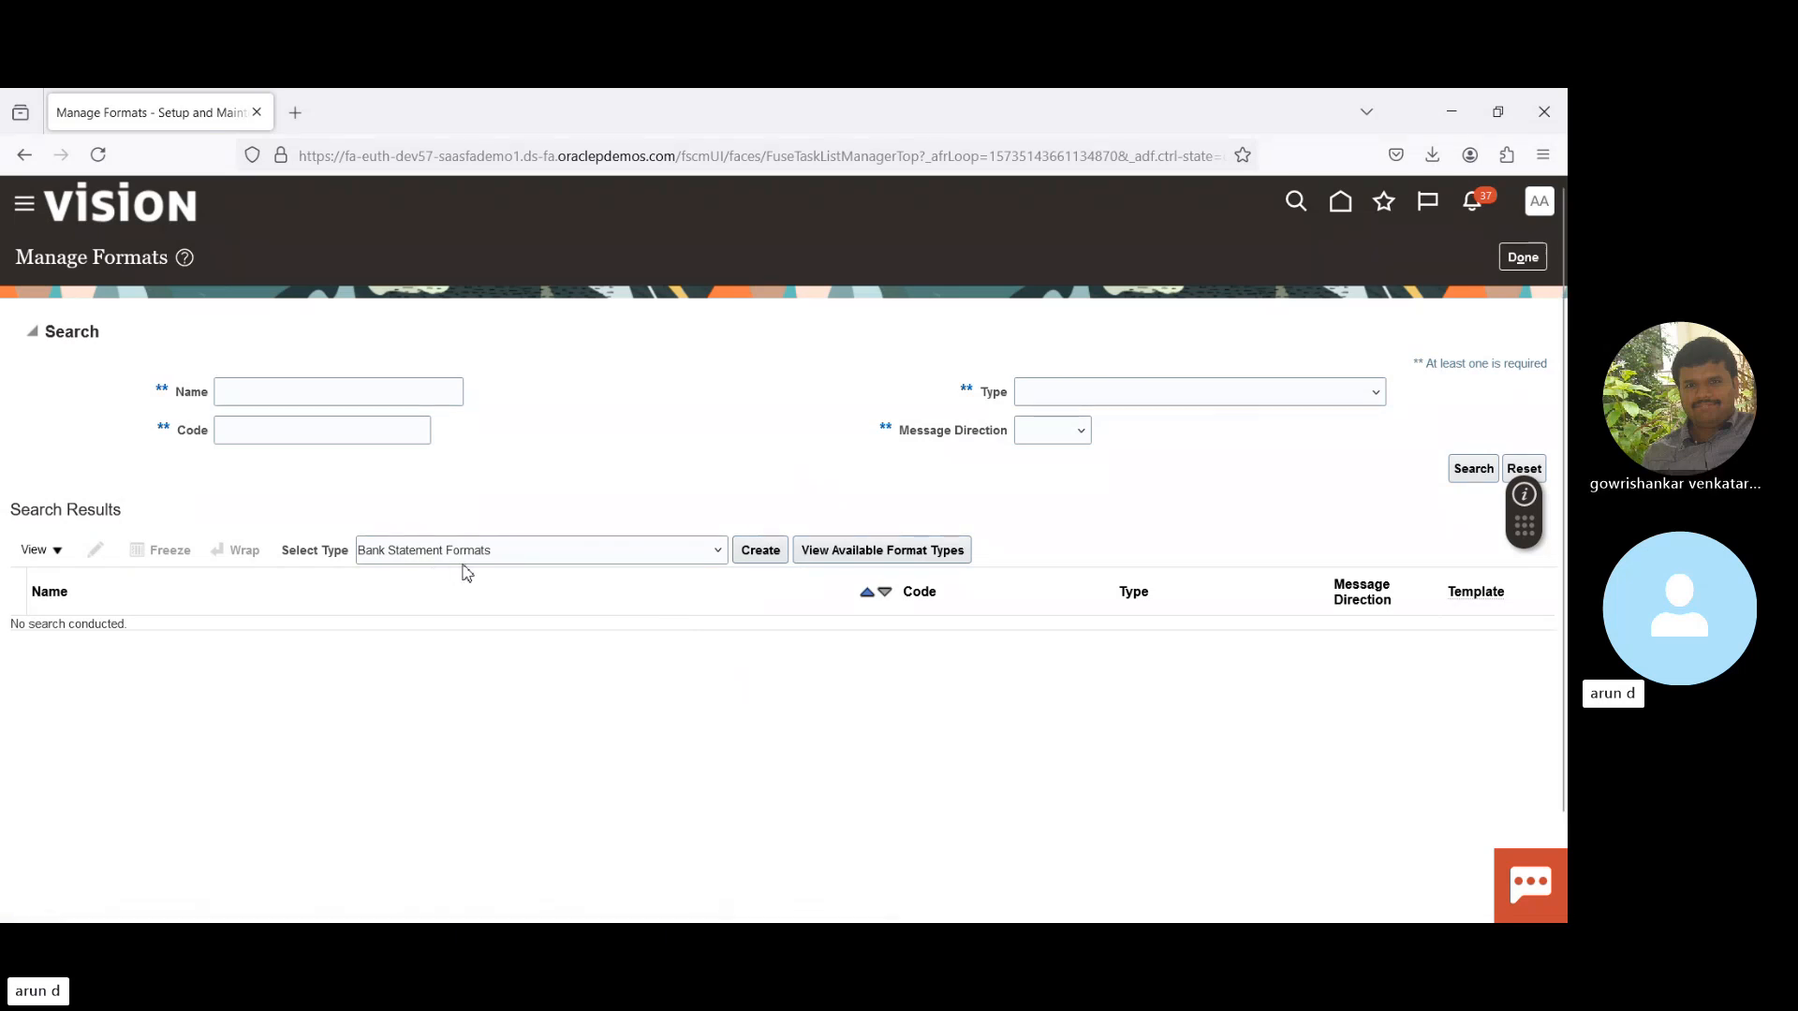
pyautogui.press('Down')
pyautogui.press('Down')
pyautogui.press('Down')
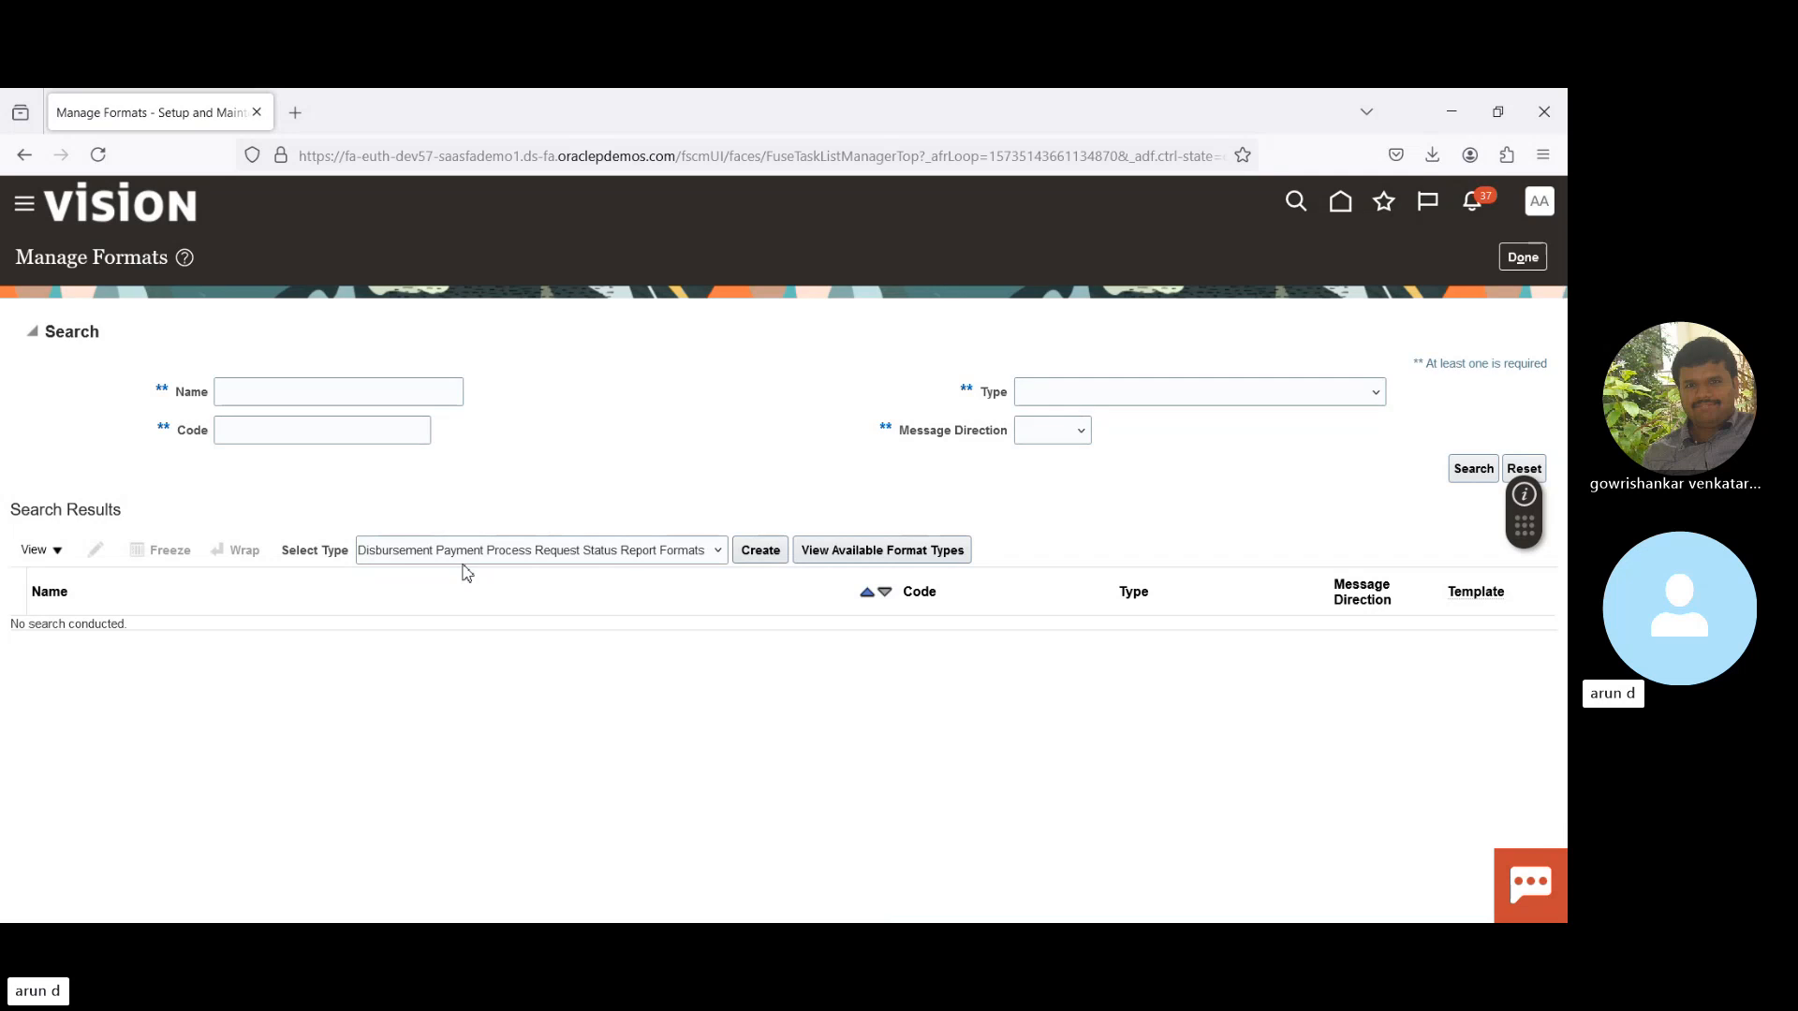
pyautogui.press('Down')
pyautogui.press('Down')
pyautogui.press('Down')
pyautogui.press('Down')
pyautogui.press('Down')
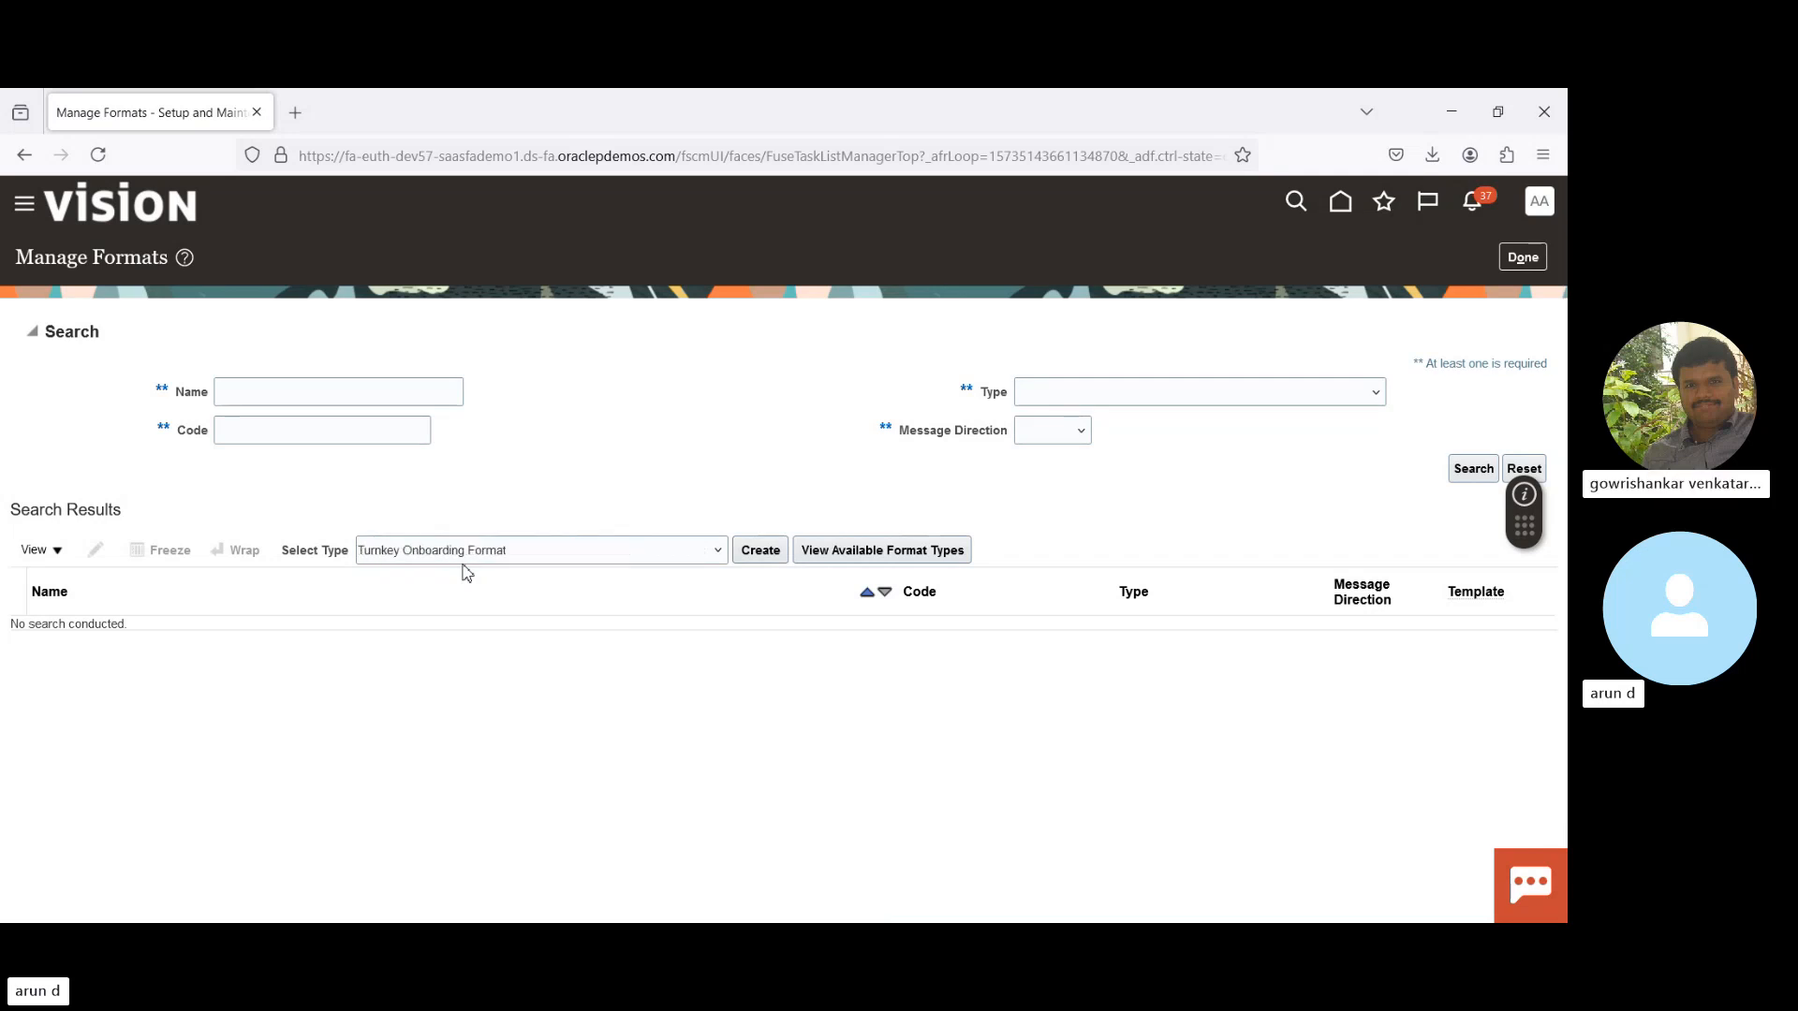
pyautogui.press('Up')
pyautogui.press('Up')
pyautogui.press('Up')
pyautogui.press('Up')
pyautogui.press('Up')
pyautogui.press('Up')
pyautogui.press('Up')
pyautogui.press('Up')
pyautogui.press('Up')
pyautogui.press('Up')
pyautogui.press('Up')
pyautogui.press('Up')
pyautogui.press('Up')
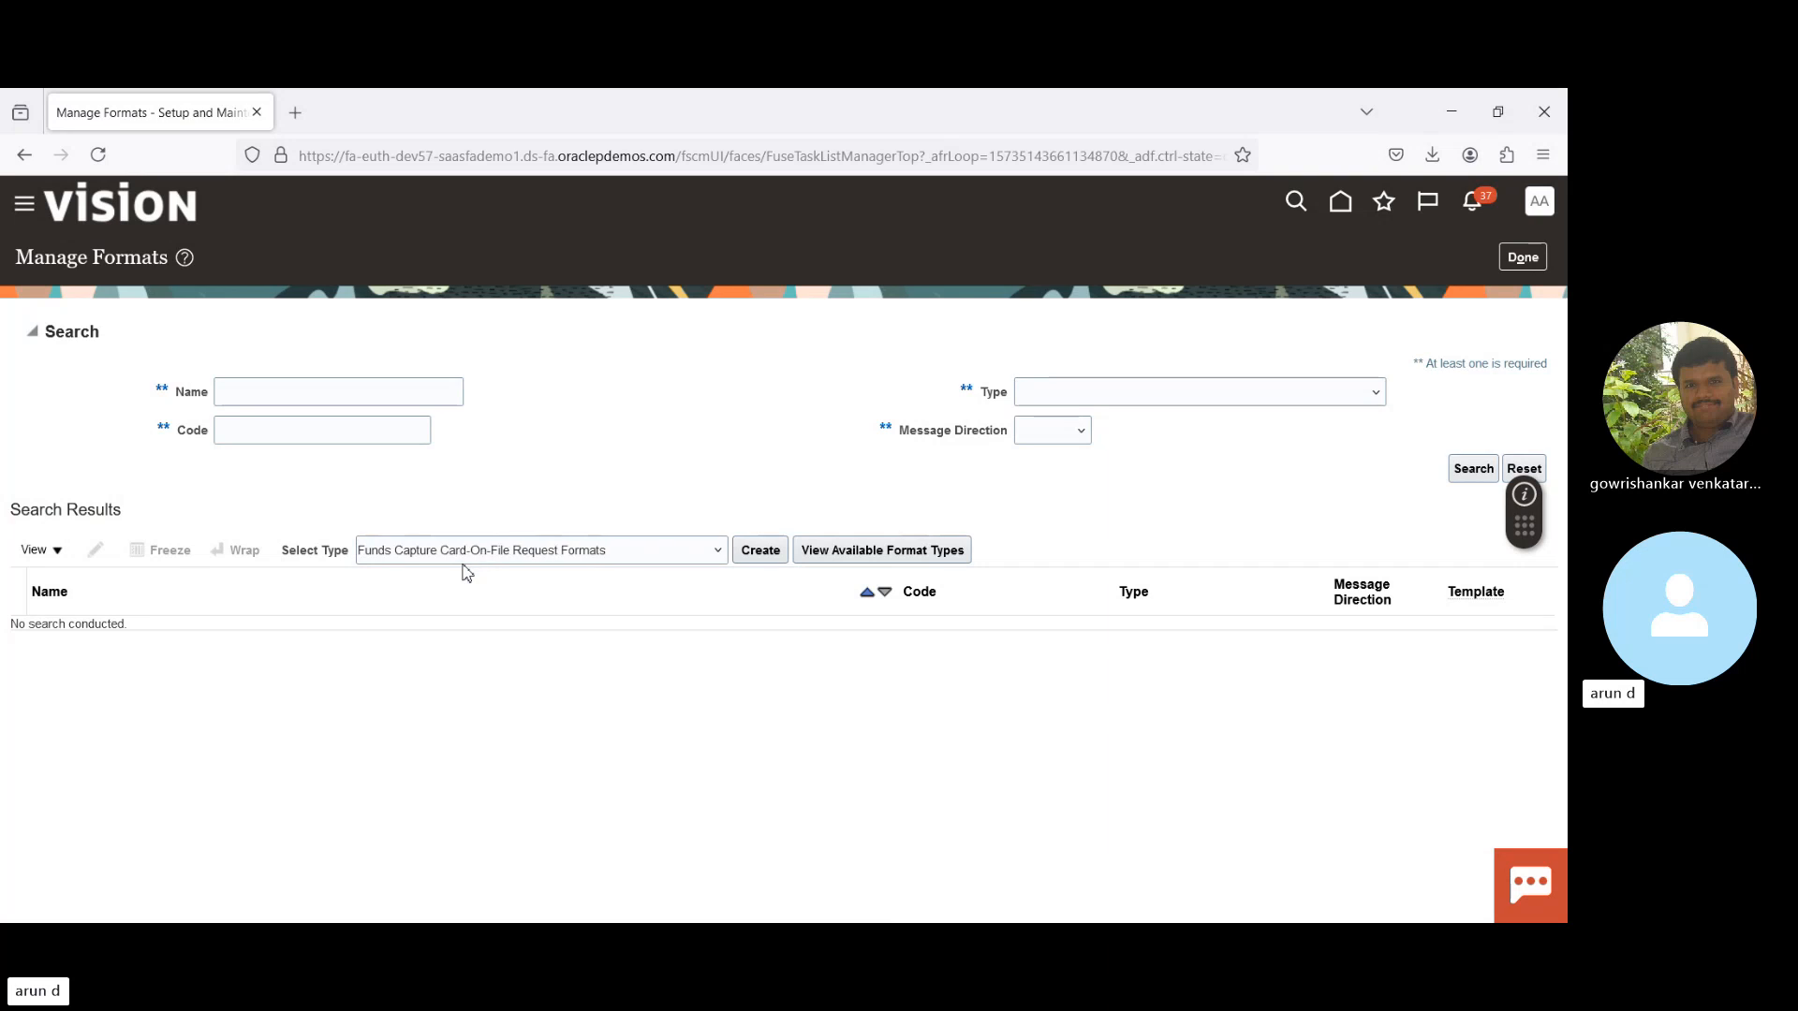
pyautogui.press('Up')
pyautogui.press('Up')
pyautogui.press('Up')
pyautogui.press('Up')
pyautogui.press('Up')
pyautogui.press('Up')
pyautogui.press('Up')
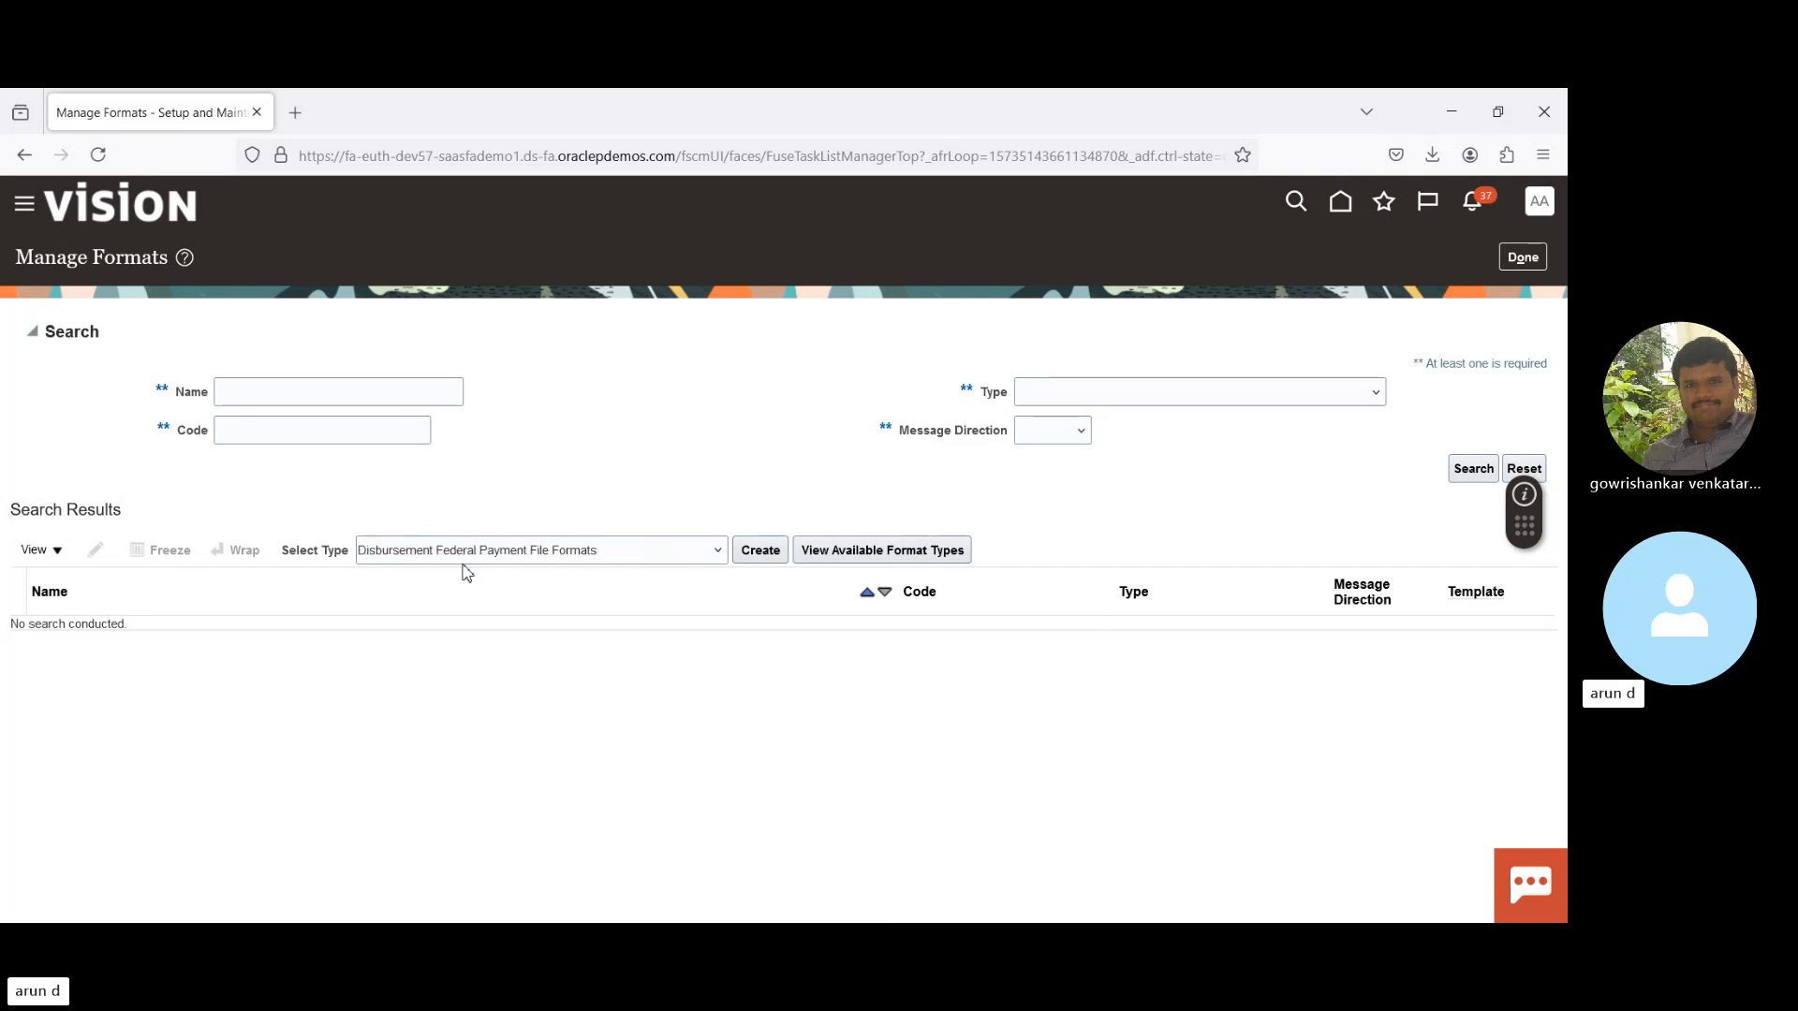
pyautogui.press('Up')
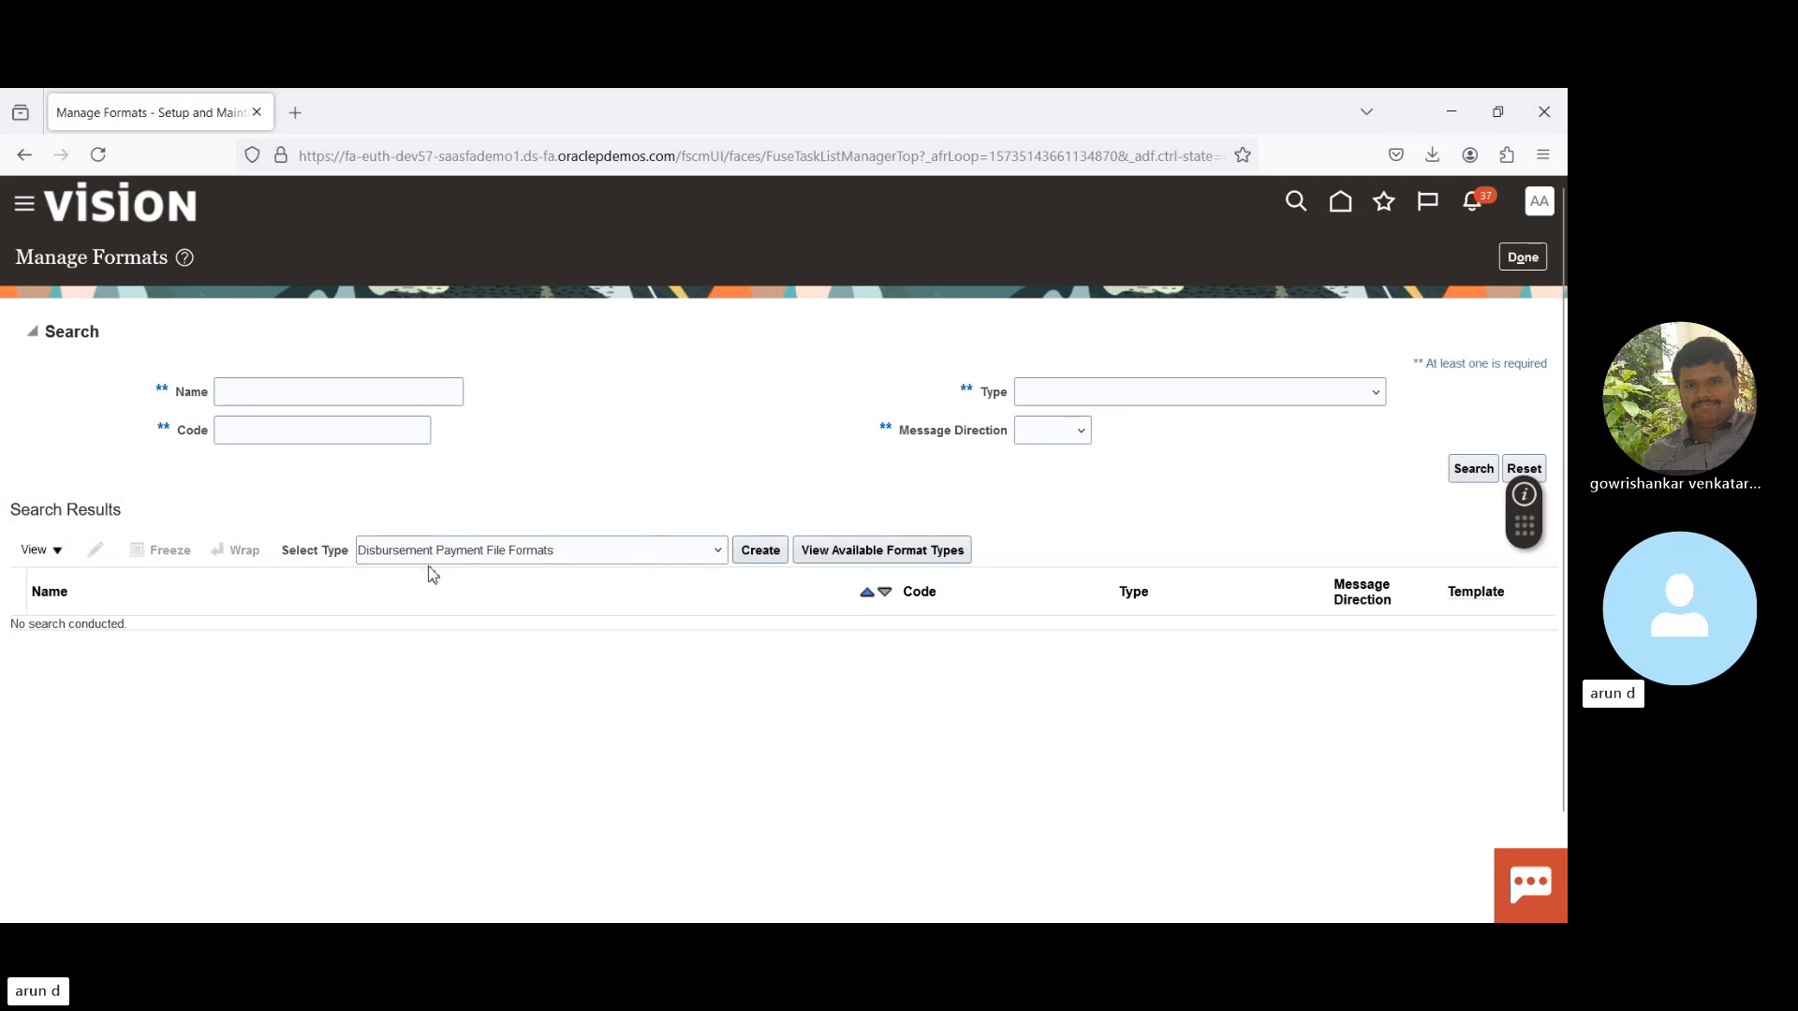
# - Start a new Disbursement Payment File Formats format and browse the Template list without picking one
pyautogui.click(760, 552)
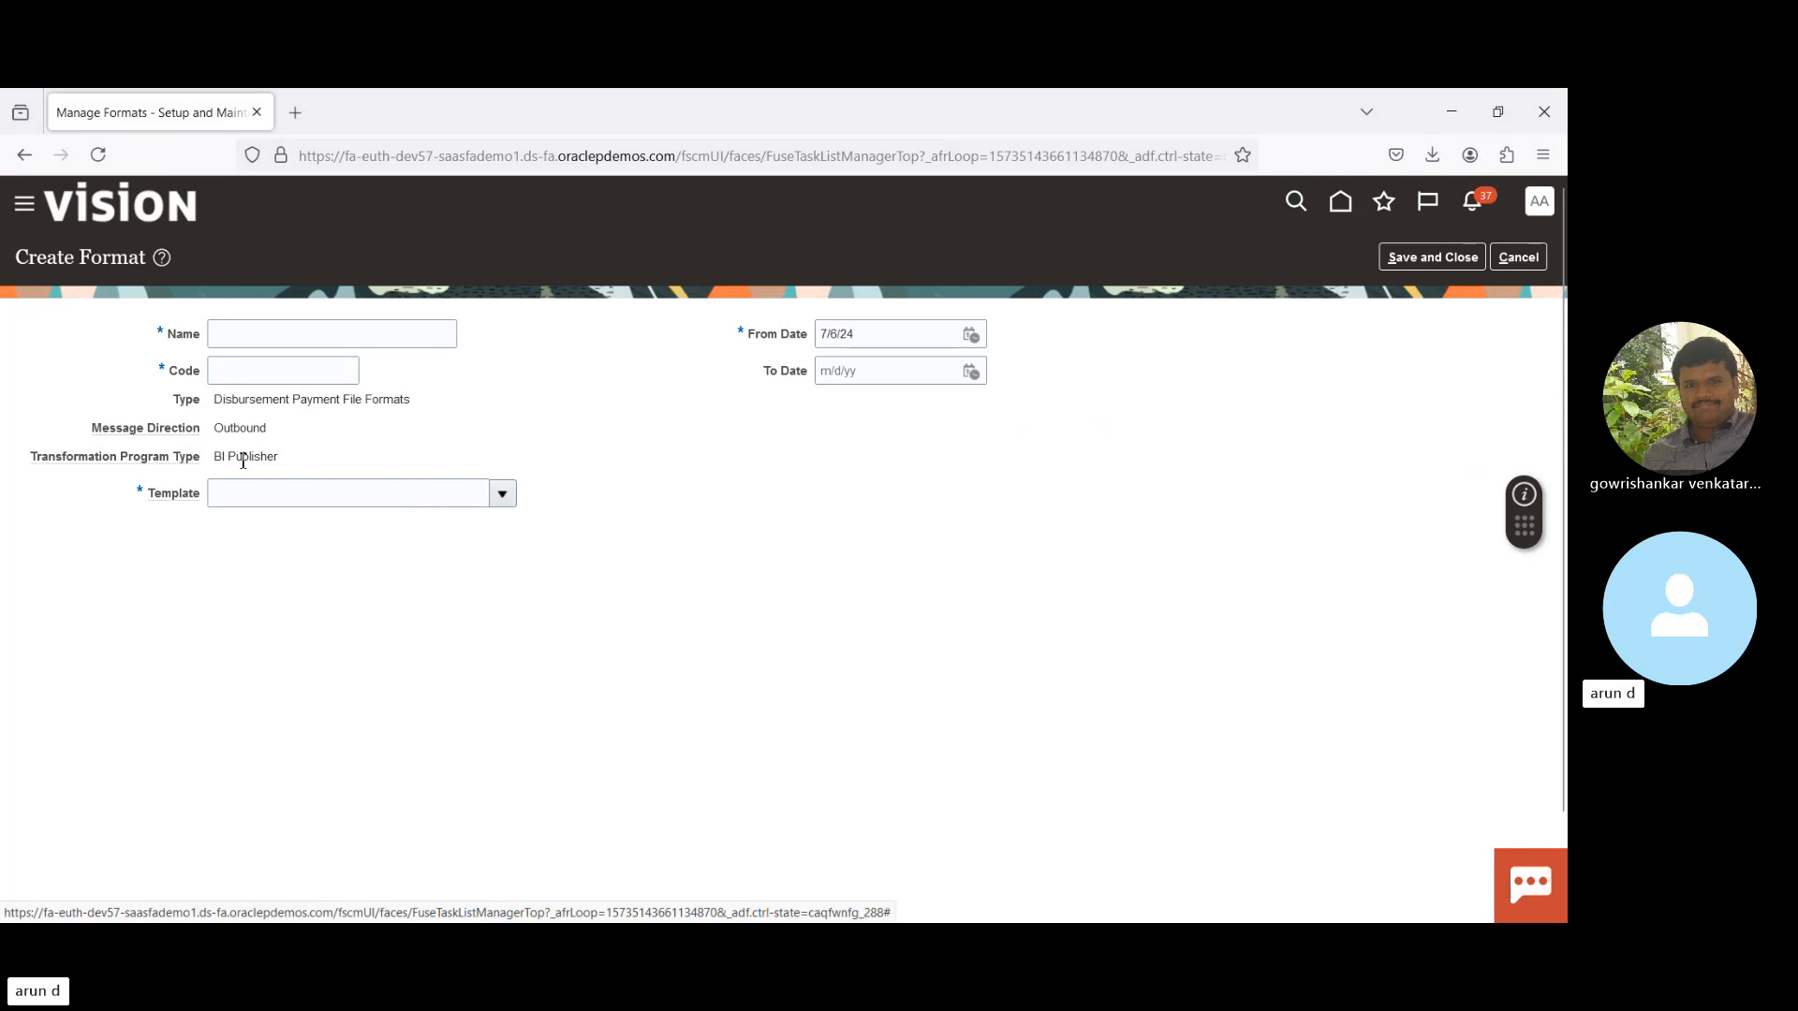
pyautogui.moveTo(155, 501); pyautogui.dragTo(279, 466)
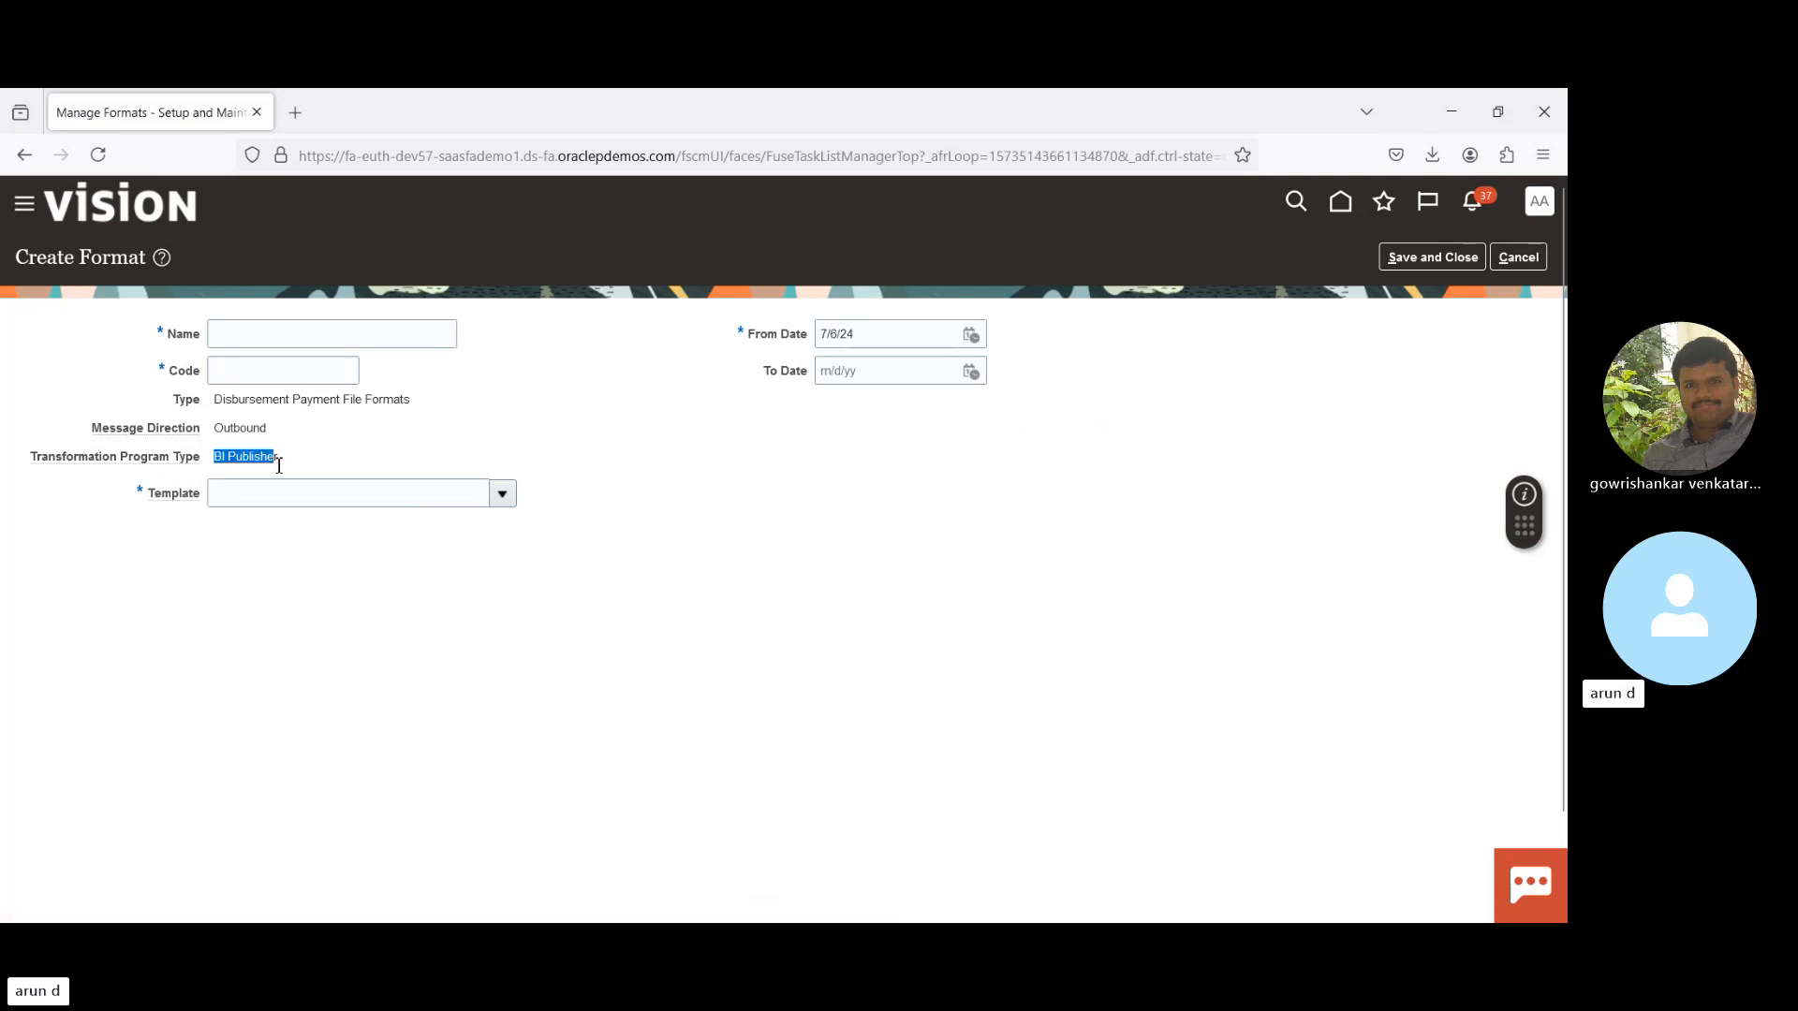
pyautogui.click(502, 493)
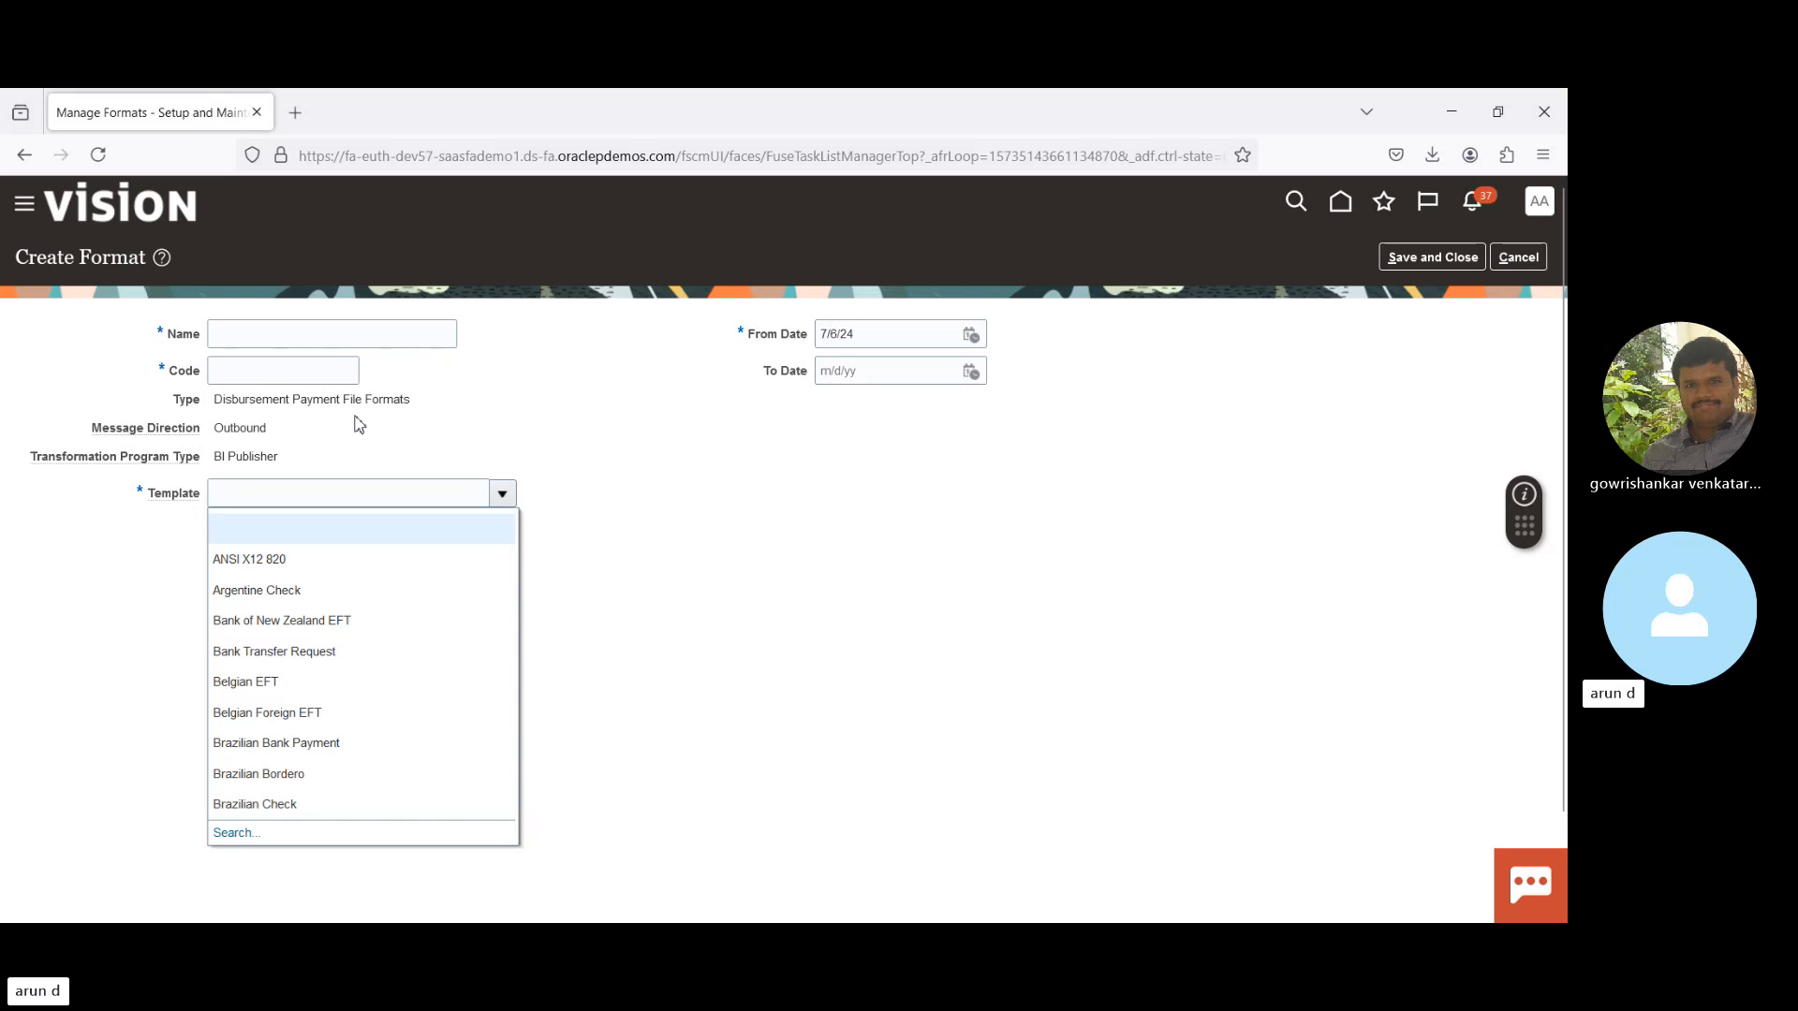
pyautogui.click(557, 410)
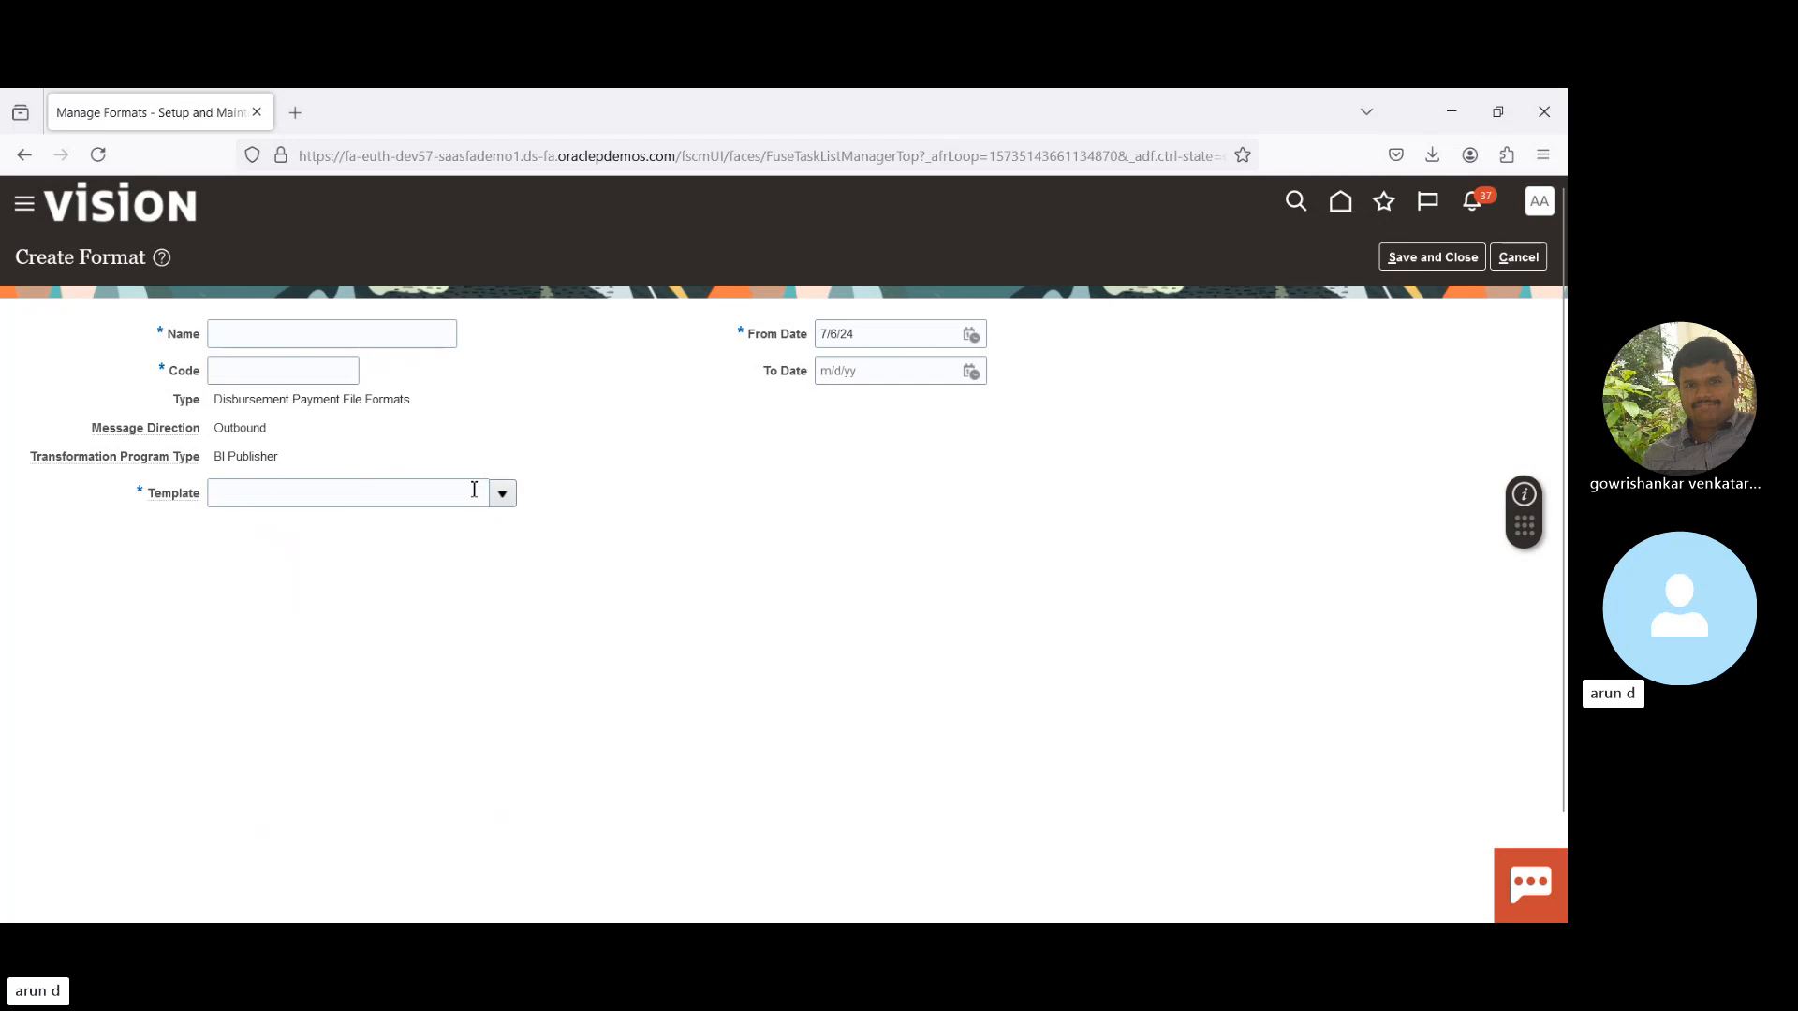
pyautogui.click(1518, 258)
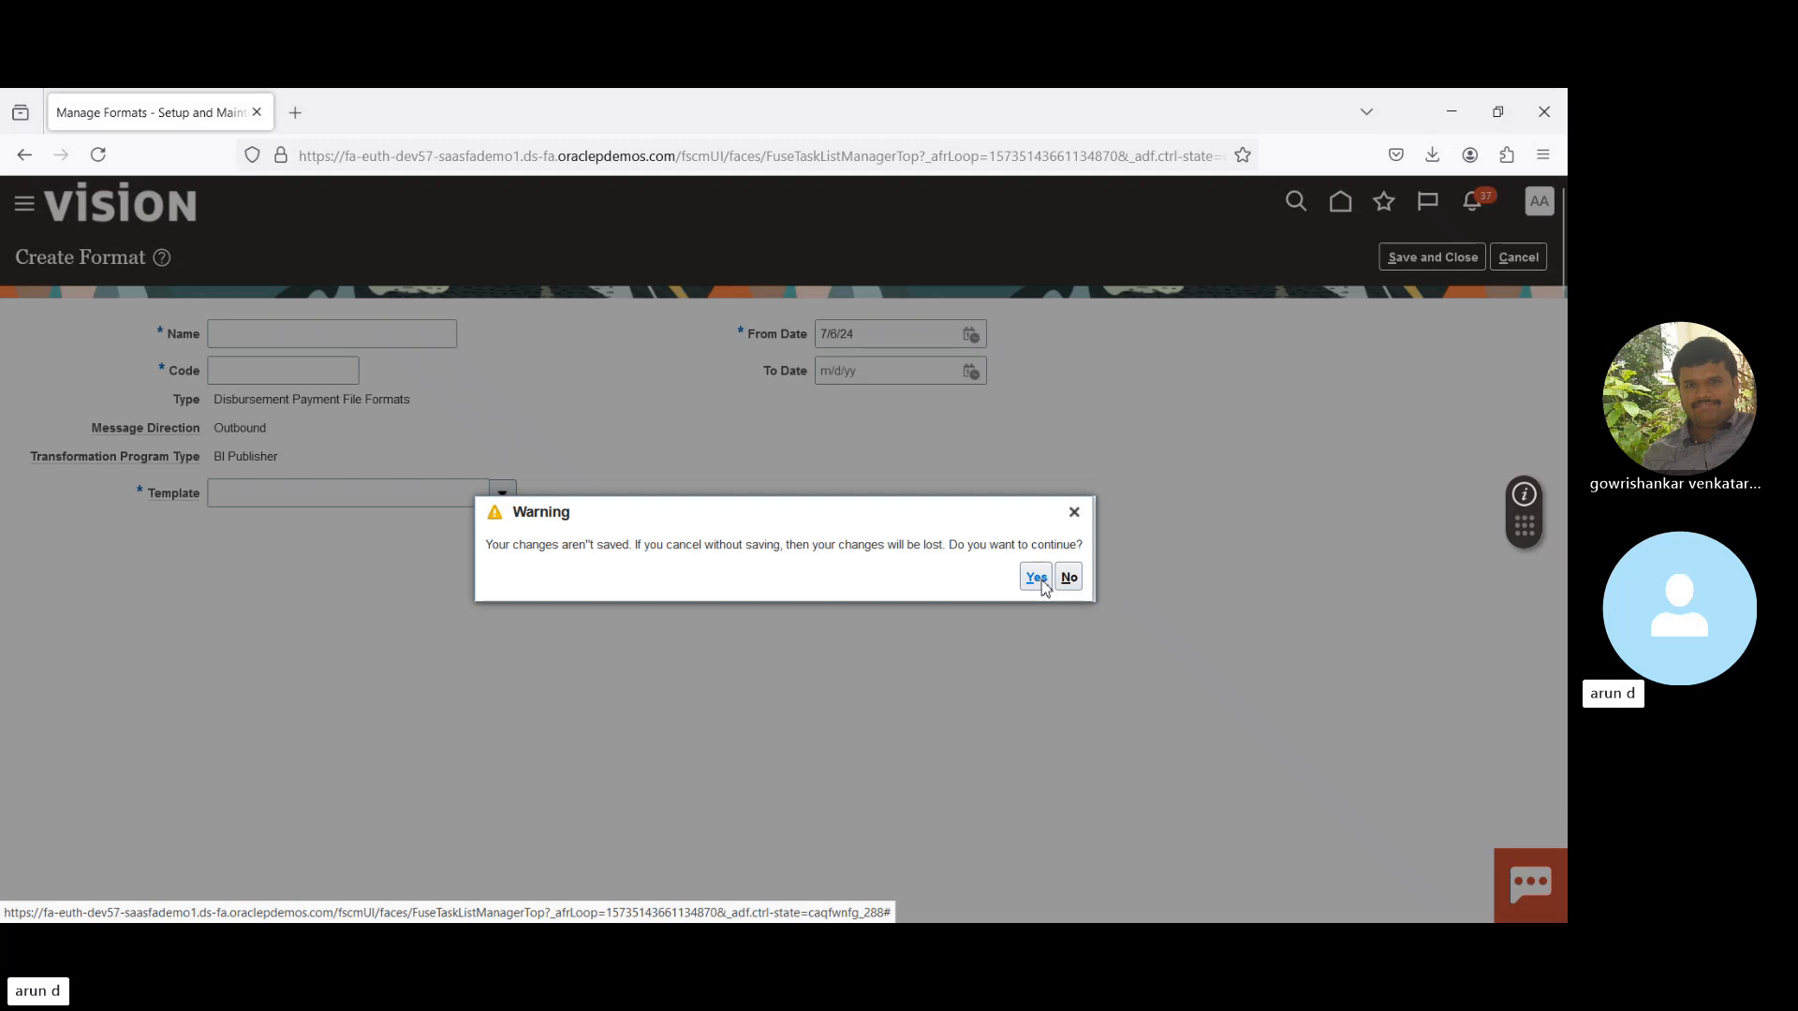
pyautogui.click(1036, 578)
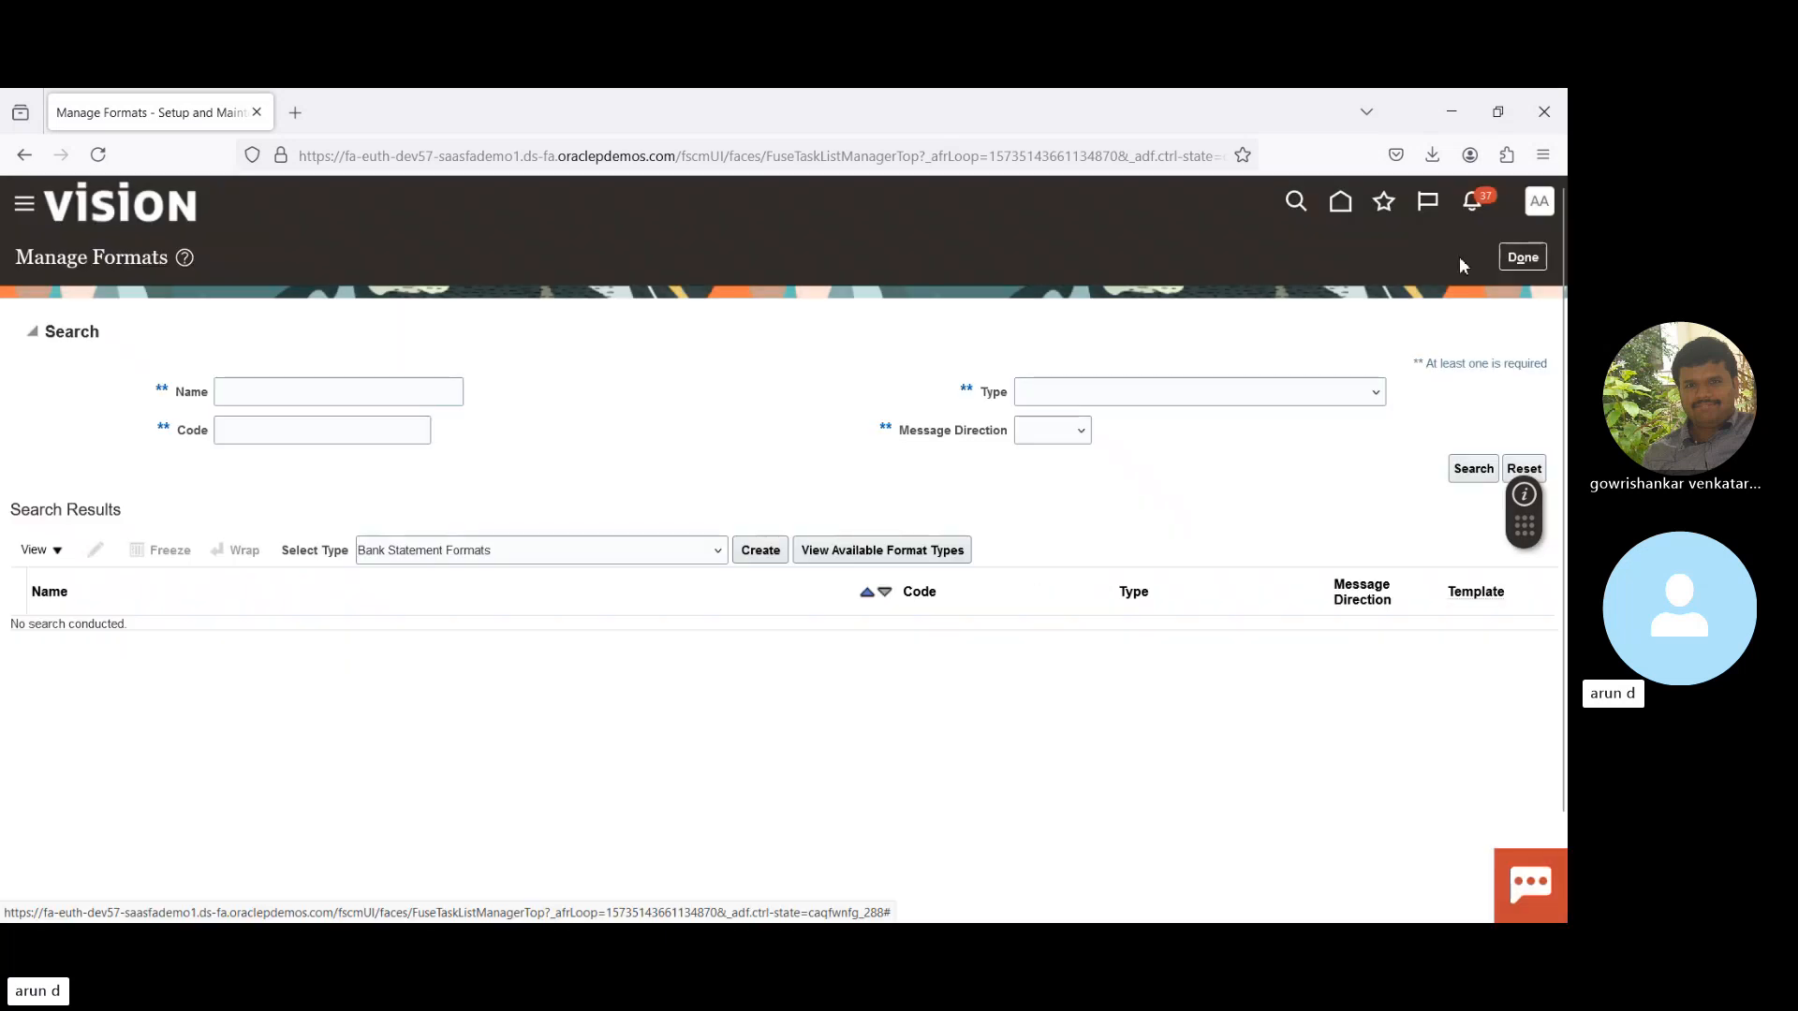
pyautogui.click(1522, 258)
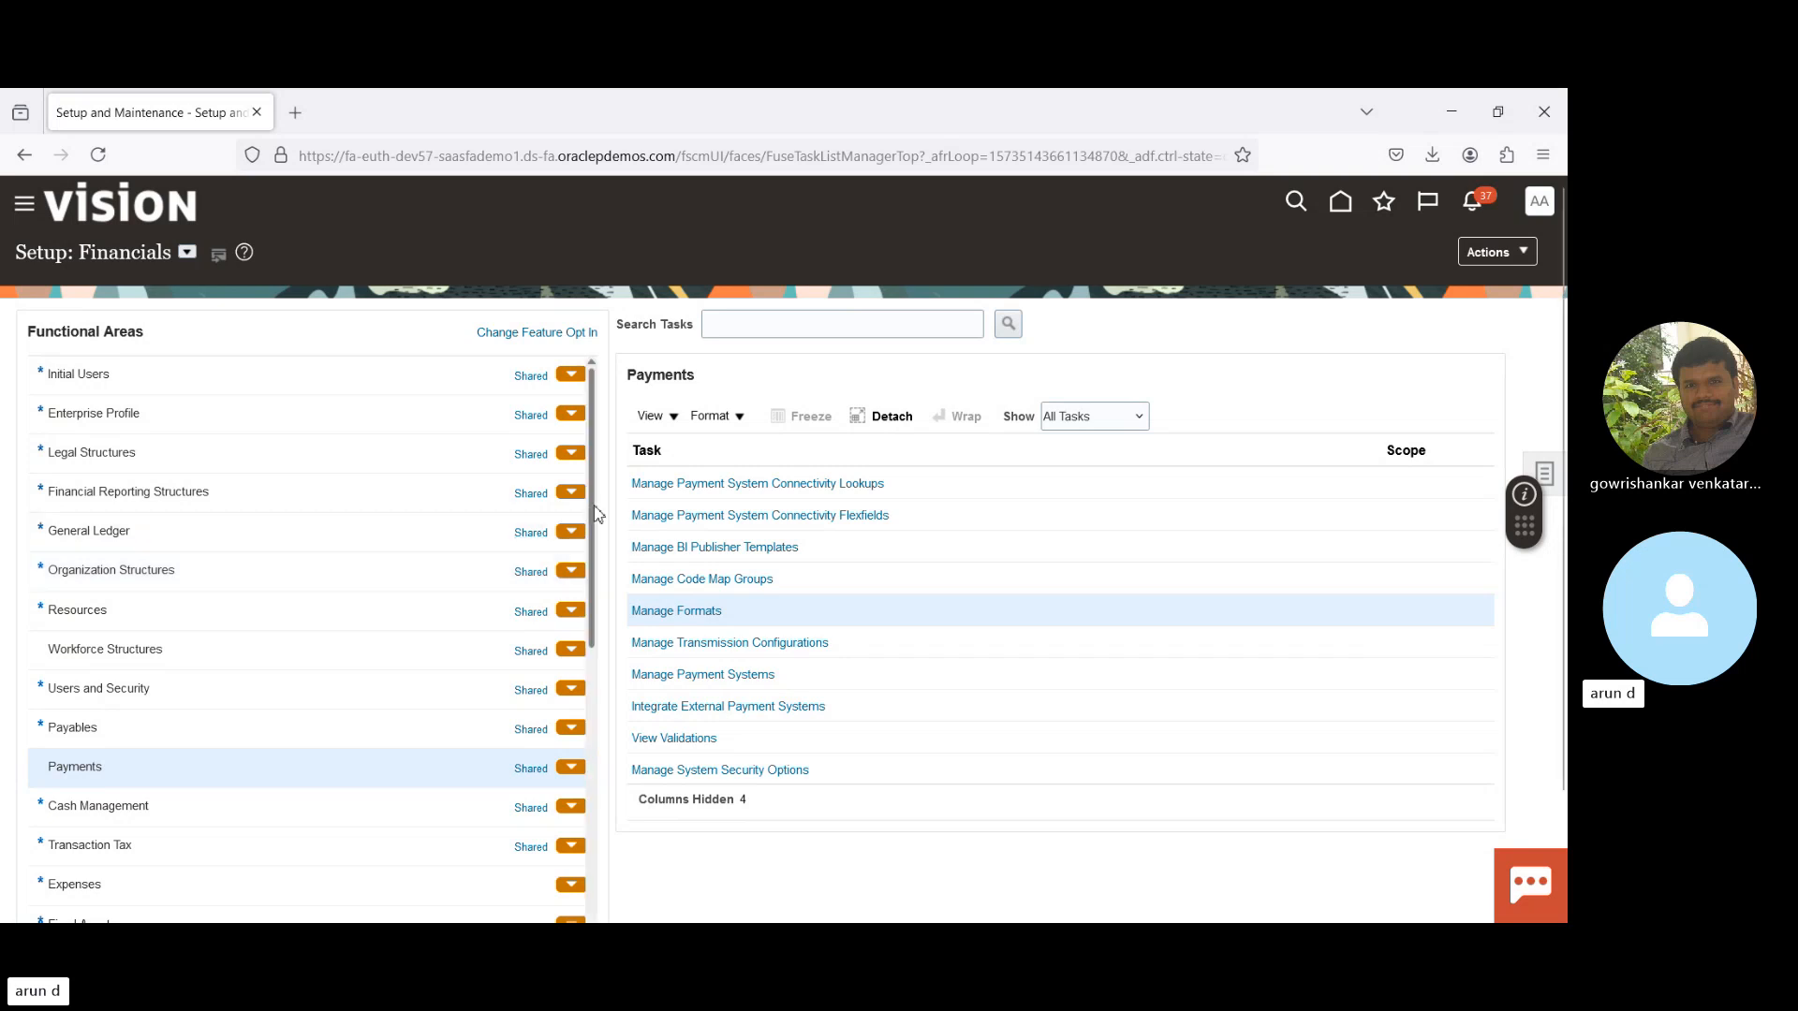
# - Open the Manage Banks task from the Cash Management functional area
pyautogui.scroll(-1, 234, 796)
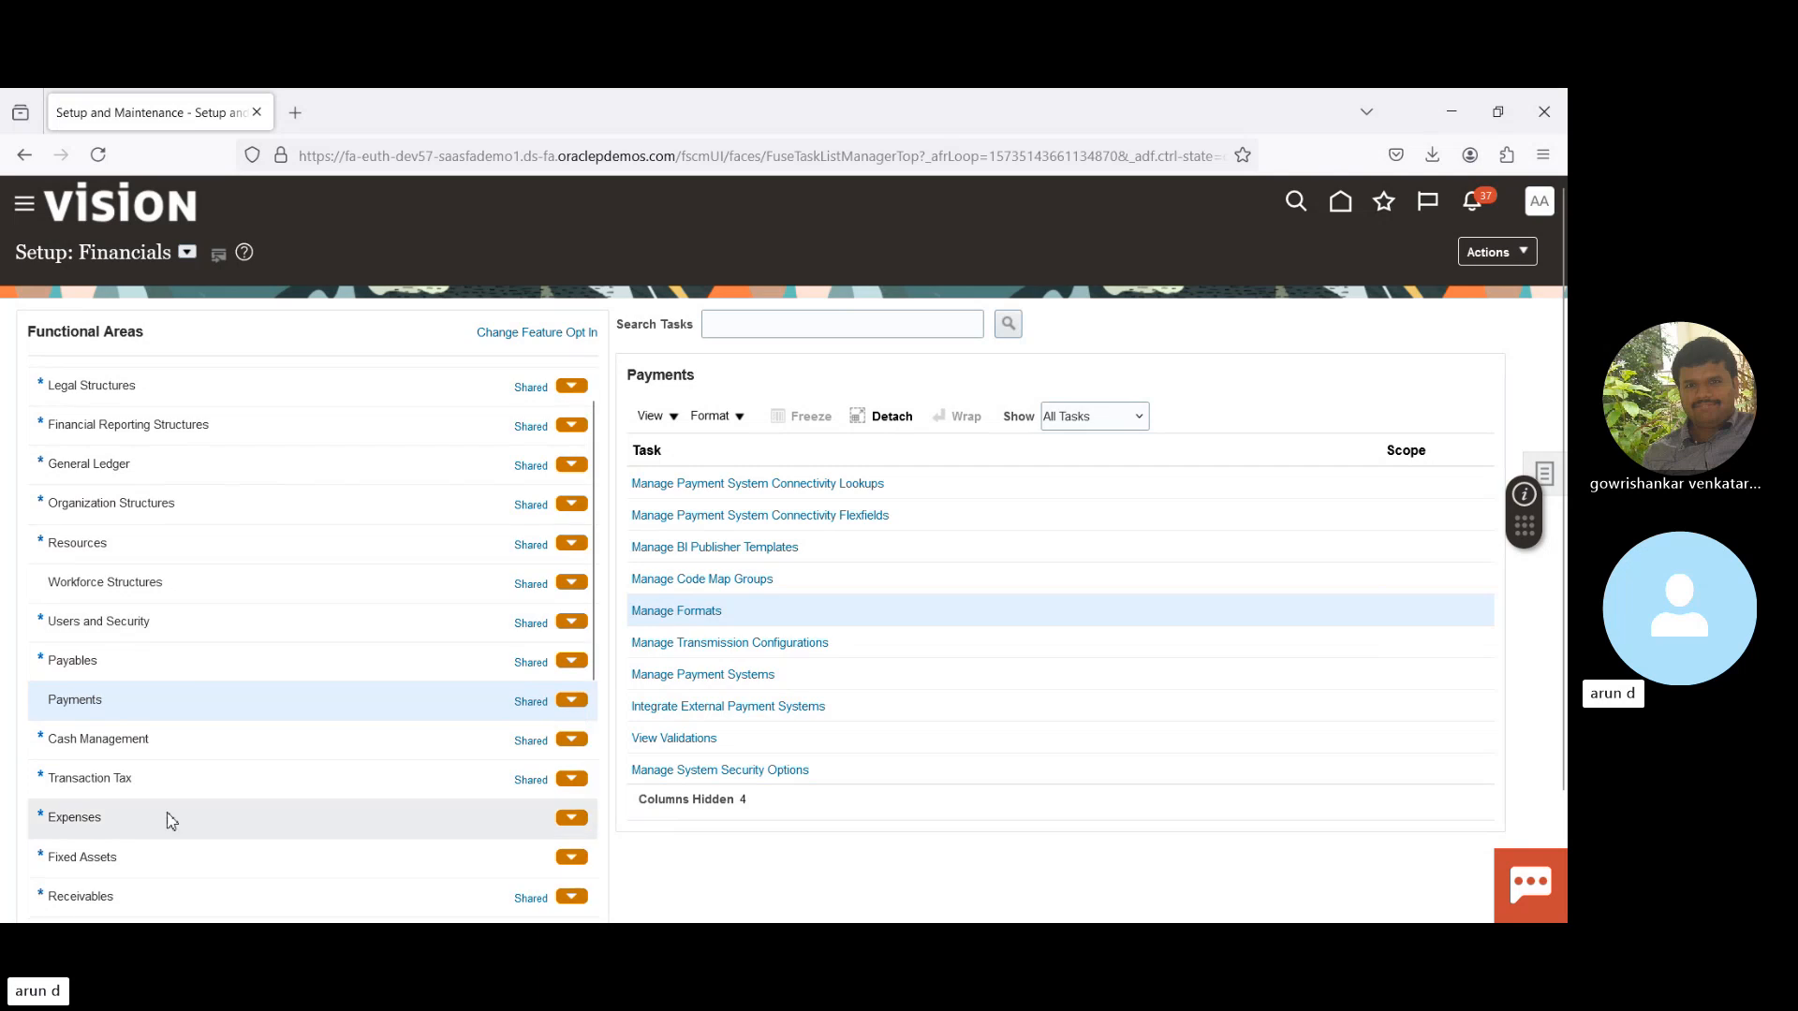
pyautogui.click(177, 748)
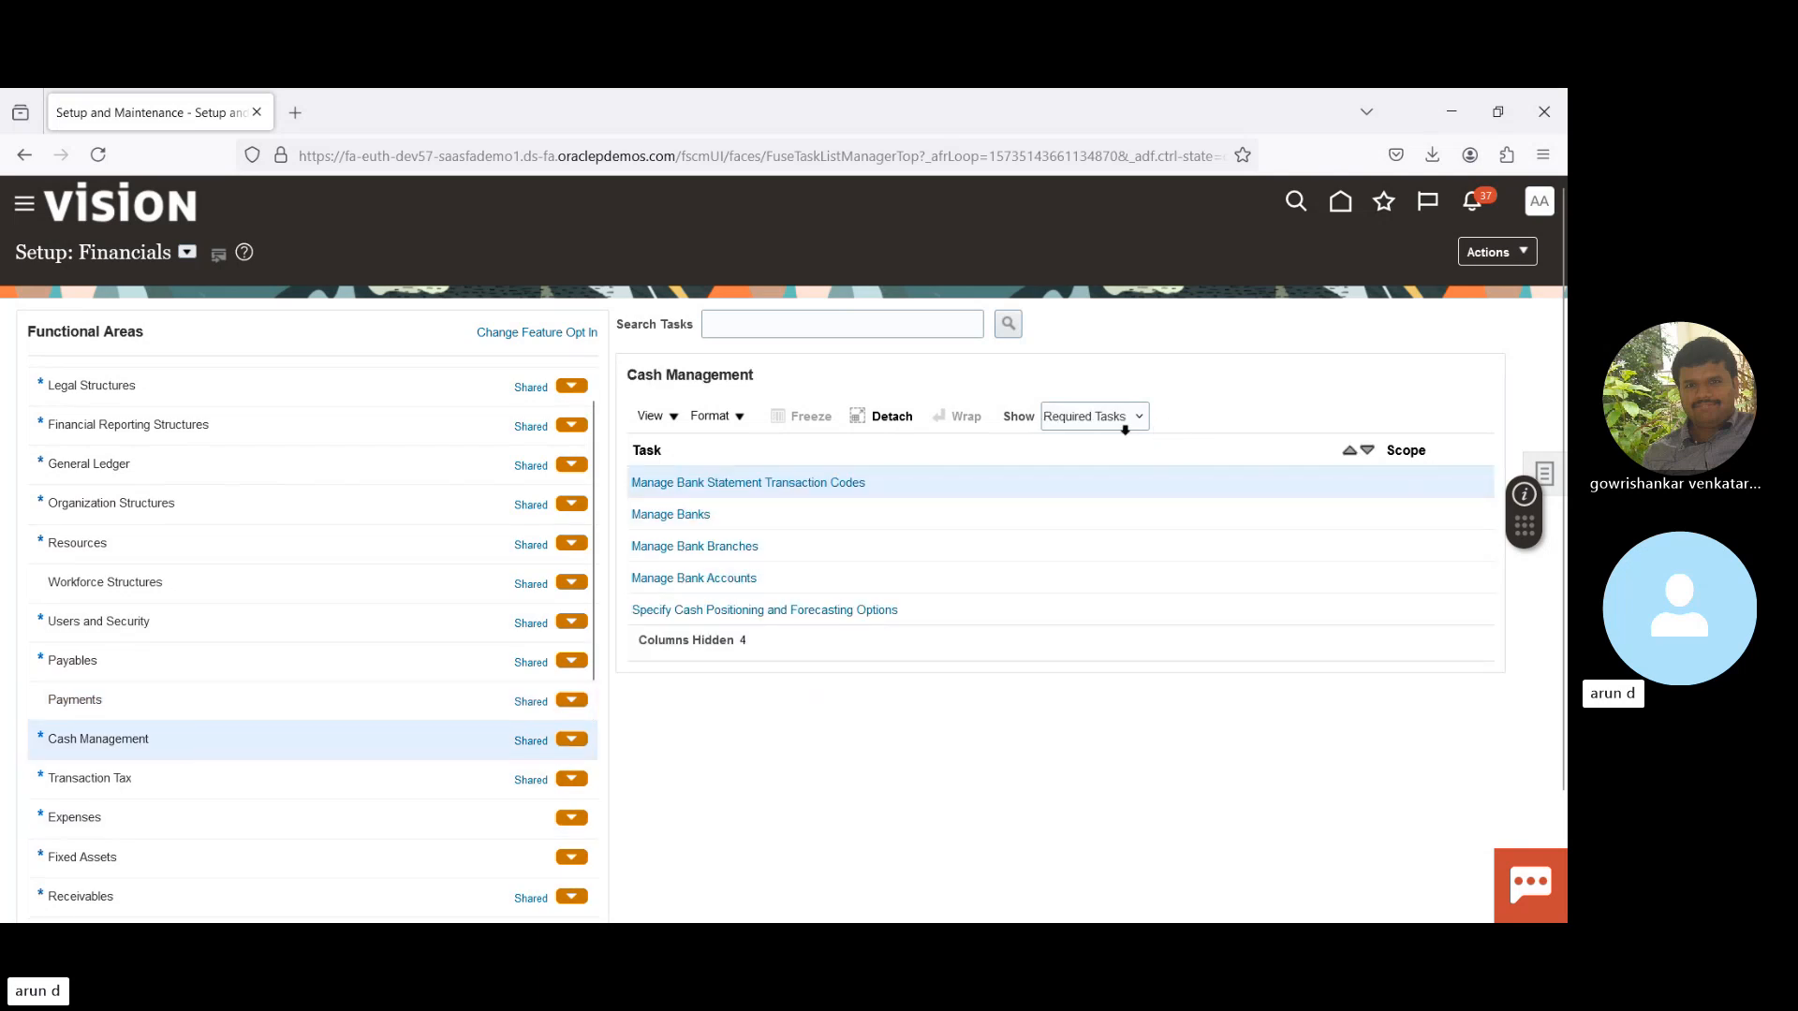
pyautogui.click(678, 514)
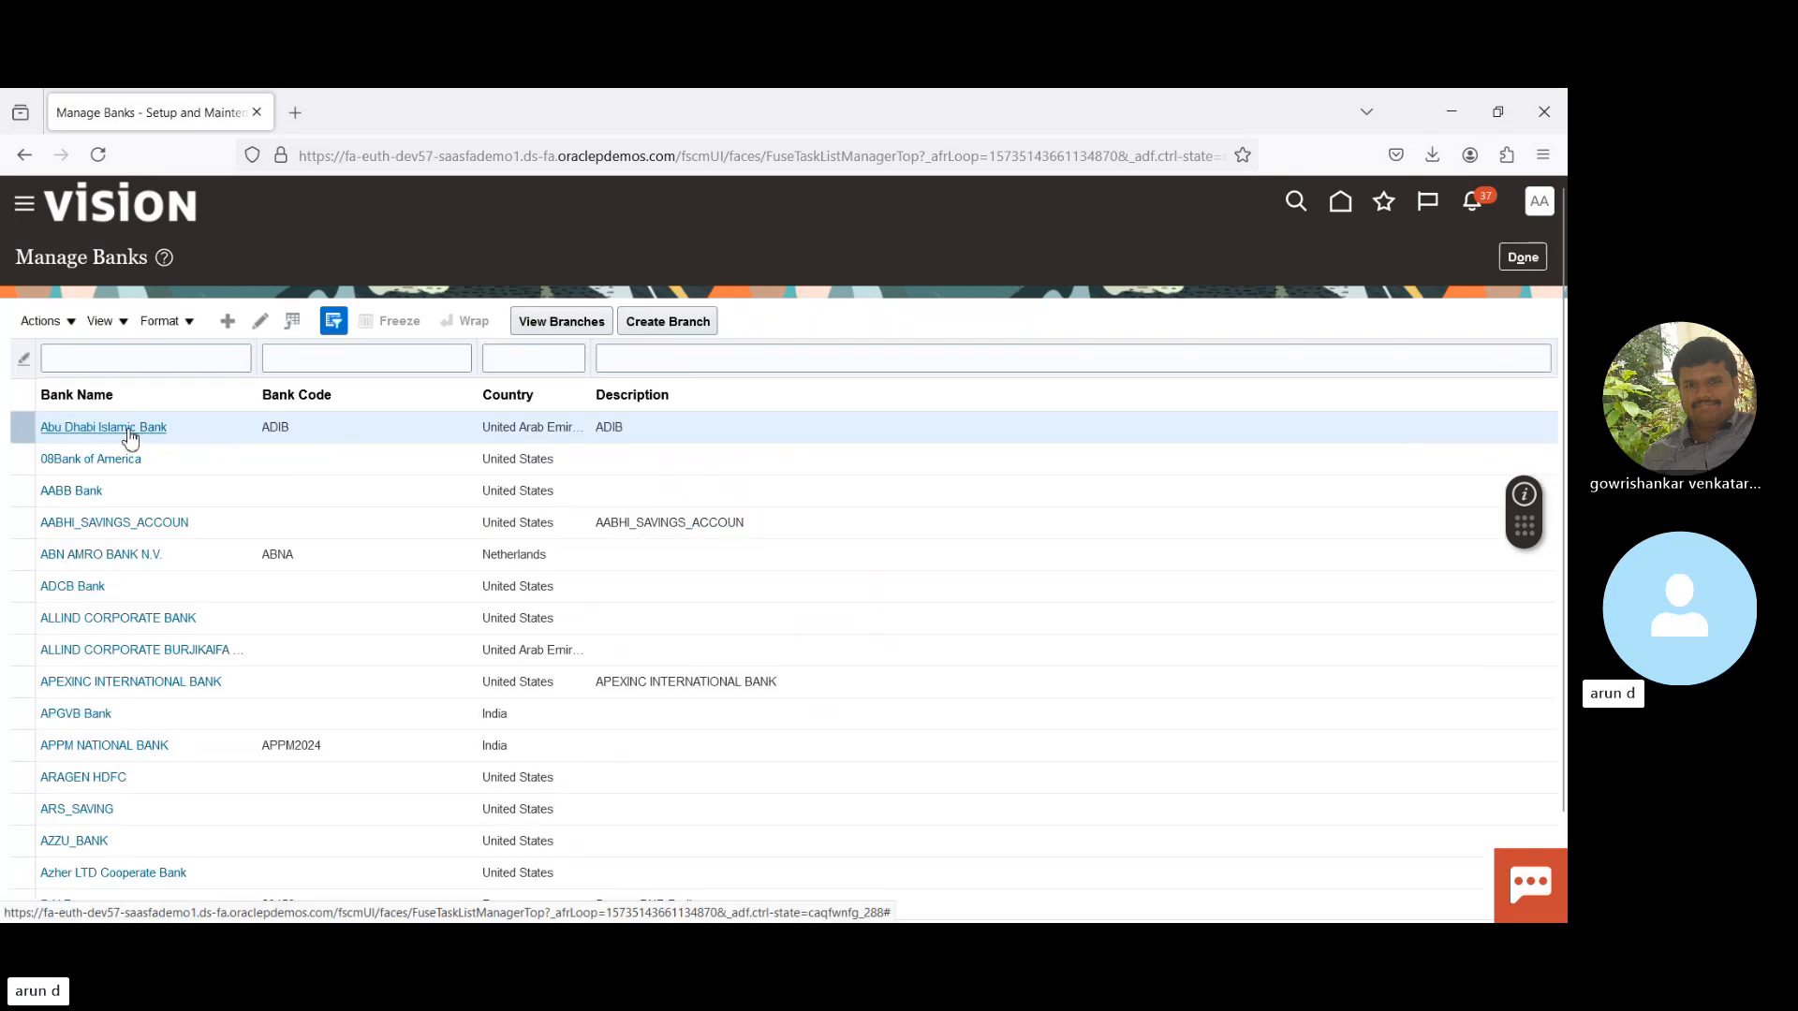
# - Review Abu Dhabi Islamic Bank's name and country (ADIB, United Arab Emirates), then return to the bank list
pyautogui.click(130, 428)
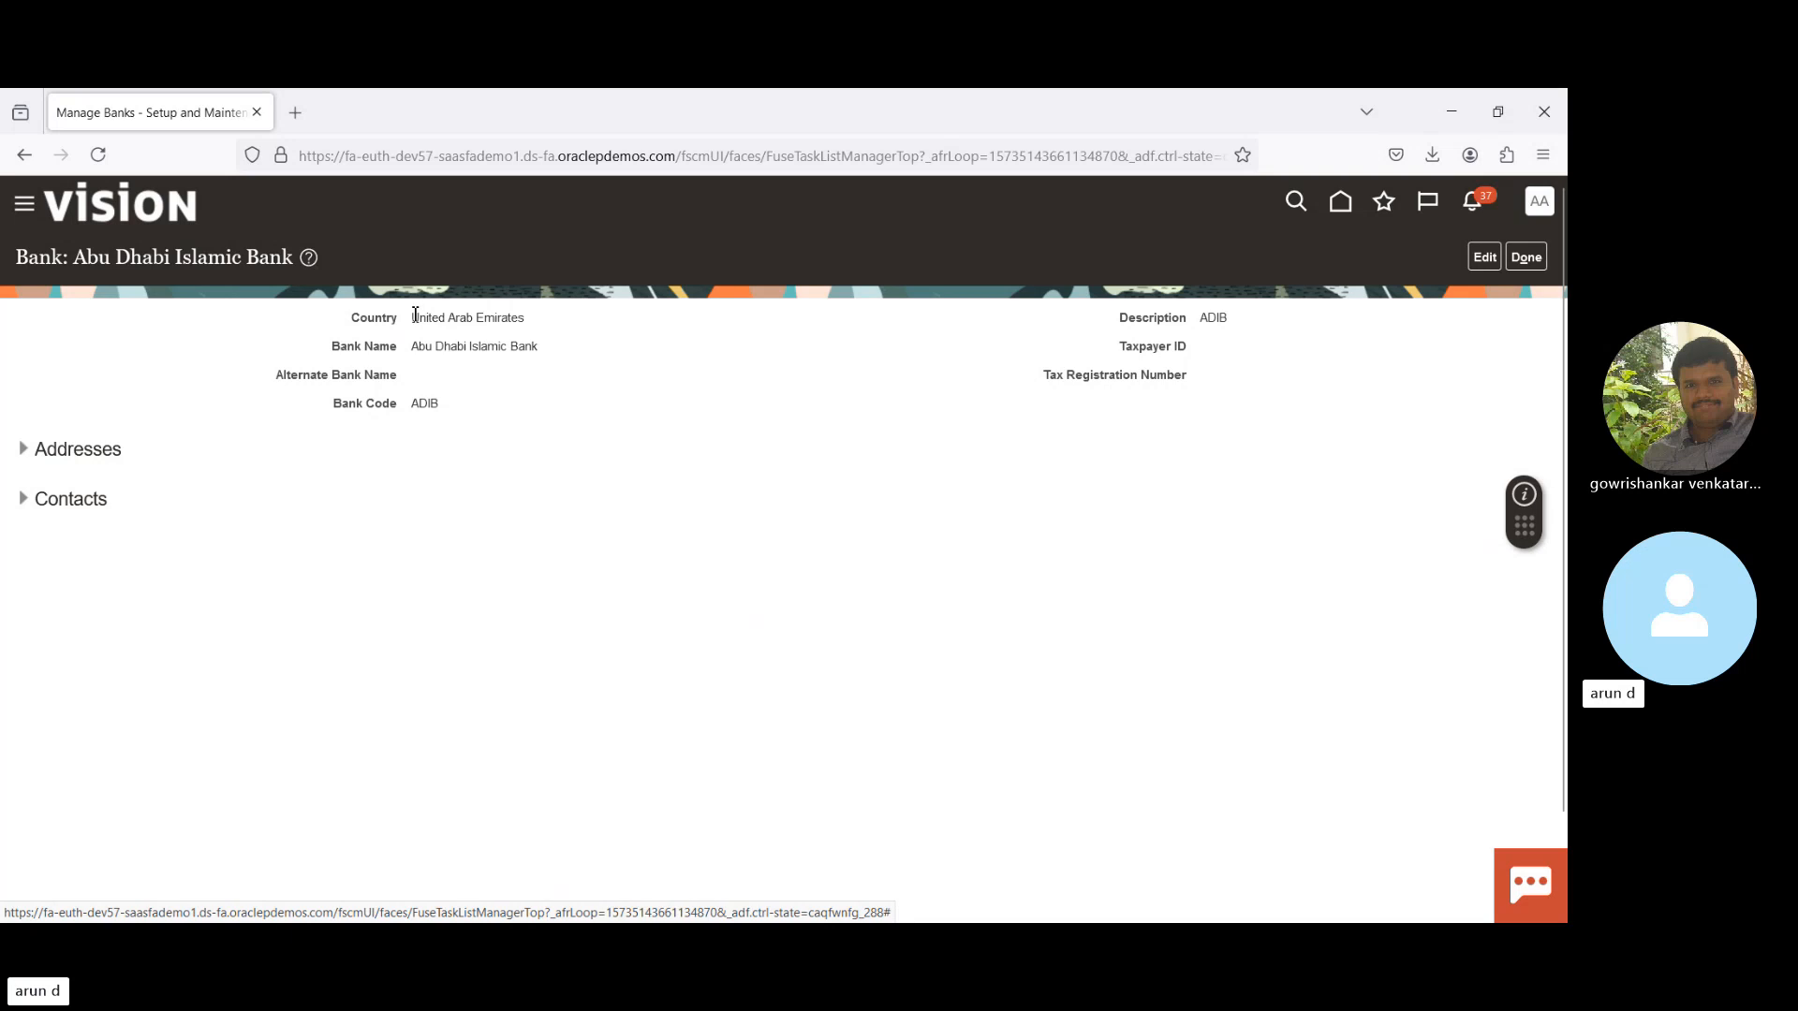
pyautogui.moveTo(416, 315); pyautogui.dragTo(538, 328)
pyautogui.click(421, 348)
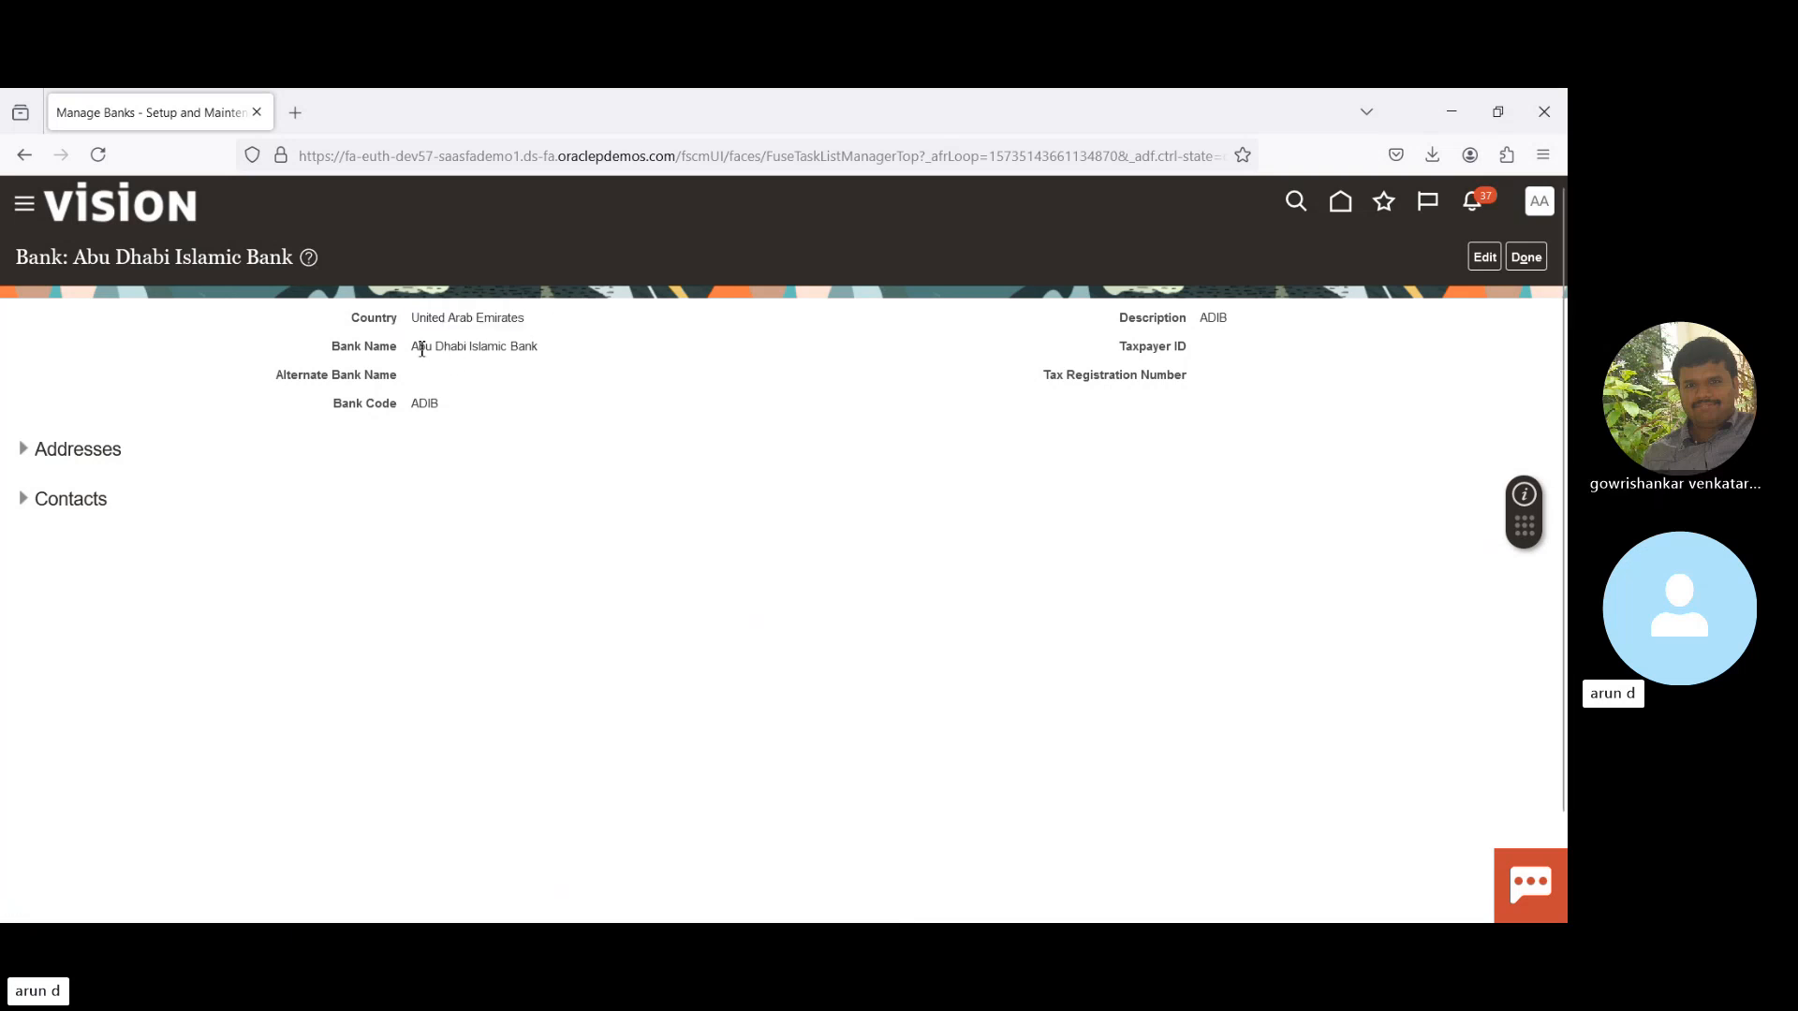
pyautogui.moveTo(422, 348); pyautogui.dragTo(518, 361)
pyautogui.click(1526, 261)
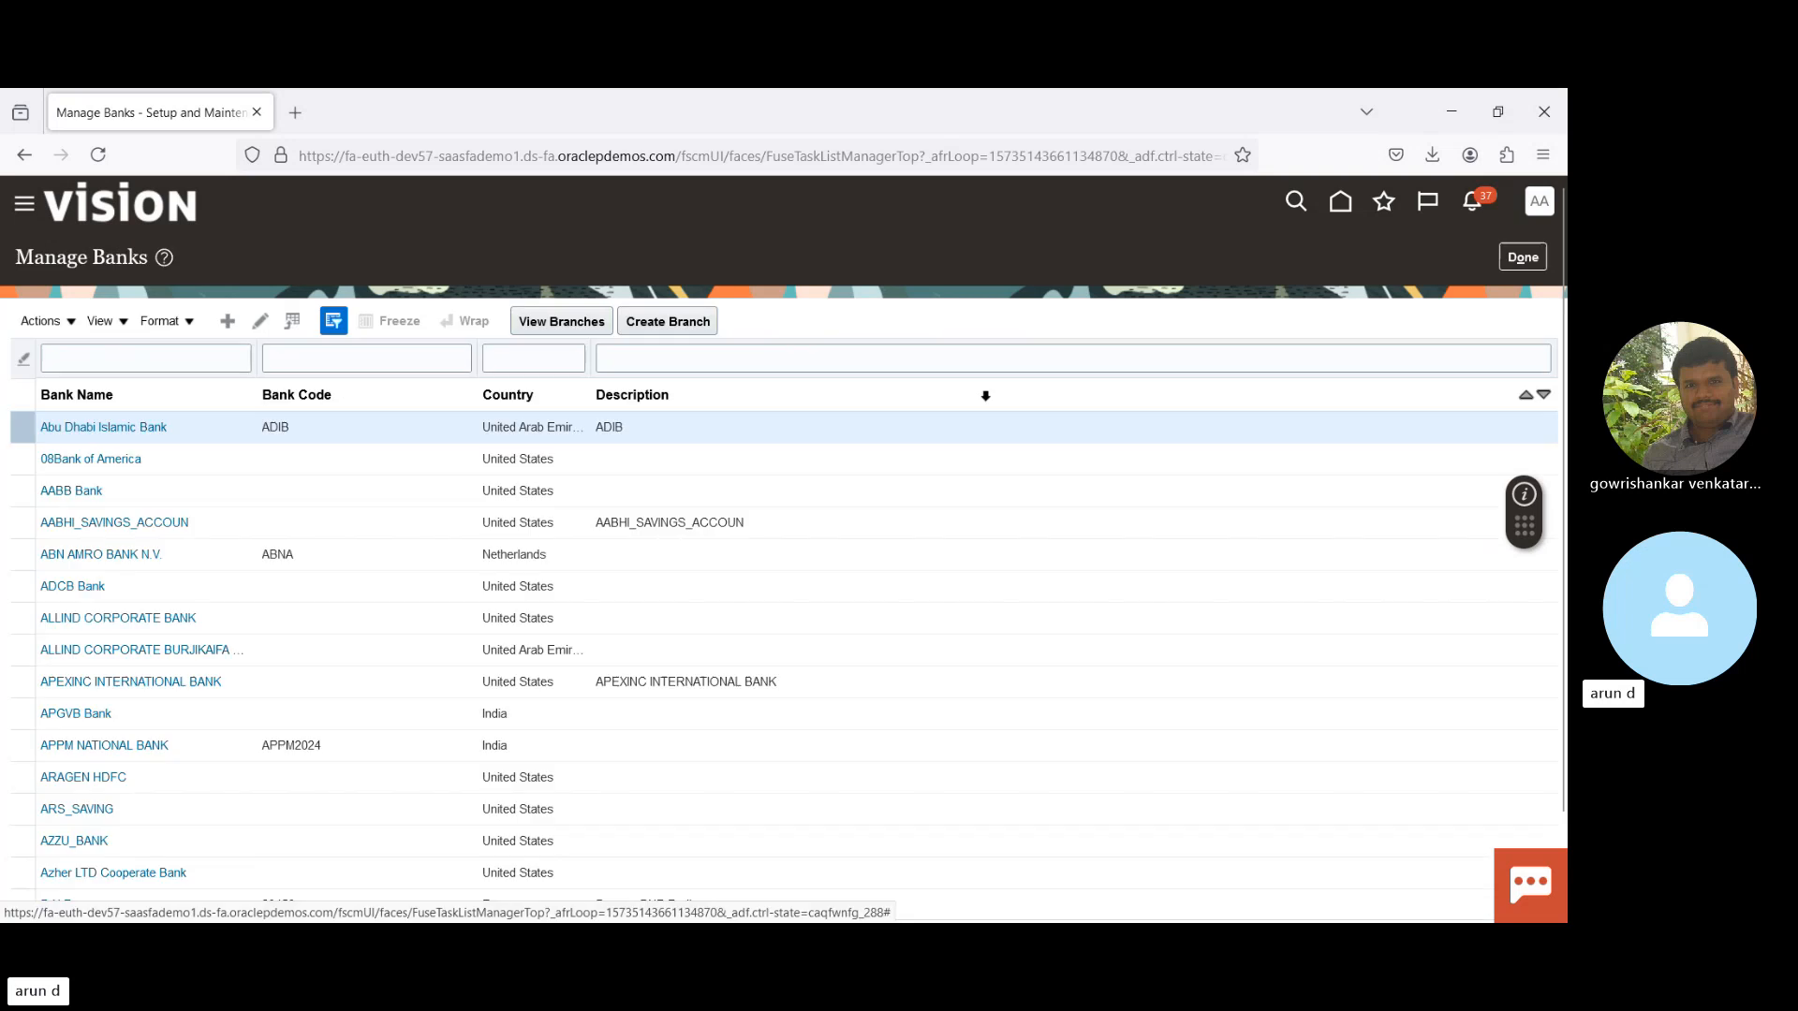
# - List Abu Dhabi Islamic Bank's branches and edit the Emaar Square Branch
pyautogui.click(568, 326)
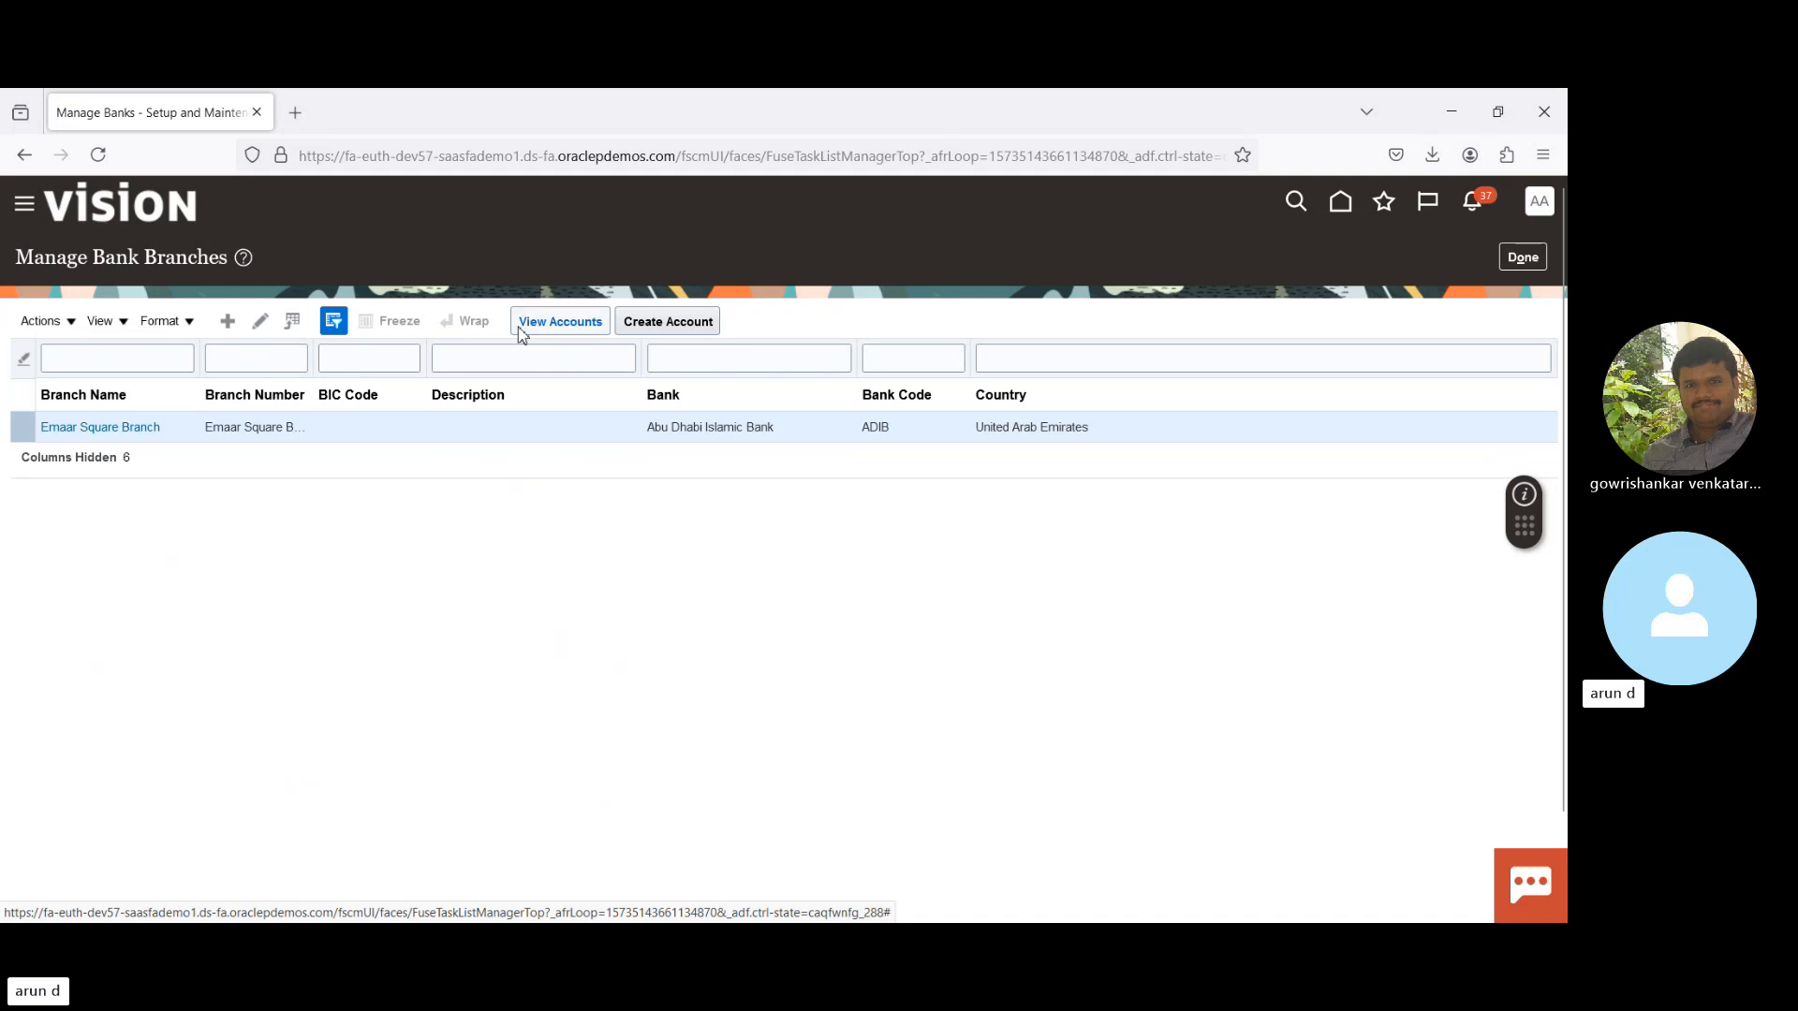
pyautogui.click(260, 322)
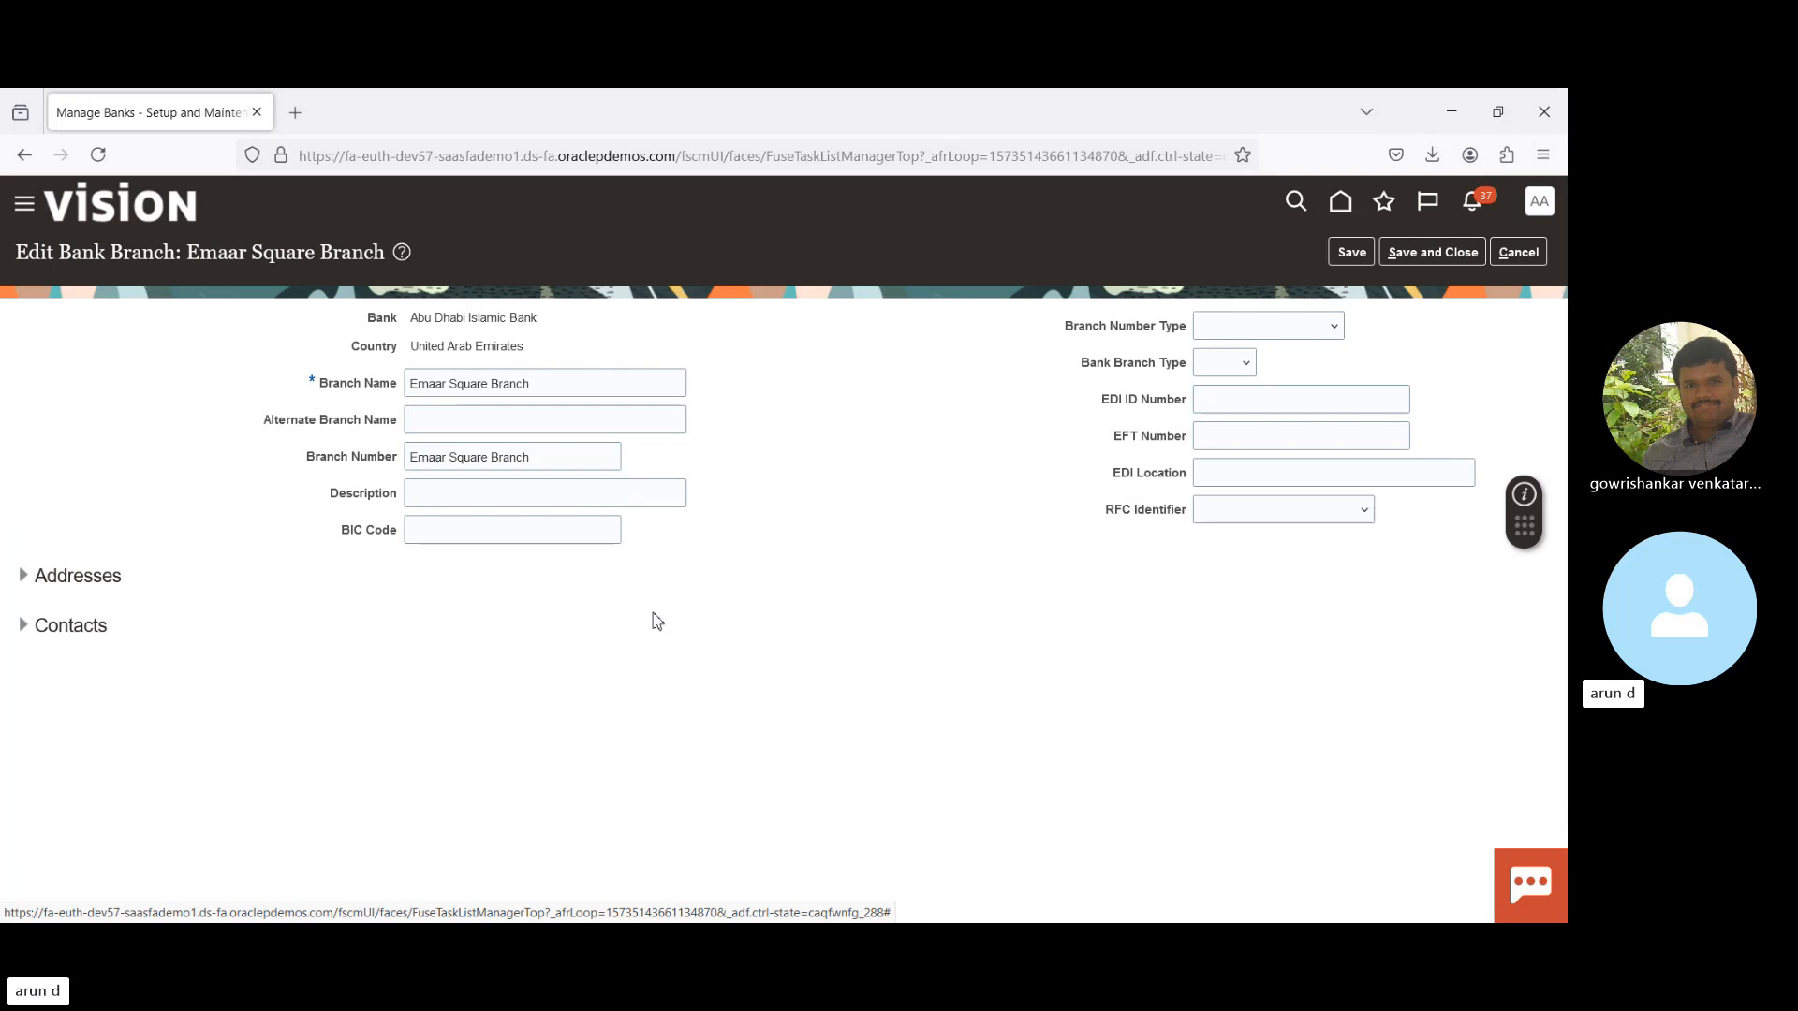
# - Review the Emaar Square Branch's Branch Number and country, then cancel the edit
pyautogui.tripleClick(330, 464)
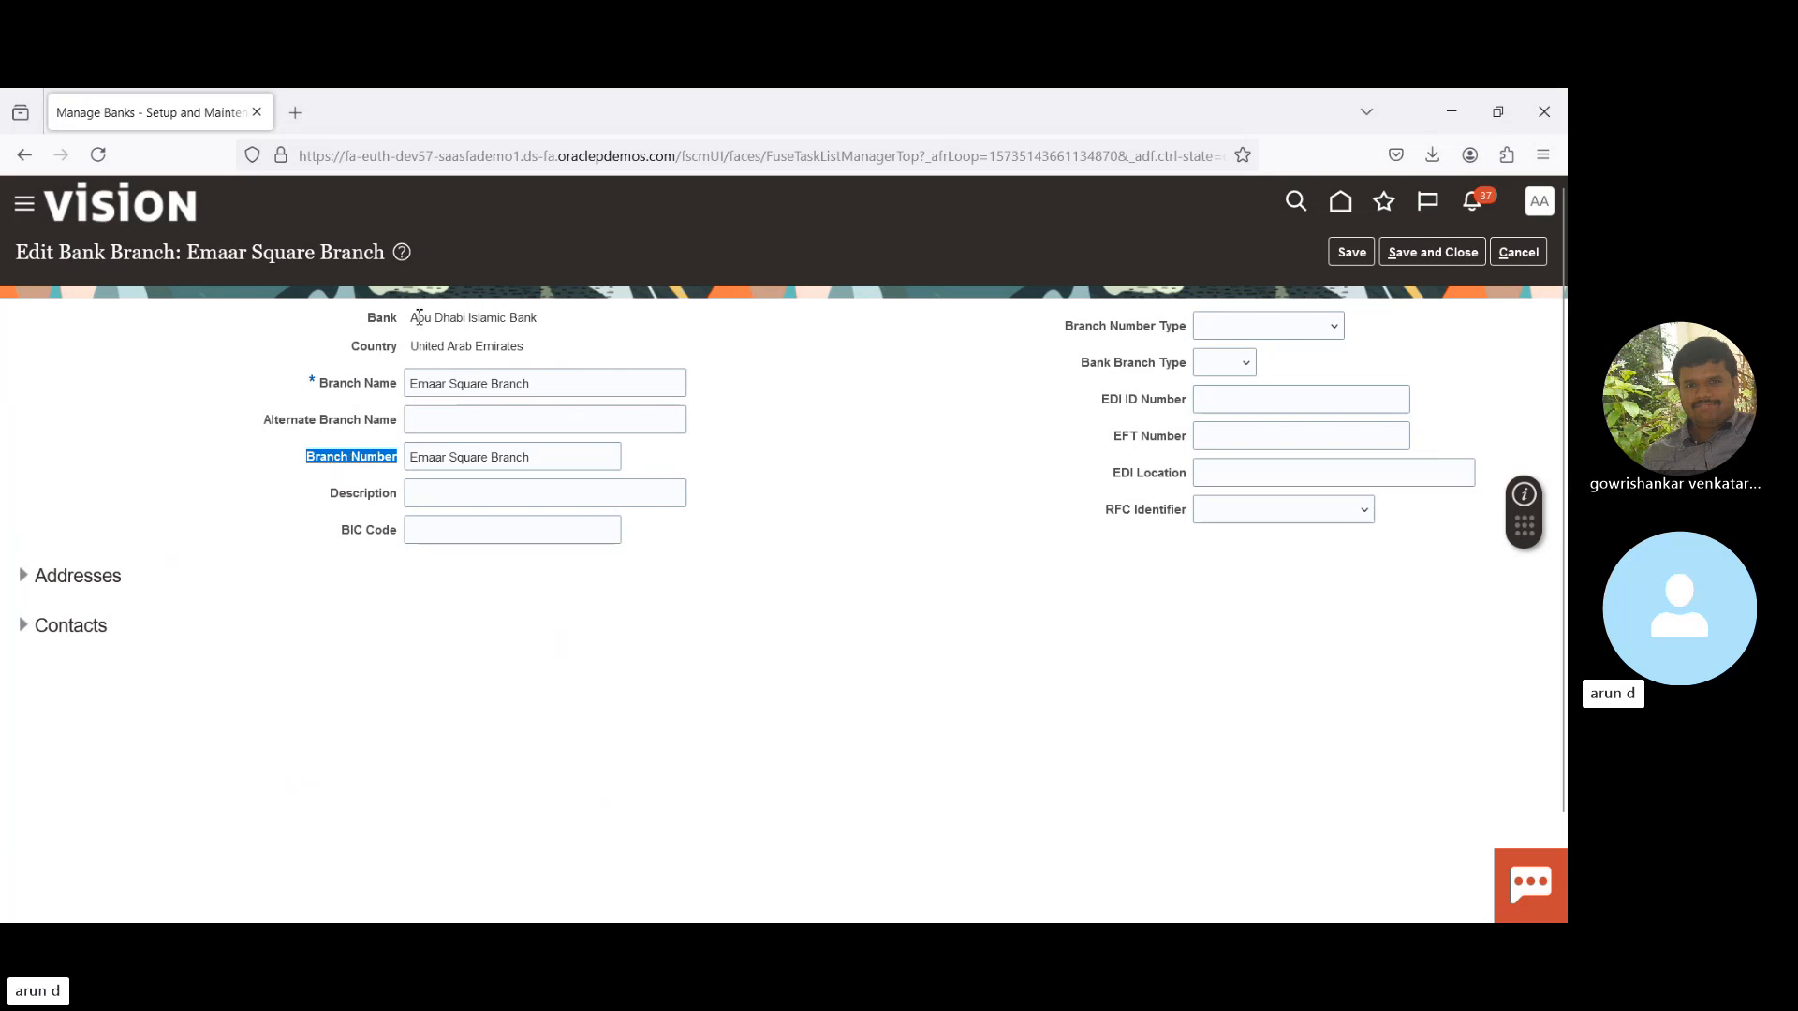
pyautogui.moveTo(418, 345); pyautogui.dragTo(550, 361)
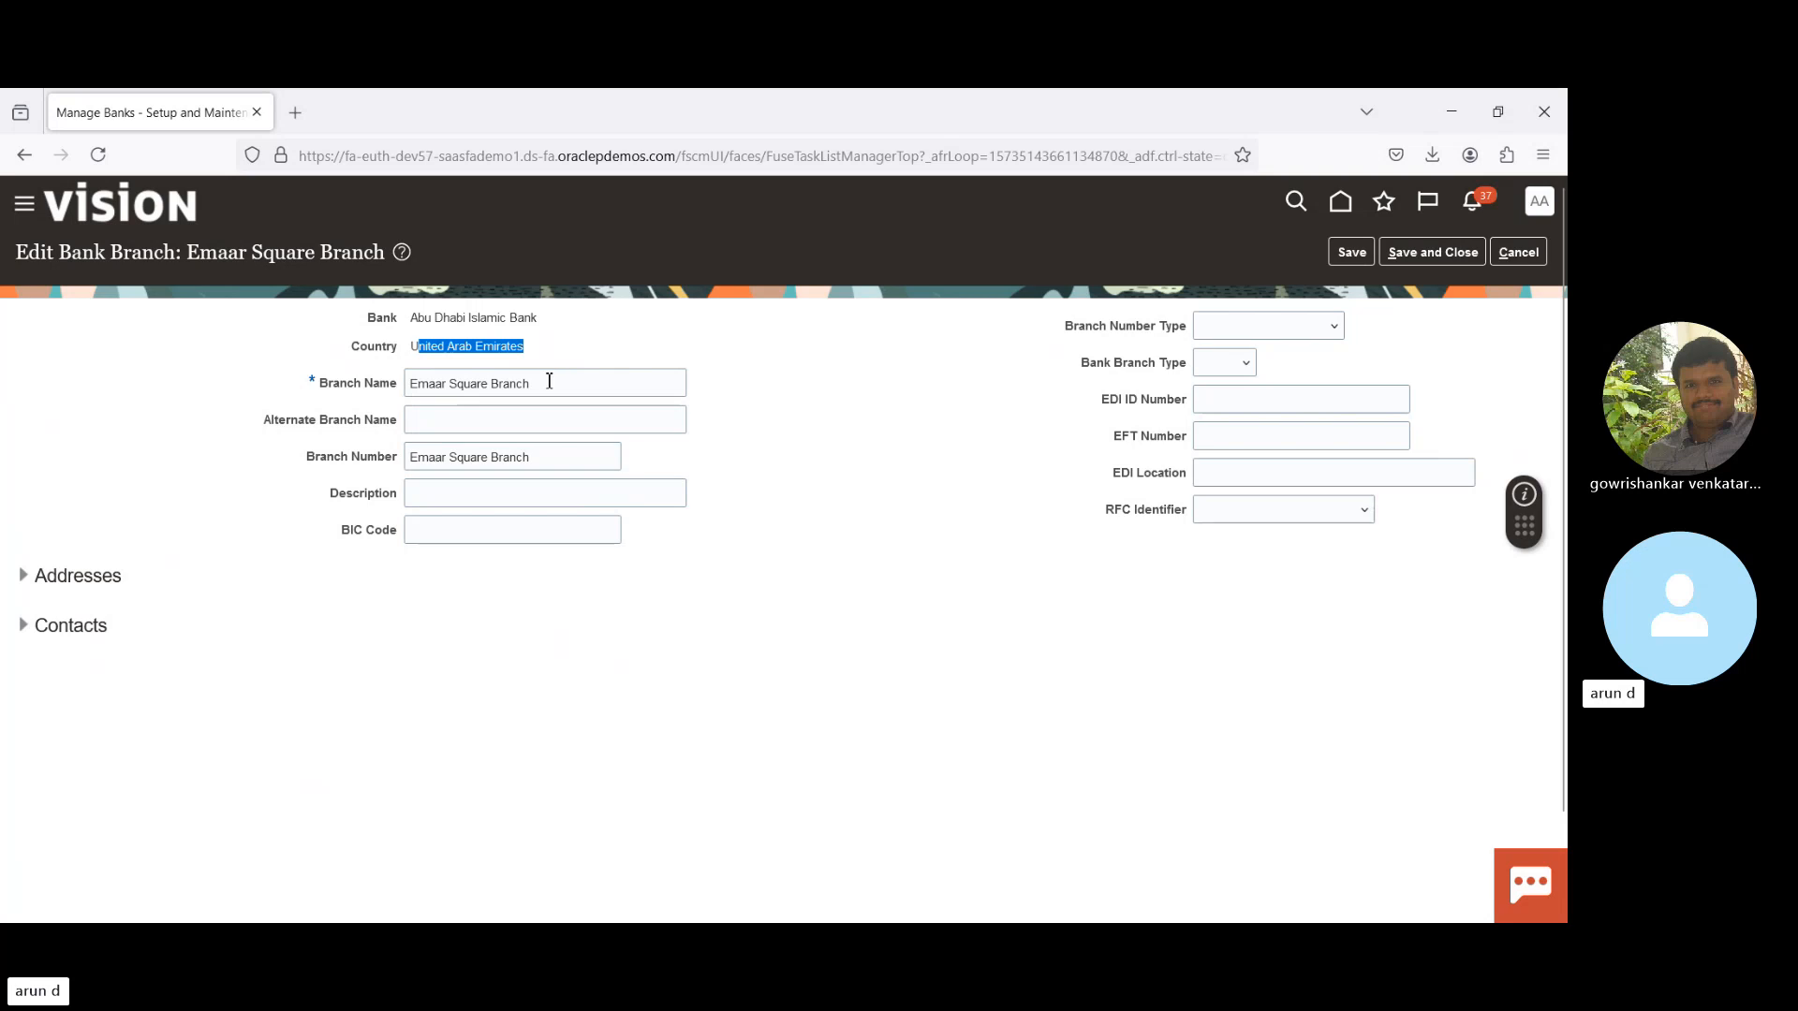
pyautogui.tripleClick(349, 463)
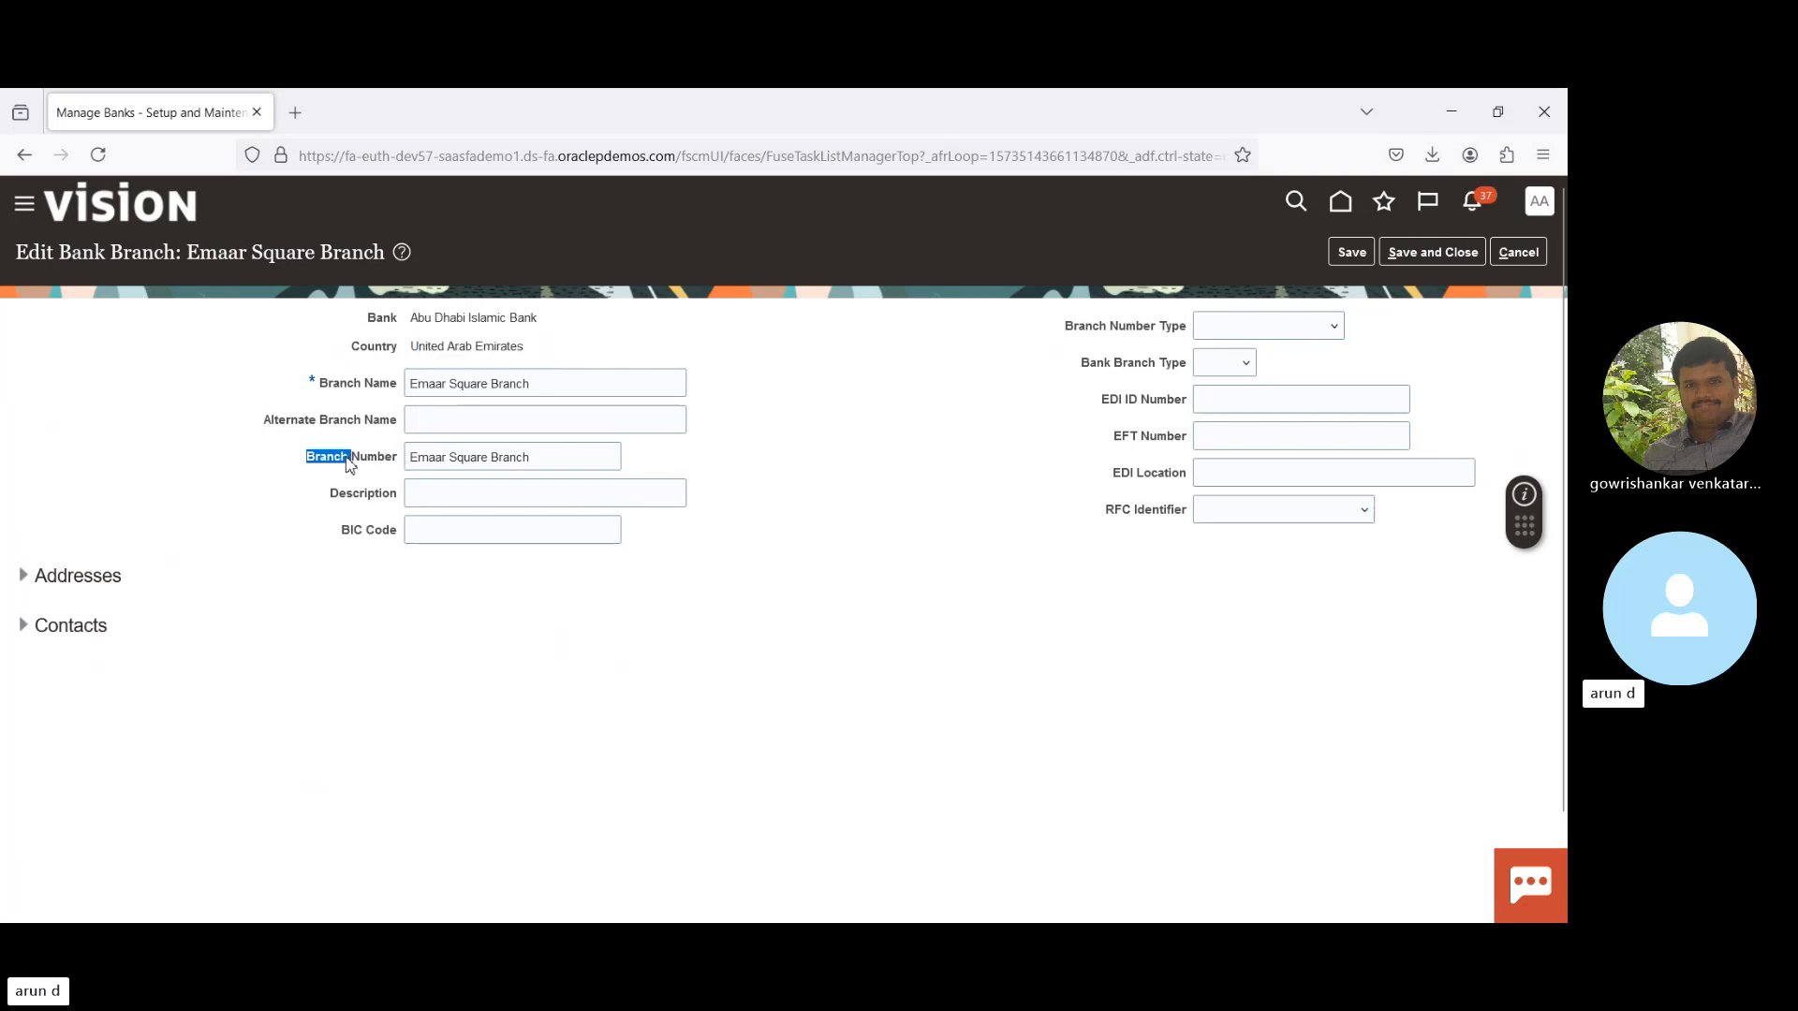
pyautogui.moveTo(411, 460); pyautogui.dragTo(581, 470)
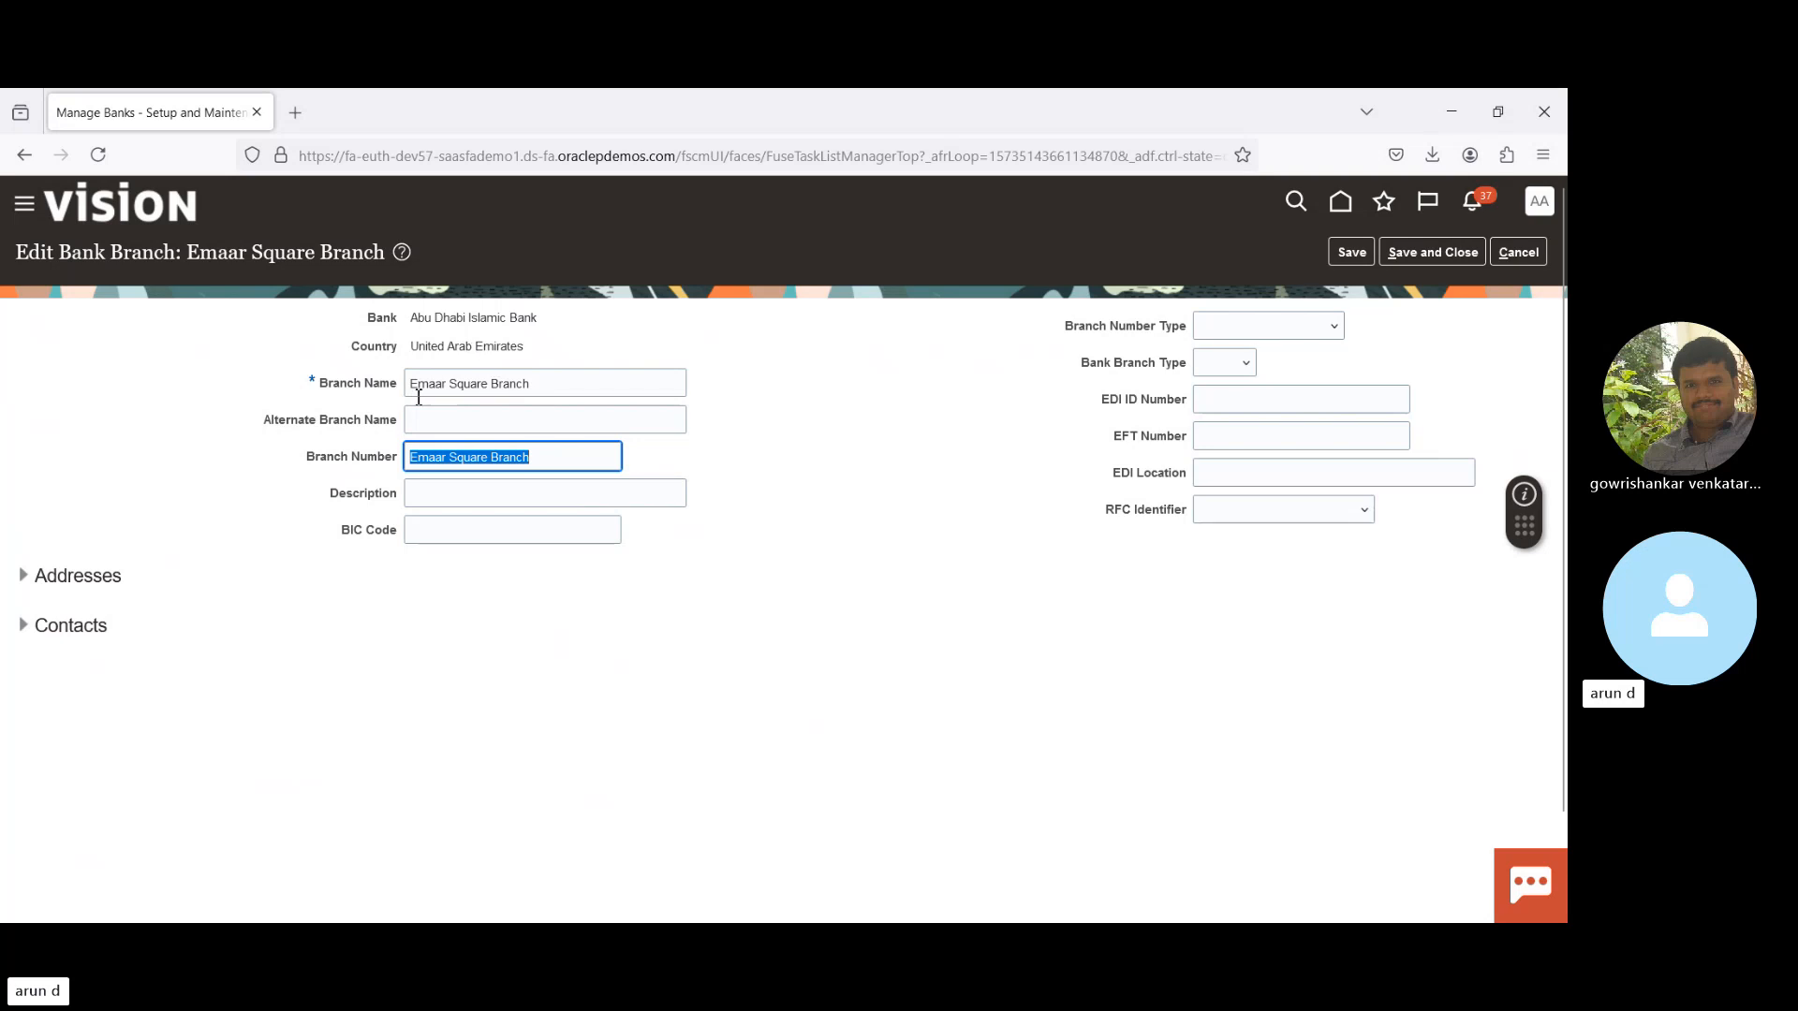
pyautogui.moveTo(315, 466); pyautogui.dragTo(412, 468)
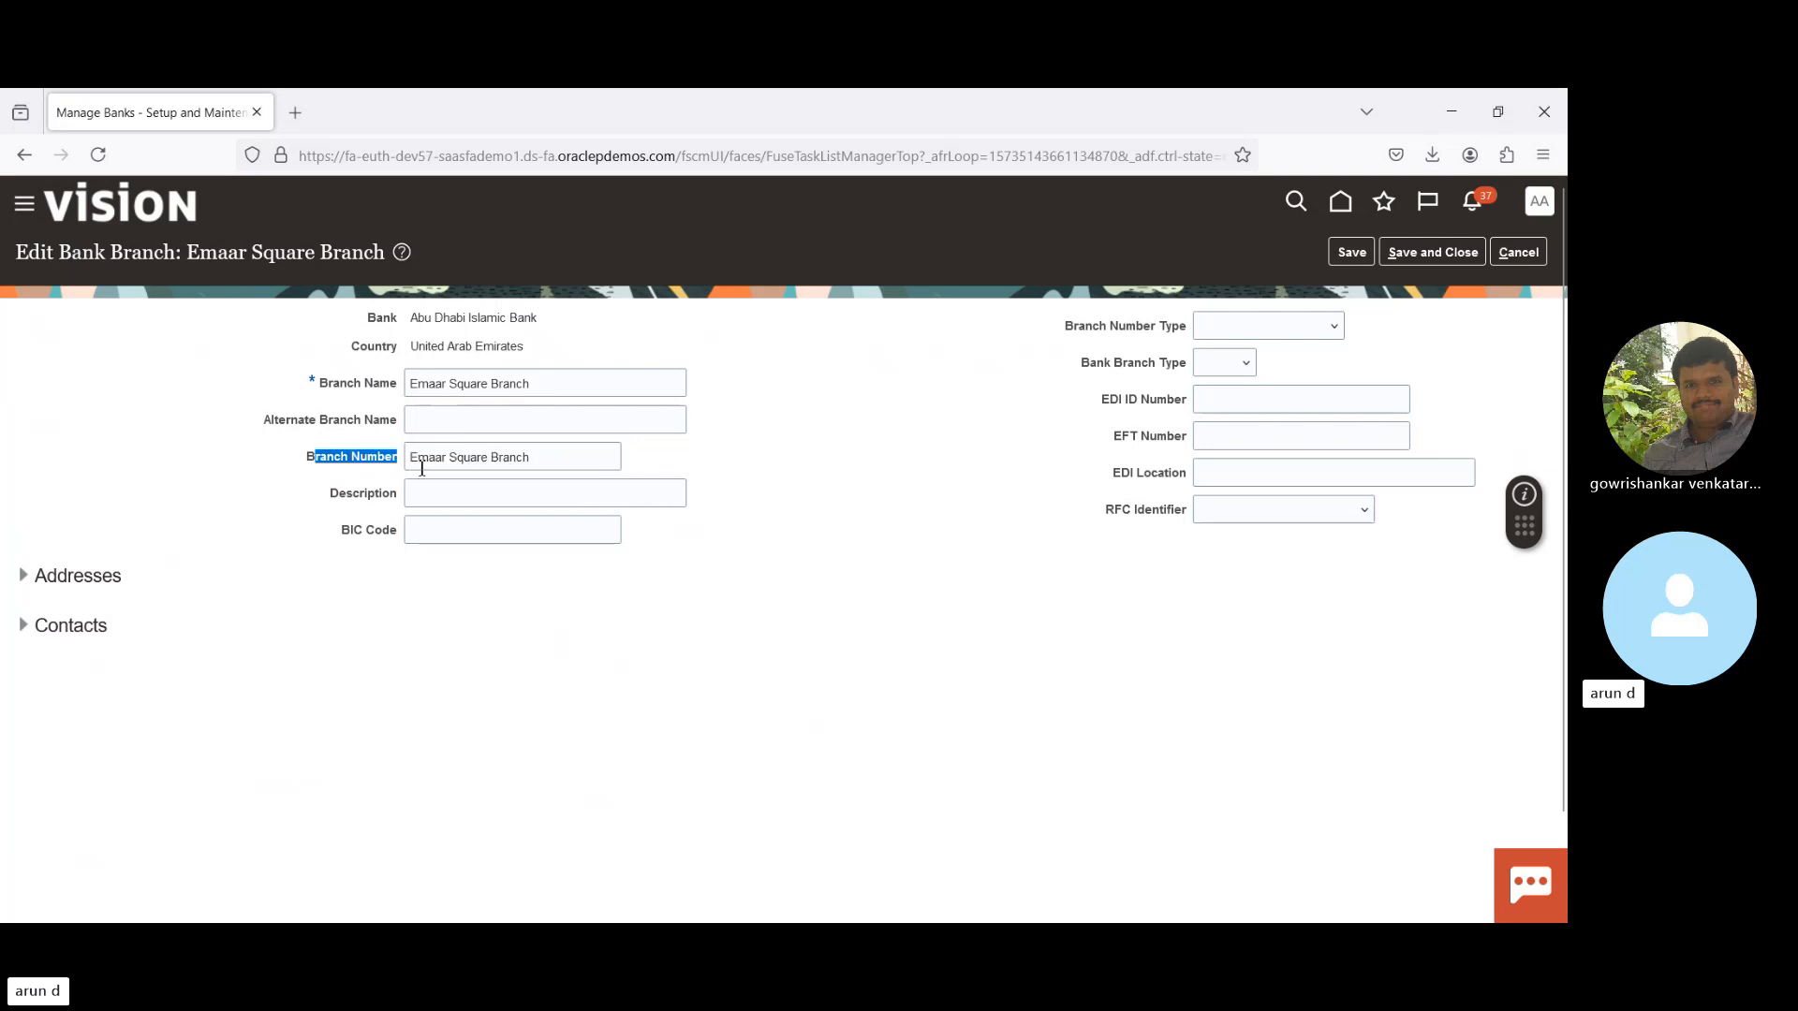
pyautogui.moveTo(415, 349); pyautogui.dragTo(549, 353)
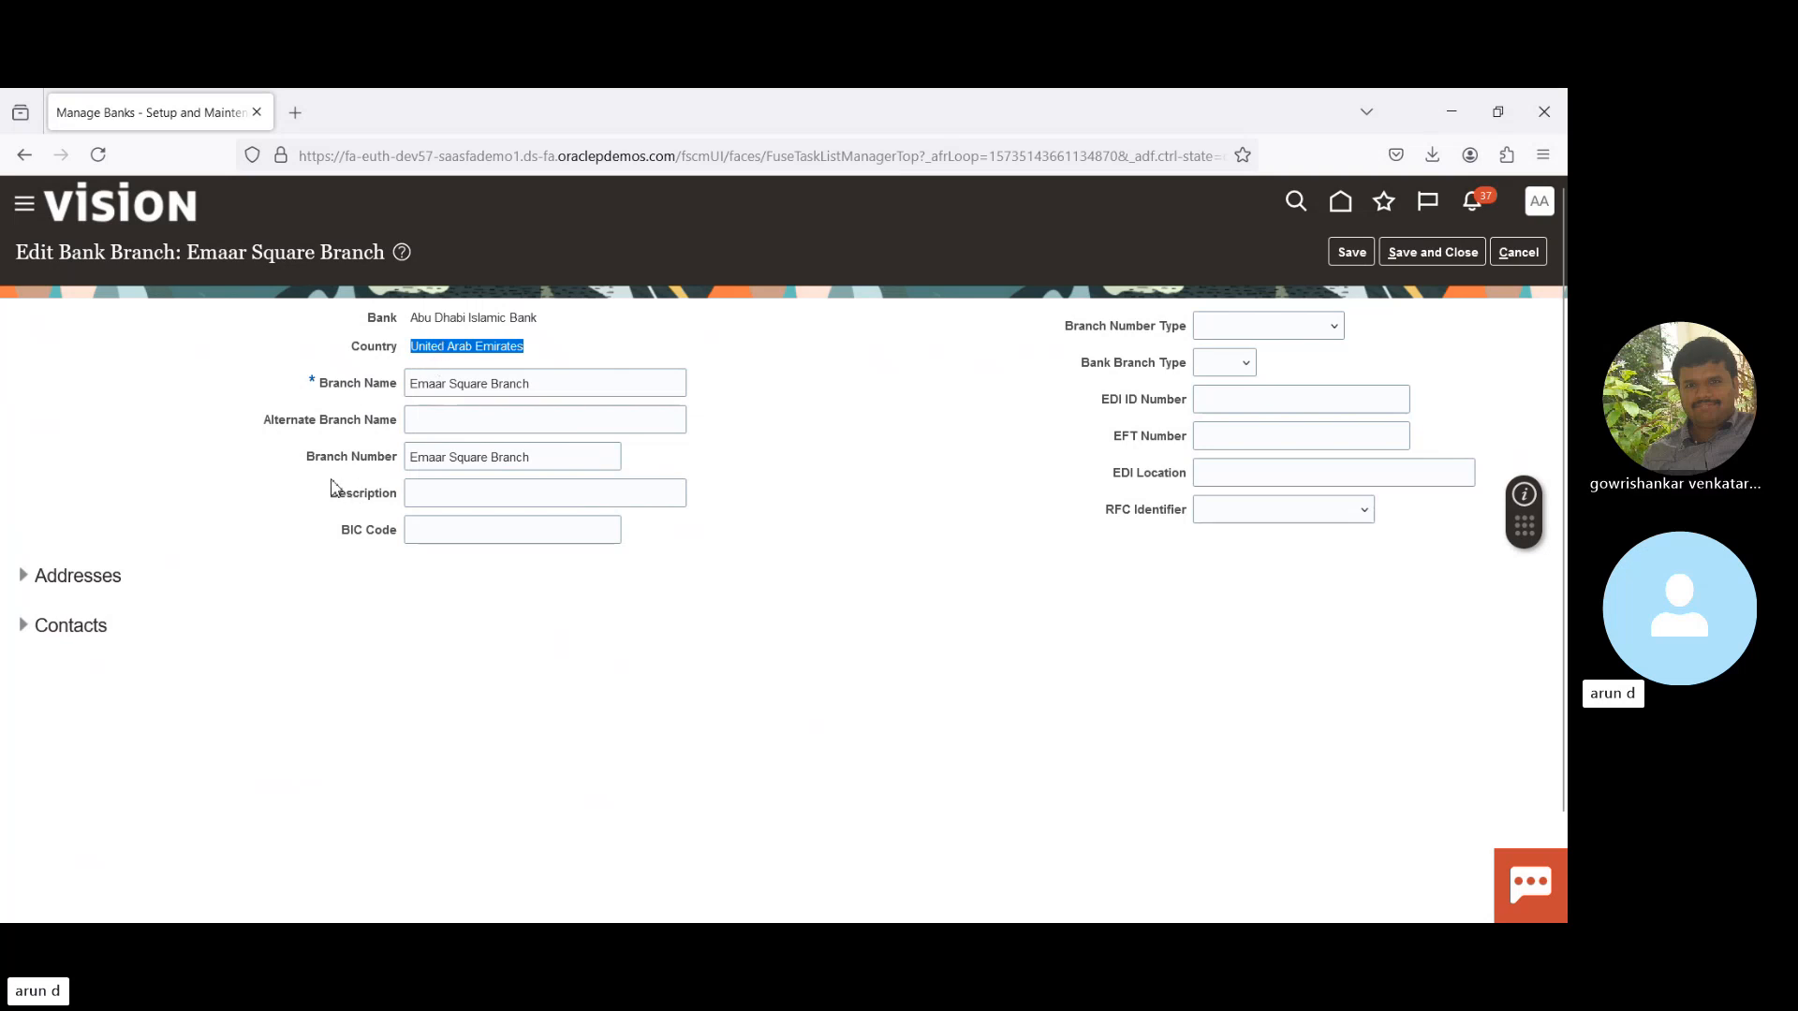
pyautogui.click(319, 456)
pyautogui.moveTo(319, 457); pyautogui.dragTo(409, 458)
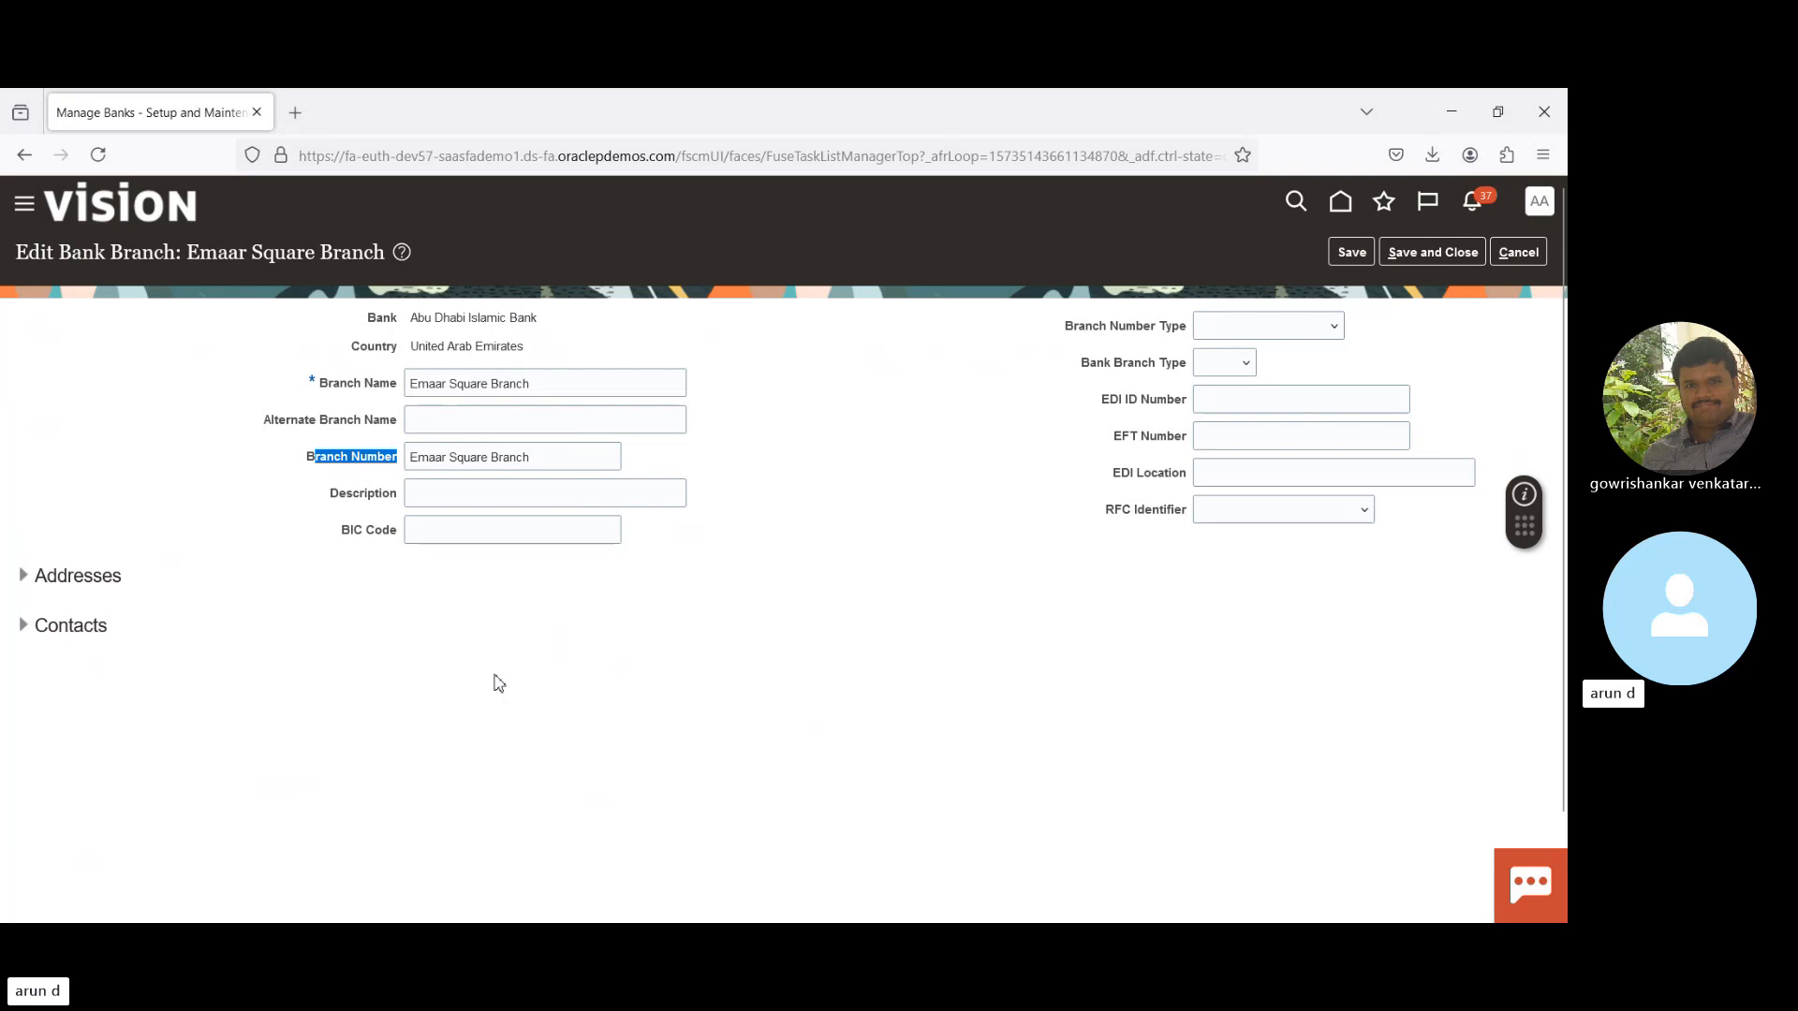
pyautogui.click(501, 693)
pyautogui.click(1530, 253)
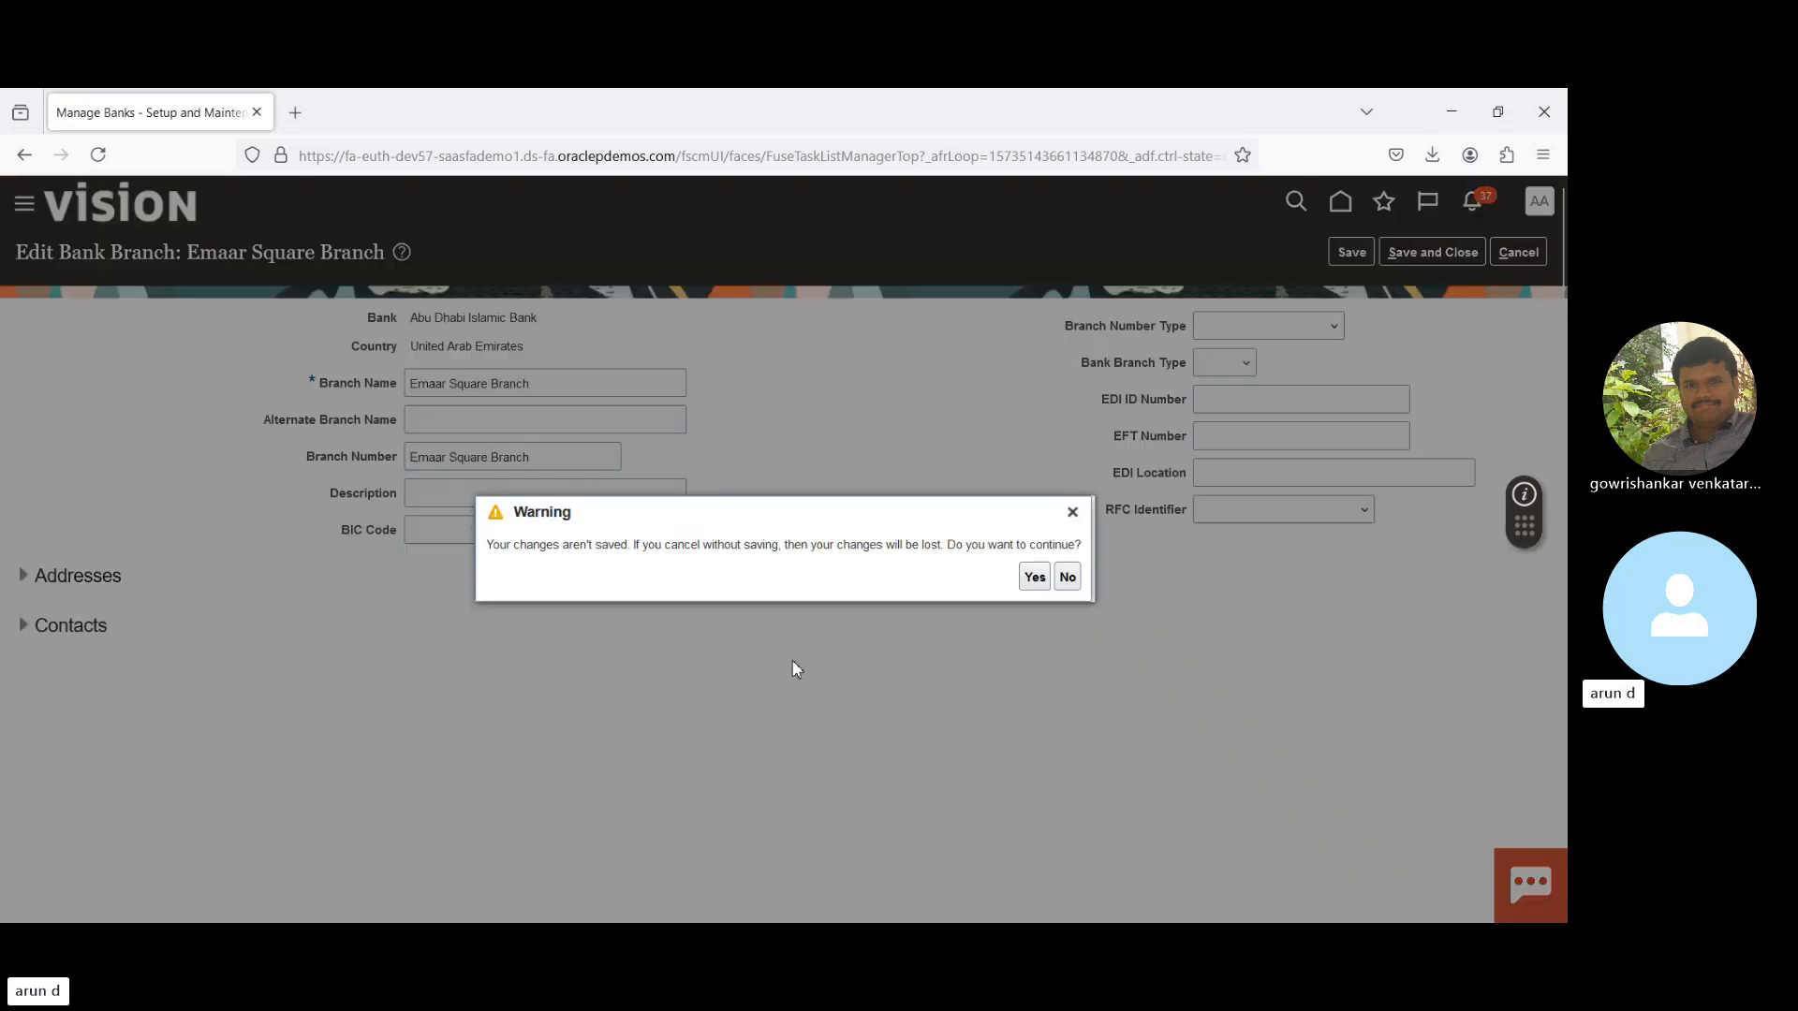
# - Discard the branch changes and edit the ADIB bank account at Emaar Square Branch
pyautogui.click(1034, 577)
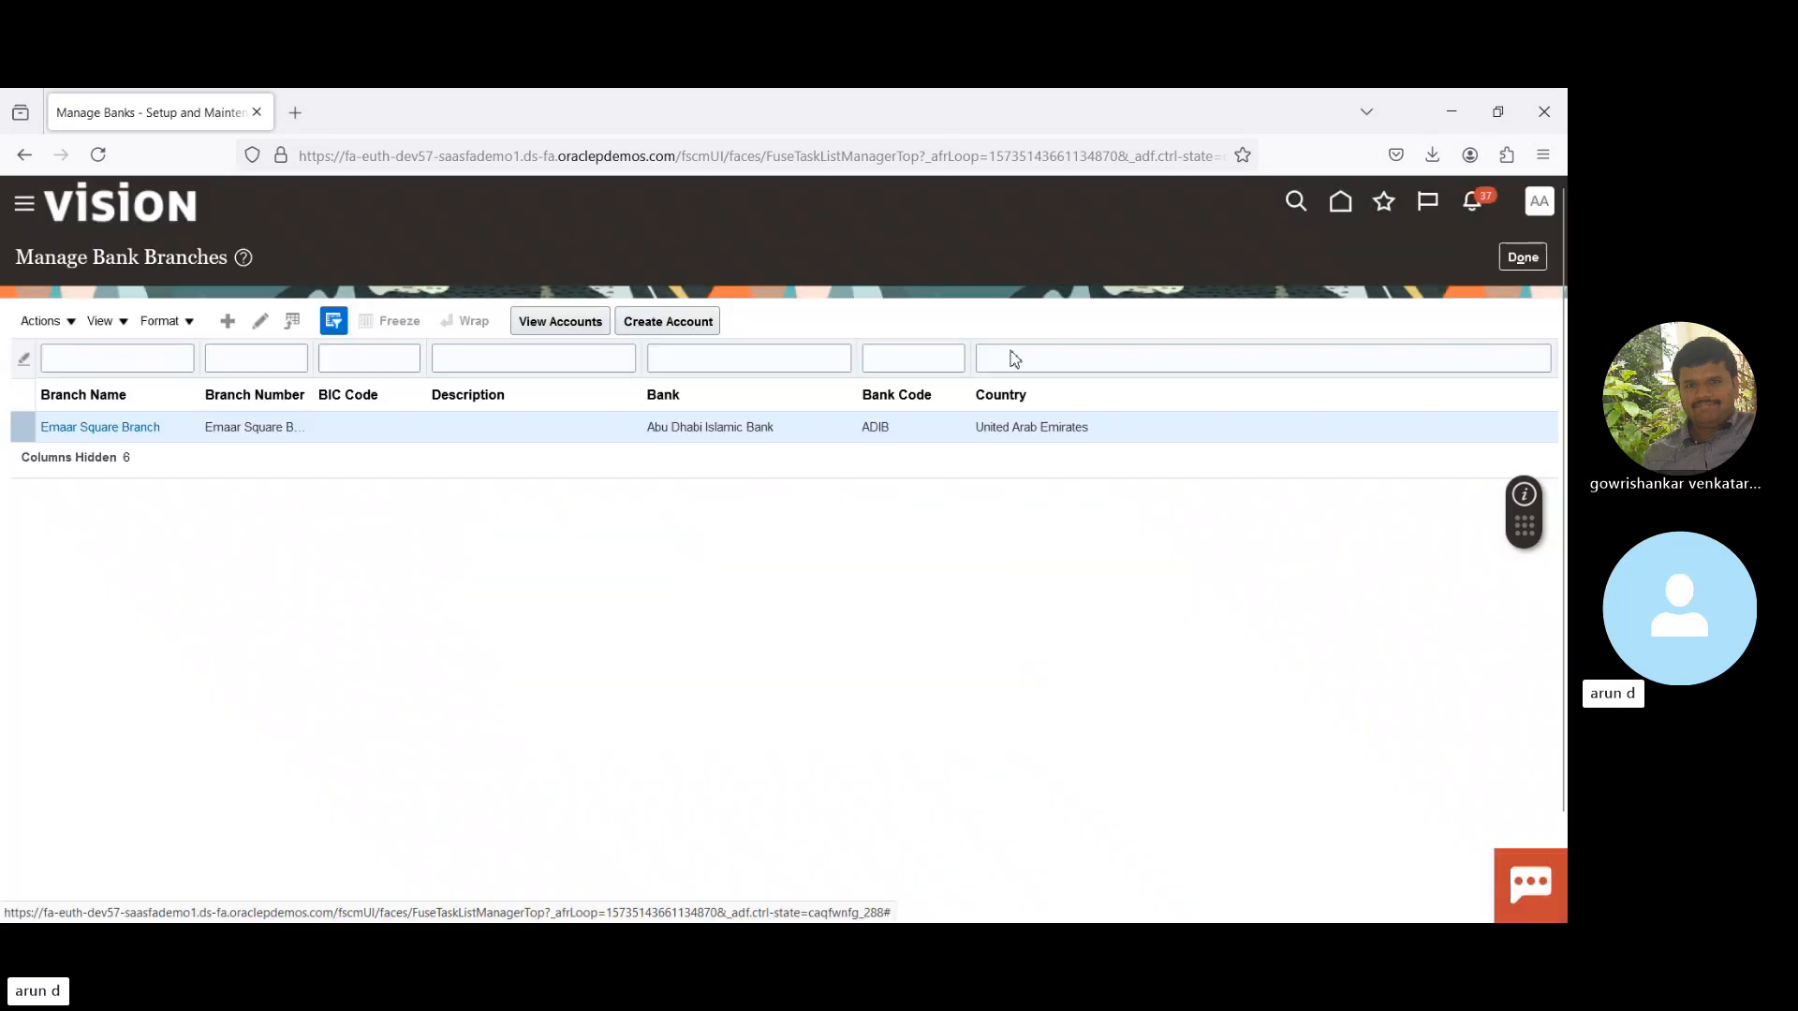
pyautogui.click(567, 322)
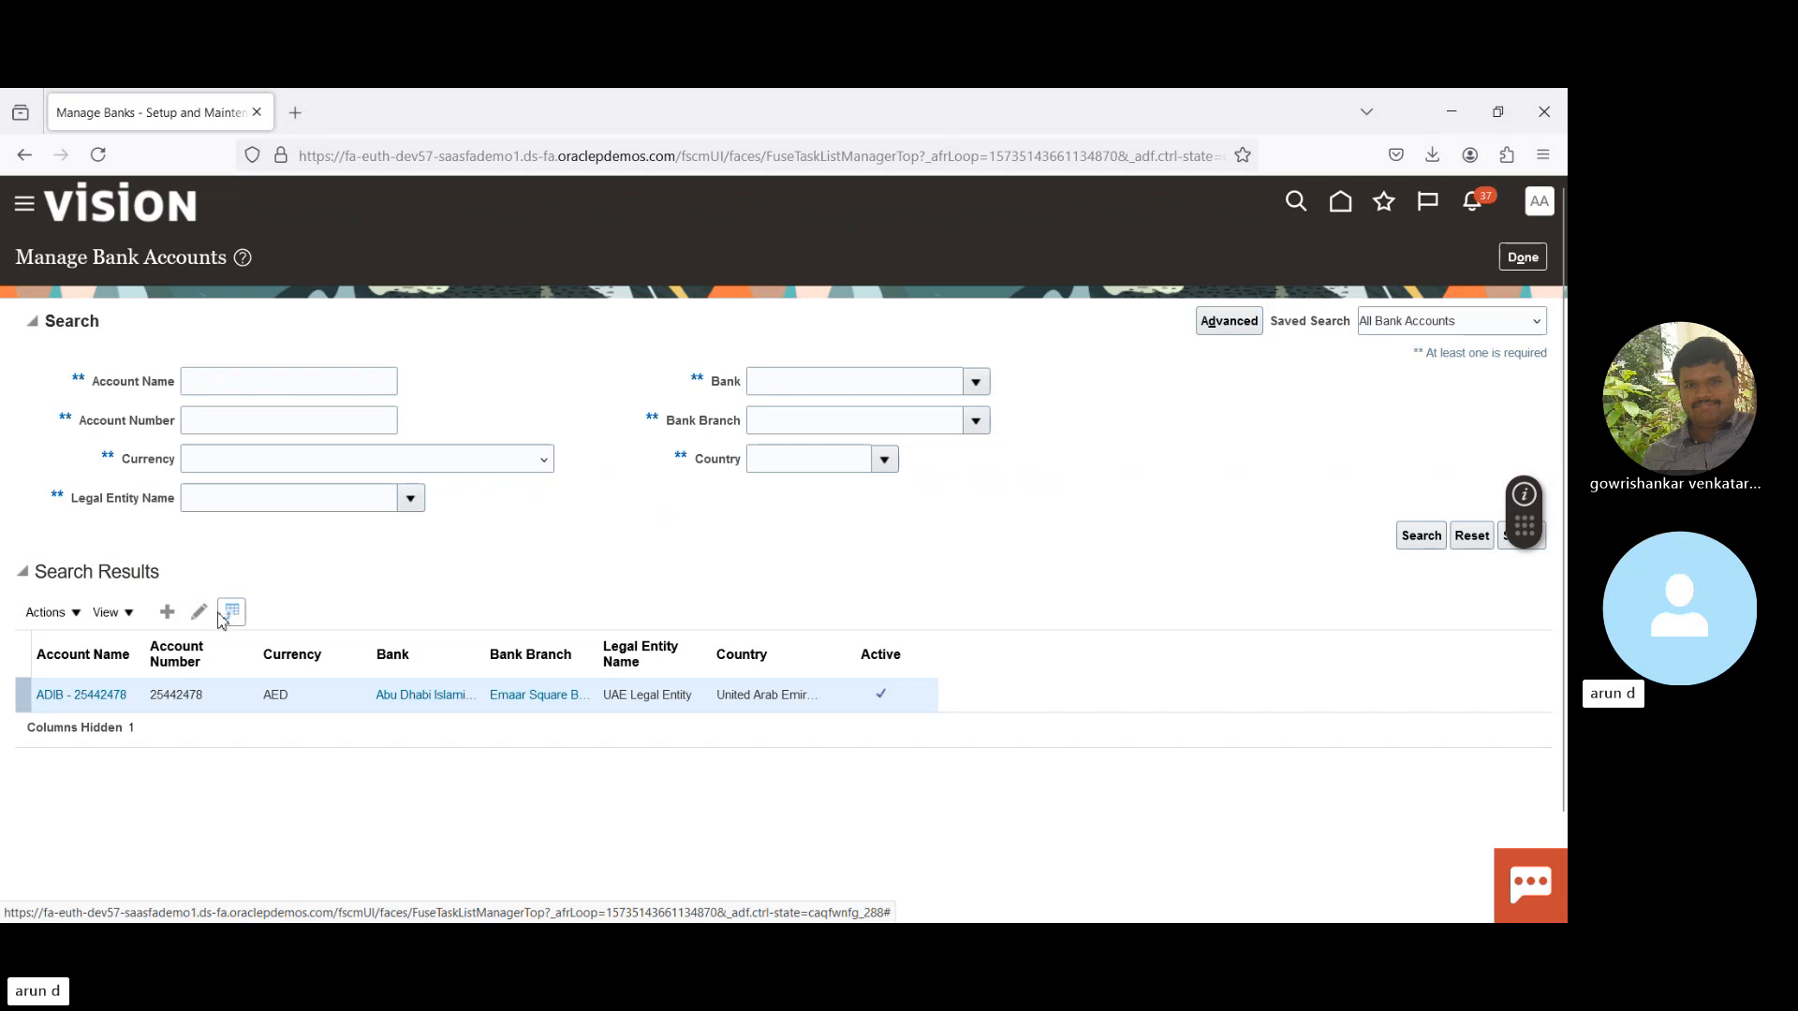
pyautogui.click(200, 614)
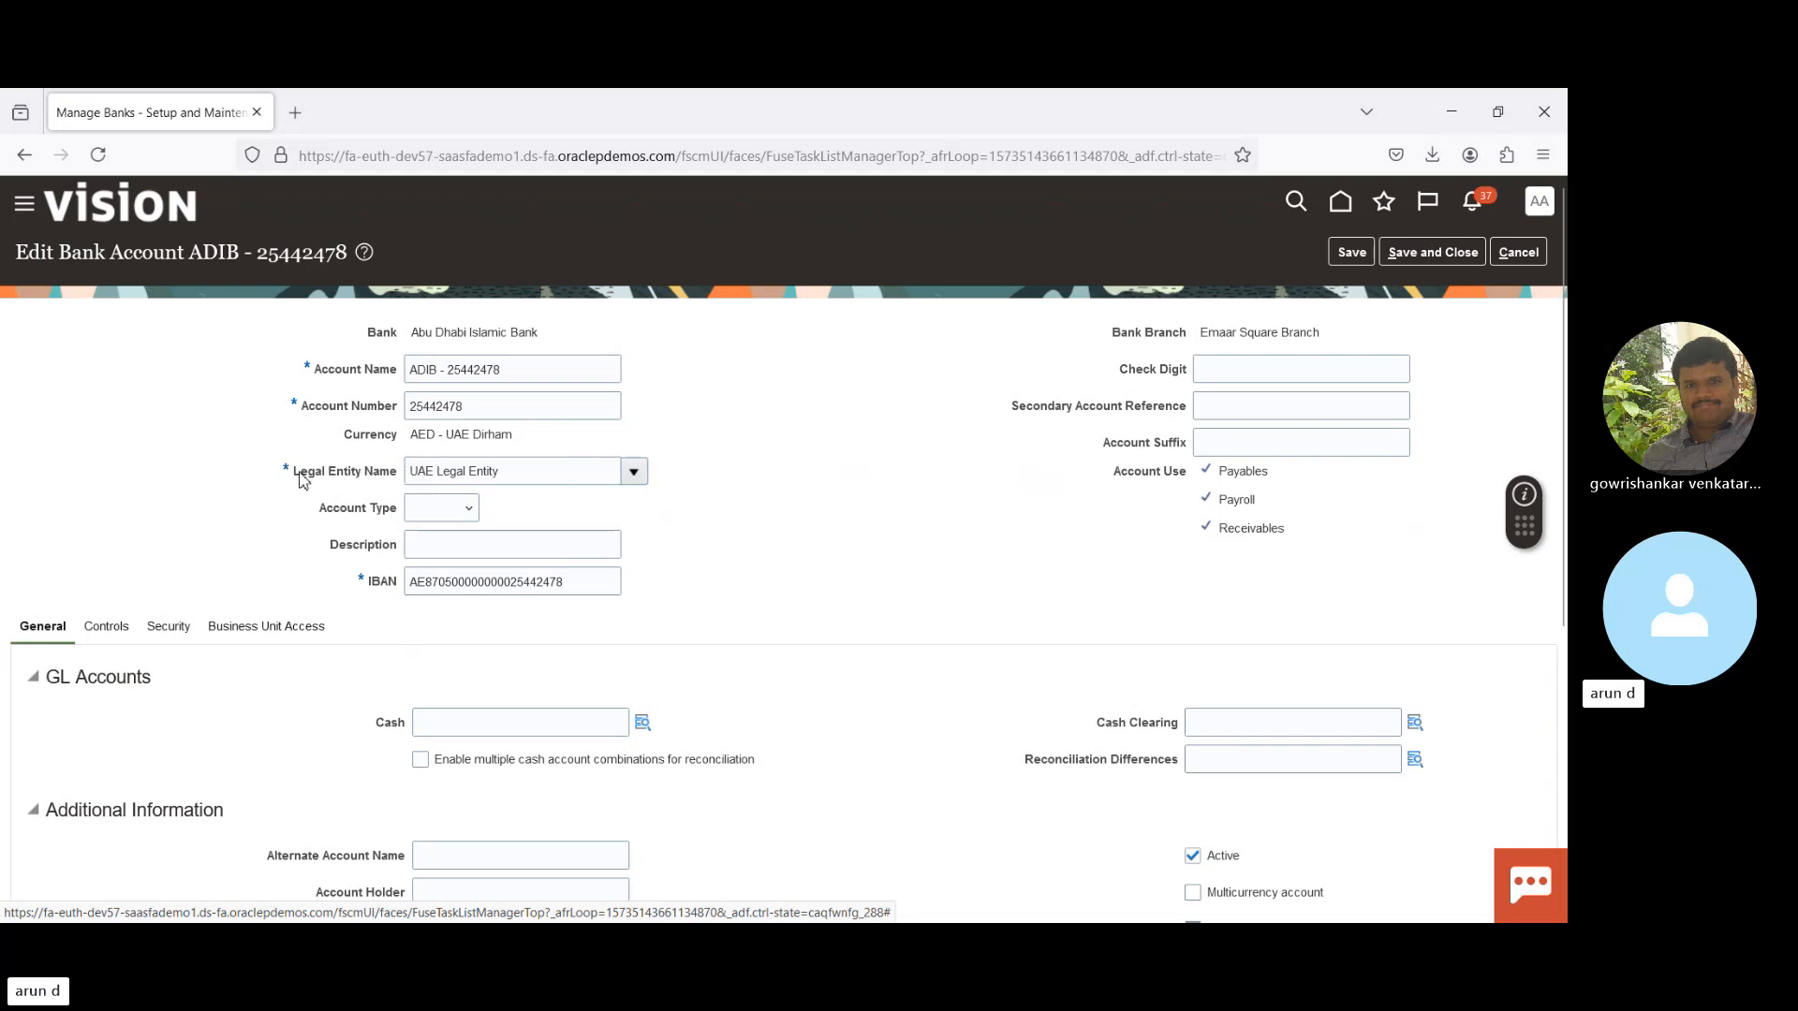
pyautogui.moveTo(301, 479); pyautogui.dragTo(407, 487)
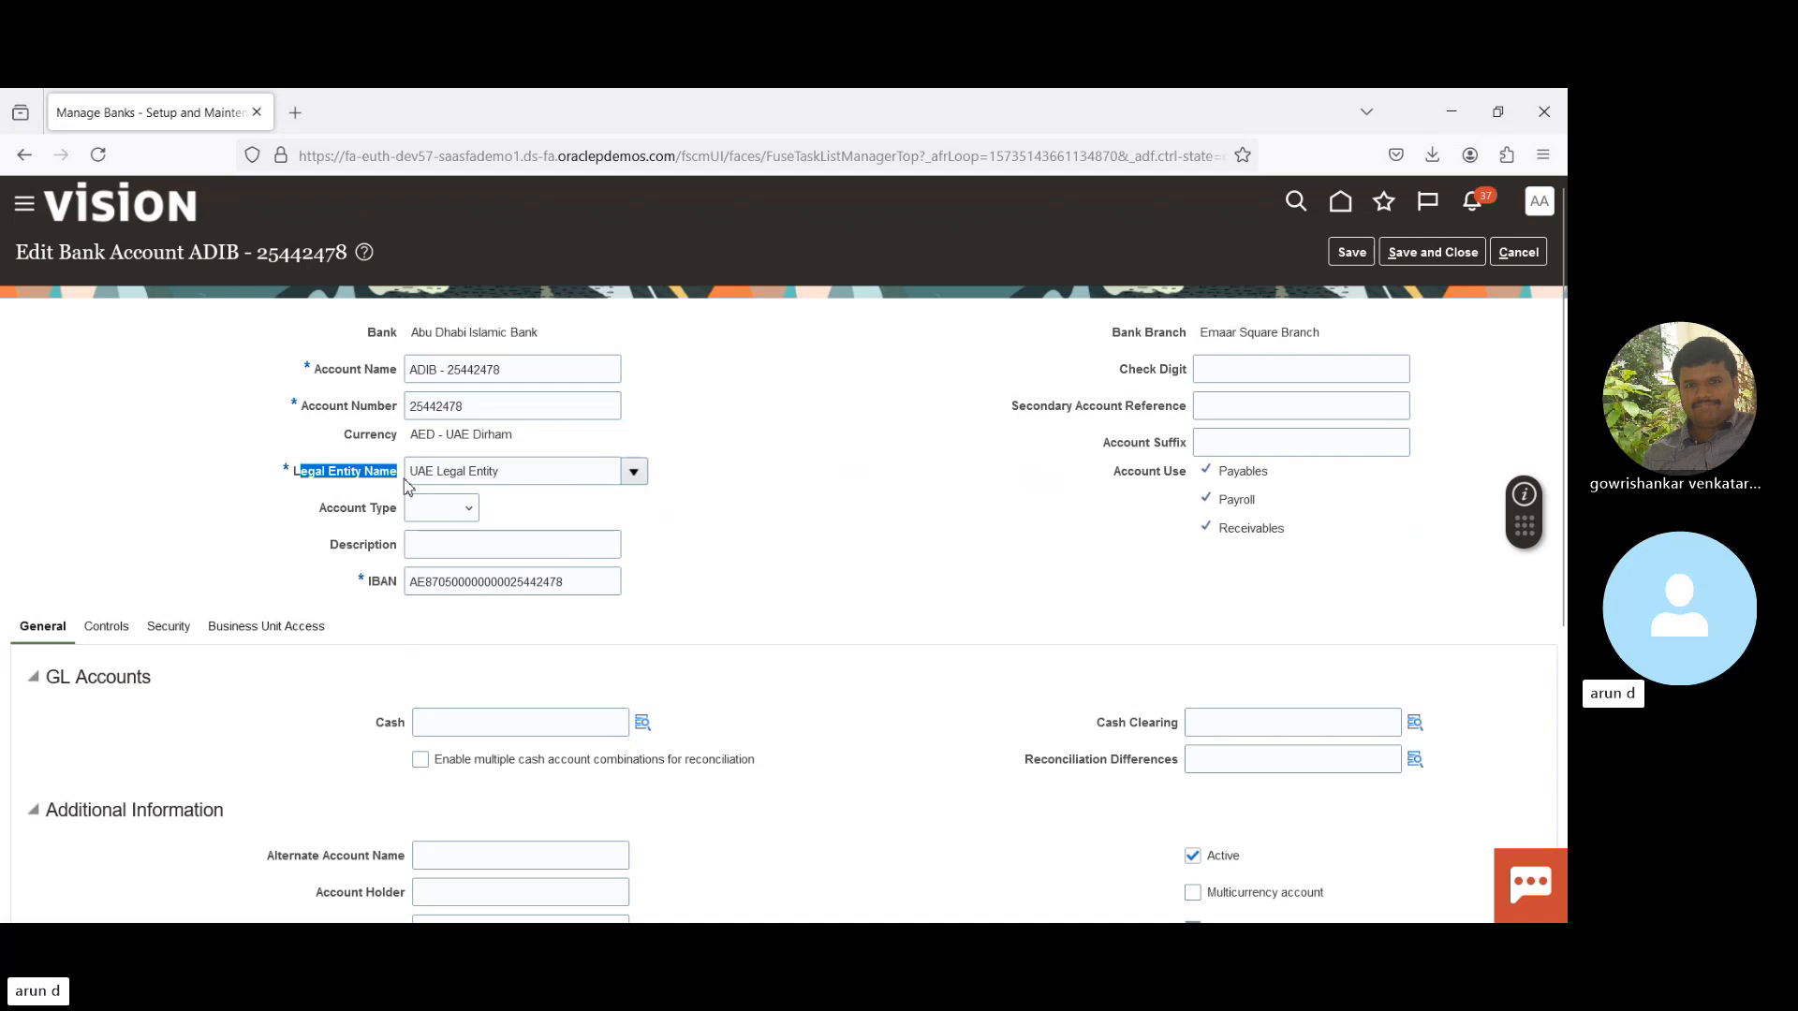
pyautogui.doubleClick(379, 335)
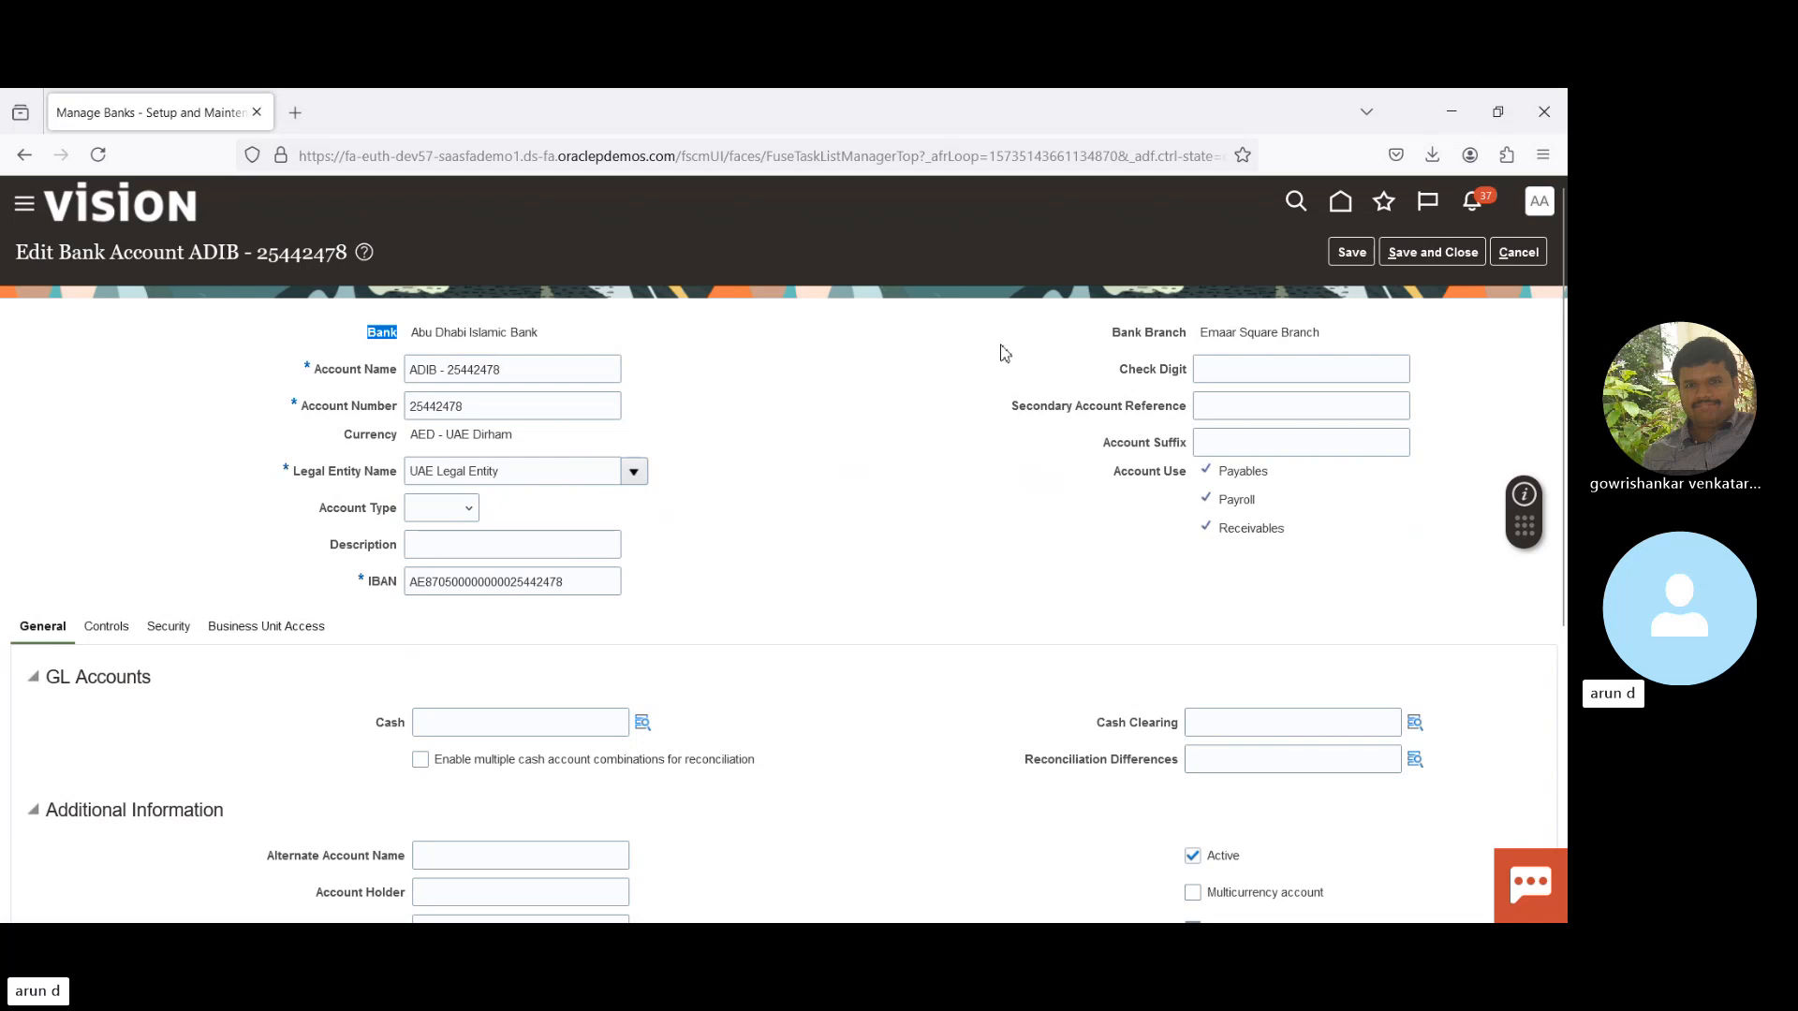
pyautogui.doubleClick(339, 371)
pyautogui.doubleClick(326, 408)
pyautogui.tripleClick(378, 581)
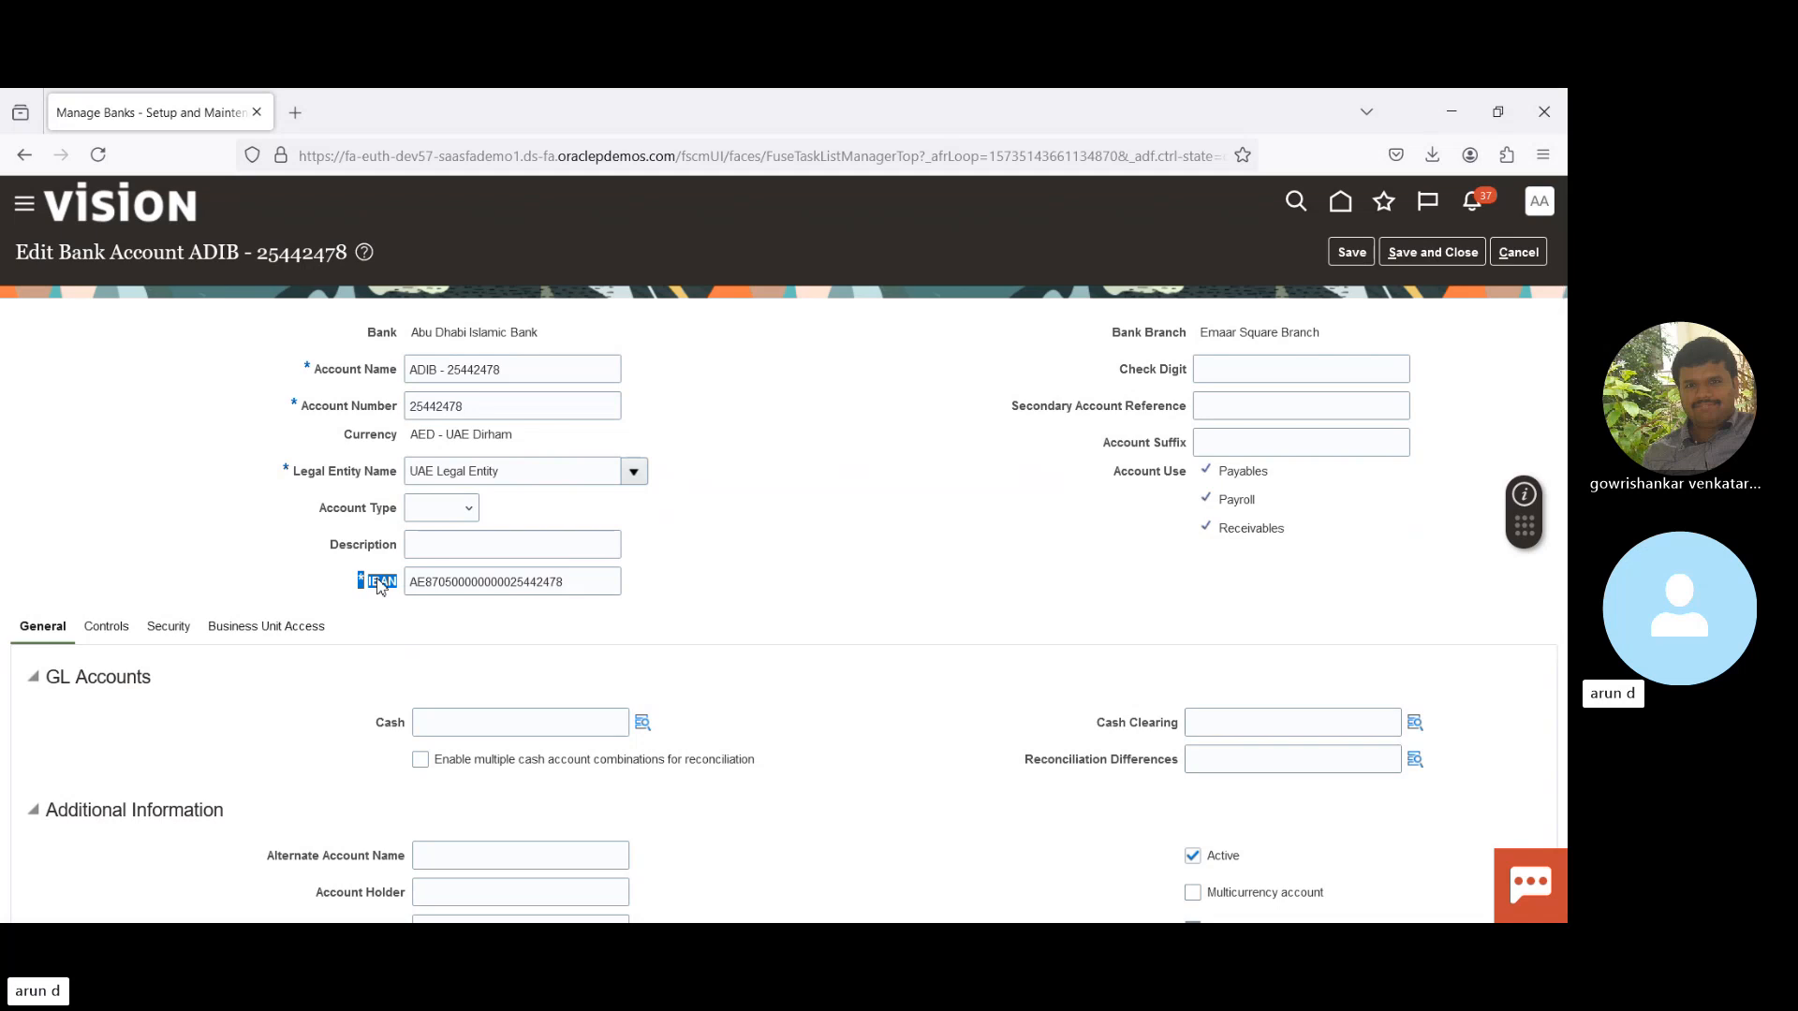
pyautogui.click(250, 550)
pyautogui.click(584, 579)
pyautogui.doubleClick(586, 579)
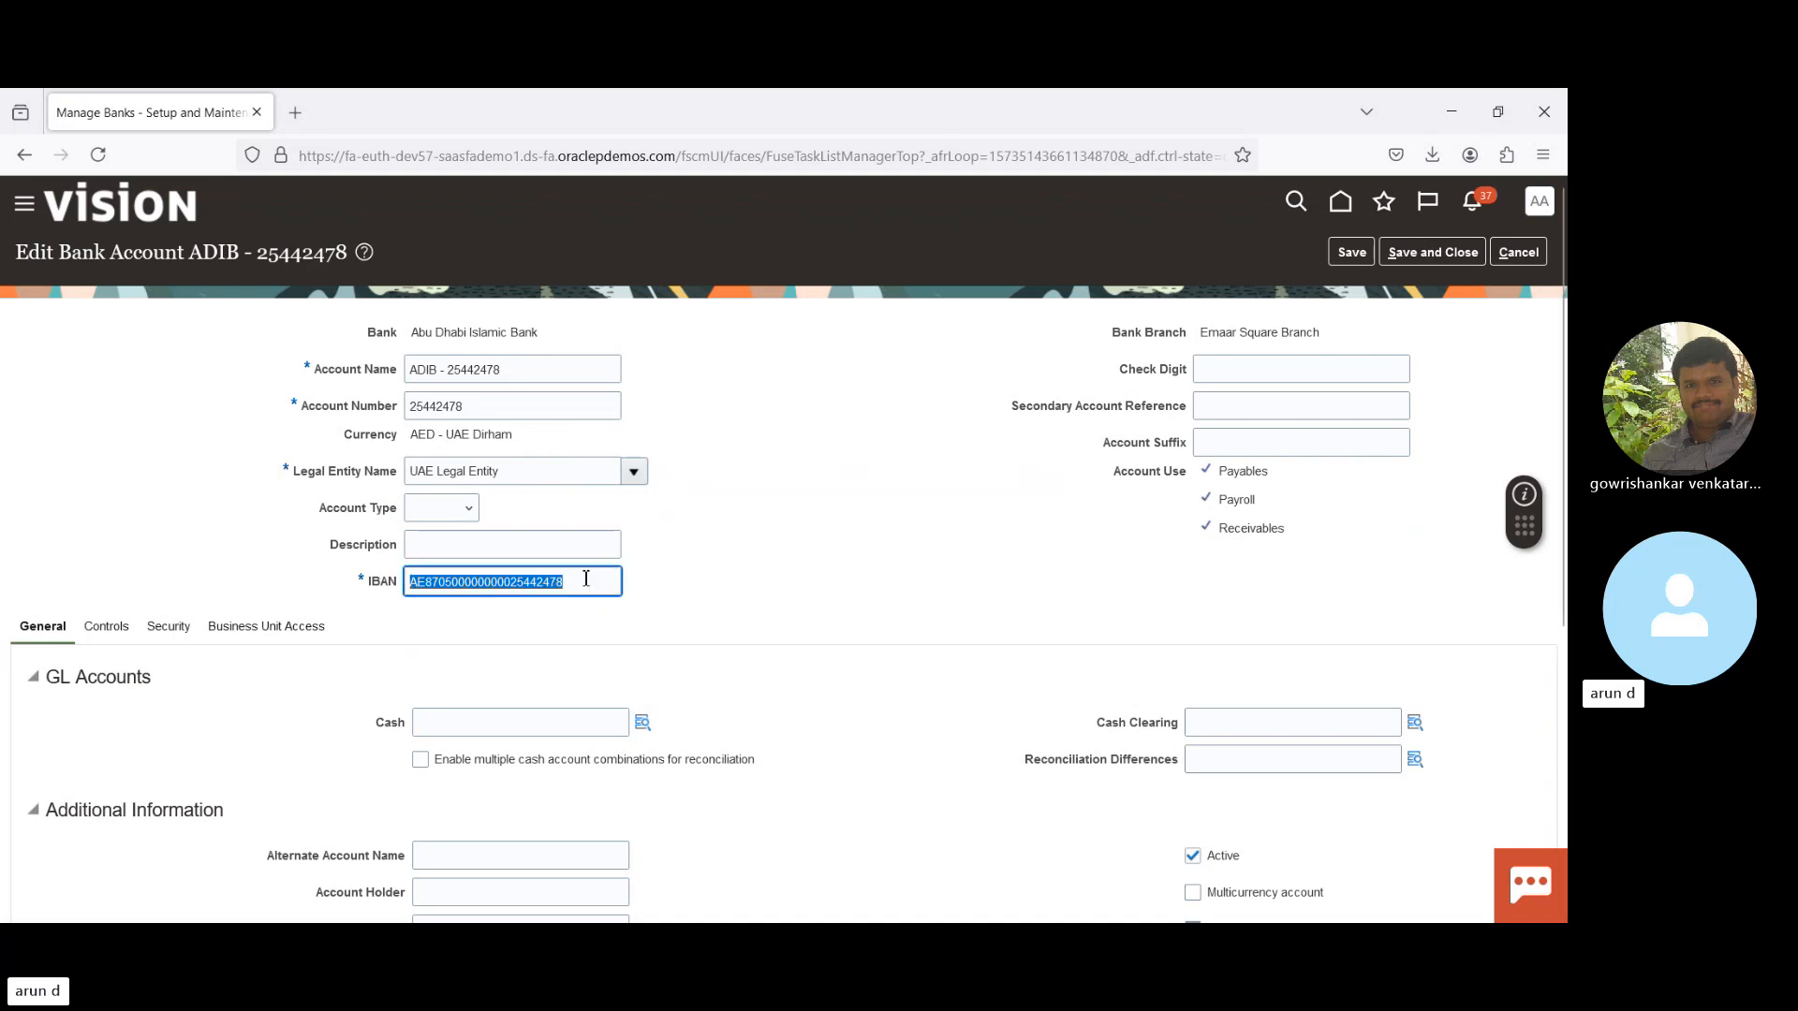
pyautogui.click(938, 576)
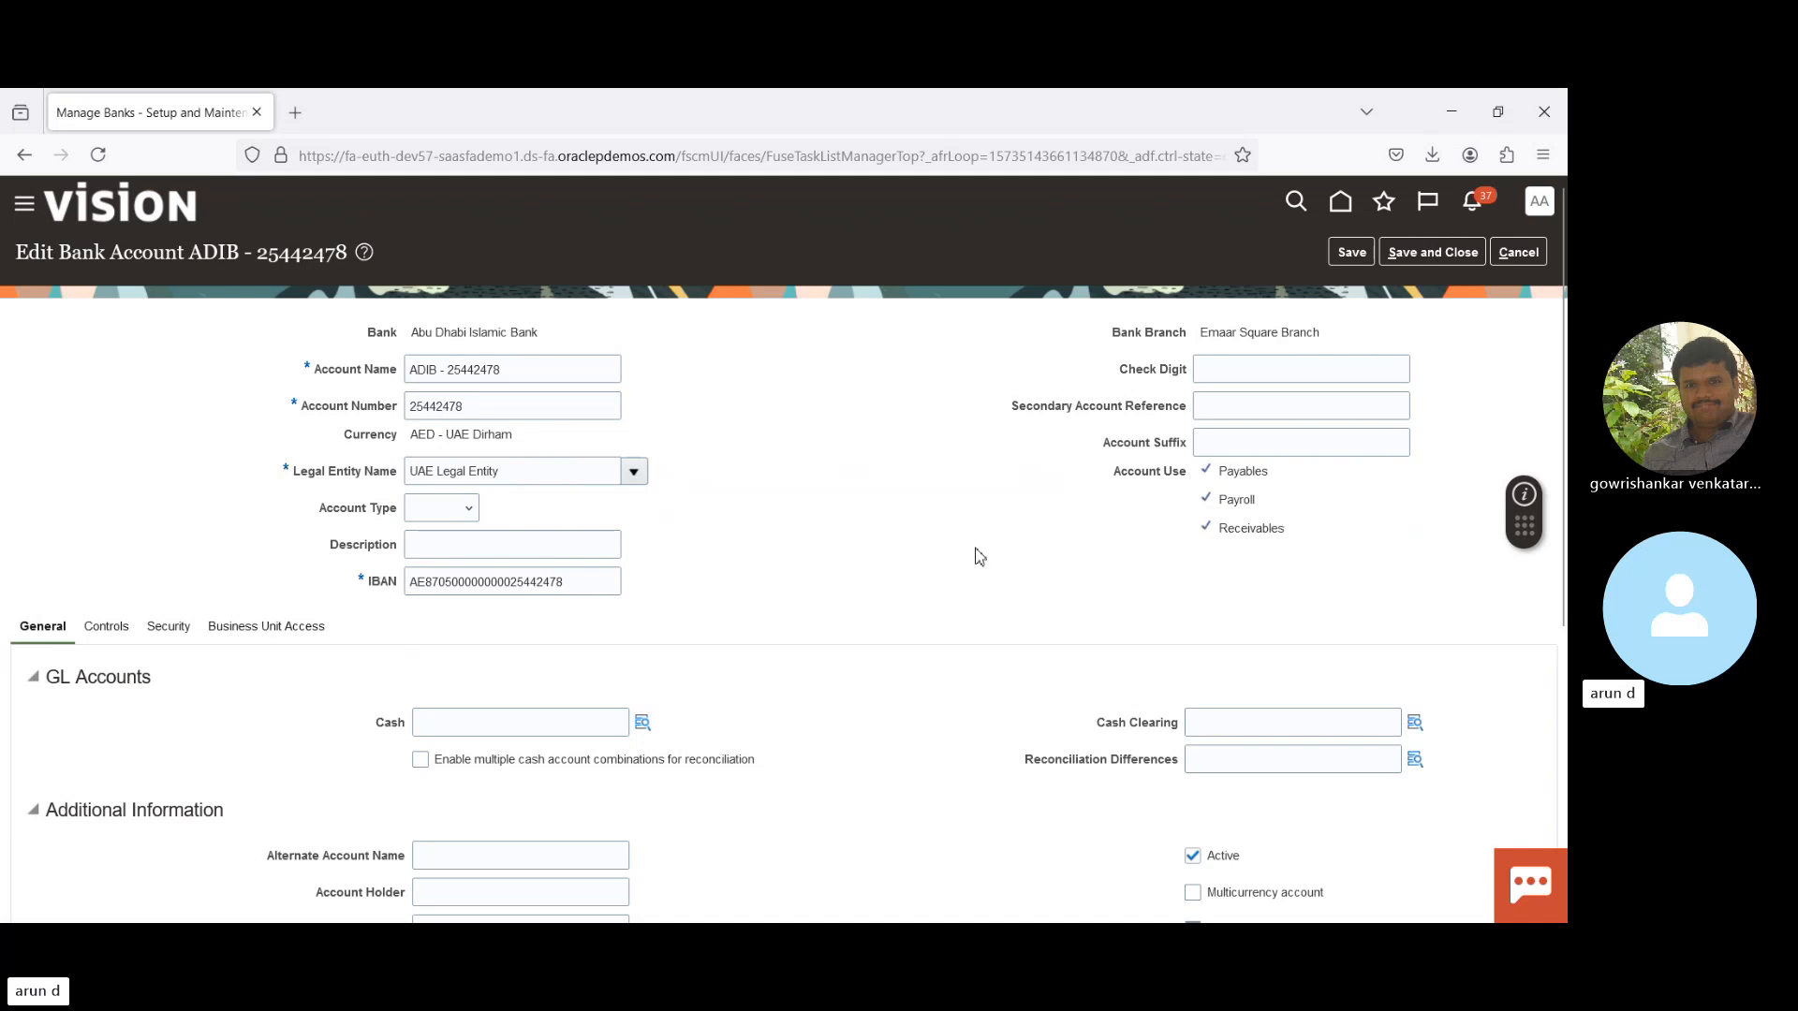
pyautogui.scroll(-2, 974, 553)
pyautogui.scroll(-1, 802, 397)
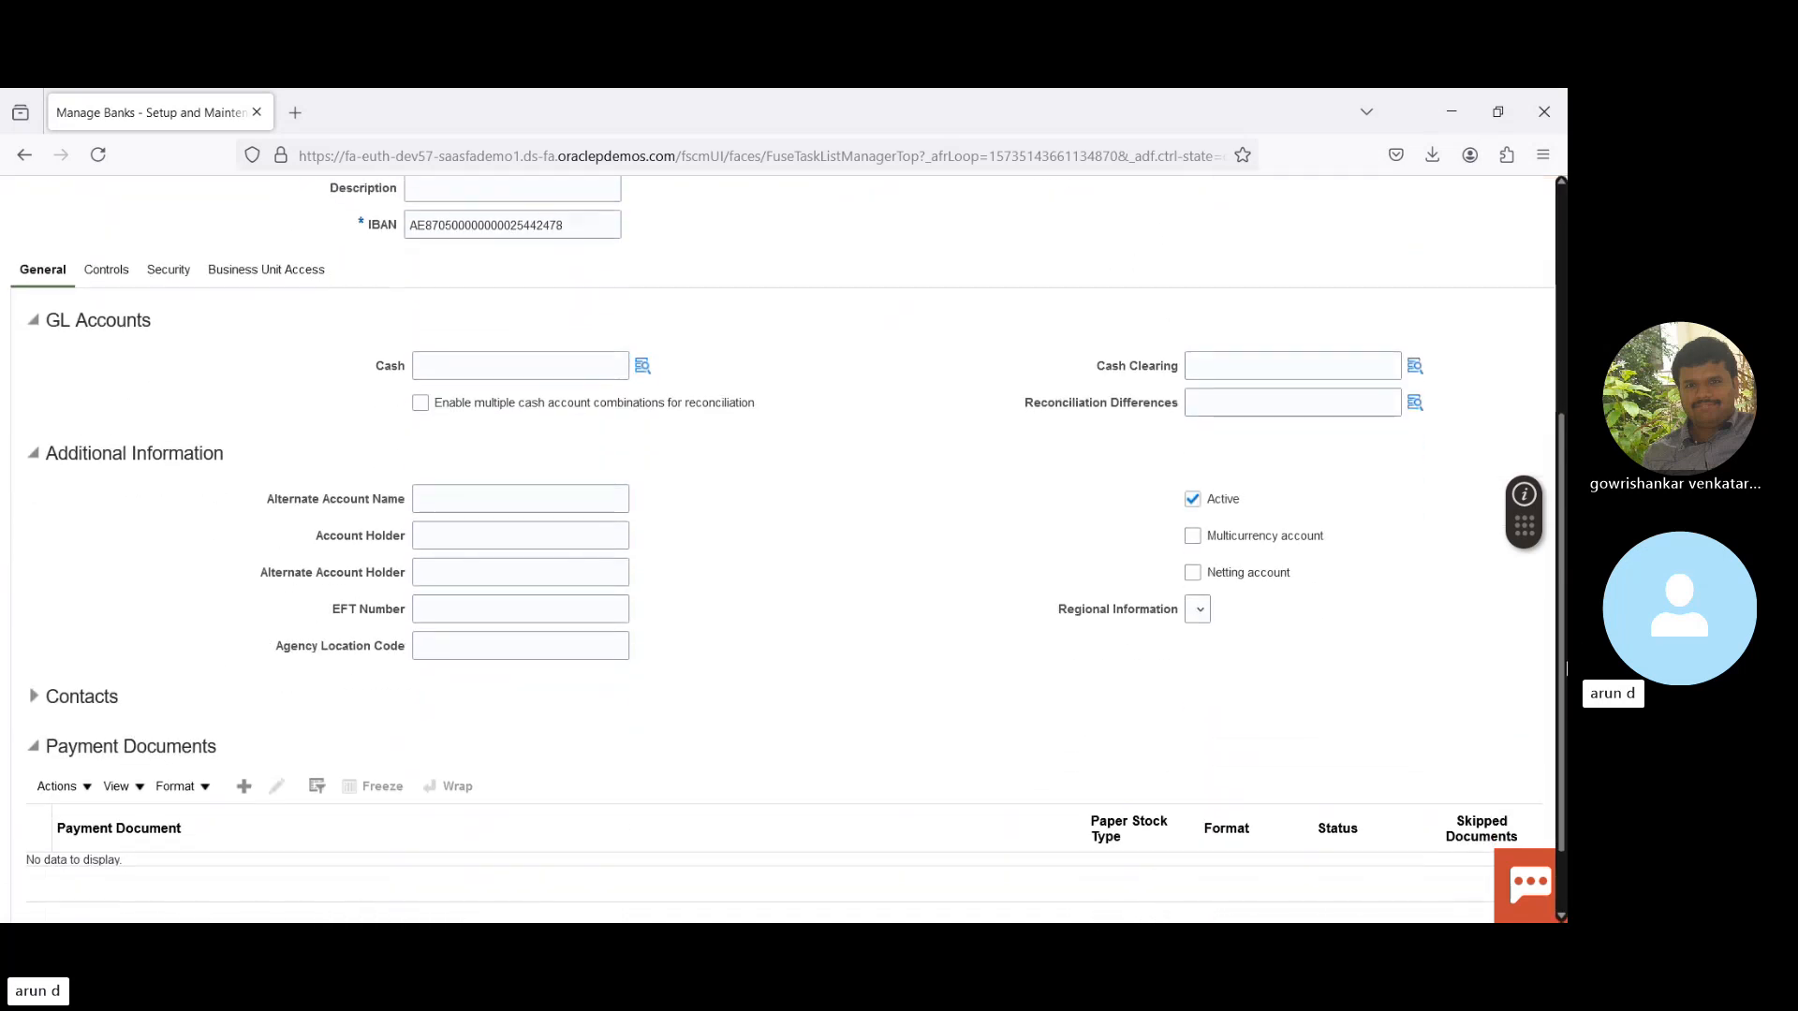
# - Review the Cash, Cash Clearing and Reconciliation Differences accounts, then add a payment document
pyautogui.doubleClick(386, 373)
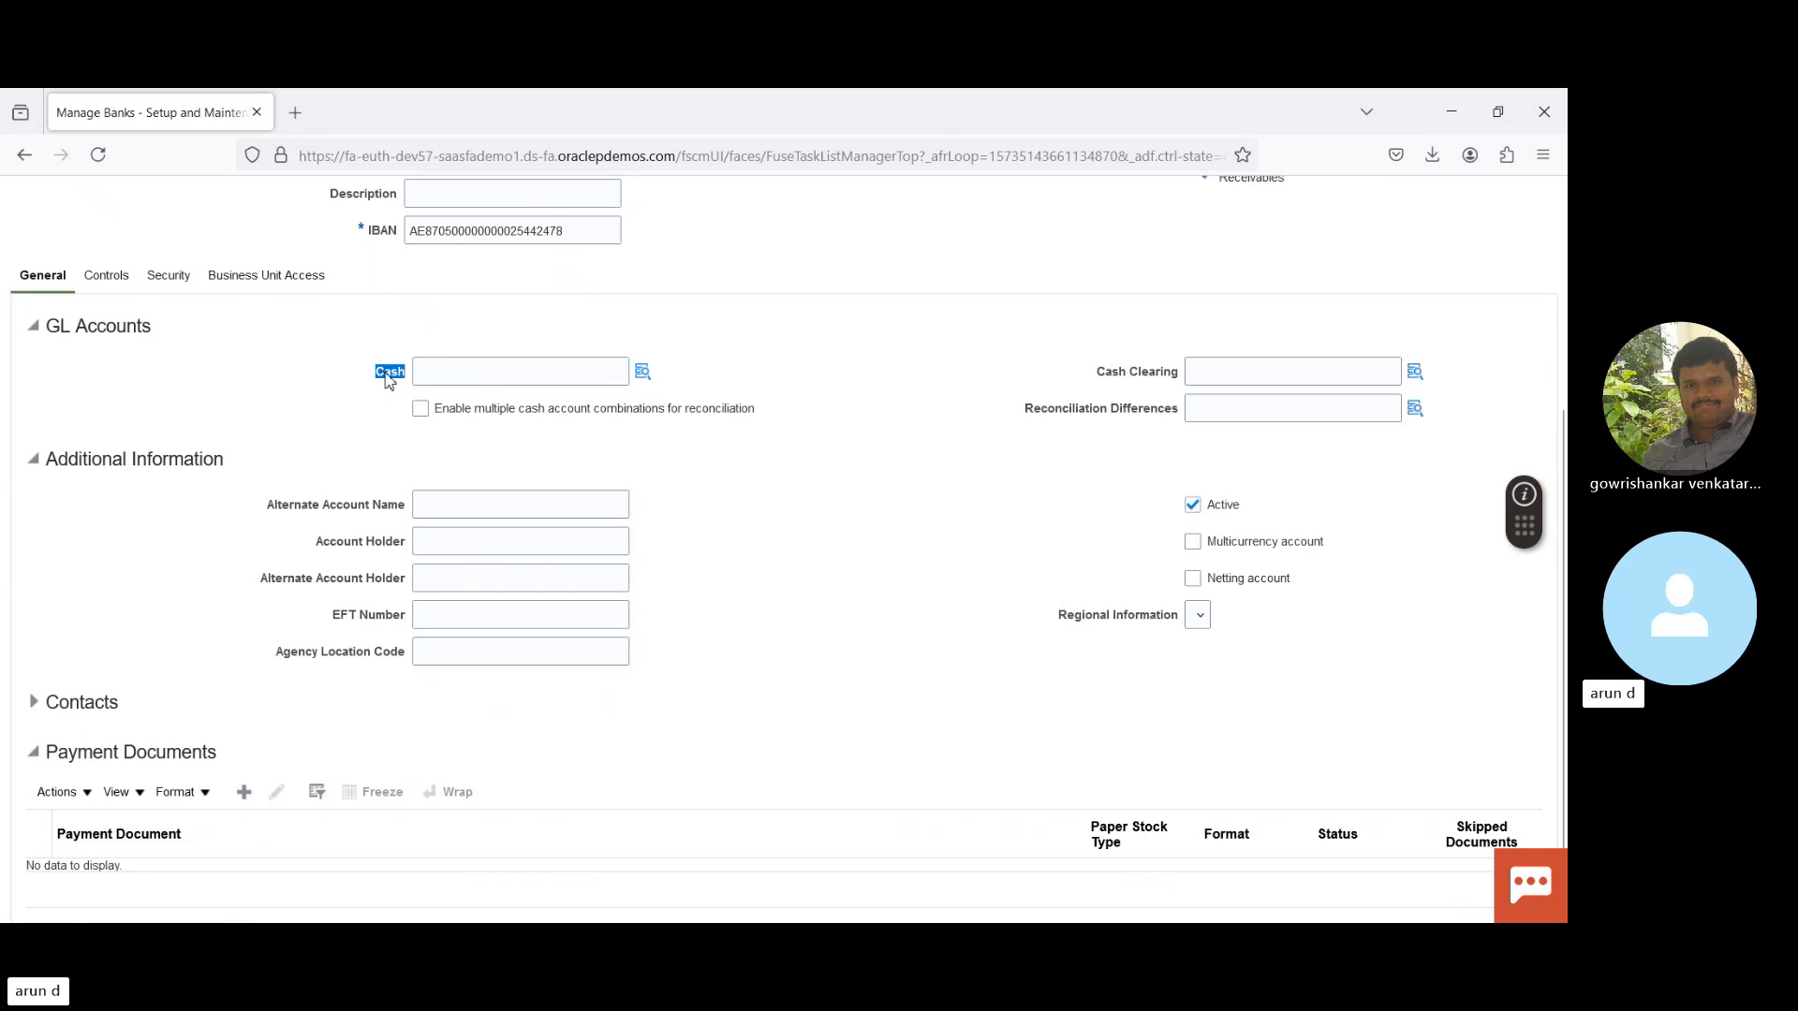
pyautogui.doubleClick(1113, 373)
pyautogui.click(1115, 374)
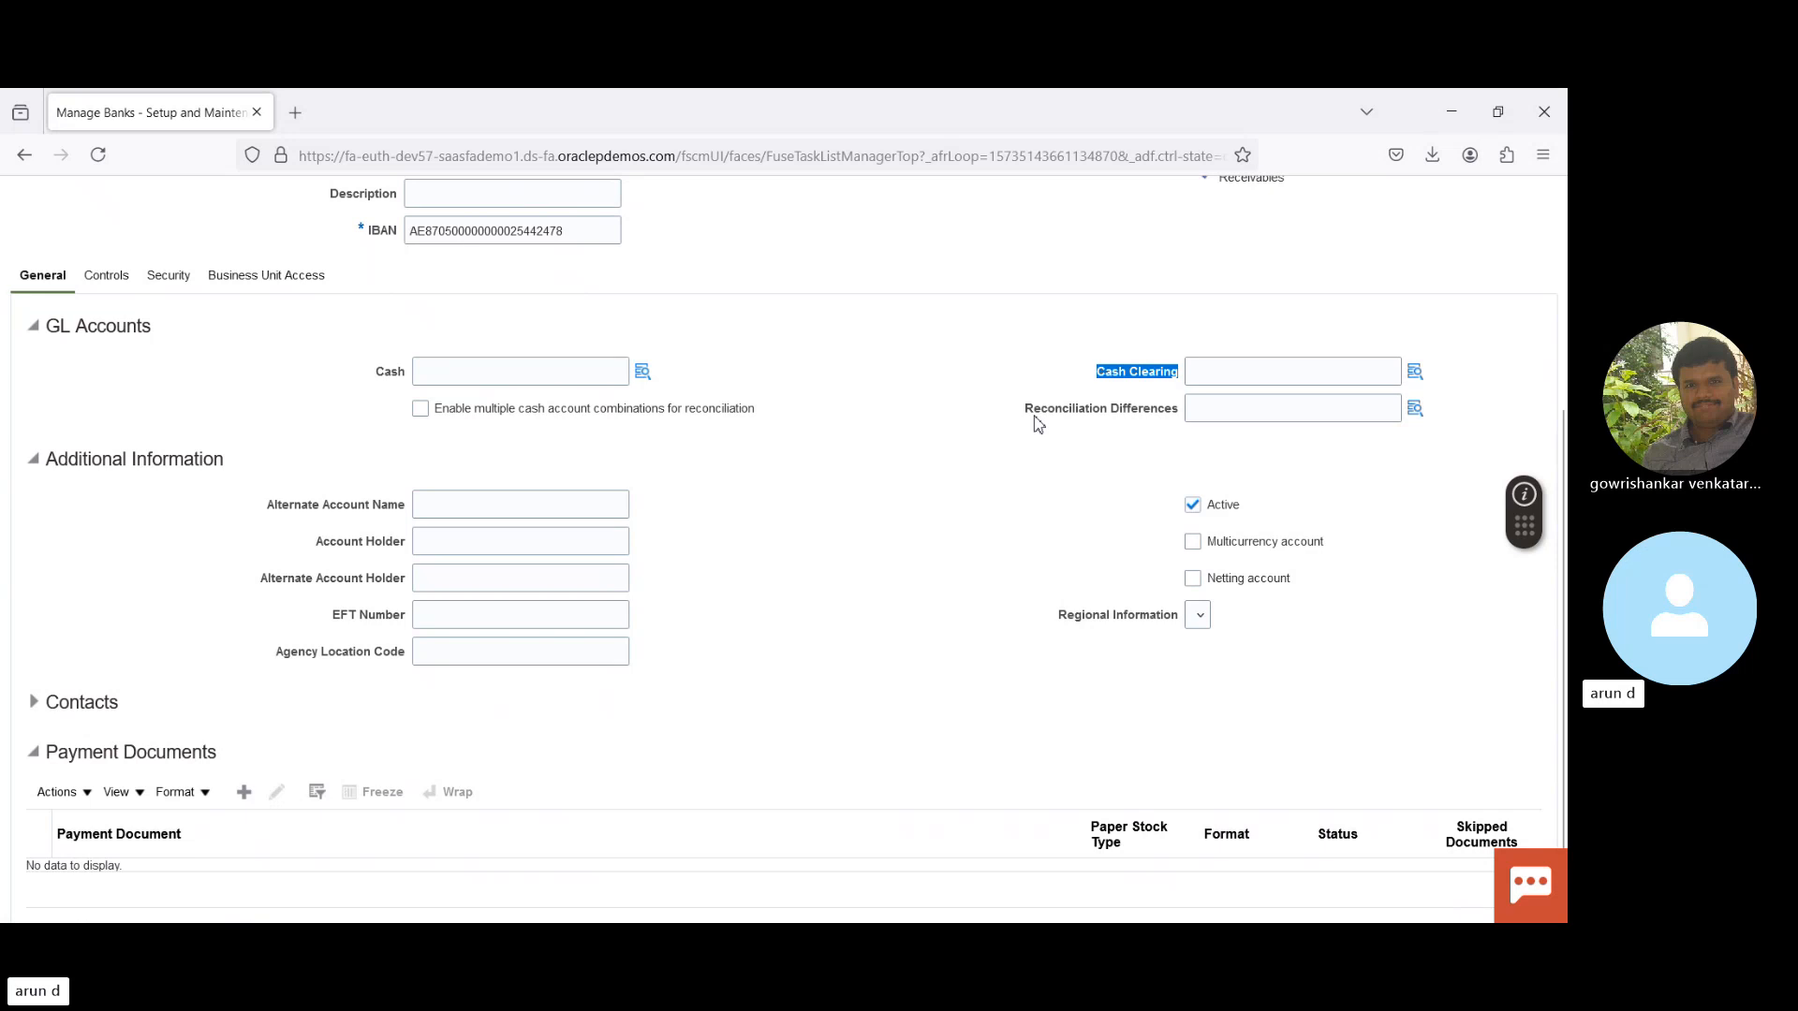
pyautogui.moveTo(1033, 417); pyautogui.dragTo(1187, 428)
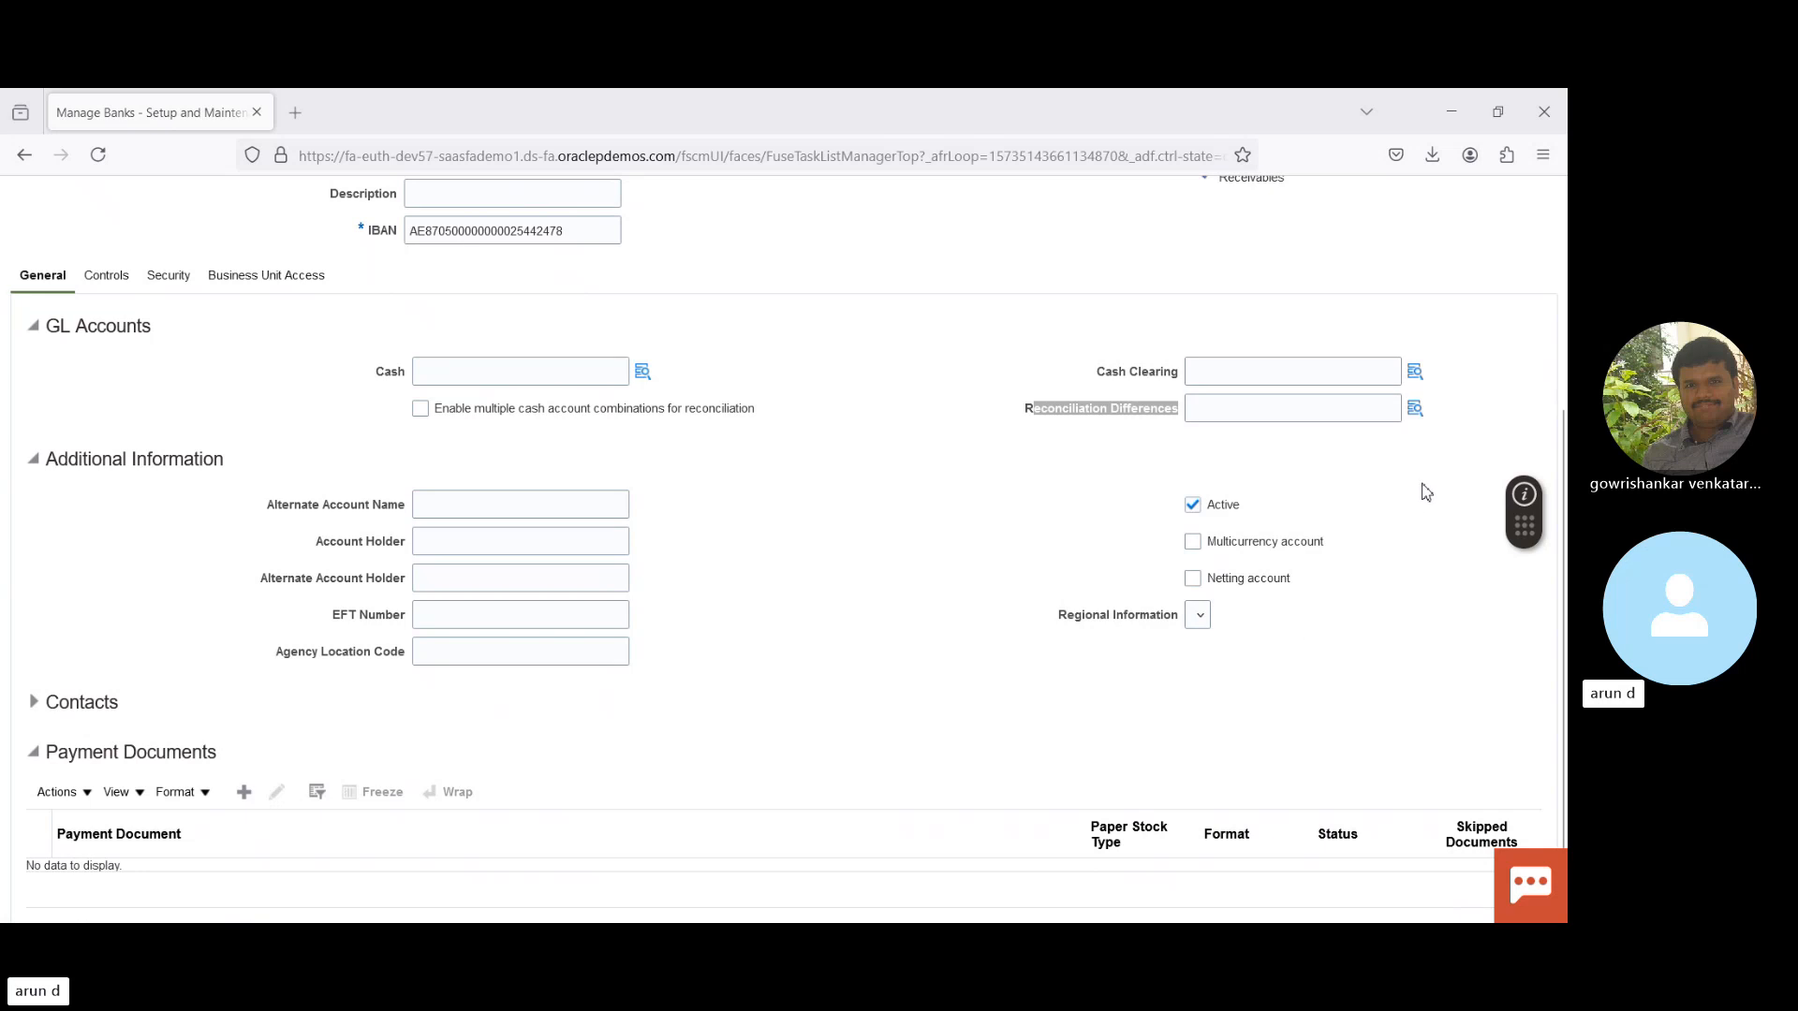
pyautogui.click(1184, 145)
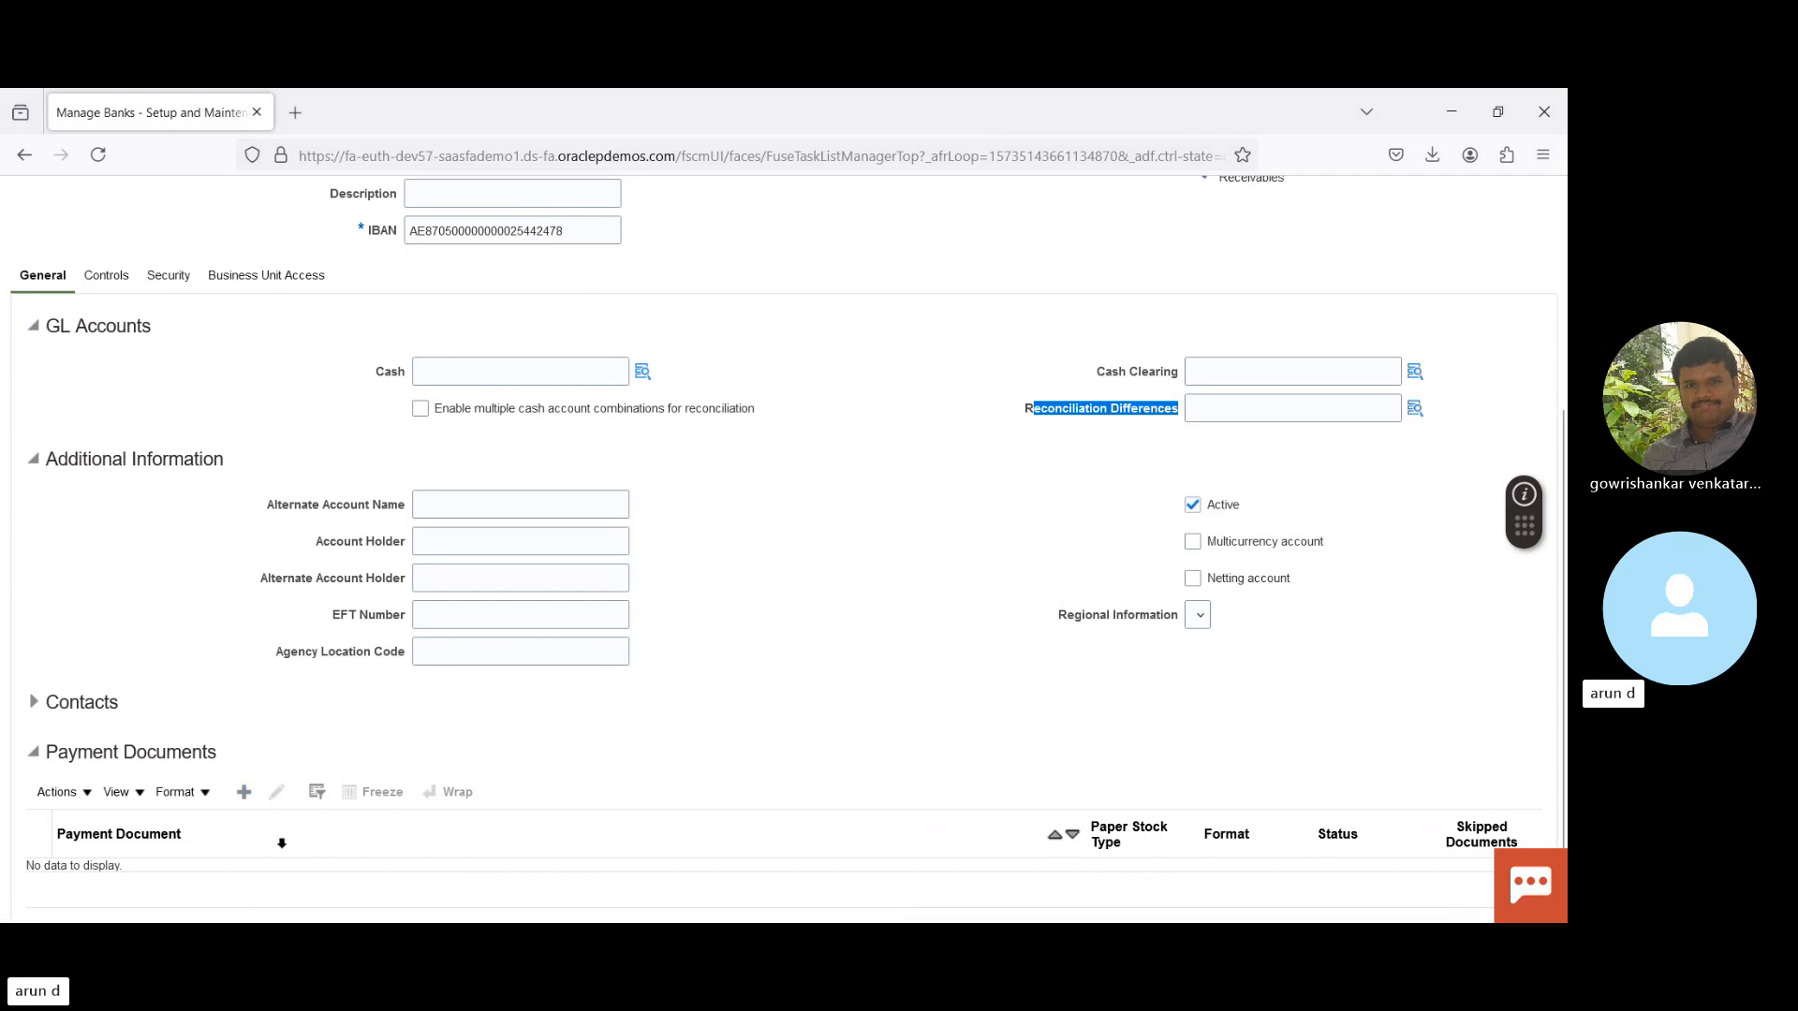
pyautogui.click(243, 794)
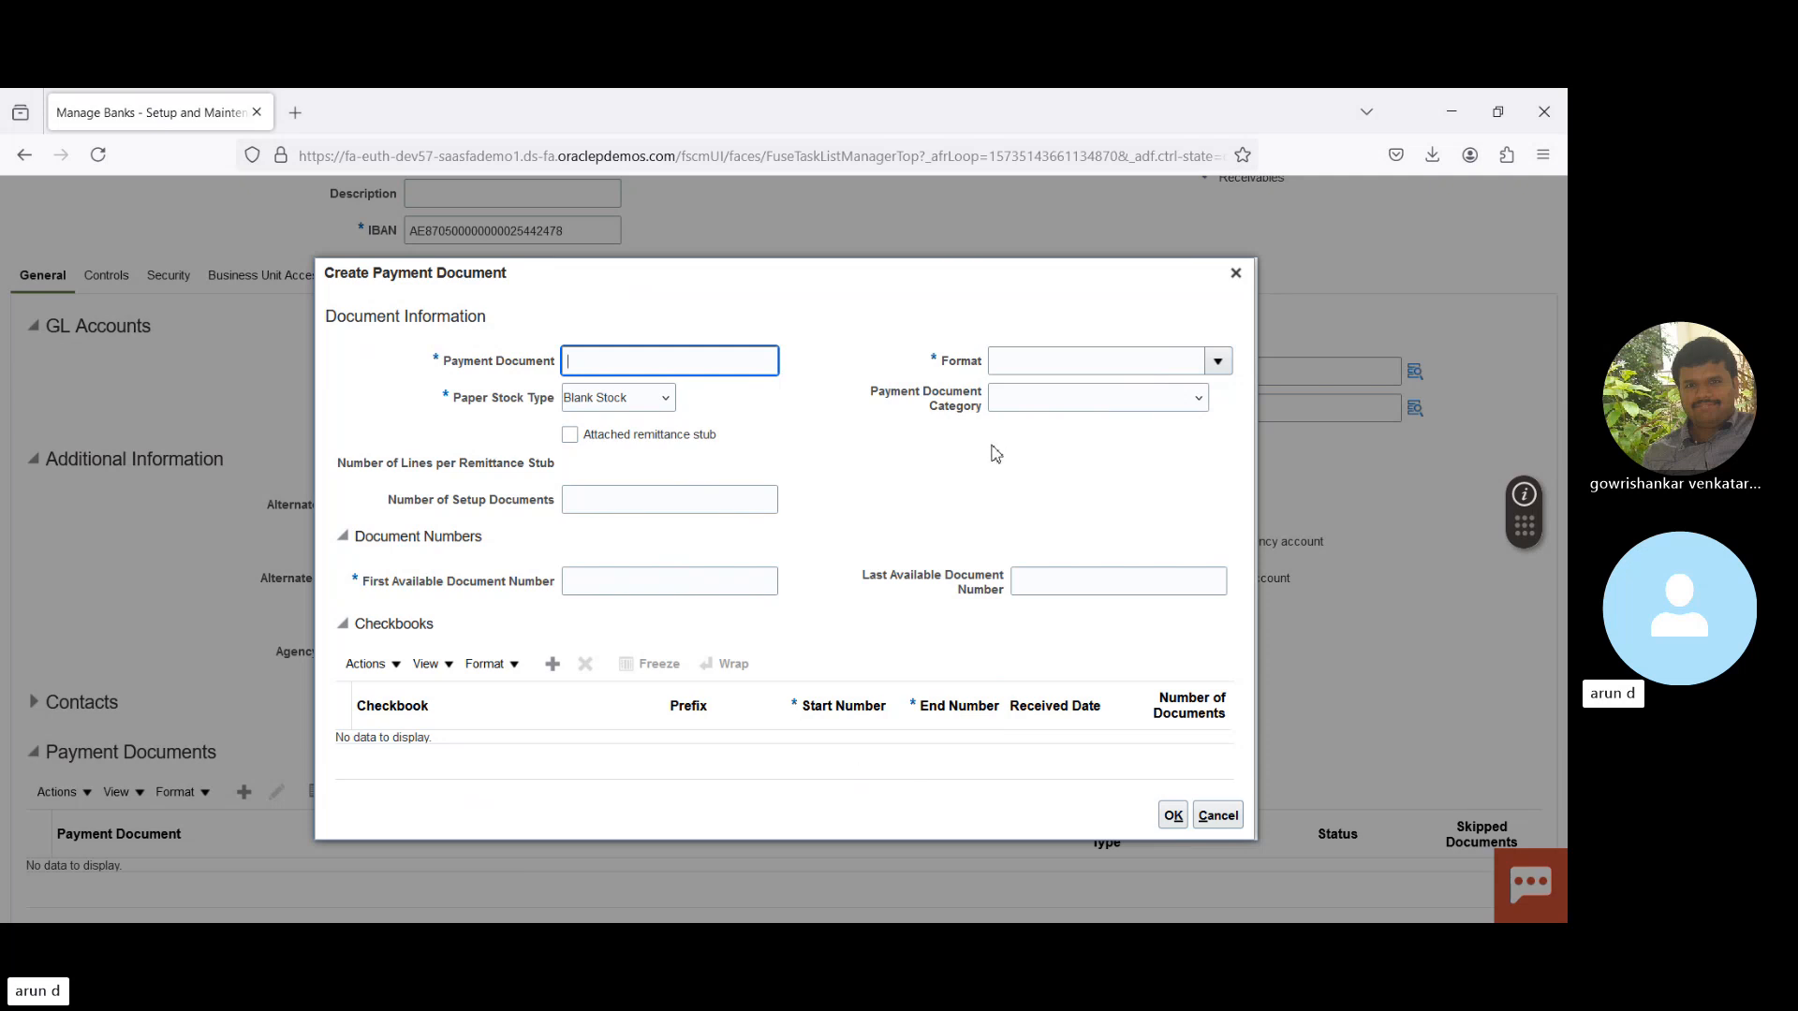
# - Cancel the new payment document without entering a format
pyautogui.click(1046, 366)
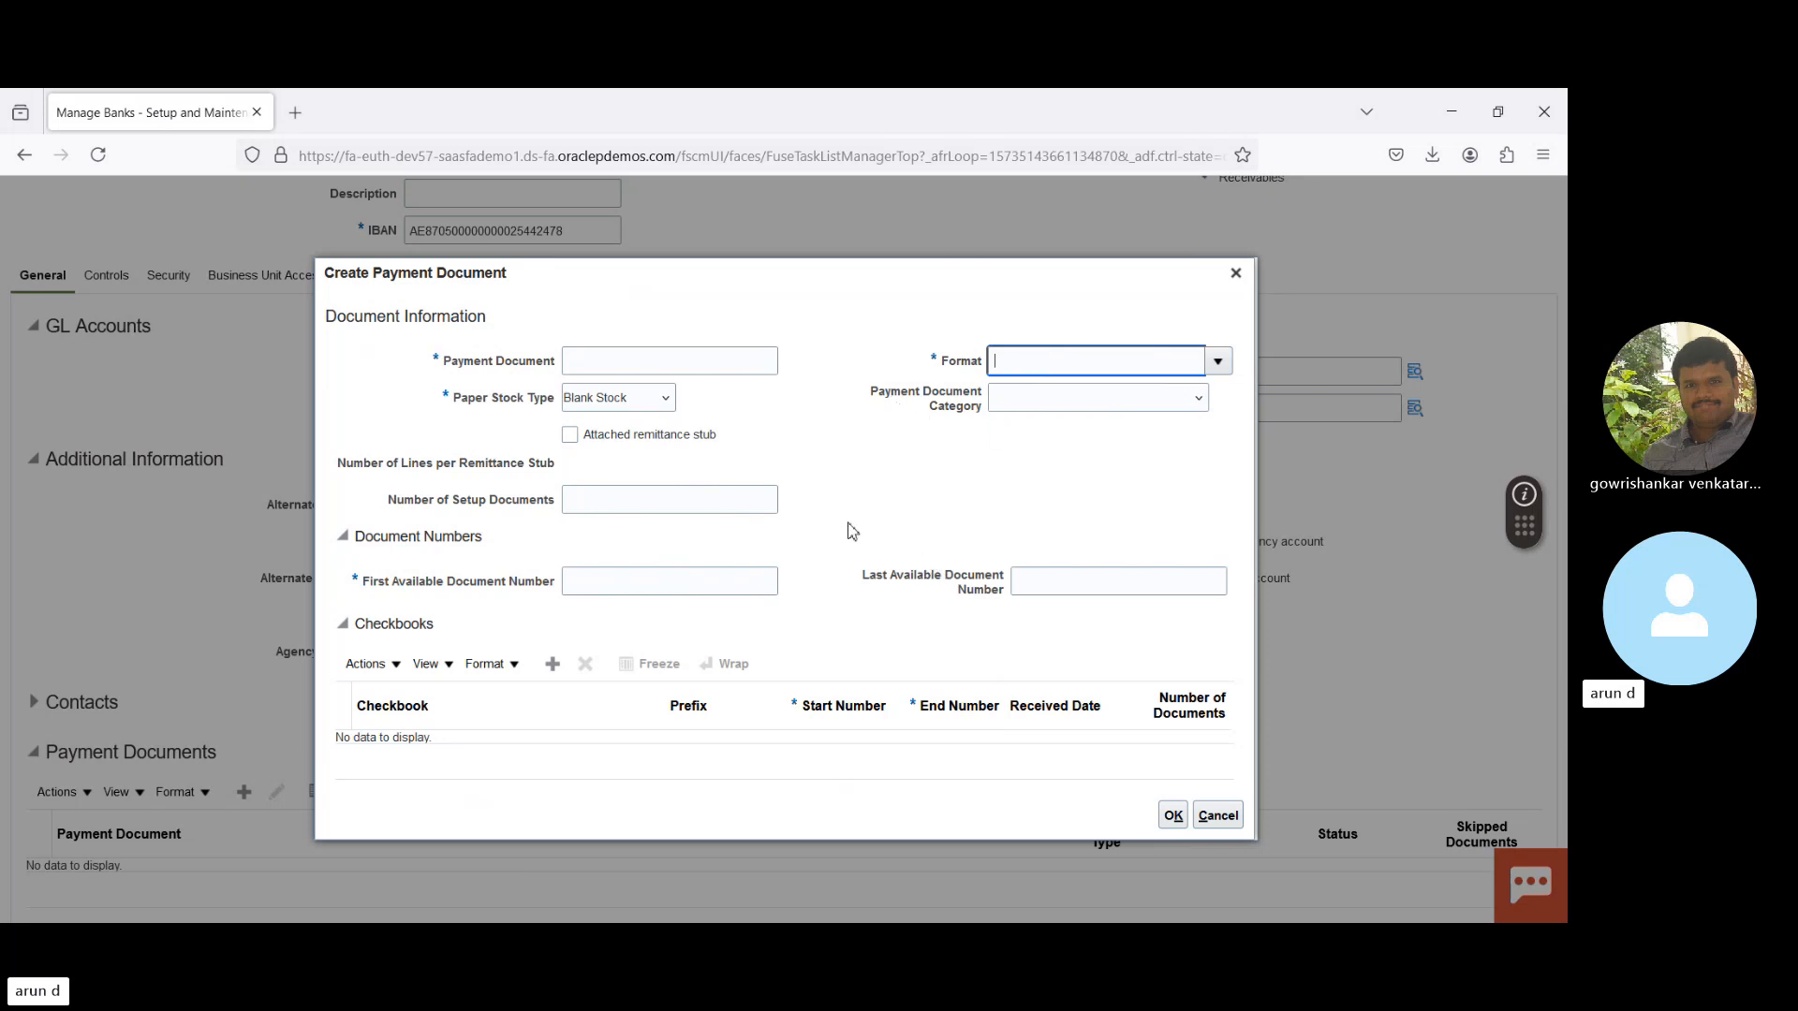
pyautogui.click(1224, 817)
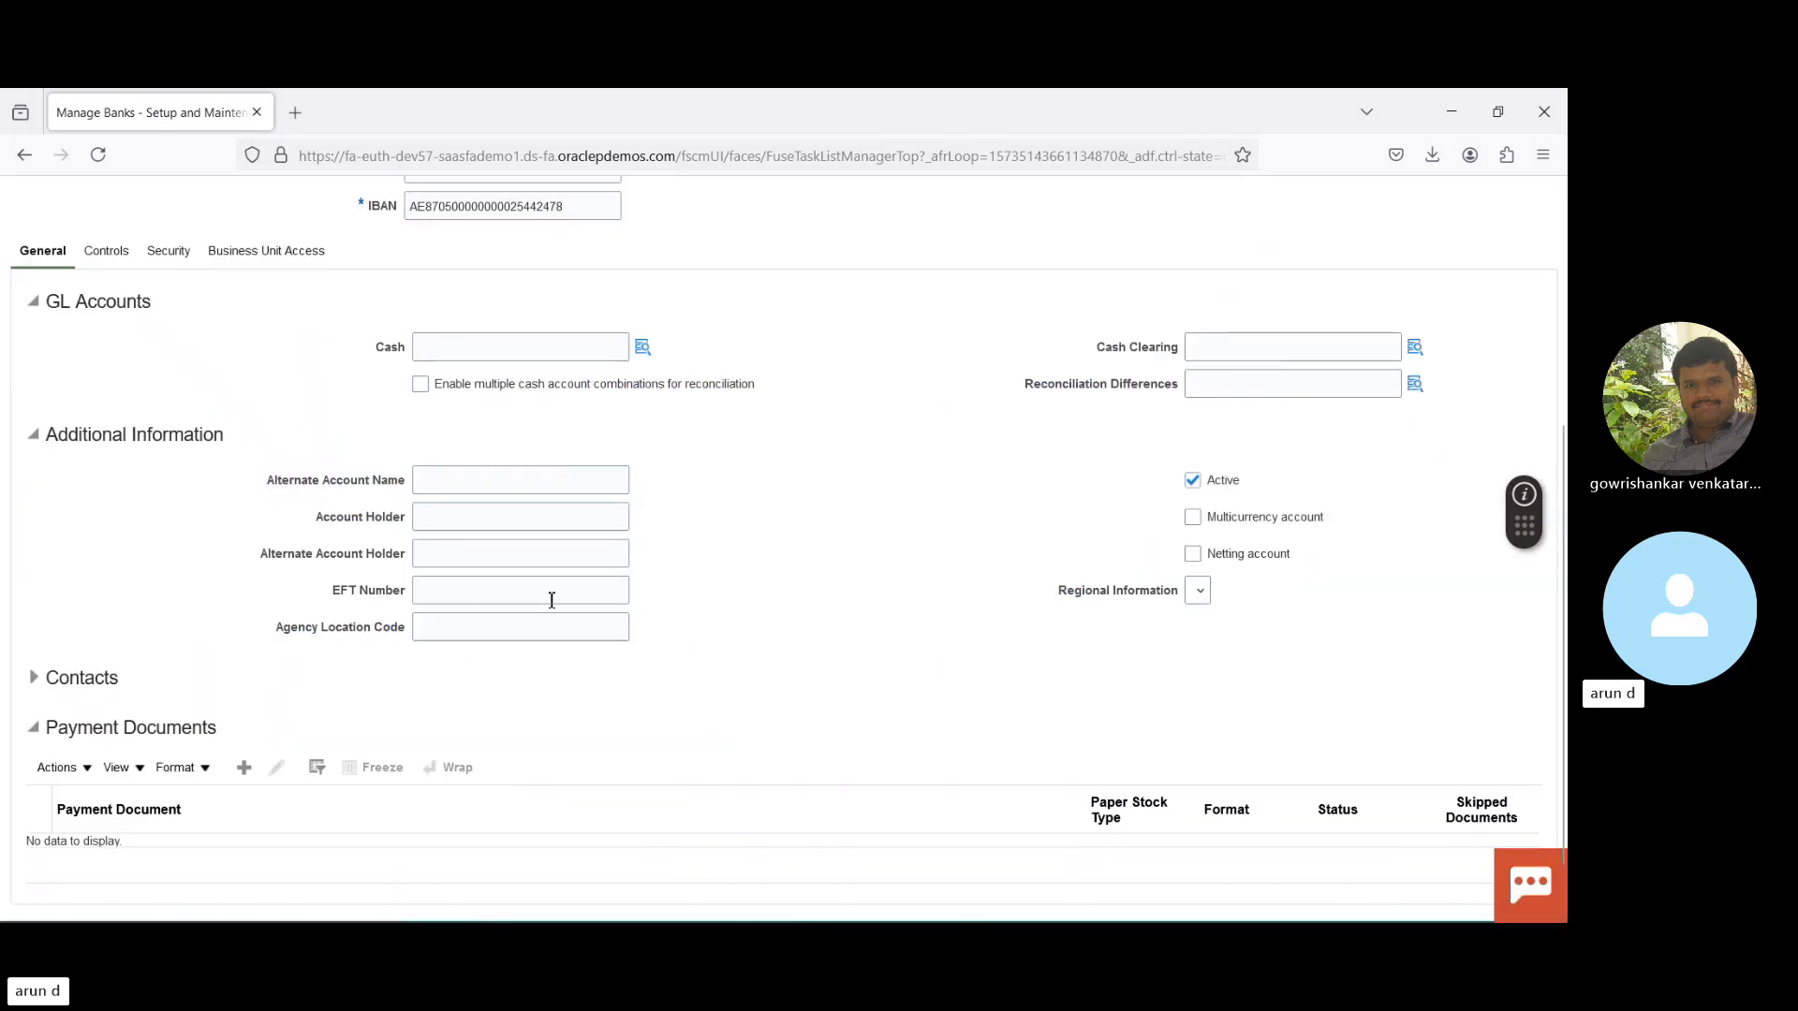
# - Edit UAE Business Unit's access entry under Business Unit Access
pyautogui.click(228, 264)
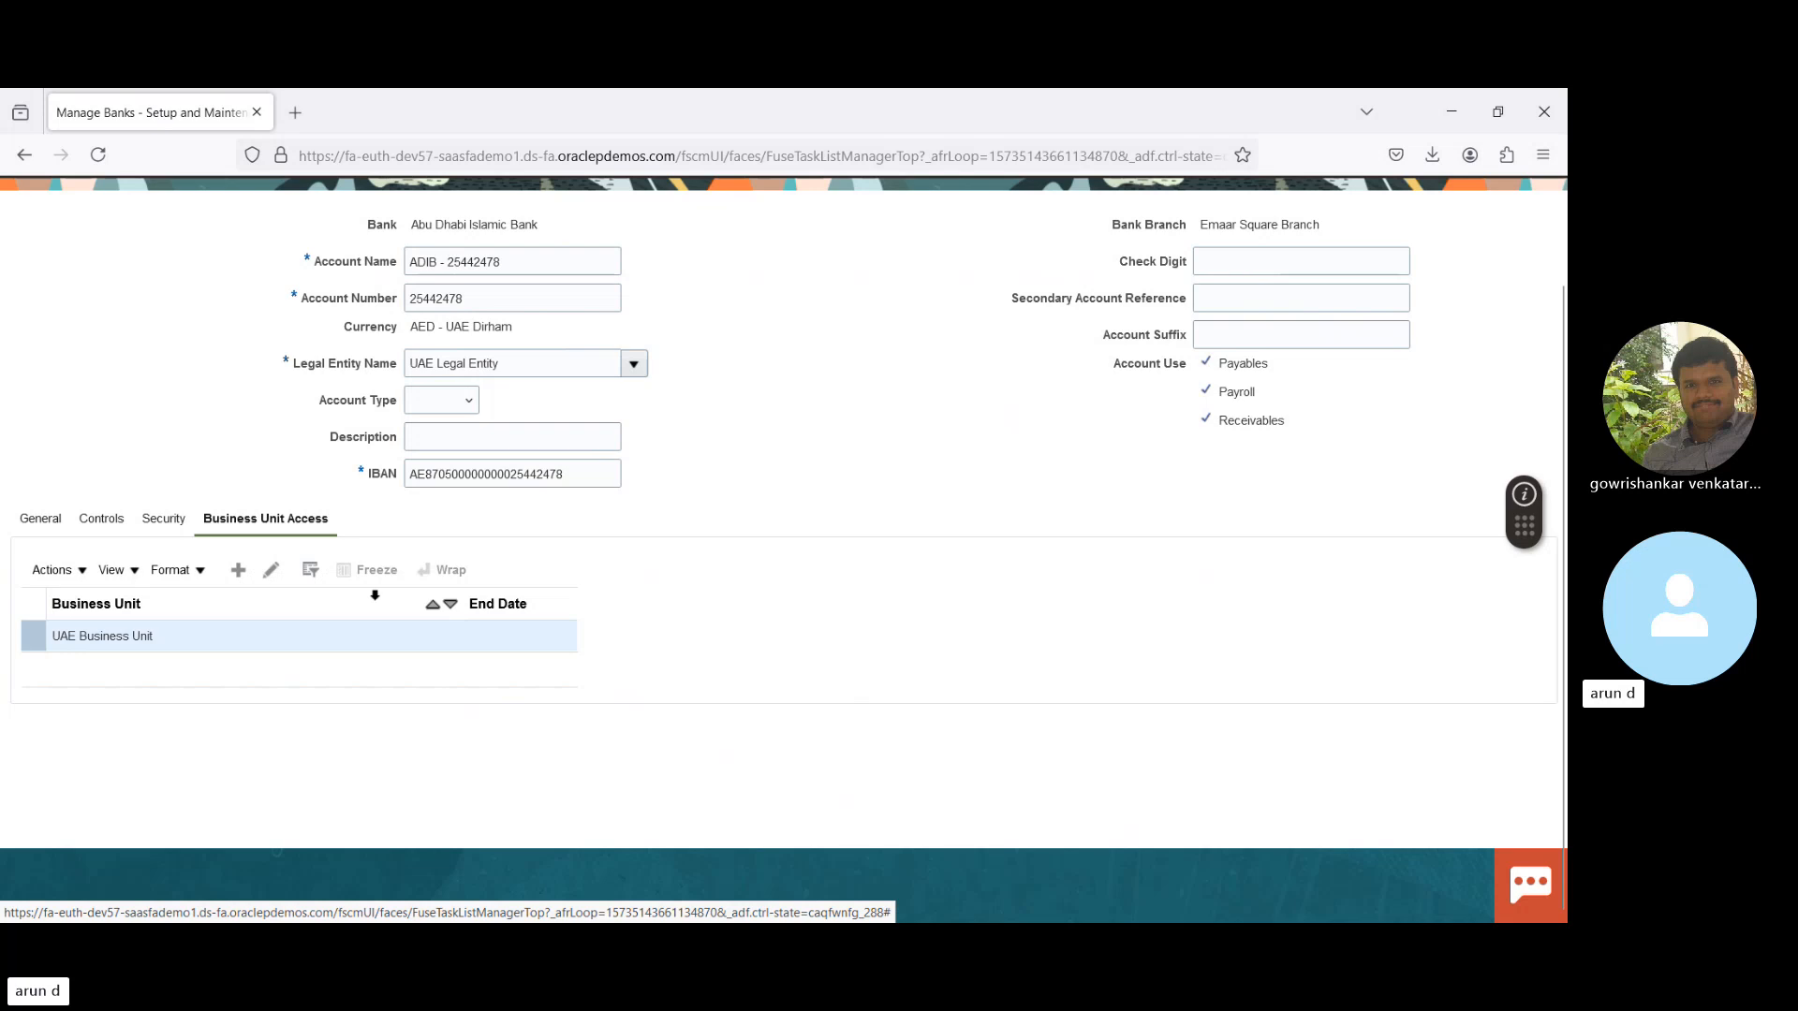
pyautogui.click(275, 584)
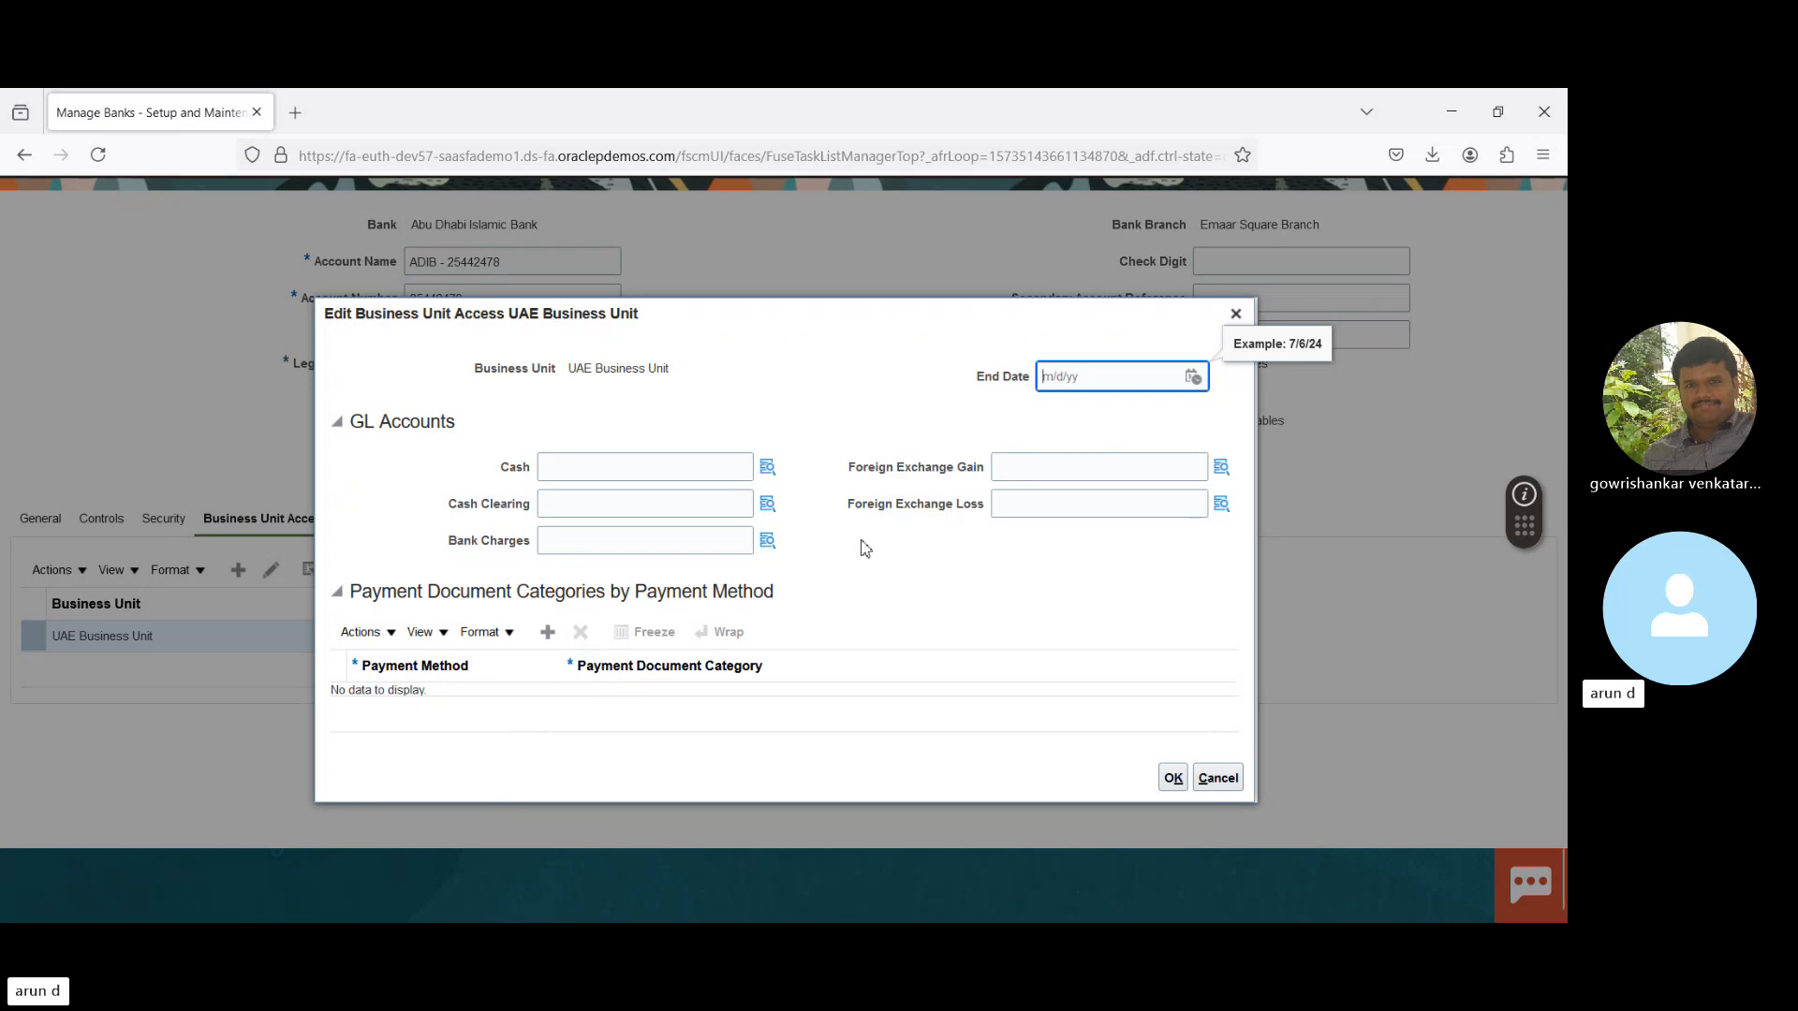
# - Highlight the Foreign Exchange Gain label, then cancel the UAE Business Unit access dialog unchanged
pyautogui.moveTo(848, 468); pyautogui.dragTo(986, 475)
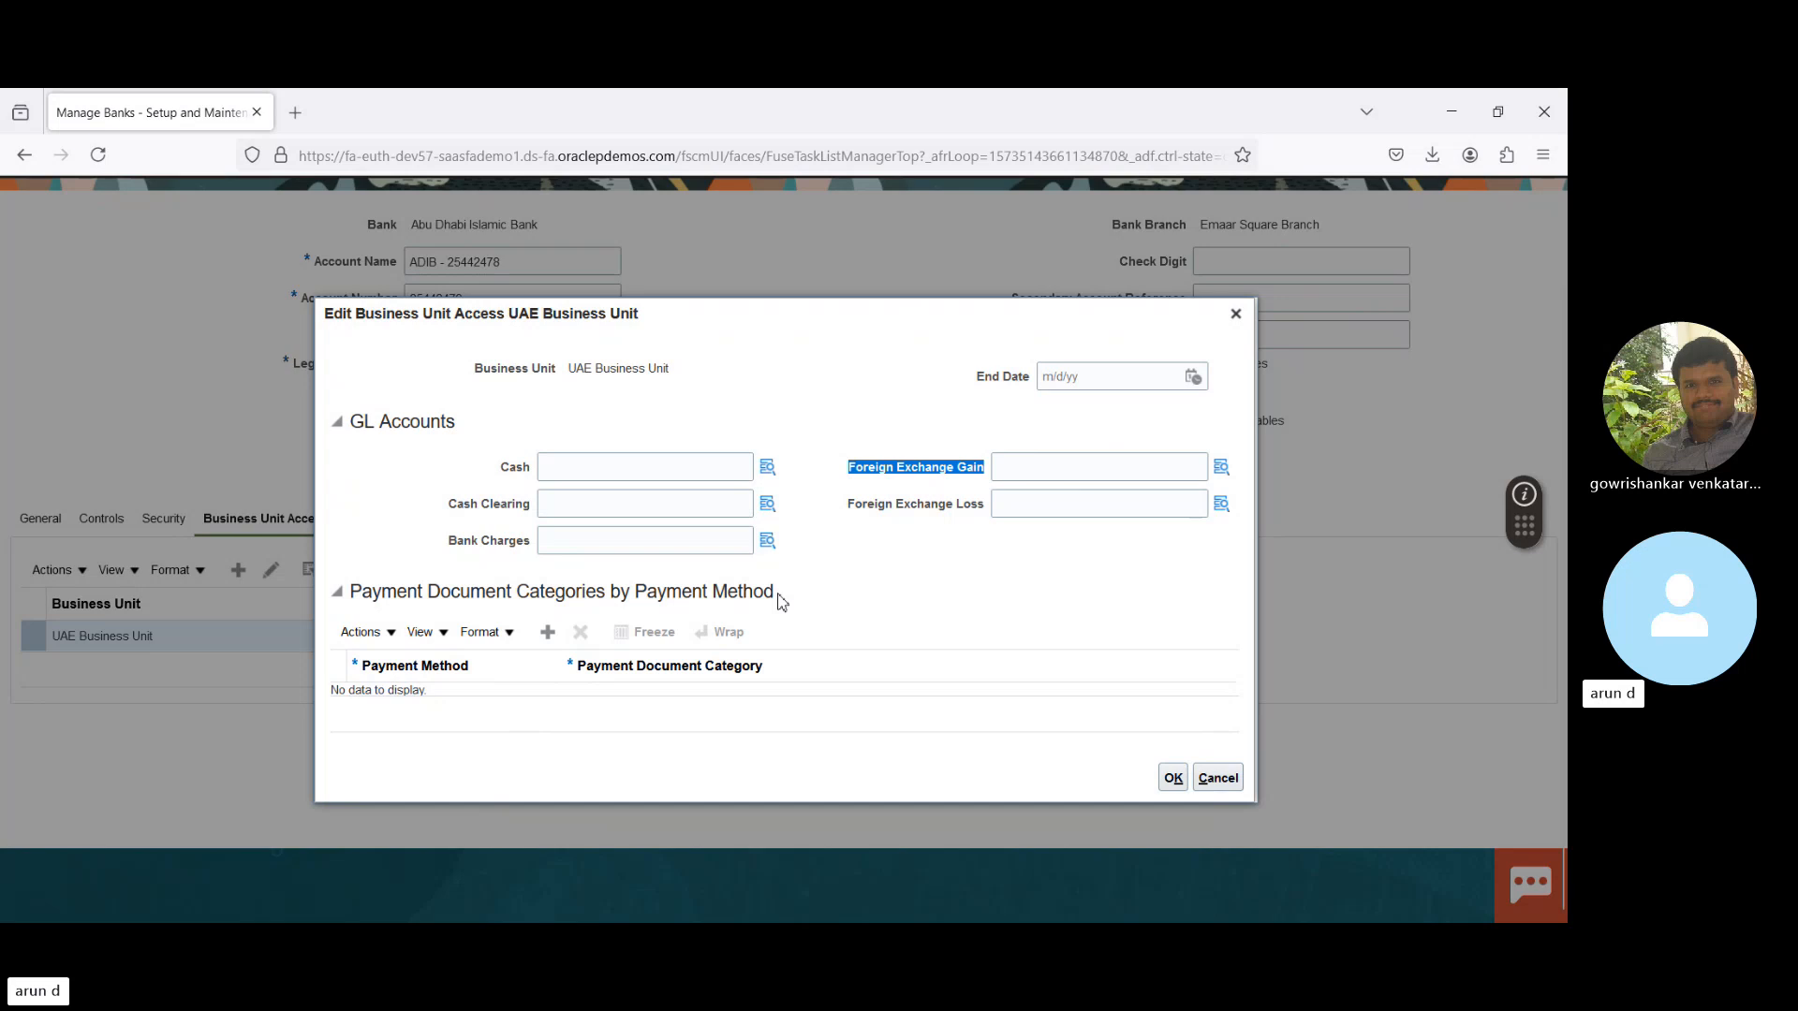
pyautogui.click(1234, 783)
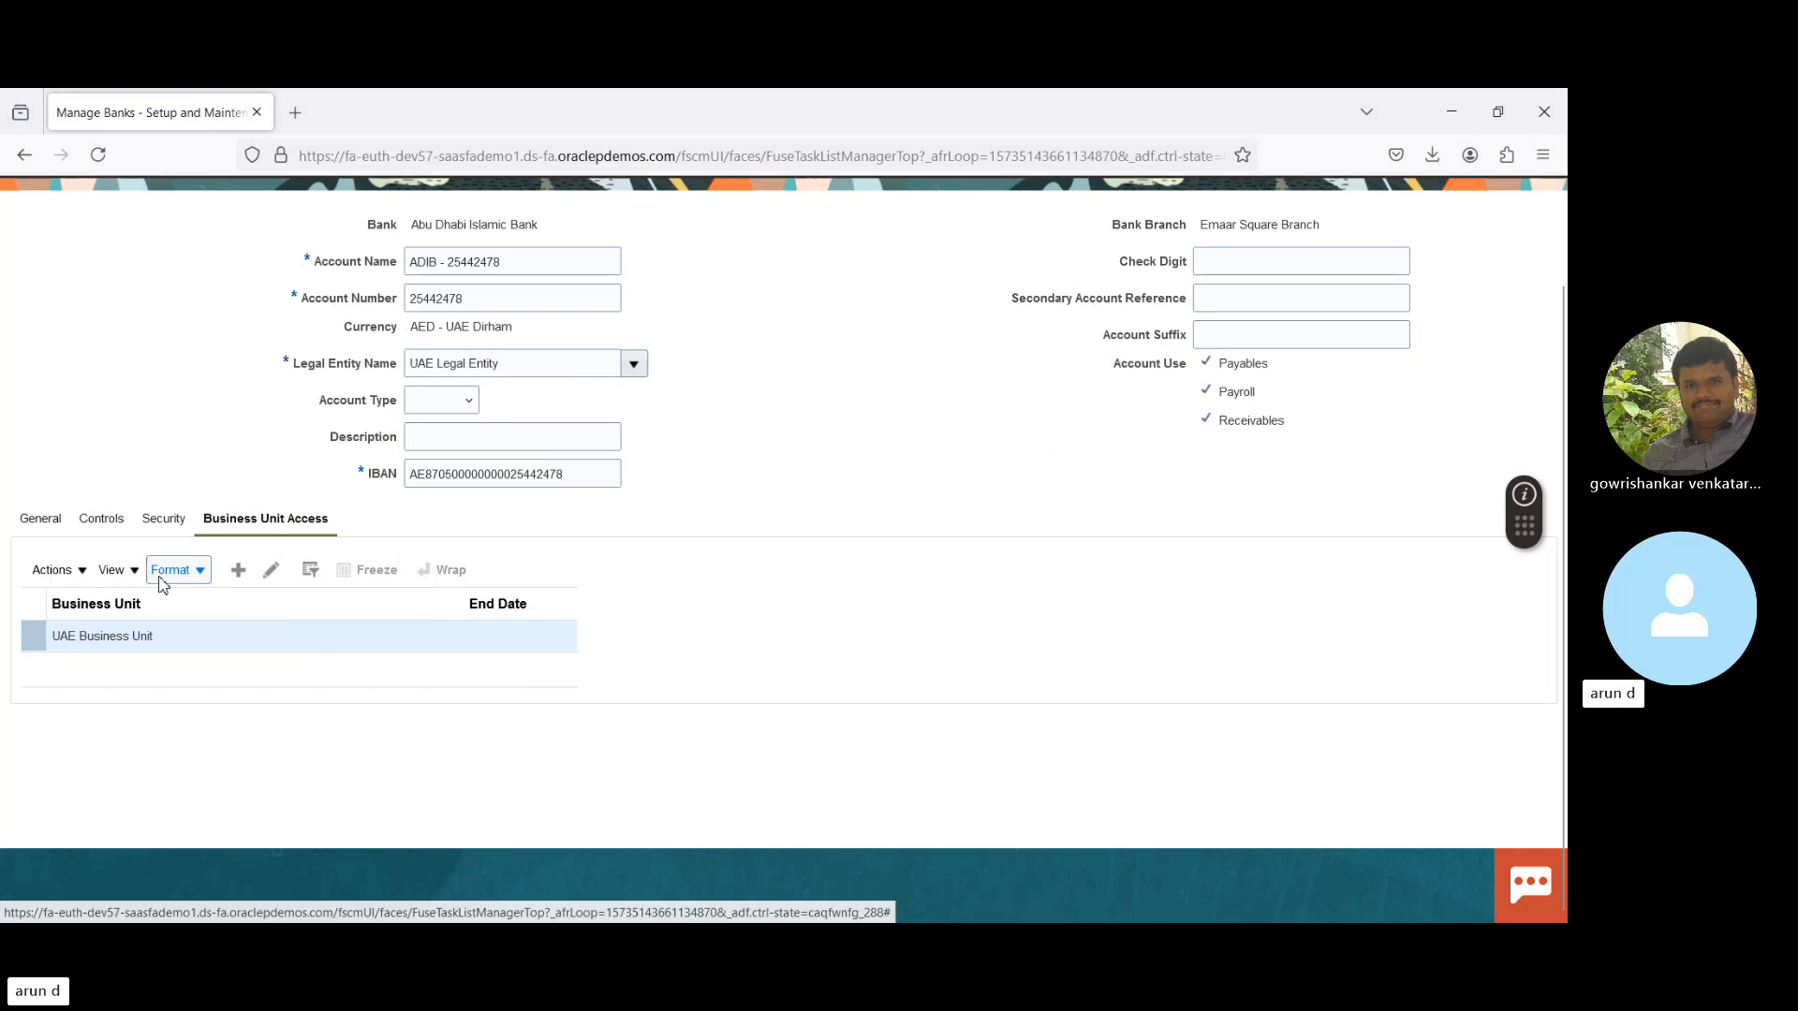
# - On the Security tab, try Secure Bank Account by Users and Roles, add no one, and switch it off
pyautogui.click(163, 527)
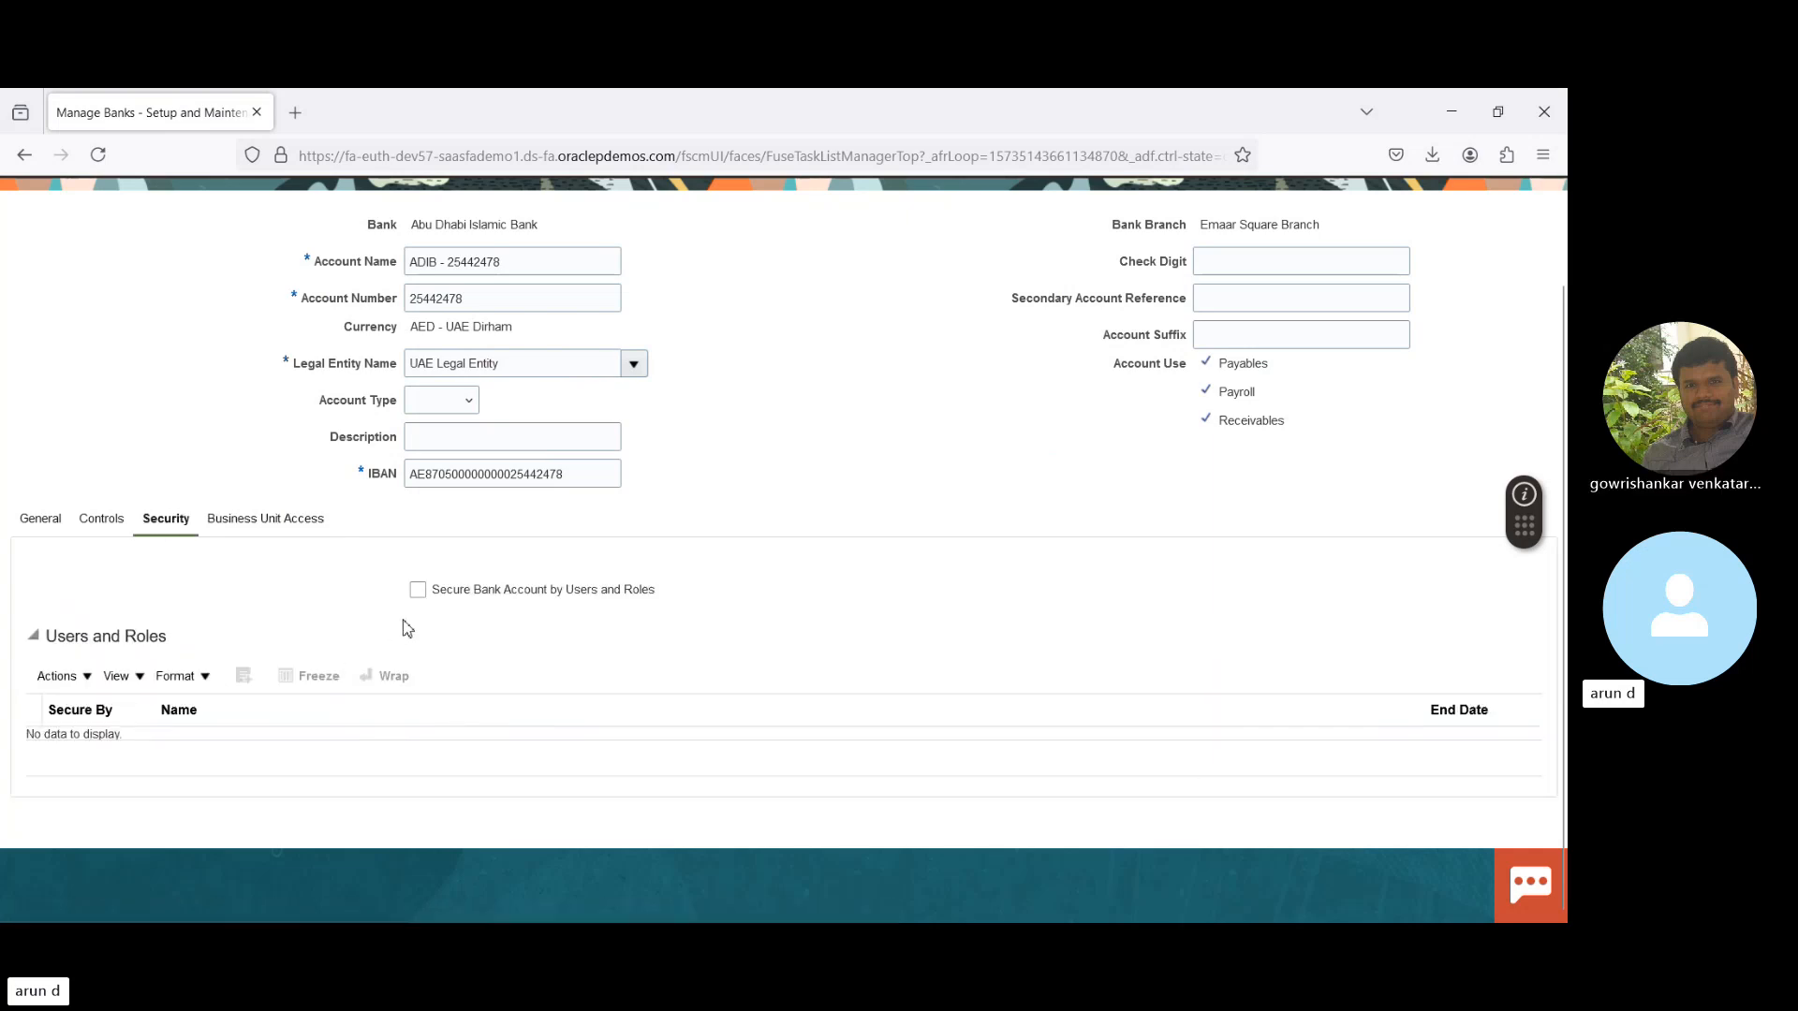
pyautogui.click(418, 592)
pyautogui.click(244, 676)
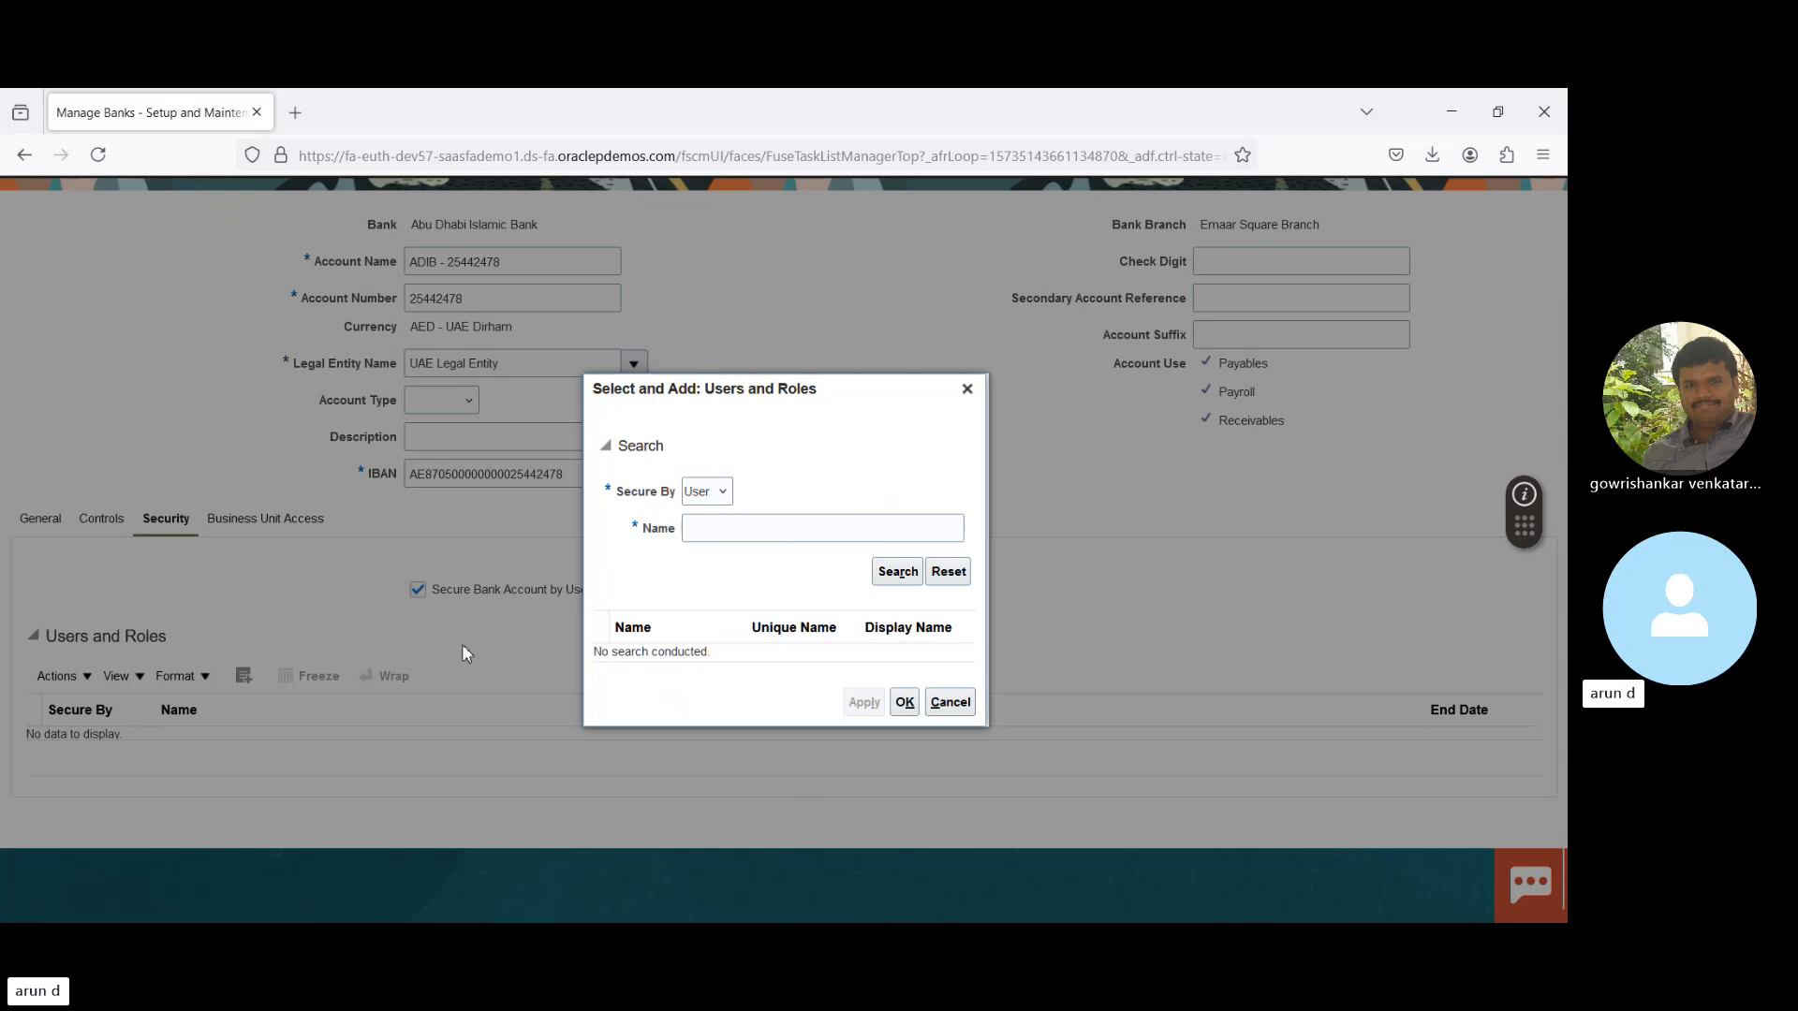
pyautogui.click(951, 704)
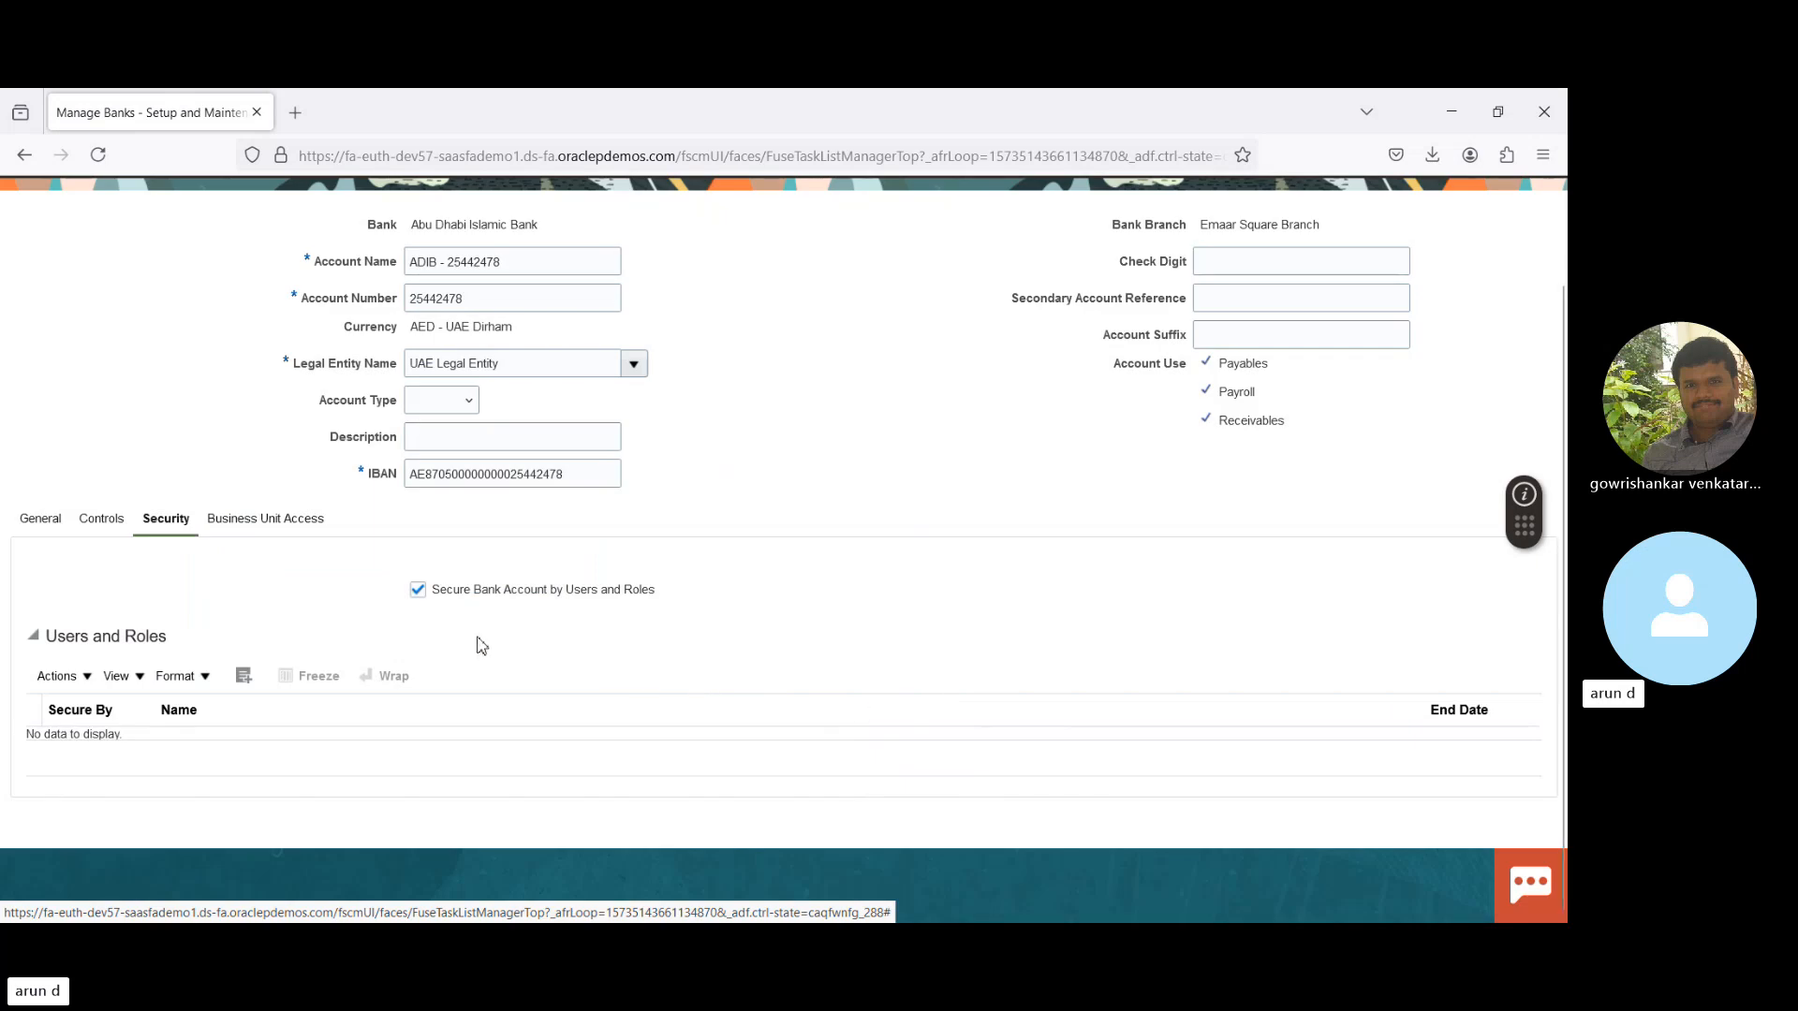
pyautogui.click(417, 591)
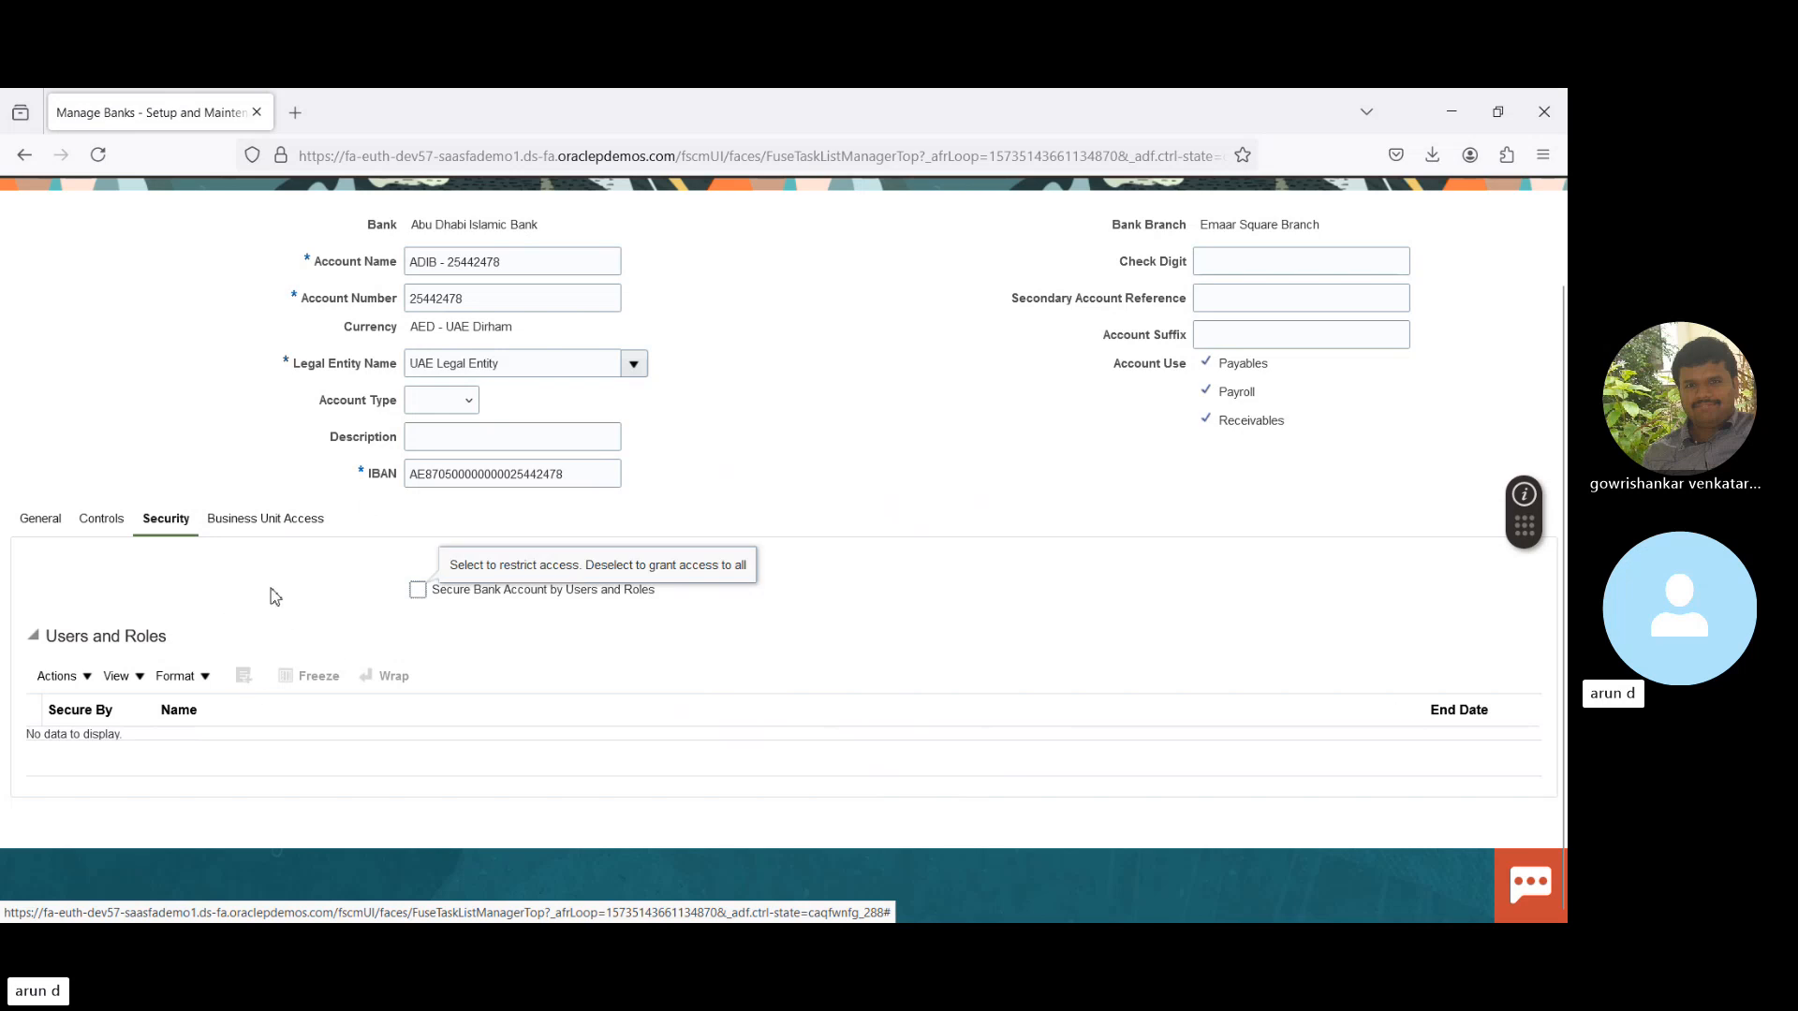
# - Review the Controls tab, highlighting Automatic Reconciliation Rule Set and Manual Reconciliation Tolerance Rule
pyautogui.click(103, 521)
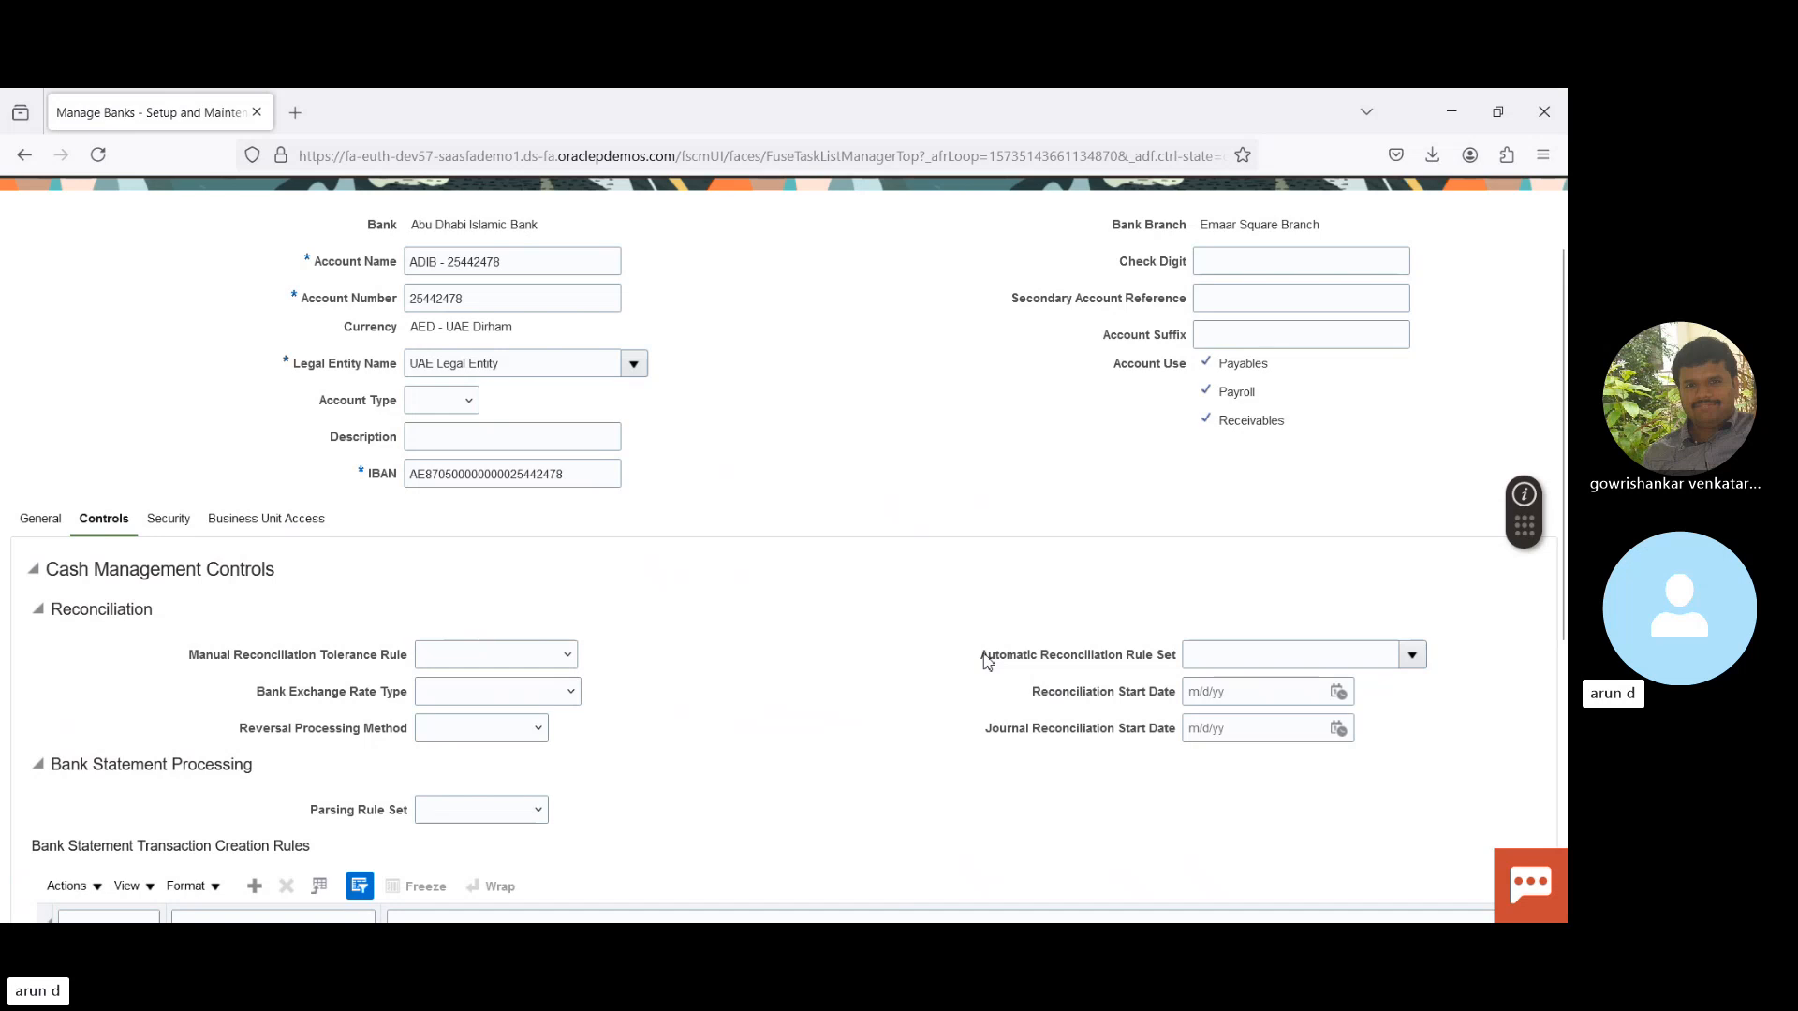
pyautogui.moveTo(985, 661); pyautogui.dragTo(1191, 653)
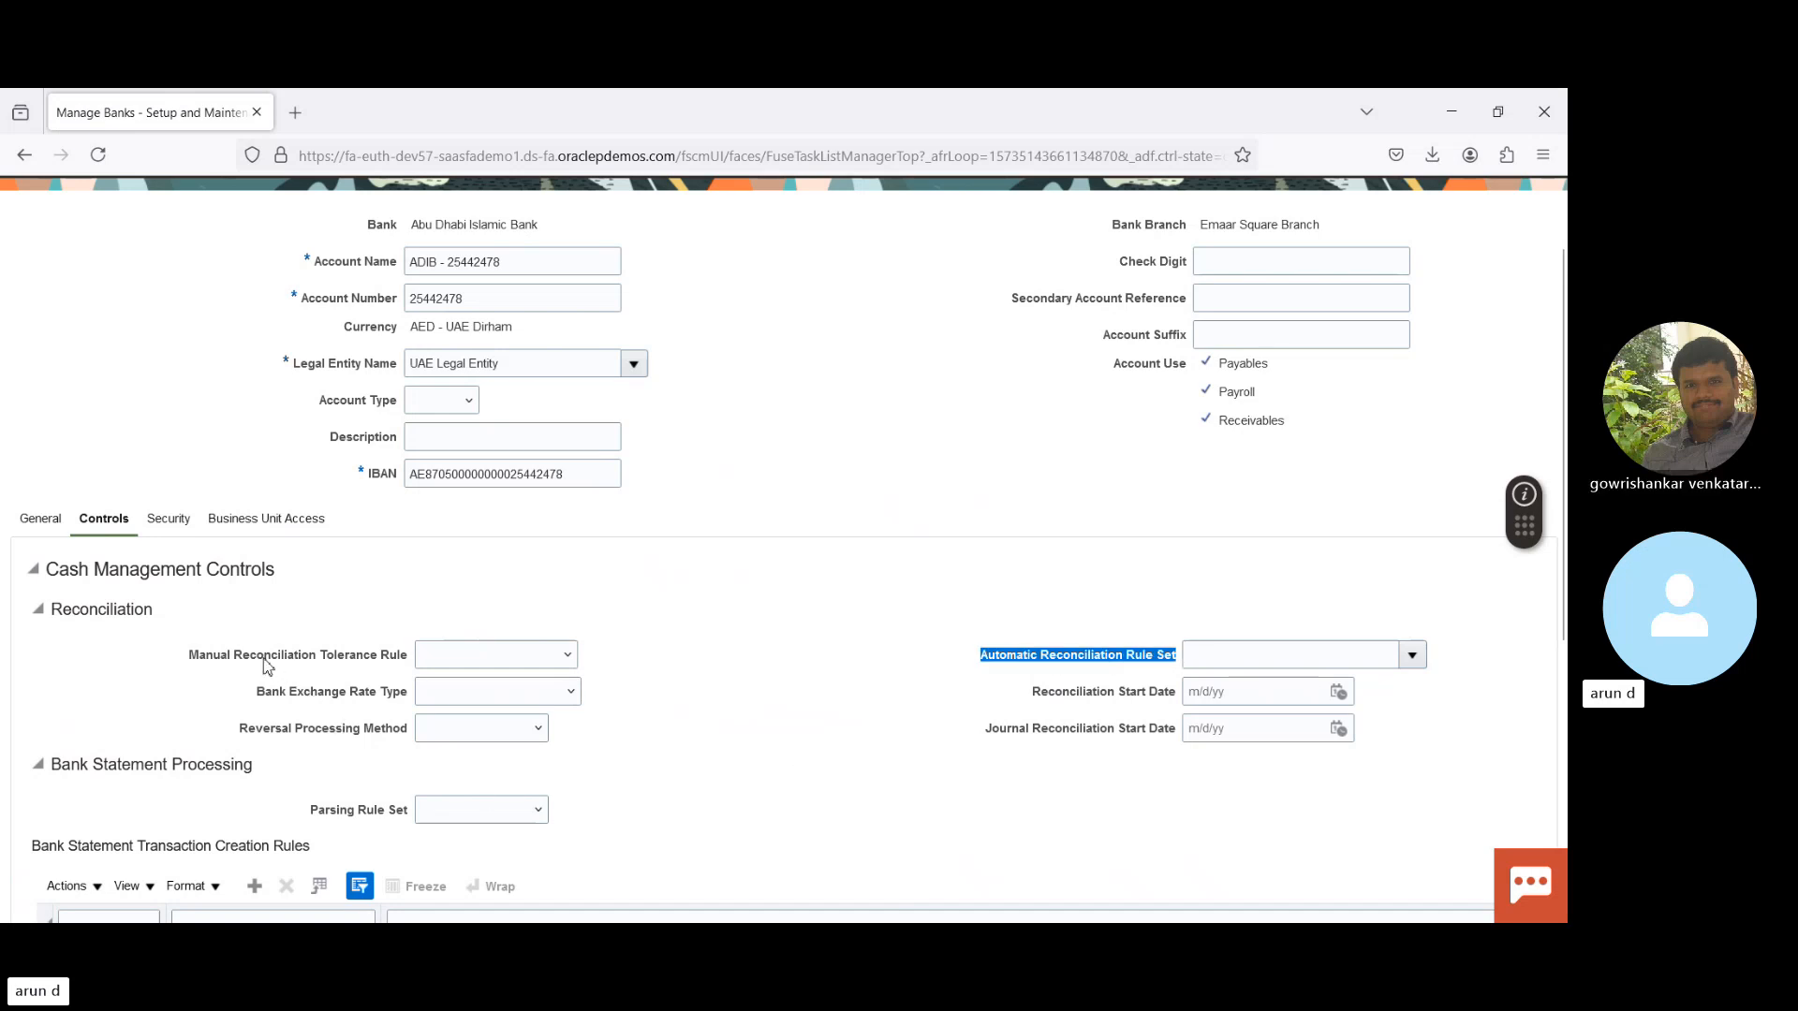
pyautogui.moveTo(264, 660); pyautogui.dragTo(427, 665)
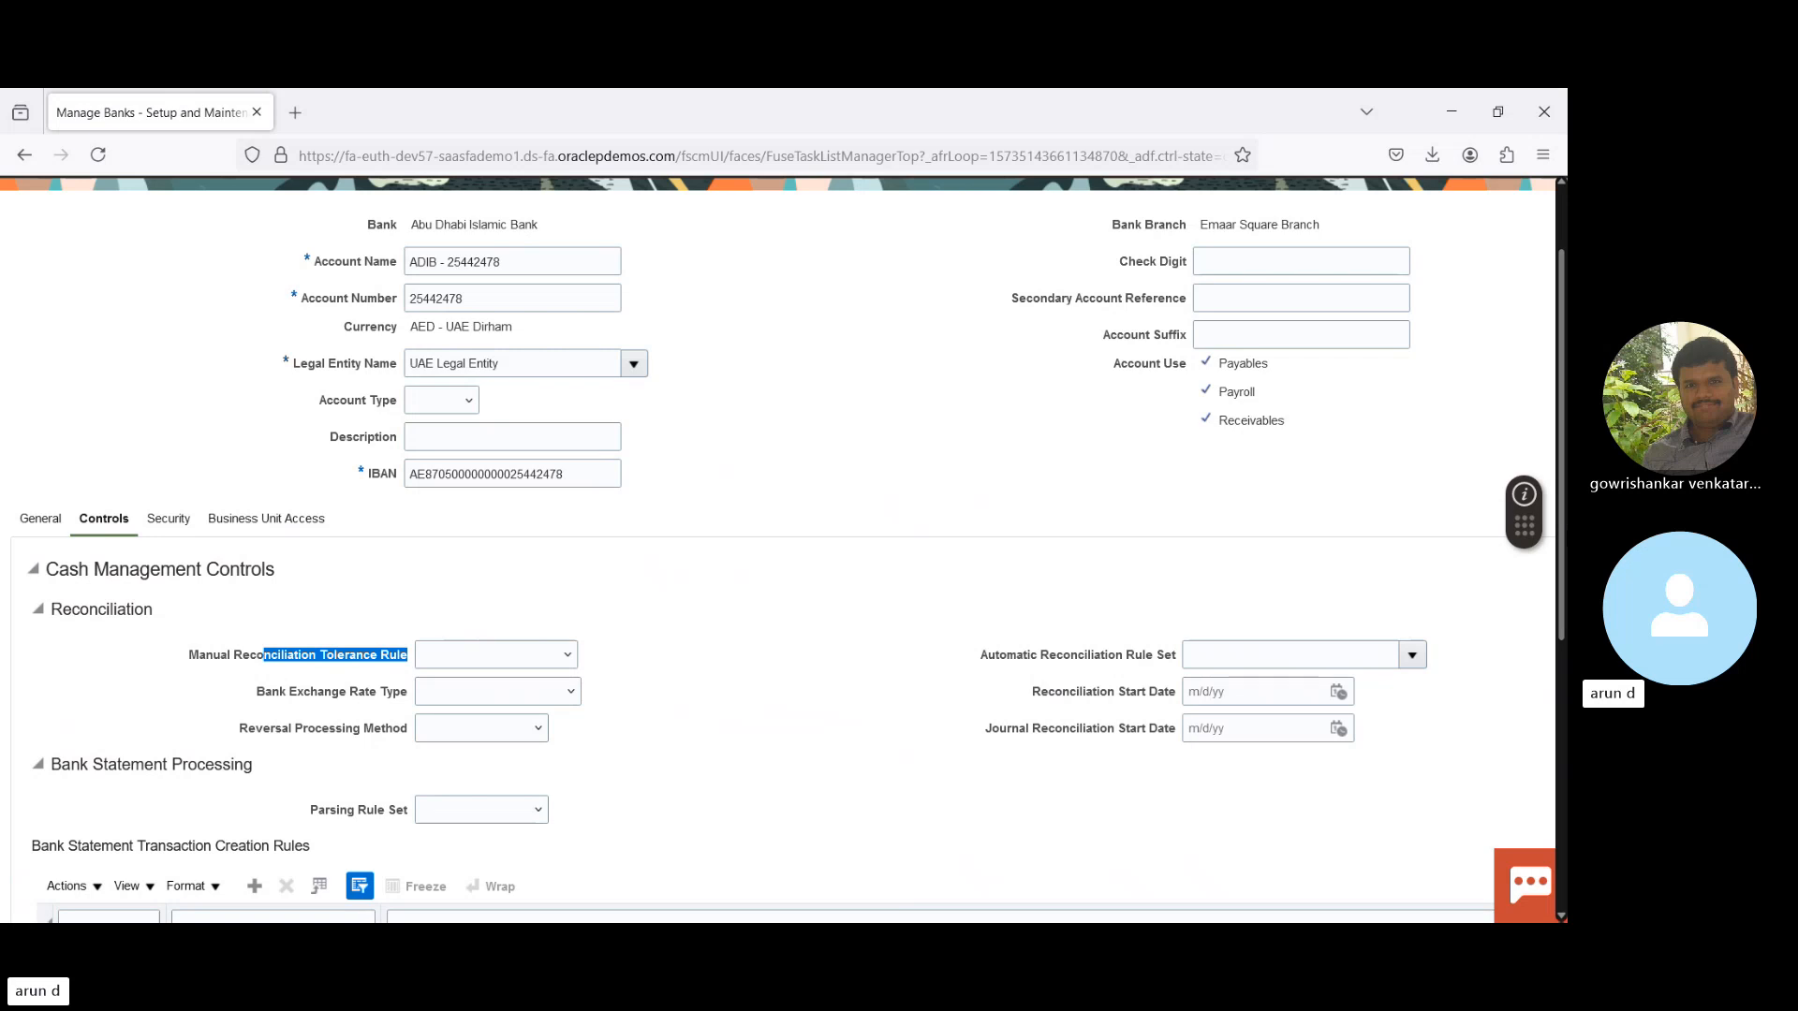
pyautogui.scroll(-5, 686, 548)
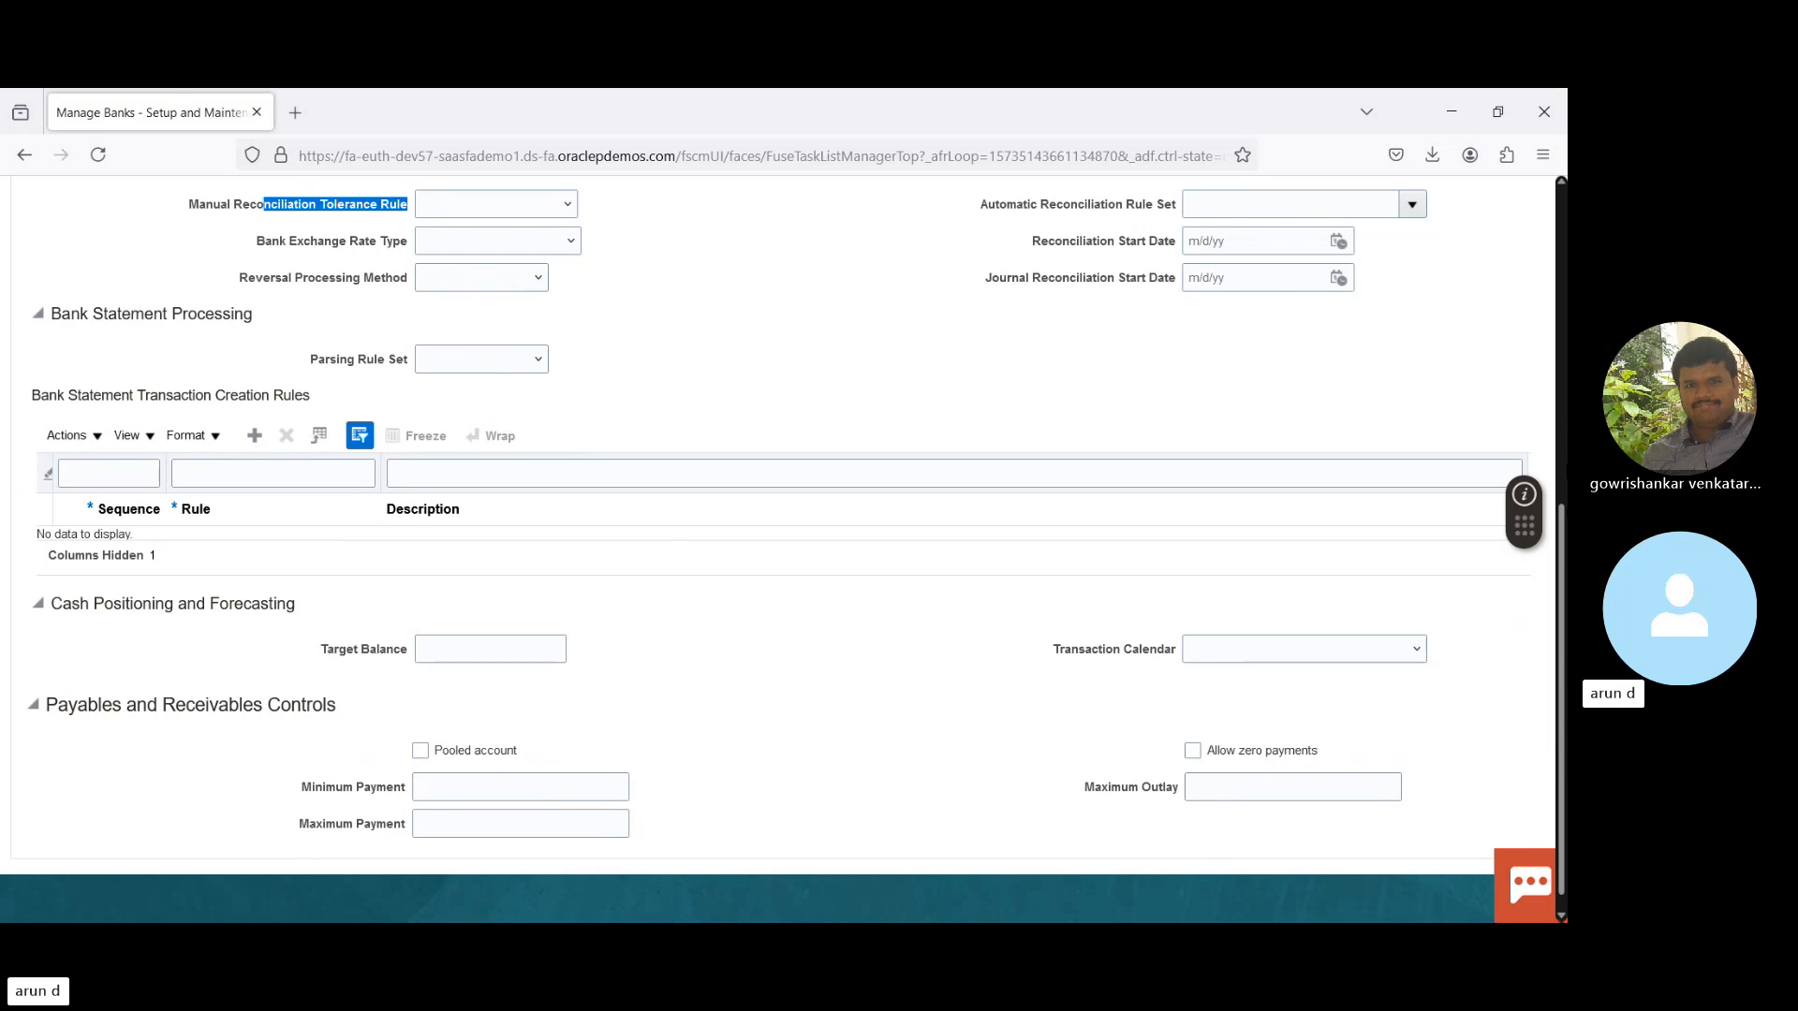
# - Cancel the bank account edit and confirm discarding the unsaved changes
pyautogui.click(1557, 412)
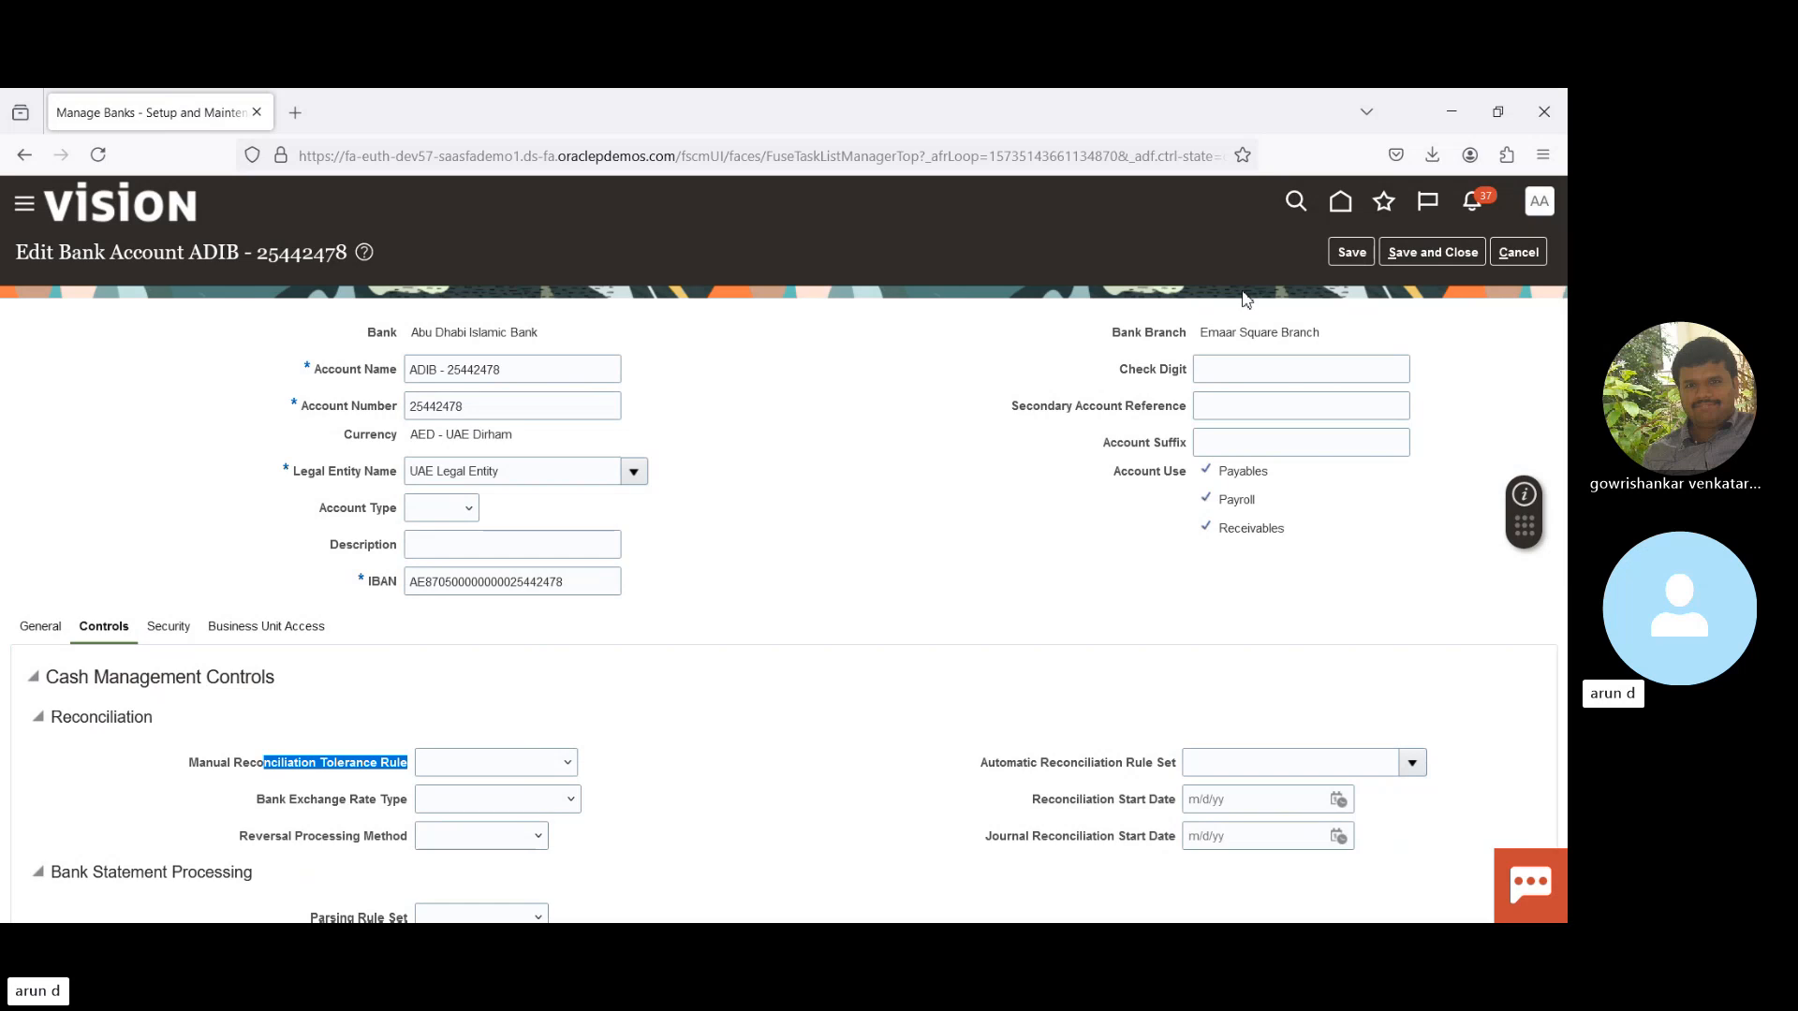
pyautogui.click(1521, 253)
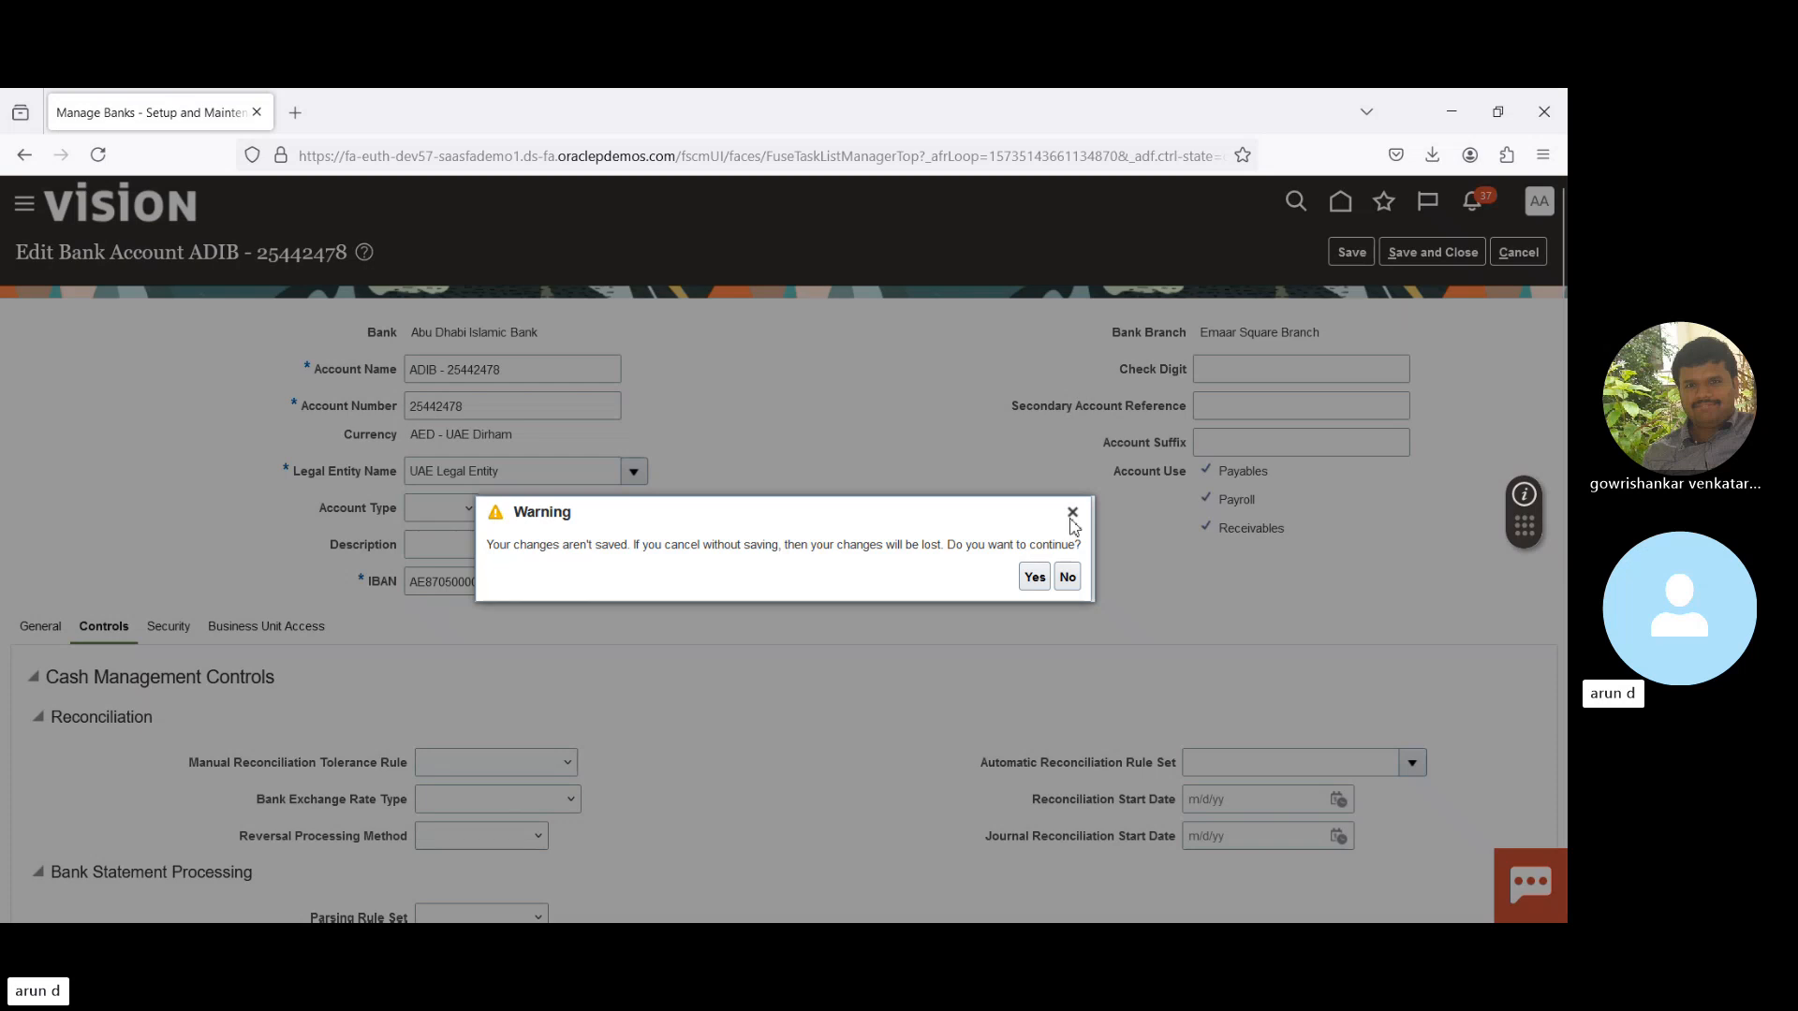
pyautogui.click(1033, 575)
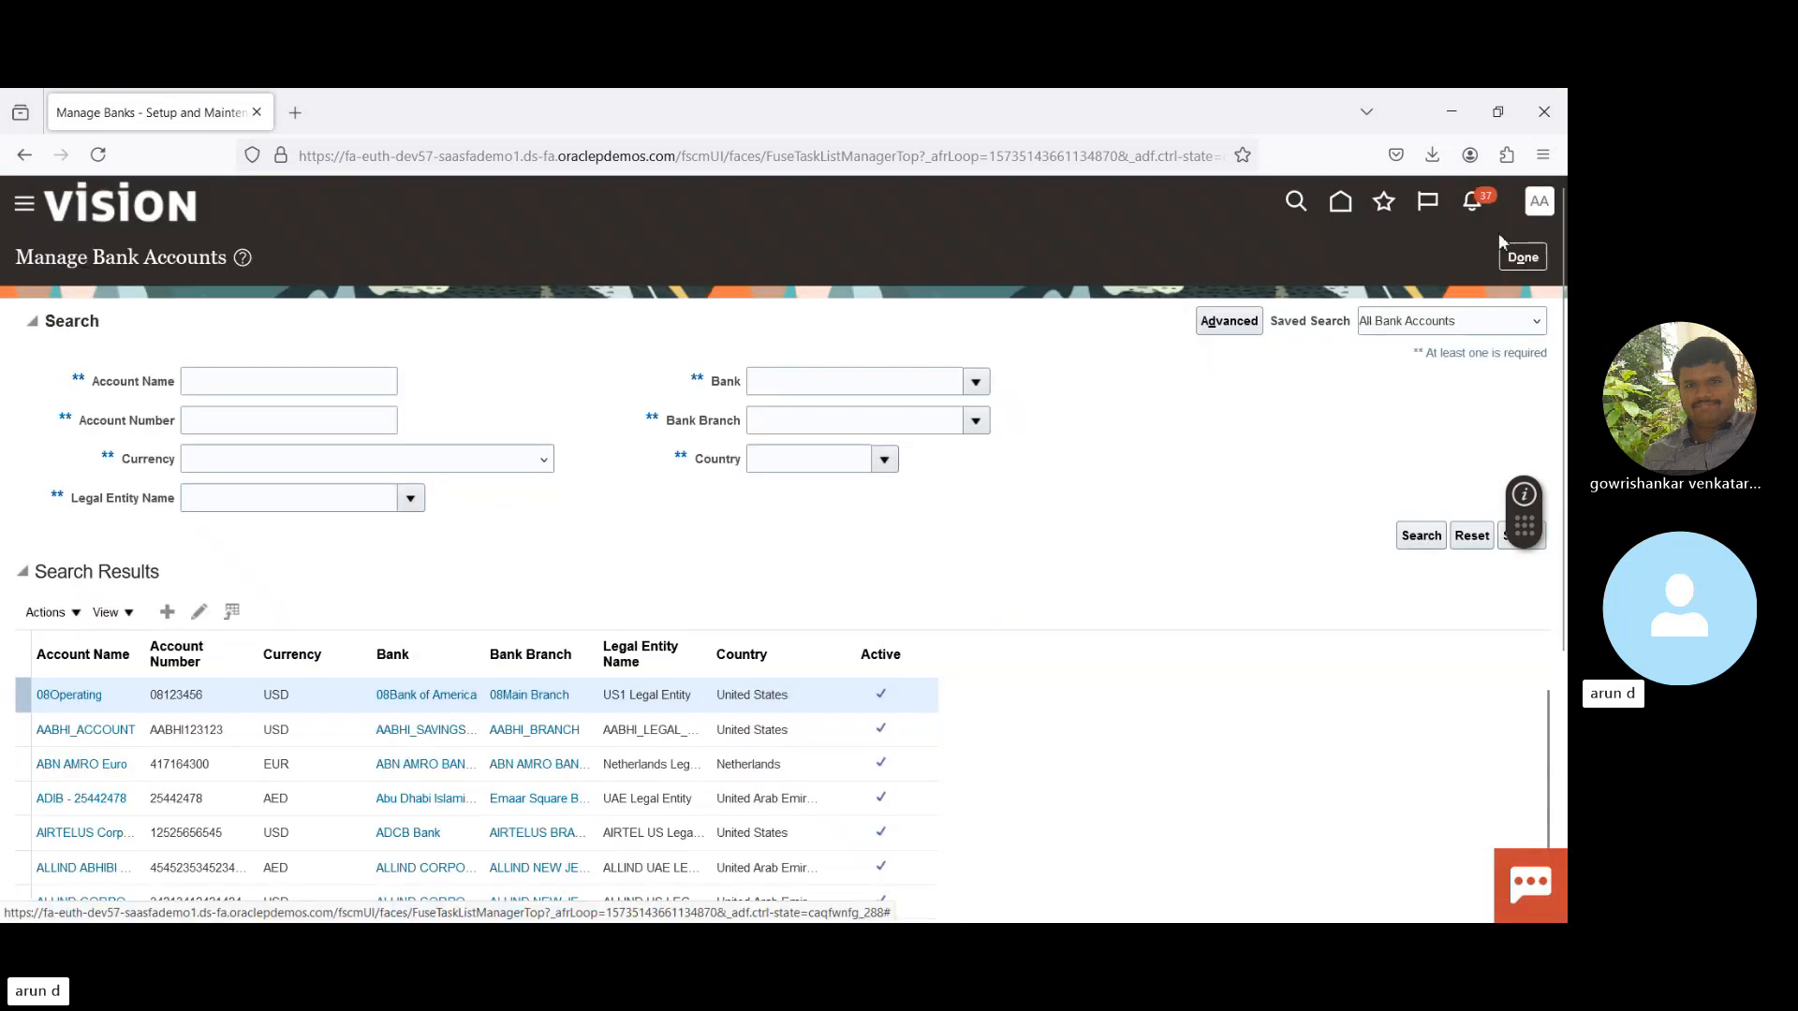
# - Close Manage Bank Accounts, Manage Bank Branches and Manage Banks to reach the Cash Management tasks
pyautogui.click(1520, 256)
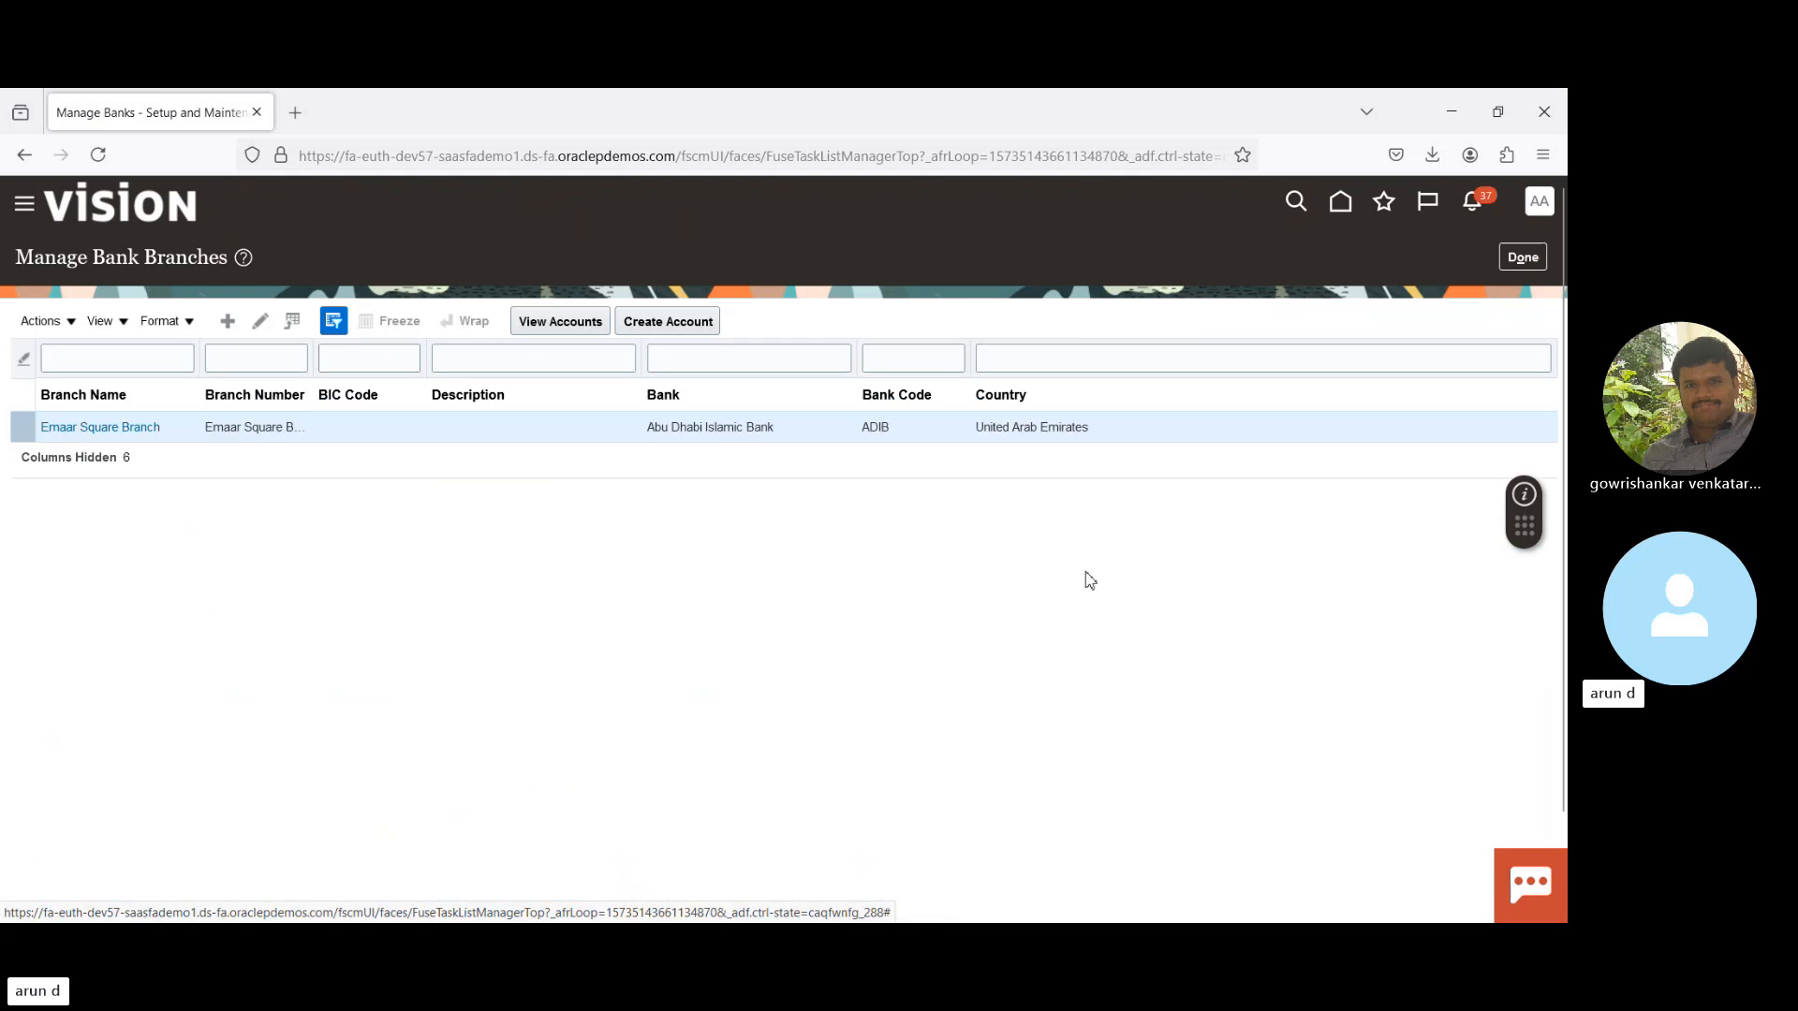
pyautogui.click(1526, 259)
pyautogui.click(1523, 258)
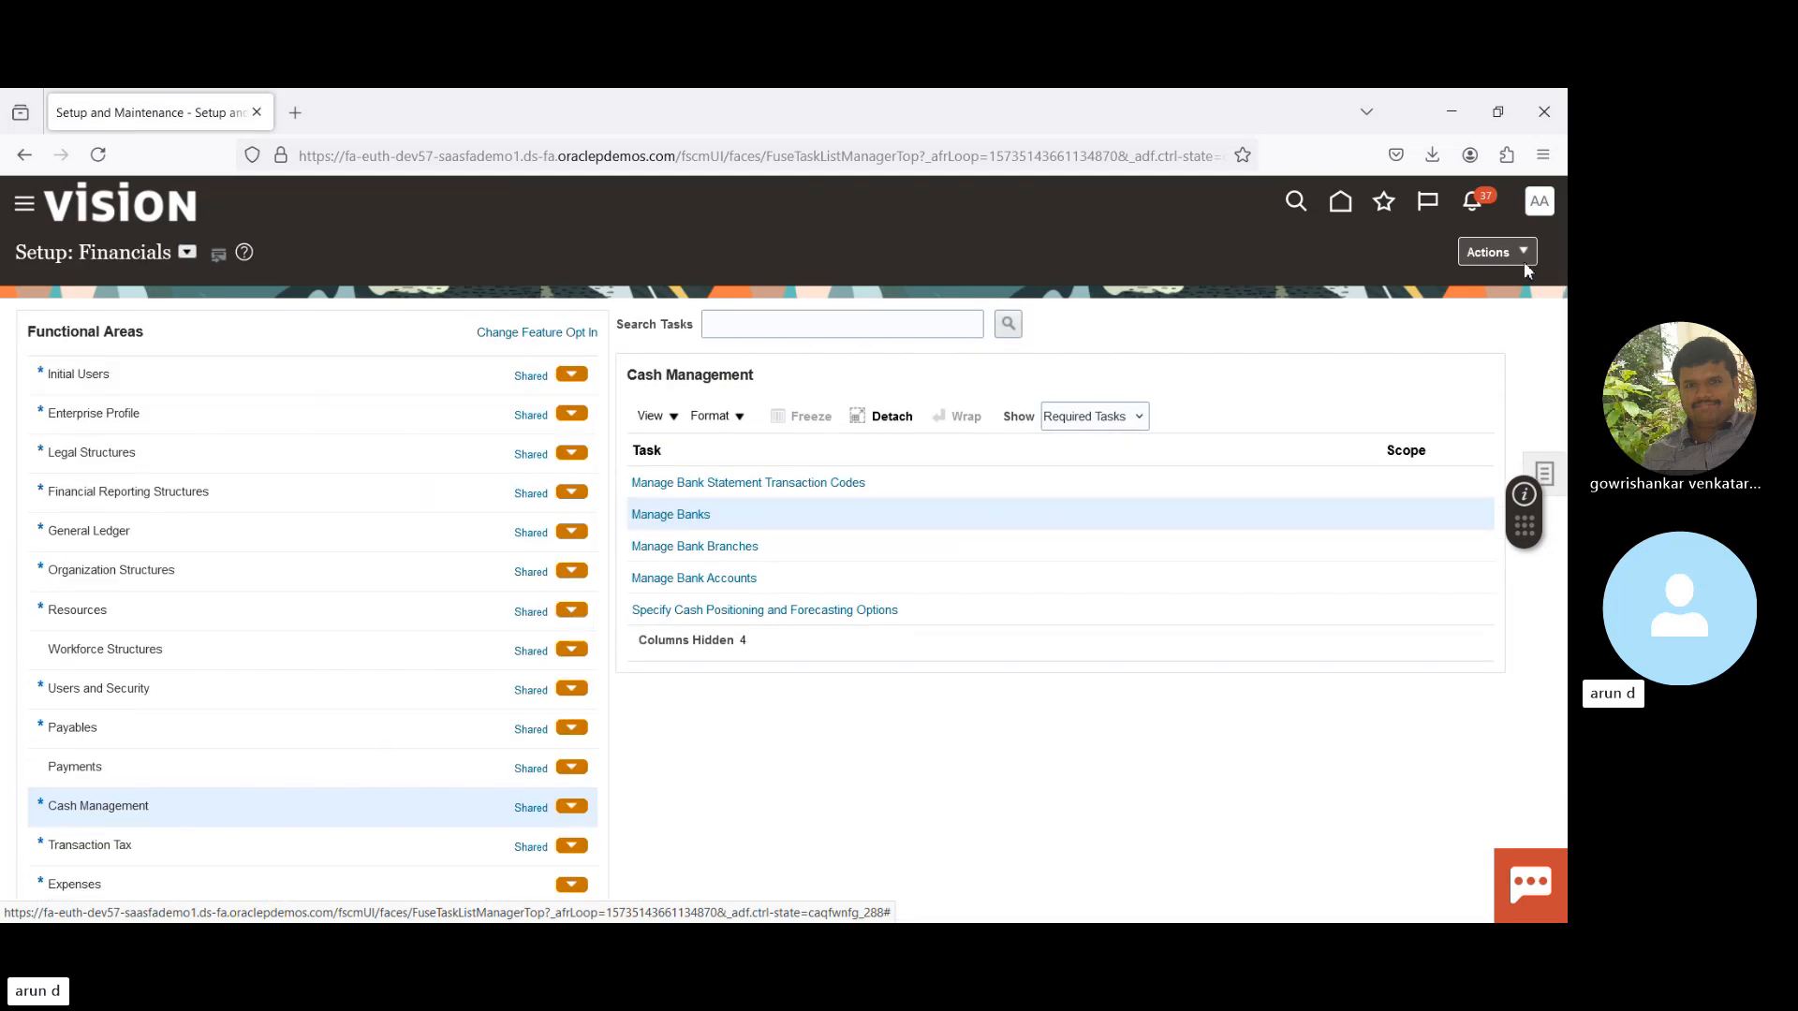
# - Scope Payables Manage Invoice Options to 00SPAIN PRACT, then dismiss the invoicing-not-assigned error
pyautogui.click(217, 732)
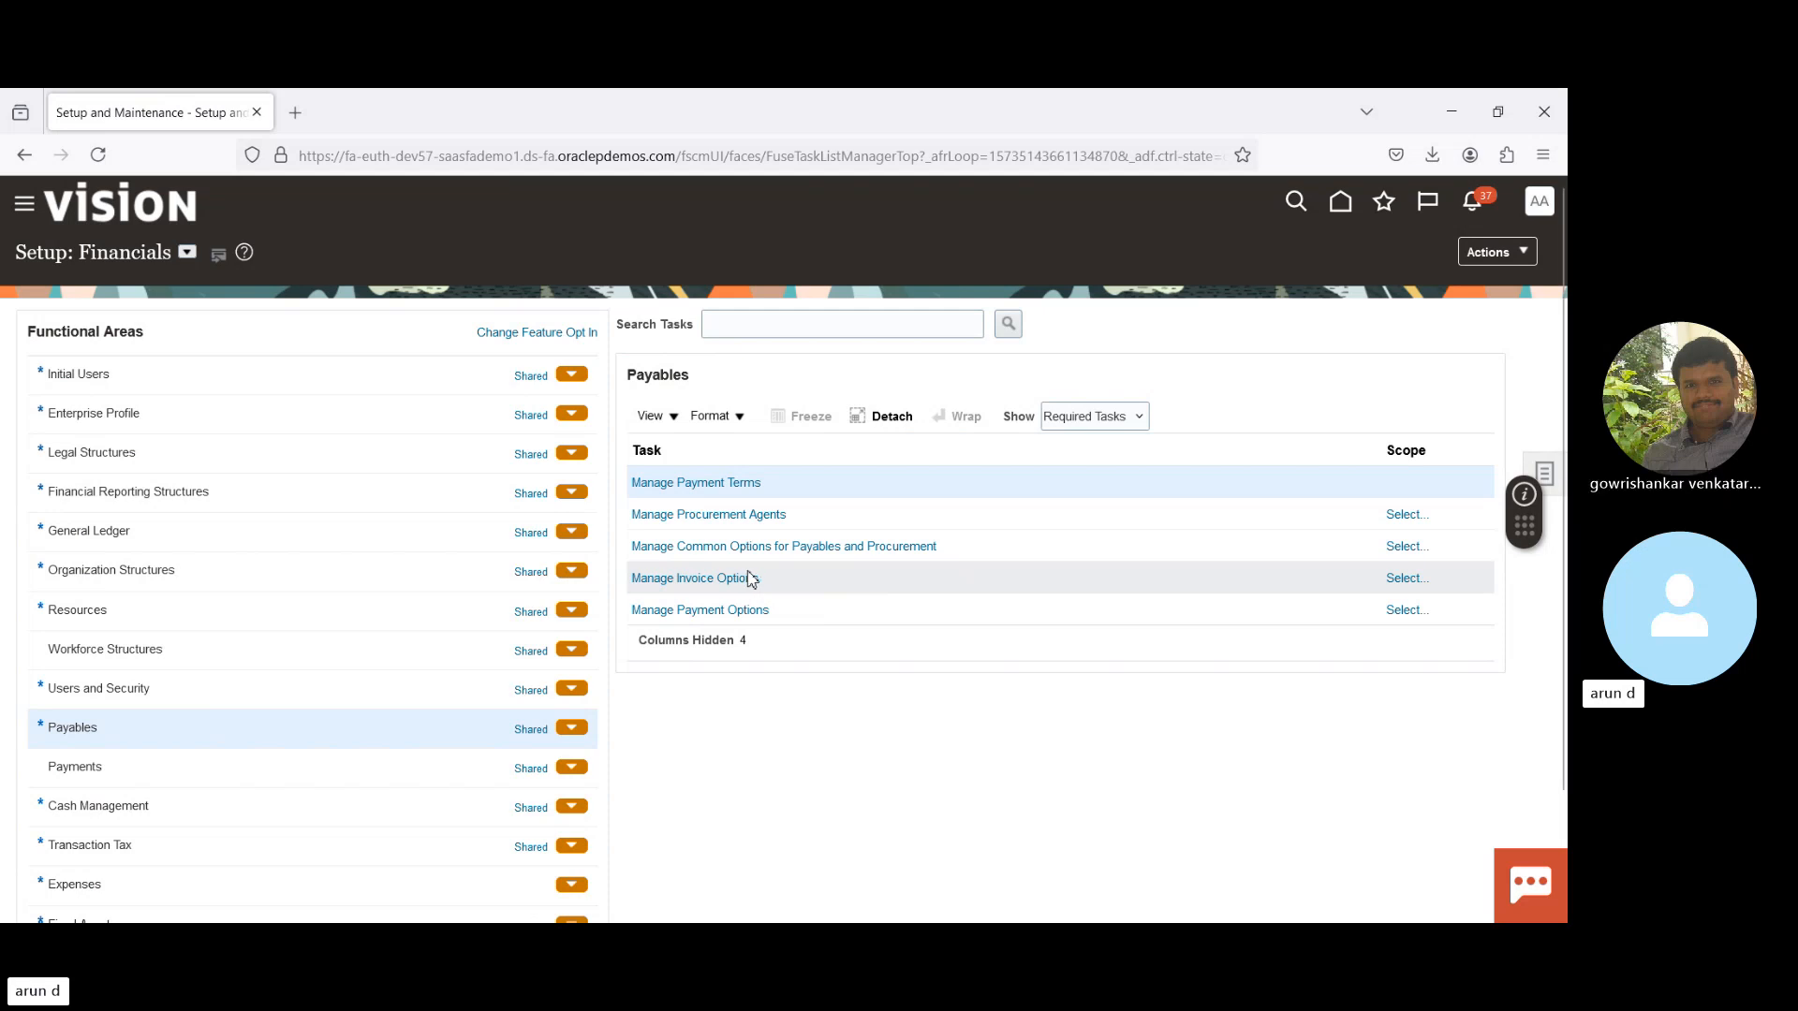
pyautogui.click(743, 581)
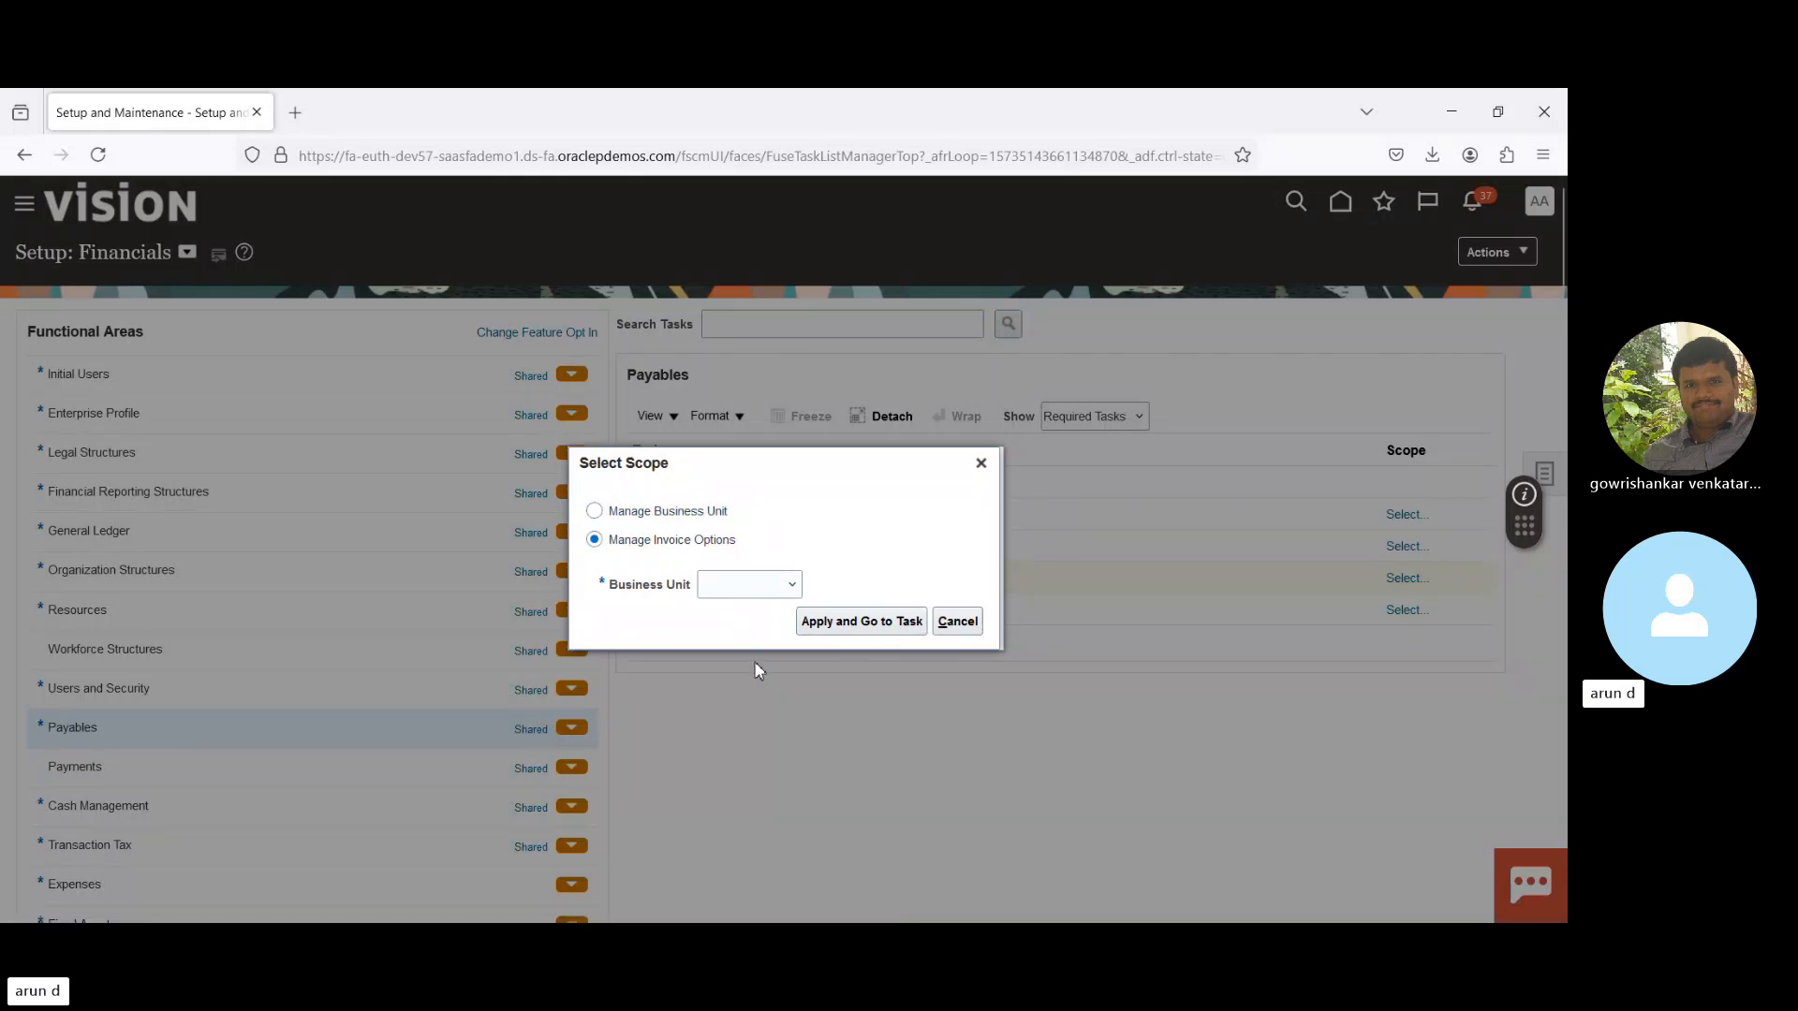
pyautogui.click(845, 626)
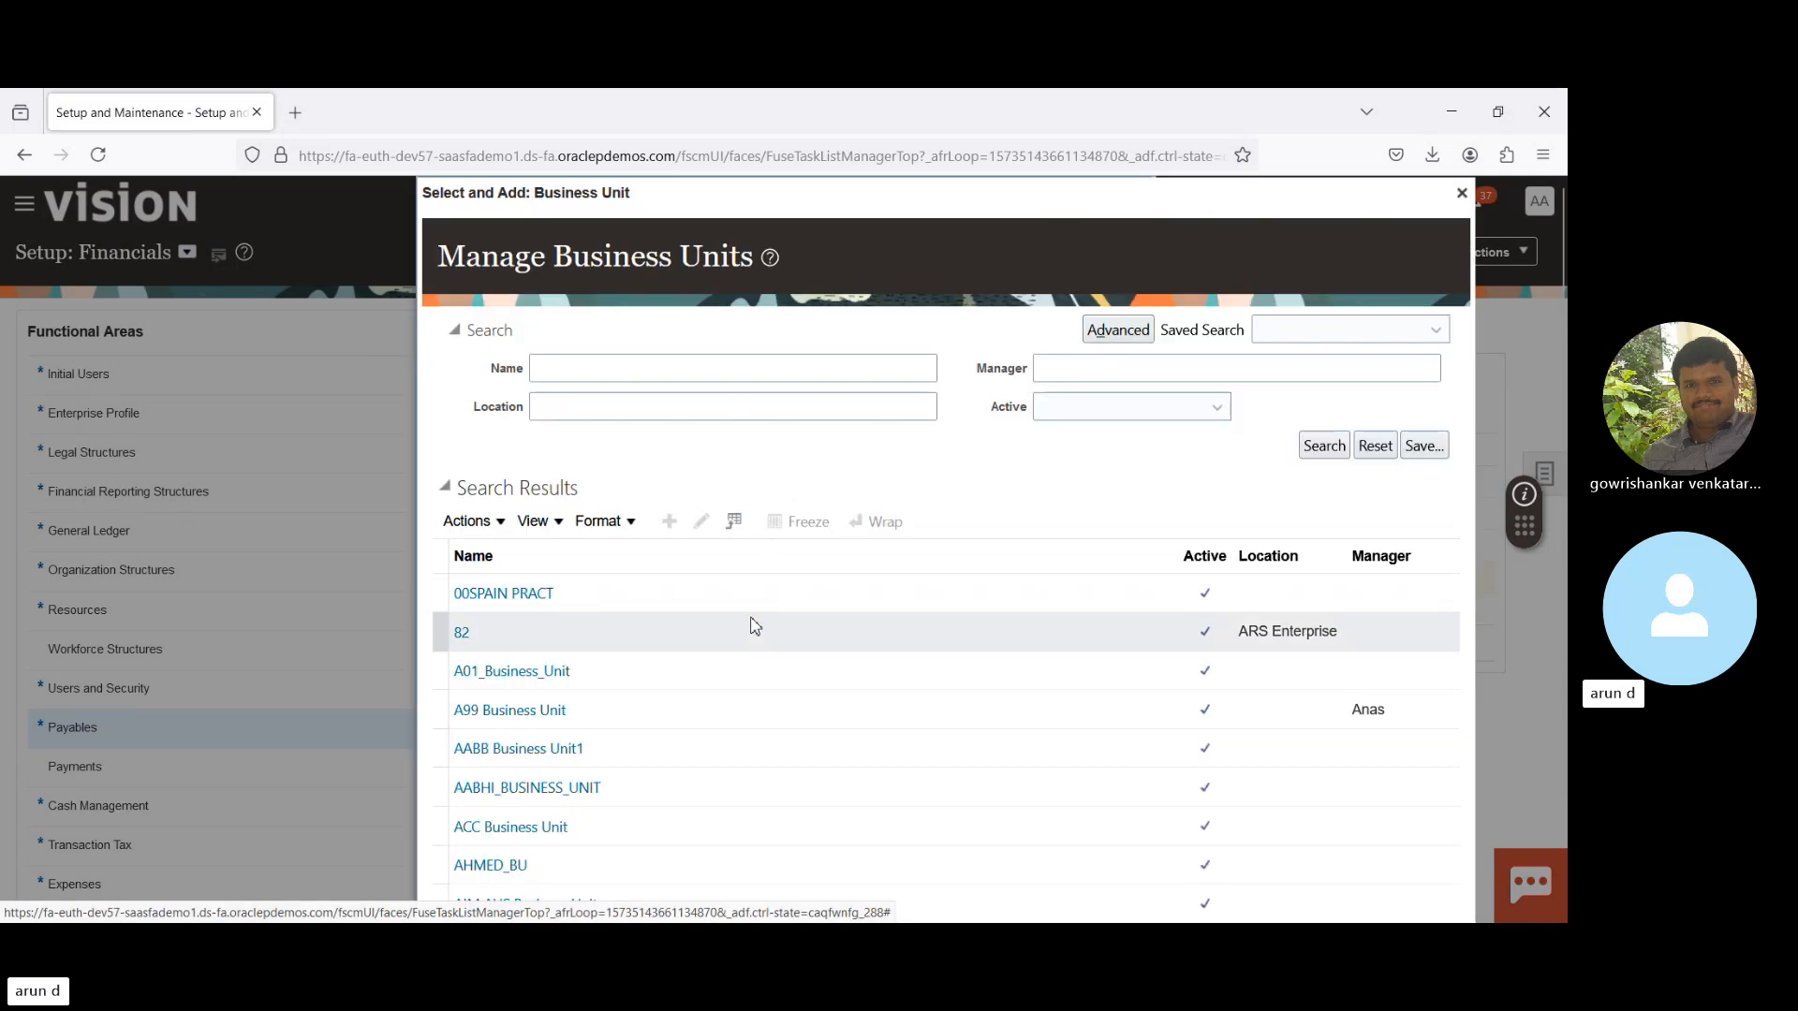
pyautogui.click(761, 593)
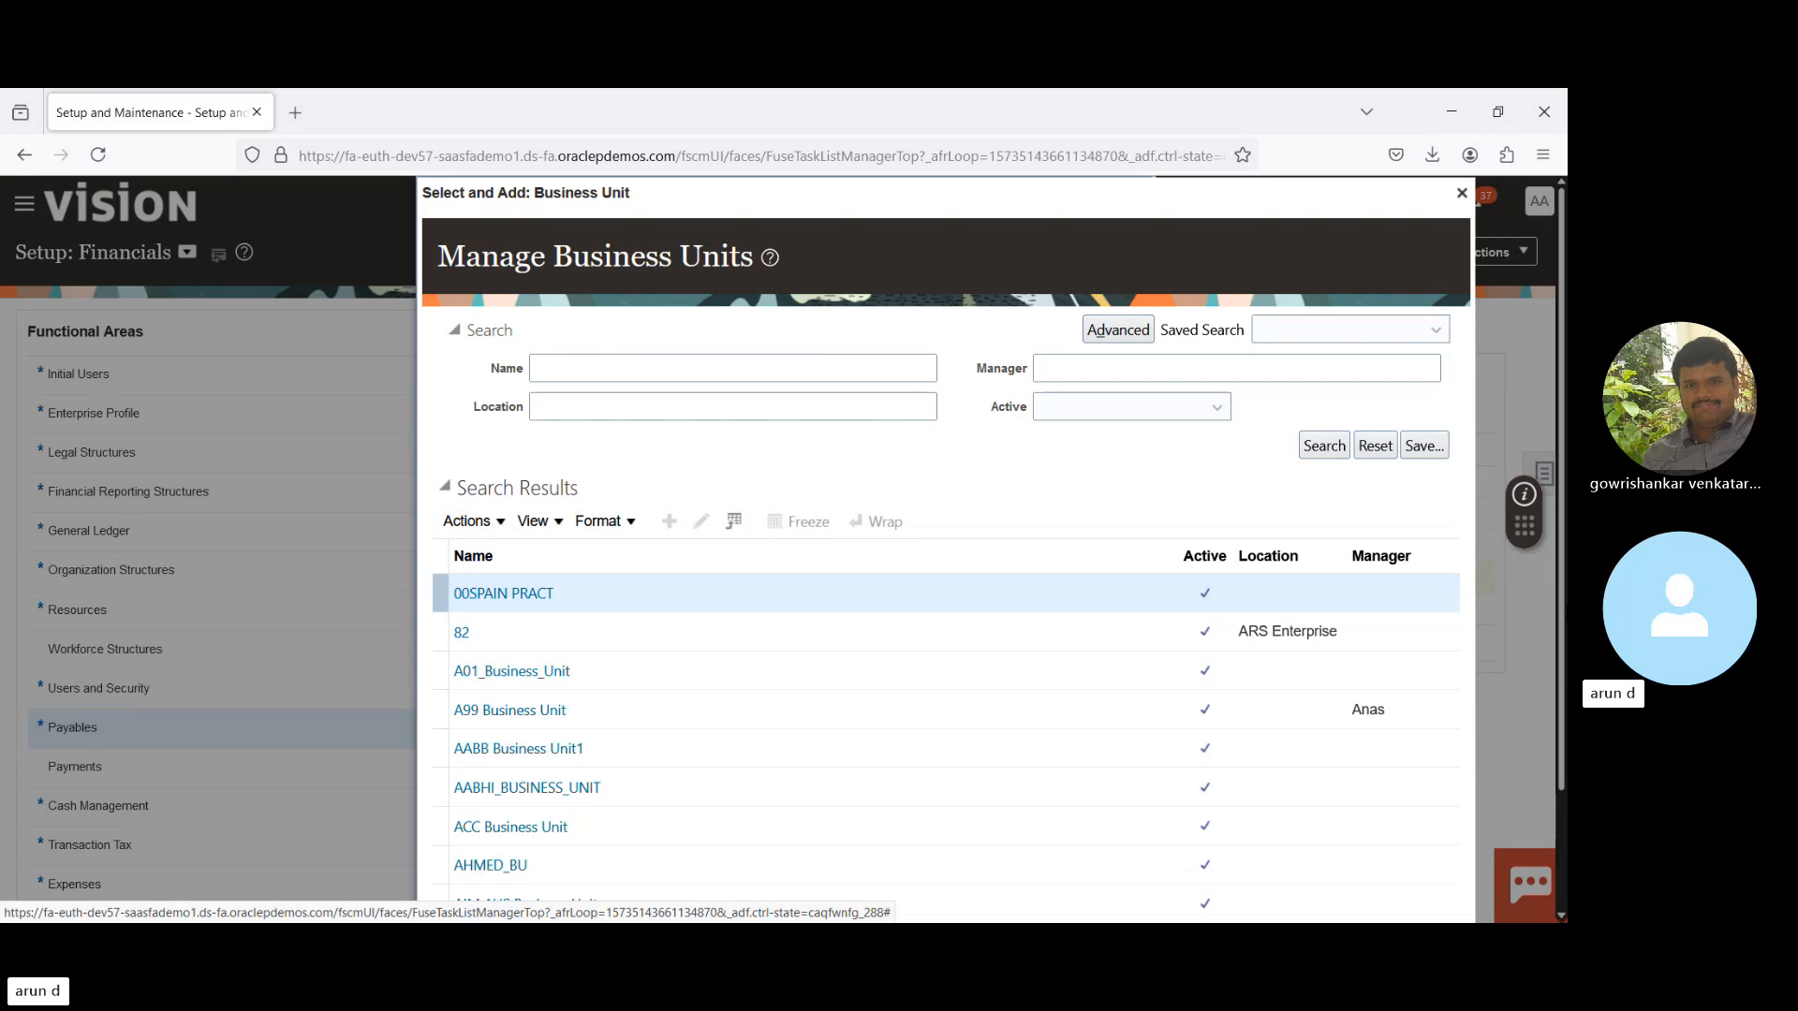
pyautogui.moveTo(1560, 713); pyautogui.dragTo(1560, 852)
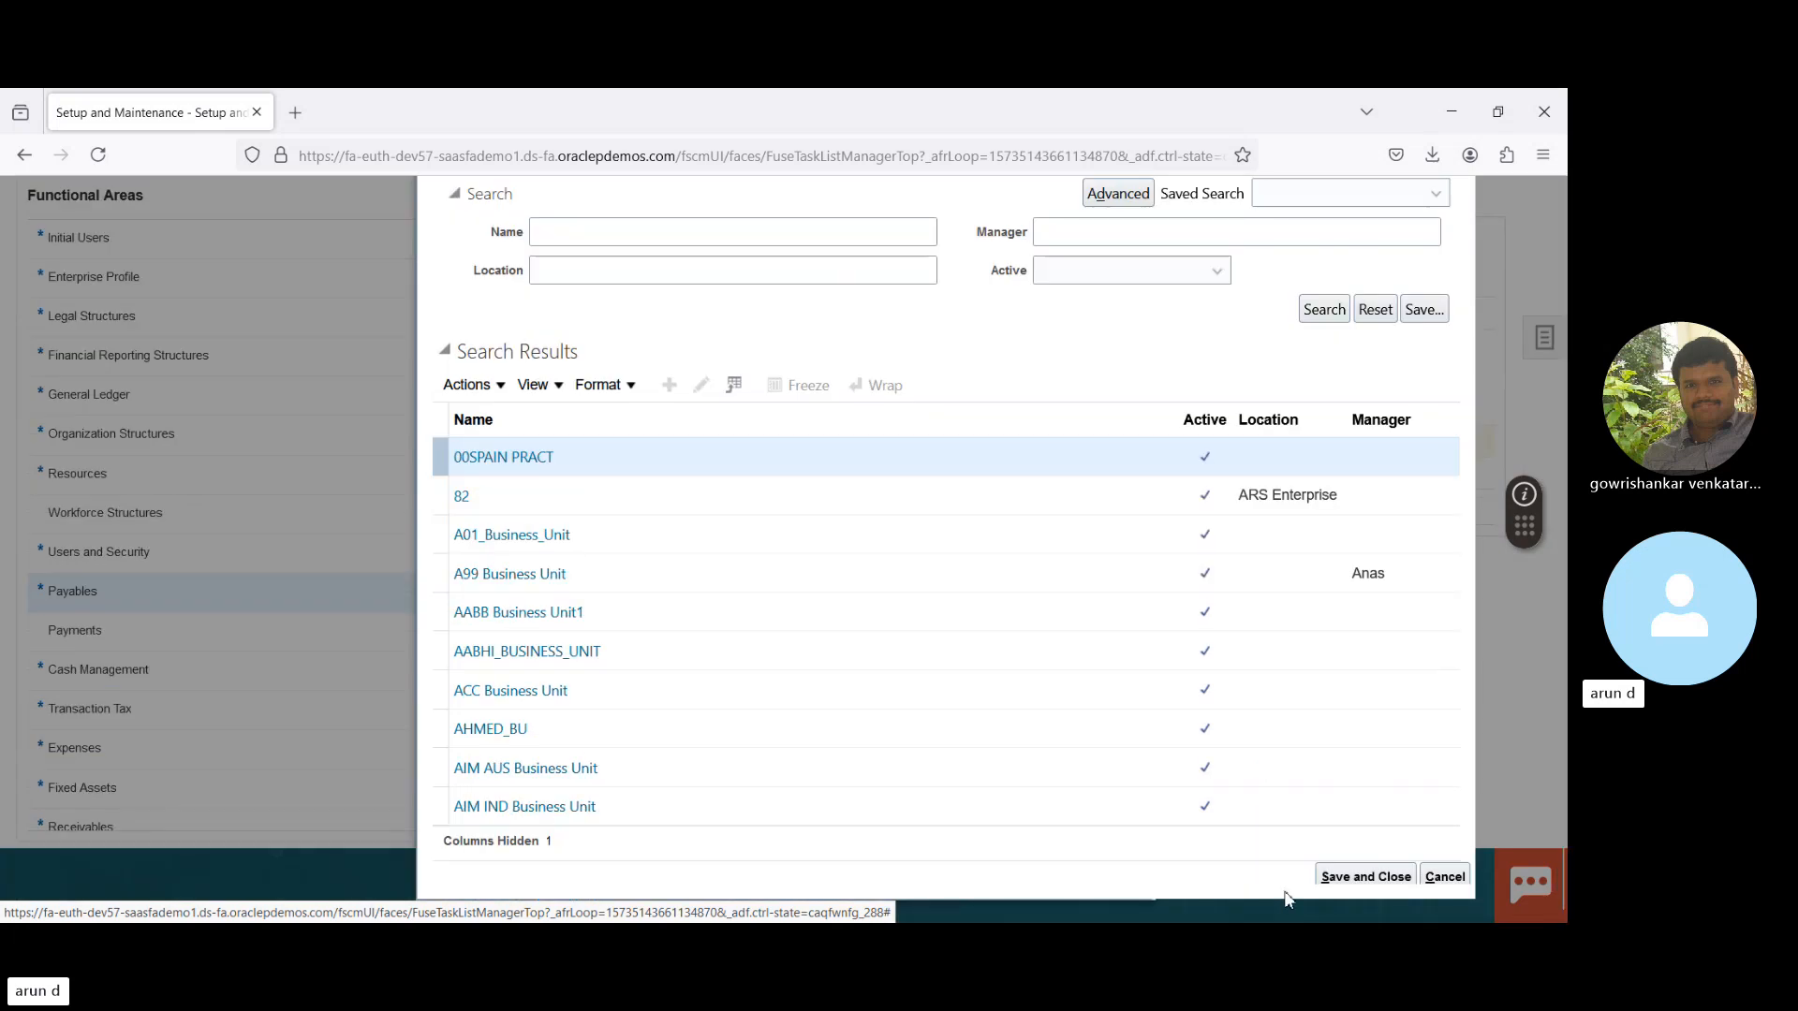
pyautogui.click(1363, 877)
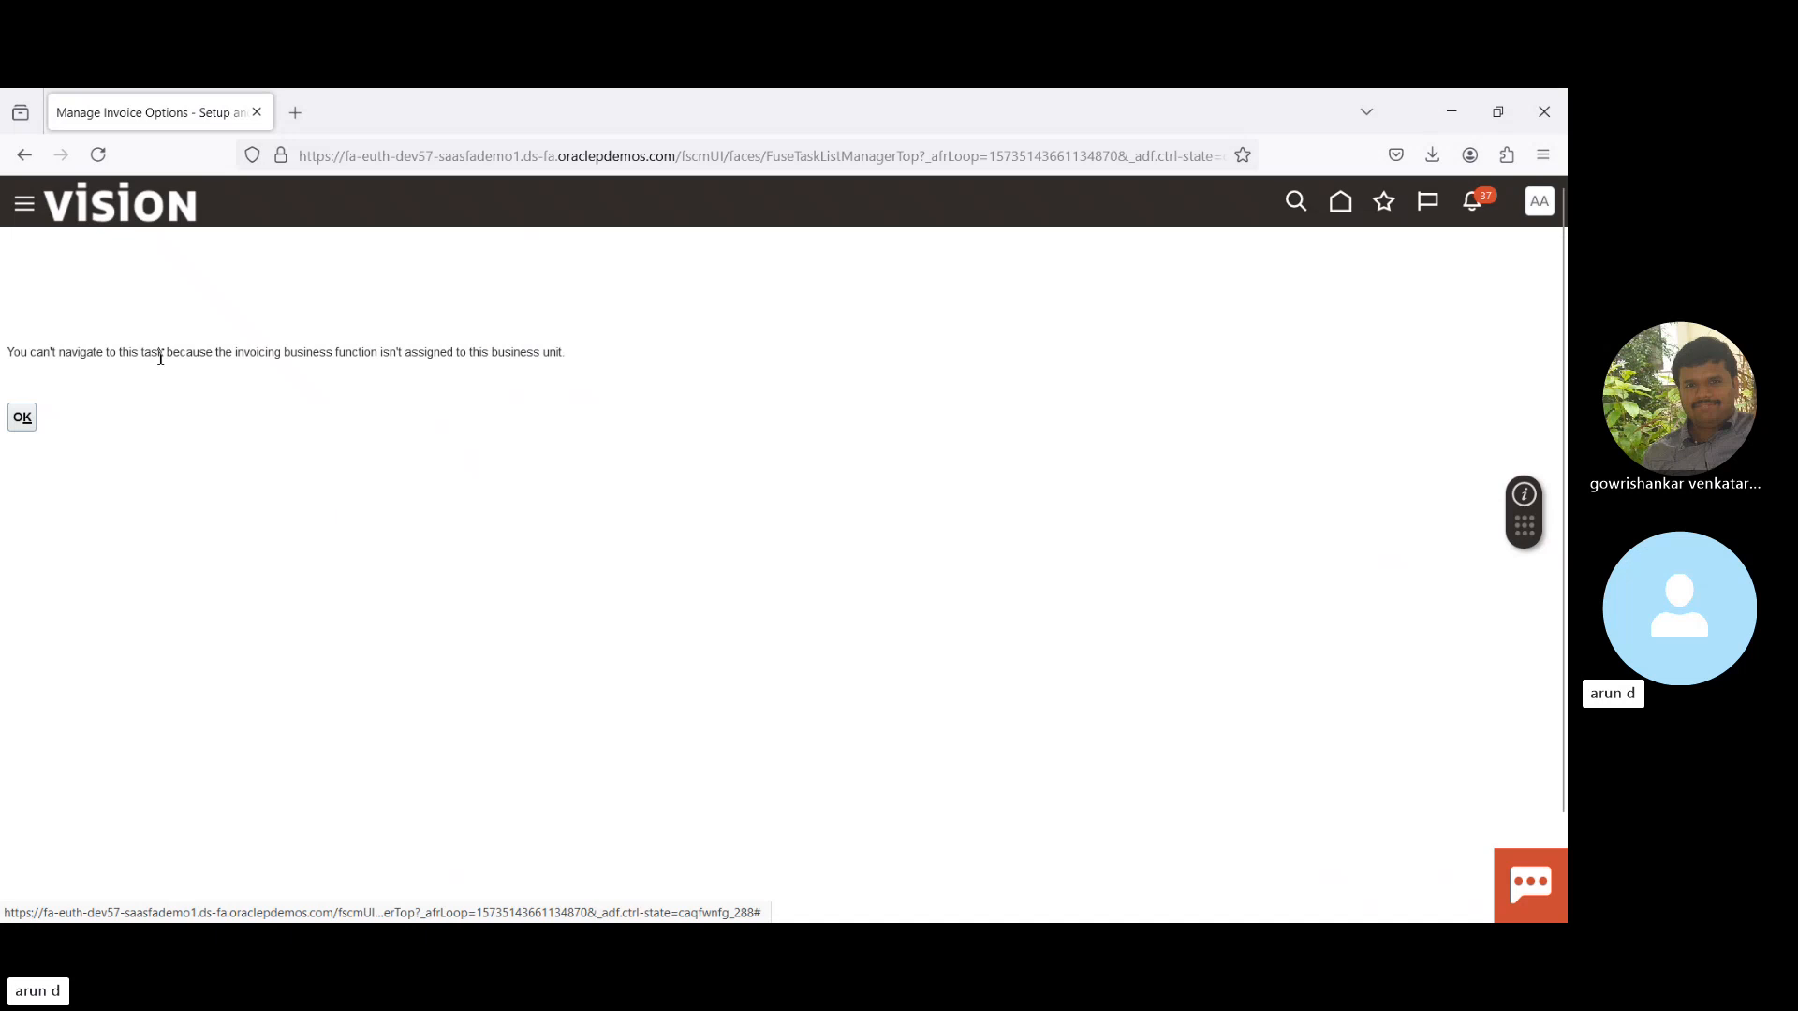
pyautogui.moveTo(205, 356); pyautogui.dragTo(677, 360)
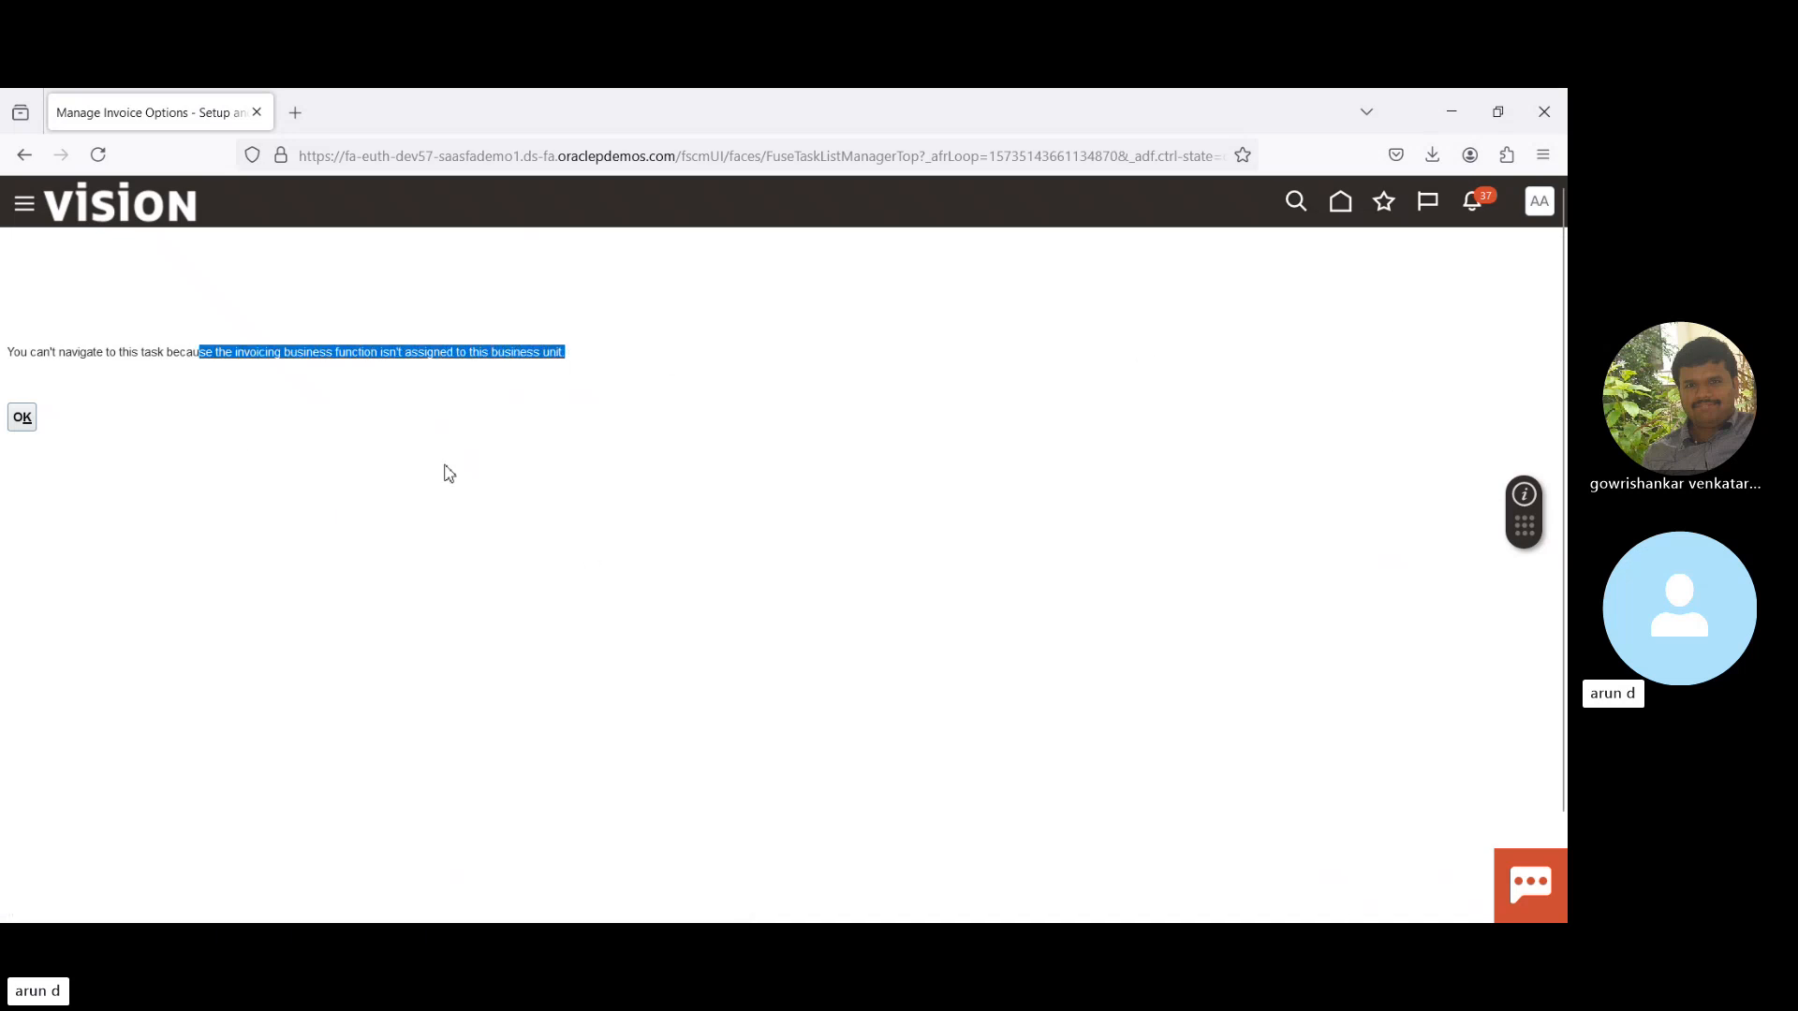
pyautogui.click(28, 423)
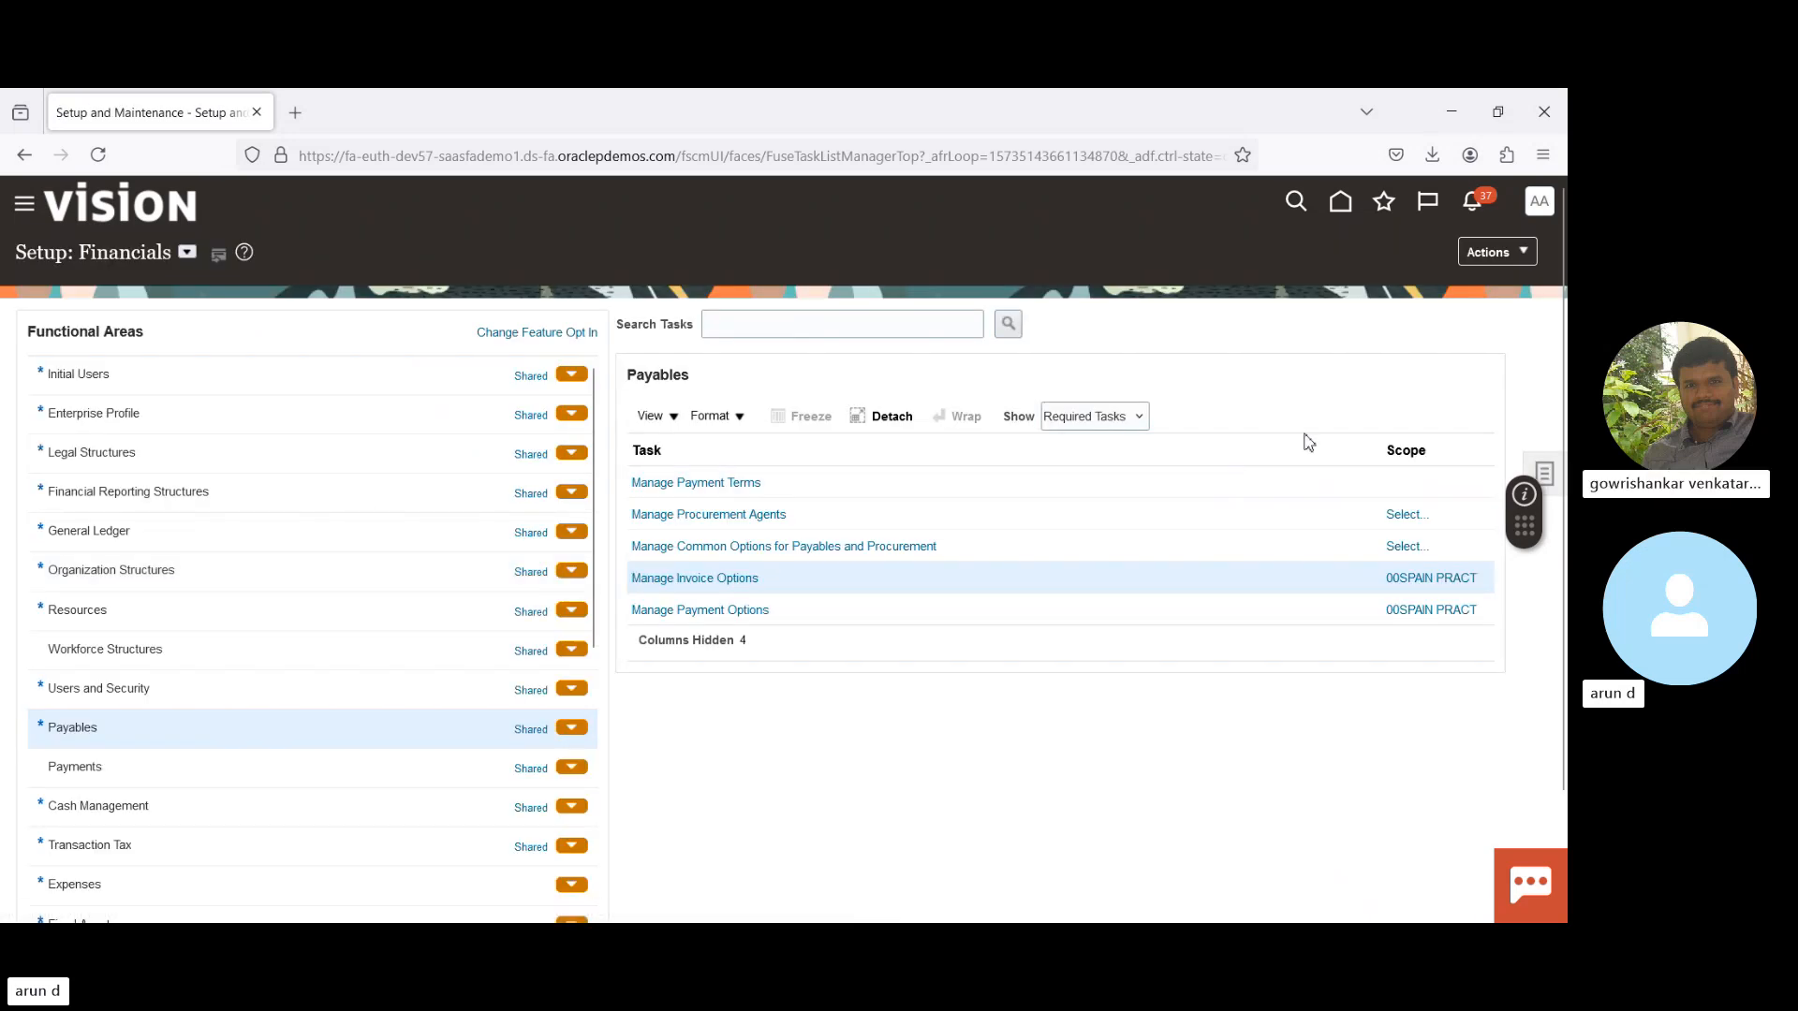
# - Reopen Manage Invoice Options, dismiss the invoicing error and proceed to business unit selection
pyautogui.click(1407, 580)
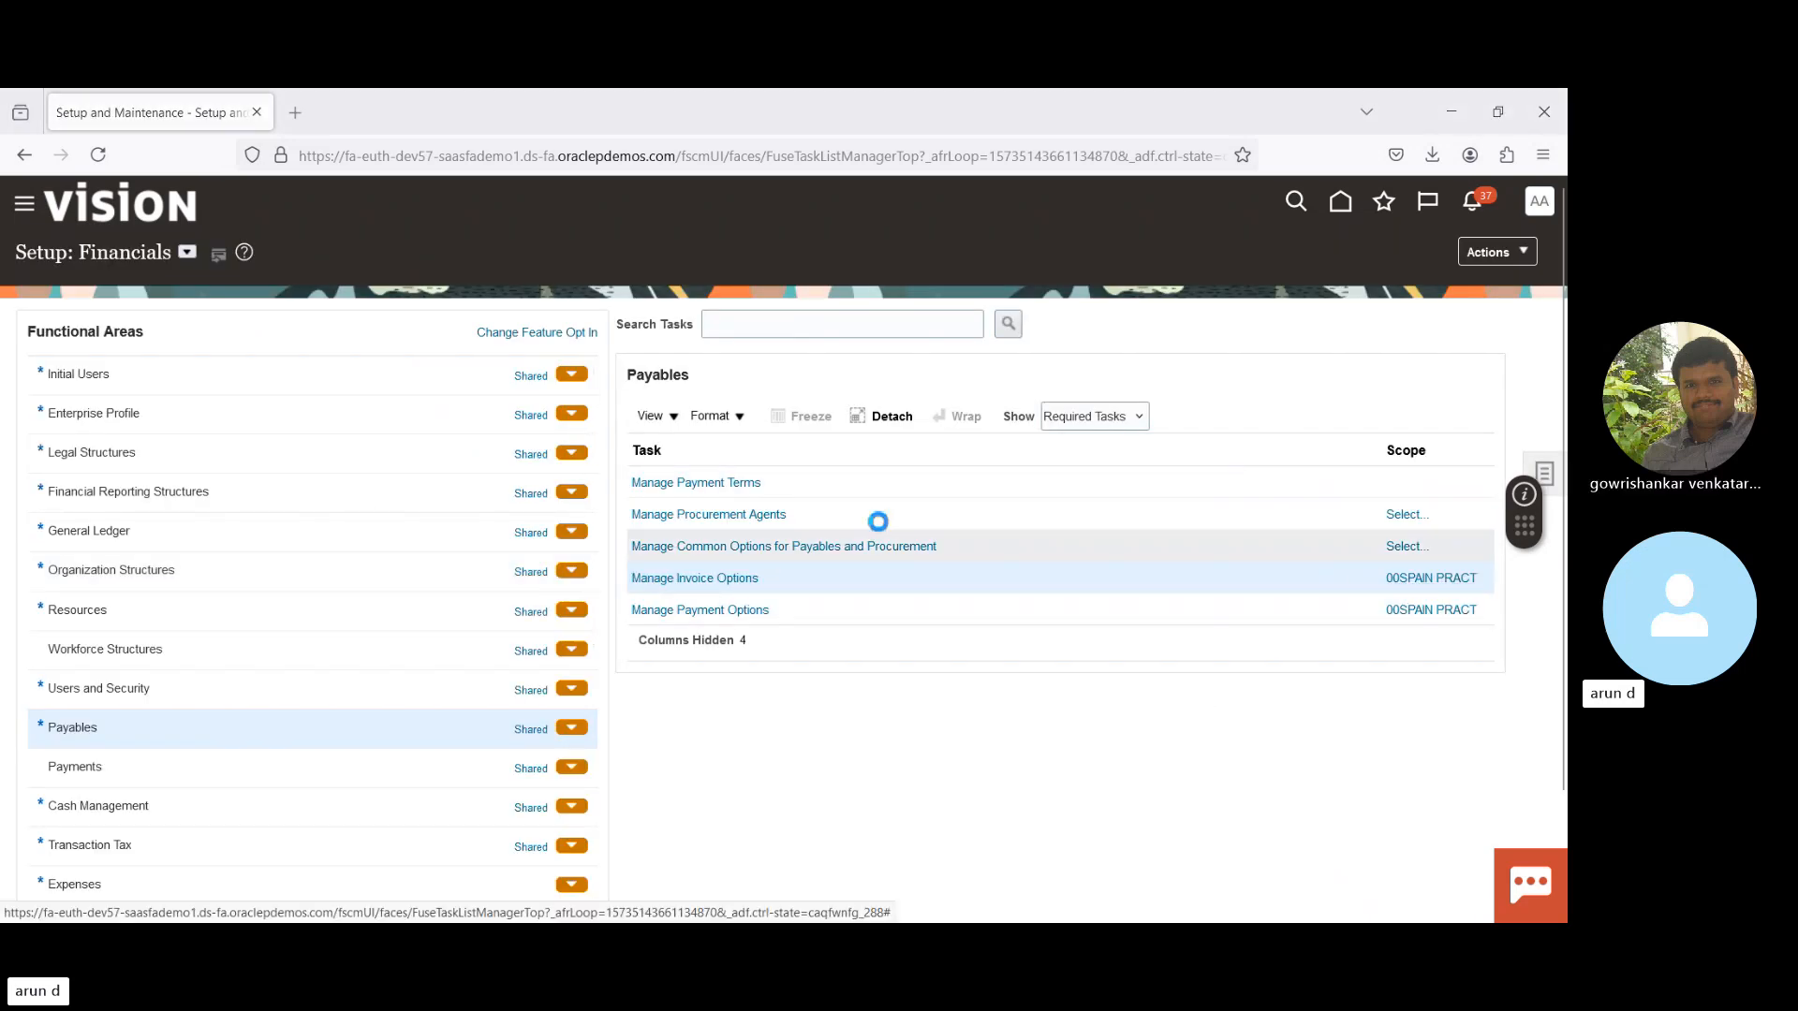
pyautogui.click(721, 579)
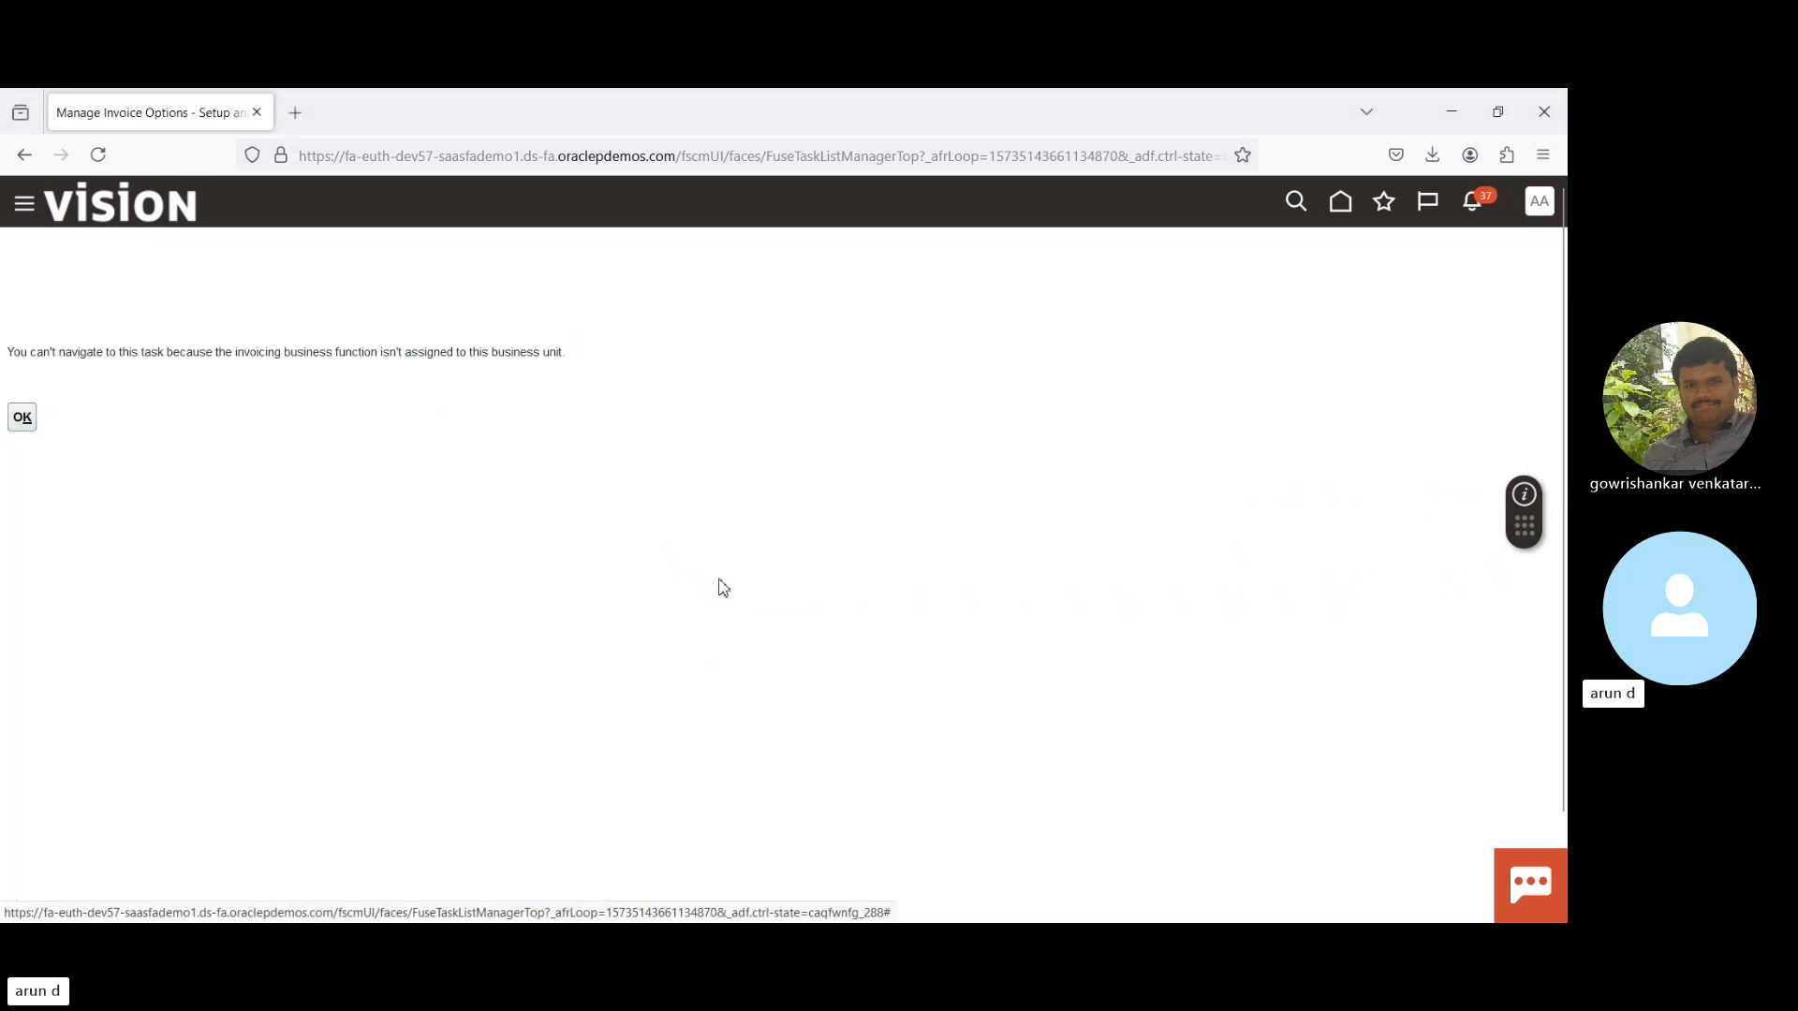
pyautogui.click(23, 418)
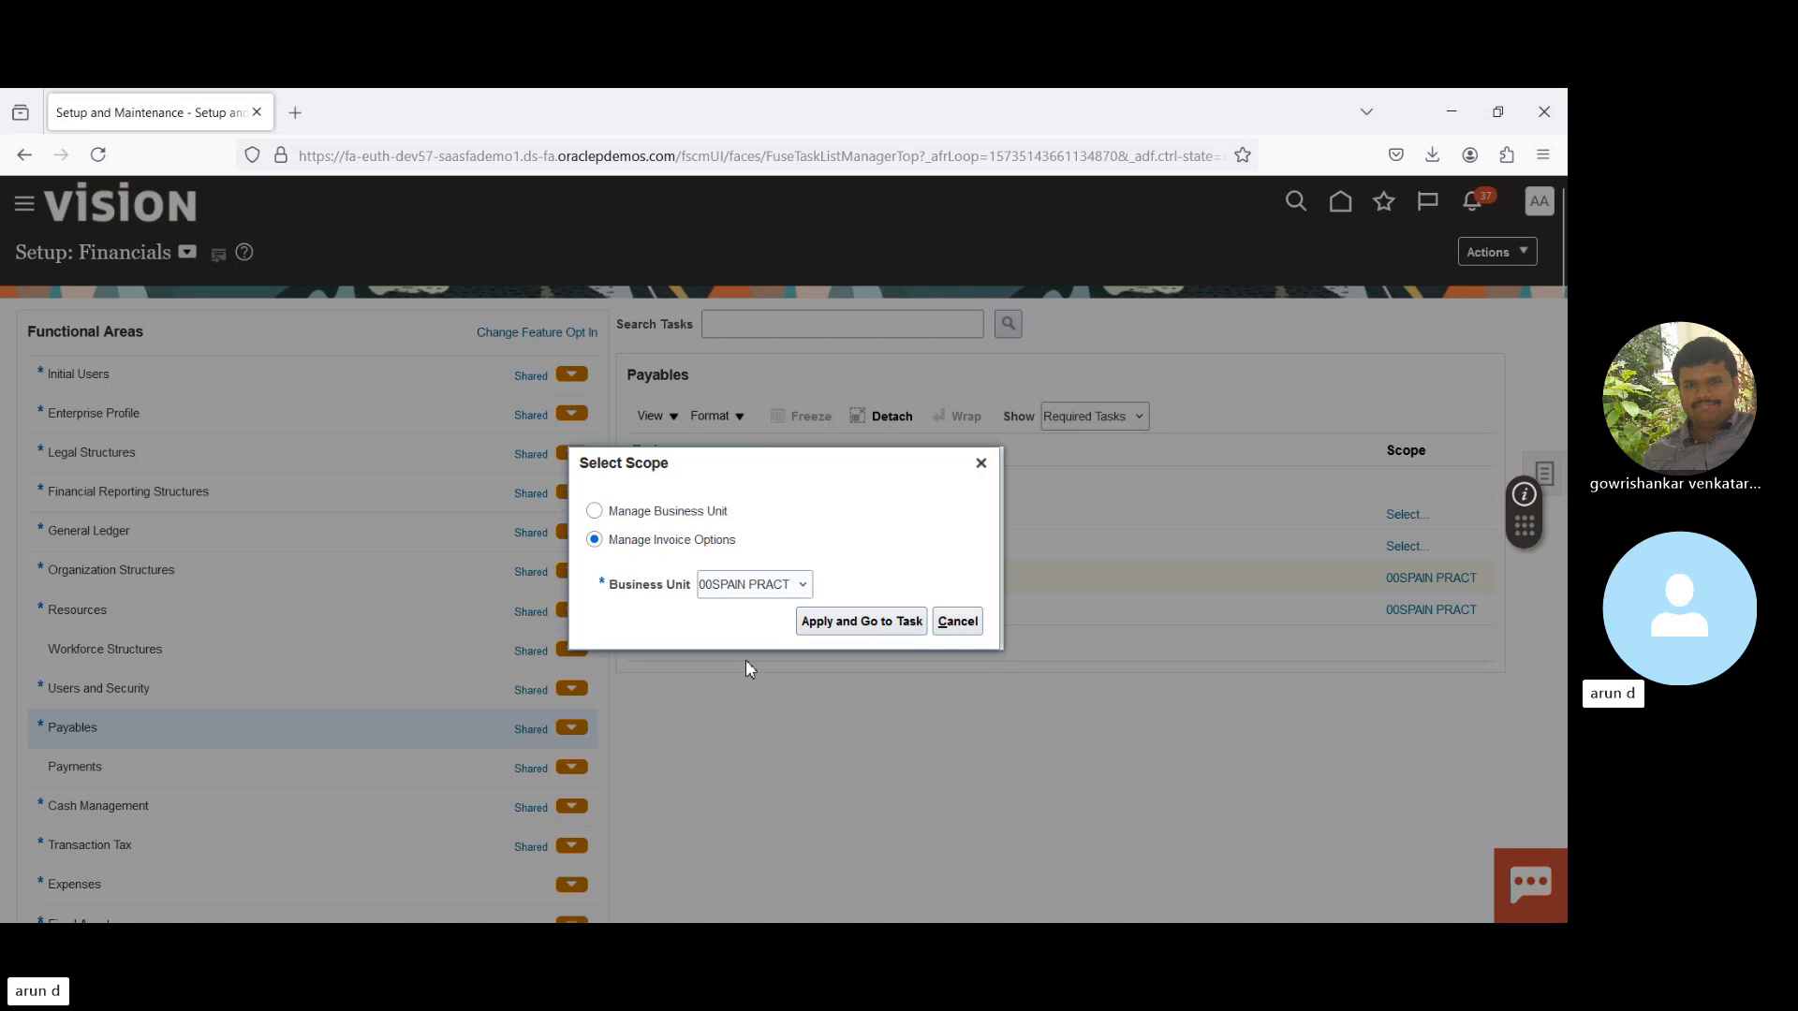
pyautogui.click(868, 623)
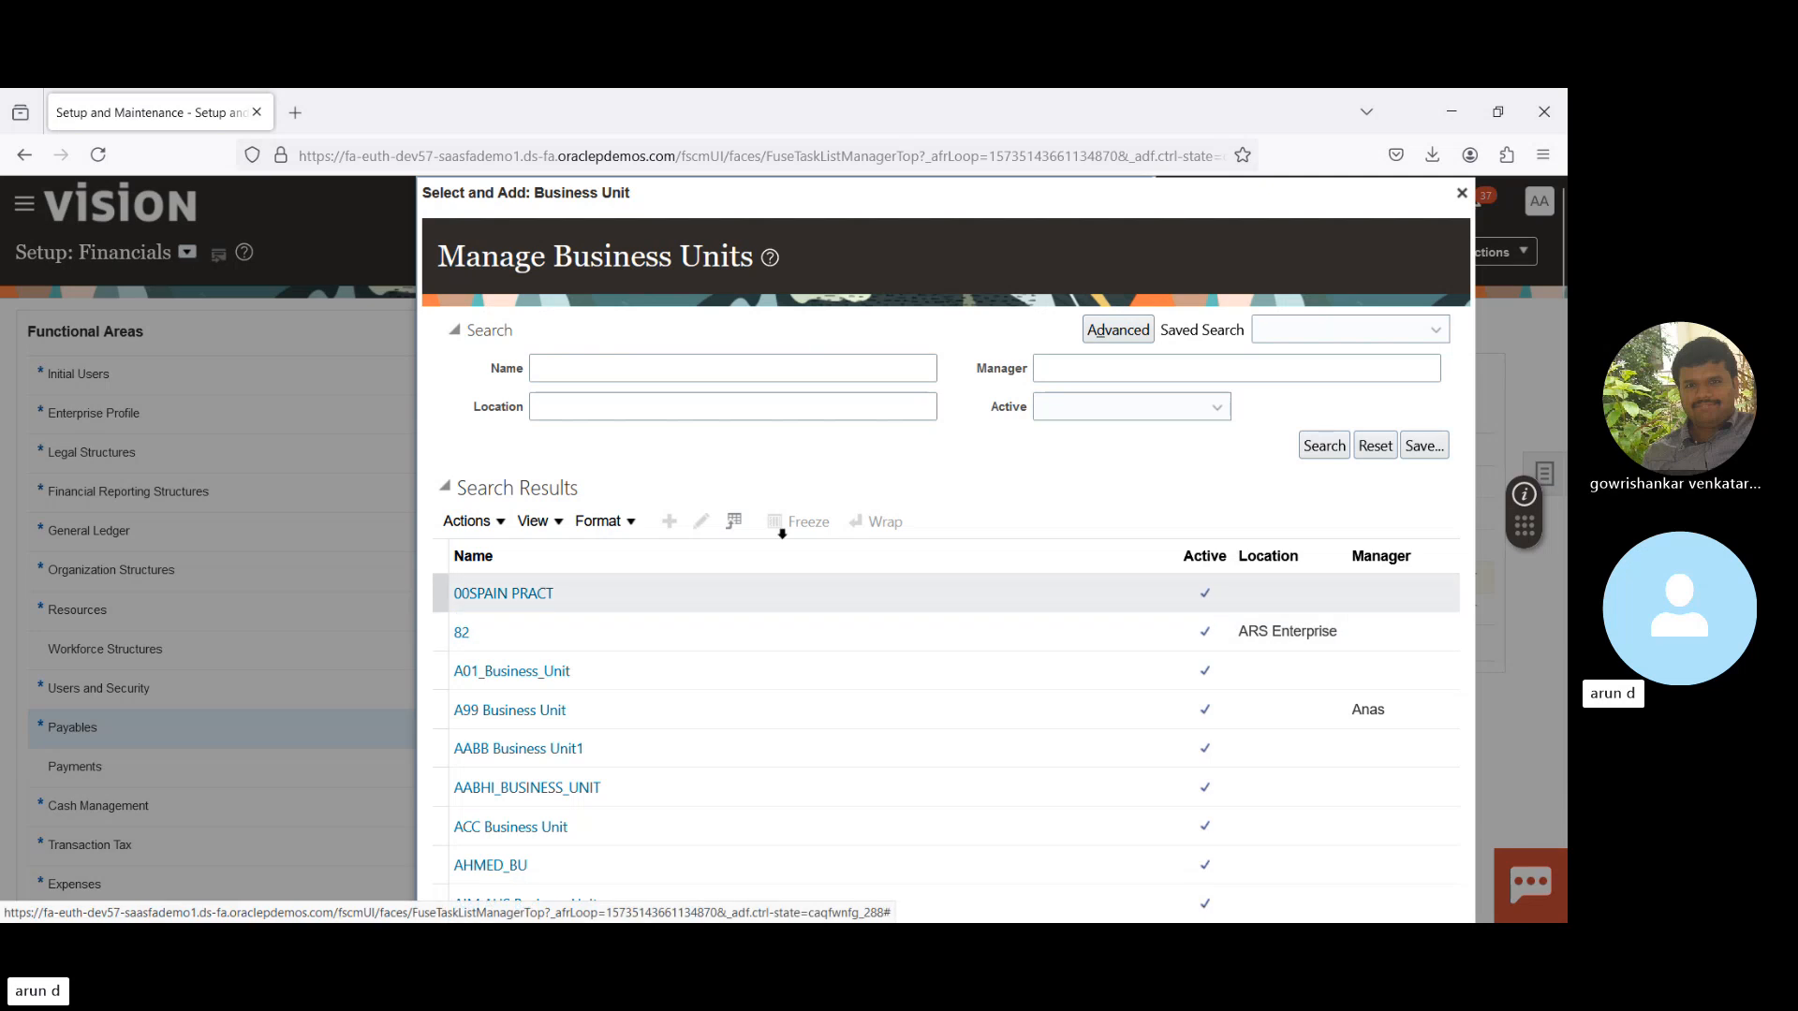
# - Filter business units by name 'US' and select US1 Business Unit
pyautogui.click(771, 370)
pyautogui.write('US')
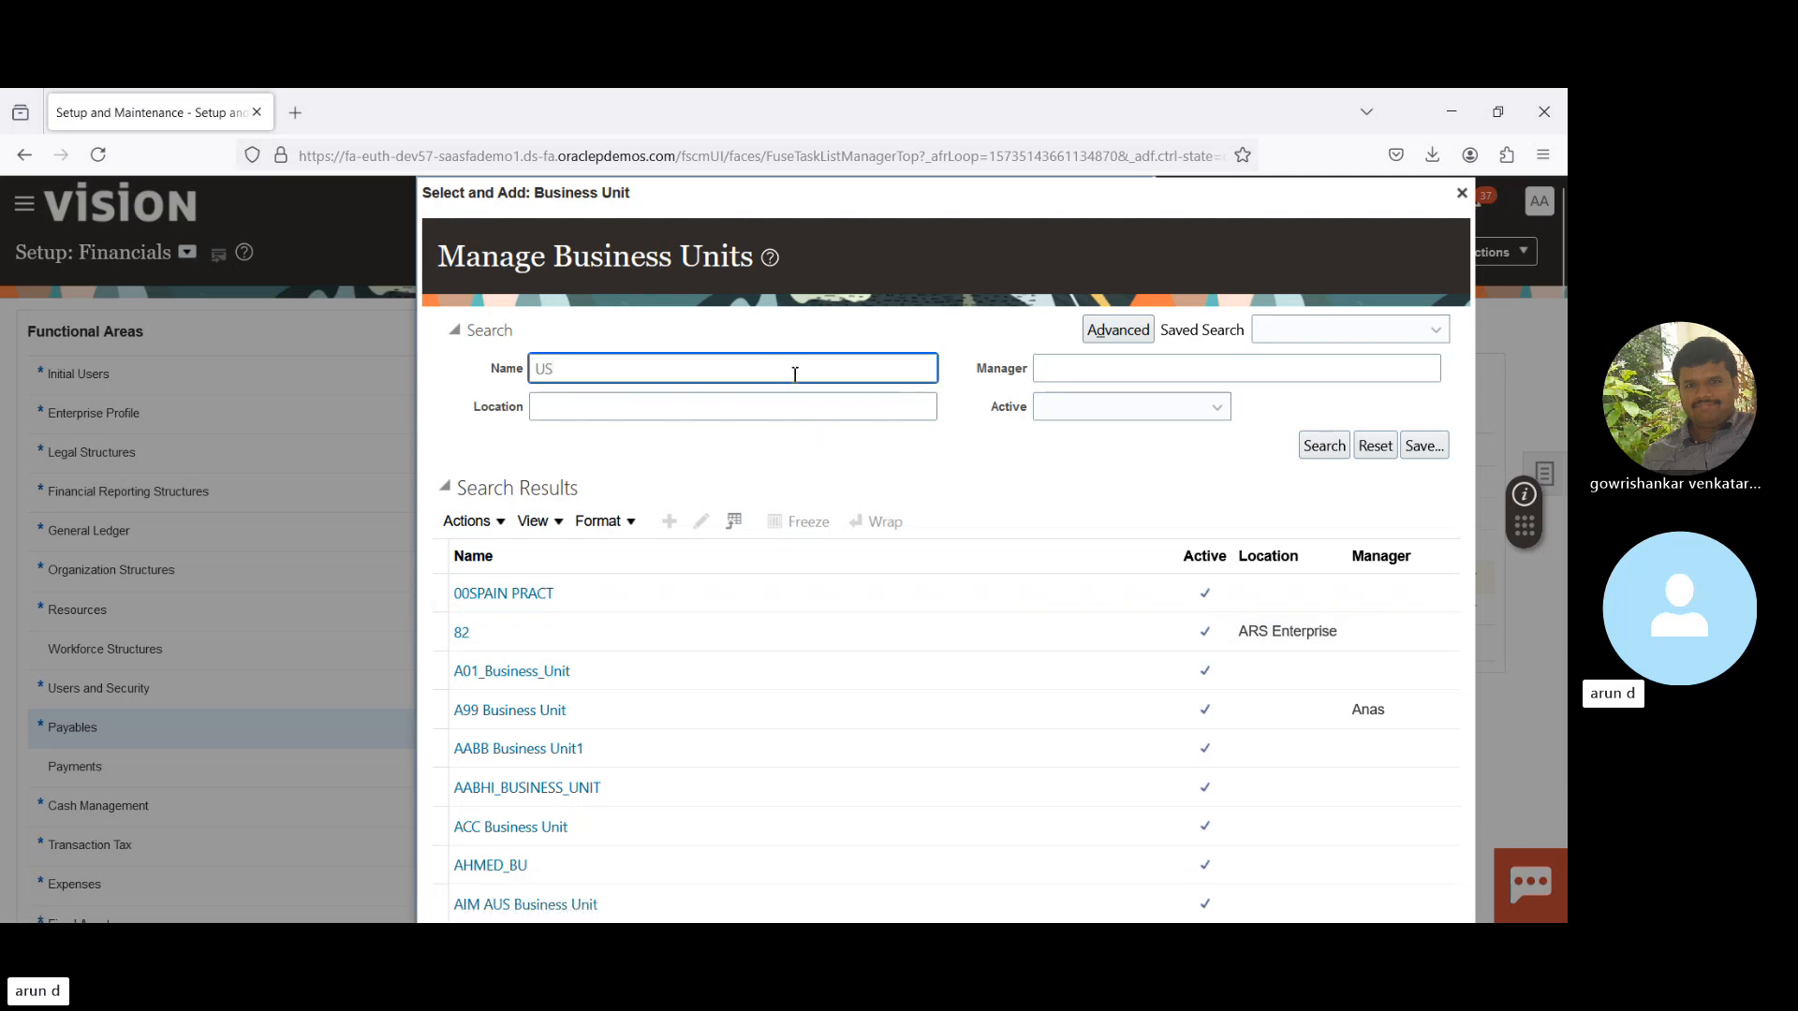
pyautogui.press('Return')
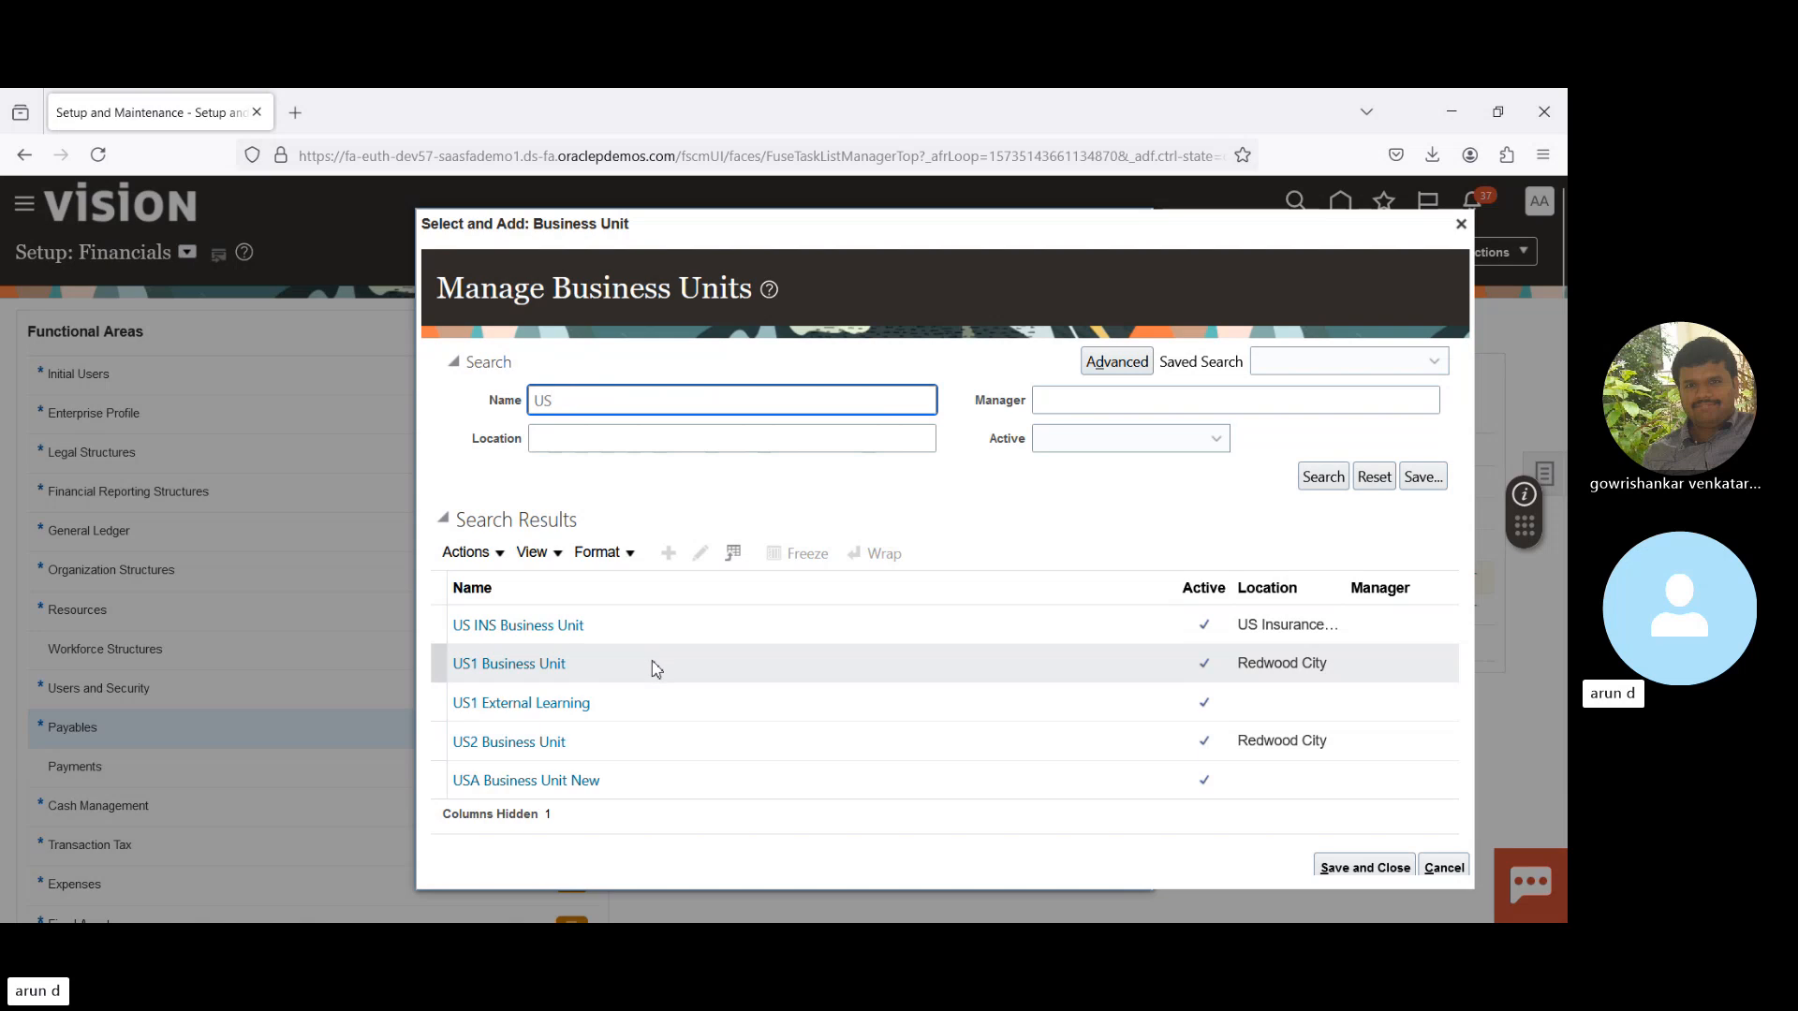
pyautogui.click(651, 663)
# - Open US1 Business Unit invoice options, scroll through the Approval section, and cancel without saving
pyautogui.click(1339, 868)
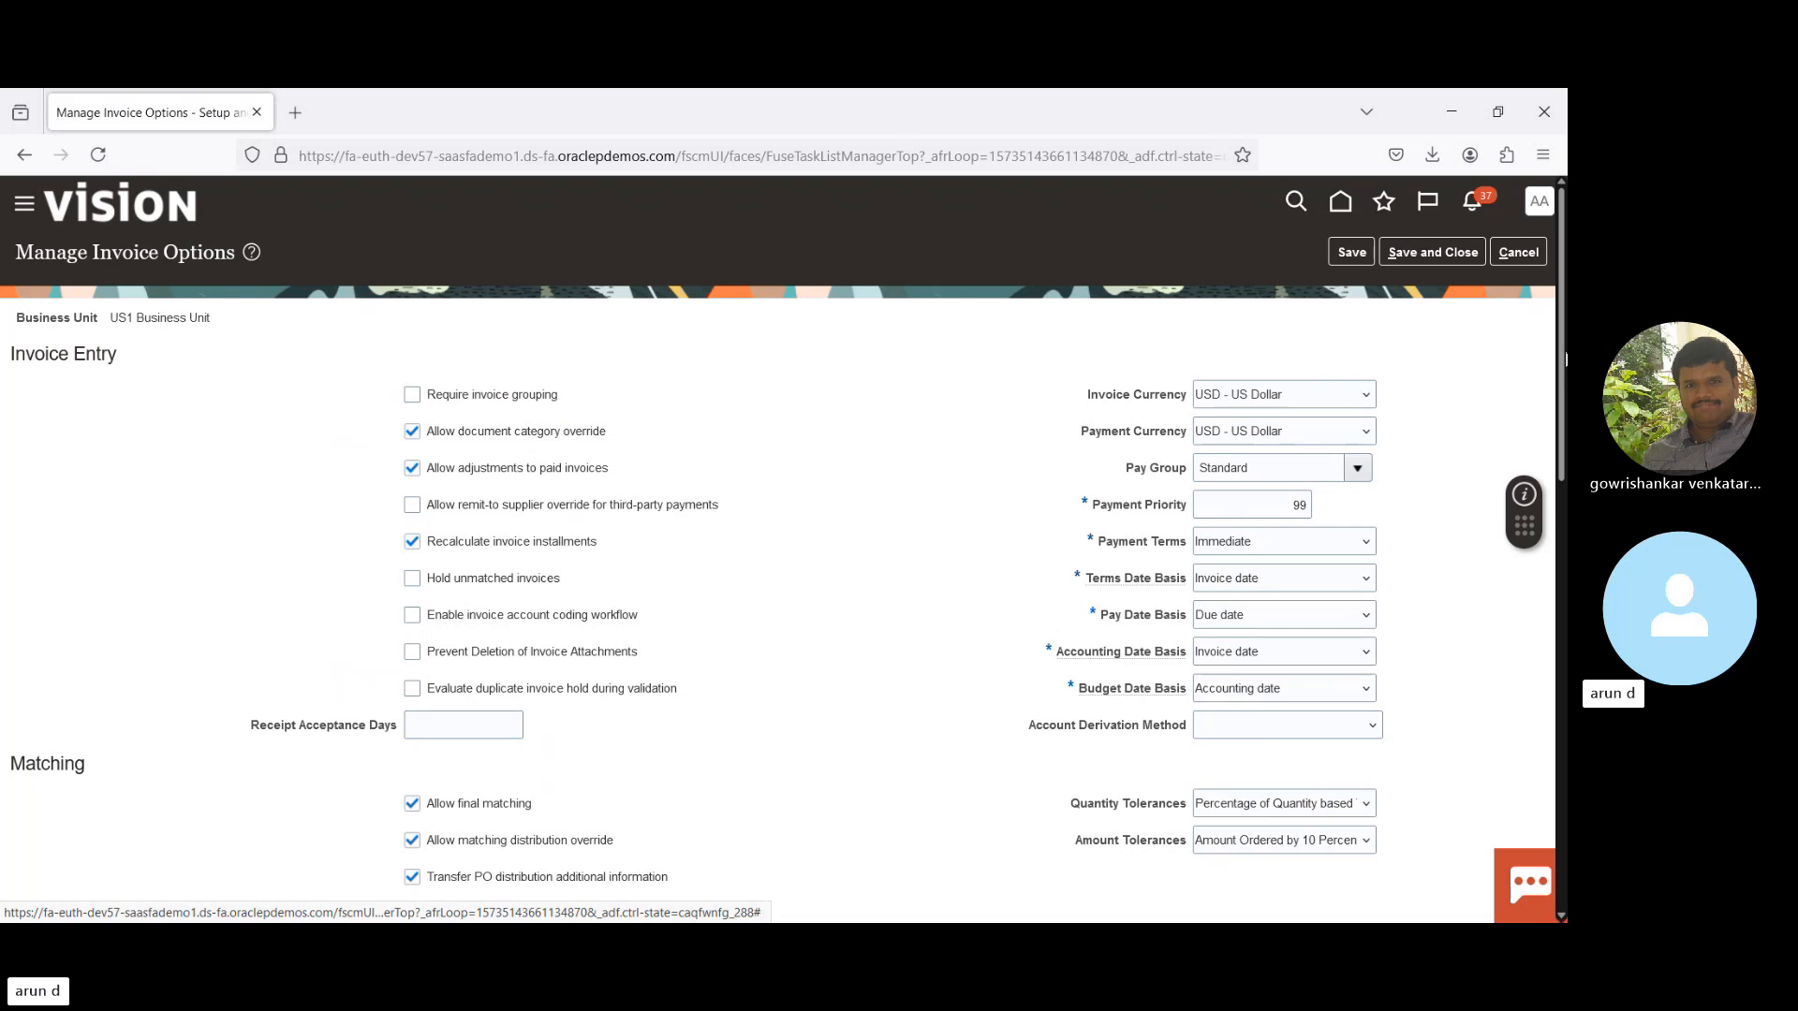
pyautogui.moveTo(1565, 358); pyautogui.dragTo(1566, 668)
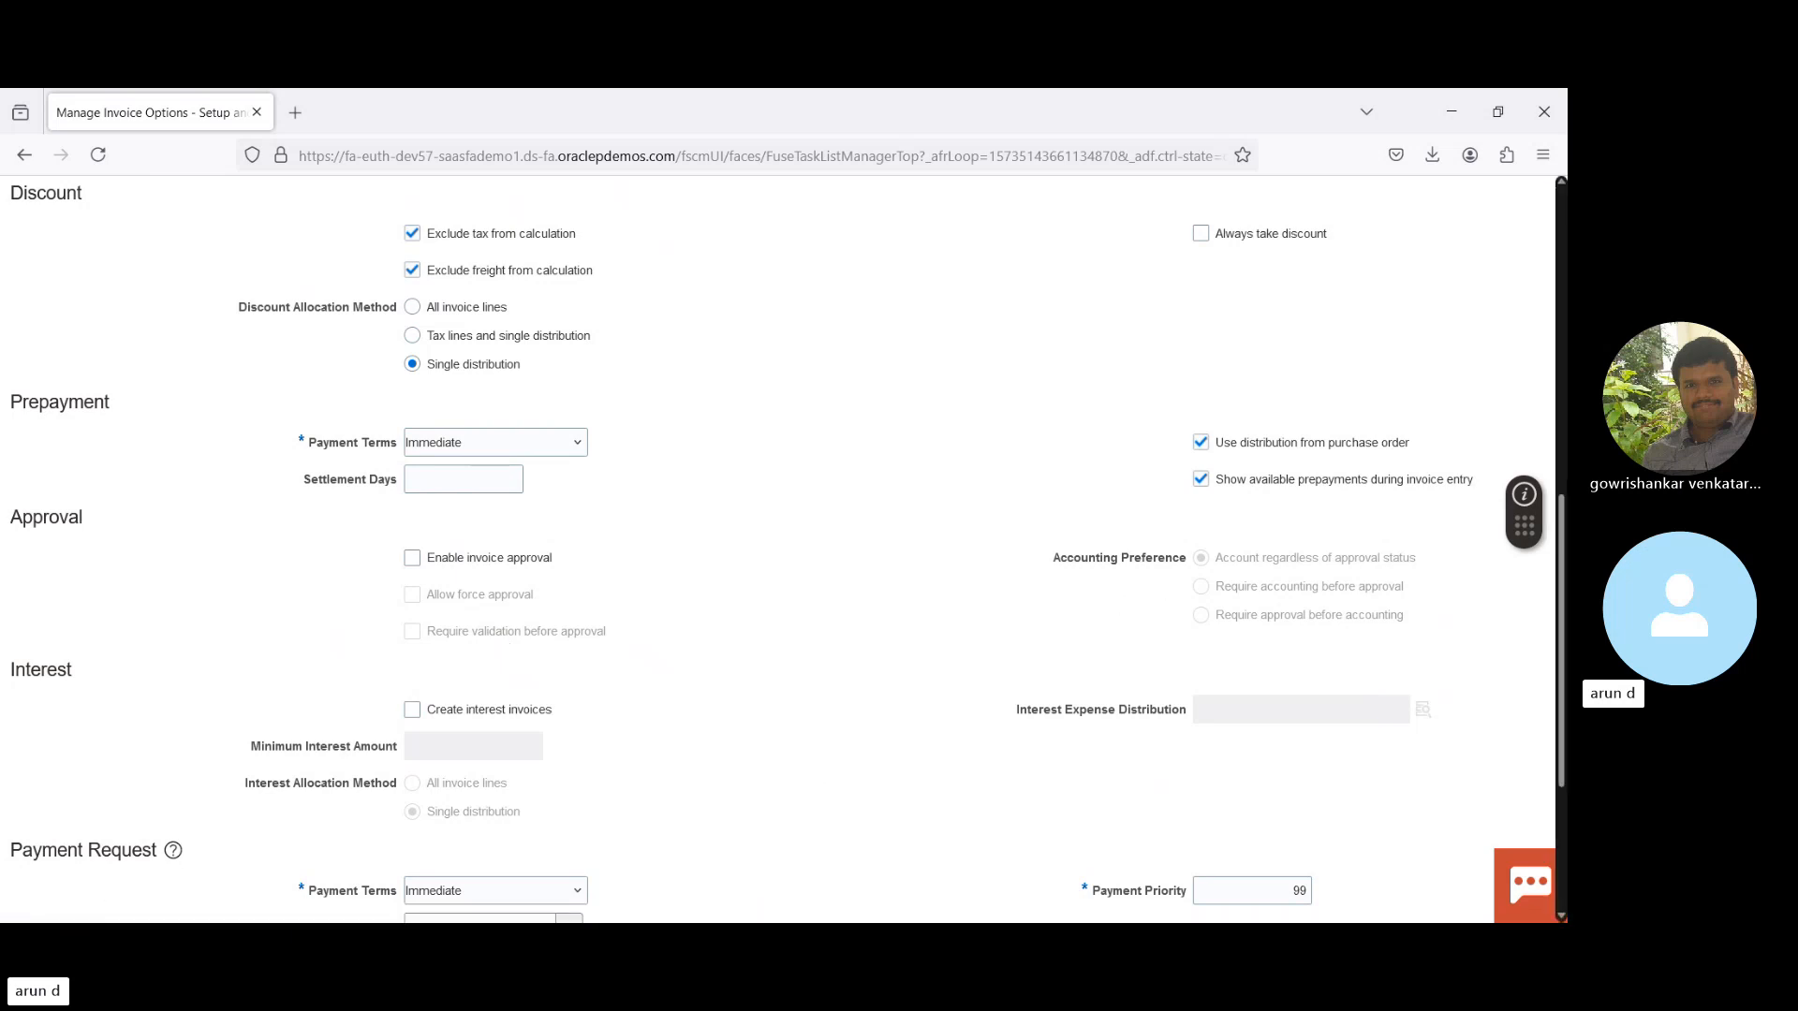
pyautogui.scroll(-3, 1564, 518)
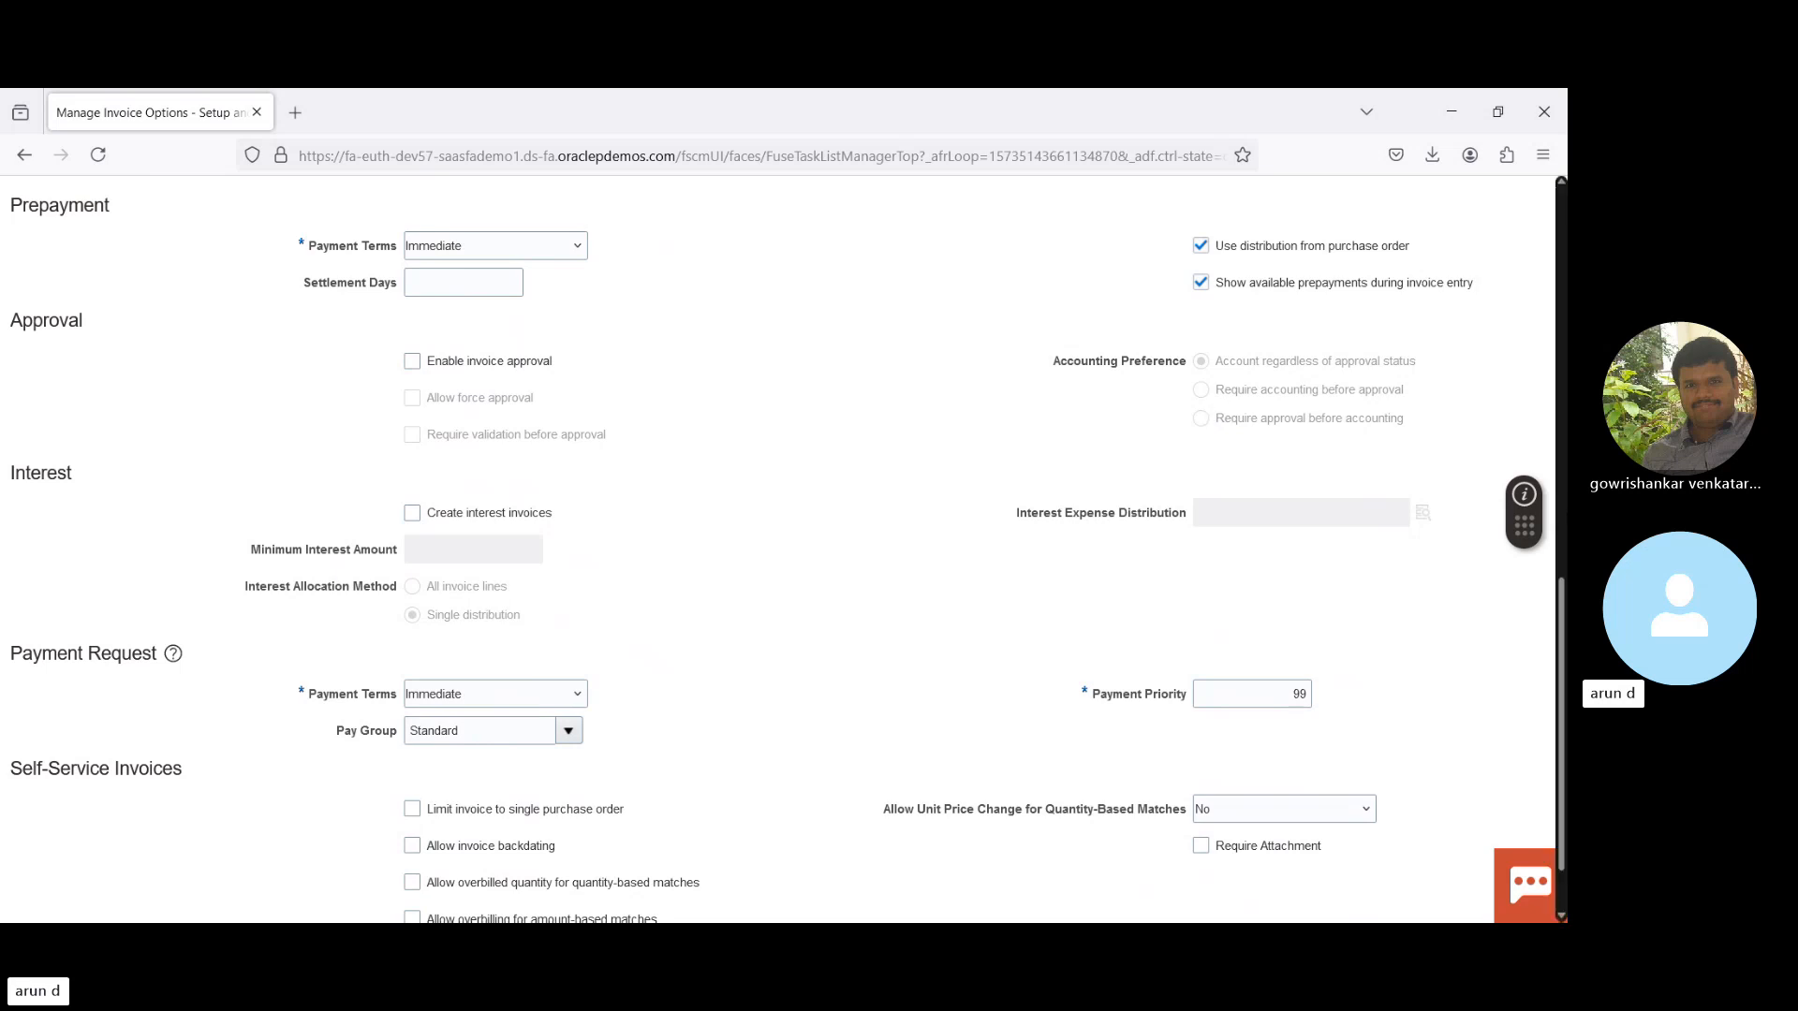
pyautogui.moveTo(1561, 655); pyautogui.dragTo(1561, 243)
pyautogui.click(1517, 252)
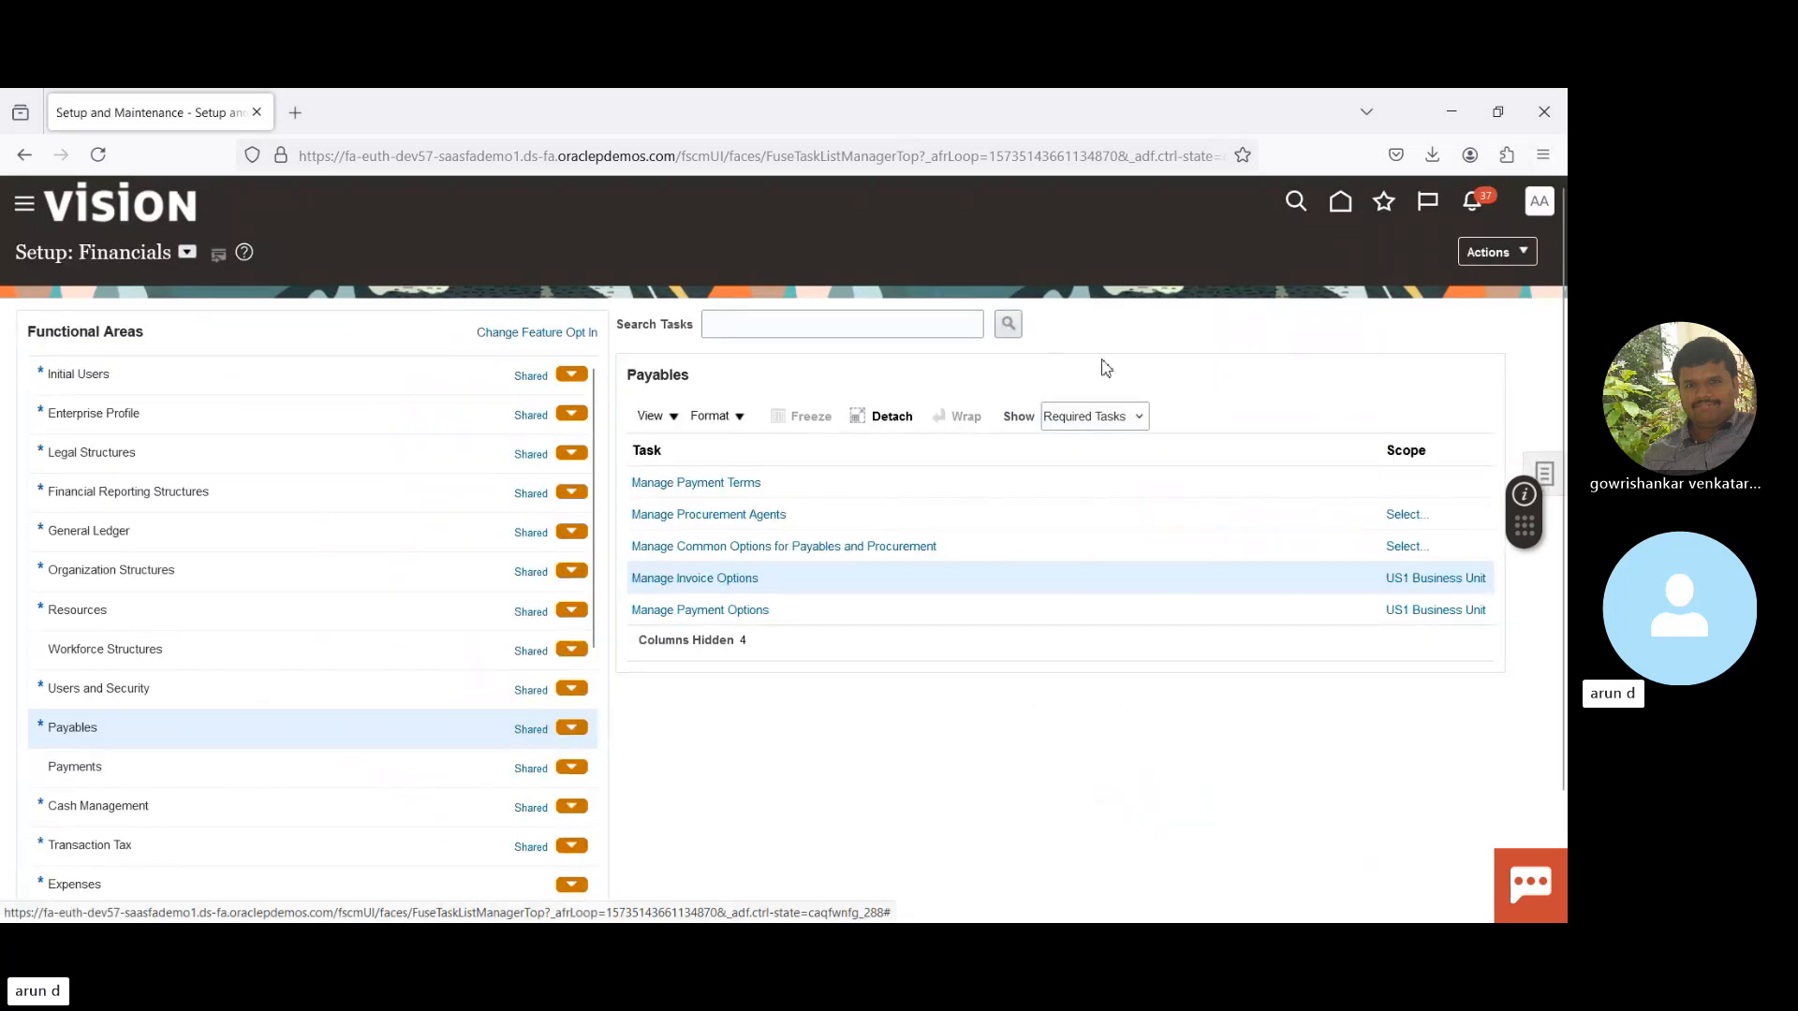
# - Show All Tasks for Payables and search setup tasks for '%Approv'
pyautogui.click(1094, 418)
pyautogui.click(1091, 450)
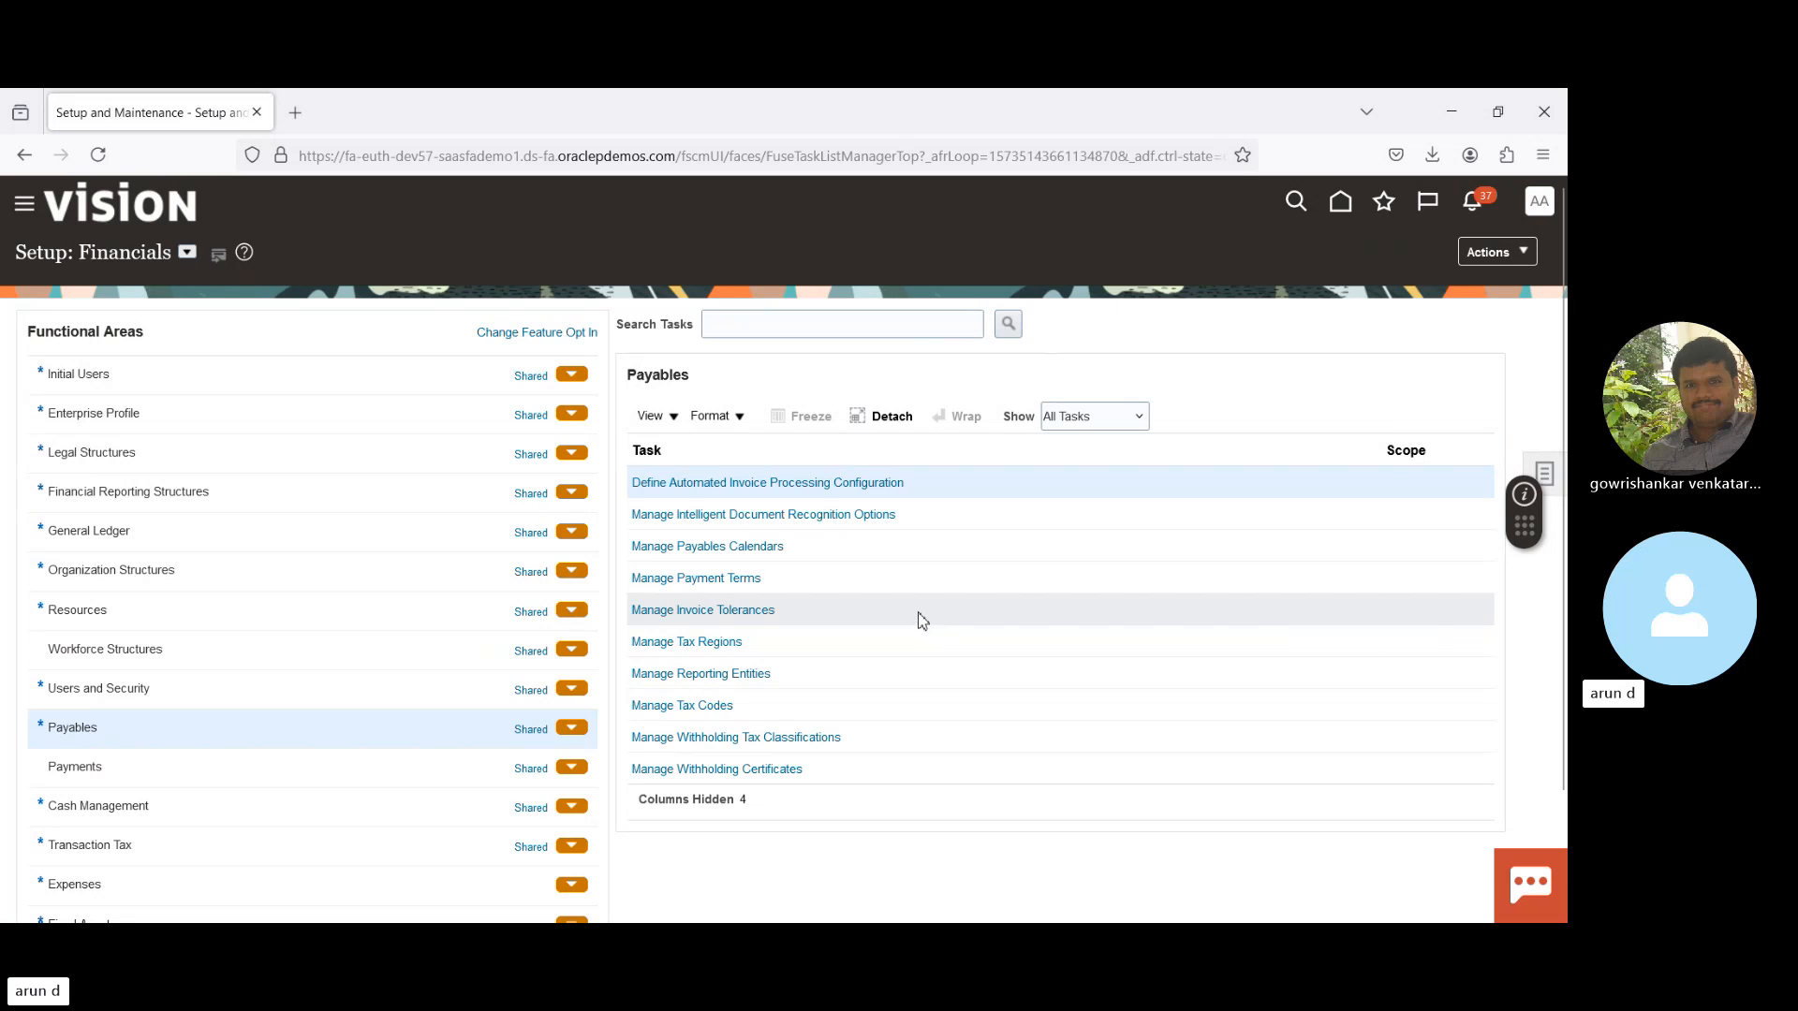
pyautogui.click(844, 329)
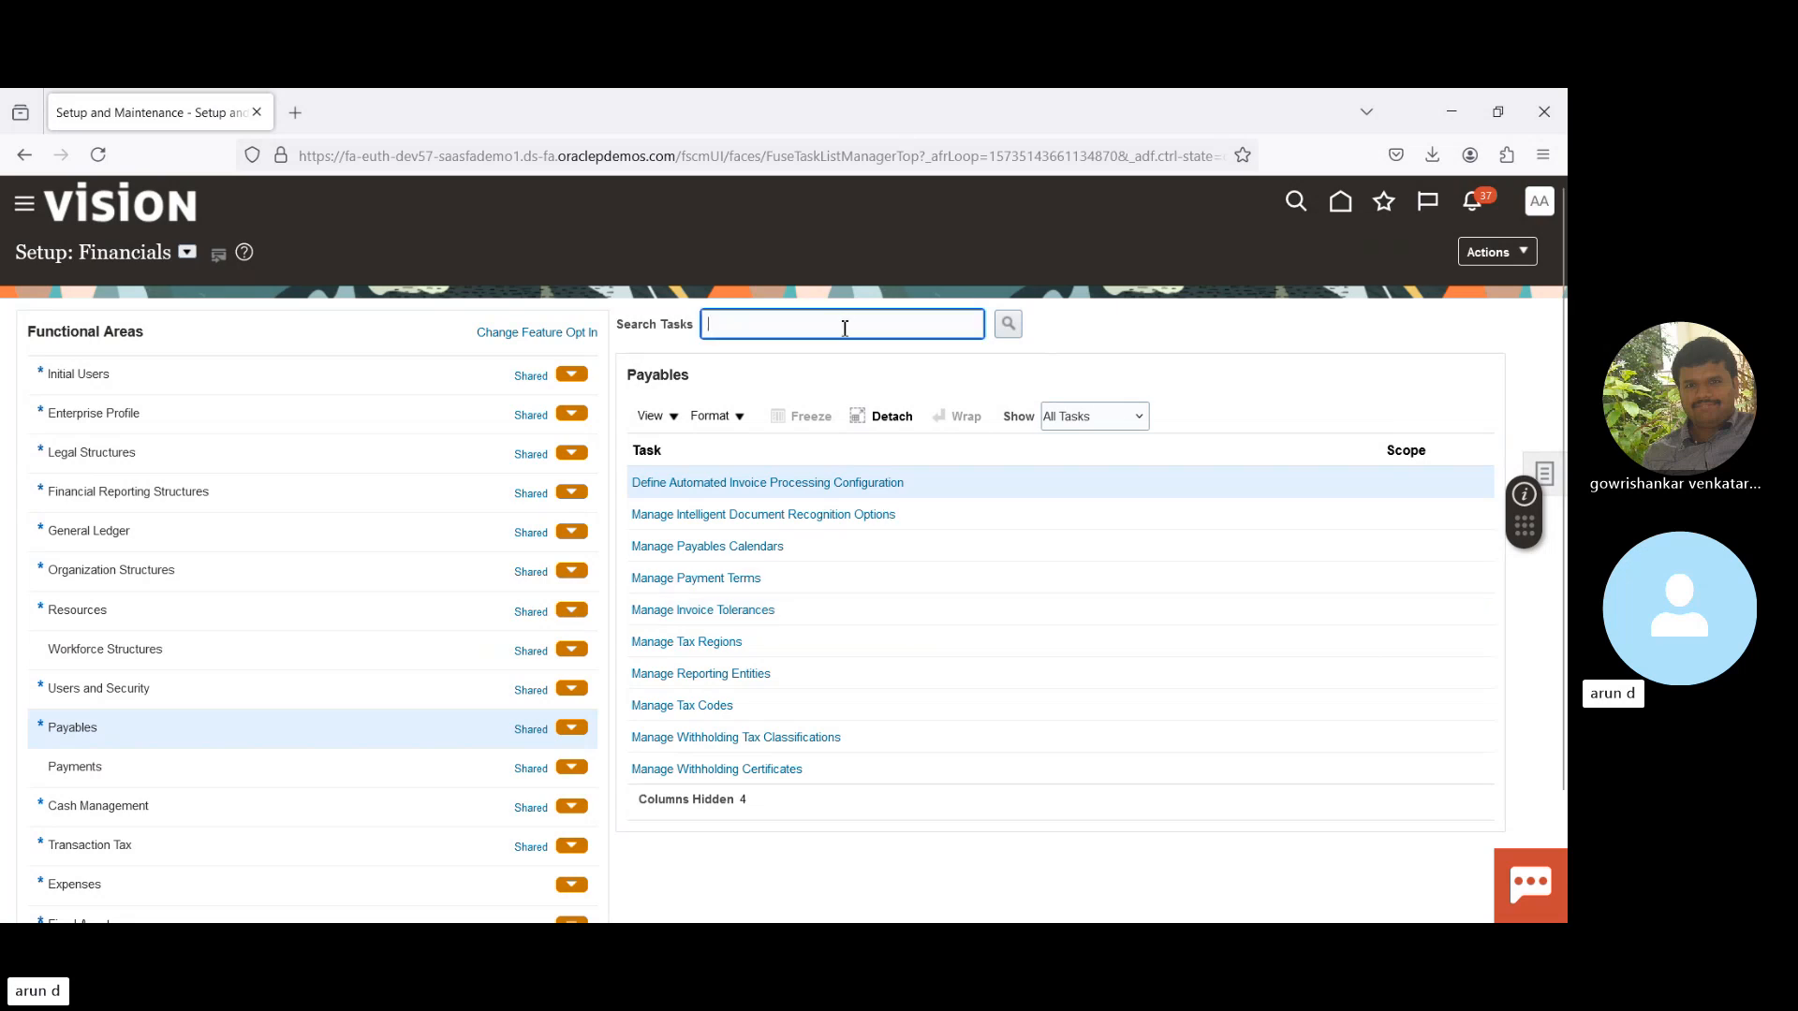
pyautogui.write('%Approv%')
pyautogui.press('Return')
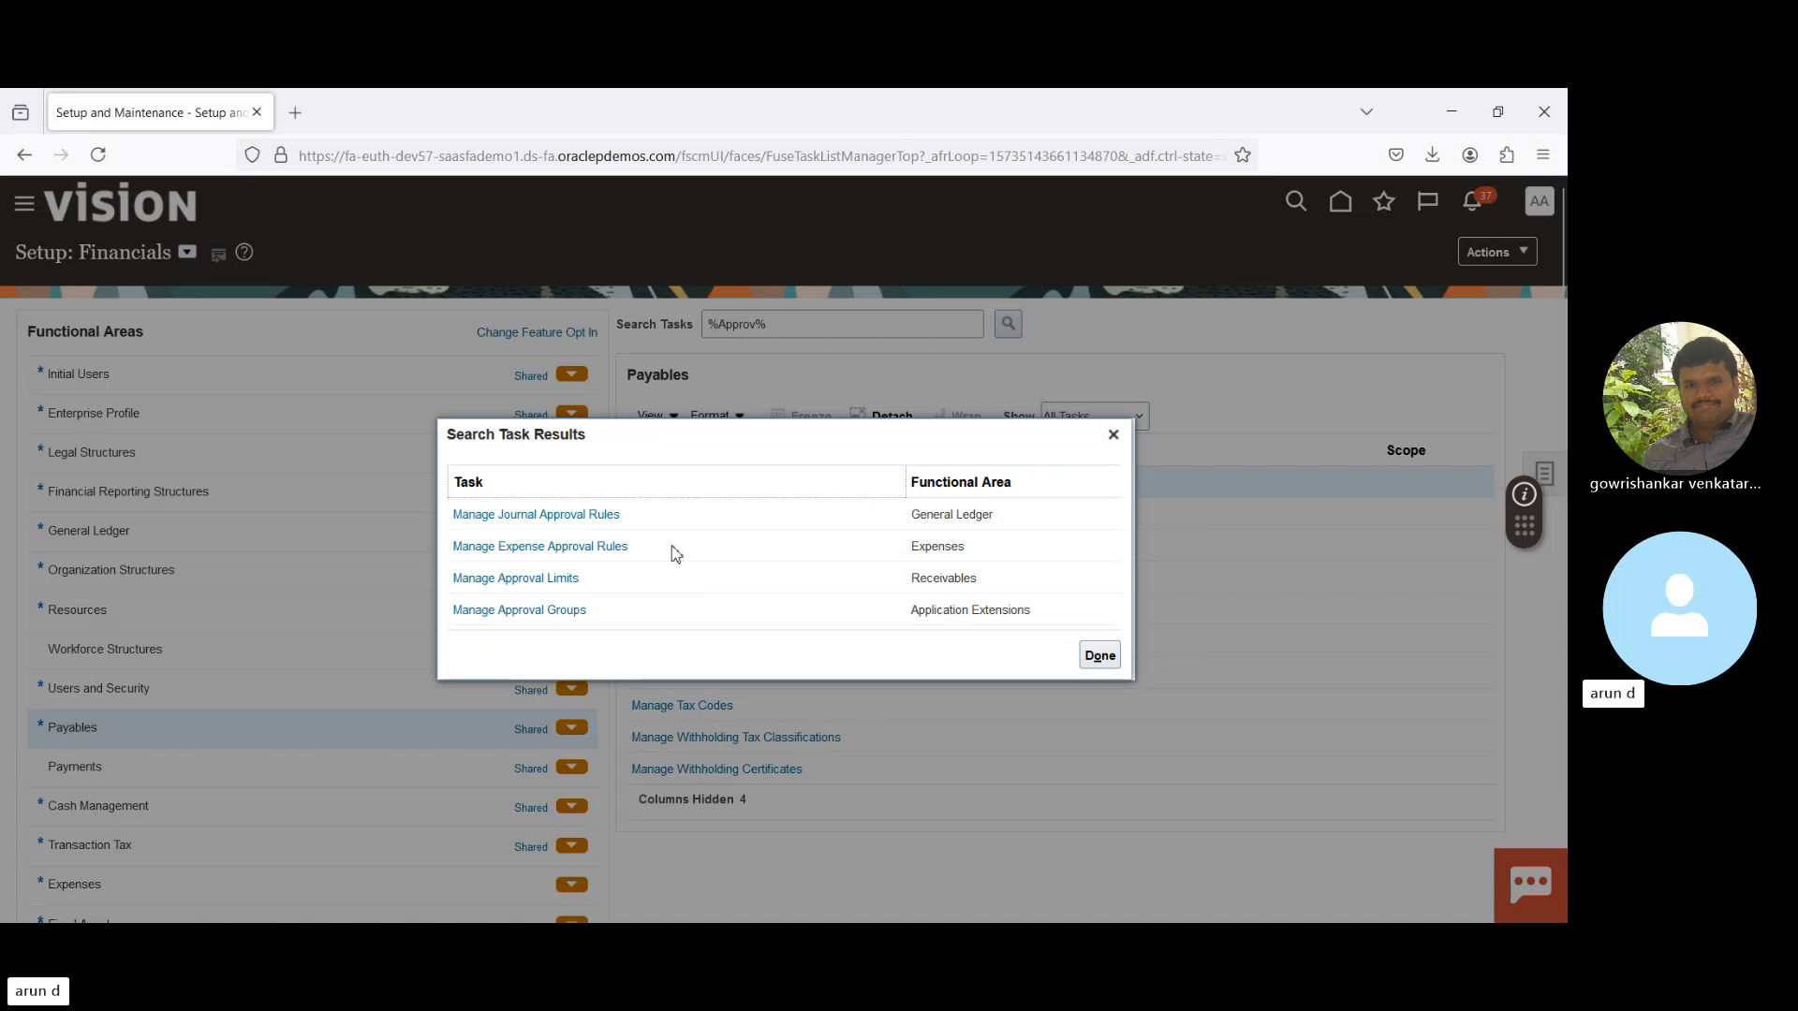
pyautogui.click(1113, 435)
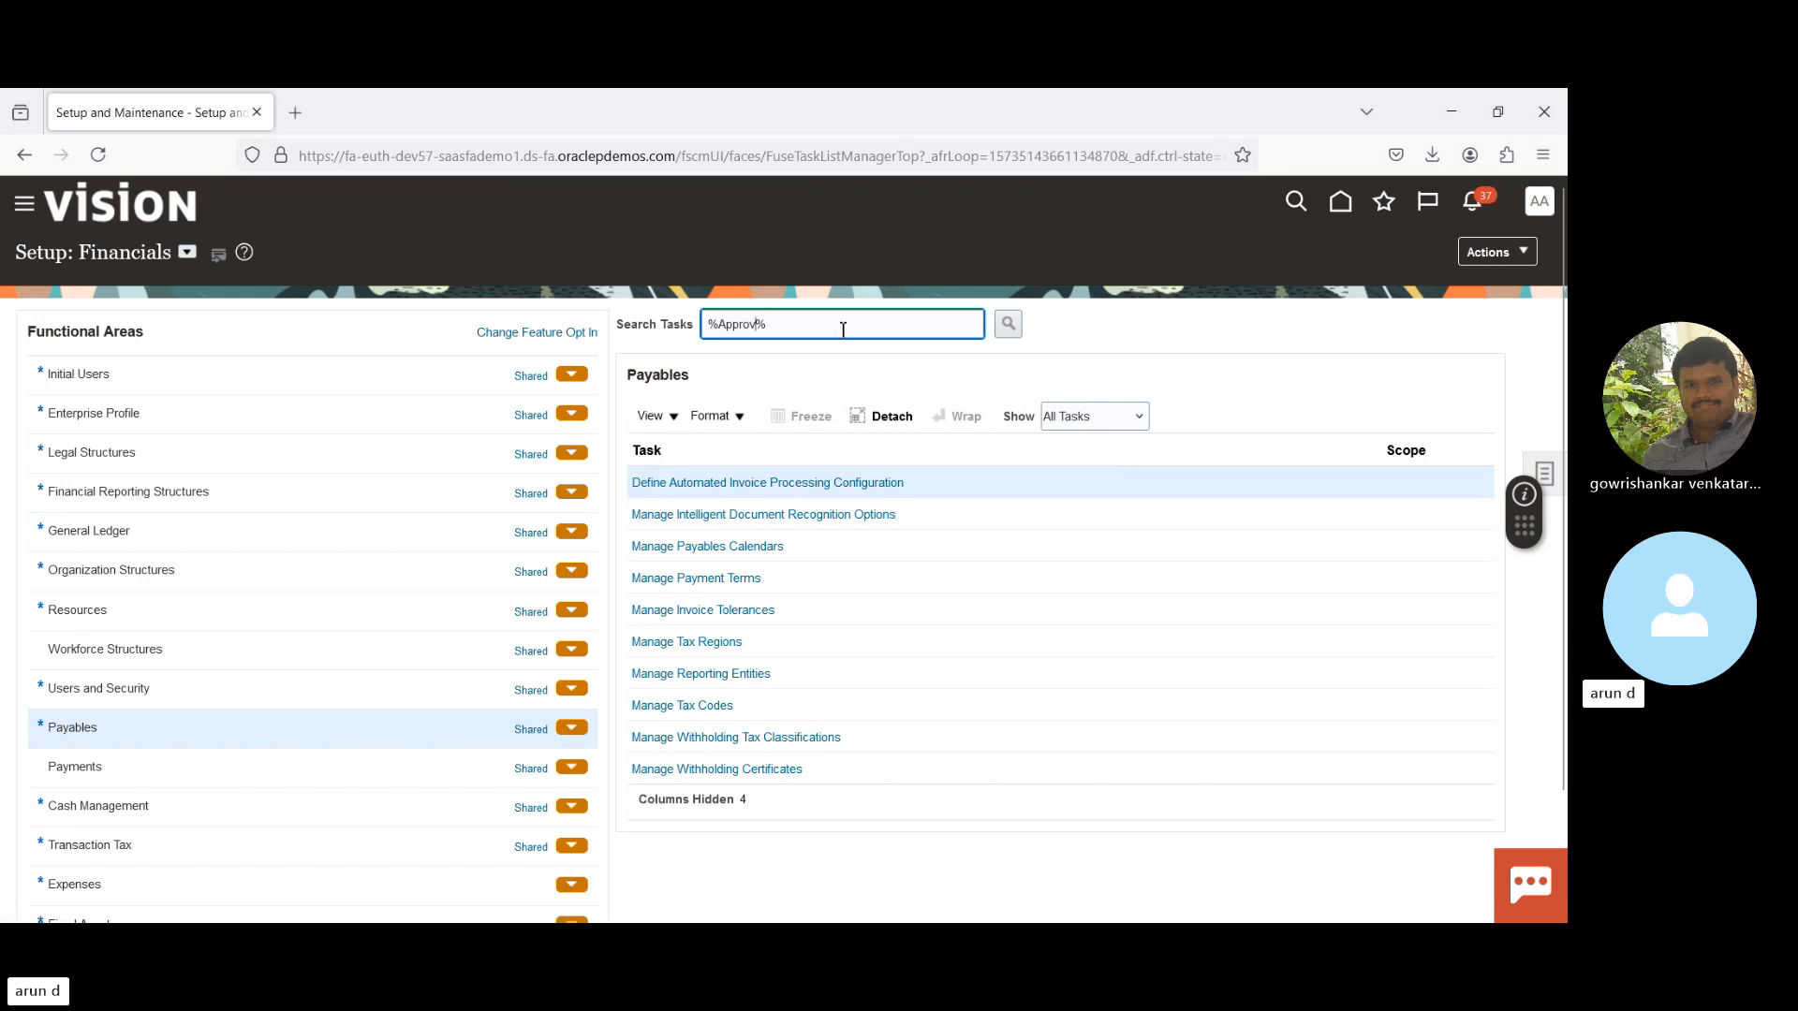
# - Search setup tasks for '%Inv%Approv', finding no matching tasks
pyautogui.press('Home')
pyautogui.write('%Inv')
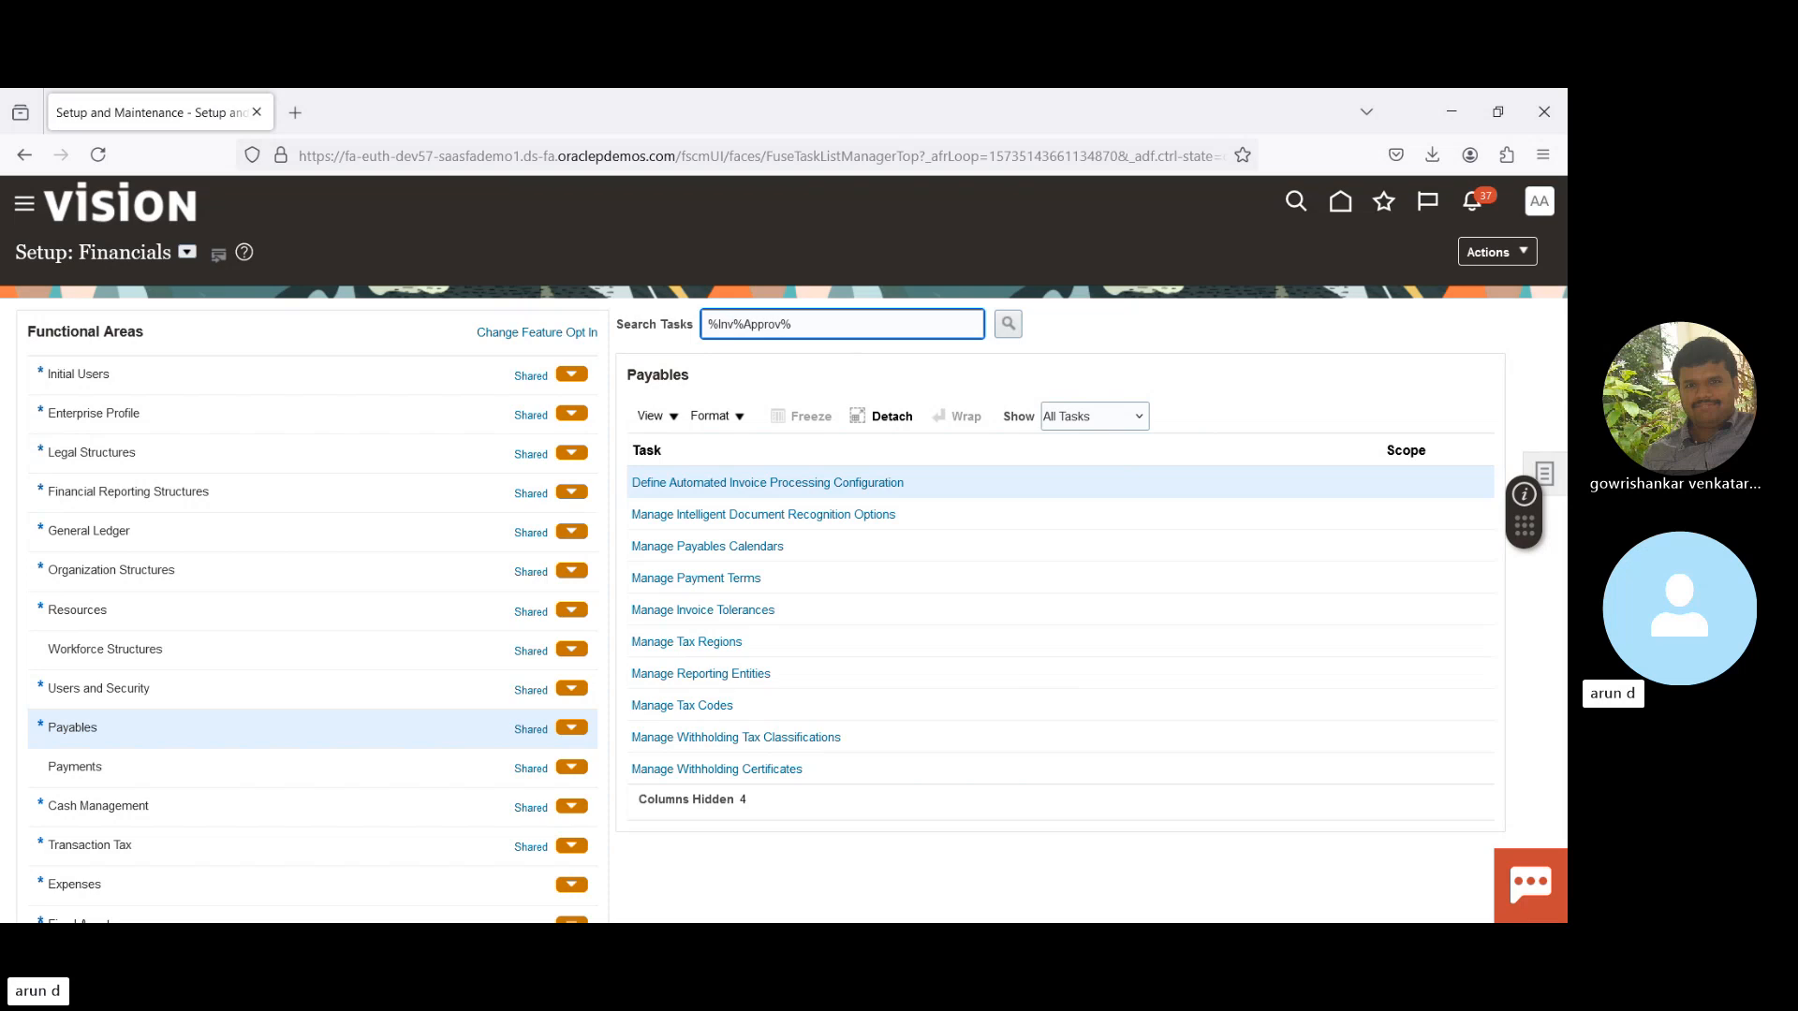
pyautogui.press('Return')
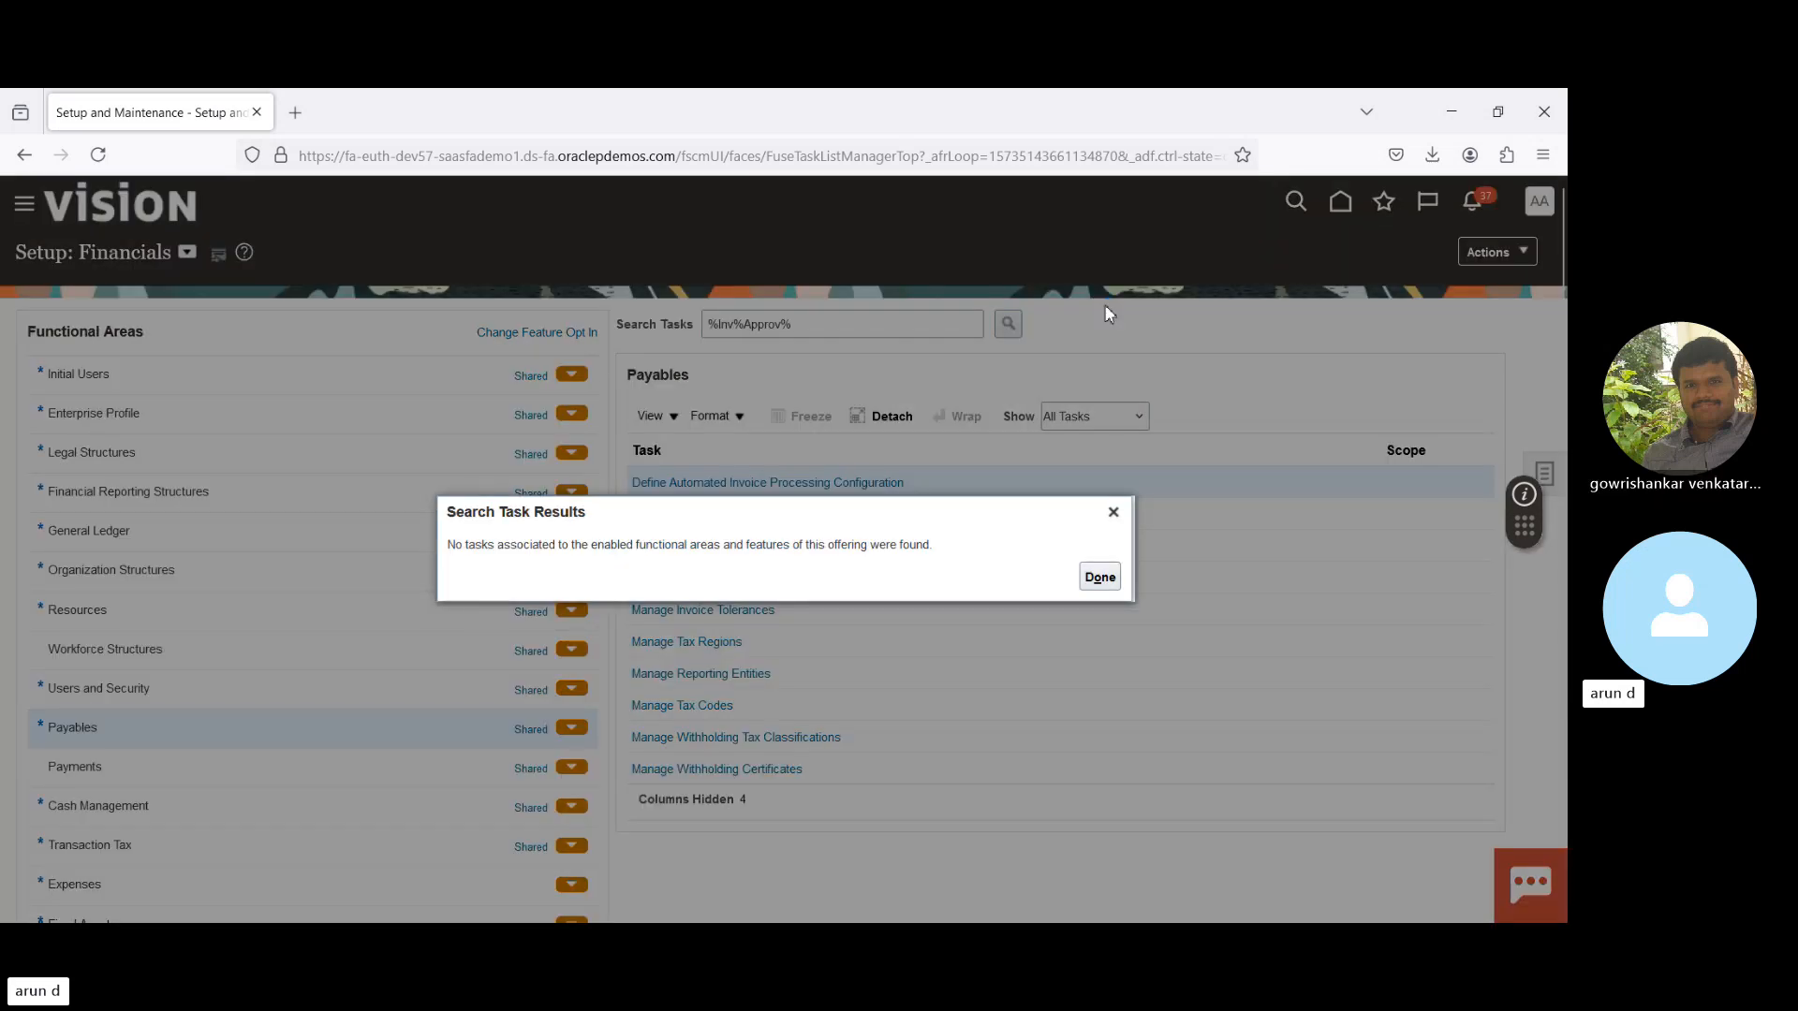
pyautogui.click(1097, 576)
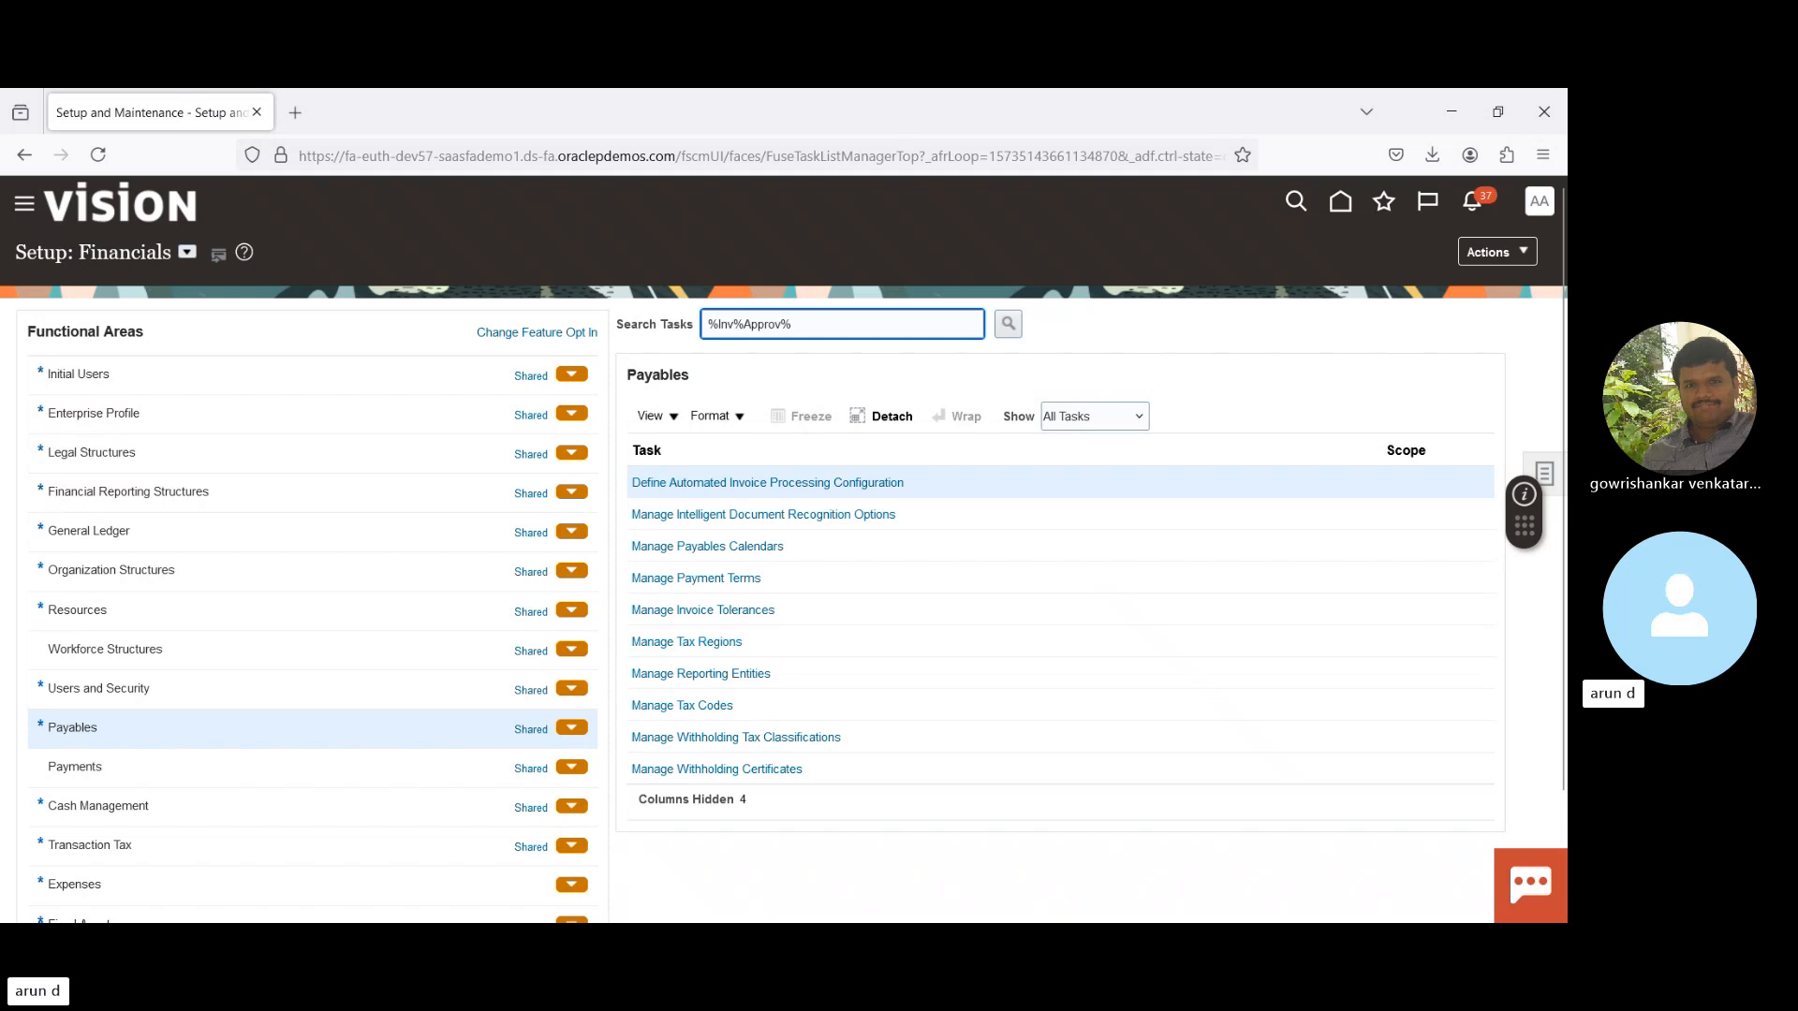
pyautogui.hotkey('alt', 'Tab')
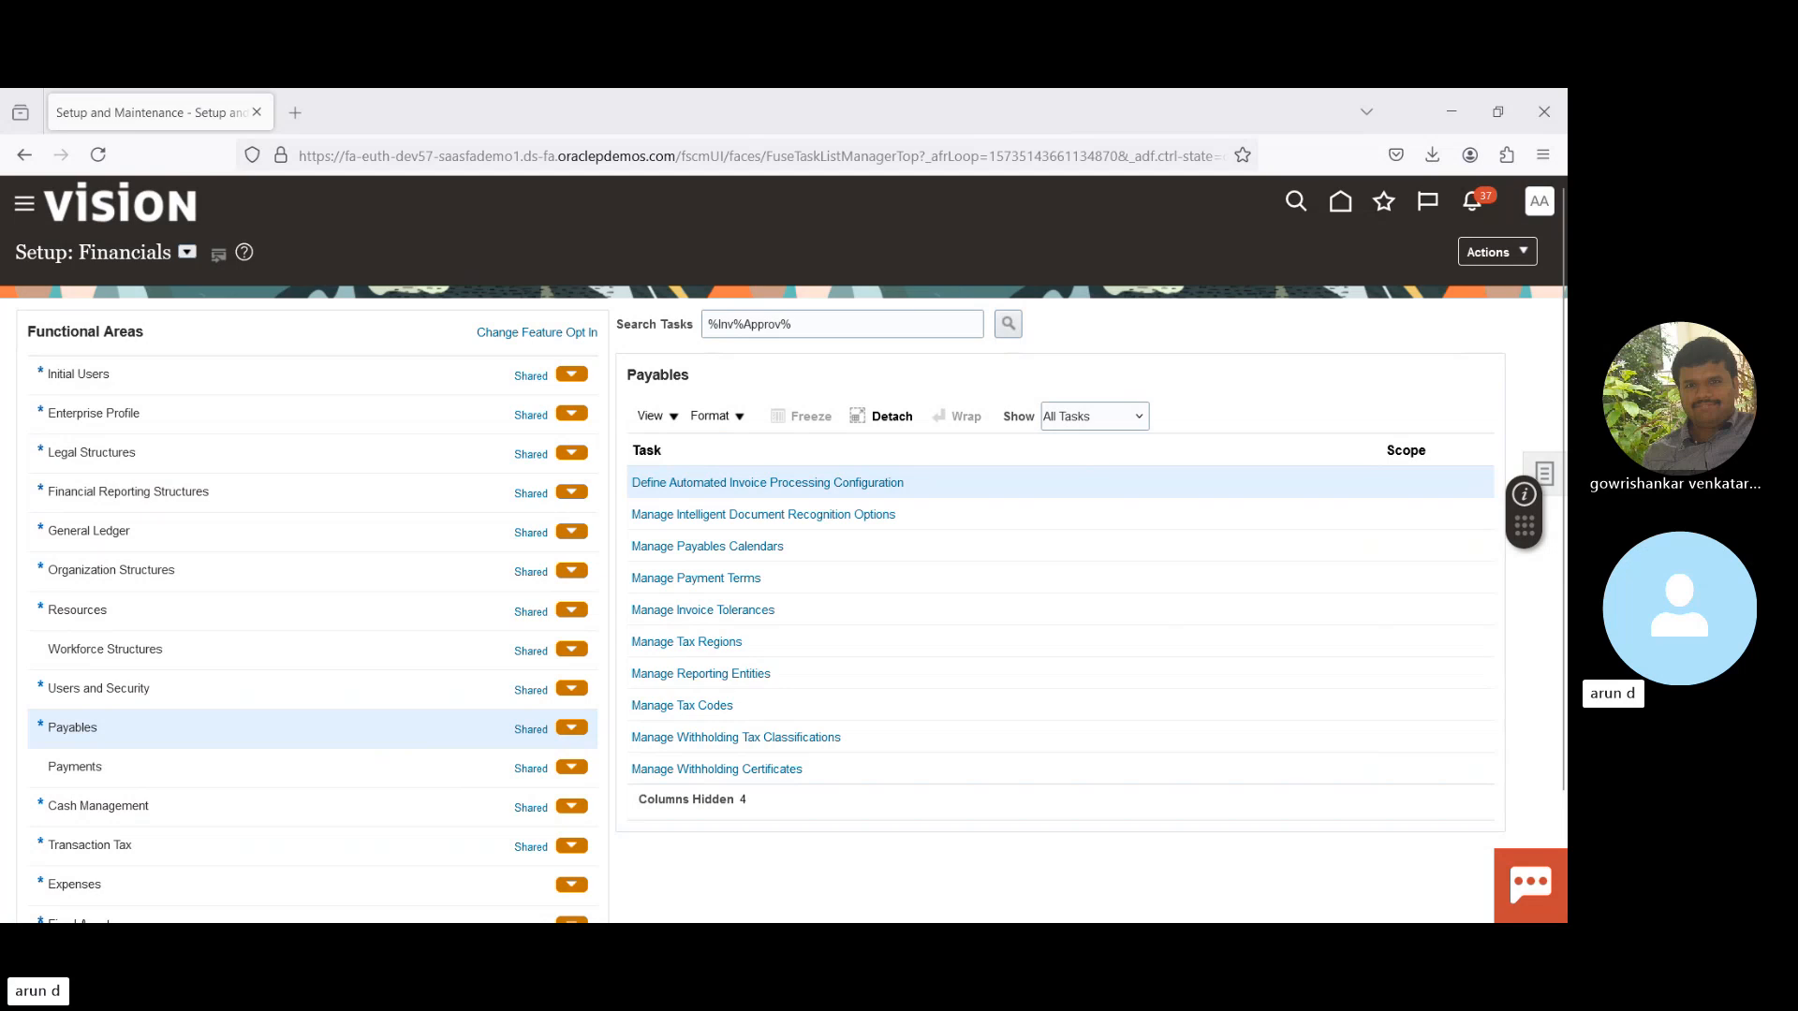
# - Search setup tasks for 'Manage Payables Workflow Rules' and open that task
pyautogui.click(735, 324)
pyautogui.tripleClick(830, 326)
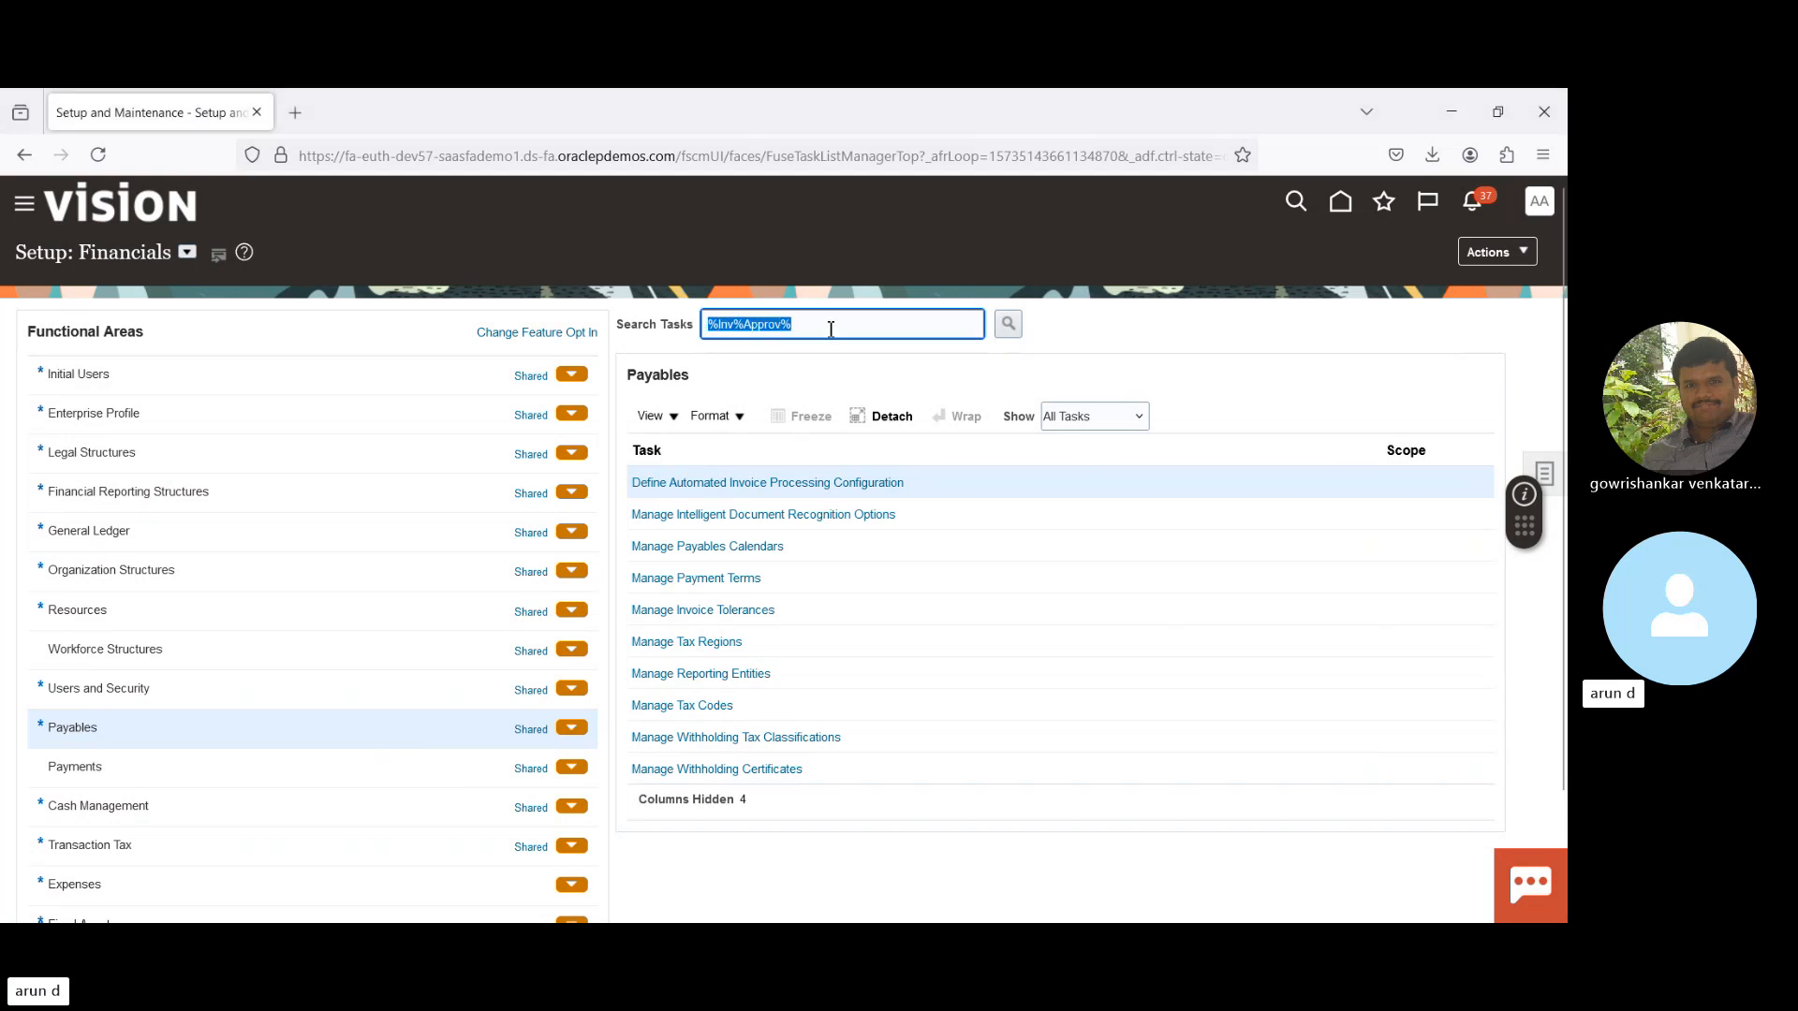
pyautogui.write('Manage Payables Workflow Rules')
pyautogui.press('Return')
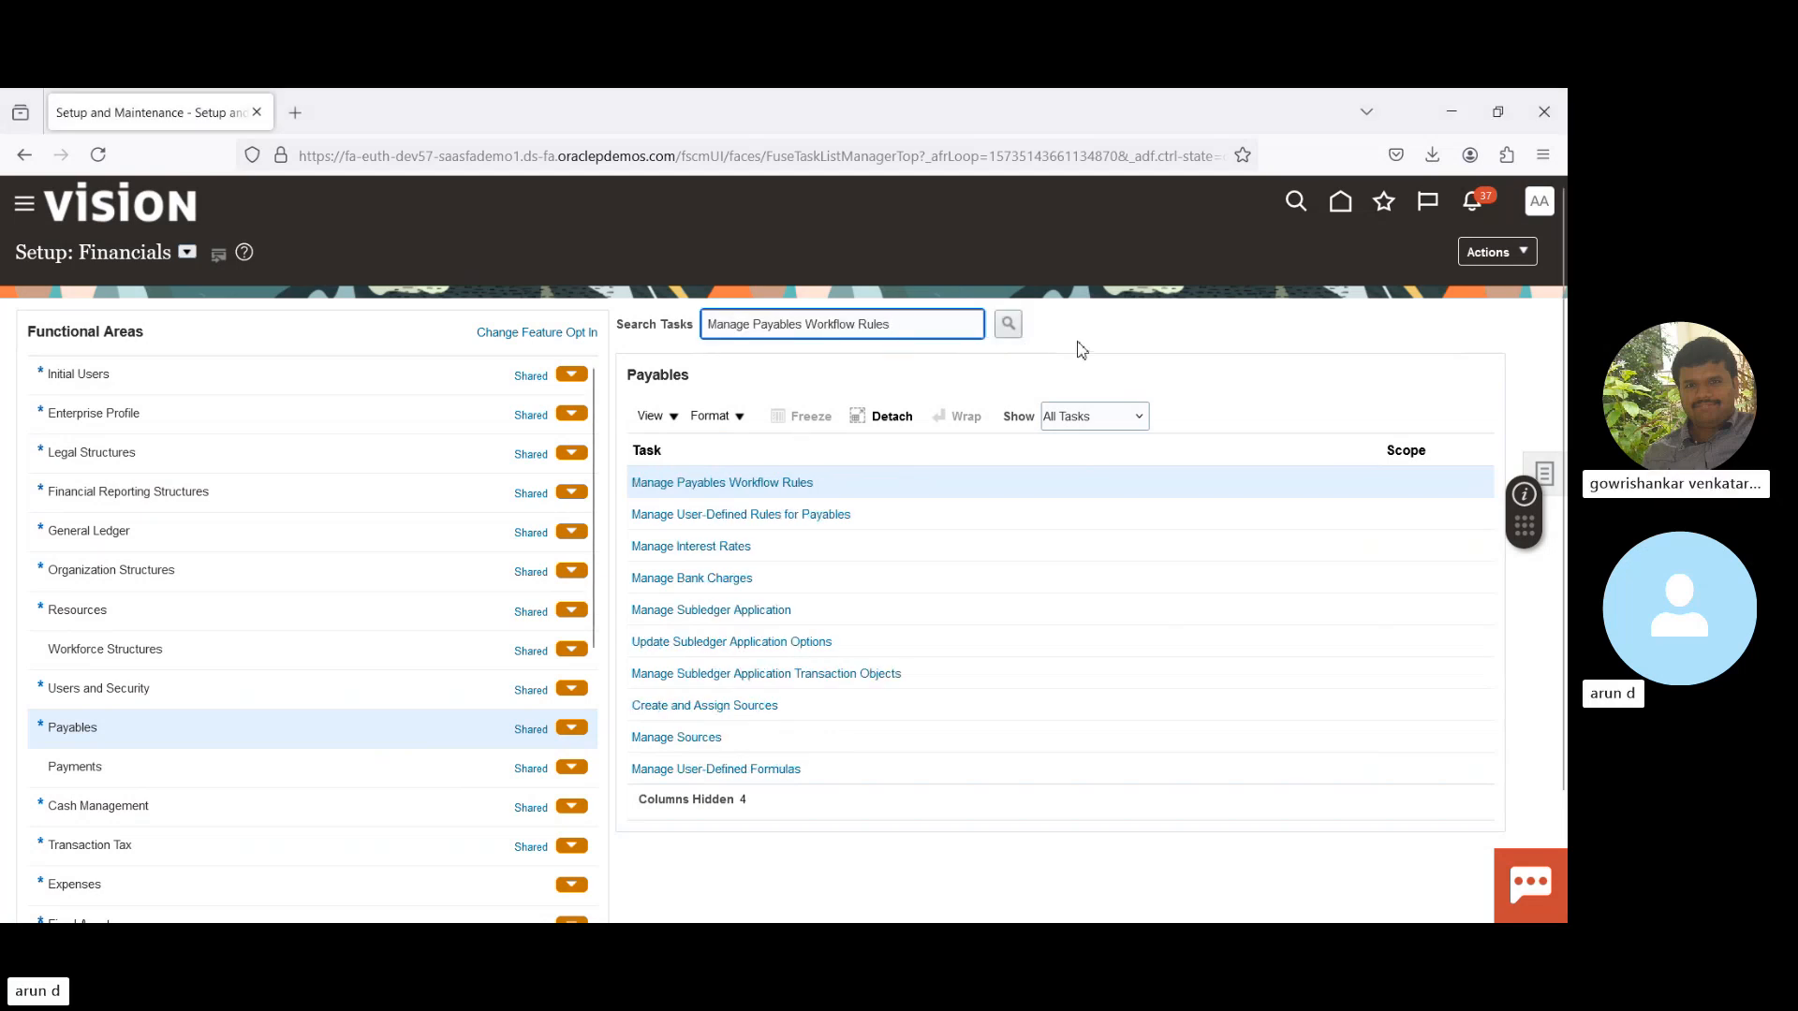
pyautogui.click(786, 484)
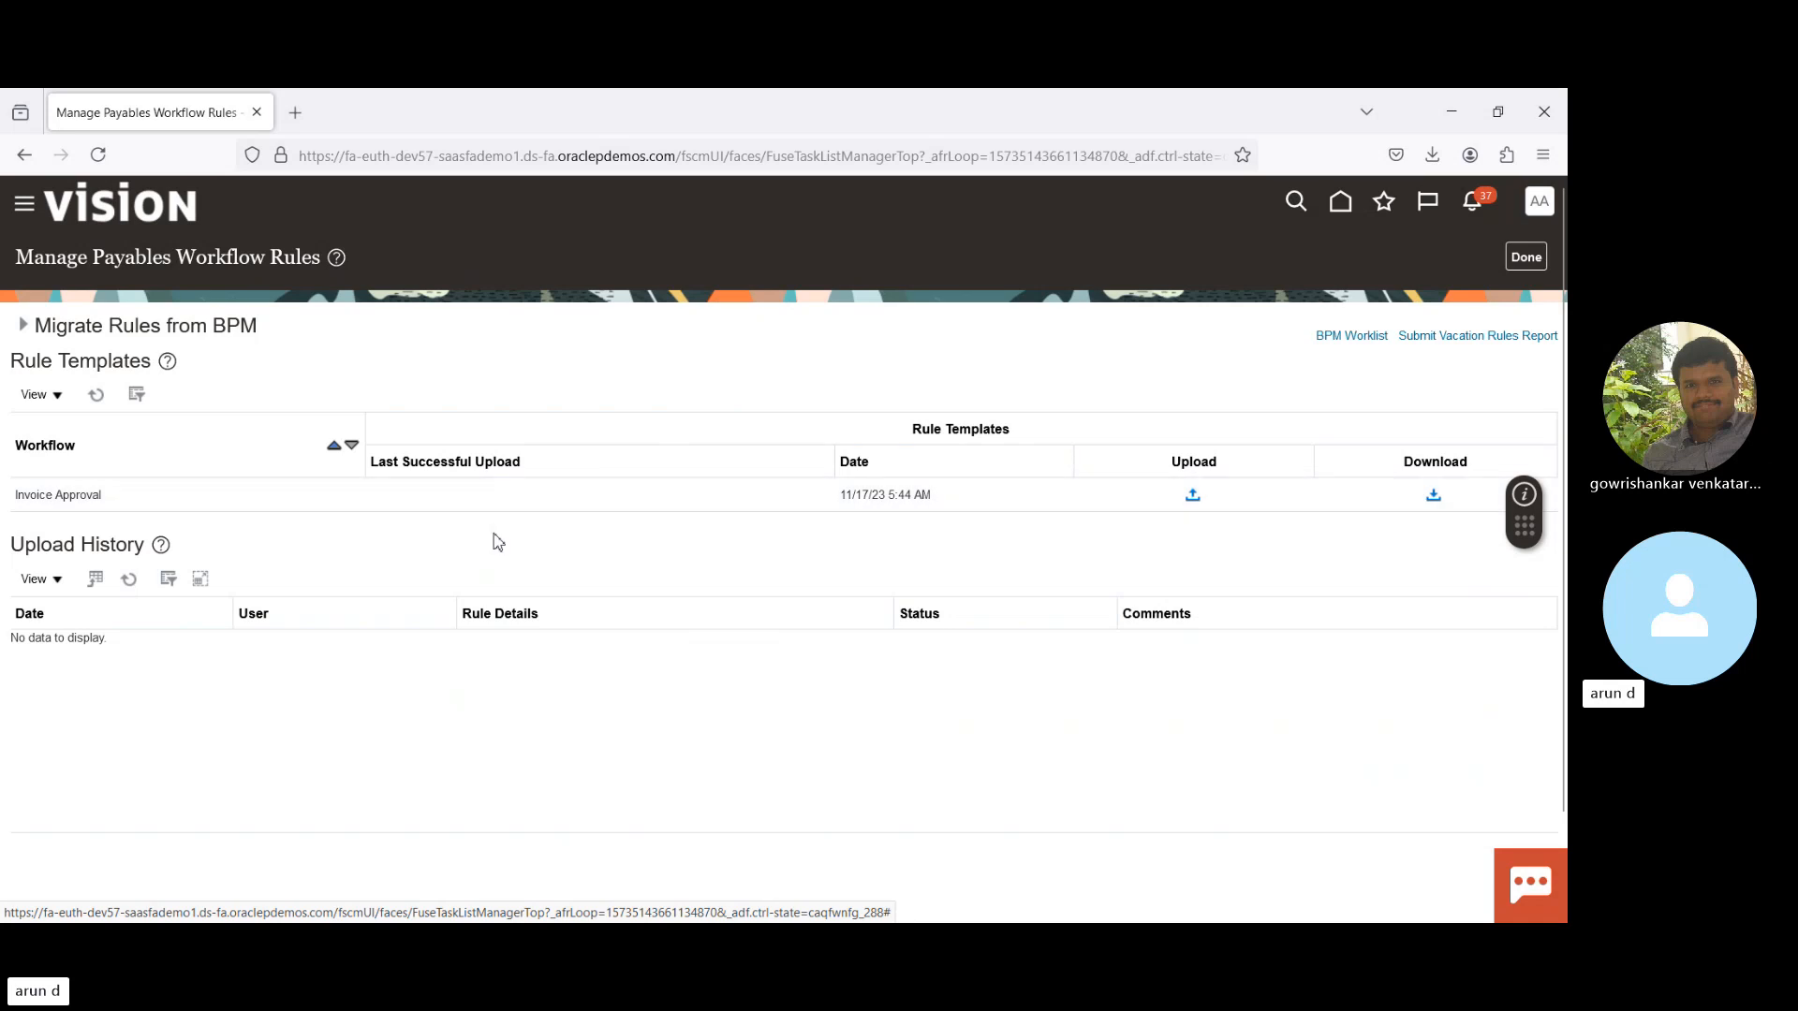
# - Select the Invoice Approval rule template and show its Download Templates list
pyautogui.click(464, 490)
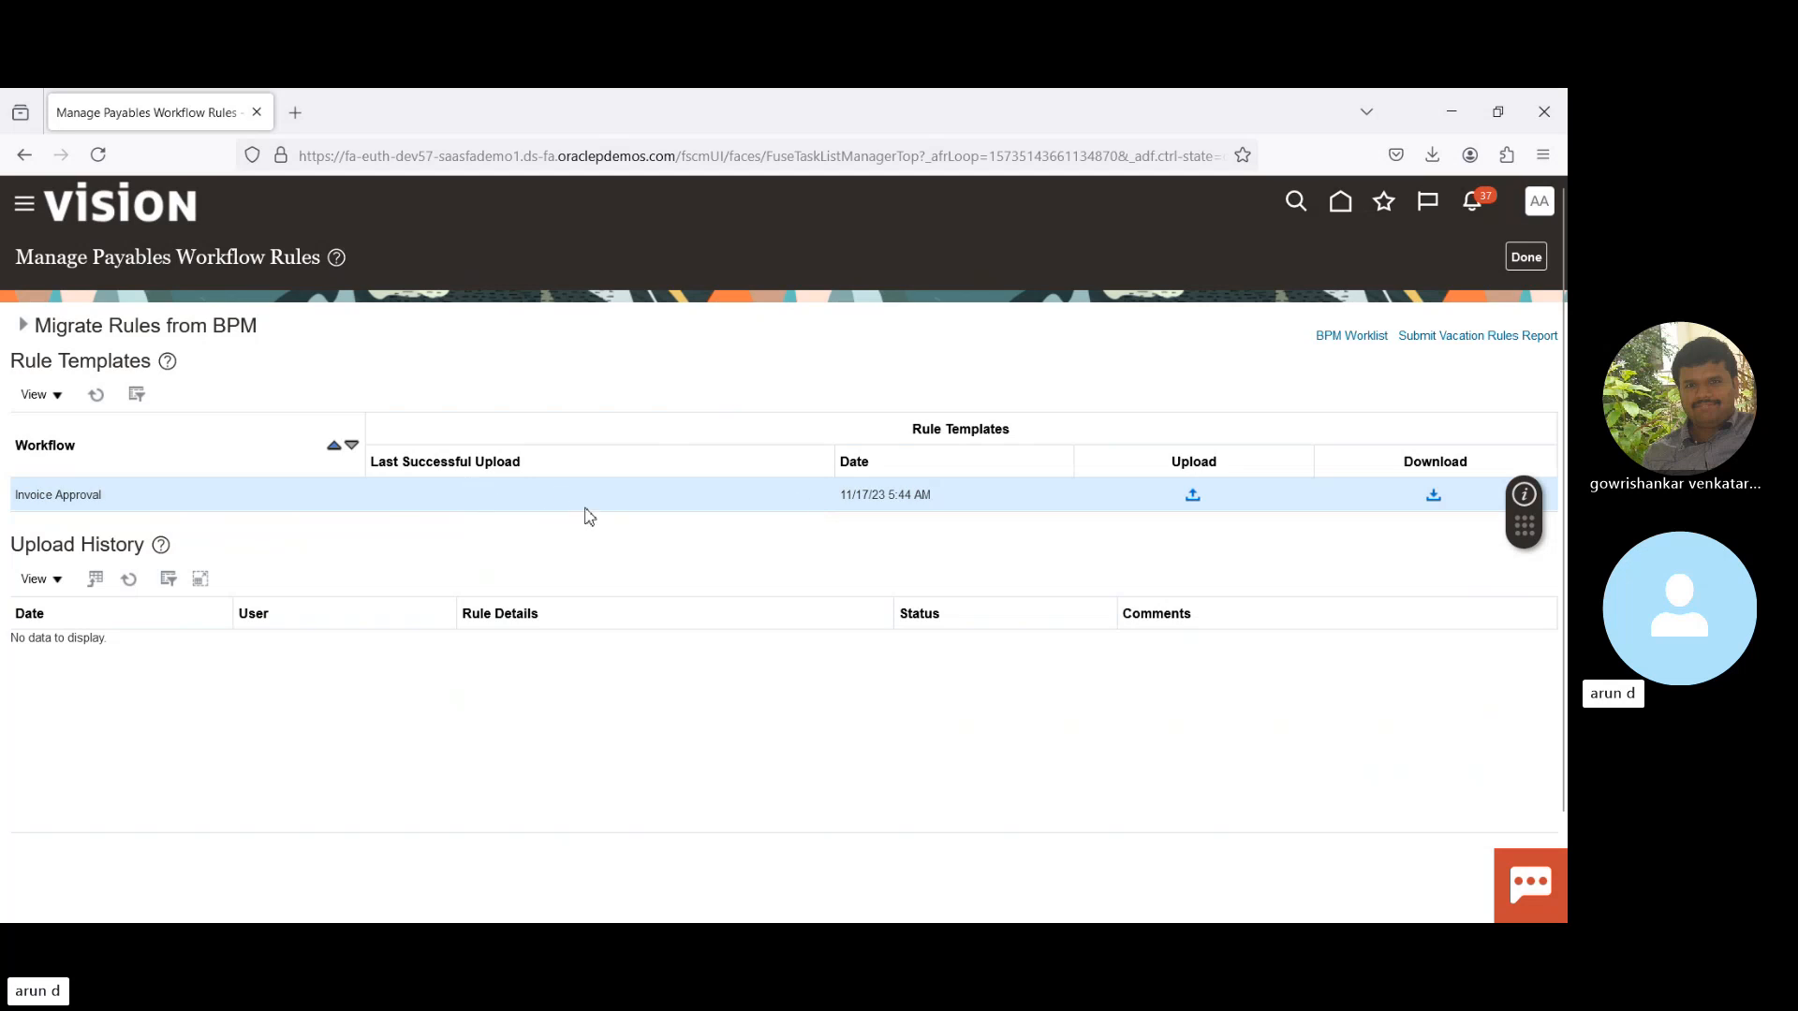
pyautogui.click(1433, 498)
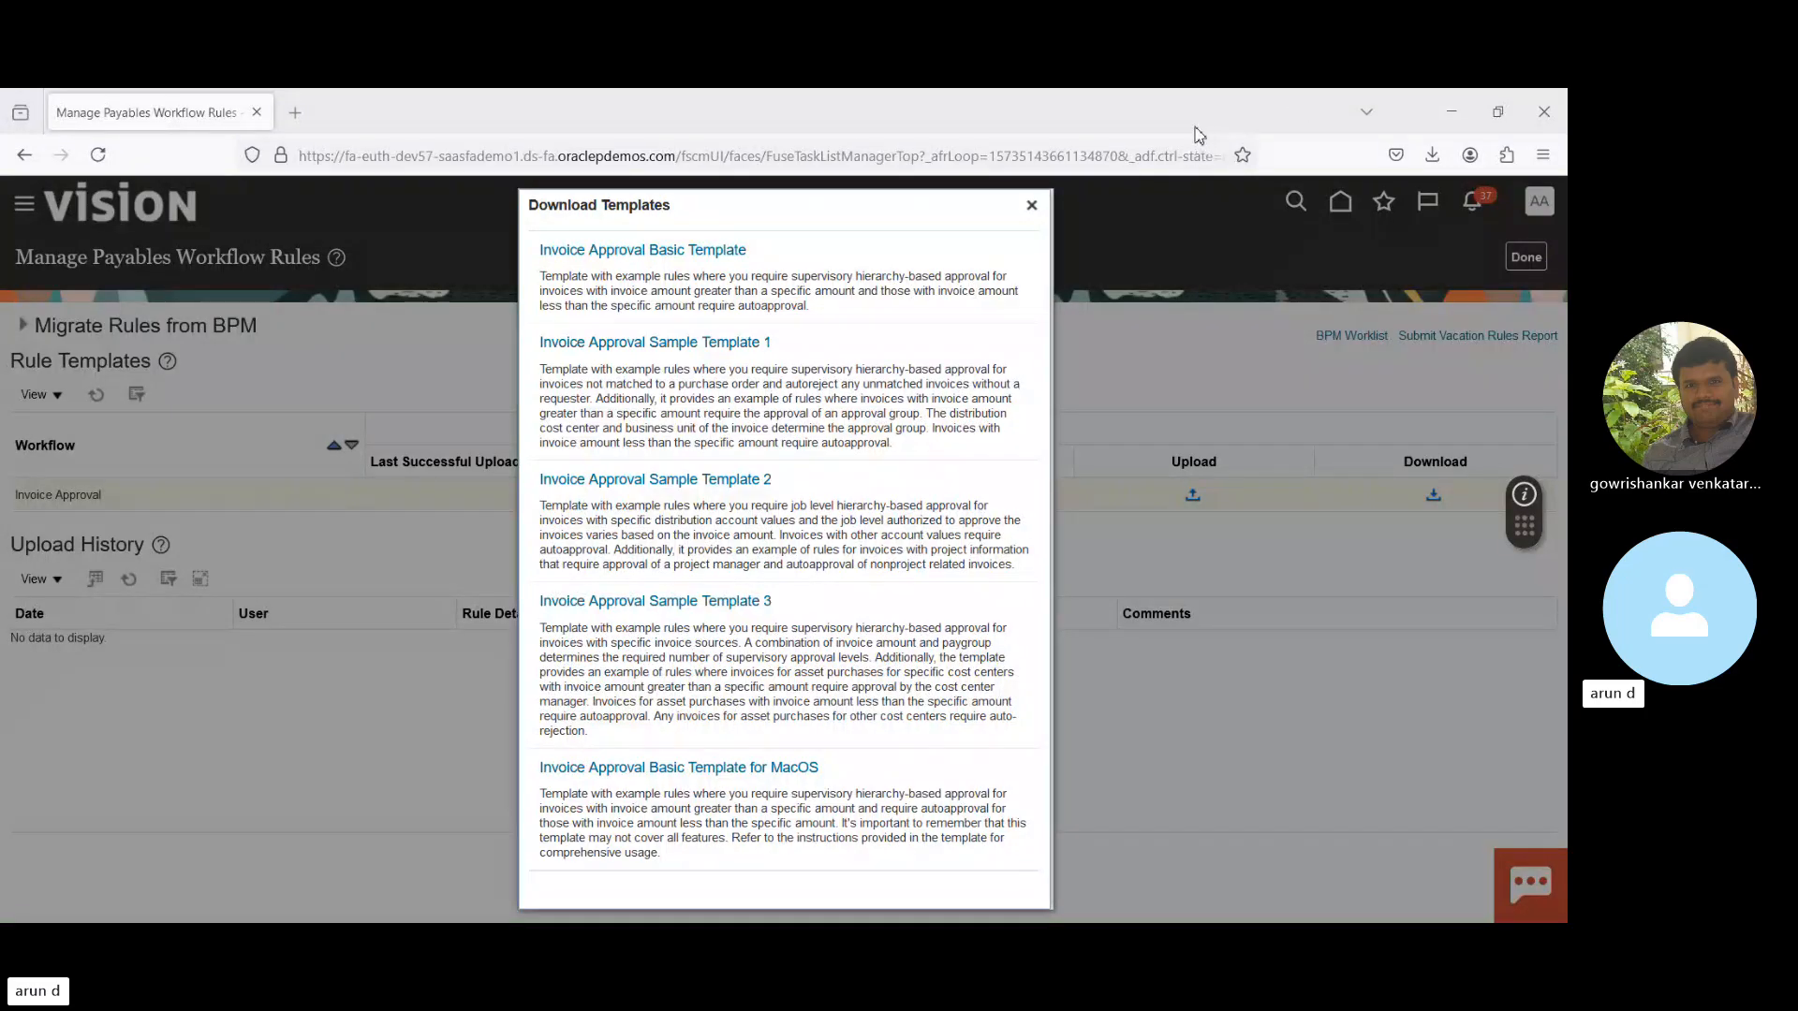
# - Download the Invoice Approval Basic Template and open the .xlsm file in Excel
pyautogui.click(657, 253)
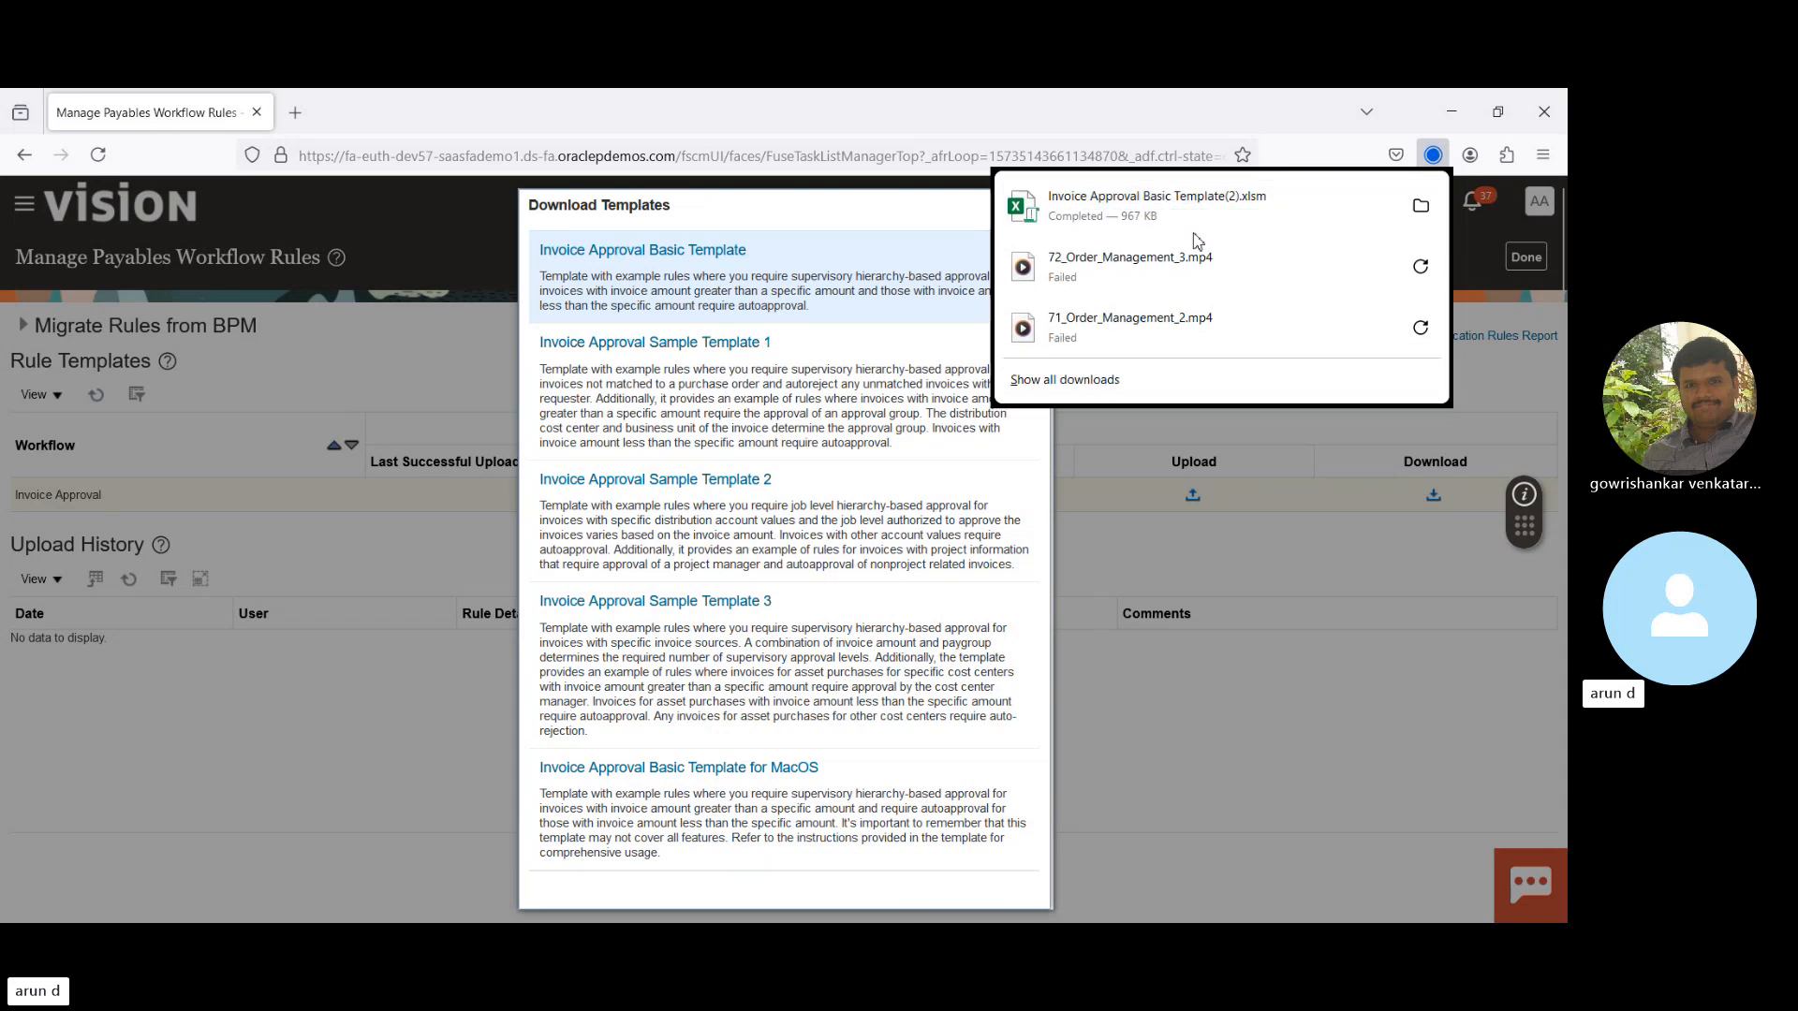
pyautogui.click(1419, 208)
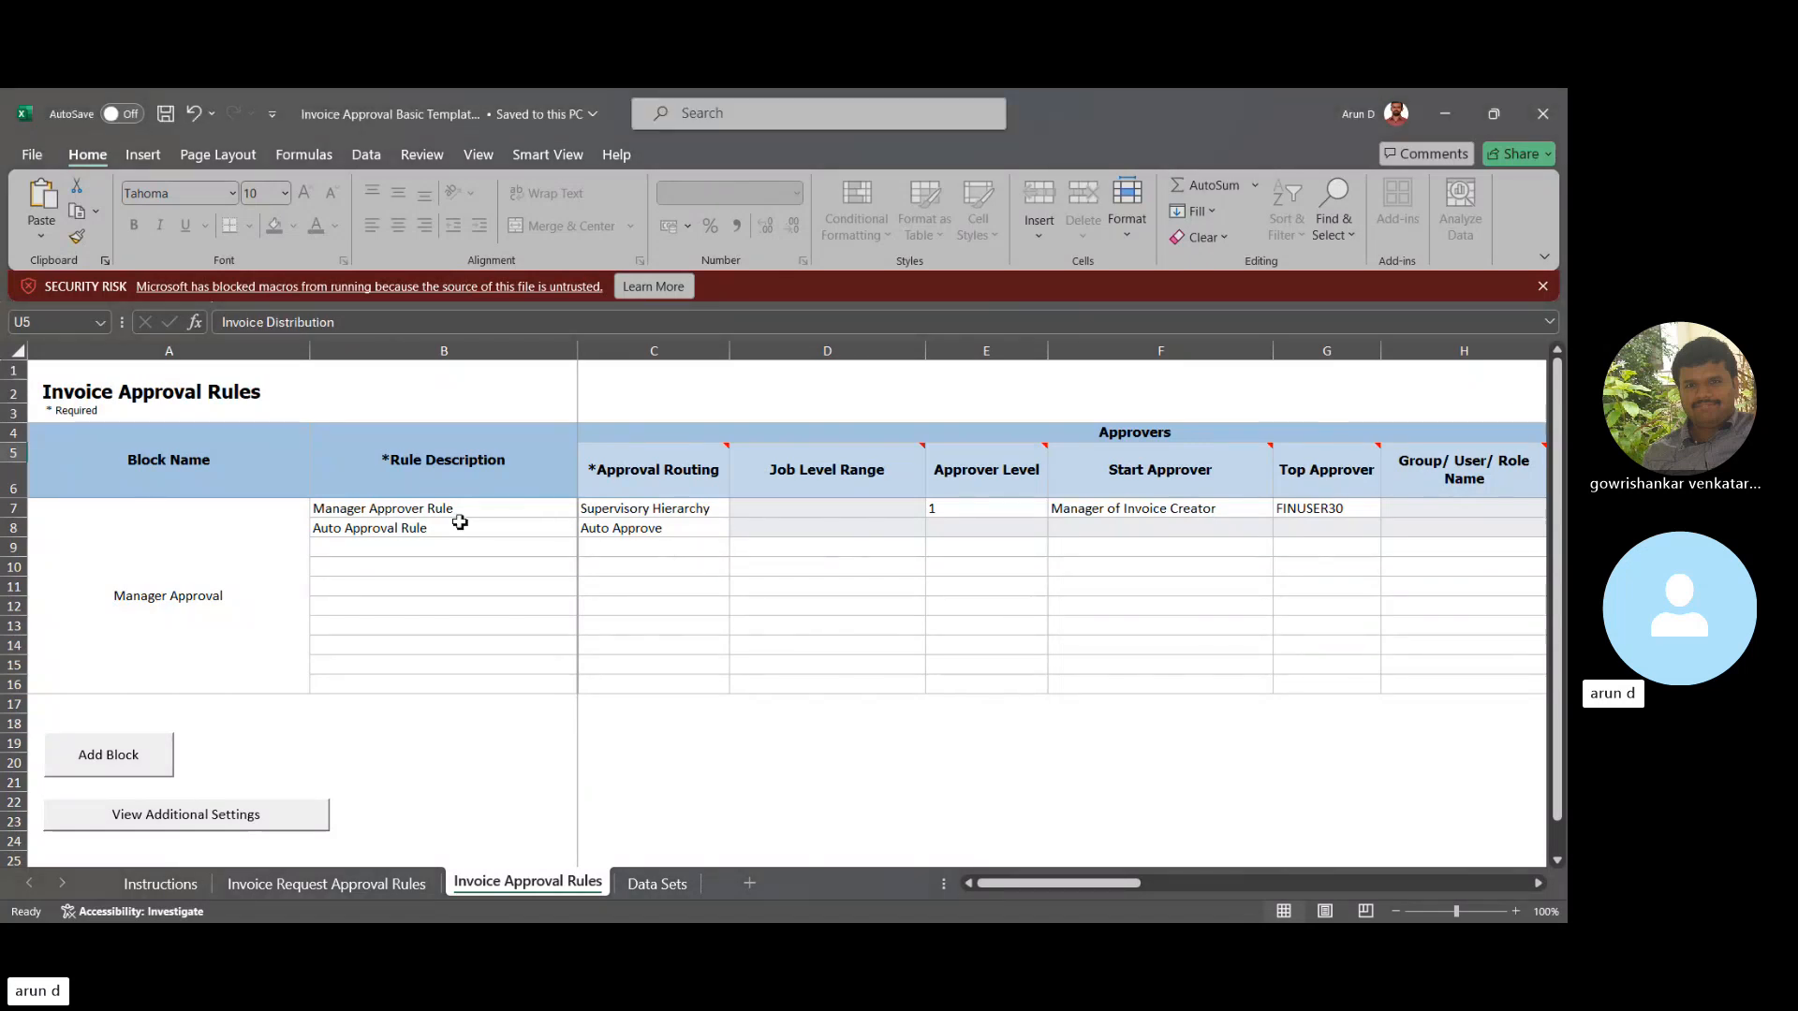
pyautogui.click(432, 511)
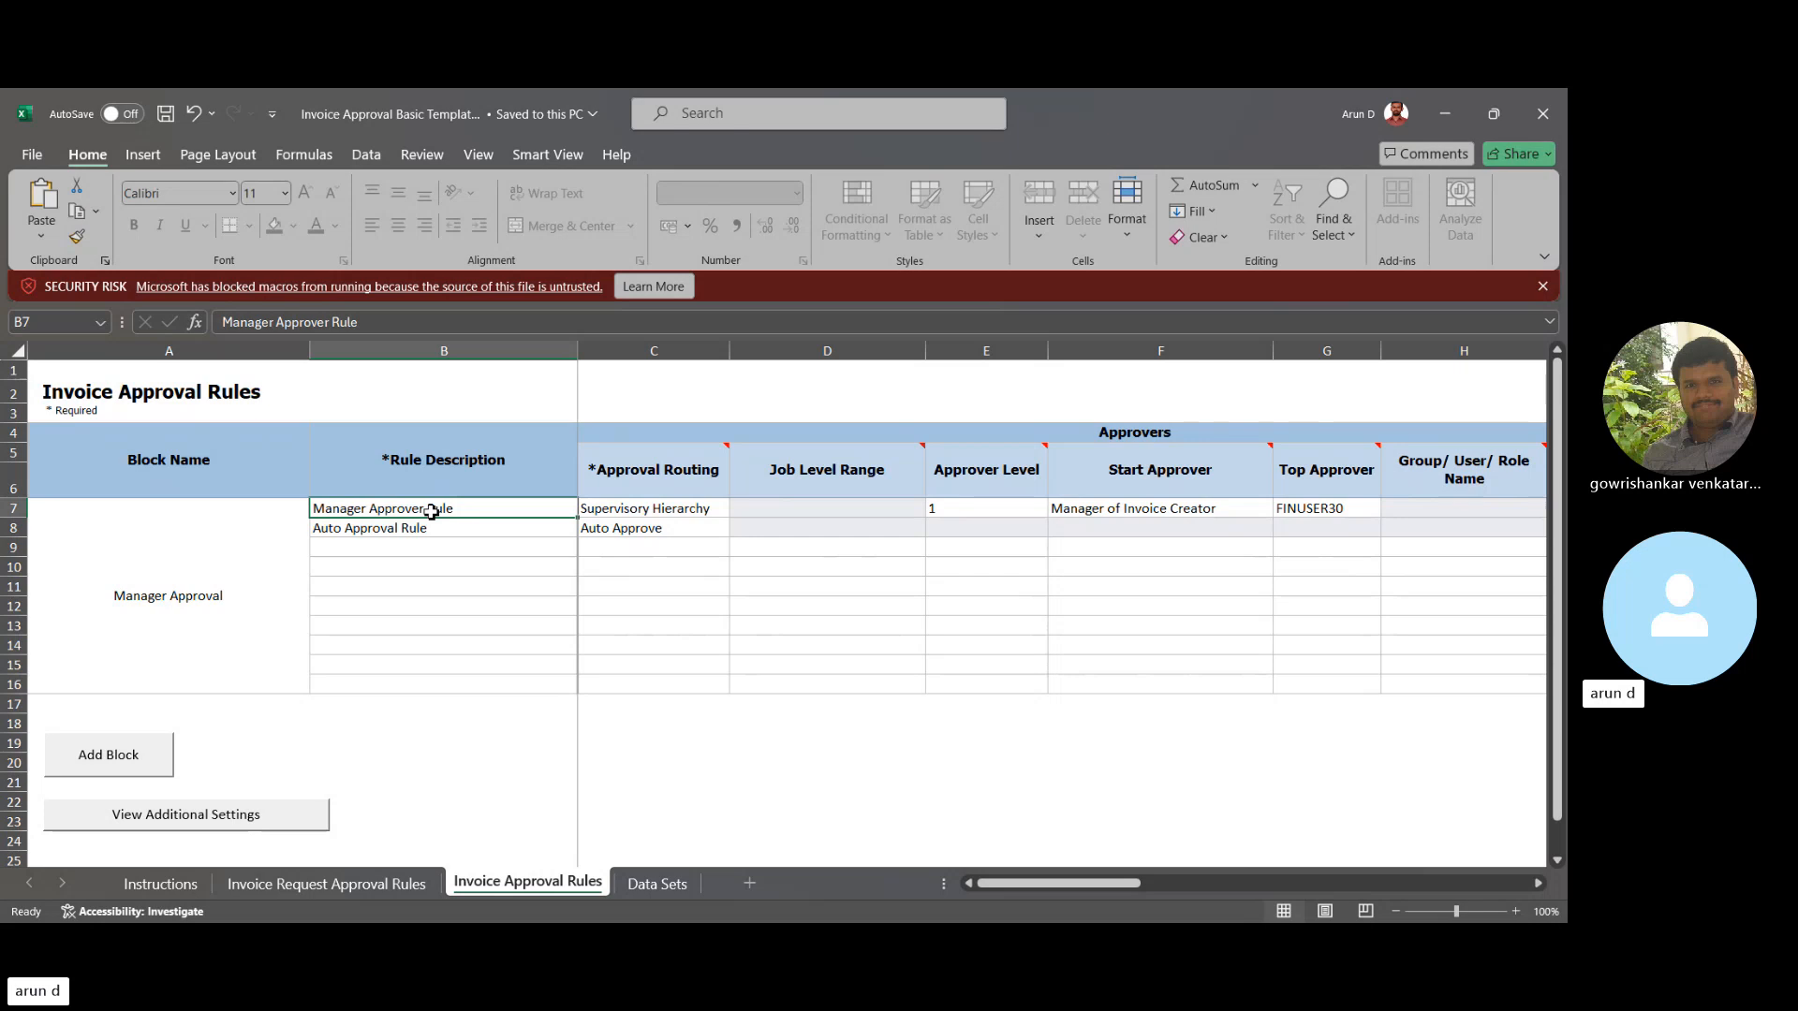
pyautogui.press('Down')
pyautogui.press('Up')
pyautogui.press('Up')
pyautogui.press('Down')
pyautogui.press('Right')
pyautogui.press('Left')
pyautogui.press('Right')
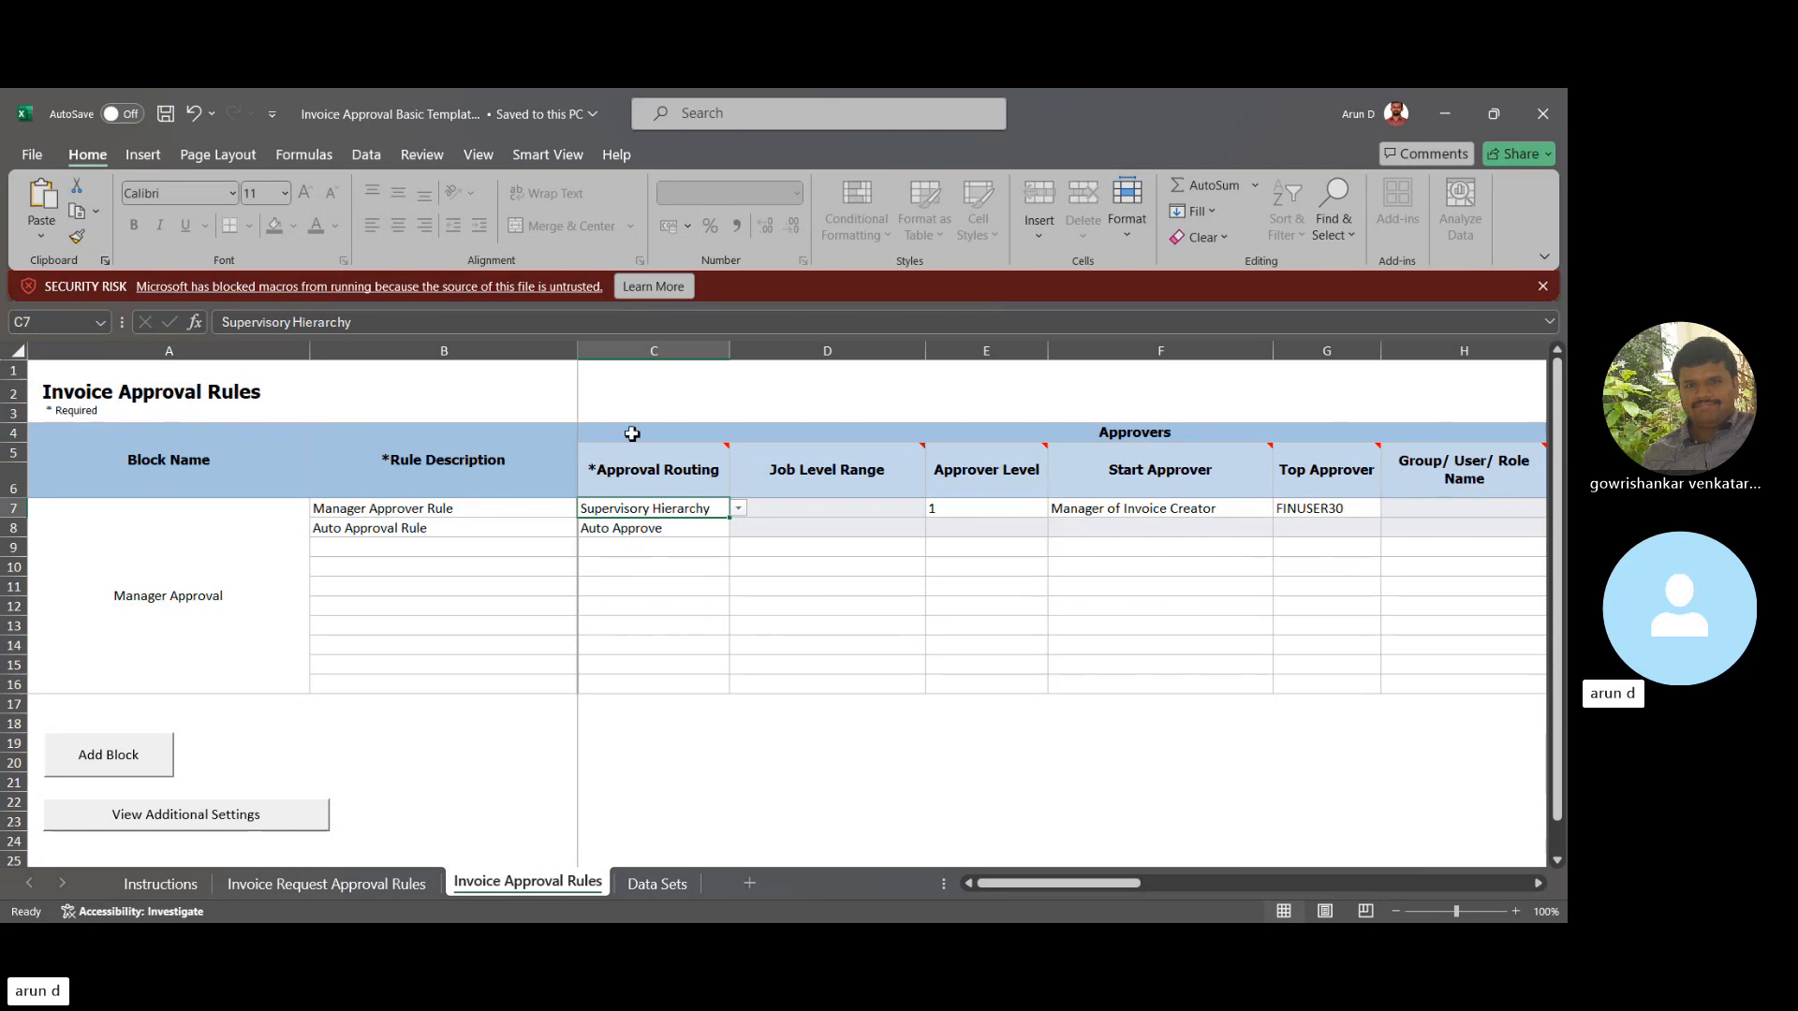
# - Set the Auto Approval Rule's approval routing in C8 to Group in Serial
pyautogui.click(788, 511)
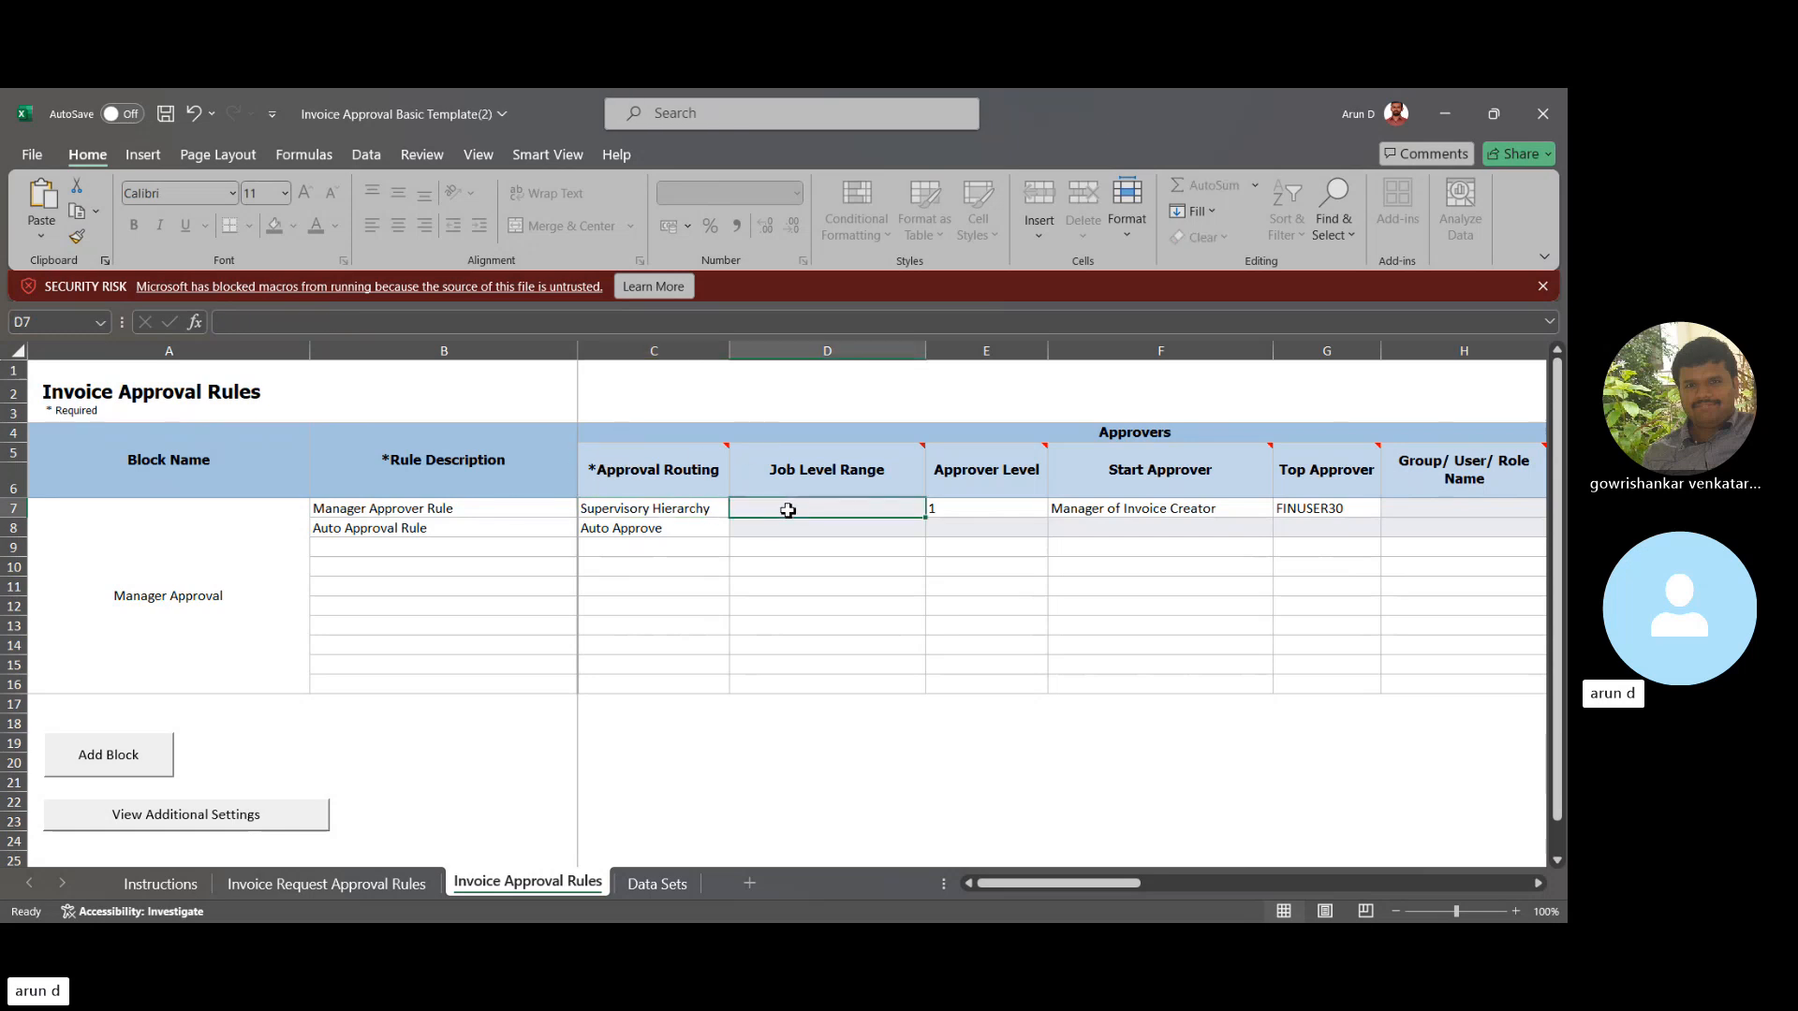
pyautogui.press('Left')
pyautogui.press('Down')
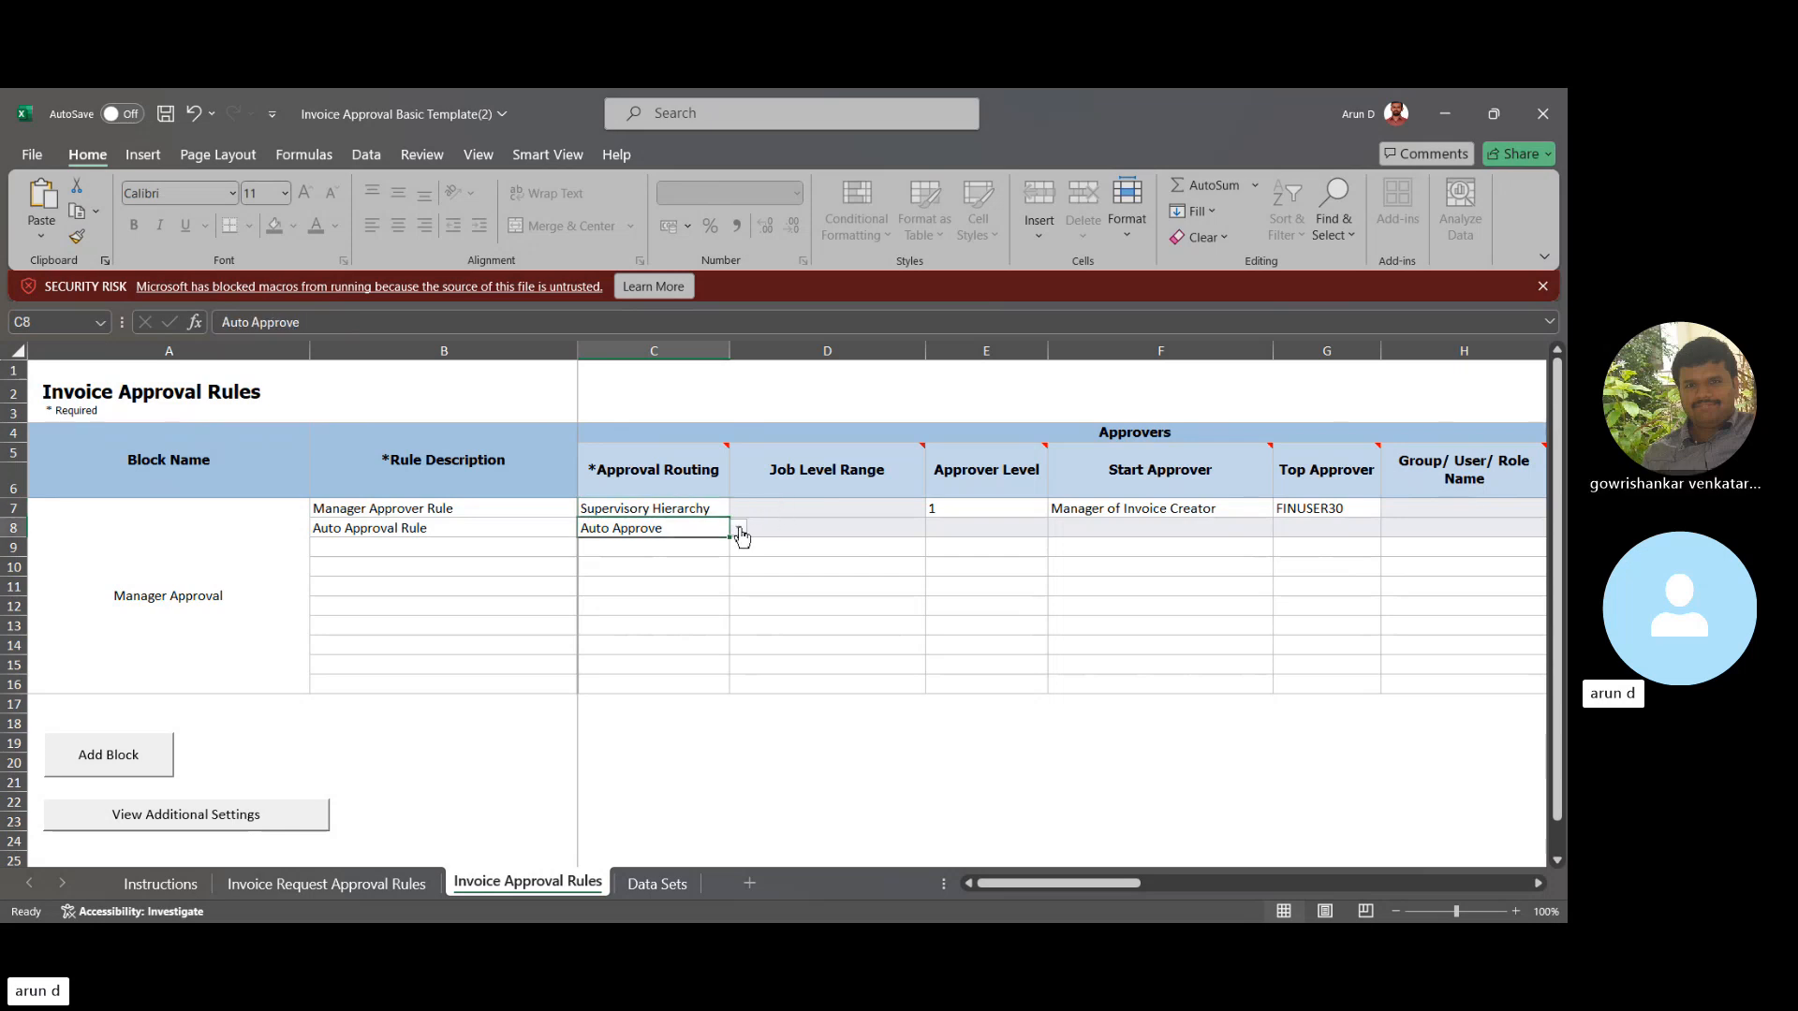
pyautogui.click(742, 536)
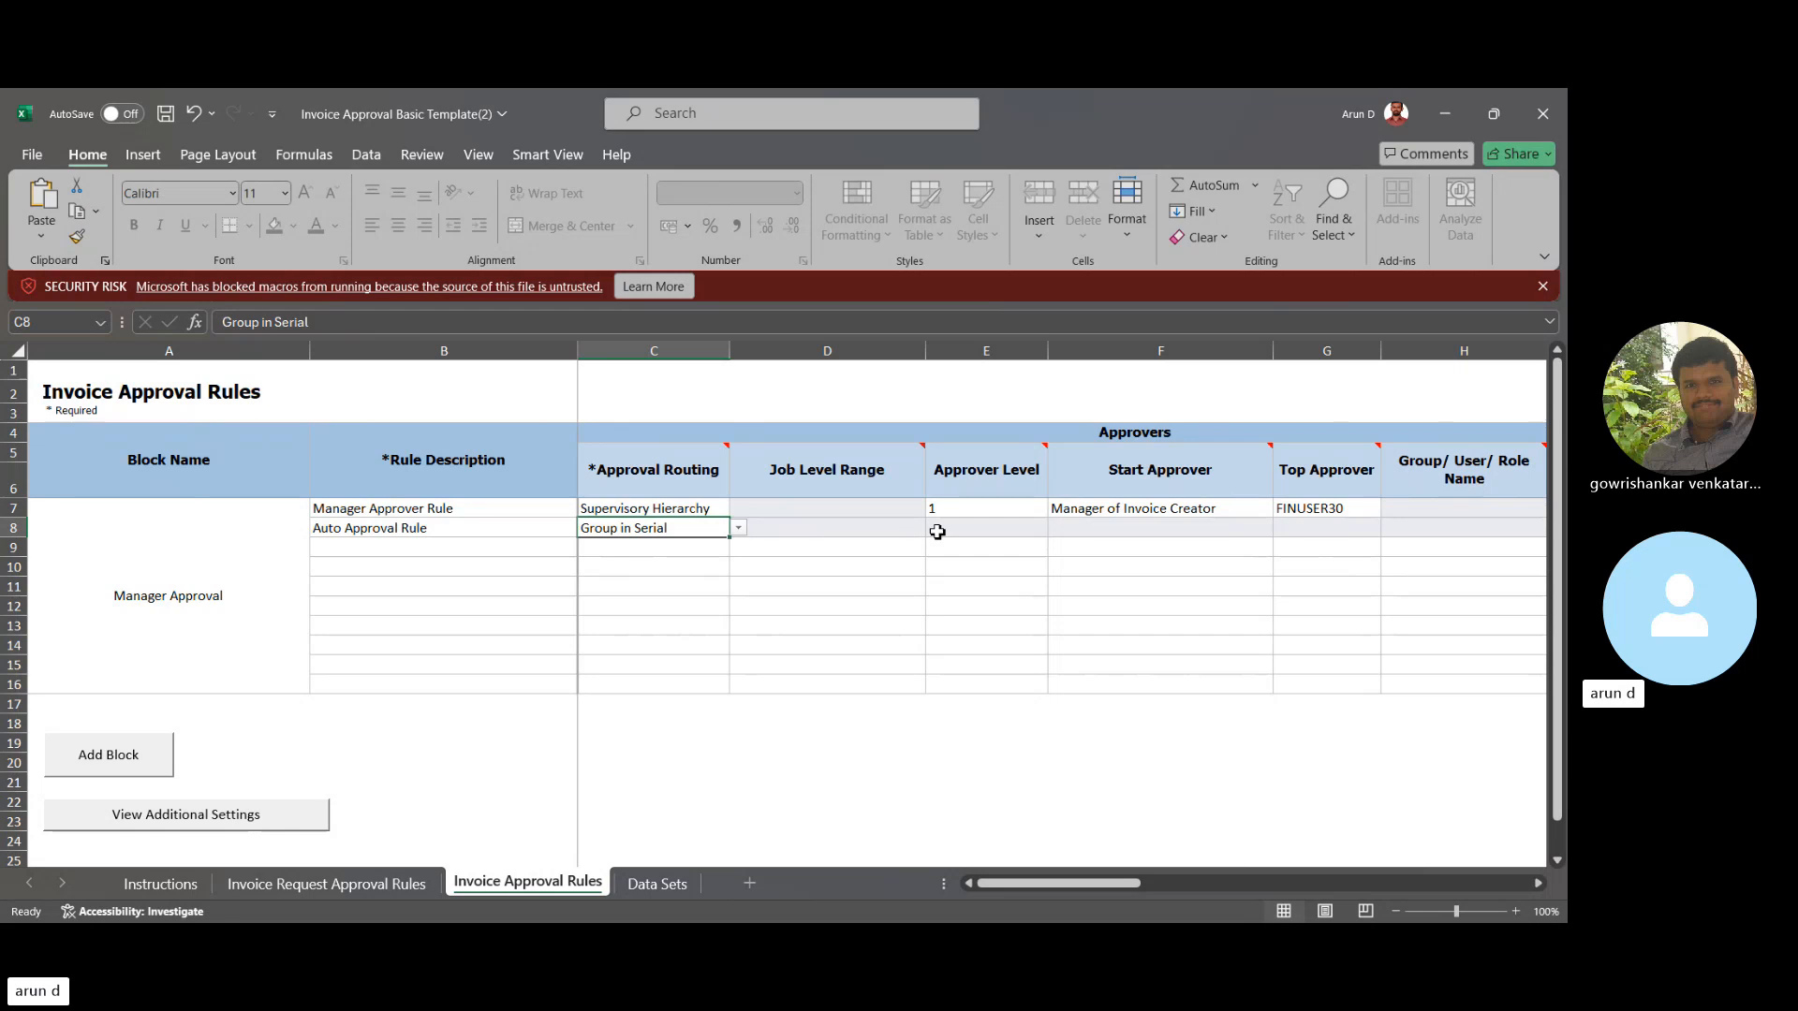
# - Review the Manager Approver Rule's approver level, start approver and job level range cells
pyautogui.click(989, 511)
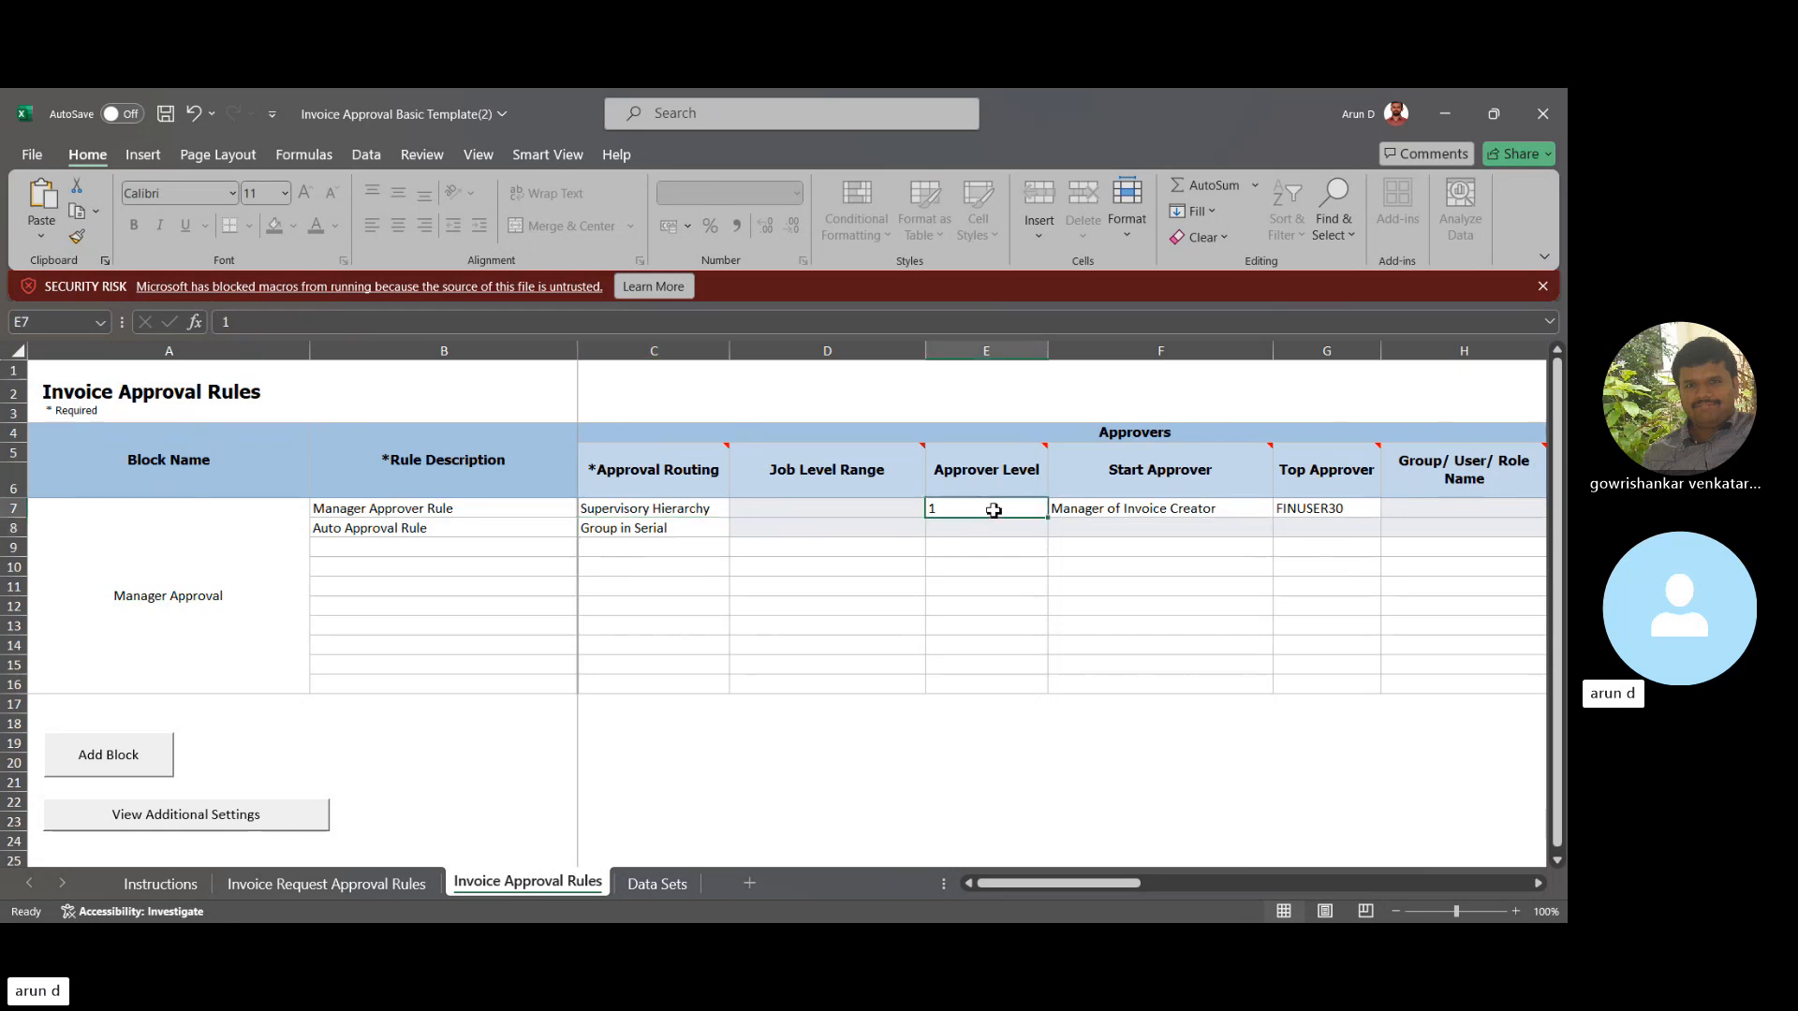
pyautogui.press('Tab')
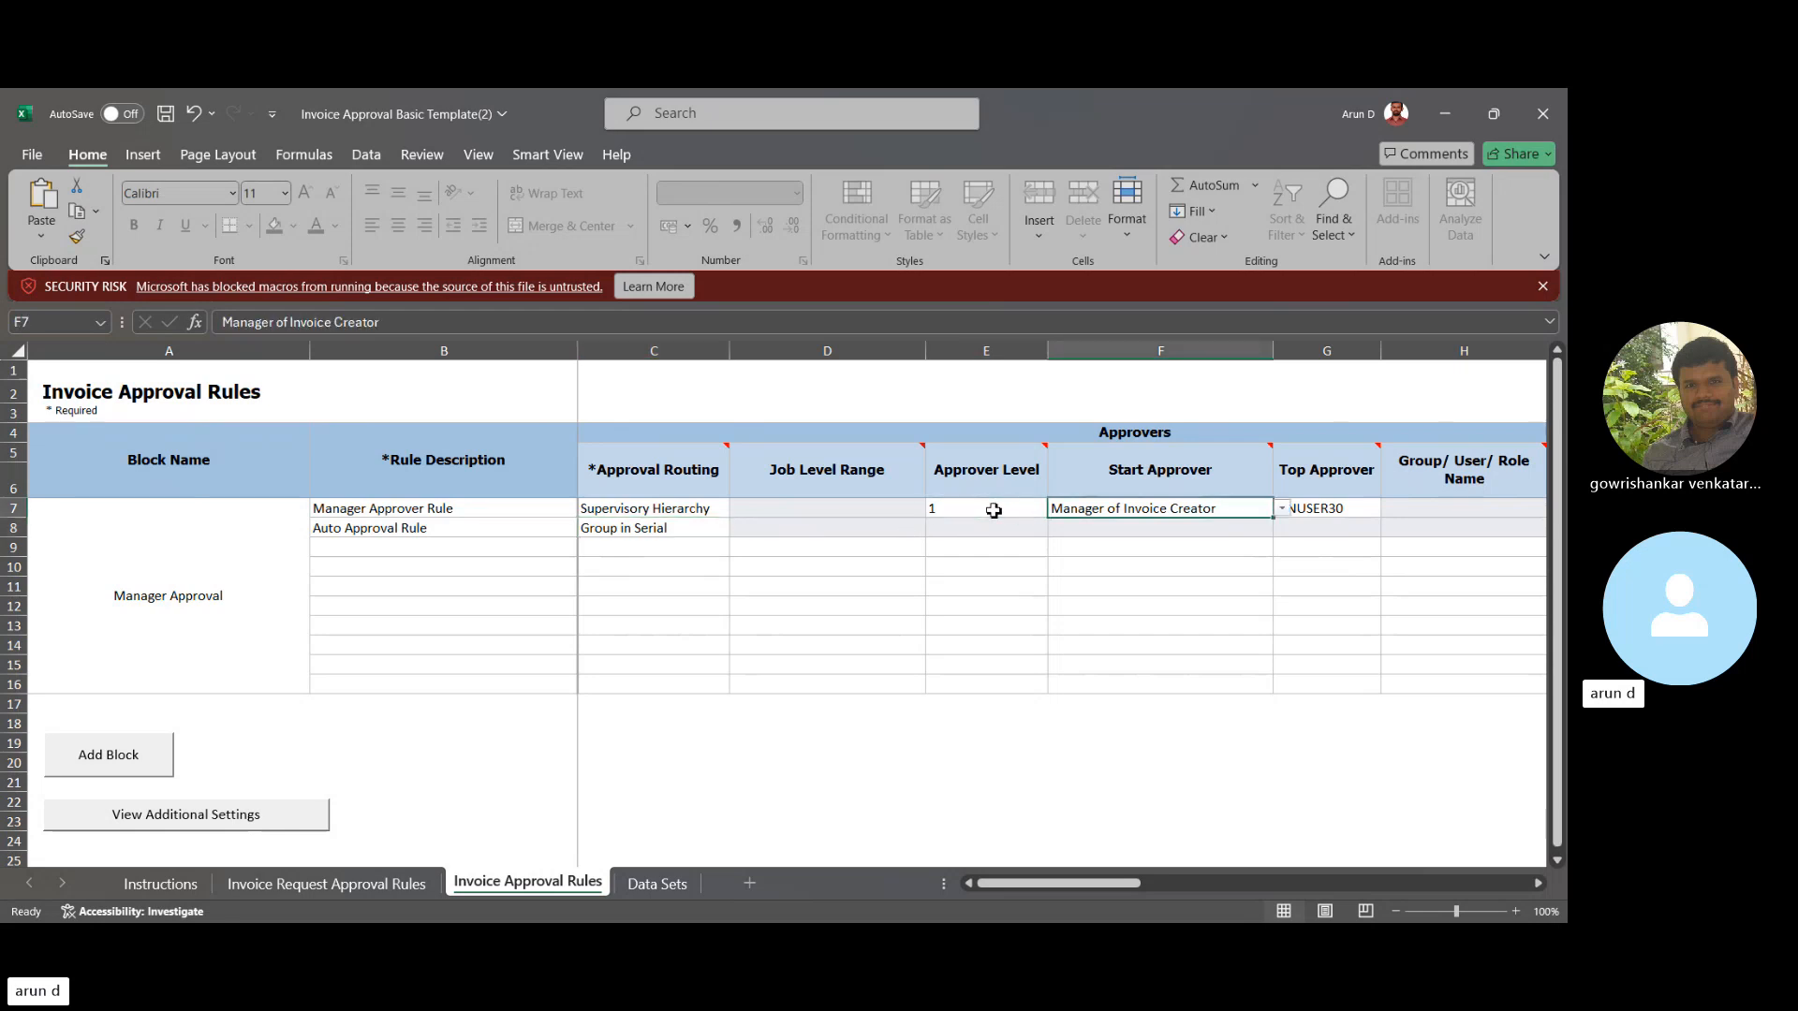
pyautogui.click(994, 511)
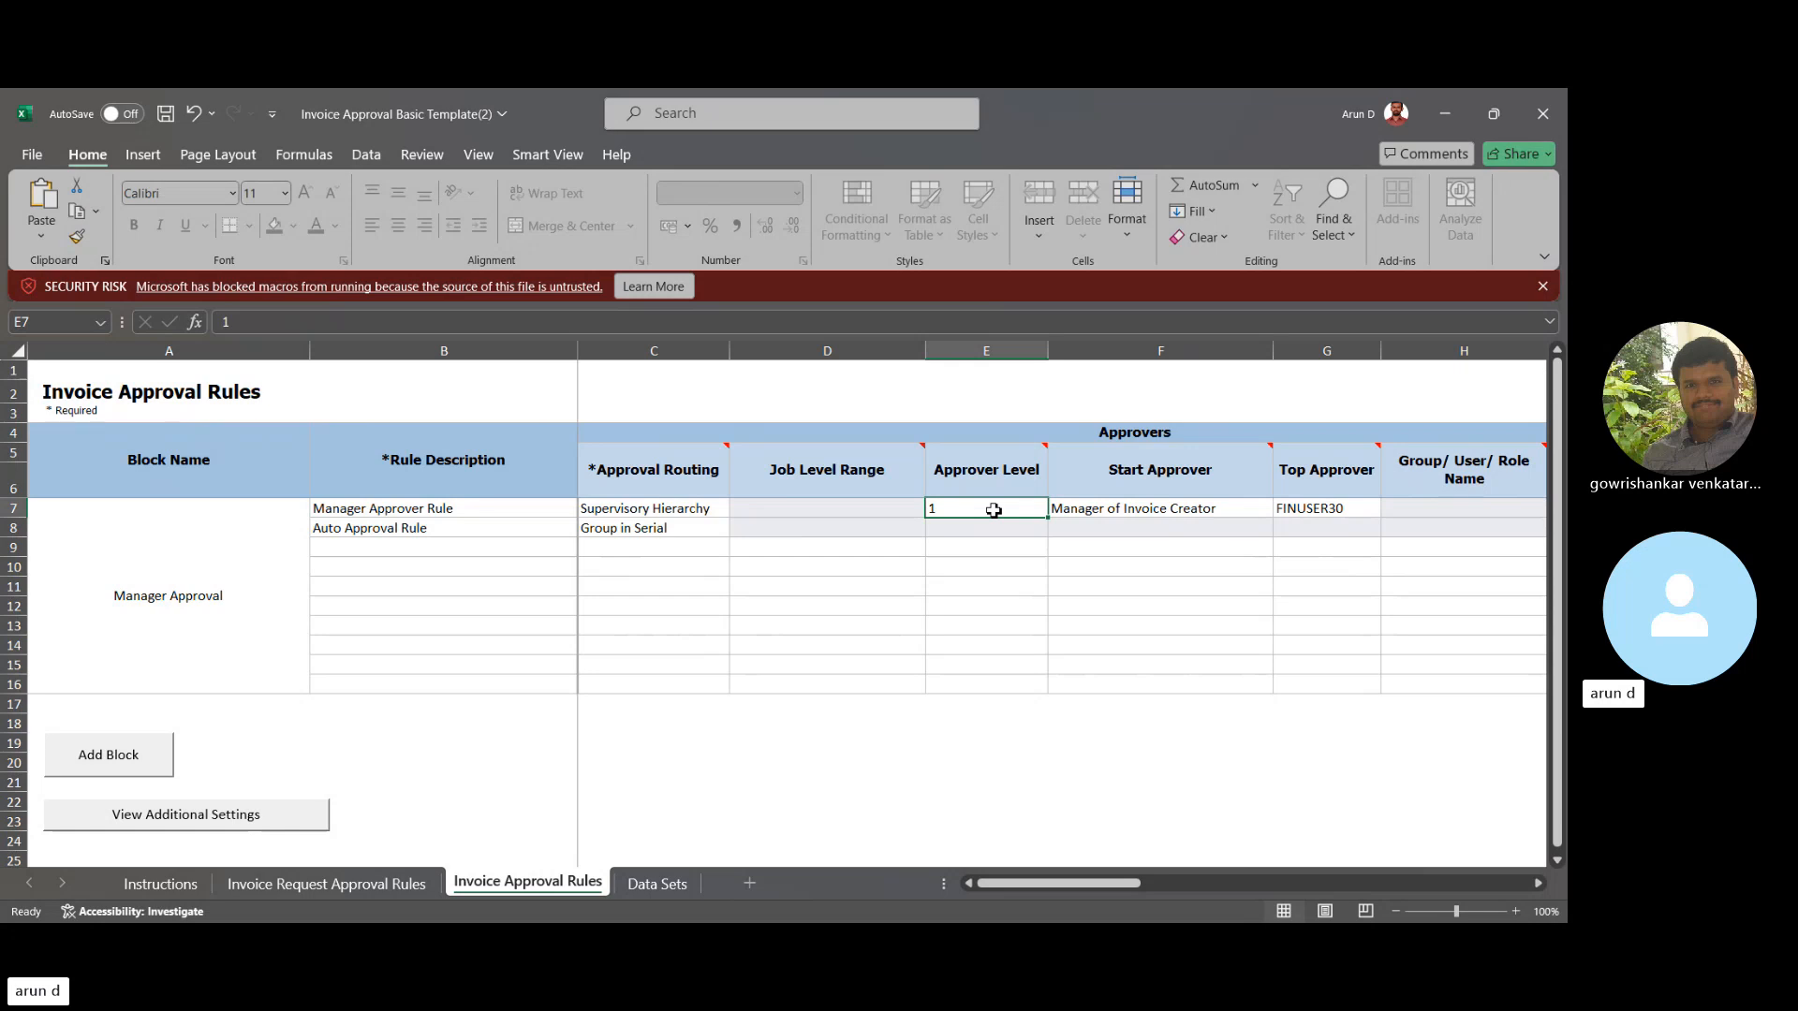
pyautogui.press('Left')
pyautogui.press('Right')
pyautogui.press('Left')
pyautogui.press('Right')
pyautogui.press('Right')
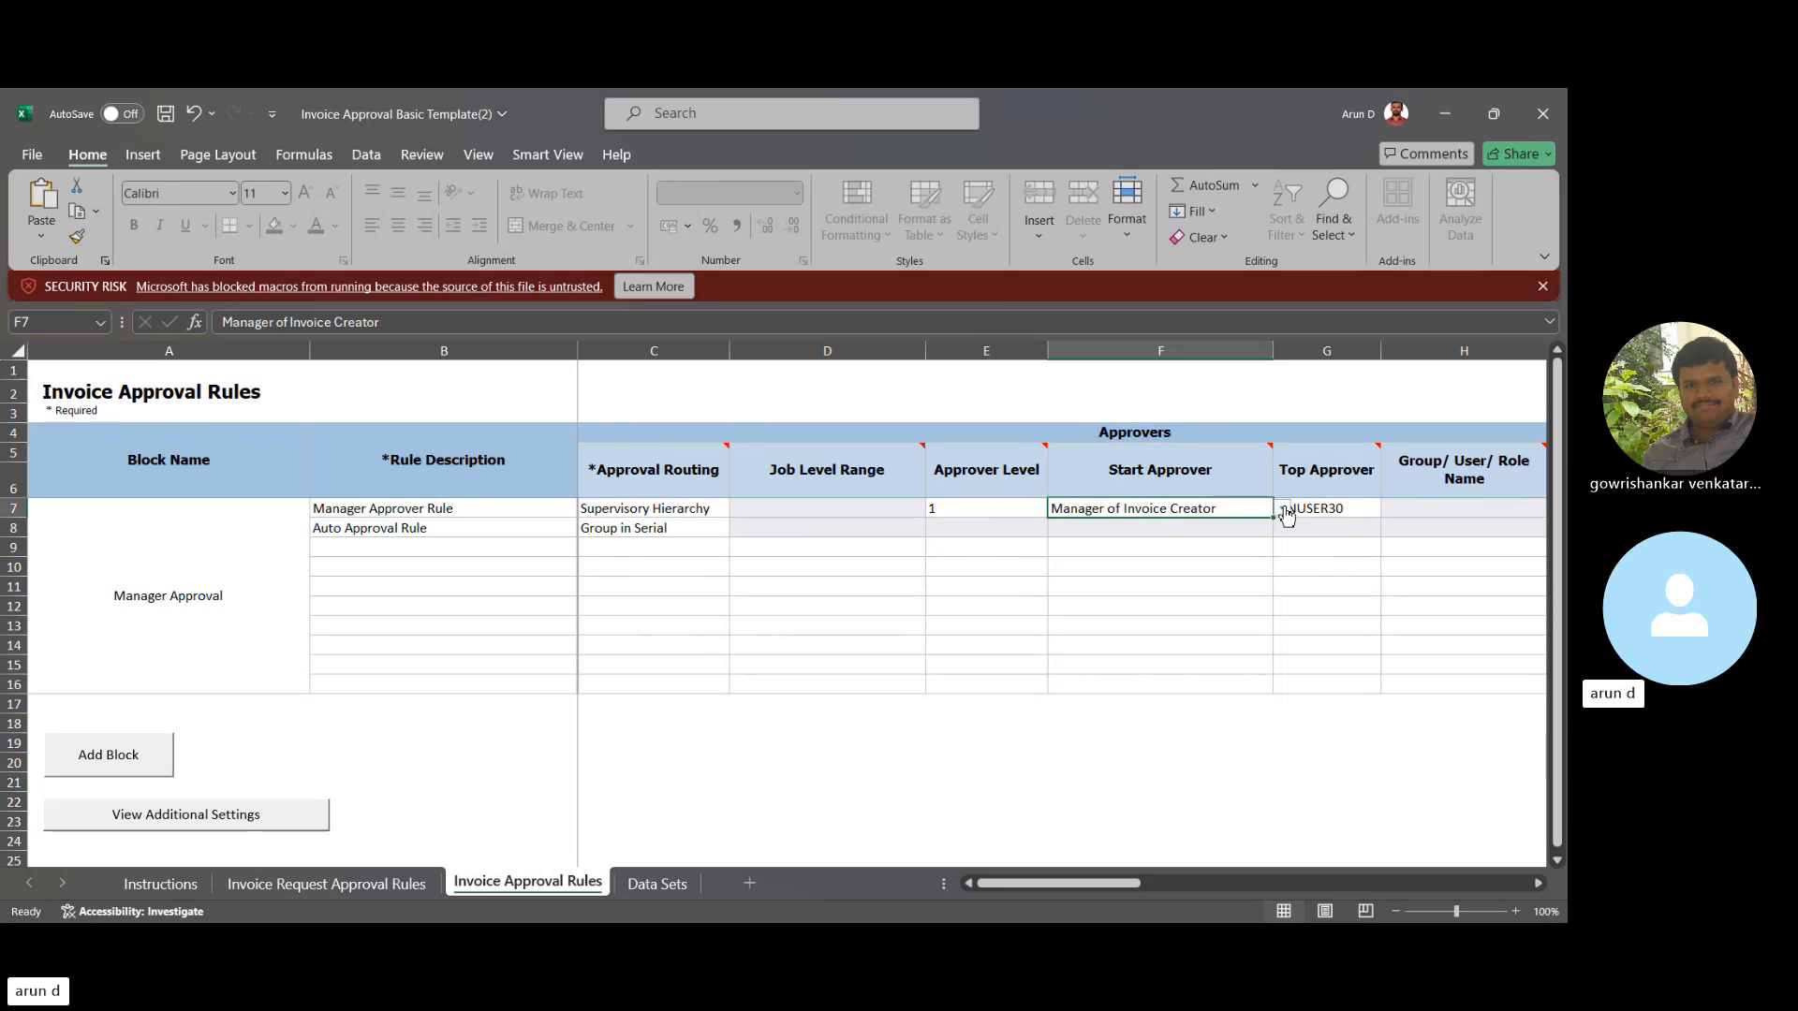
pyautogui.click(1348, 514)
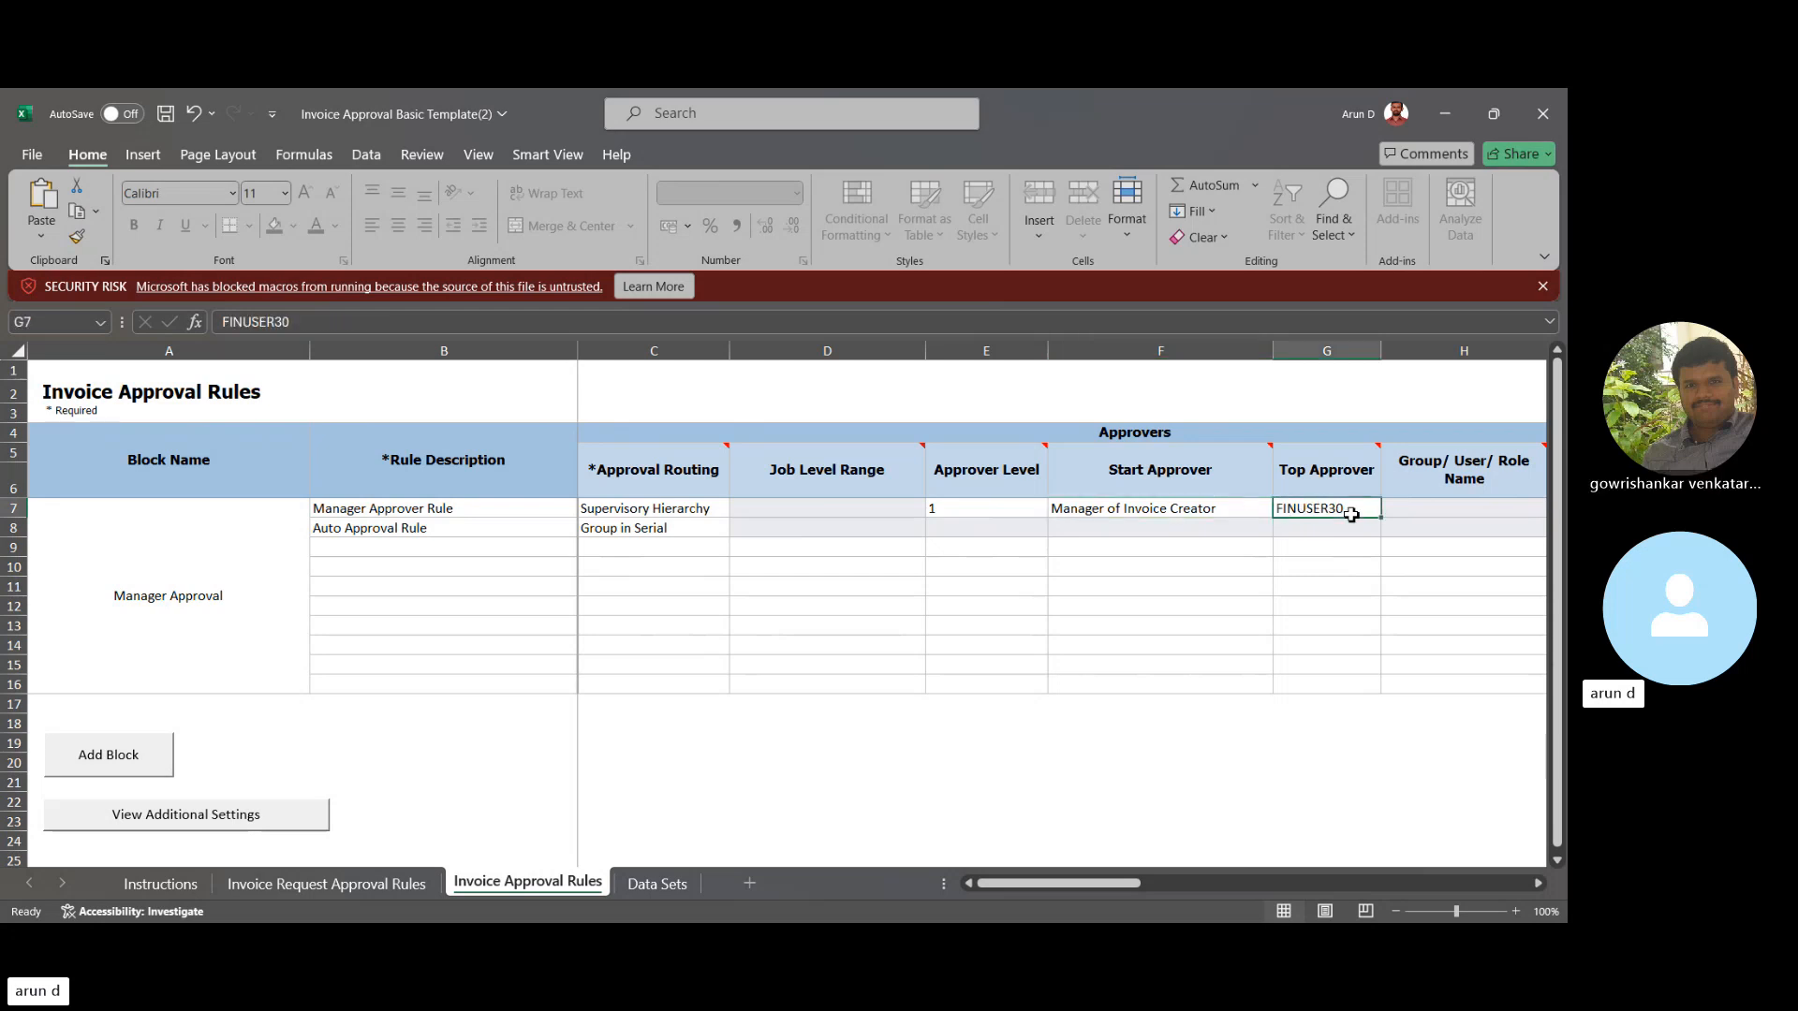
pyautogui.hscroll(1, 1351, 514)
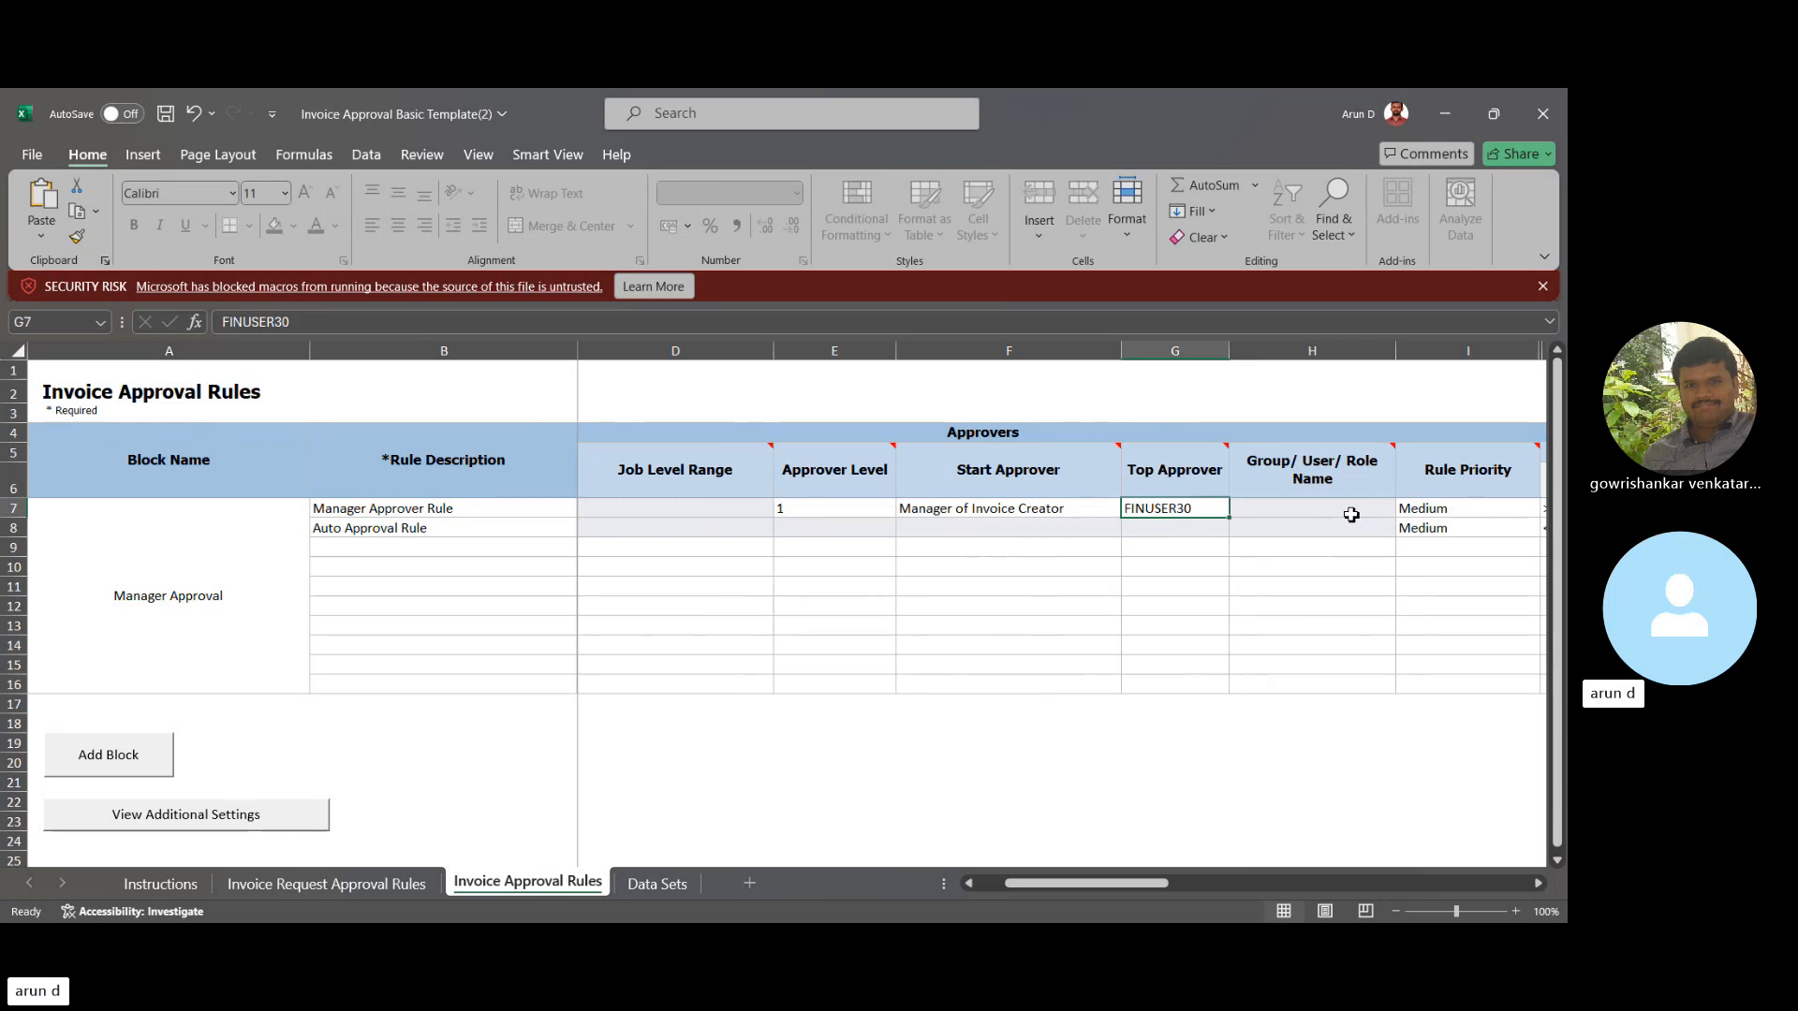
pyautogui.press('Right')
pyautogui.press('Right')
pyautogui.press('Right')
pyautogui.press('Right')
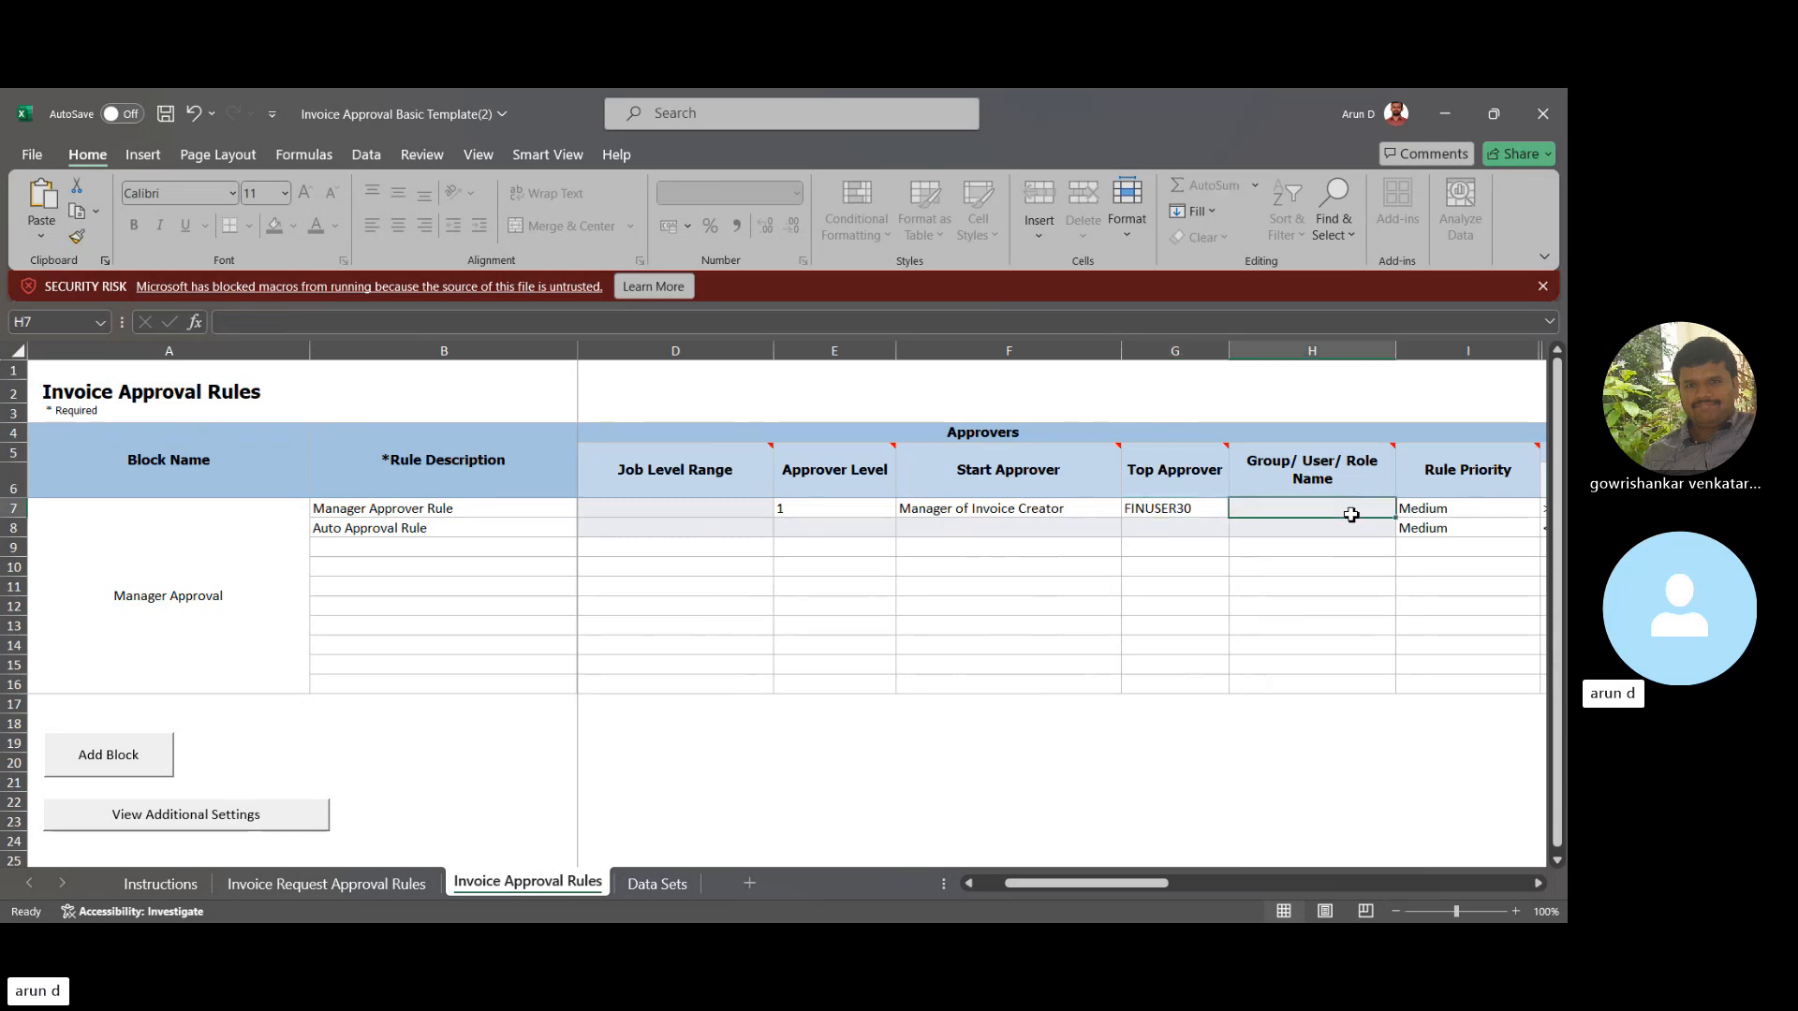
pyautogui.press('Left')
pyautogui.press('Left')
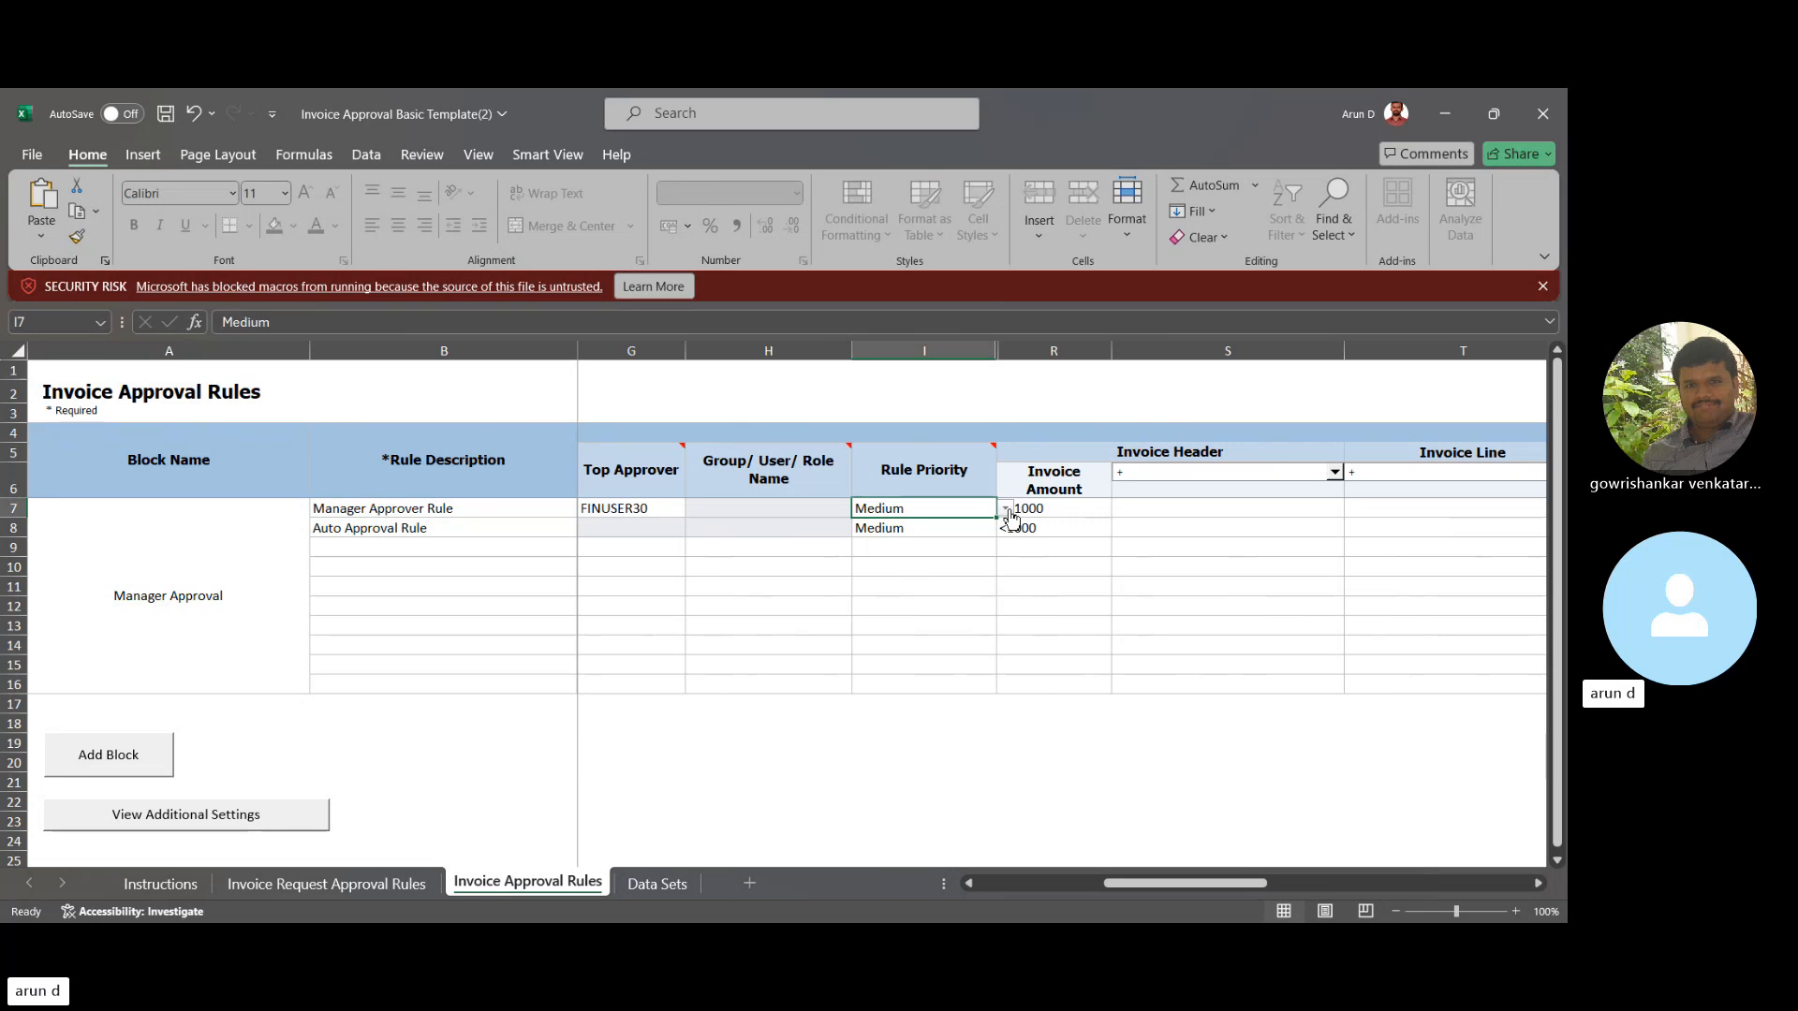
pyautogui.click(1084, 510)
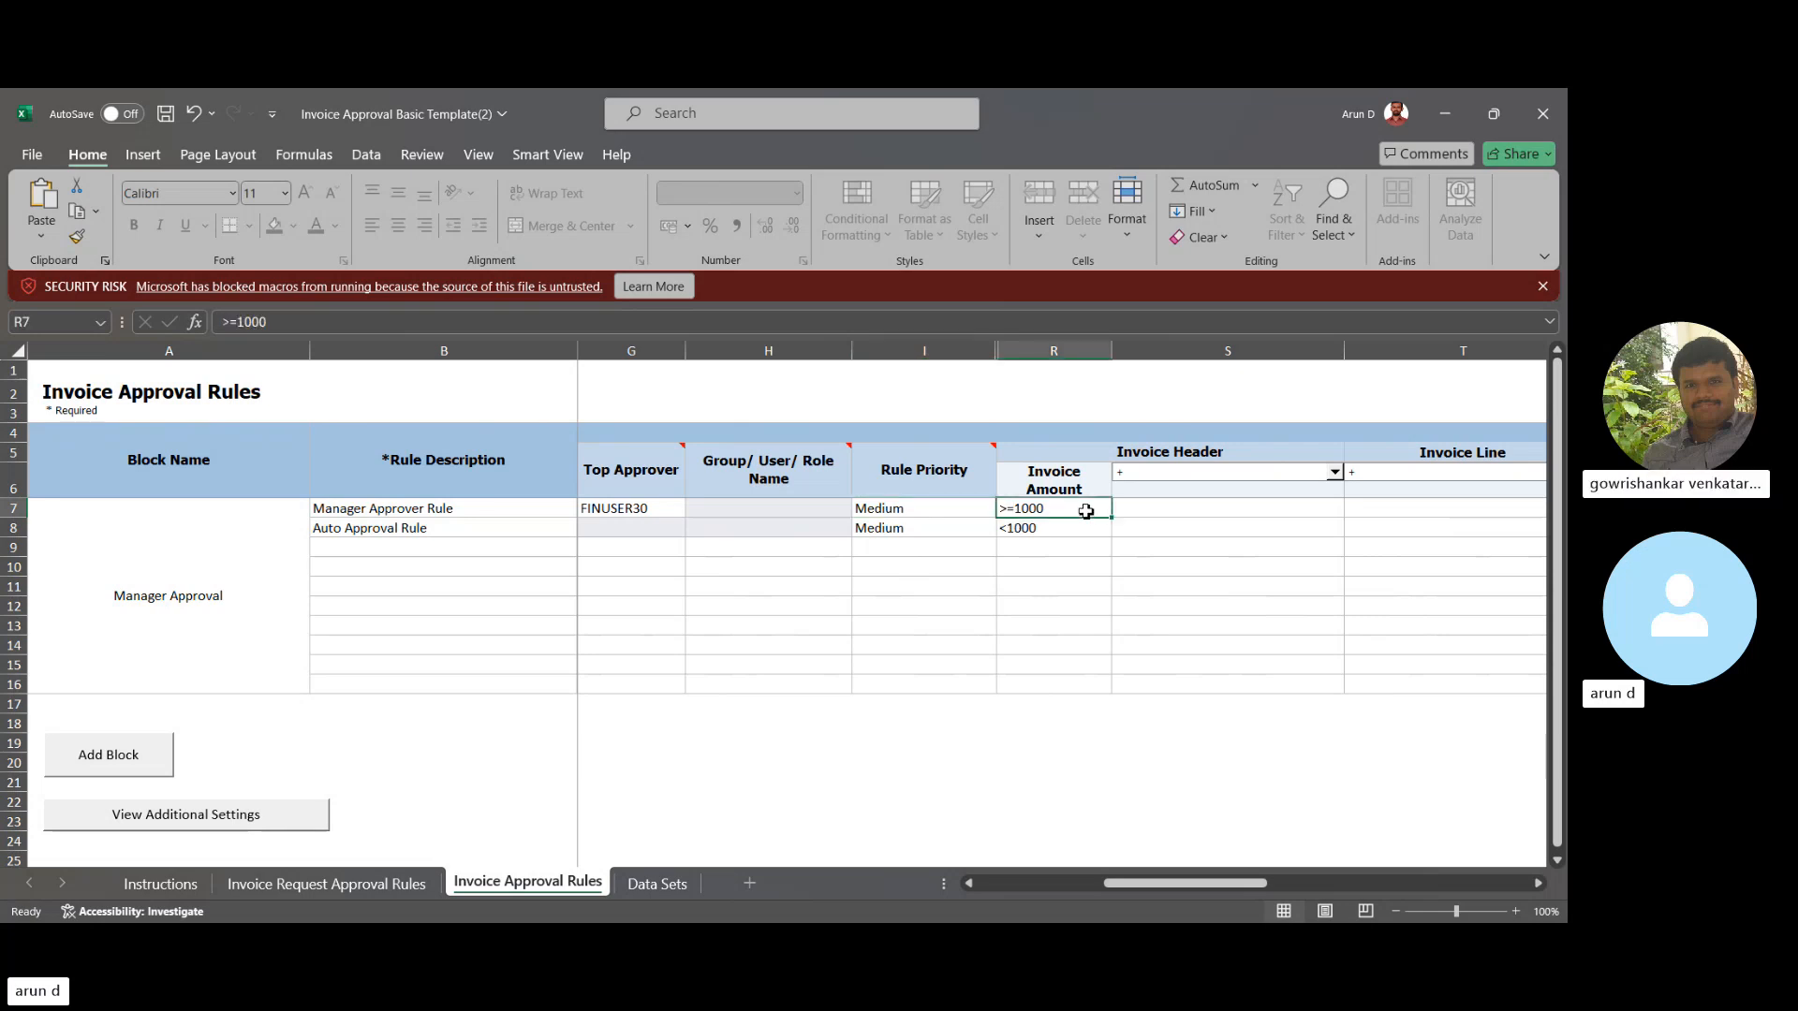
pyautogui.press('Right')
pyautogui.hscroll(3, 1085, 510)
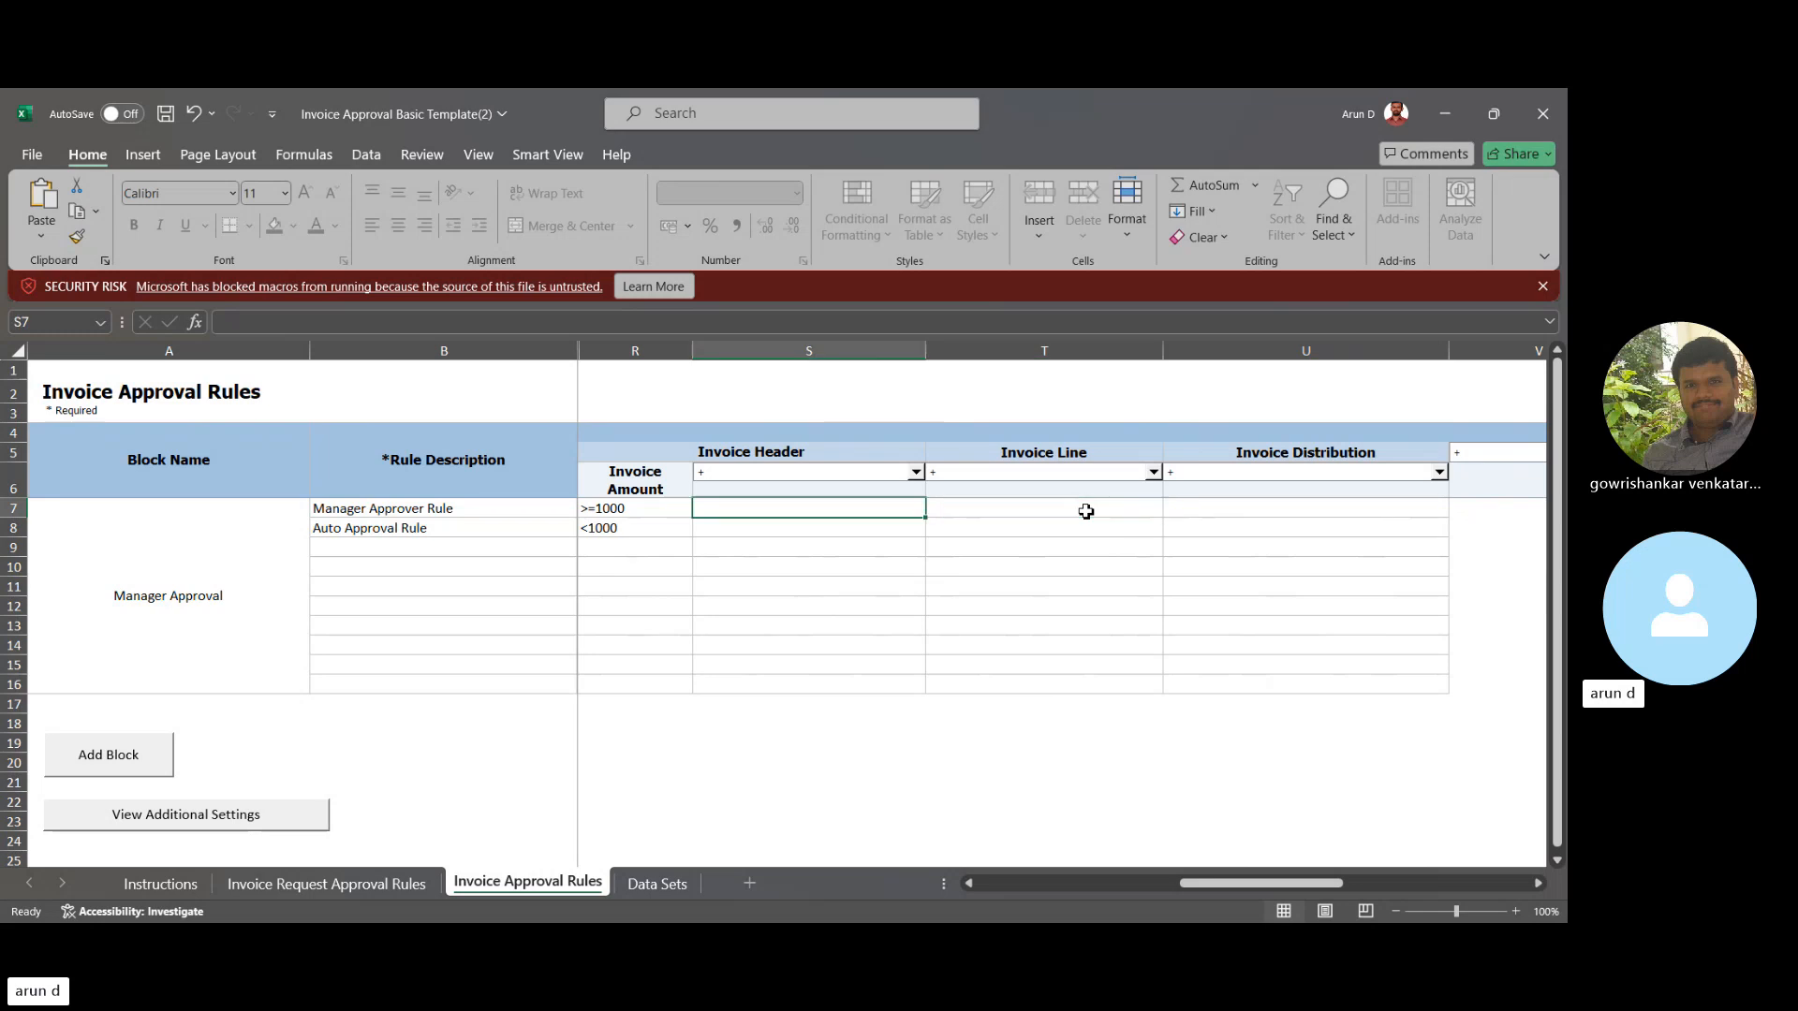
pyautogui.press('Left')
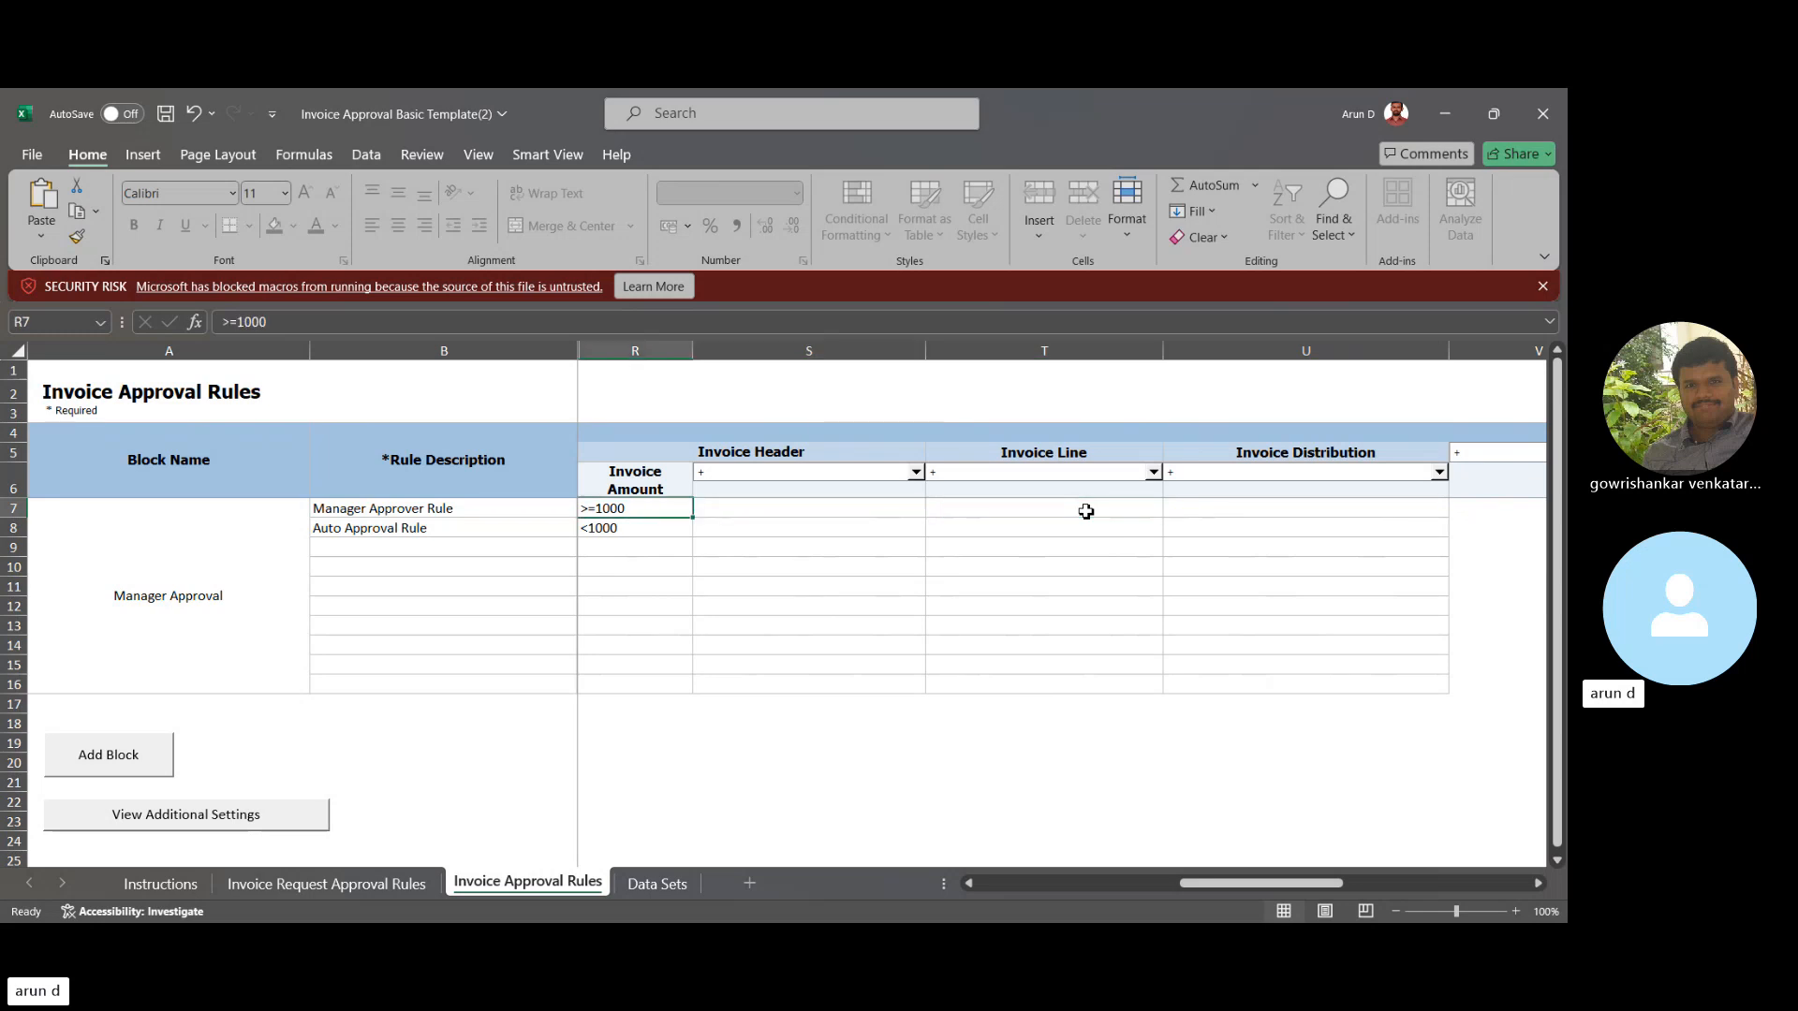
pyautogui.hscroll(-1, 1085, 510)
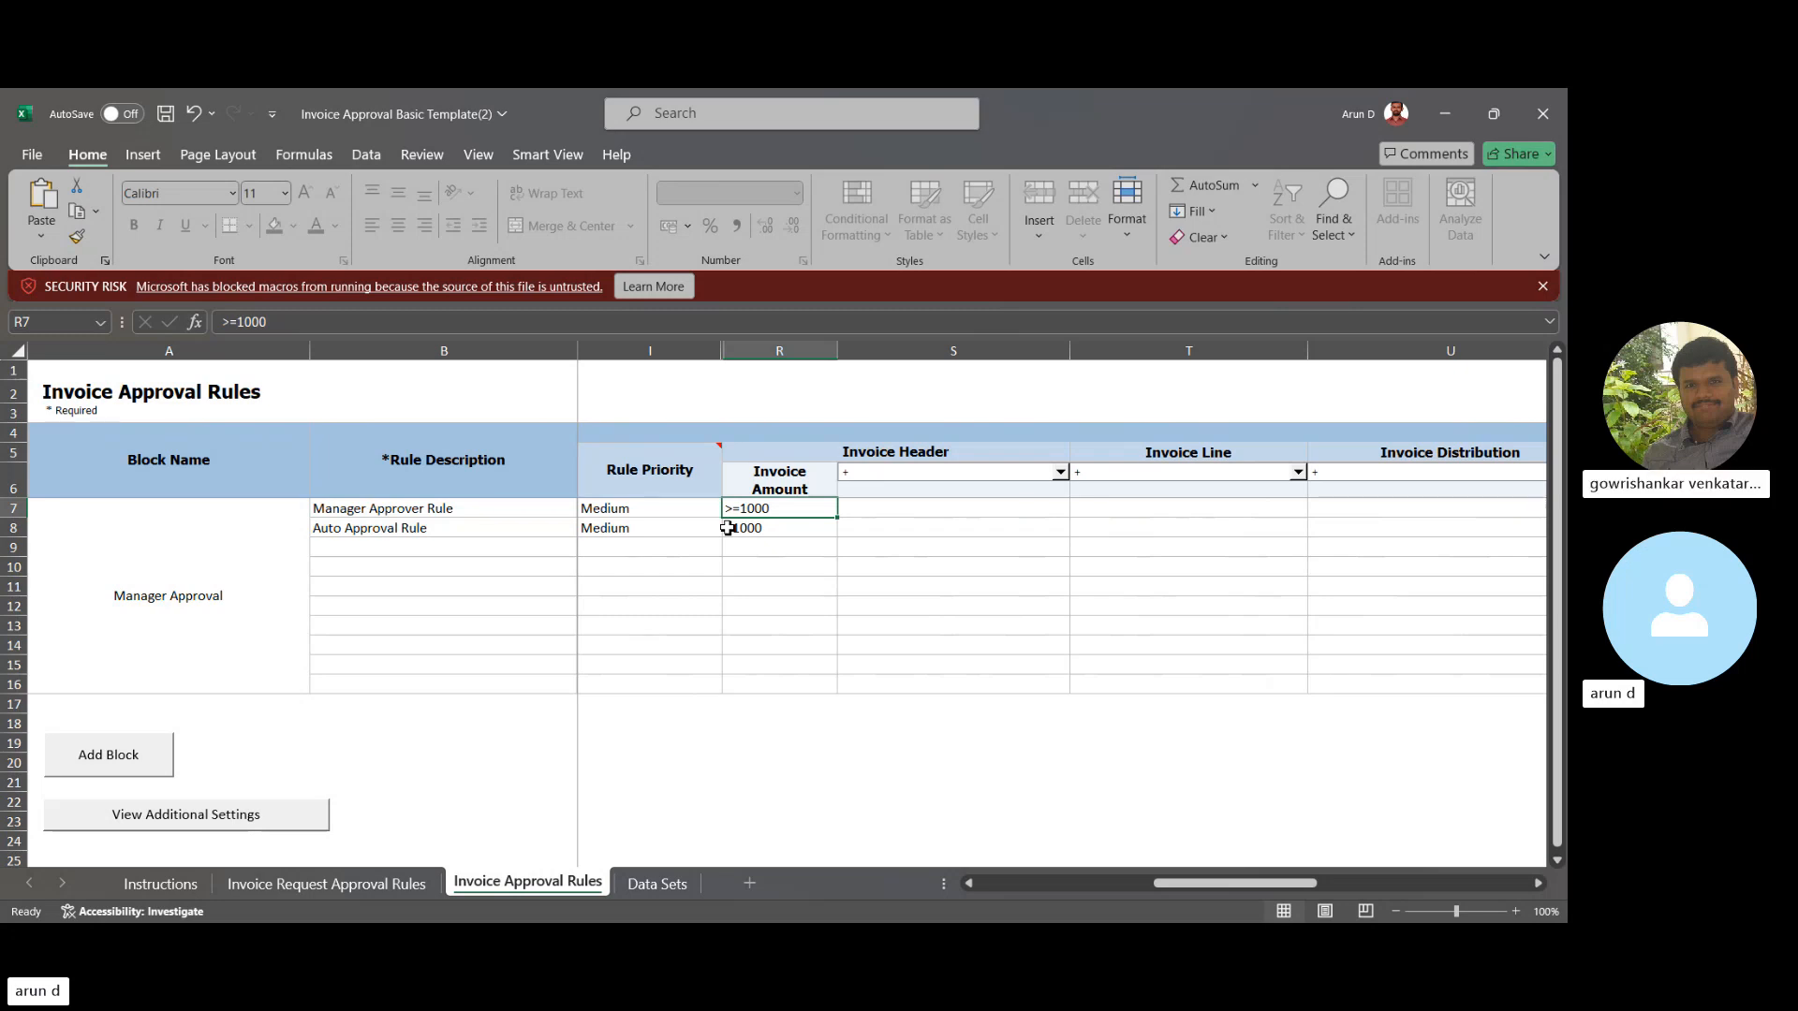
pyautogui.press('Tab')
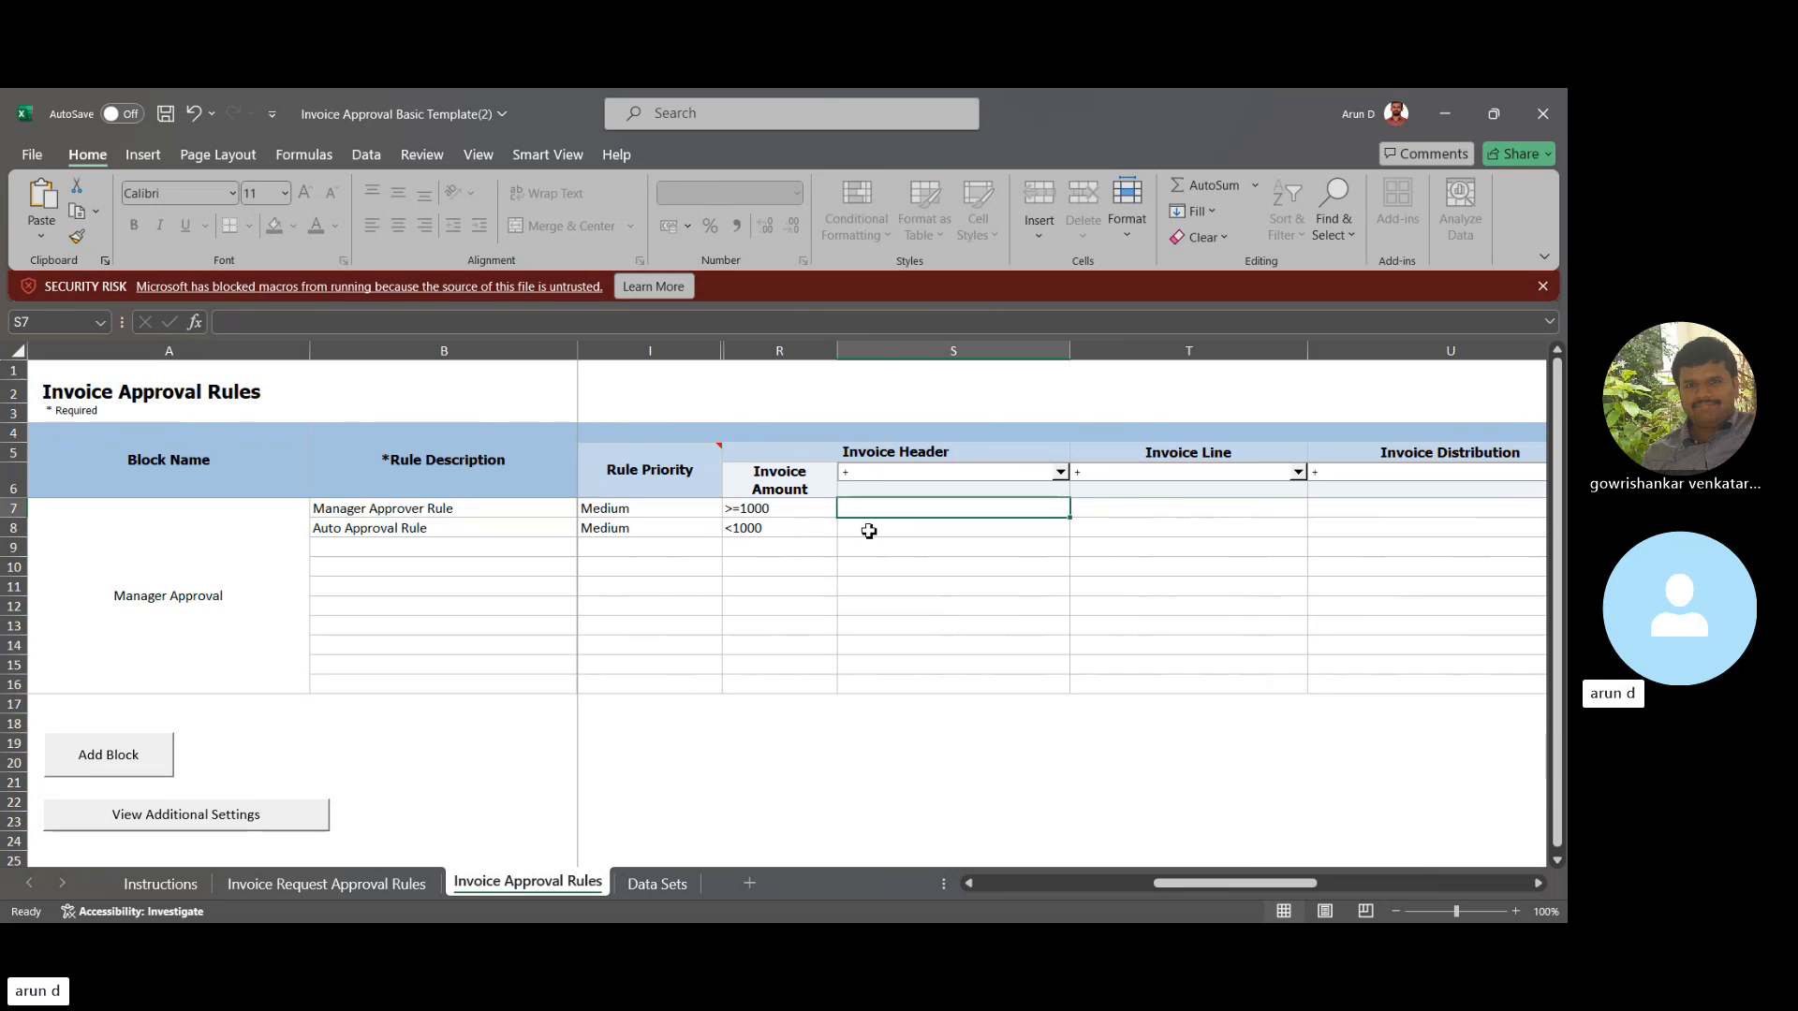
# - Choose Invoice Amount as the S6 Invoice Header field and dismiss the macro error
pyautogui.click(746, 512)
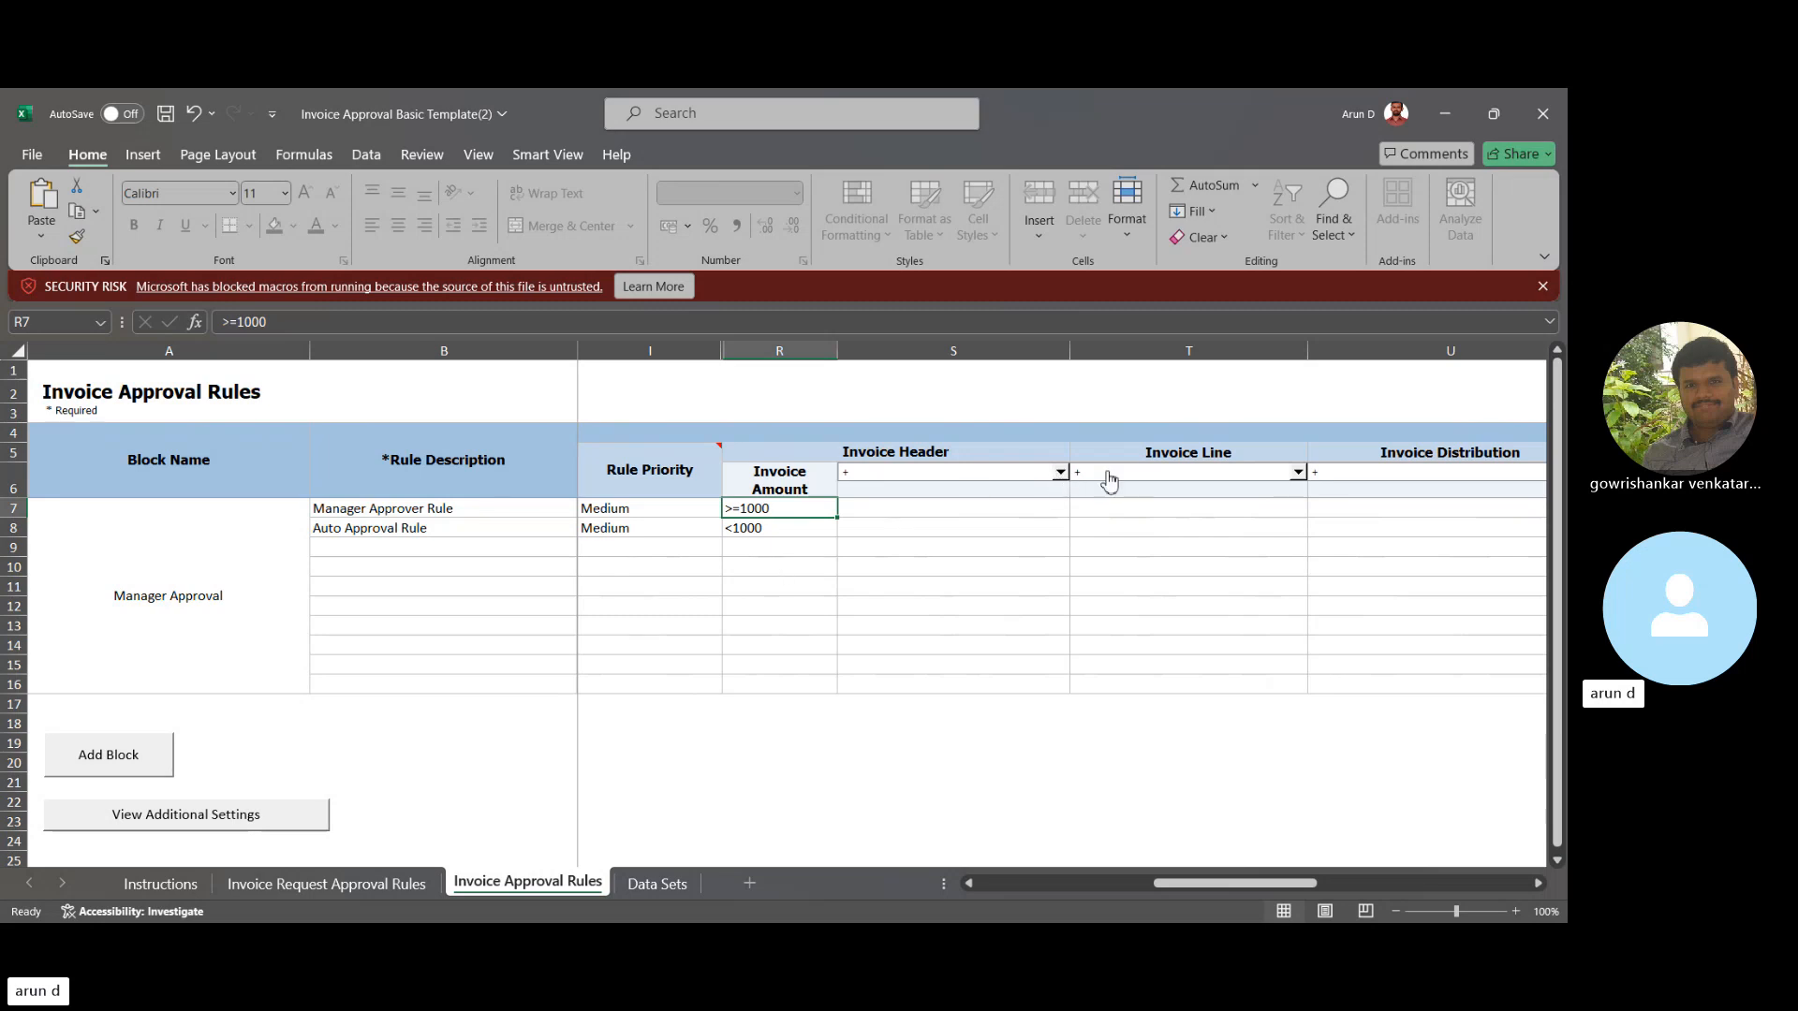
pyautogui.click(1009, 481)
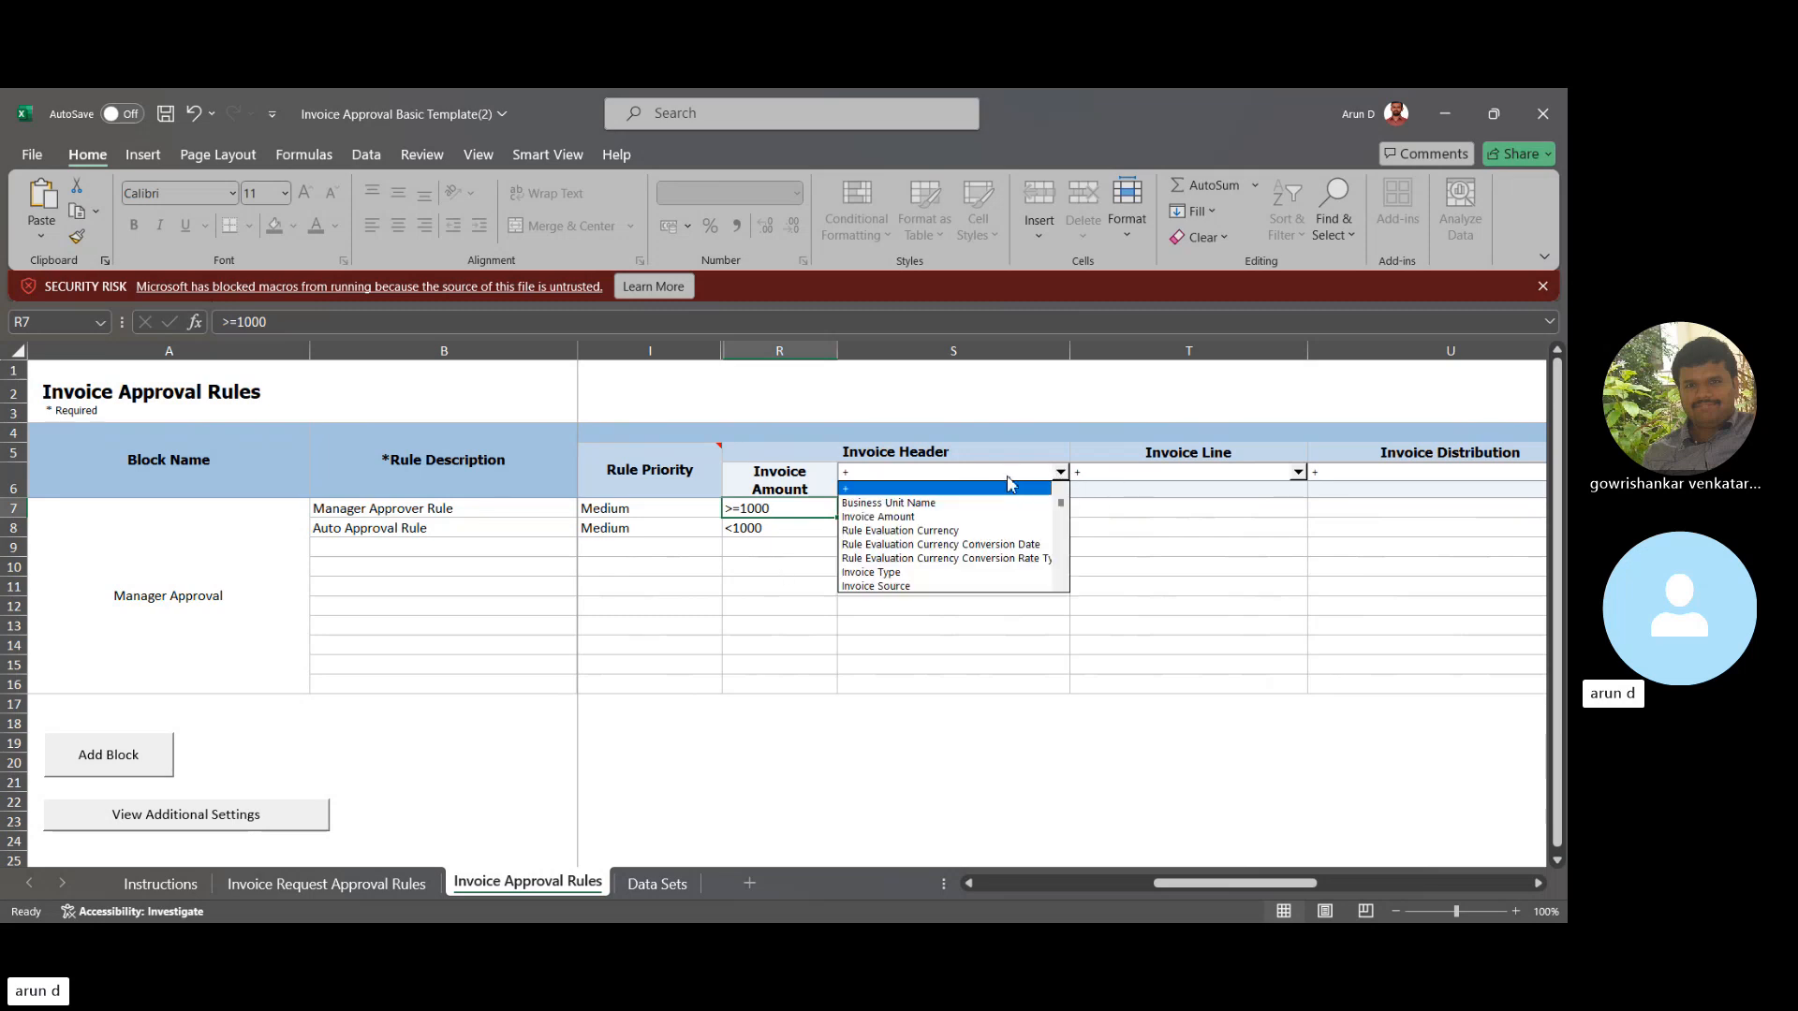
pyautogui.click(876, 517)
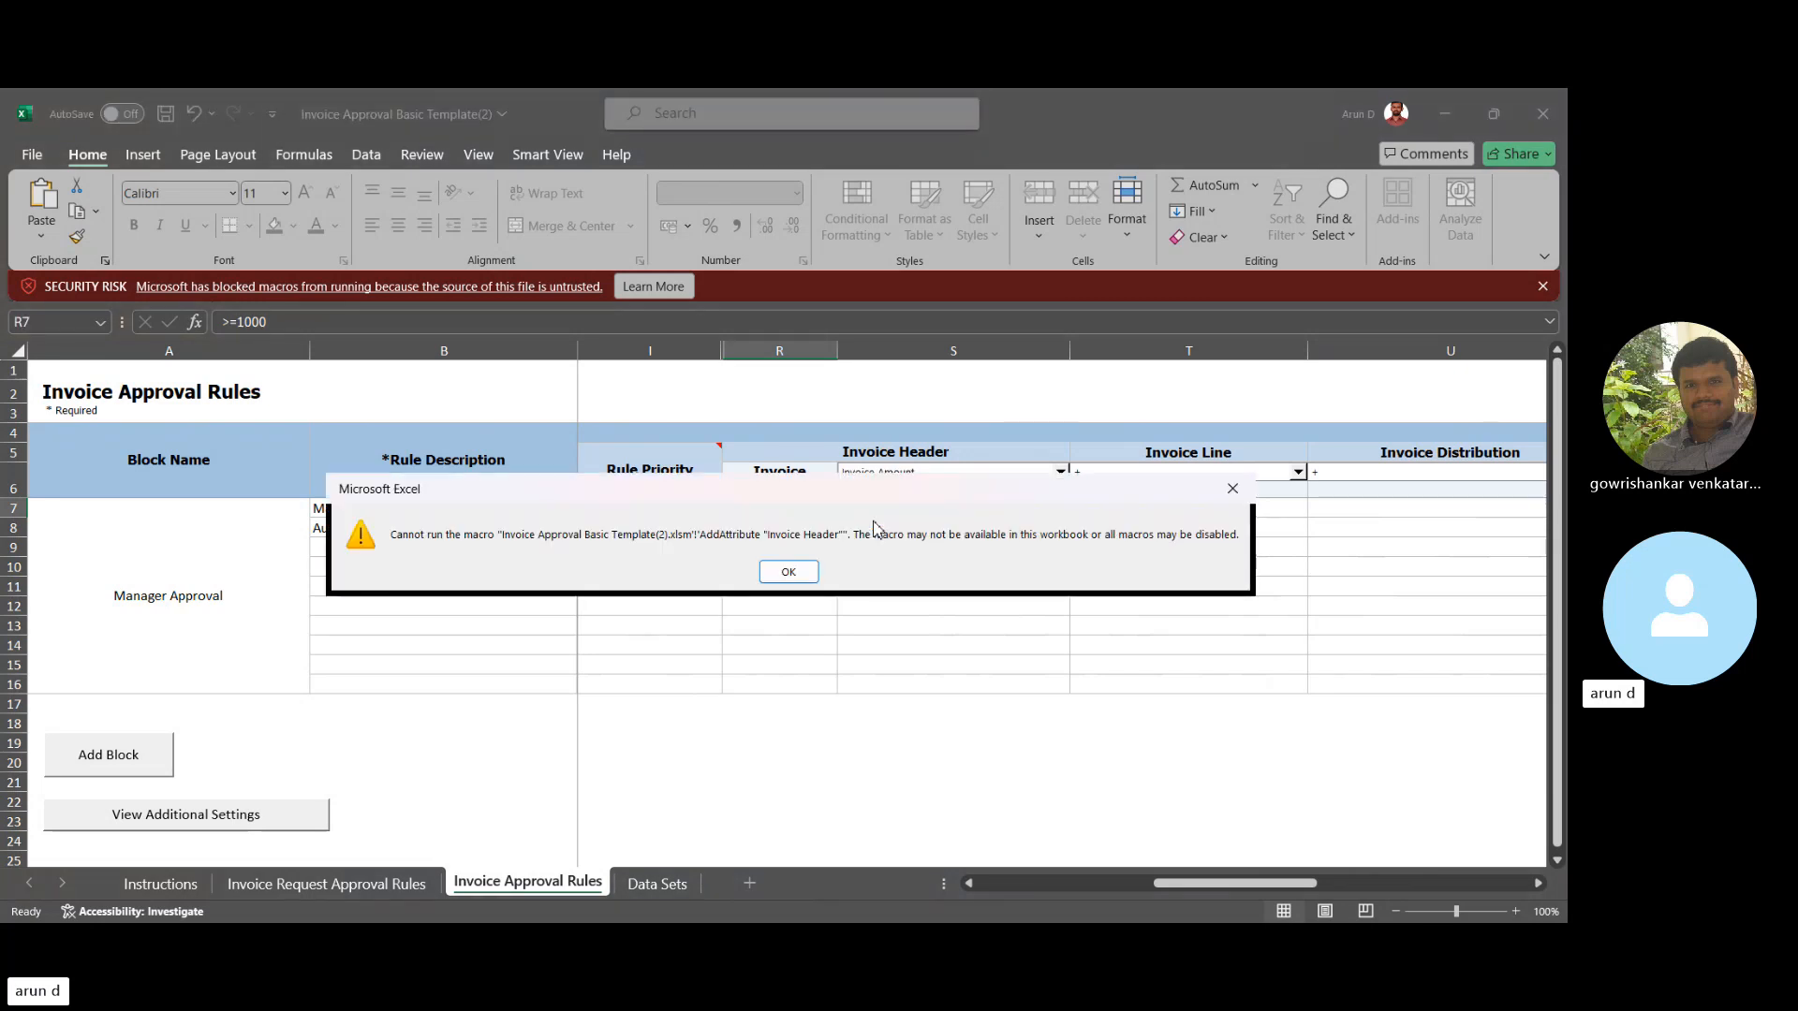
pyautogui.click(794, 573)
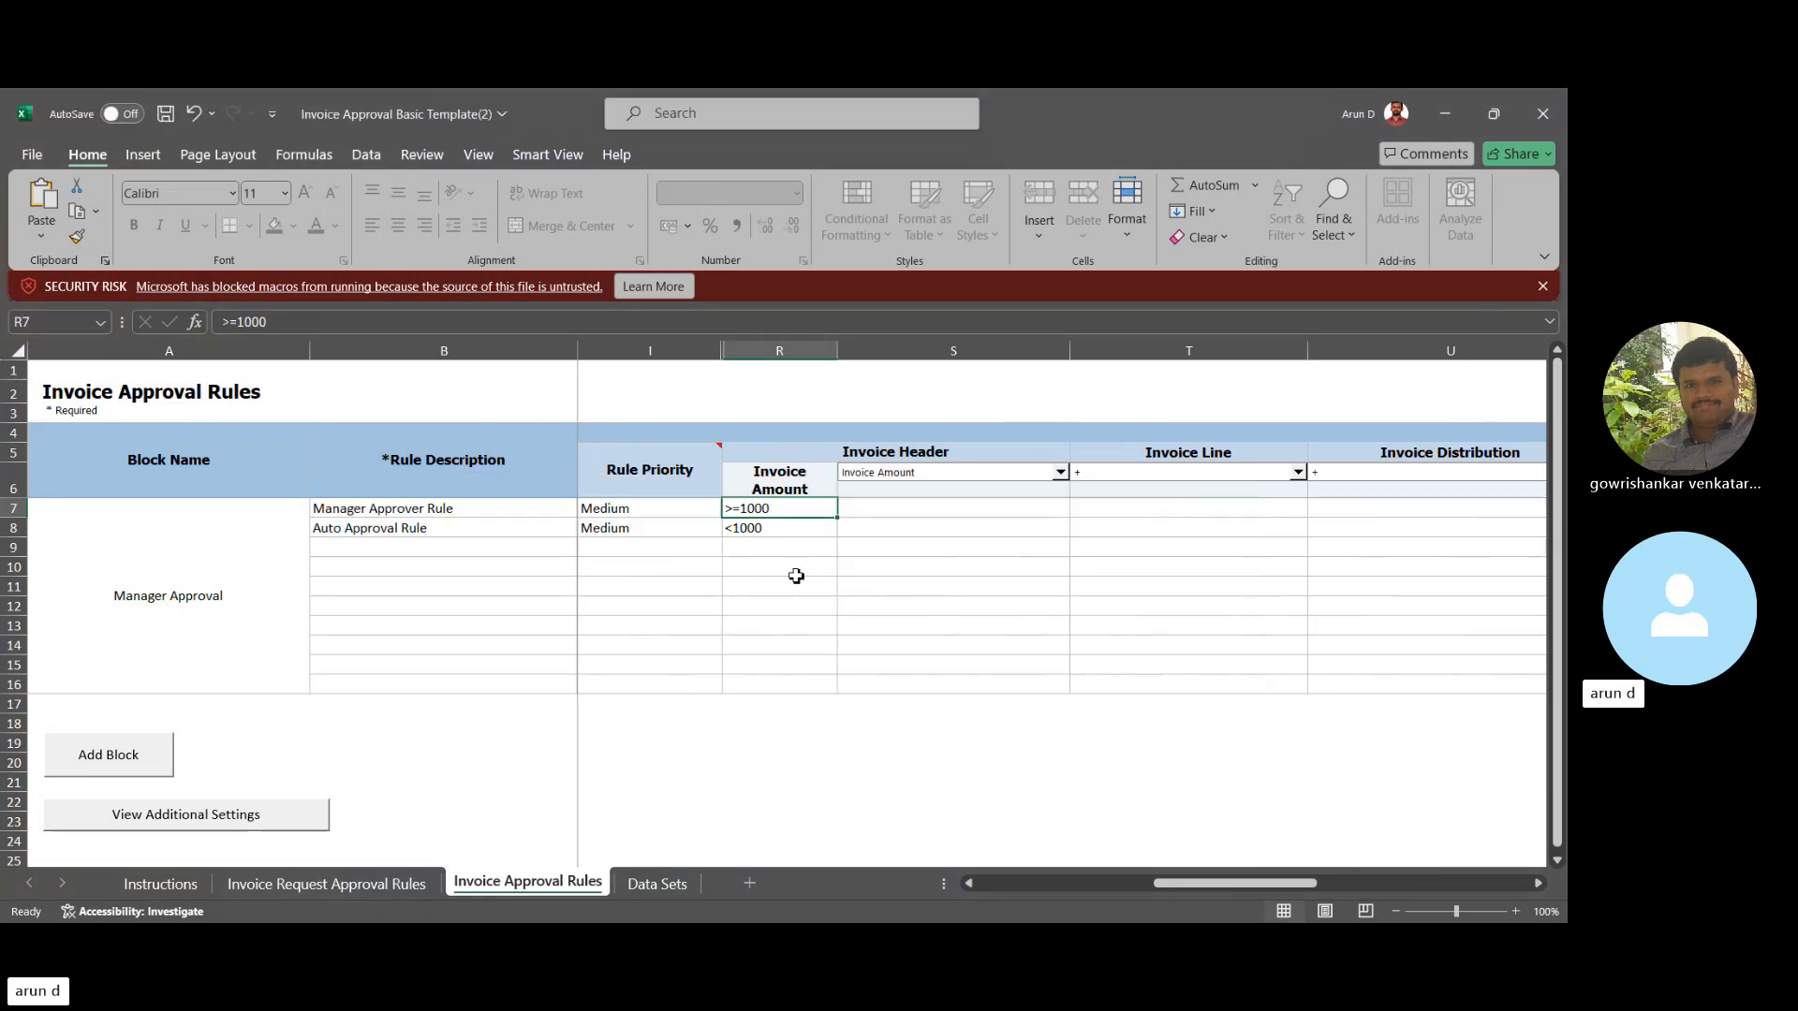
pyautogui.click(1018, 481)
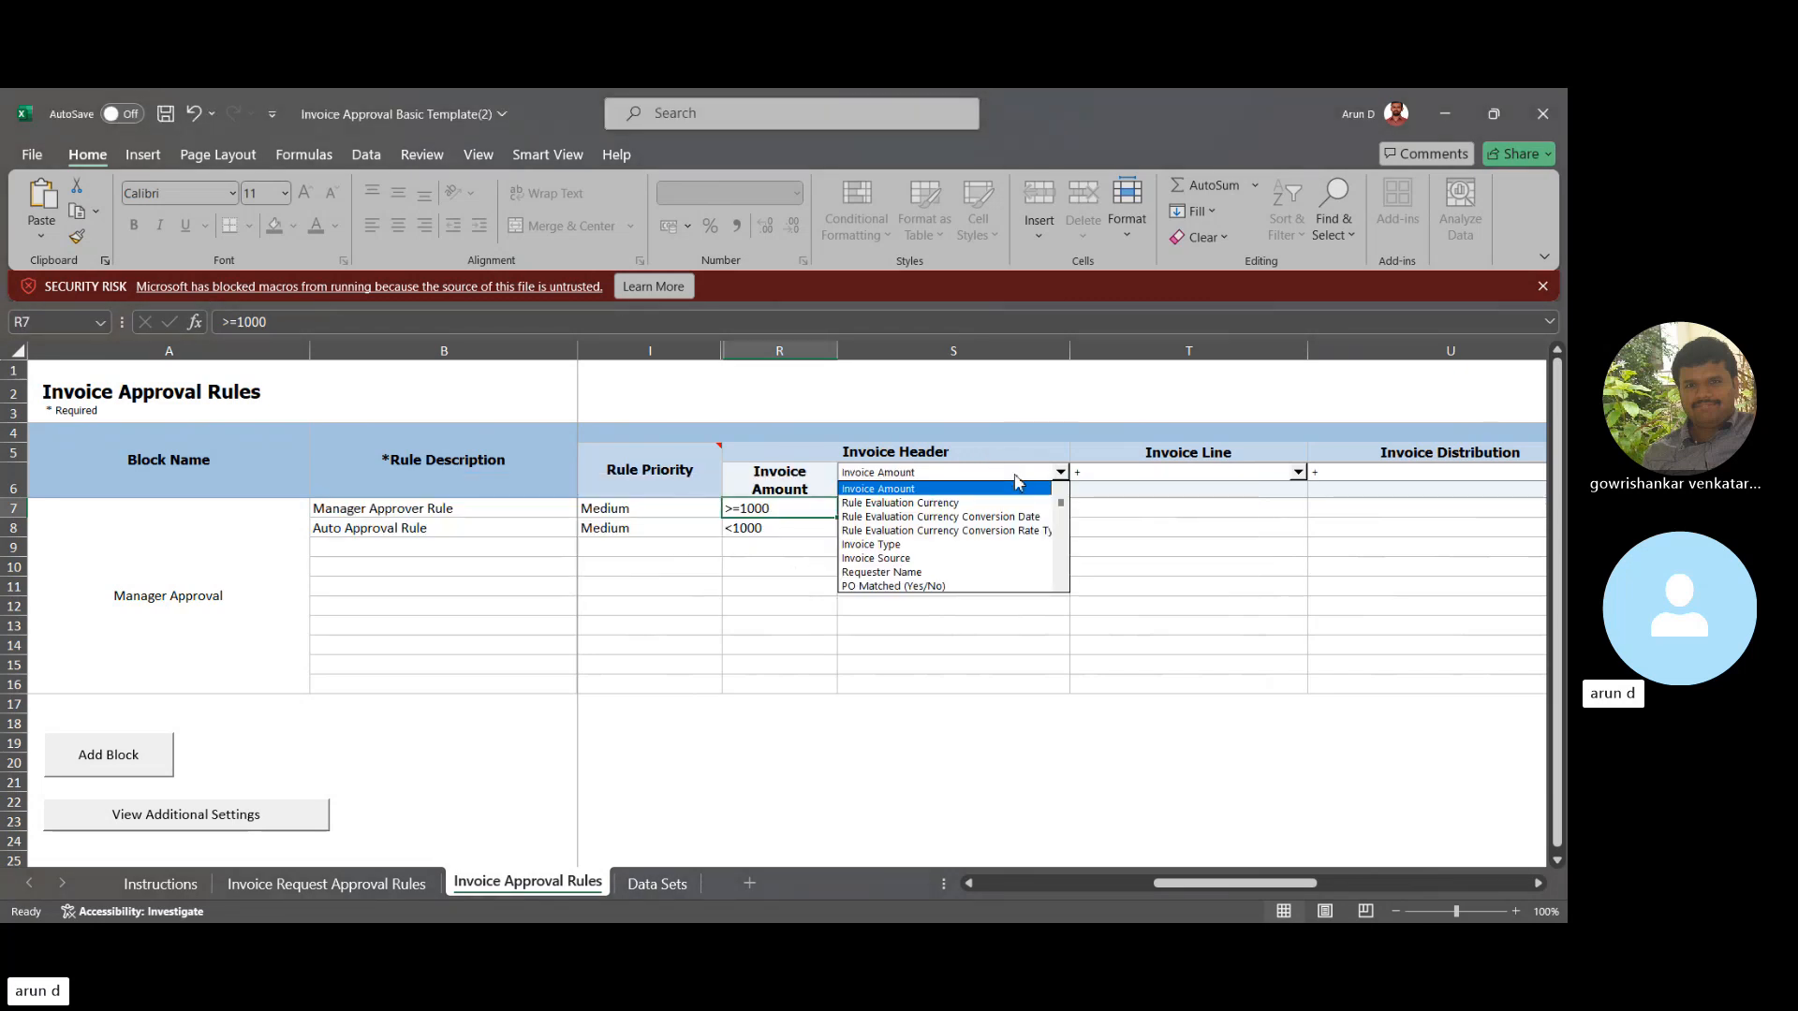
pyautogui.click(882, 489)
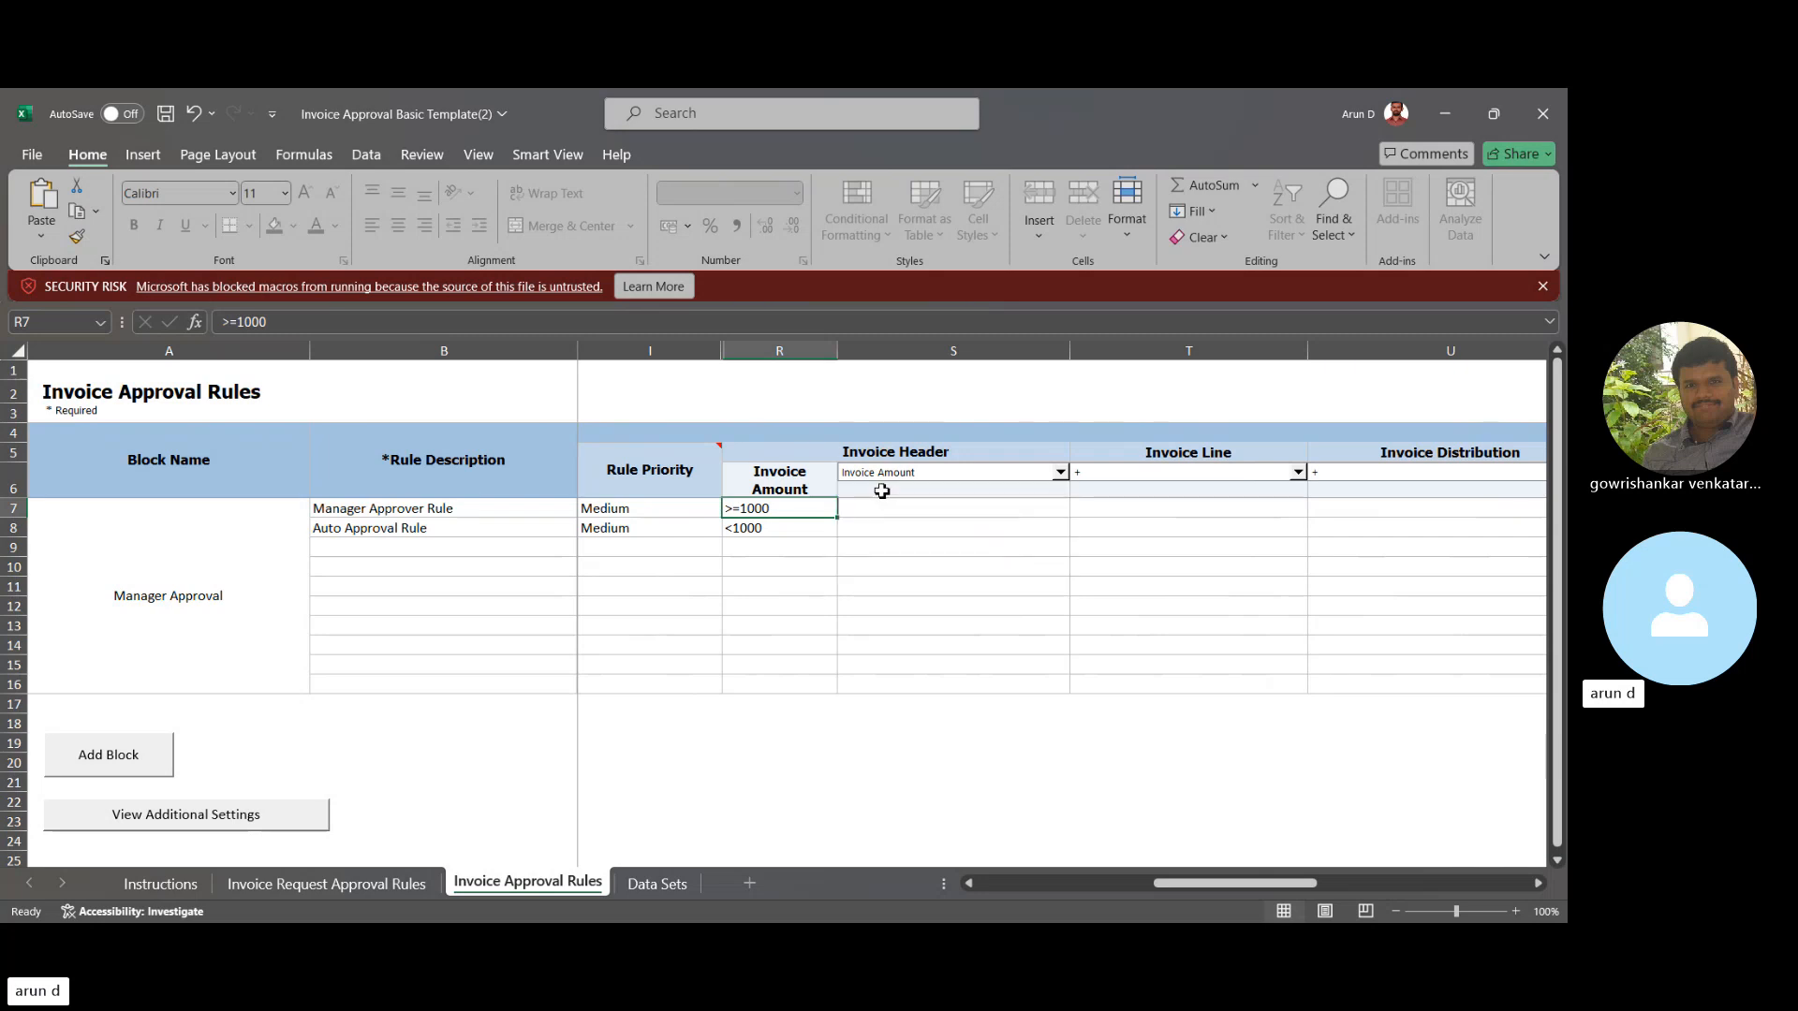
# - Change the Invoice Header field to Rule Evaluation Currency Conversion Date, dismissing the macro error
pyautogui.click(914, 506)
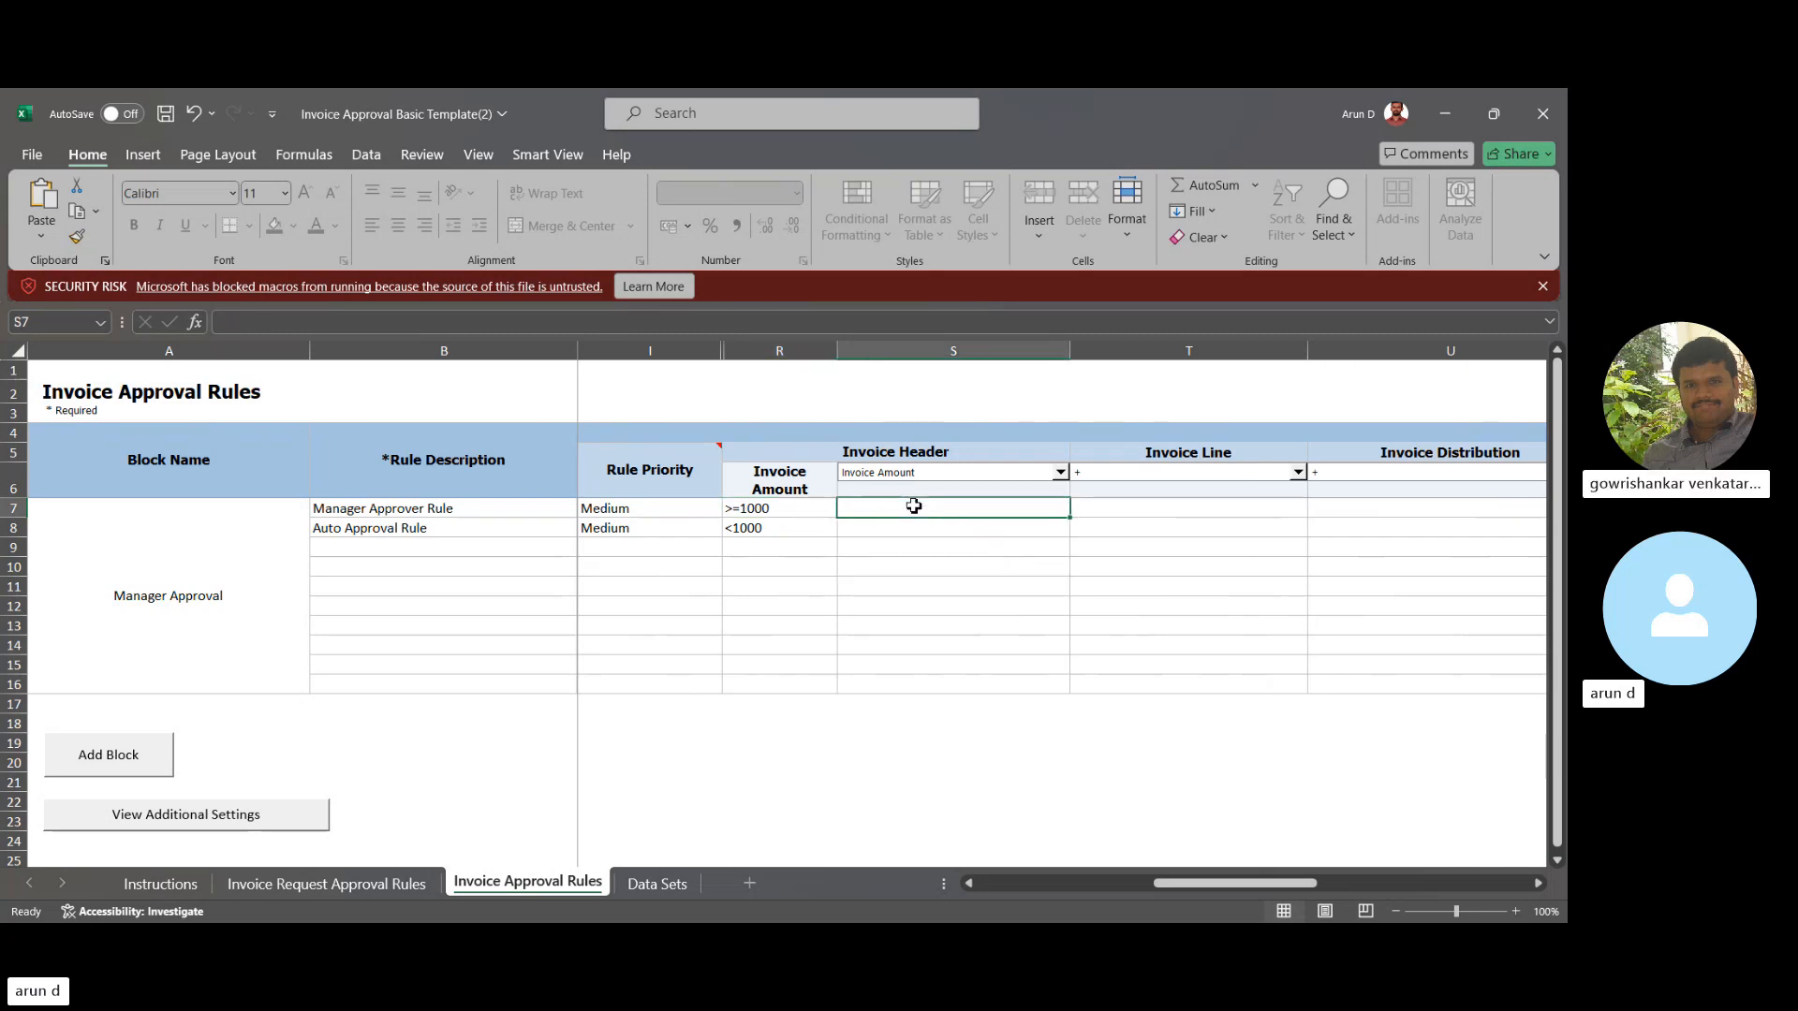
pyautogui.press('Left')
pyautogui.press('Left')
pyautogui.press('Right')
pyautogui.press('Right')
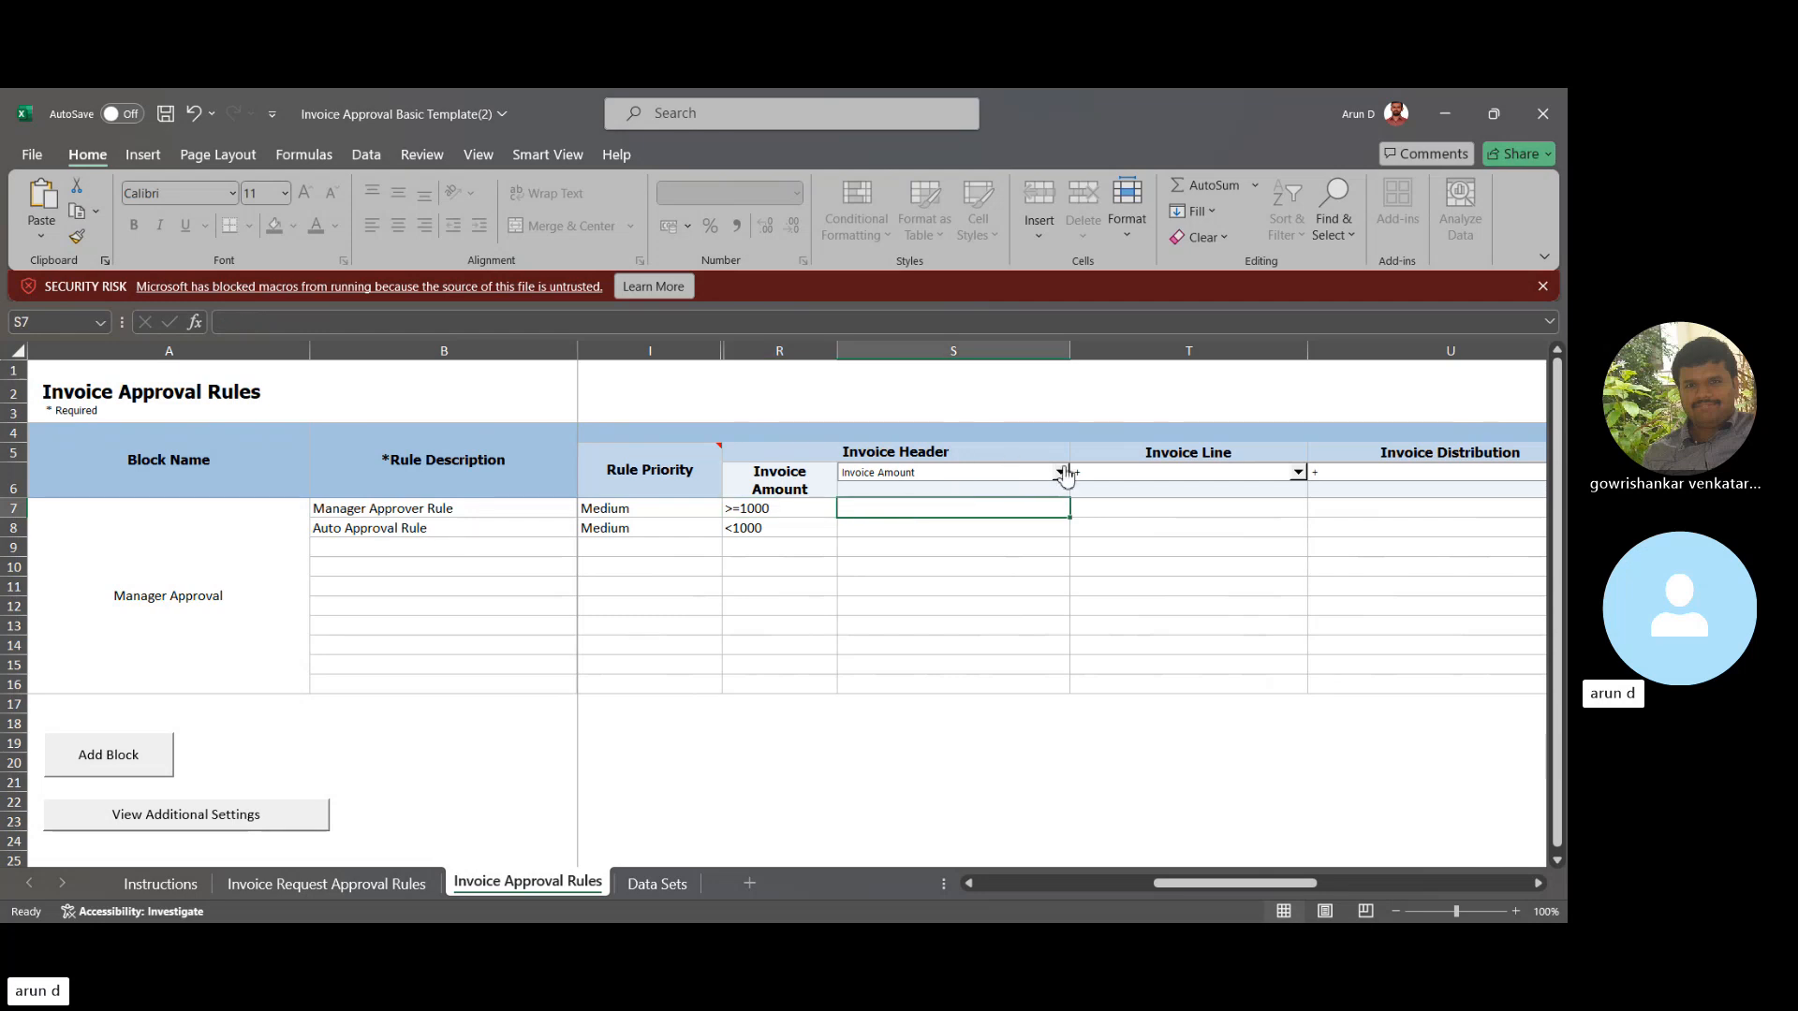
pyautogui.click(1061, 473)
pyautogui.click(1008, 516)
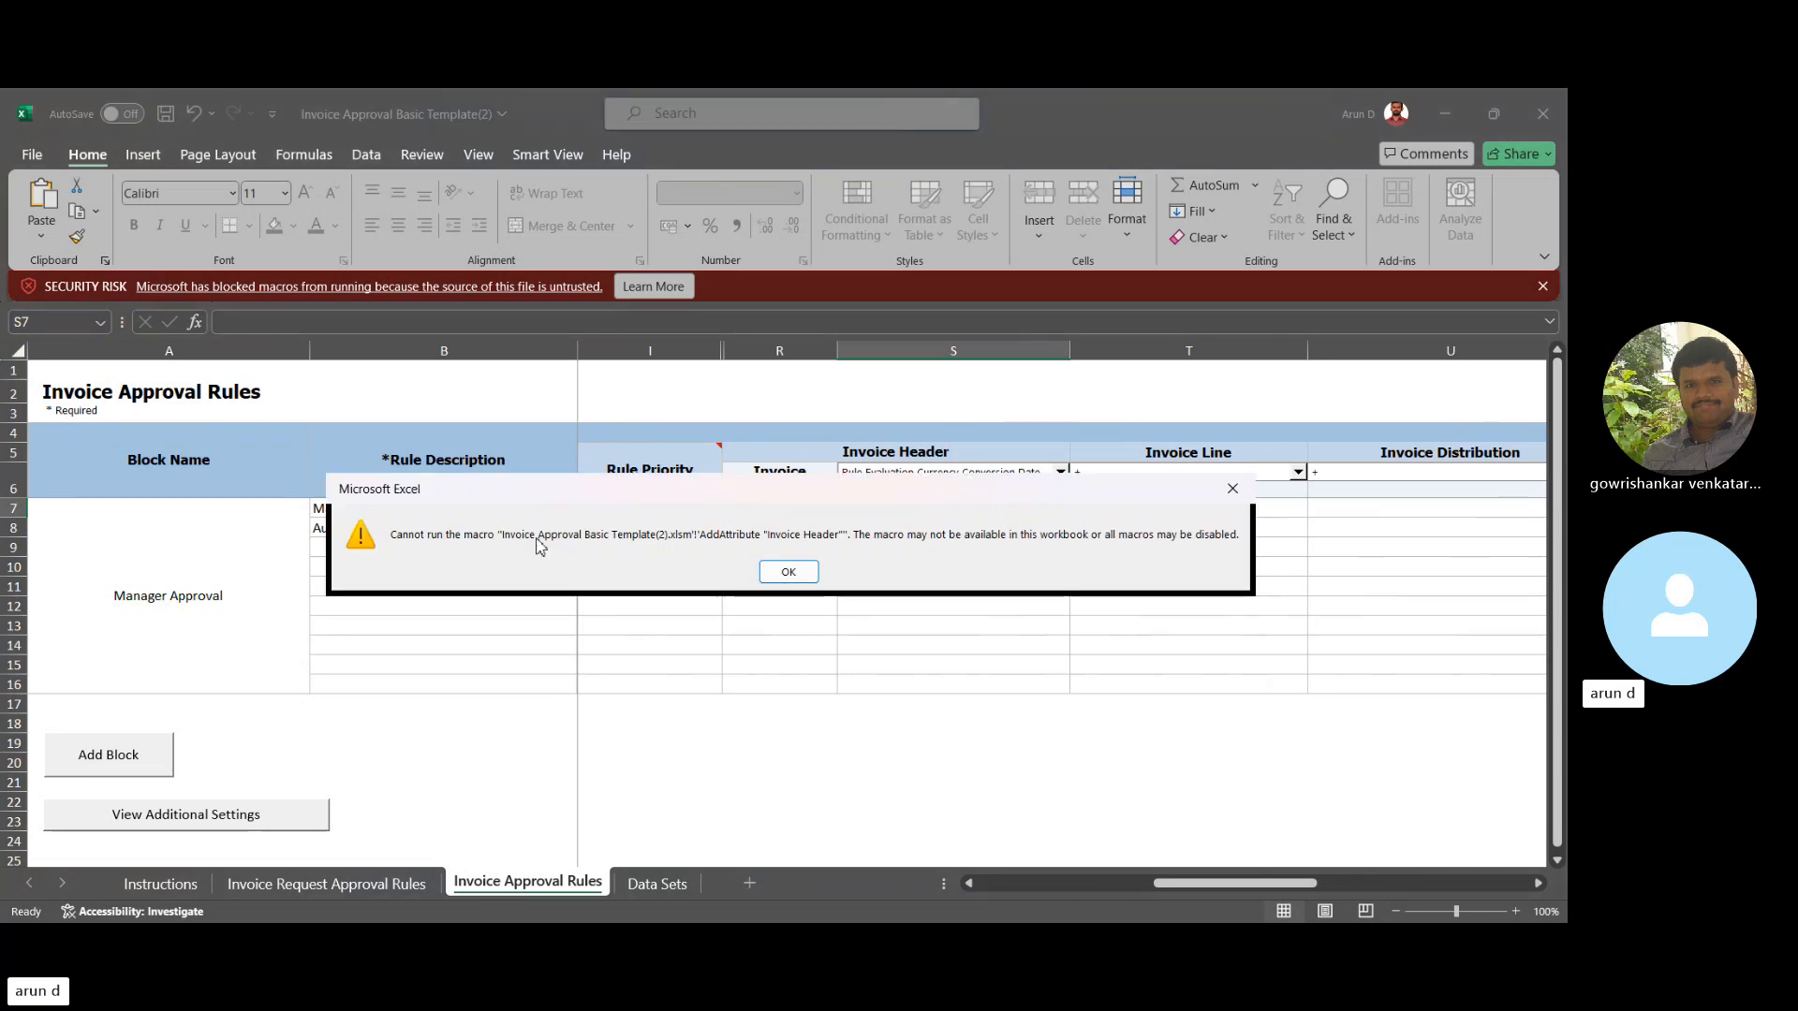
pyautogui.click(801, 571)
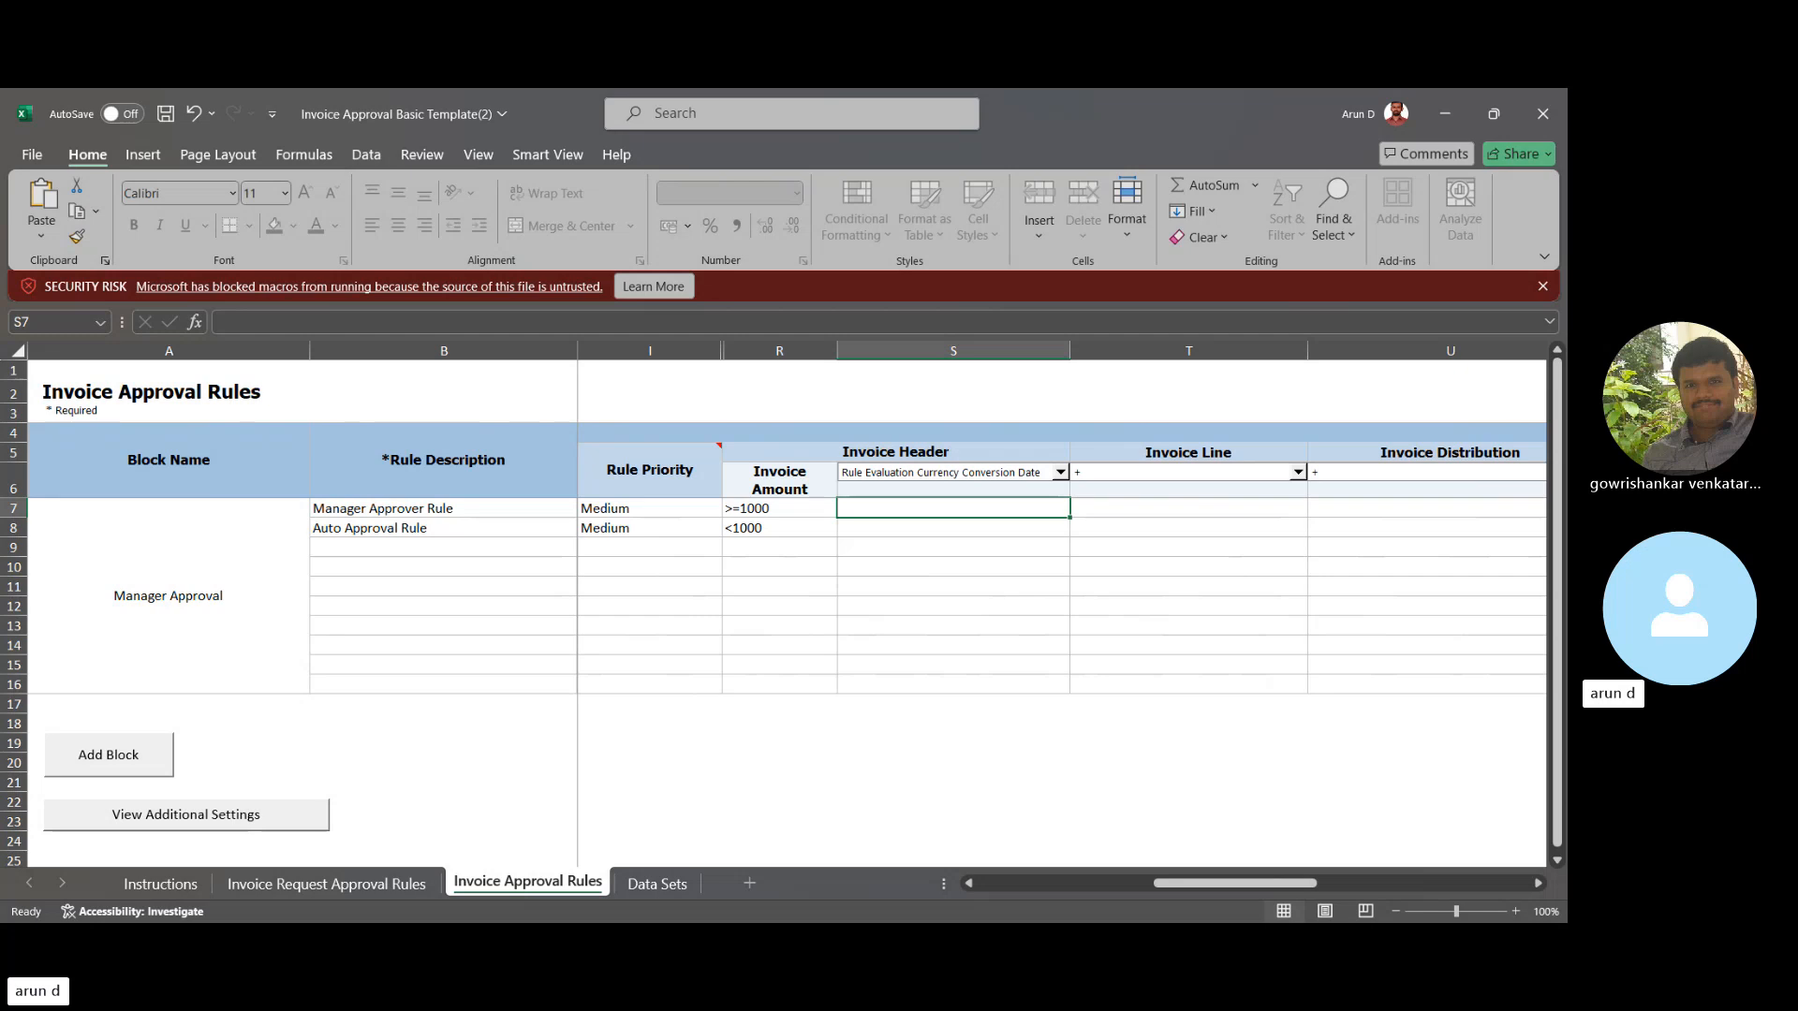
pyautogui.hotkey('alt', 'Tab')
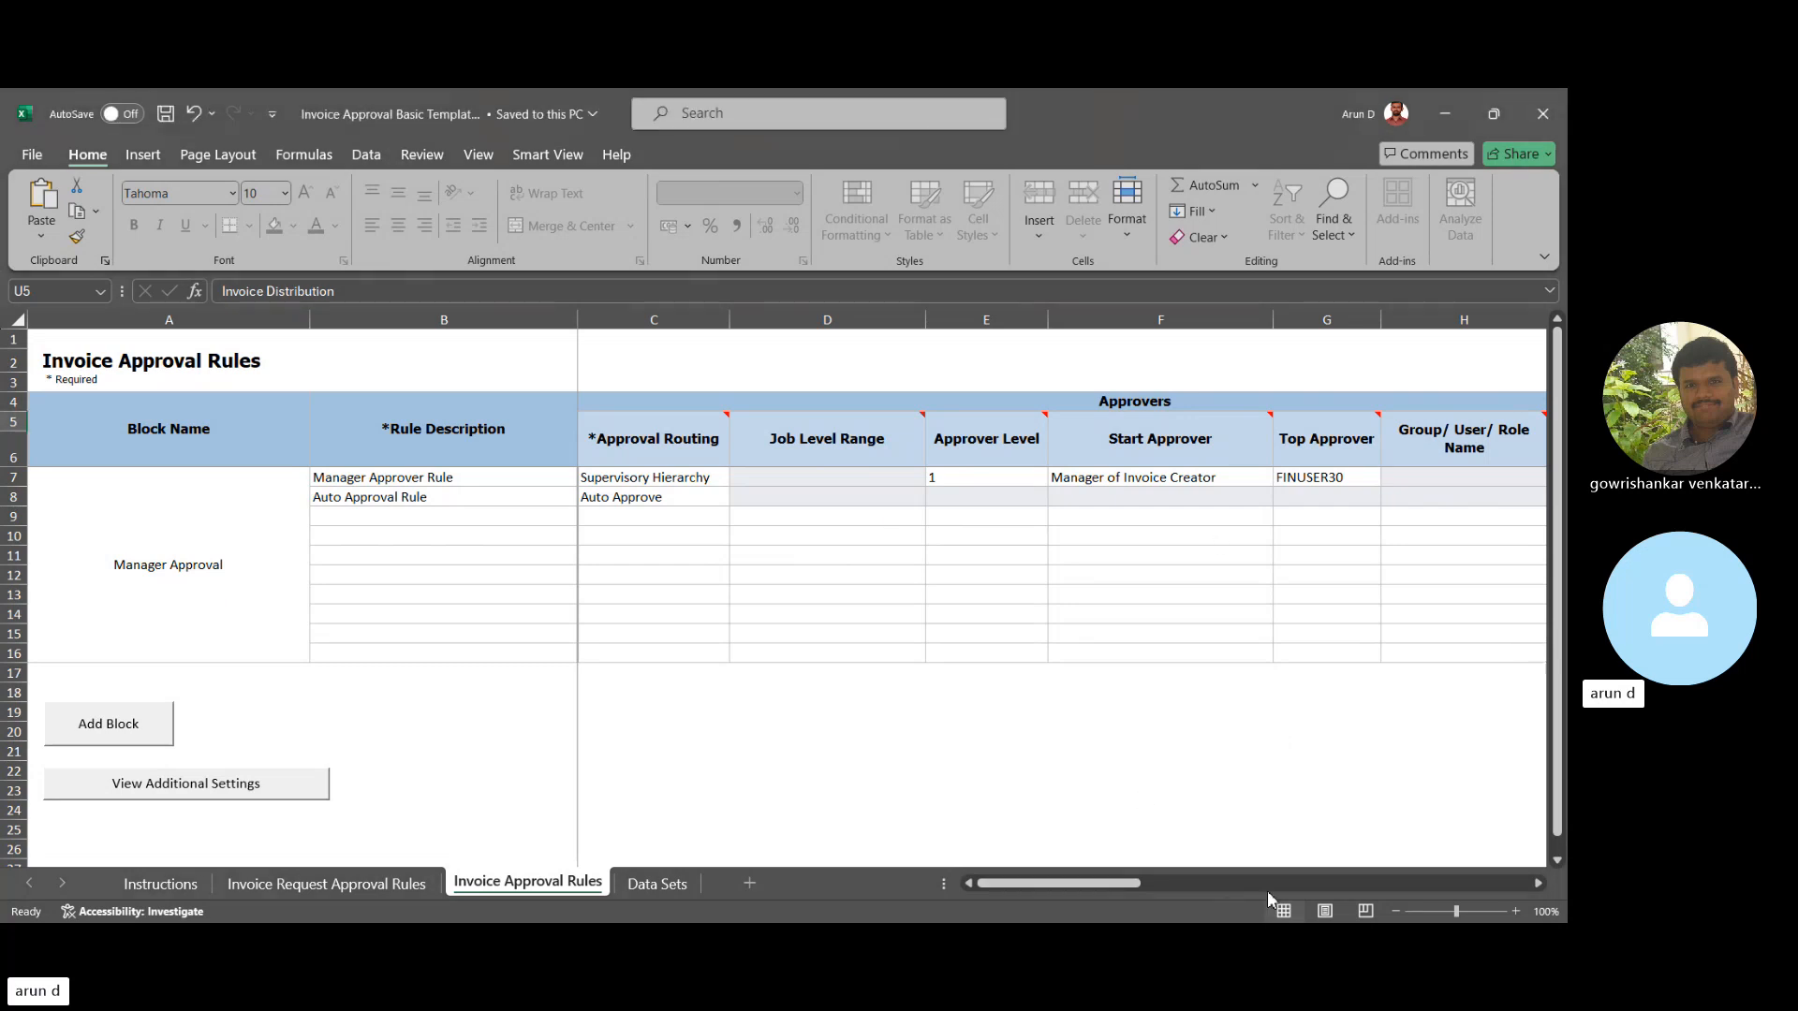
# - Insert an Invoice Amount column under Invoice Header using the S6 dropdown
pyautogui.click(1499, 886)
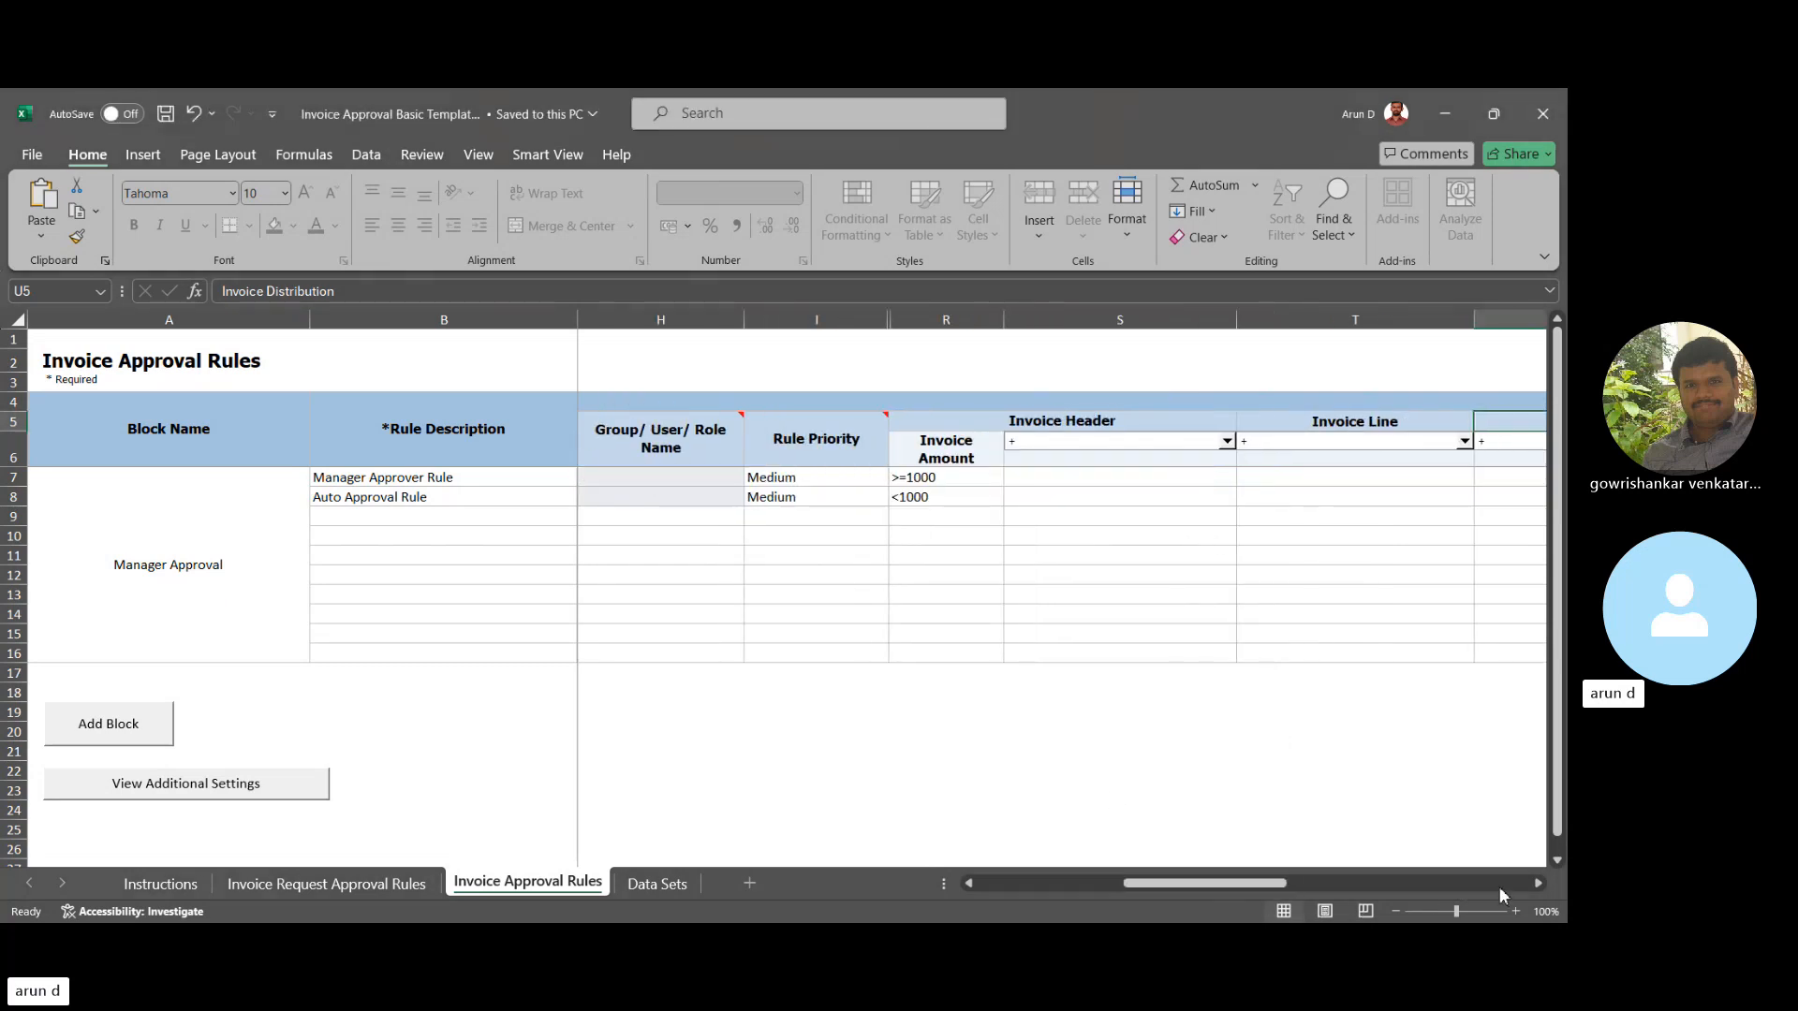
pyautogui.click(1499, 886)
pyautogui.click(1103, 883)
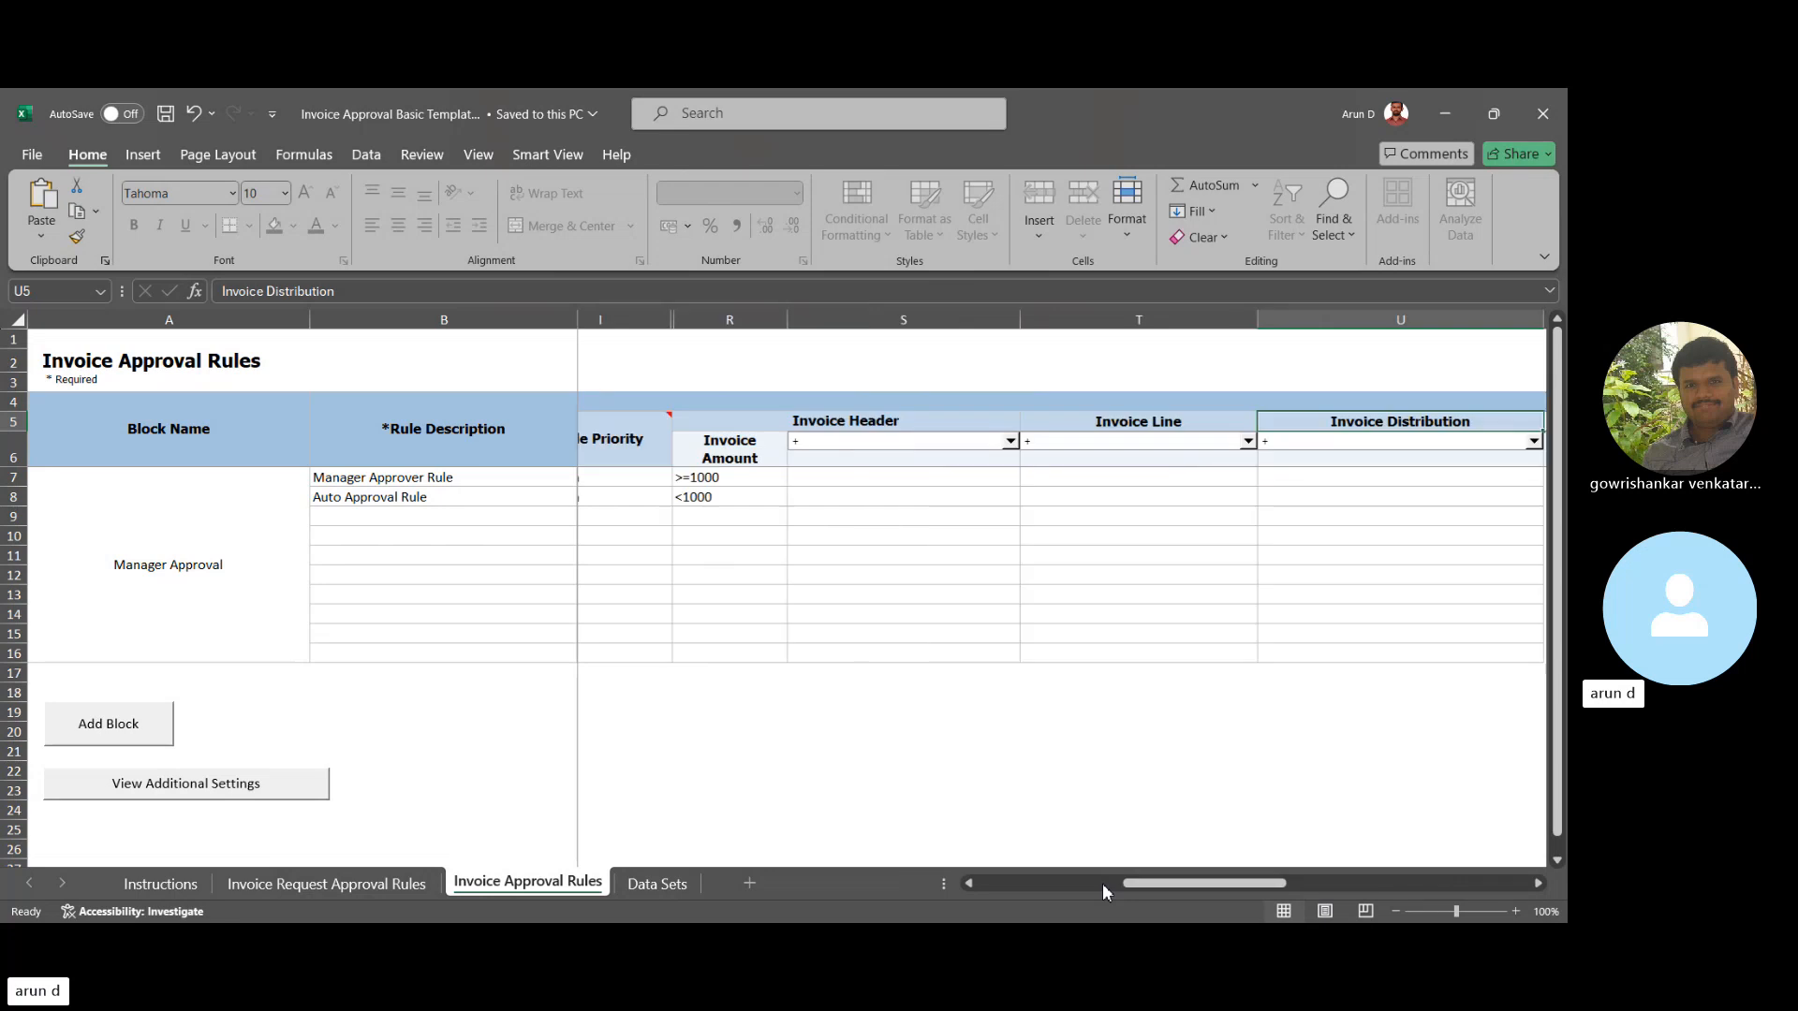
pyautogui.click(1102, 884)
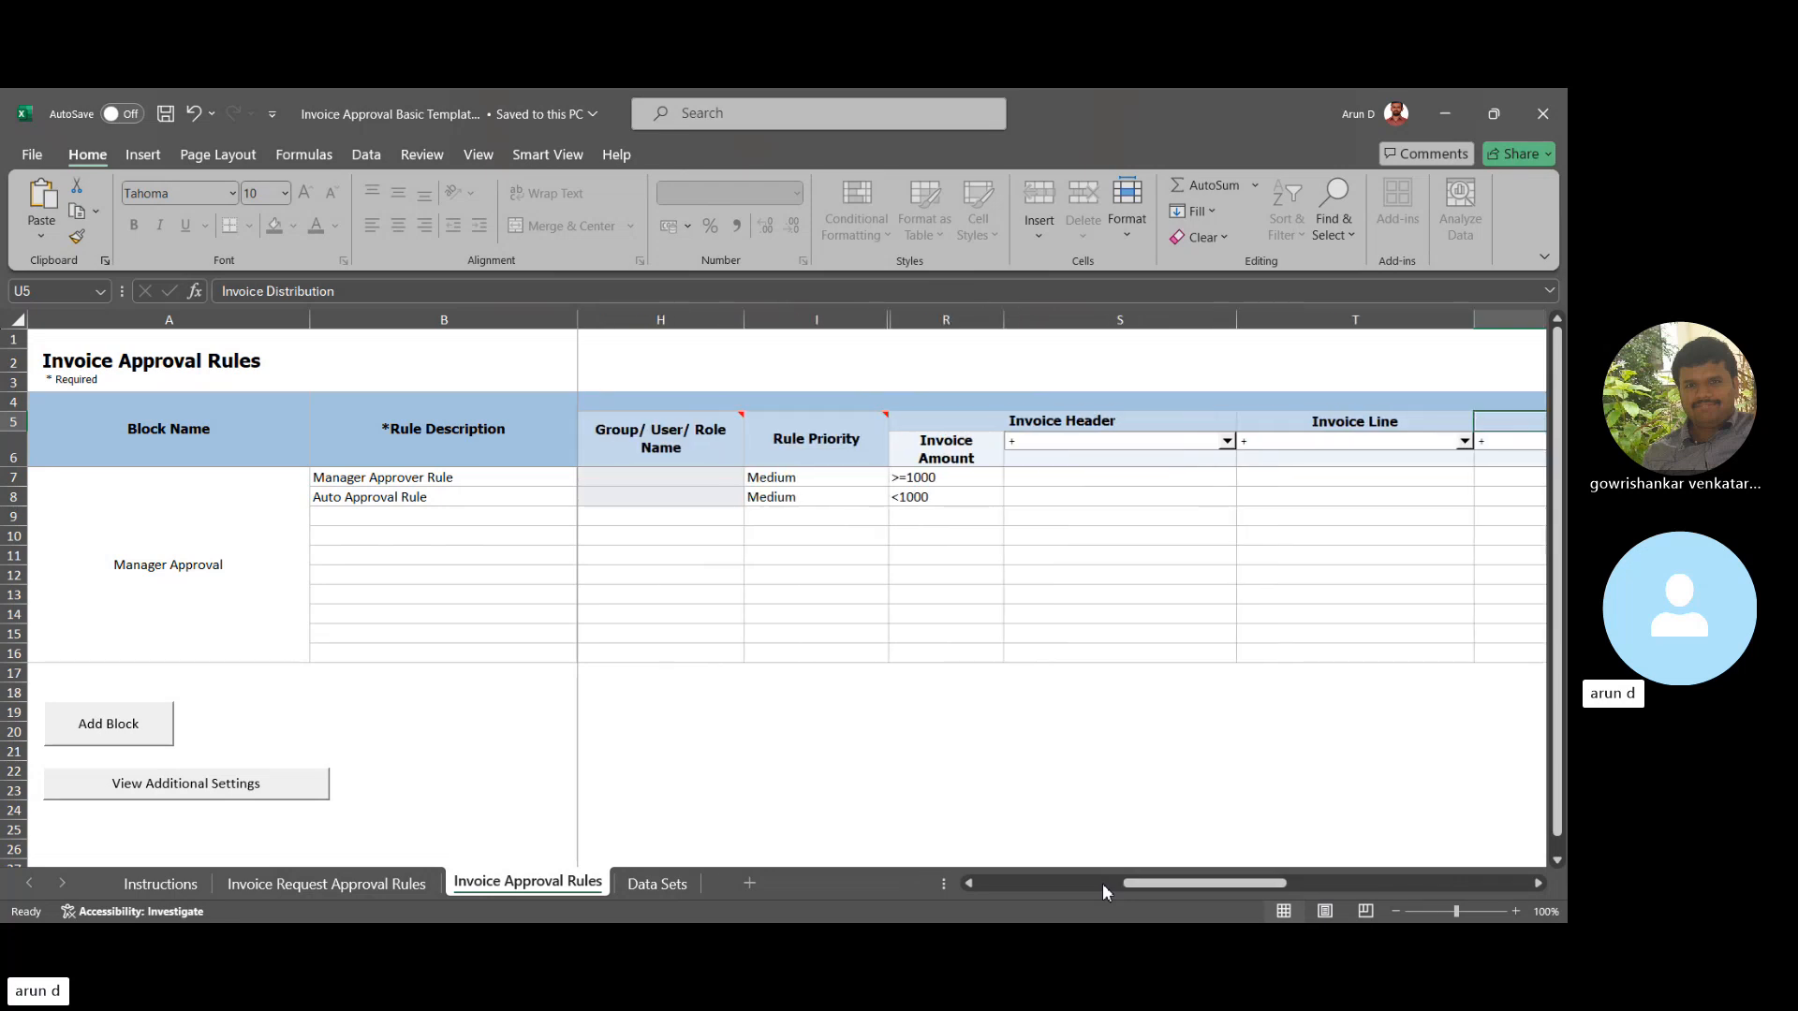
pyautogui.click(1086, 450)
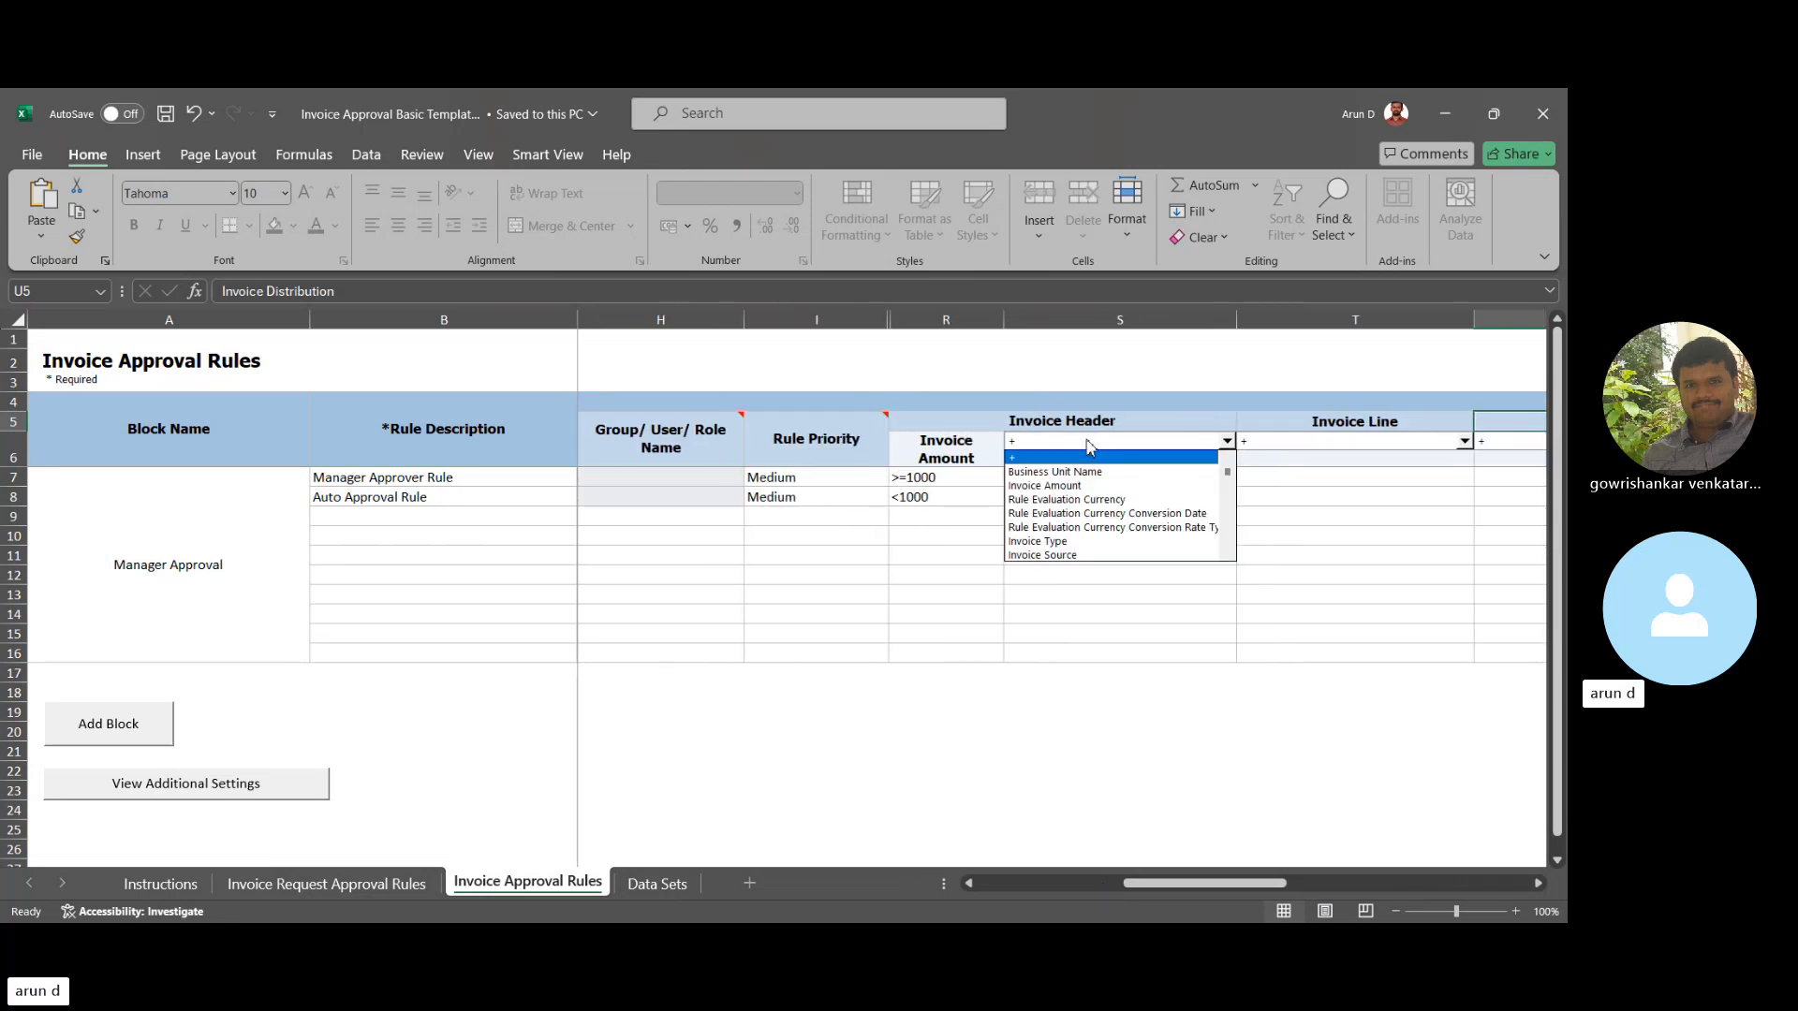
pyautogui.click(1061, 488)
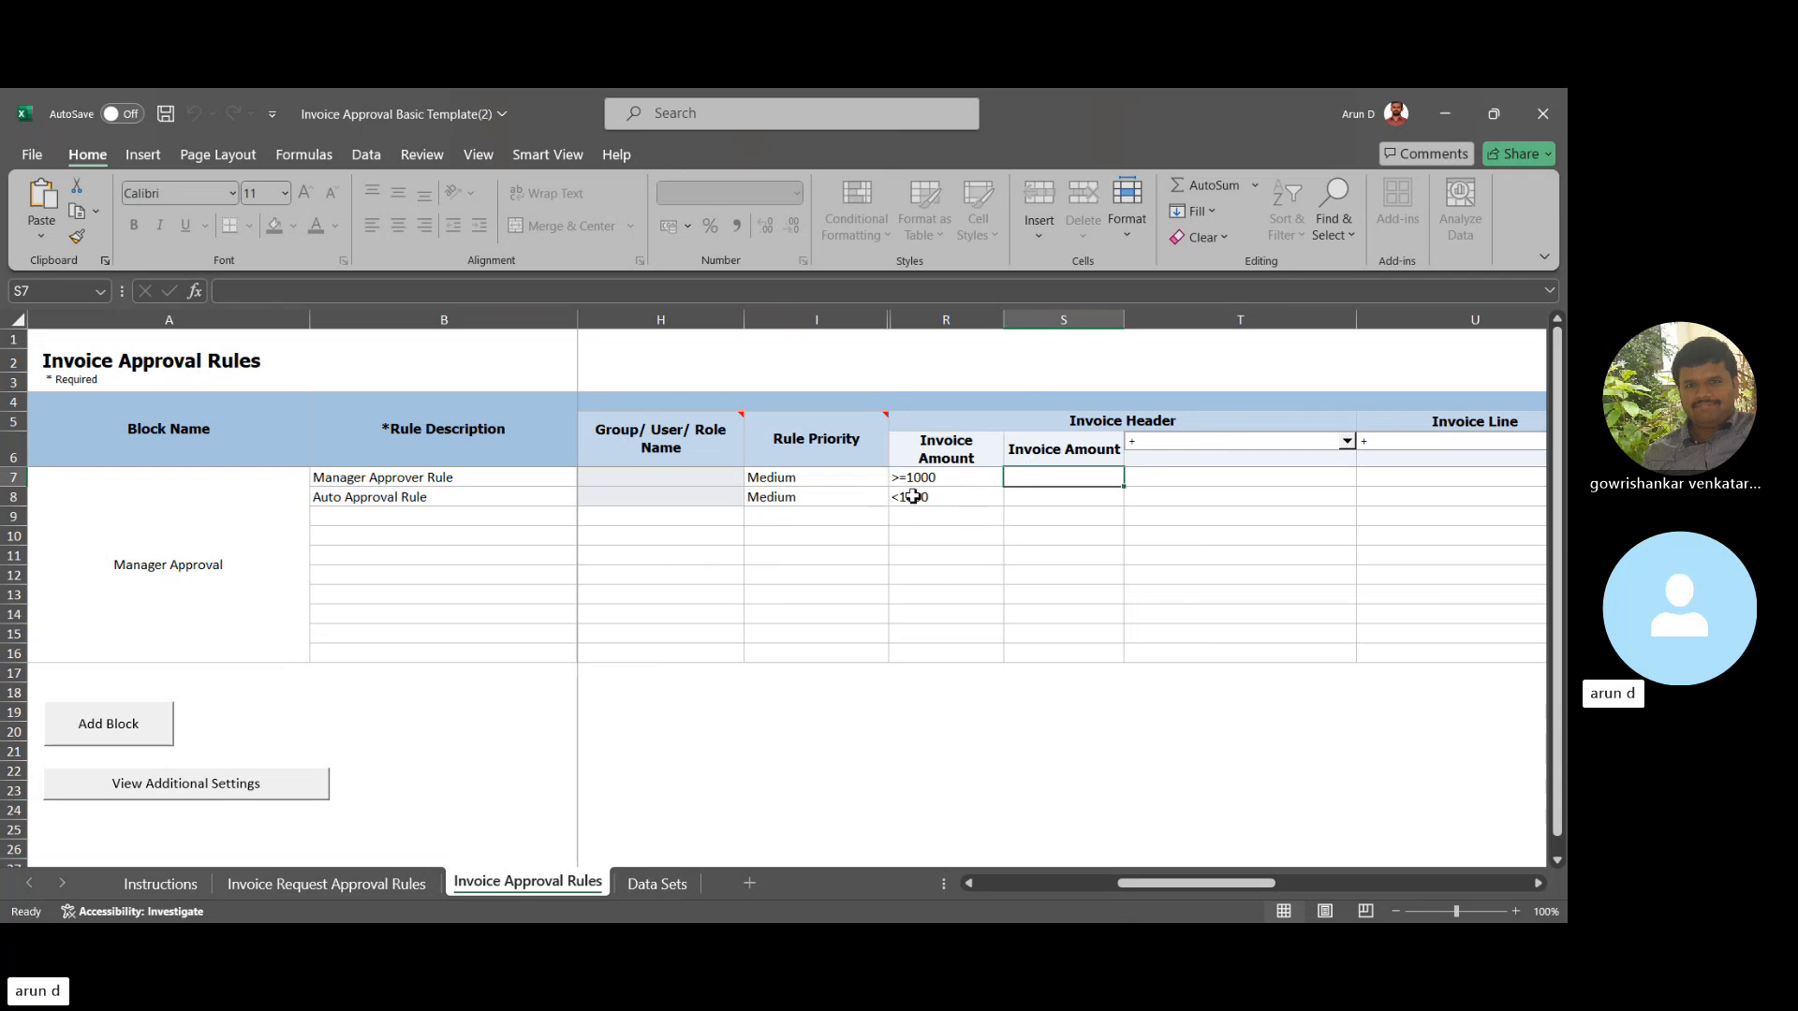
# - Enter in (1000,10000) as the Manager Approver Rule's Invoice Amount condition in R7
pyautogui.click(961, 483)
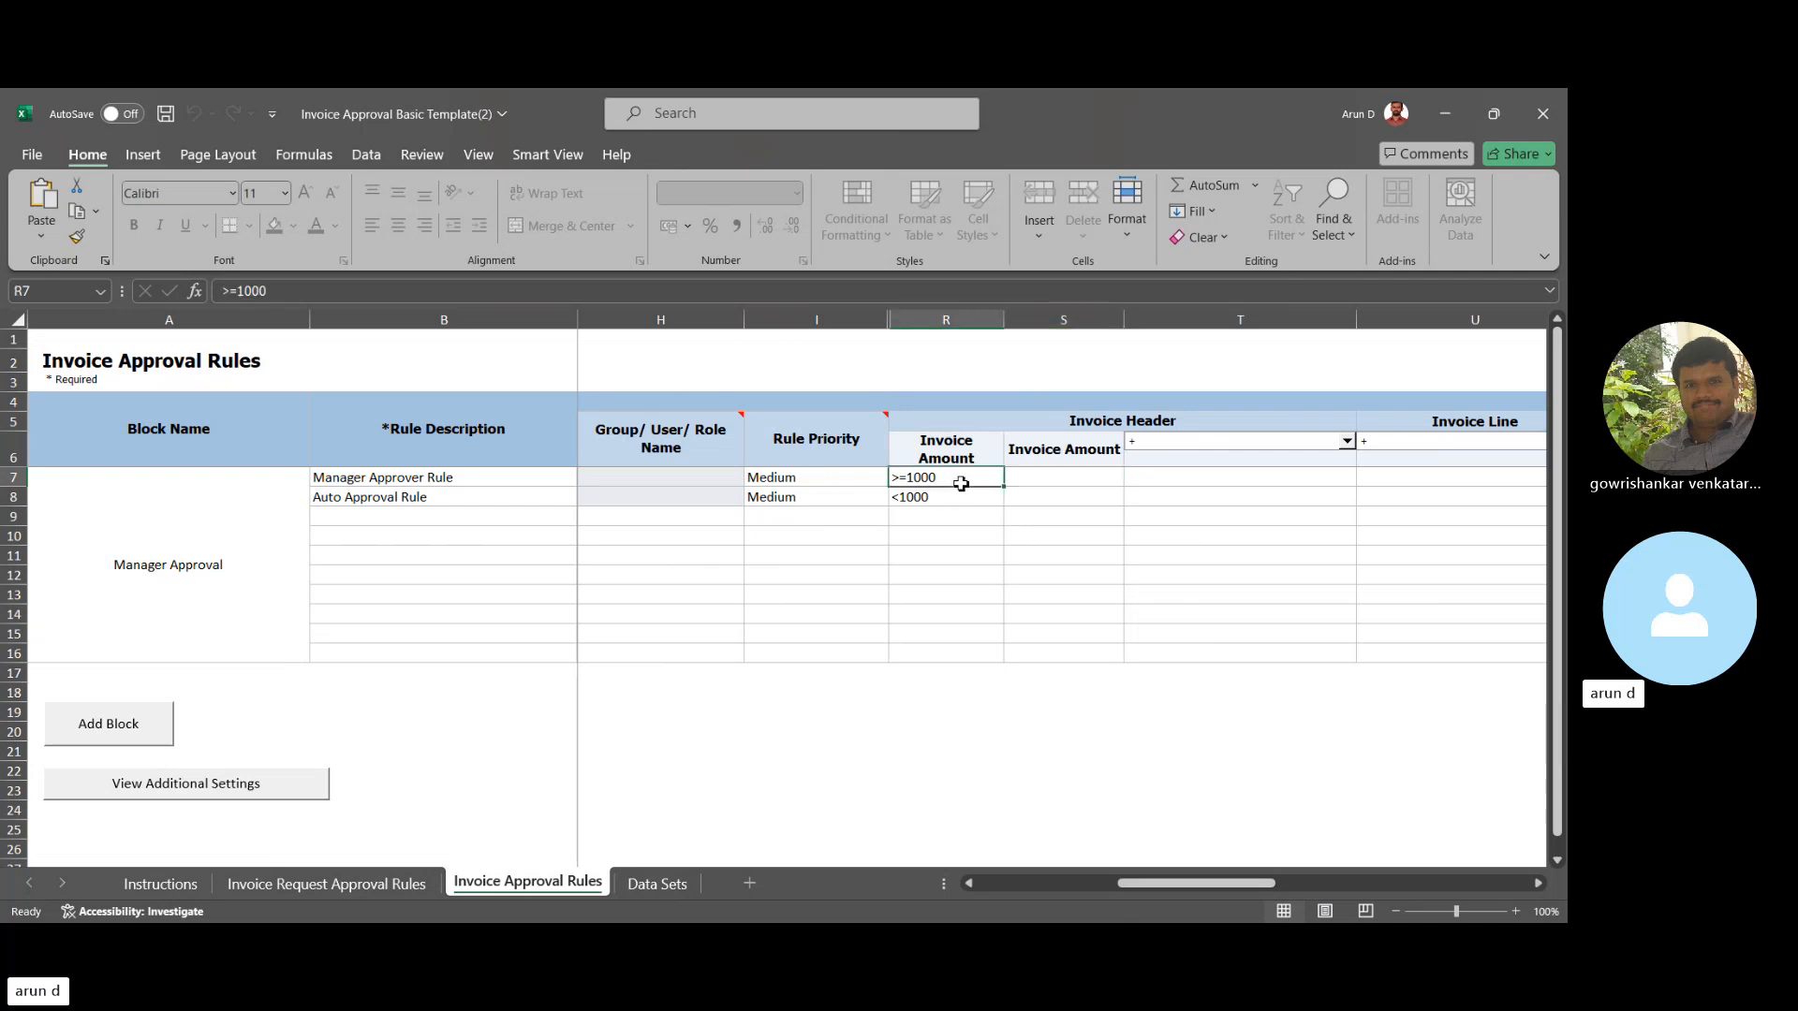
pyautogui.write('in')
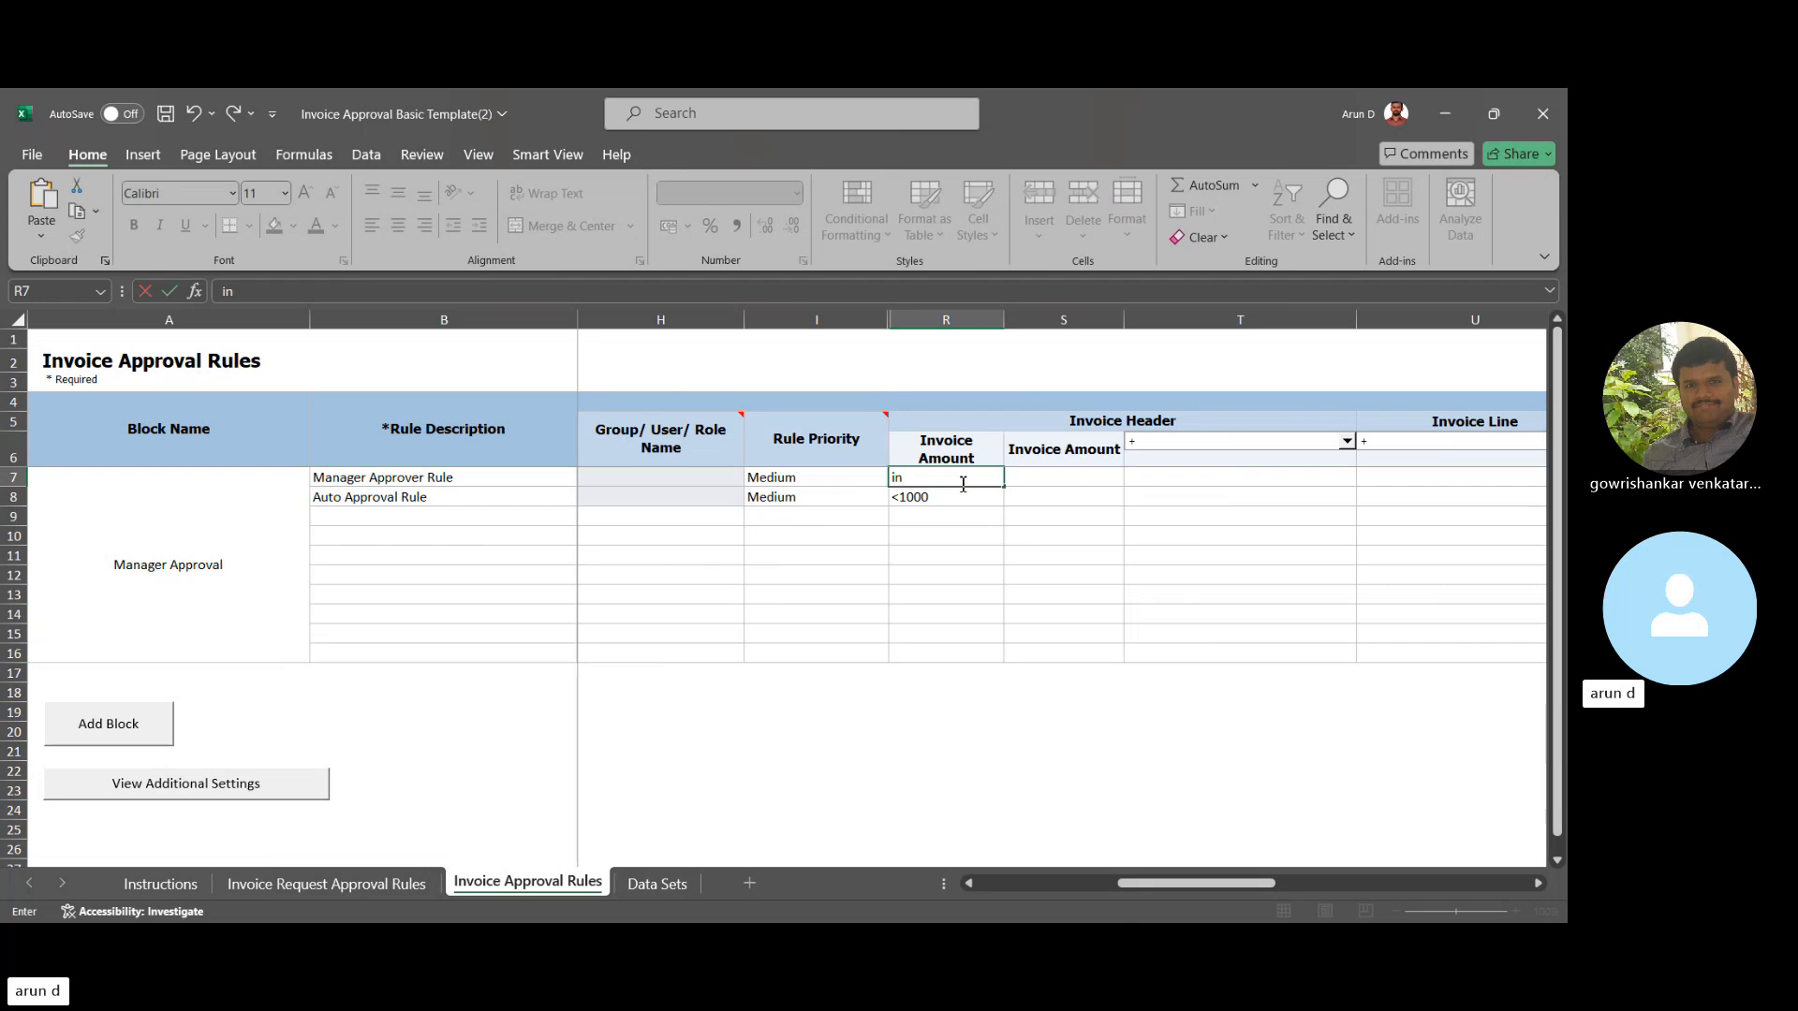
pyautogui.write(' (1000,10000)')
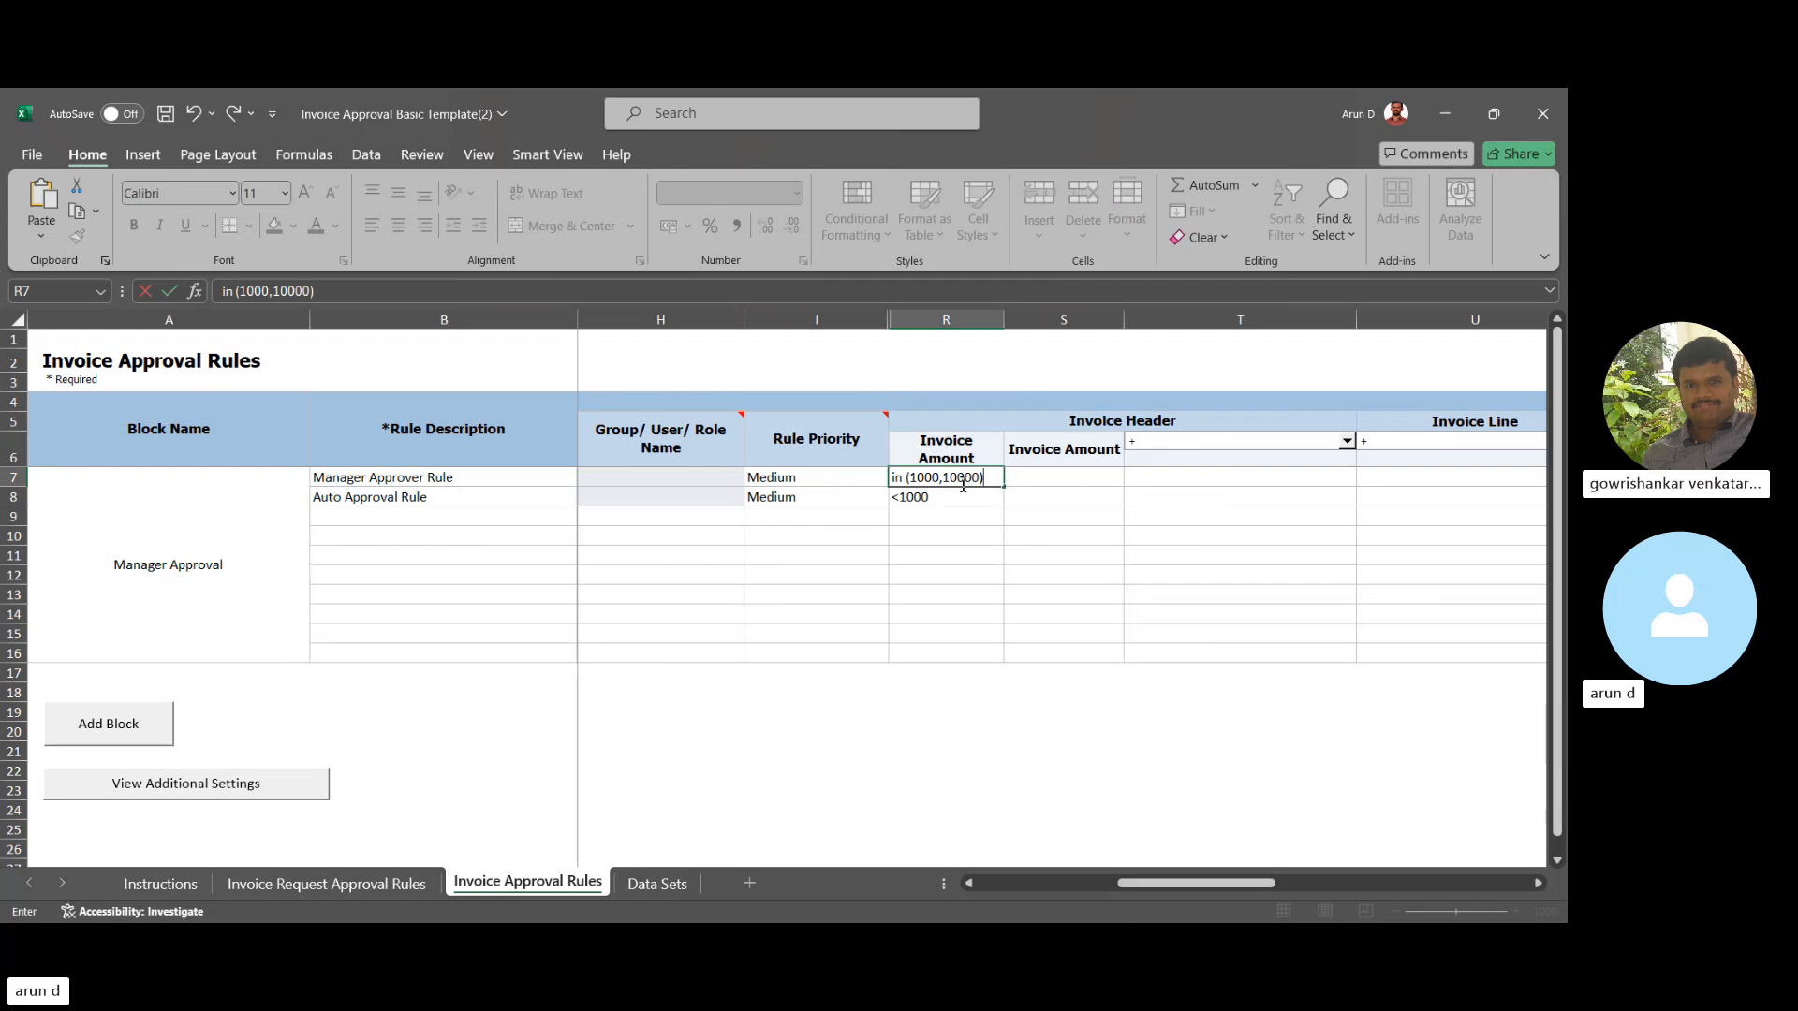
pyautogui.press('Tab')
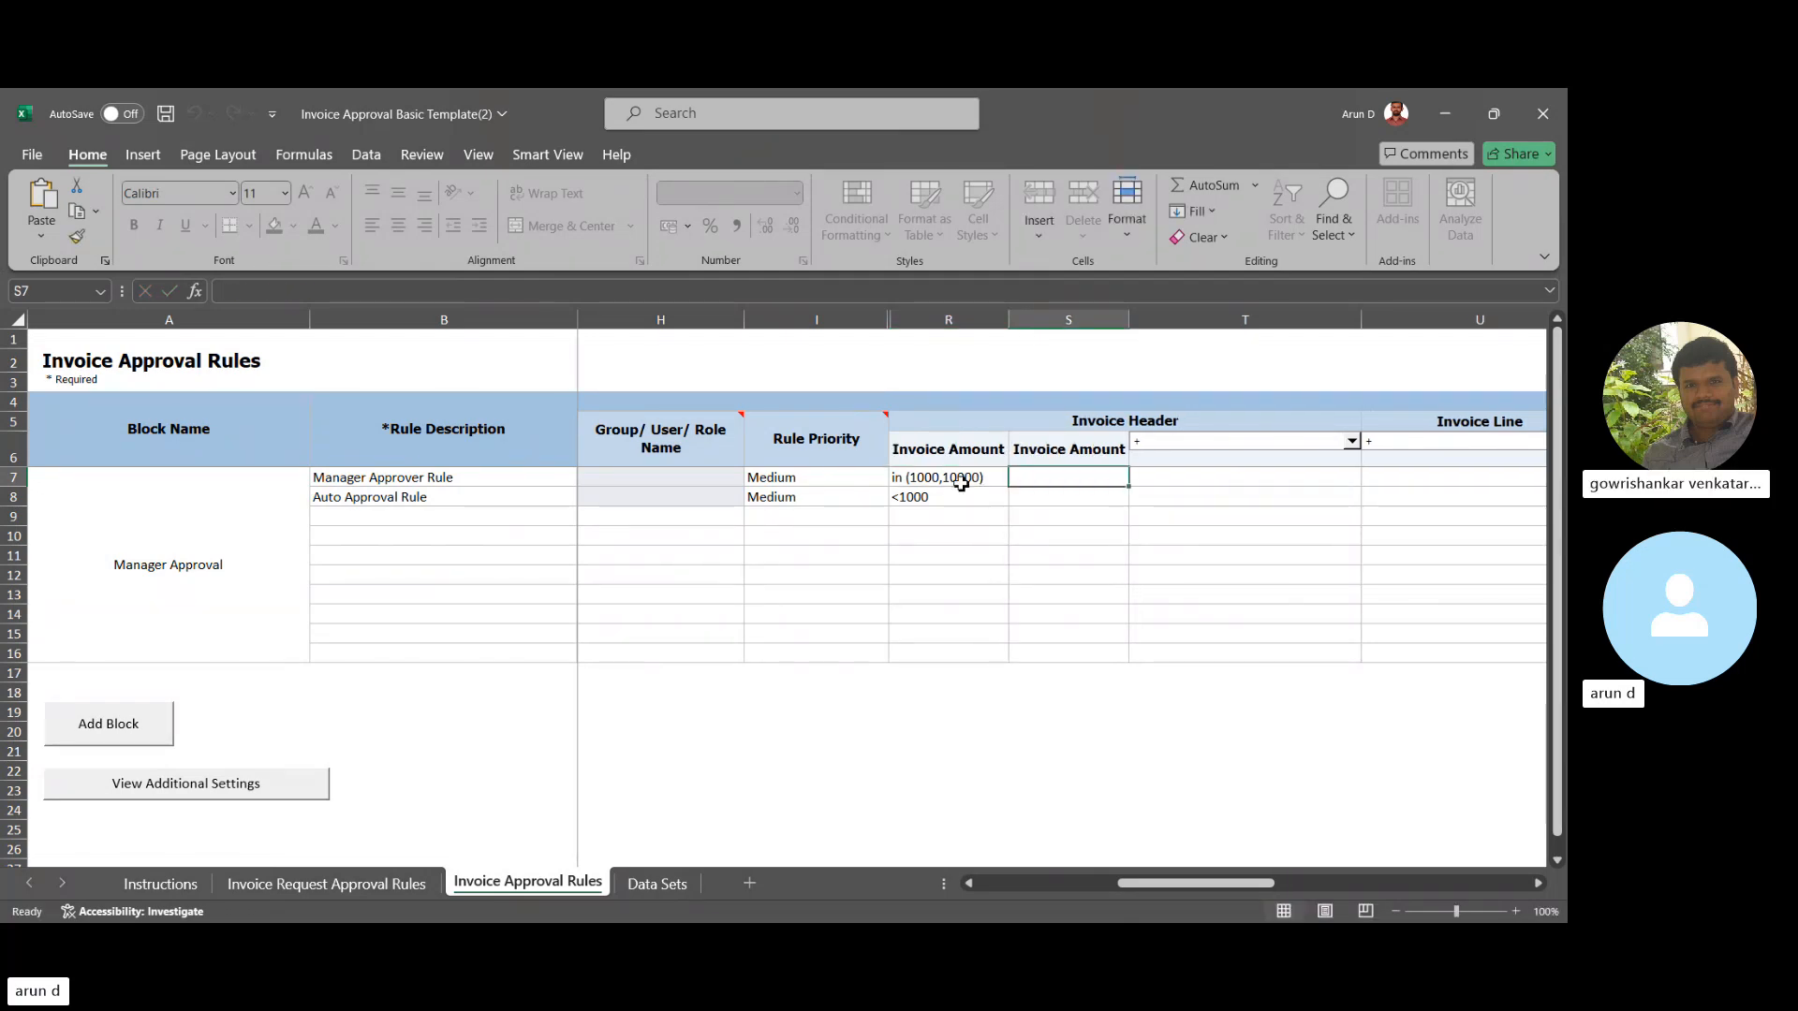
pyautogui.click(955, 481)
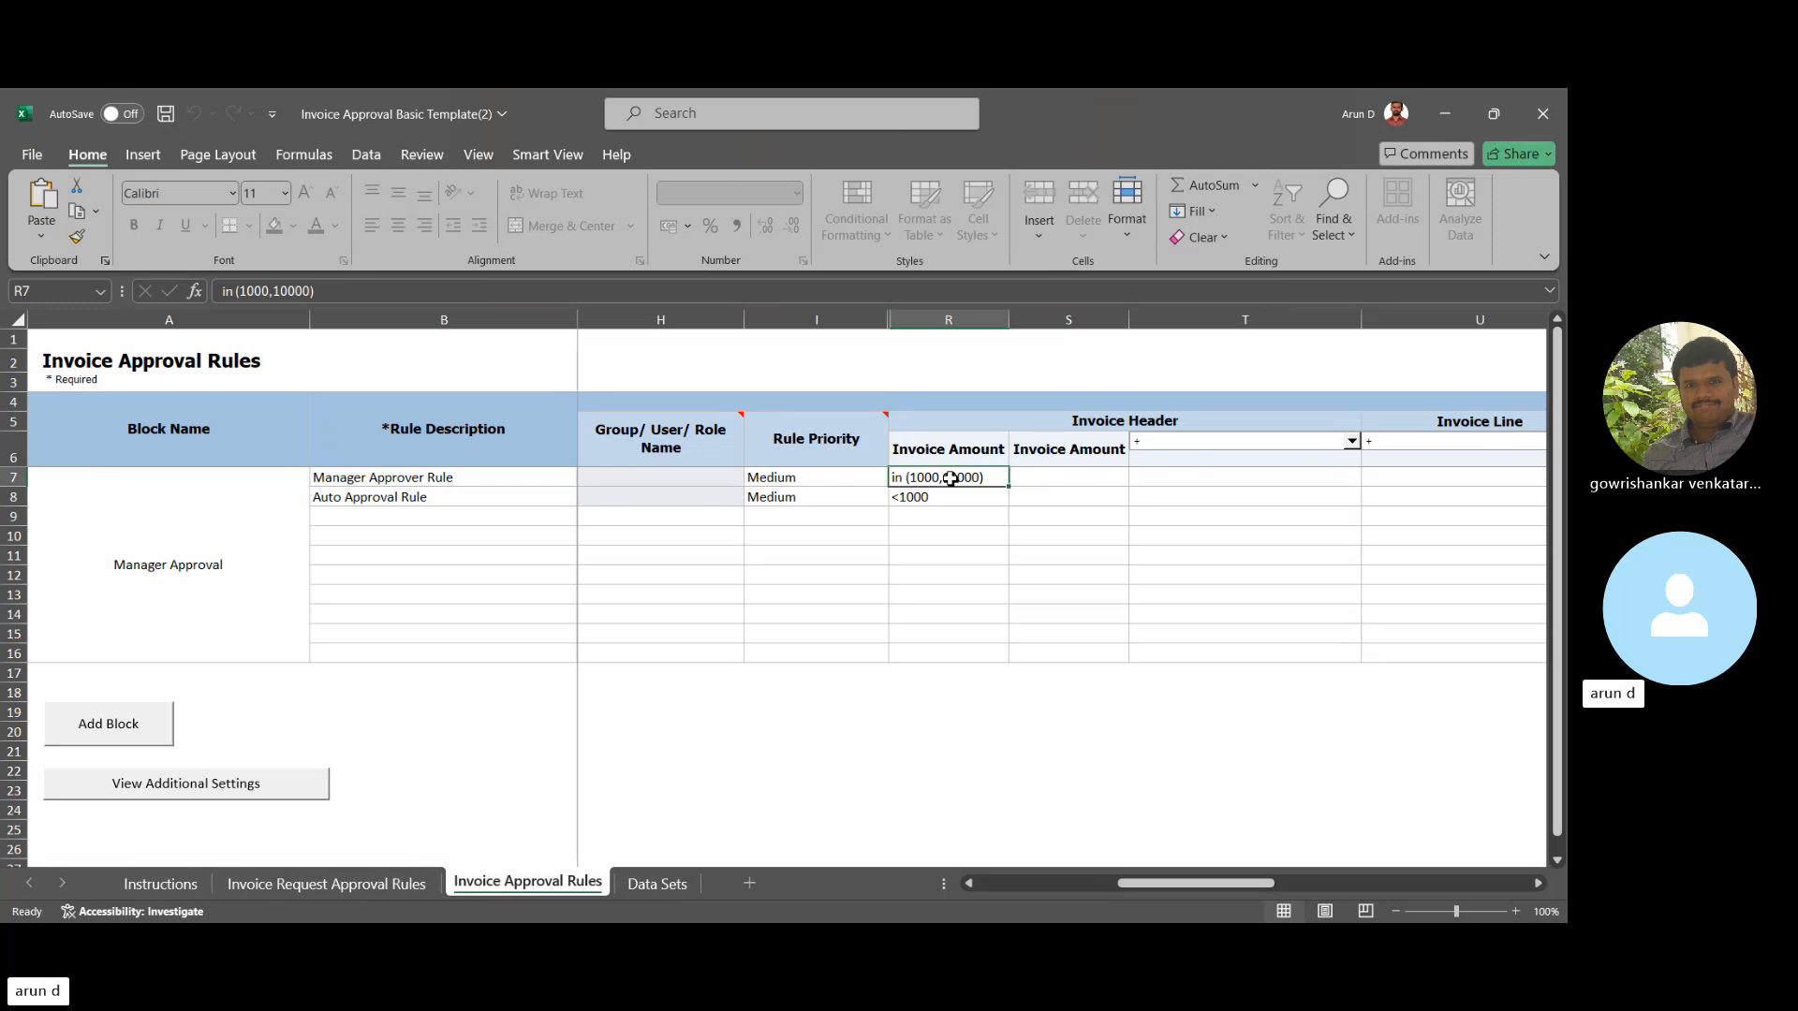
pyautogui.press('Right')
pyautogui.press('Right')
pyautogui.press('Right')
pyautogui.press('Right')
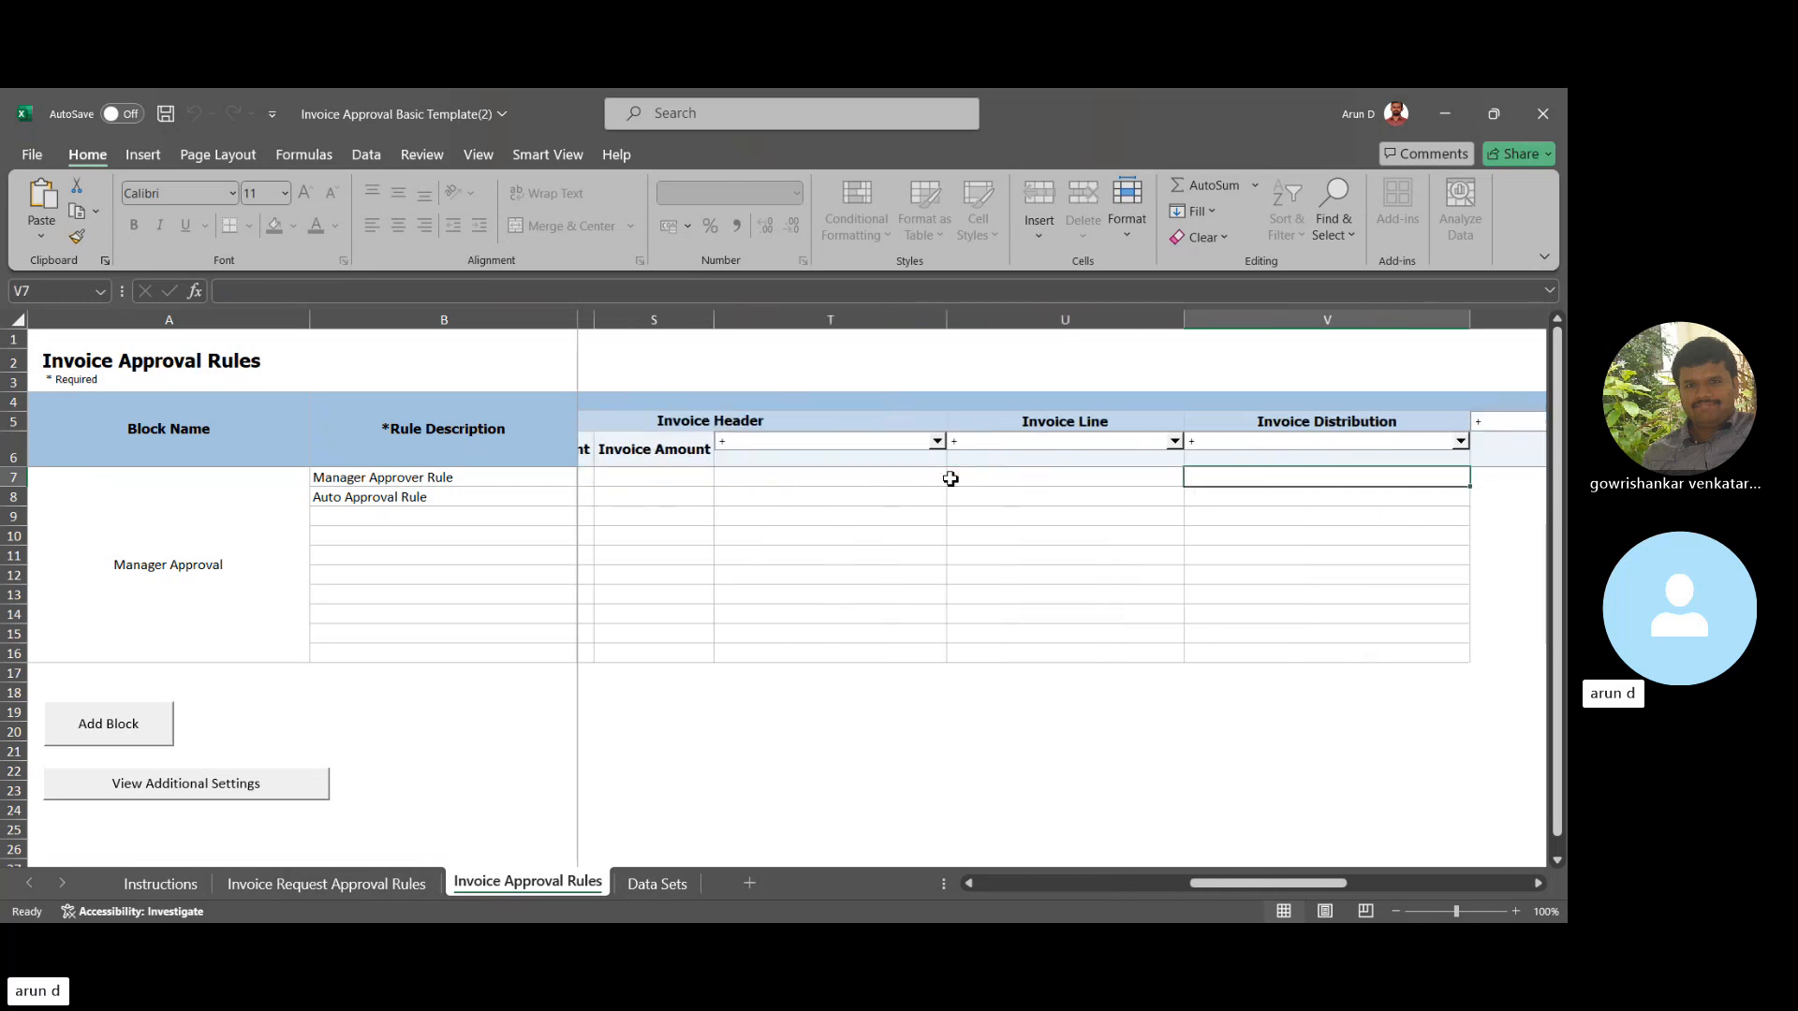
pyautogui.press('Left')
pyautogui.press('Left')
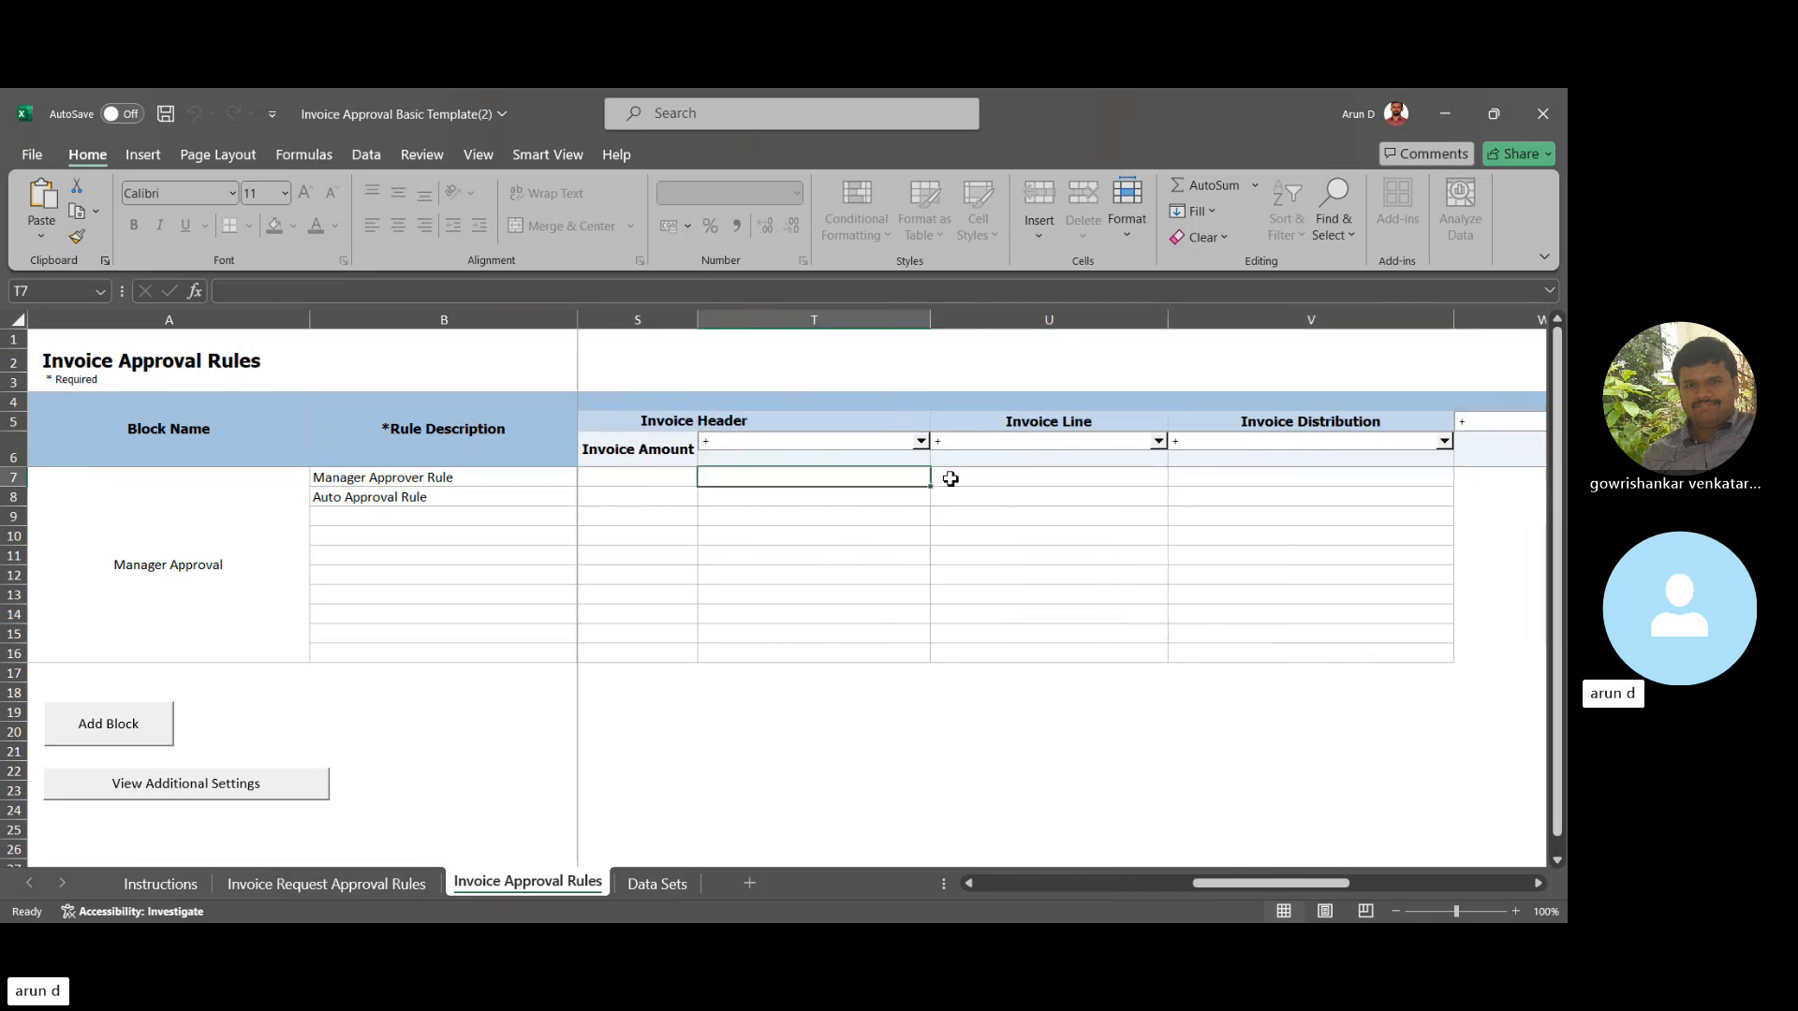
pyautogui.click(875, 447)
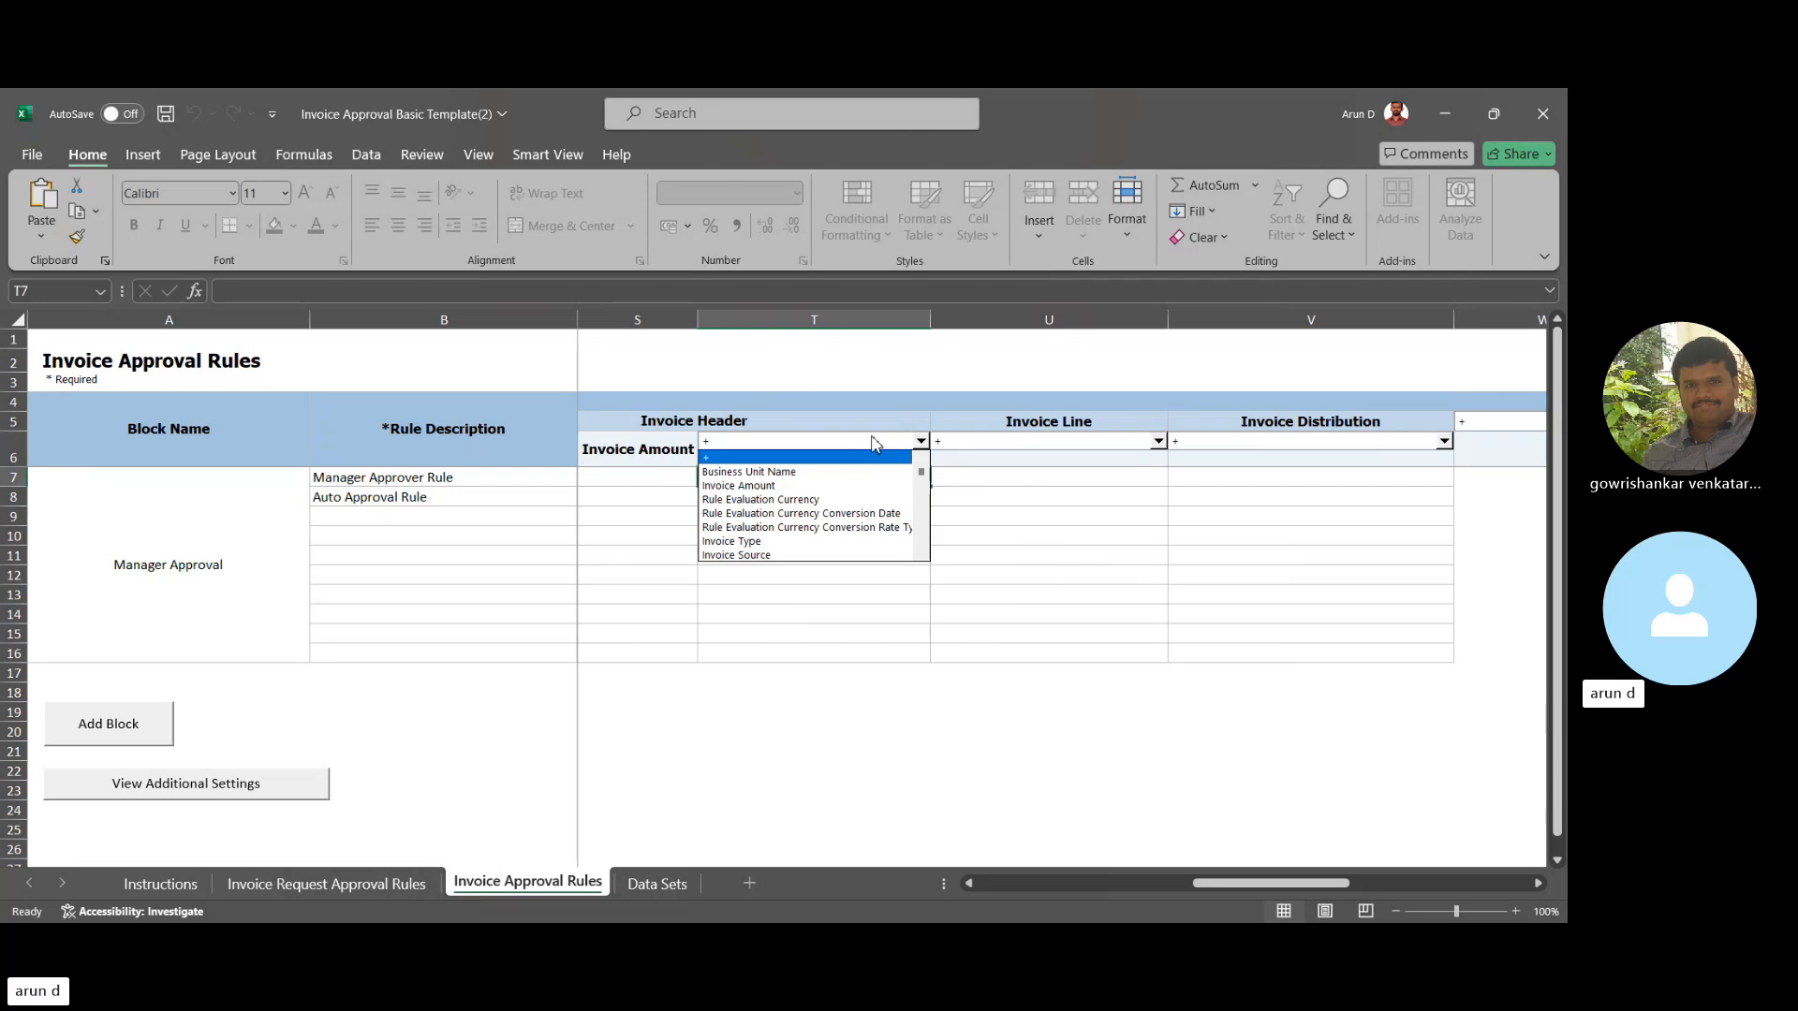
pyautogui.click(920, 557)
pyautogui.click(920, 558)
pyautogui.click(920, 557)
pyautogui.click(920, 557)
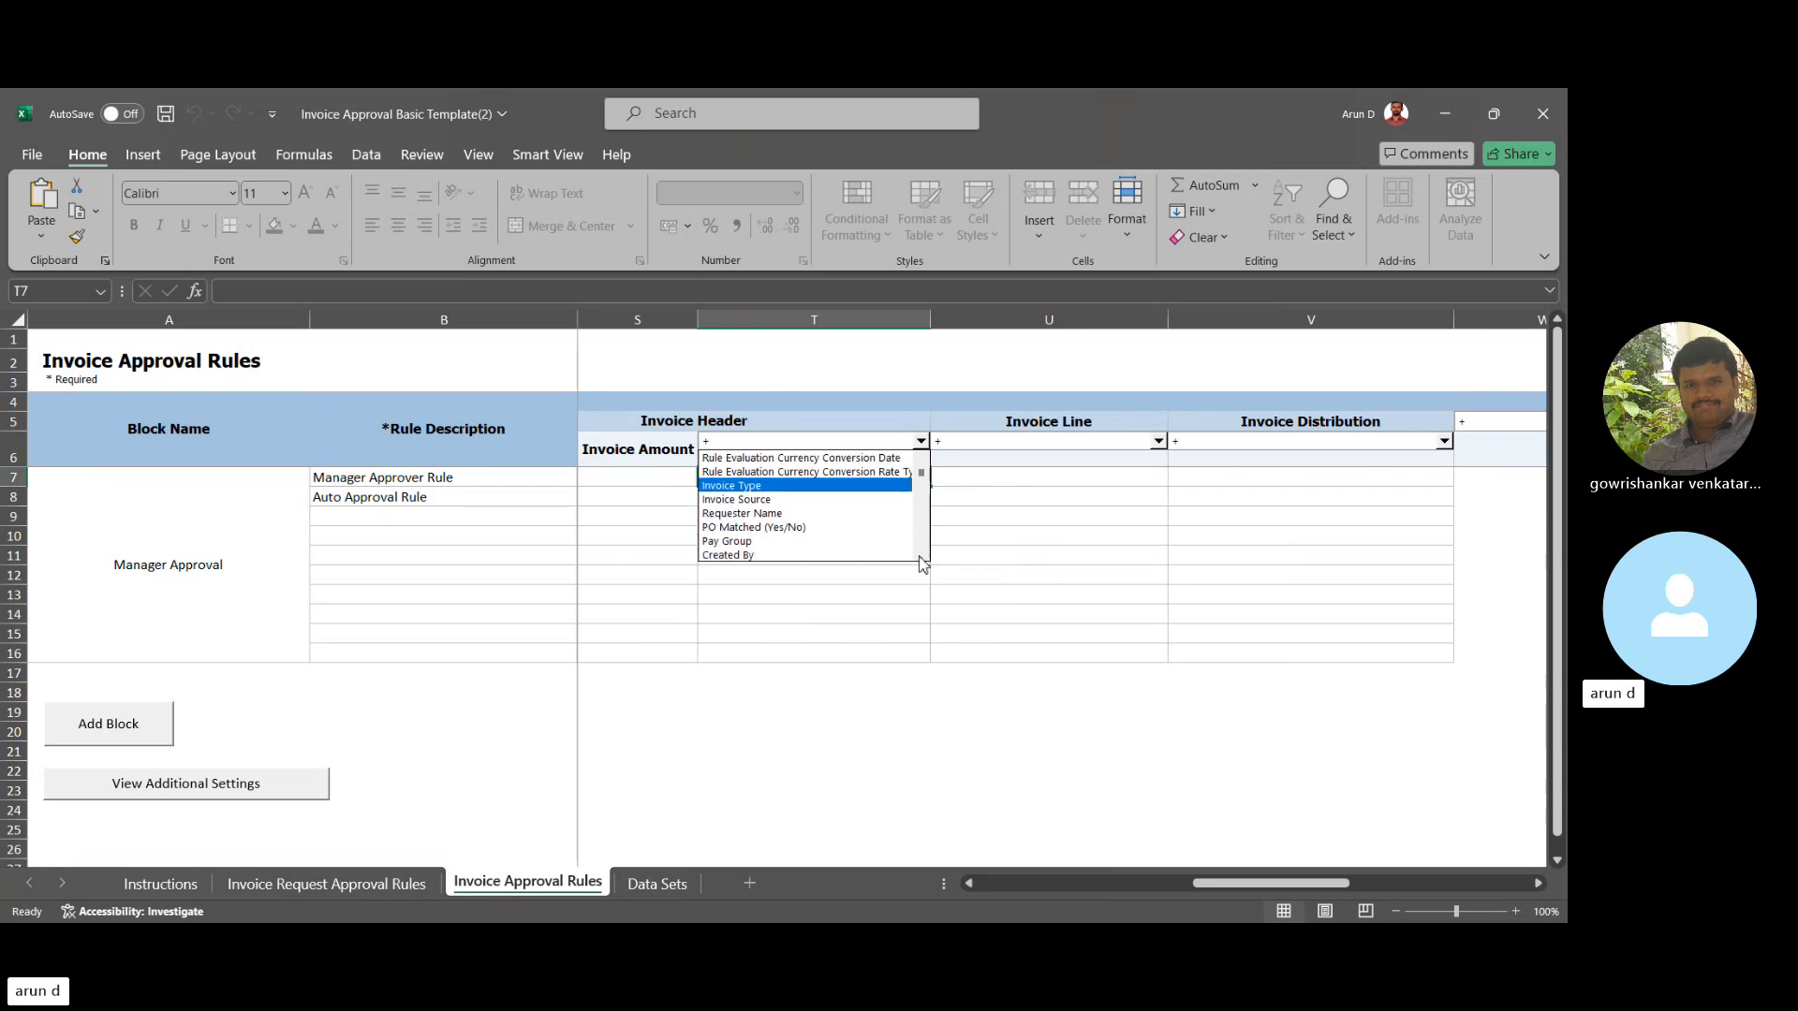
pyautogui.click(920, 557)
pyautogui.click(920, 557)
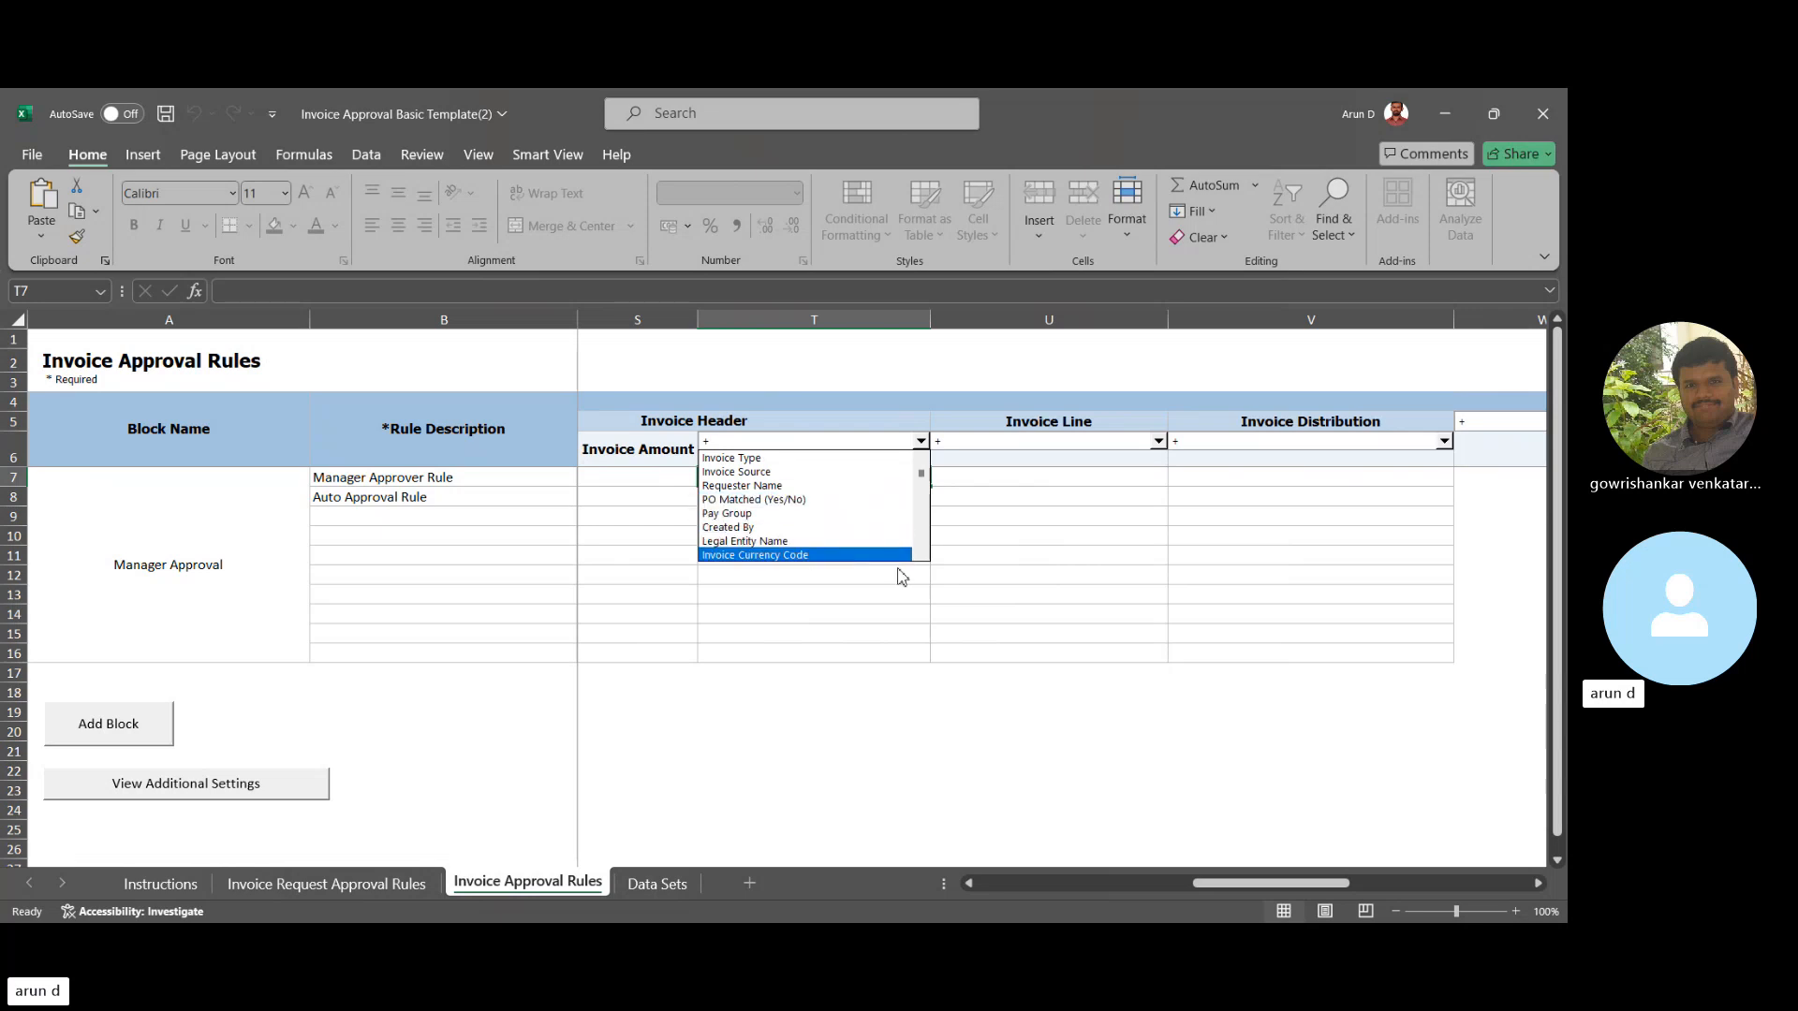
pyautogui.scroll(-3, 923, 561)
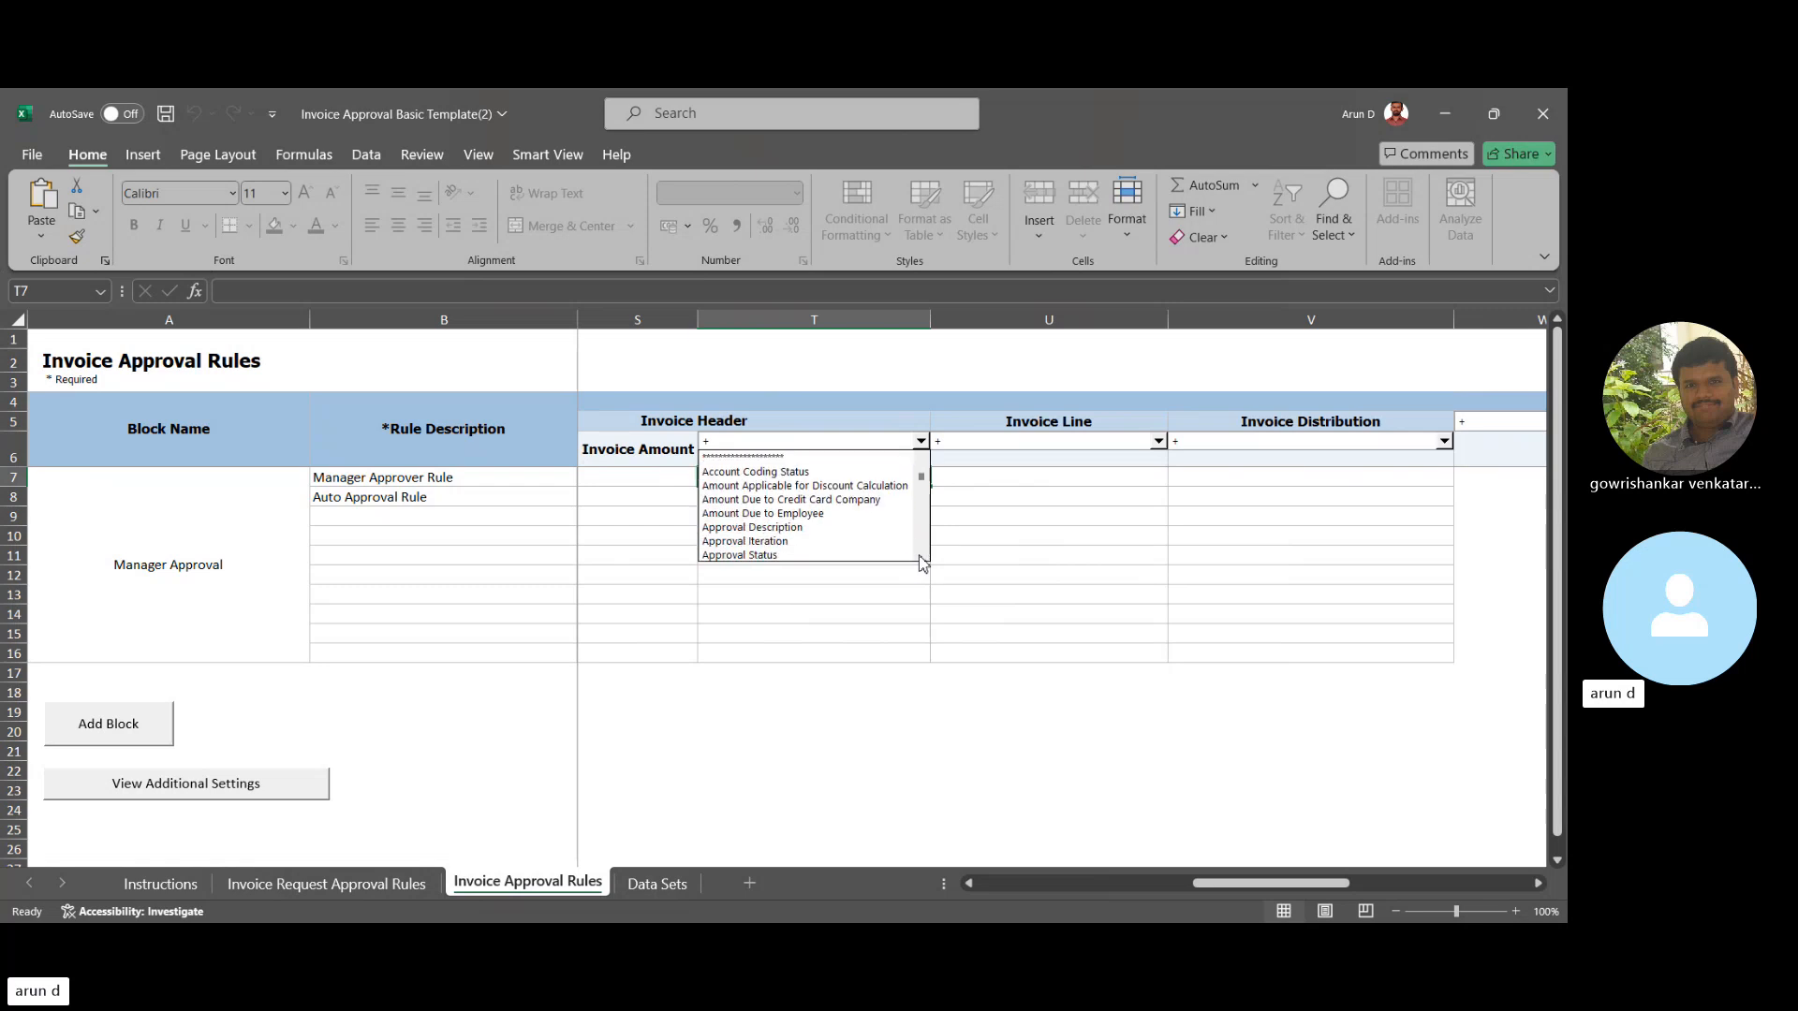
pyautogui.scroll(-6, 923, 561)
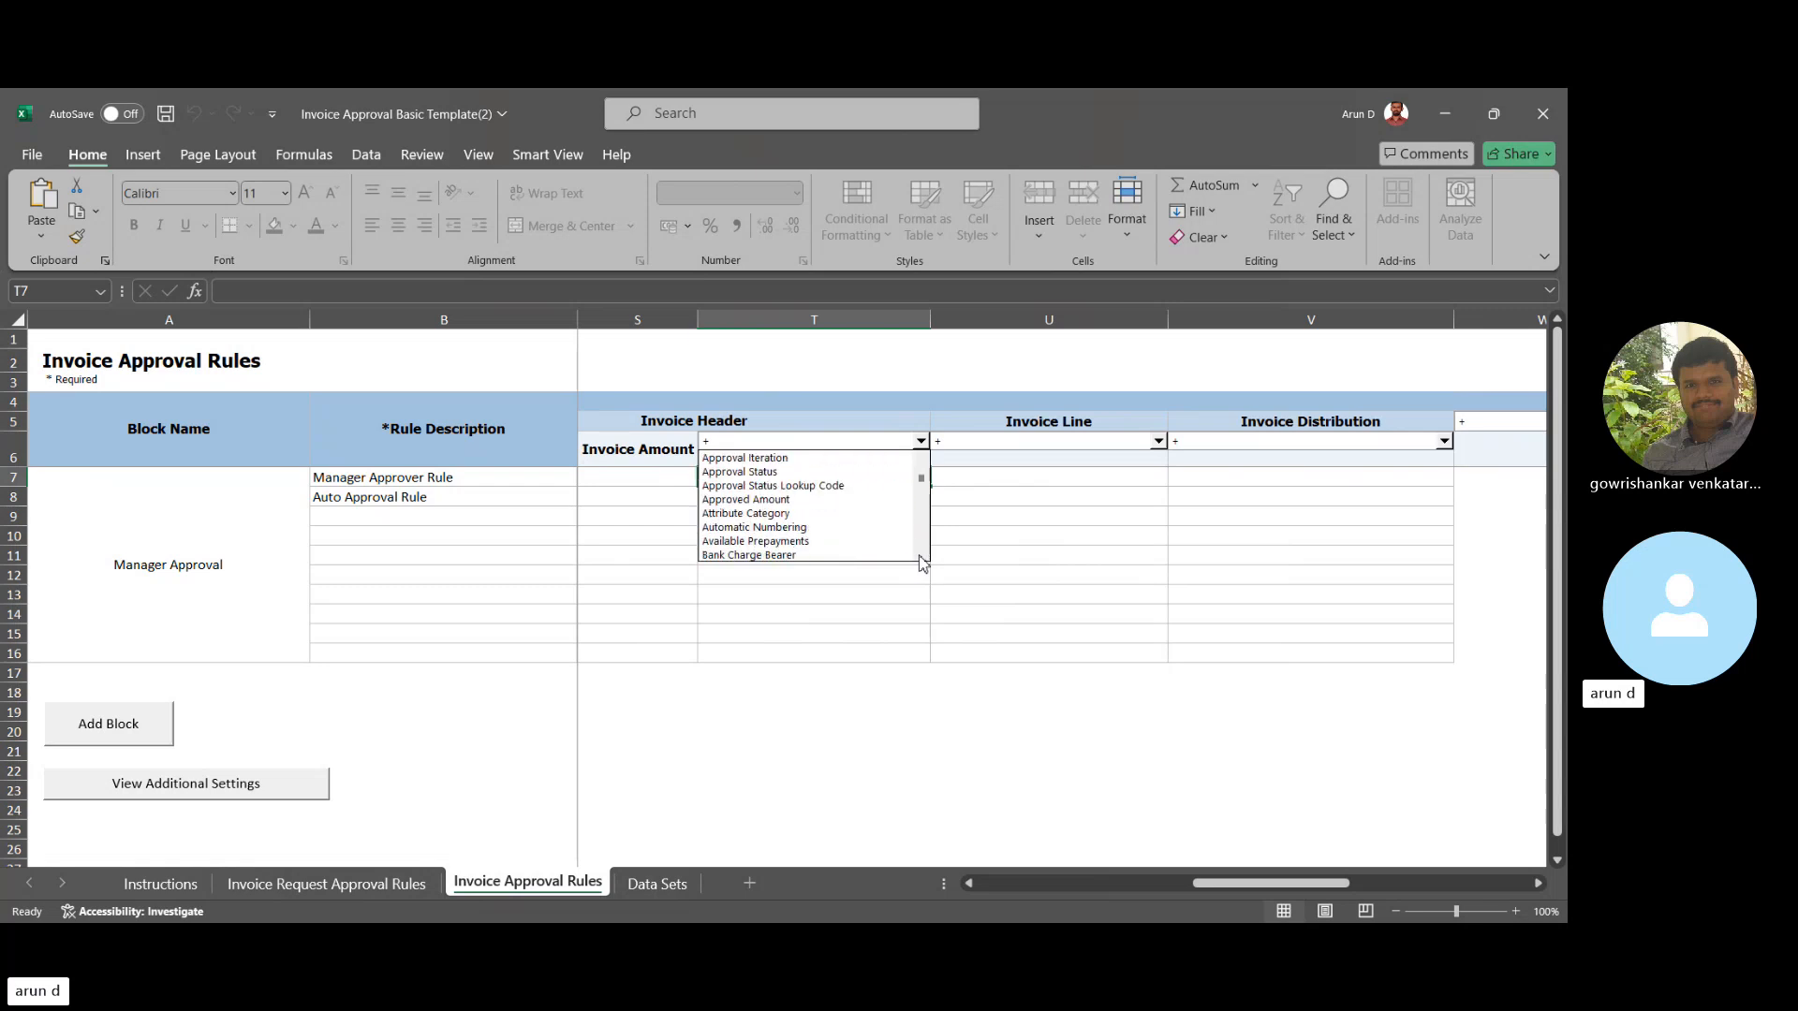
pyautogui.scroll(-6, 923, 561)
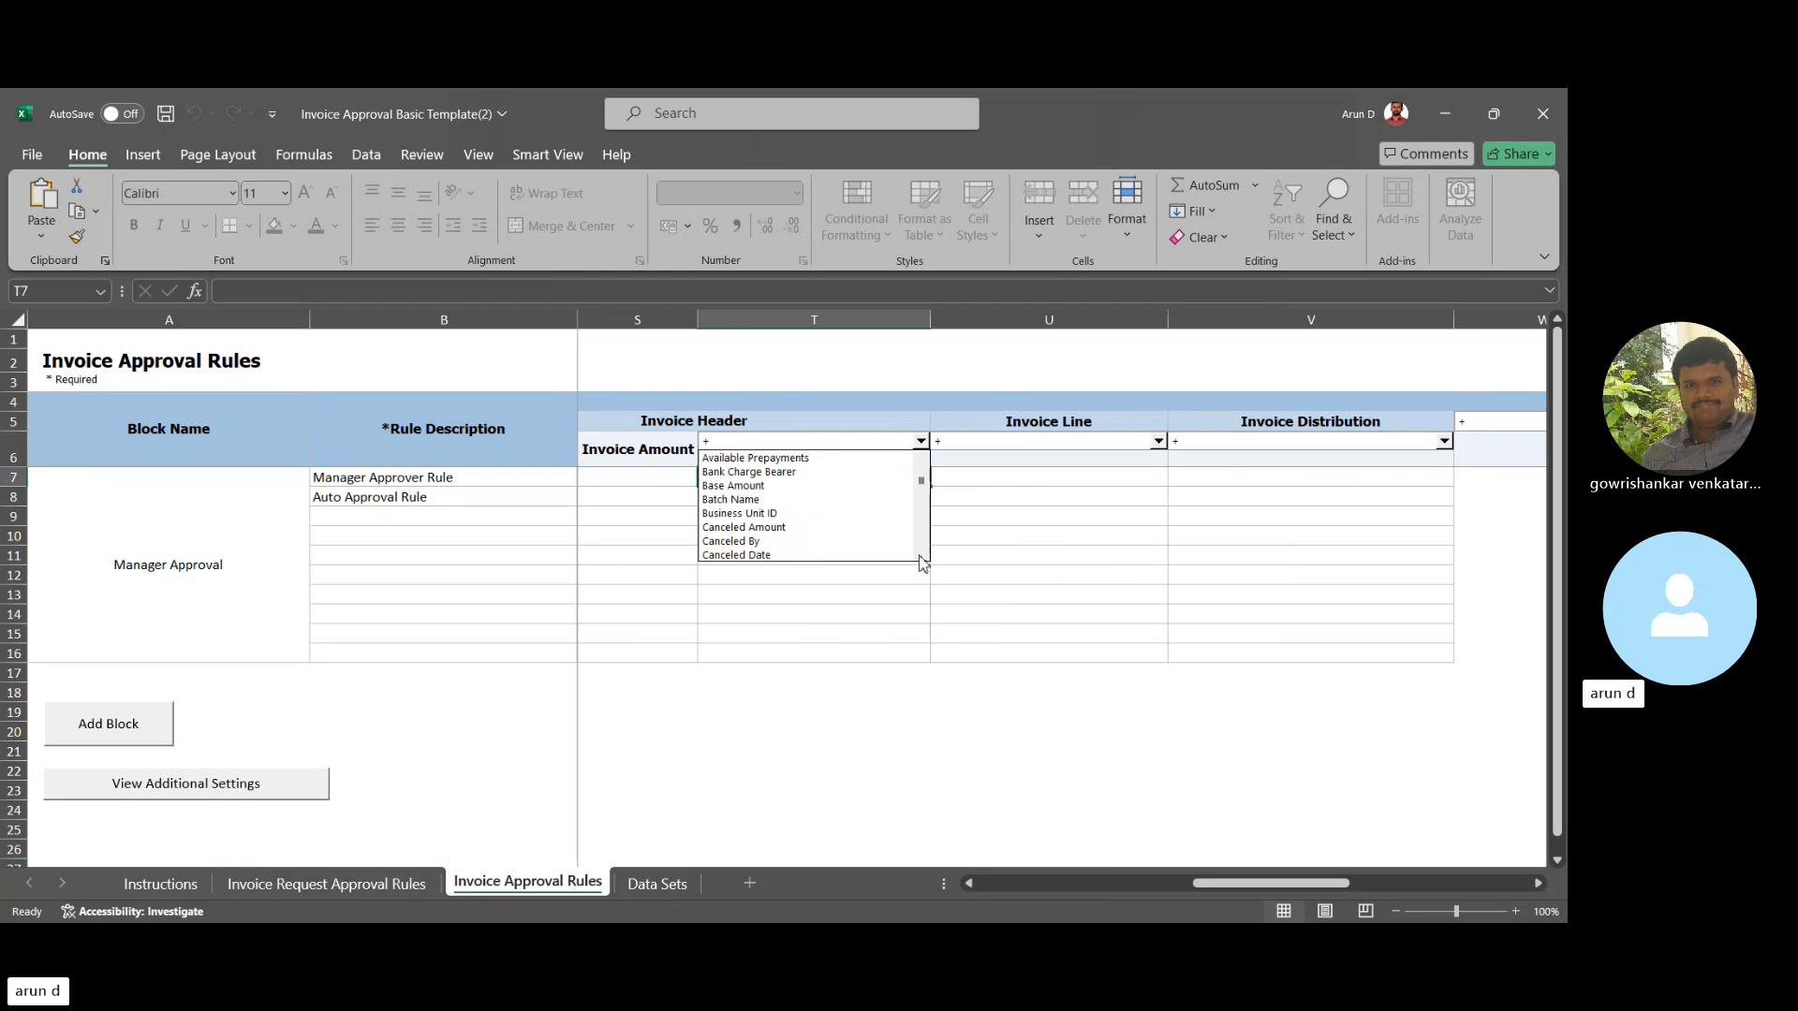
pyautogui.scroll(-3, 923, 561)
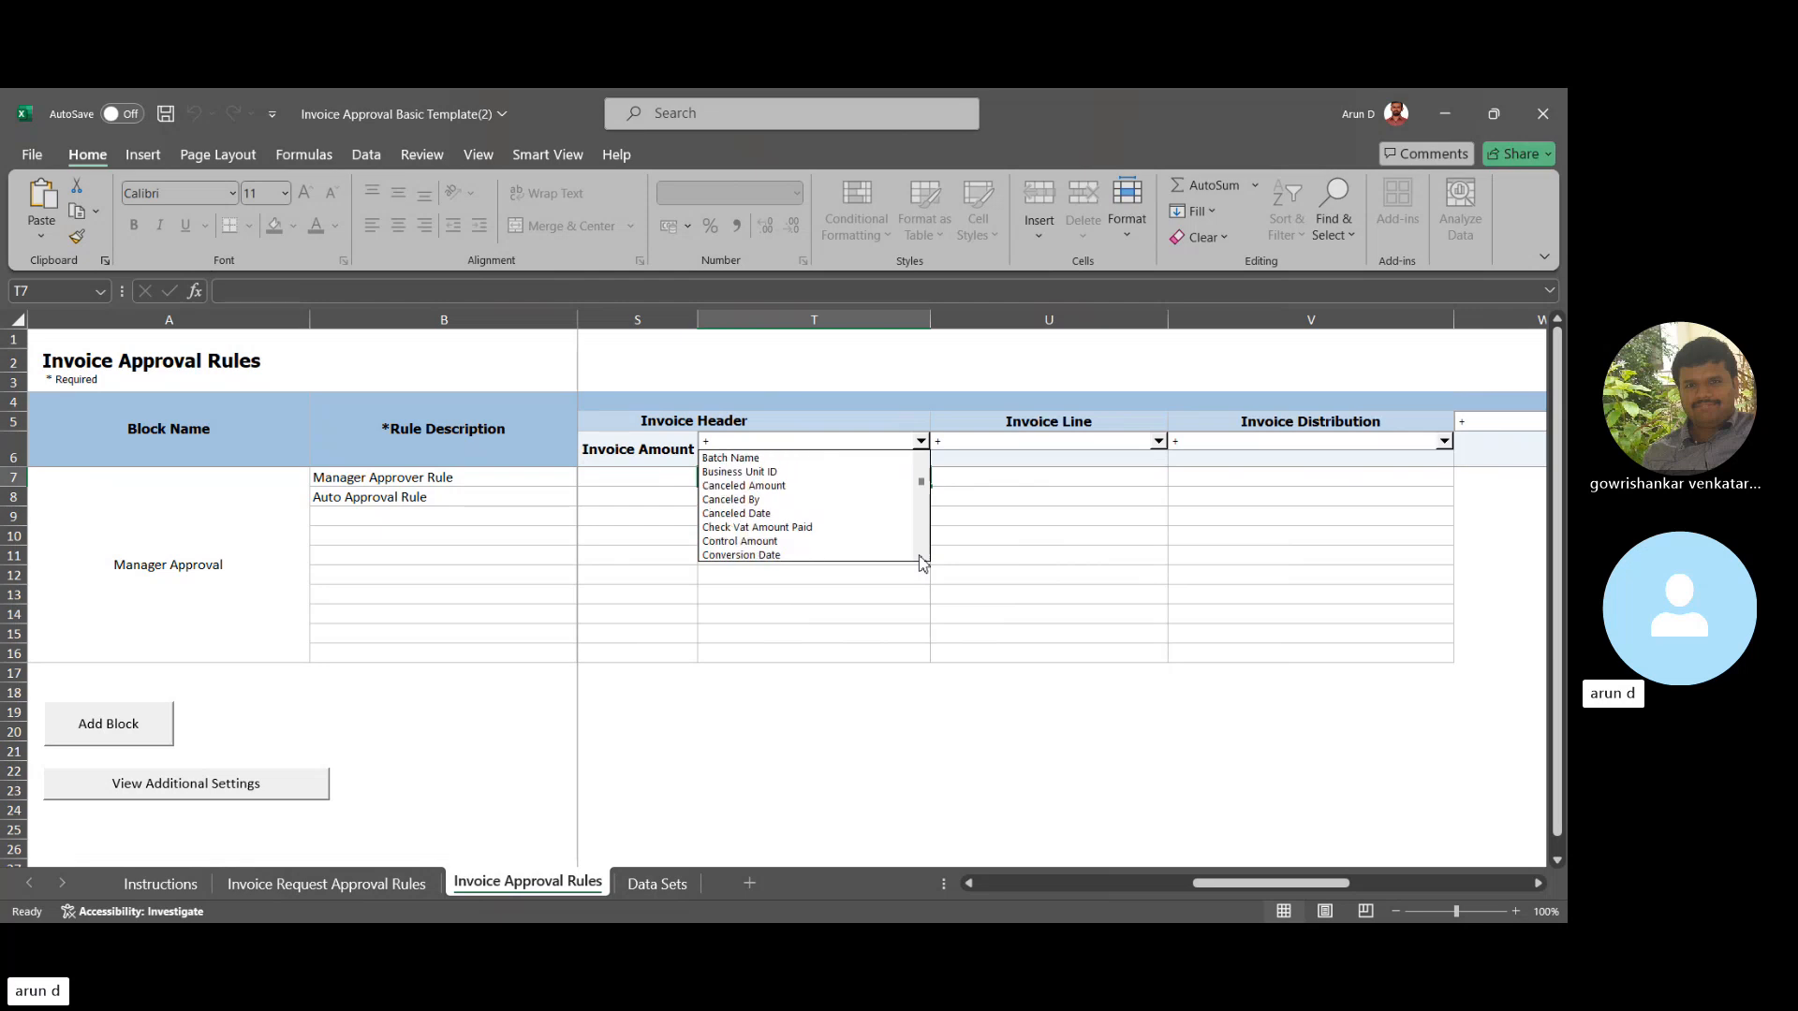
pyautogui.scroll(-8, 923, 562)
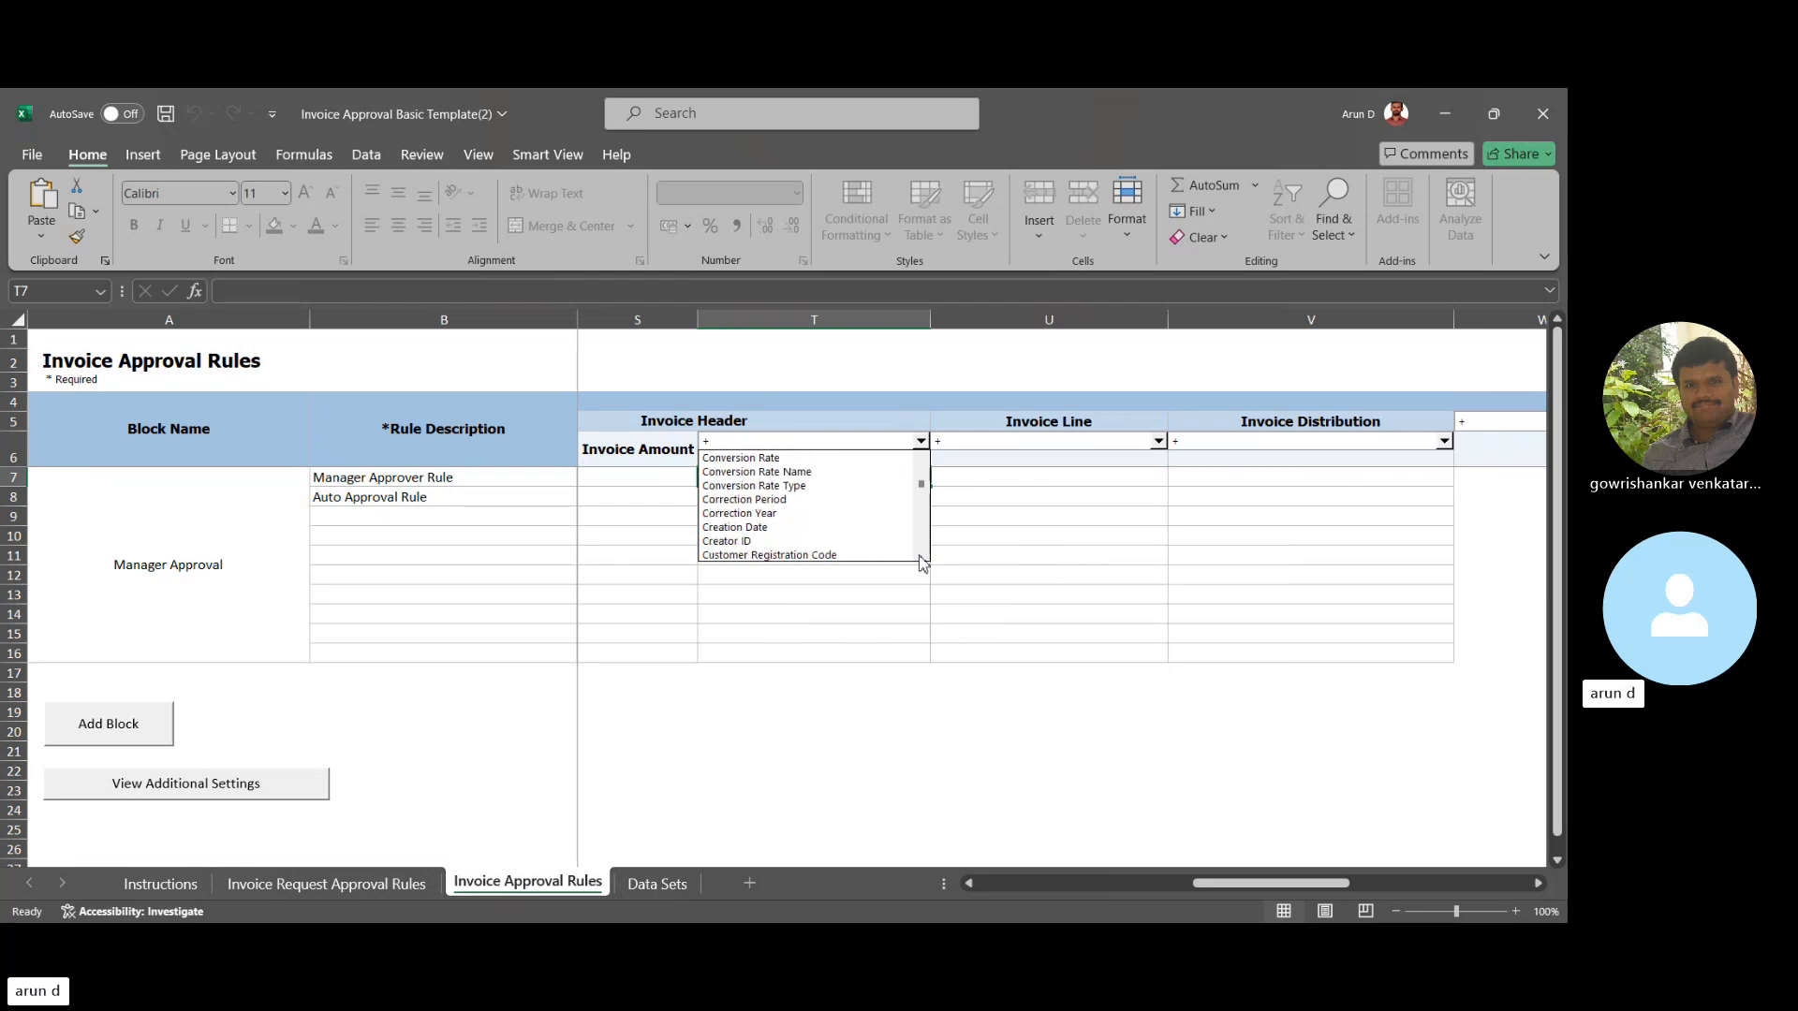
pyautogui.scroll(-1, 923, 562)
pyautogui.scroll(-6, 922, 562)
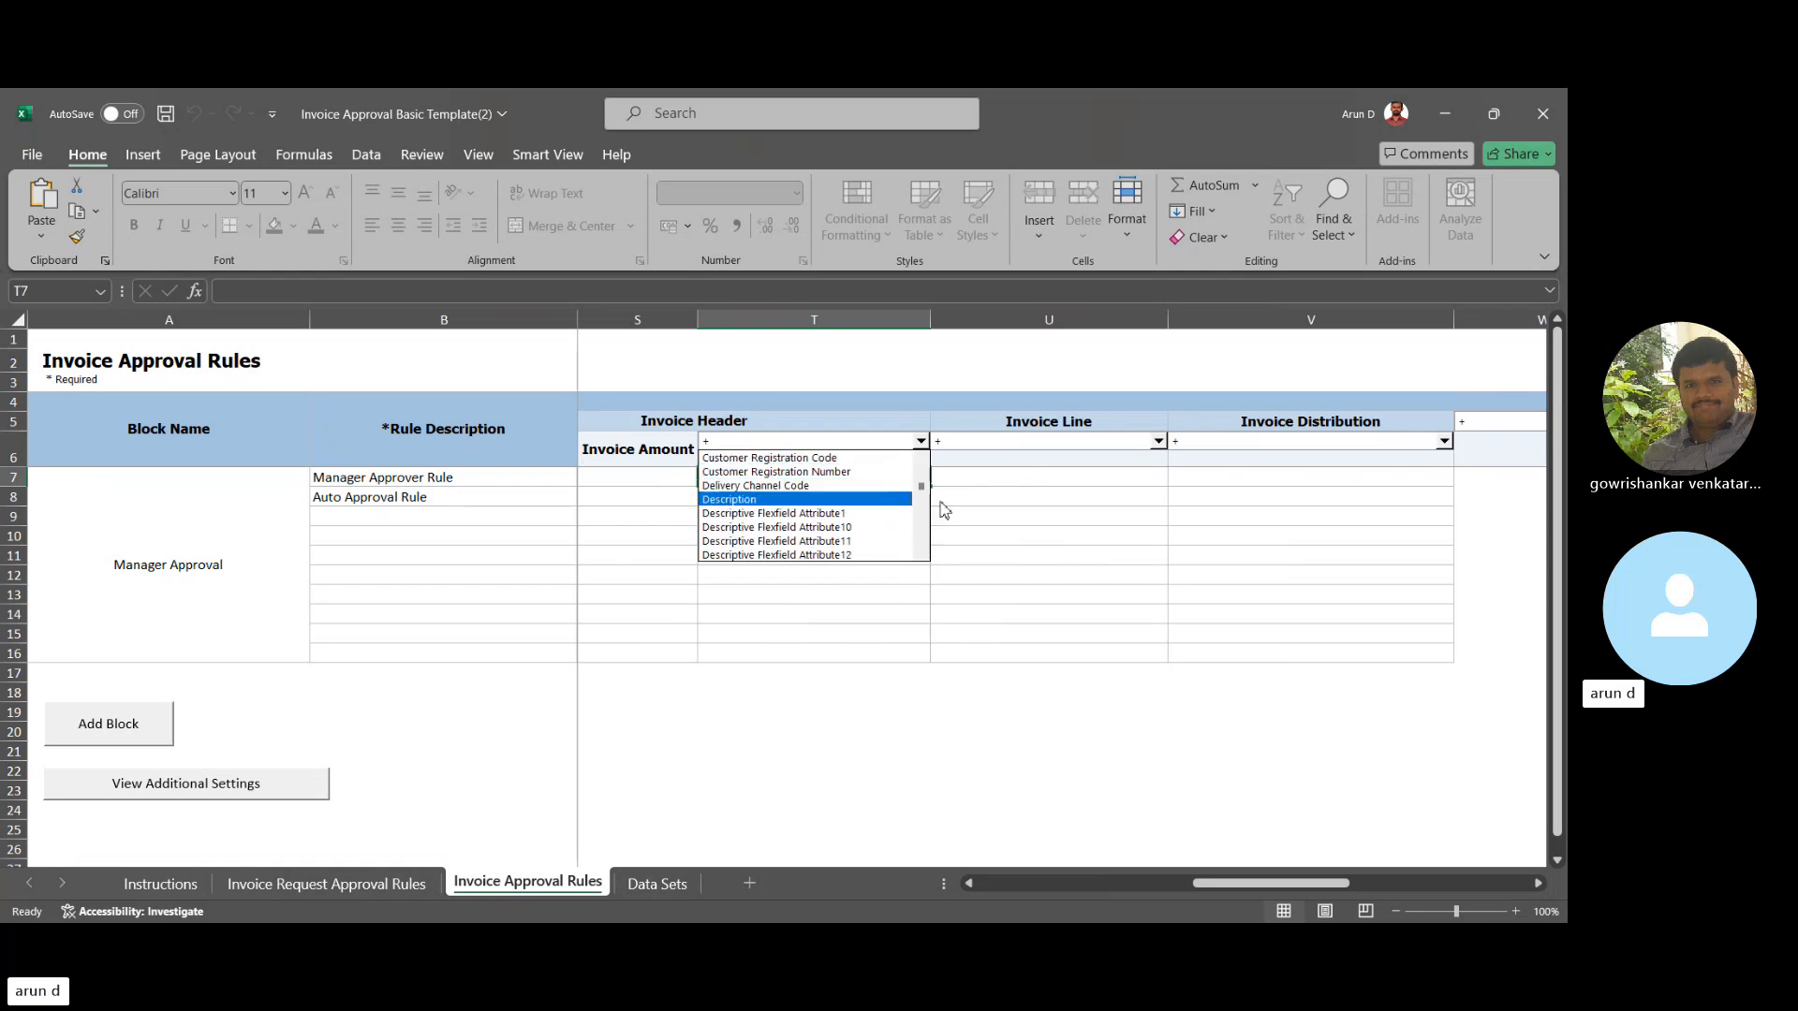
pyautogui.press('Escape')
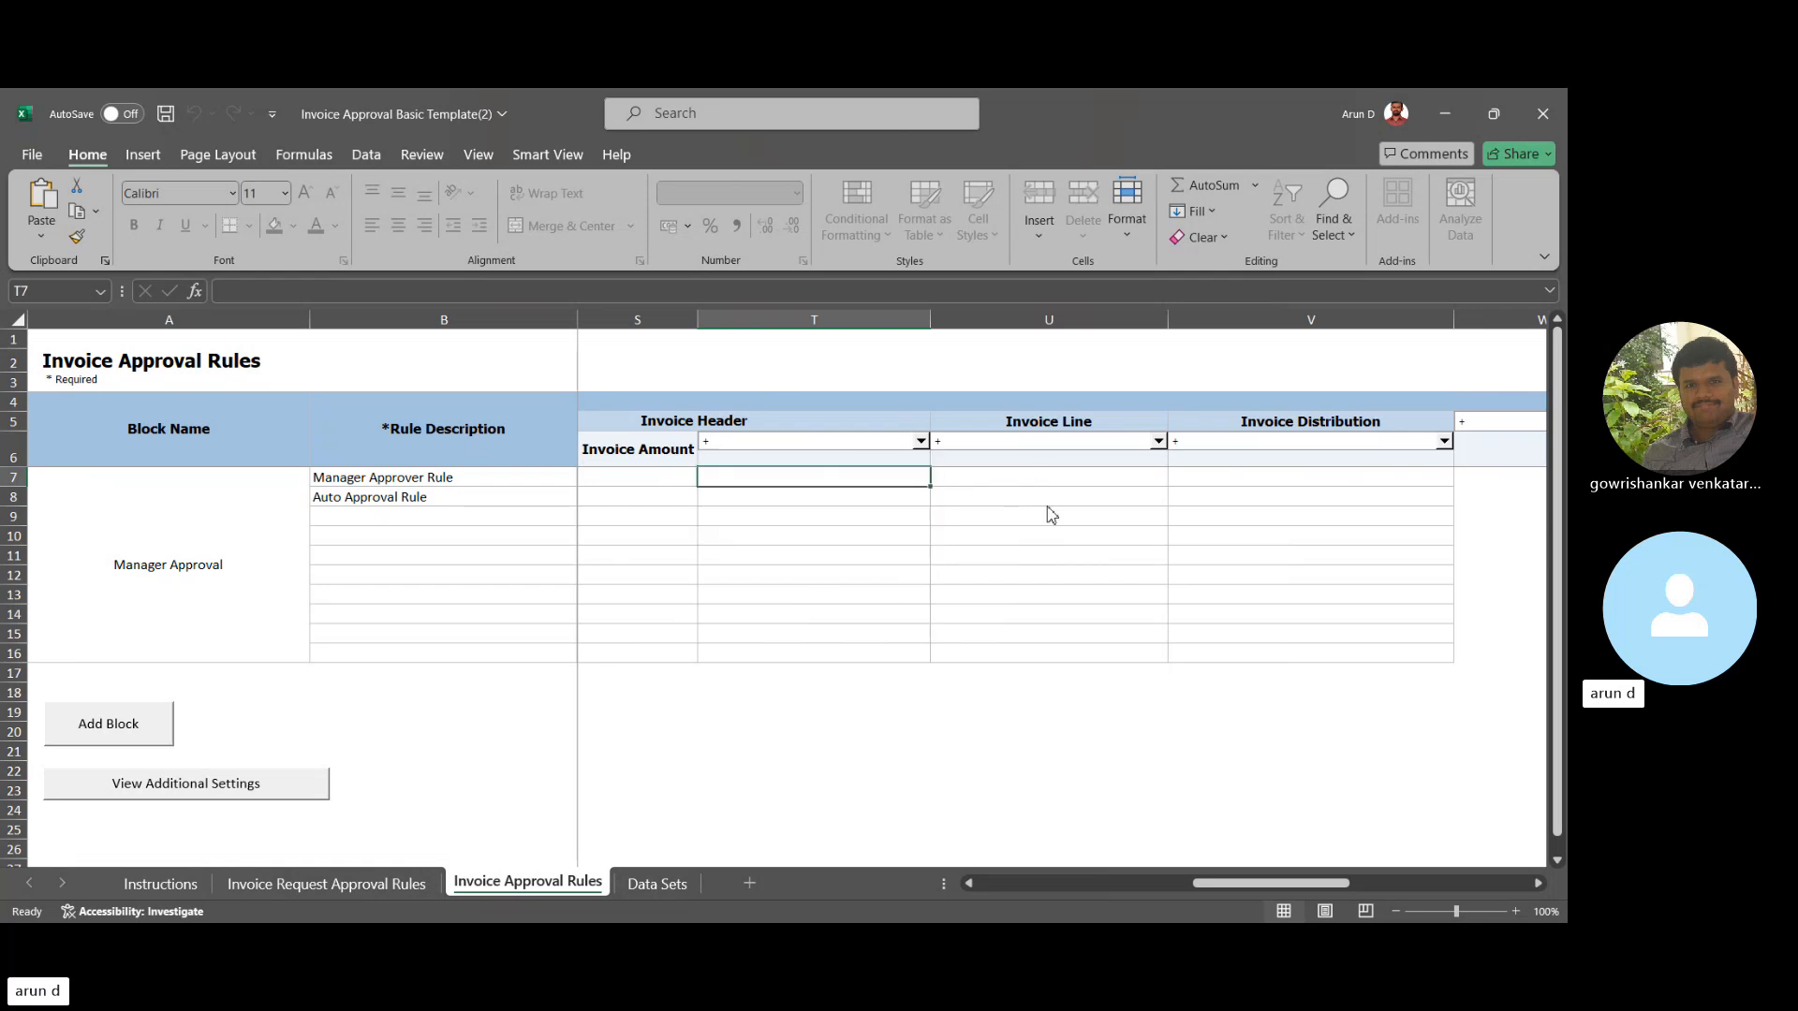
# - Browse the Invoice Line attribute choices in the U6 dropdown without picking one
pyautogui.click(1154, 442)
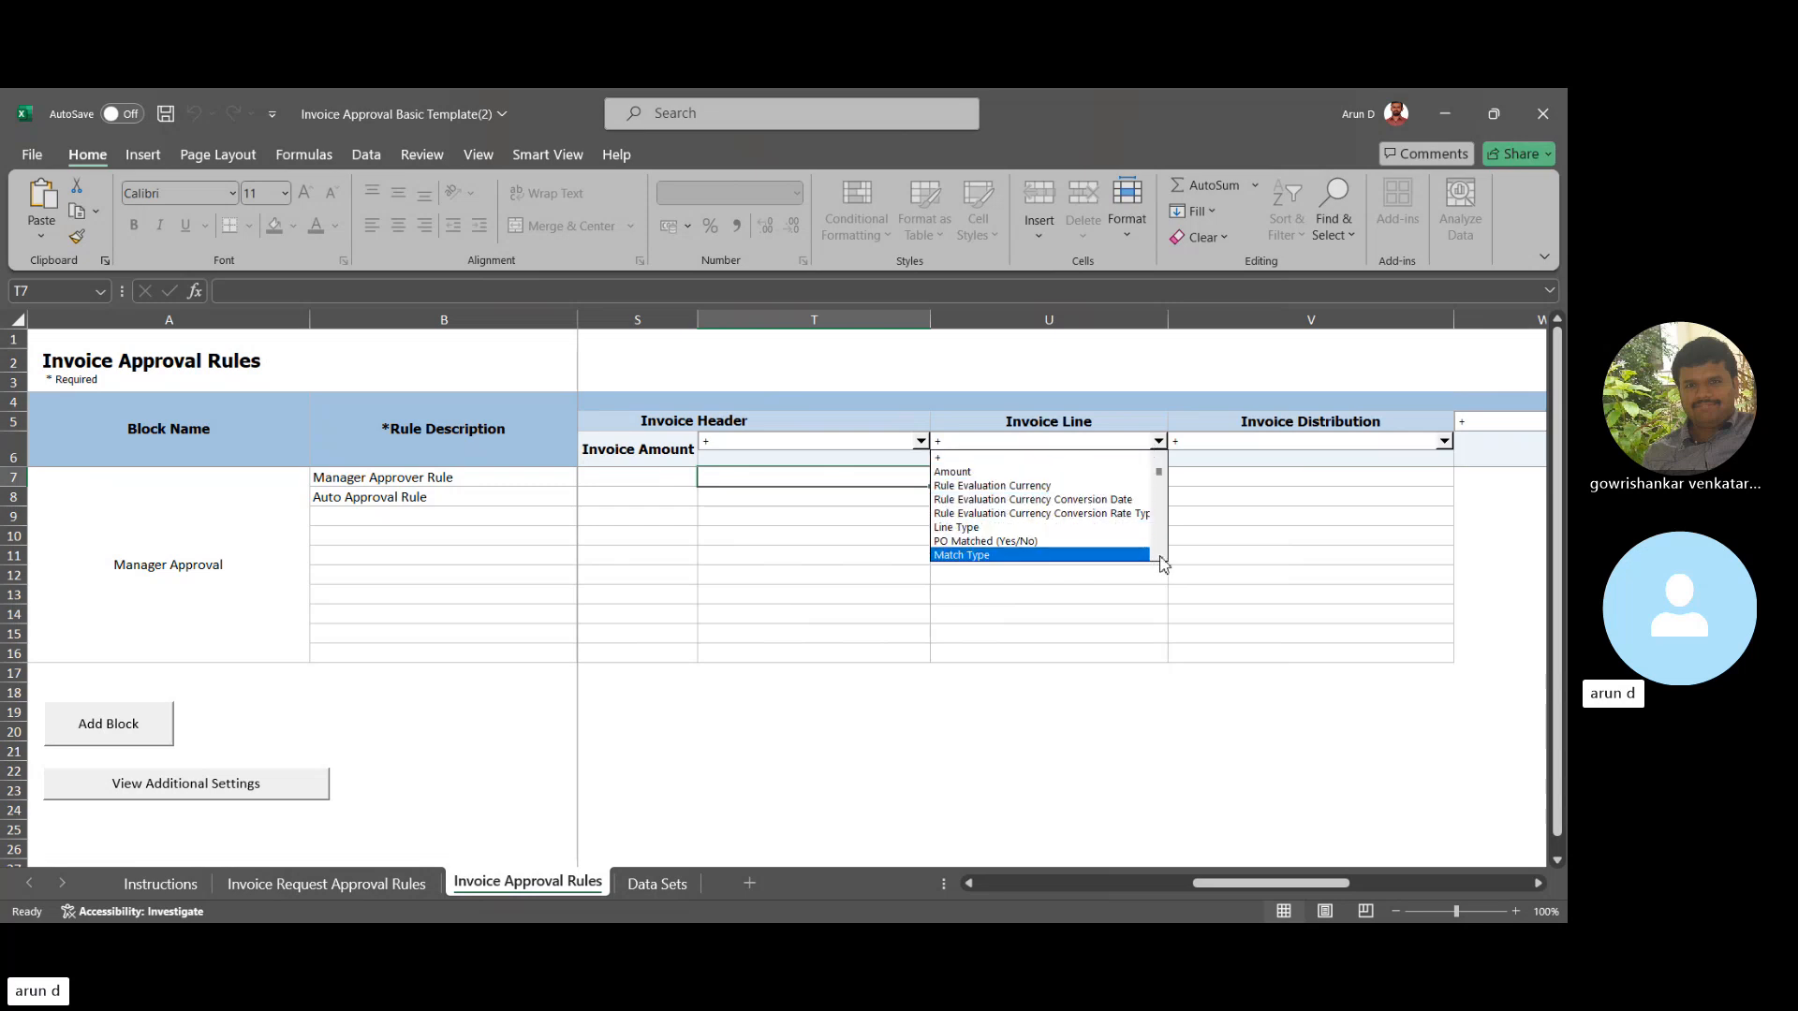
pyautogui.scroll(-5, 1162, 562)
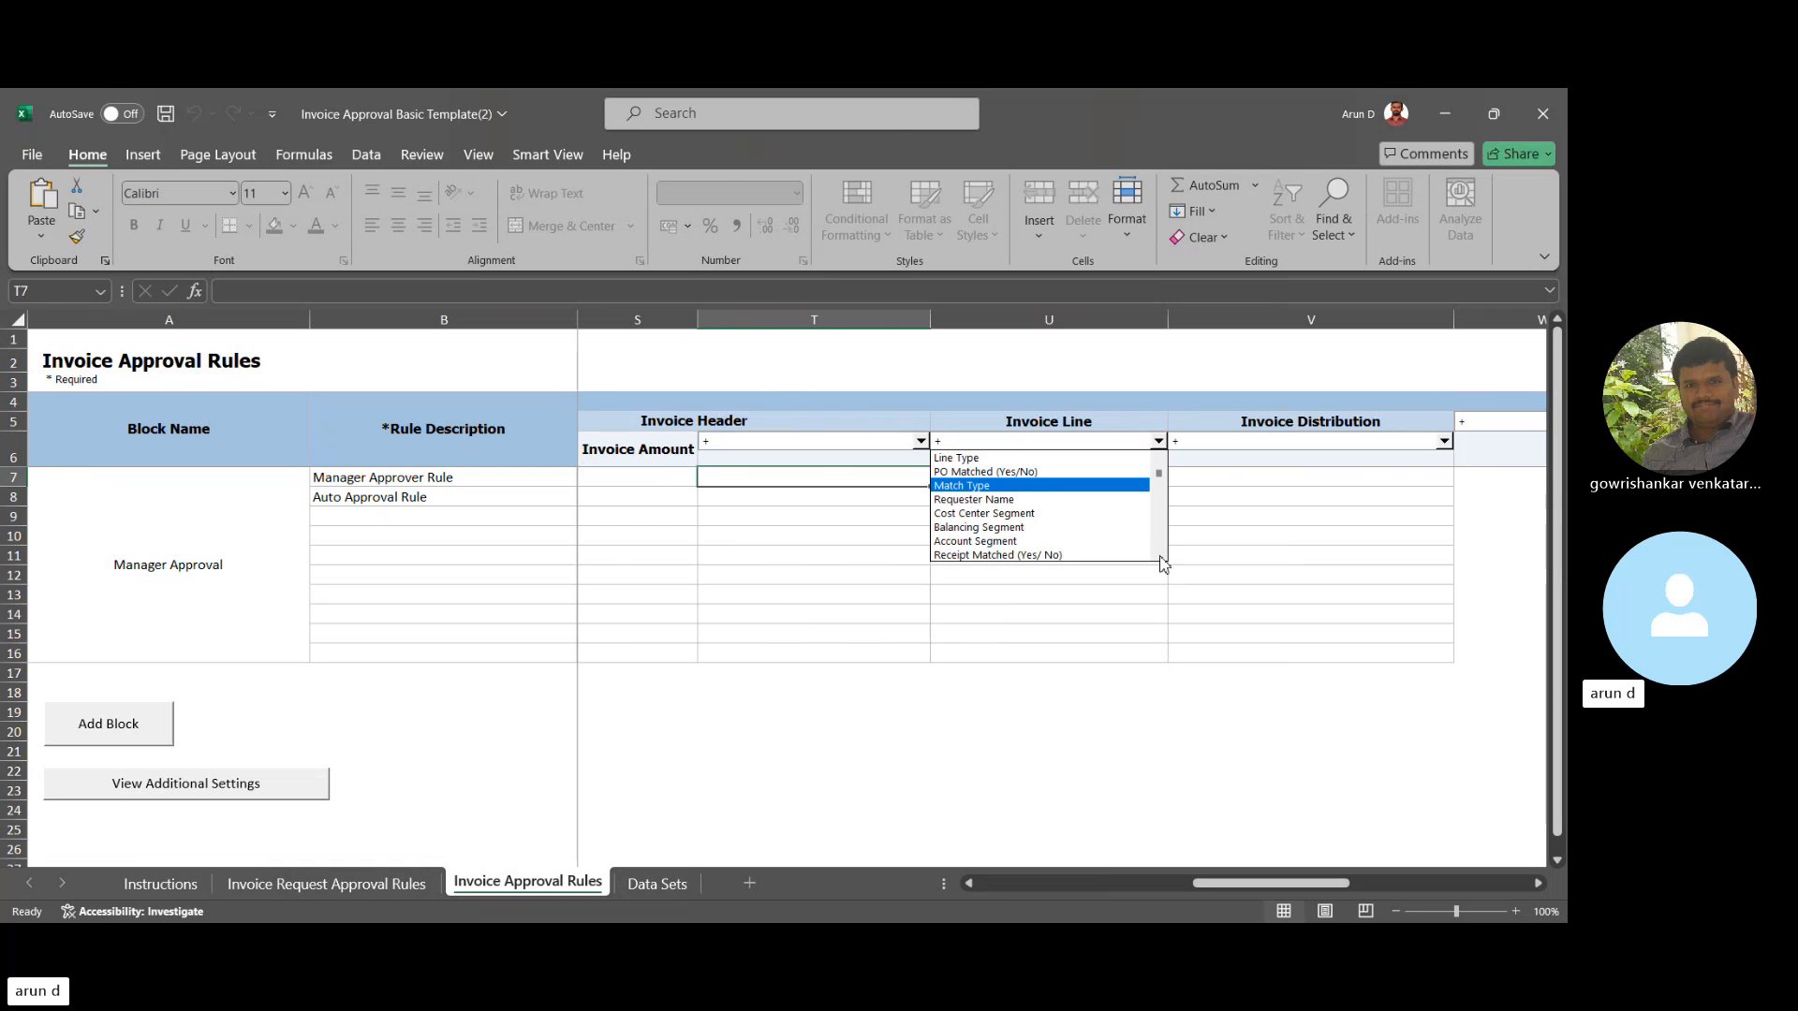
pyautogui.scroll(-2, 1162, 561)
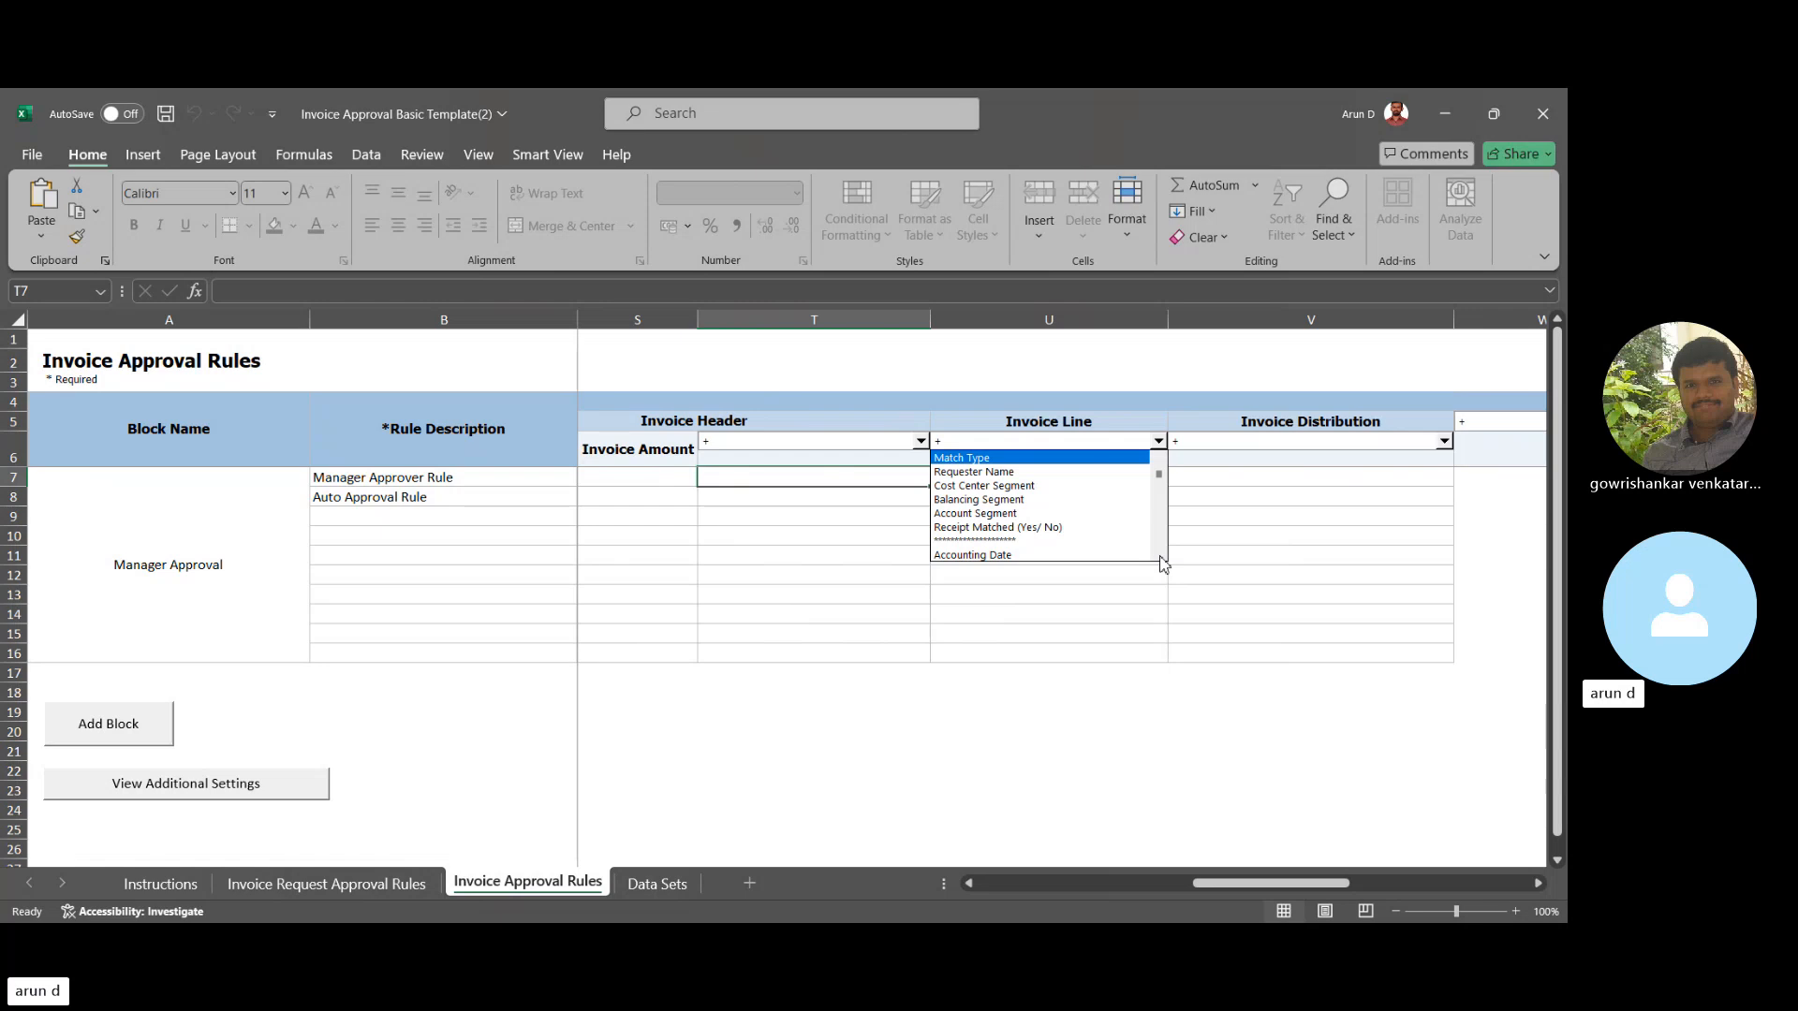
pyautogui.click(1275, 498)
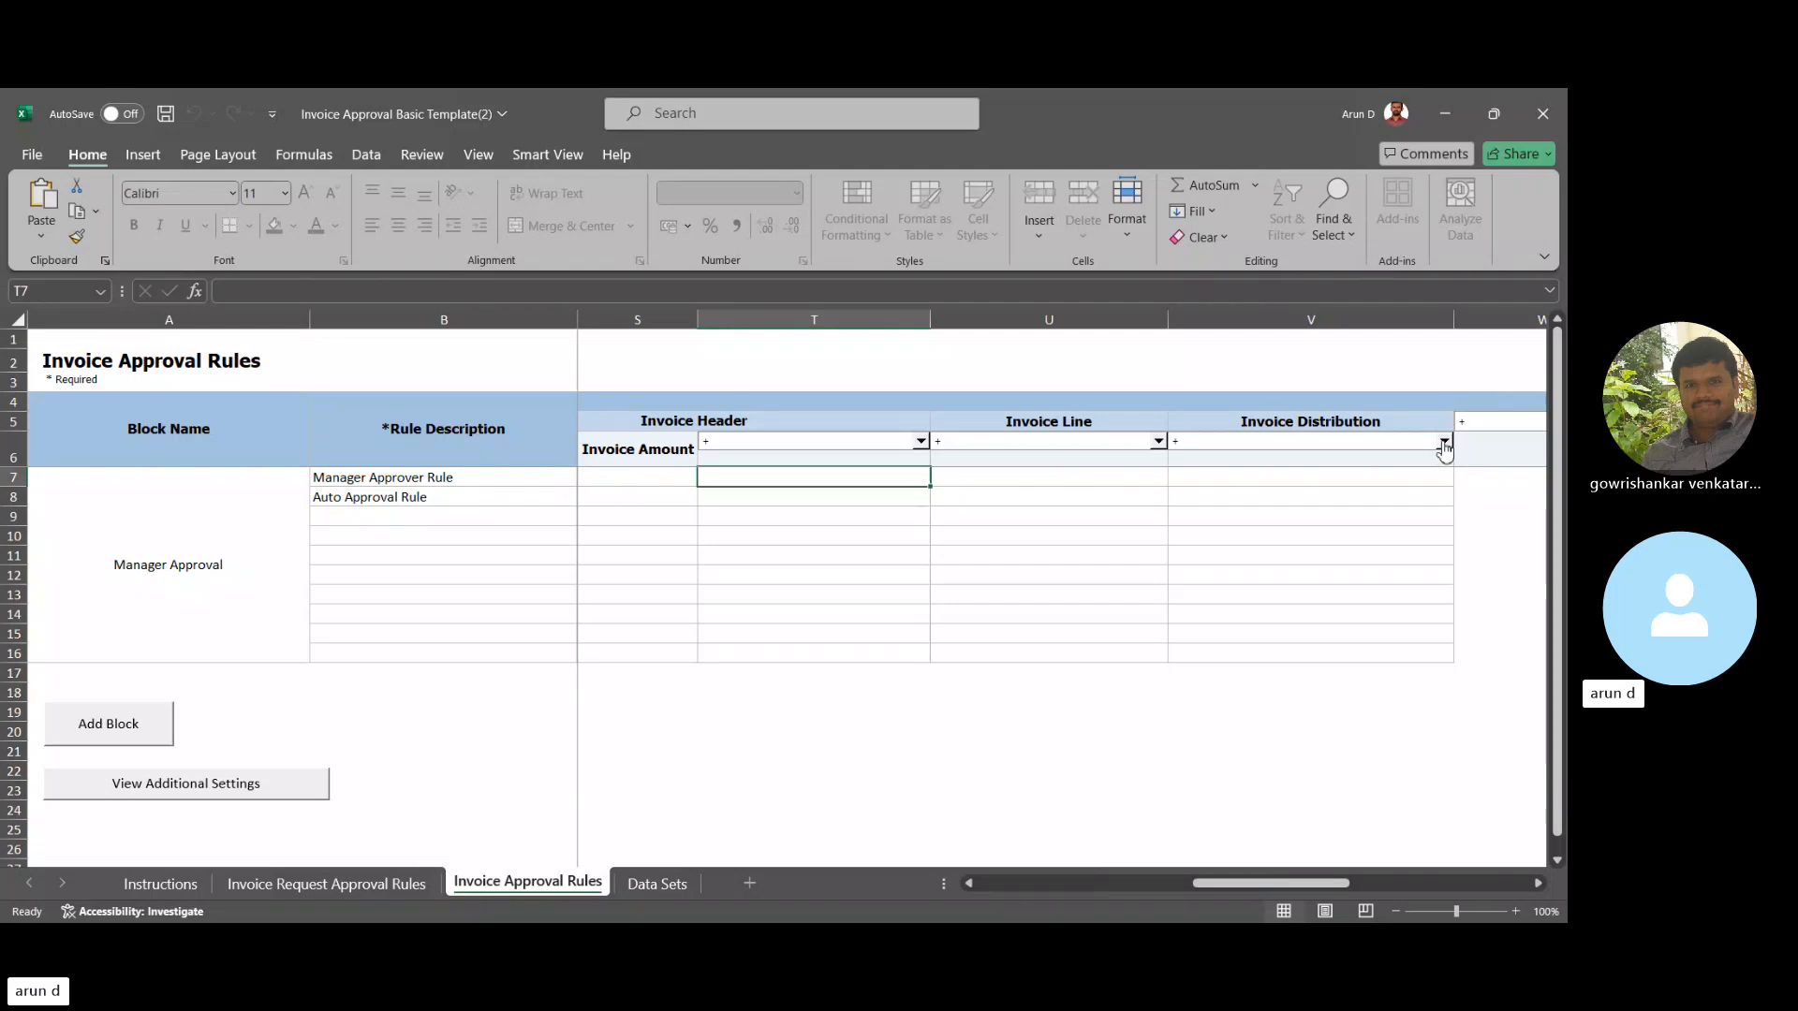
# - Browse the V6 Invoice Distribution fields, such as Cost Center Segment, Account Segment and Amount
pyautogui.click(1444, 443)
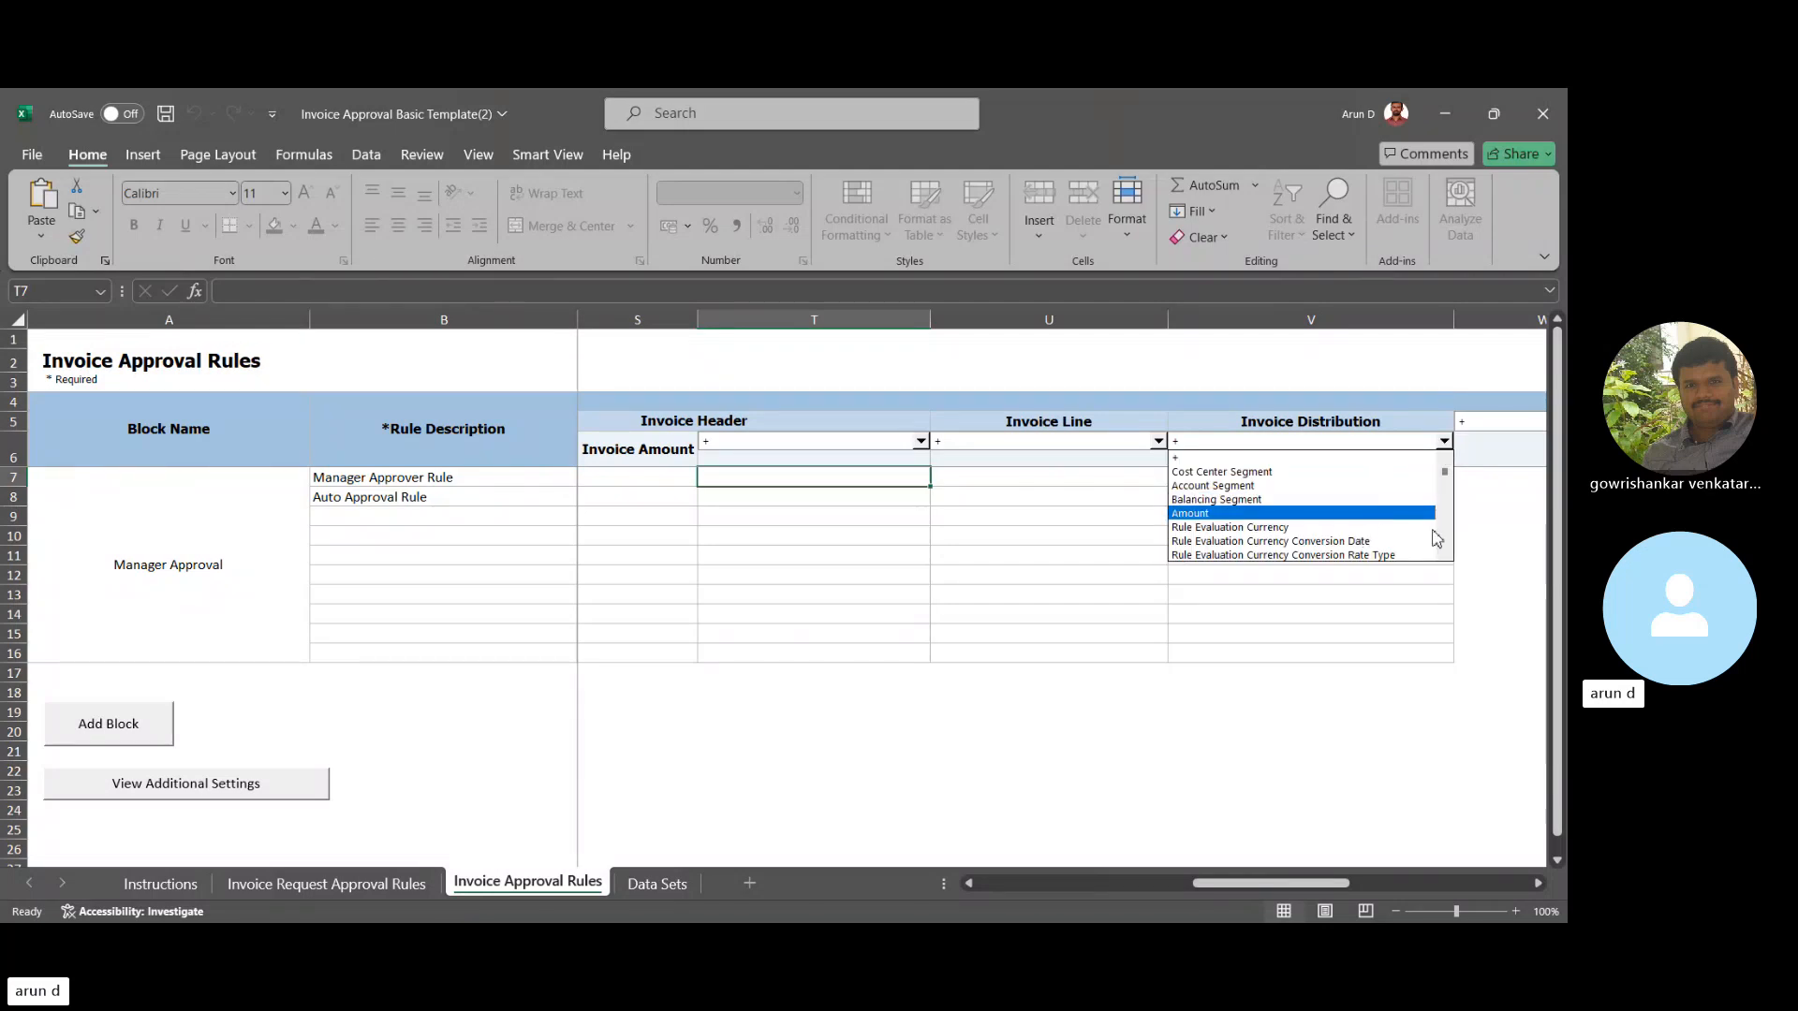
pyautogui.scroll(-5, 1443, 556)
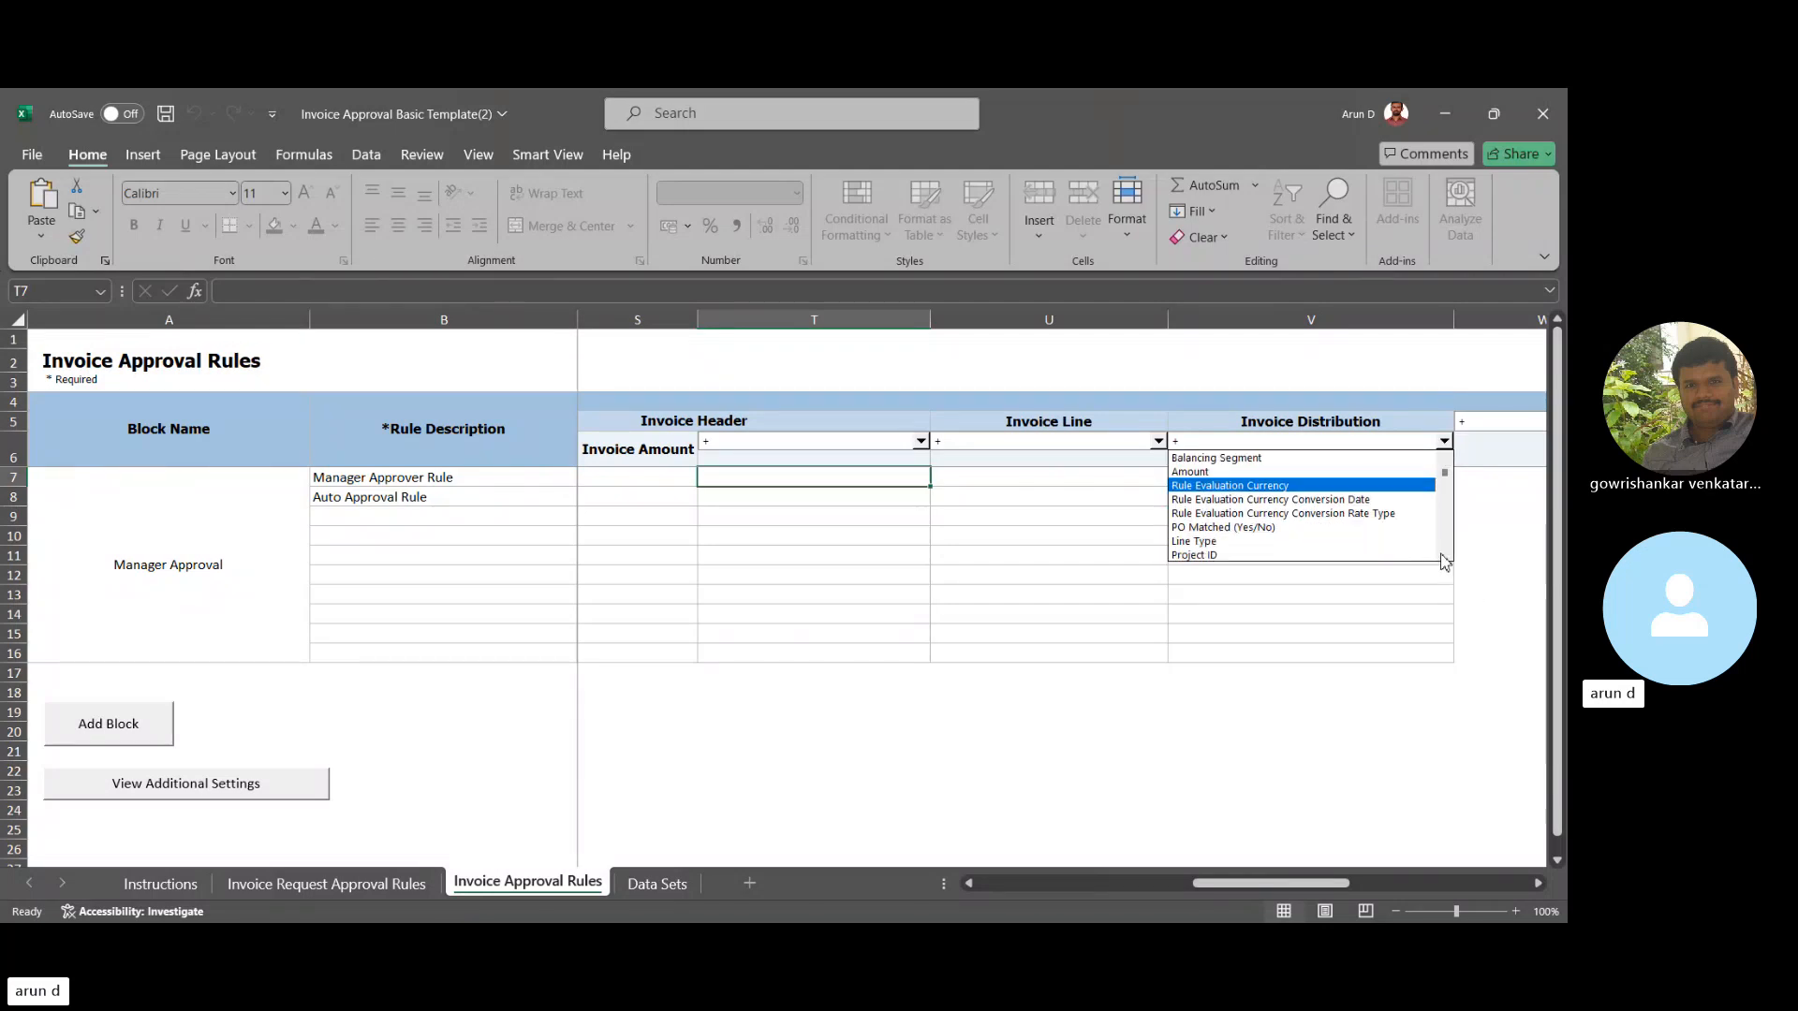
pyautogui.scroll(-4, 1442, 560)
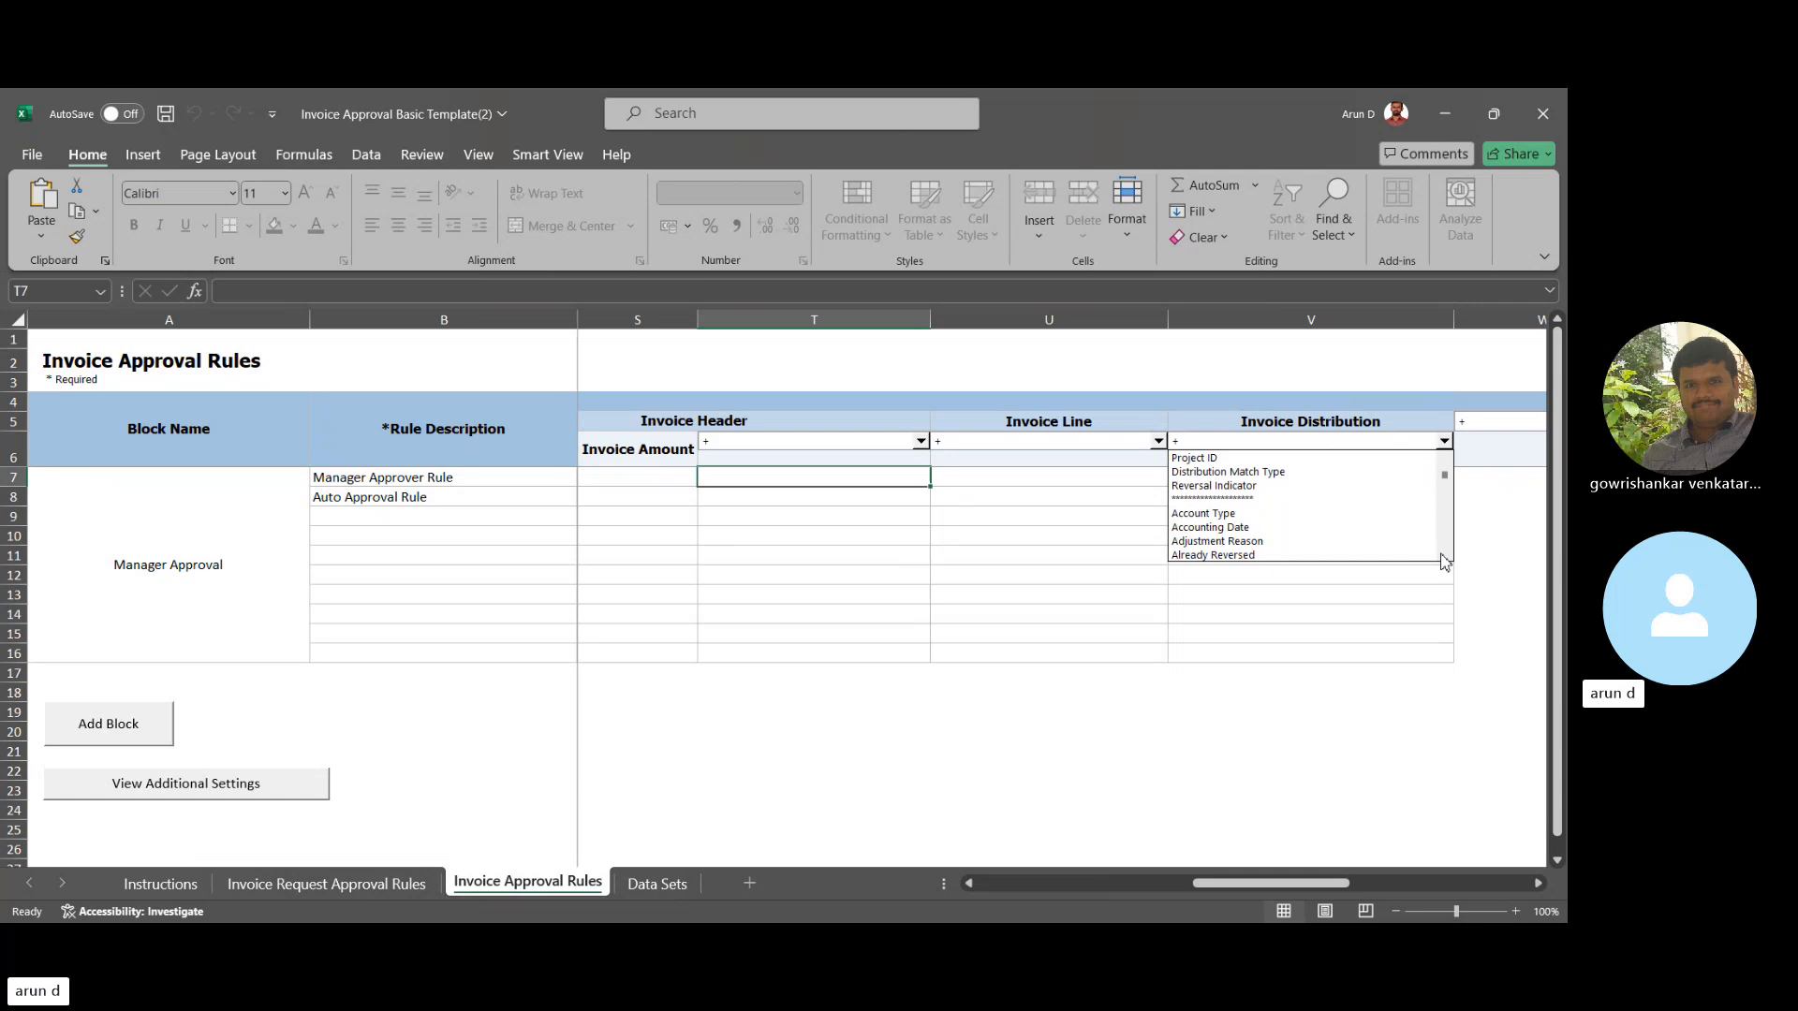
pyautogui.scroll(-4, 1442, 560)
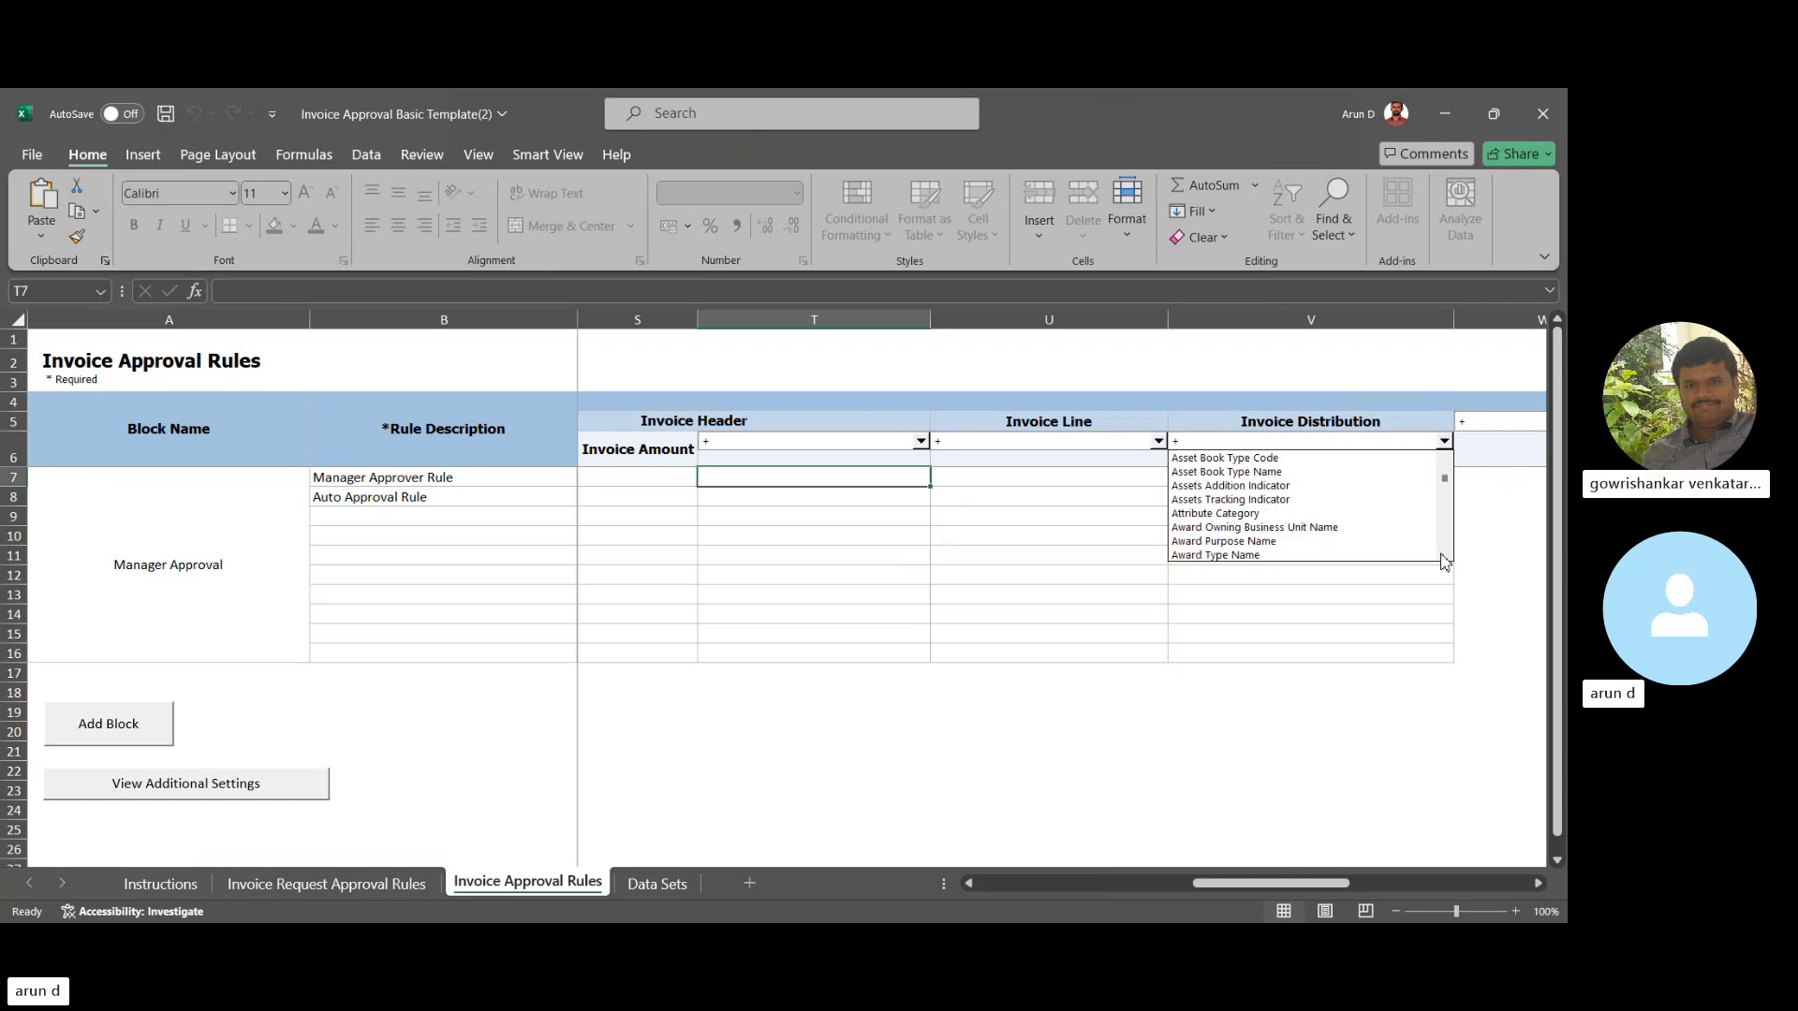
pyautogui.scroll(-4, 1443, 560)
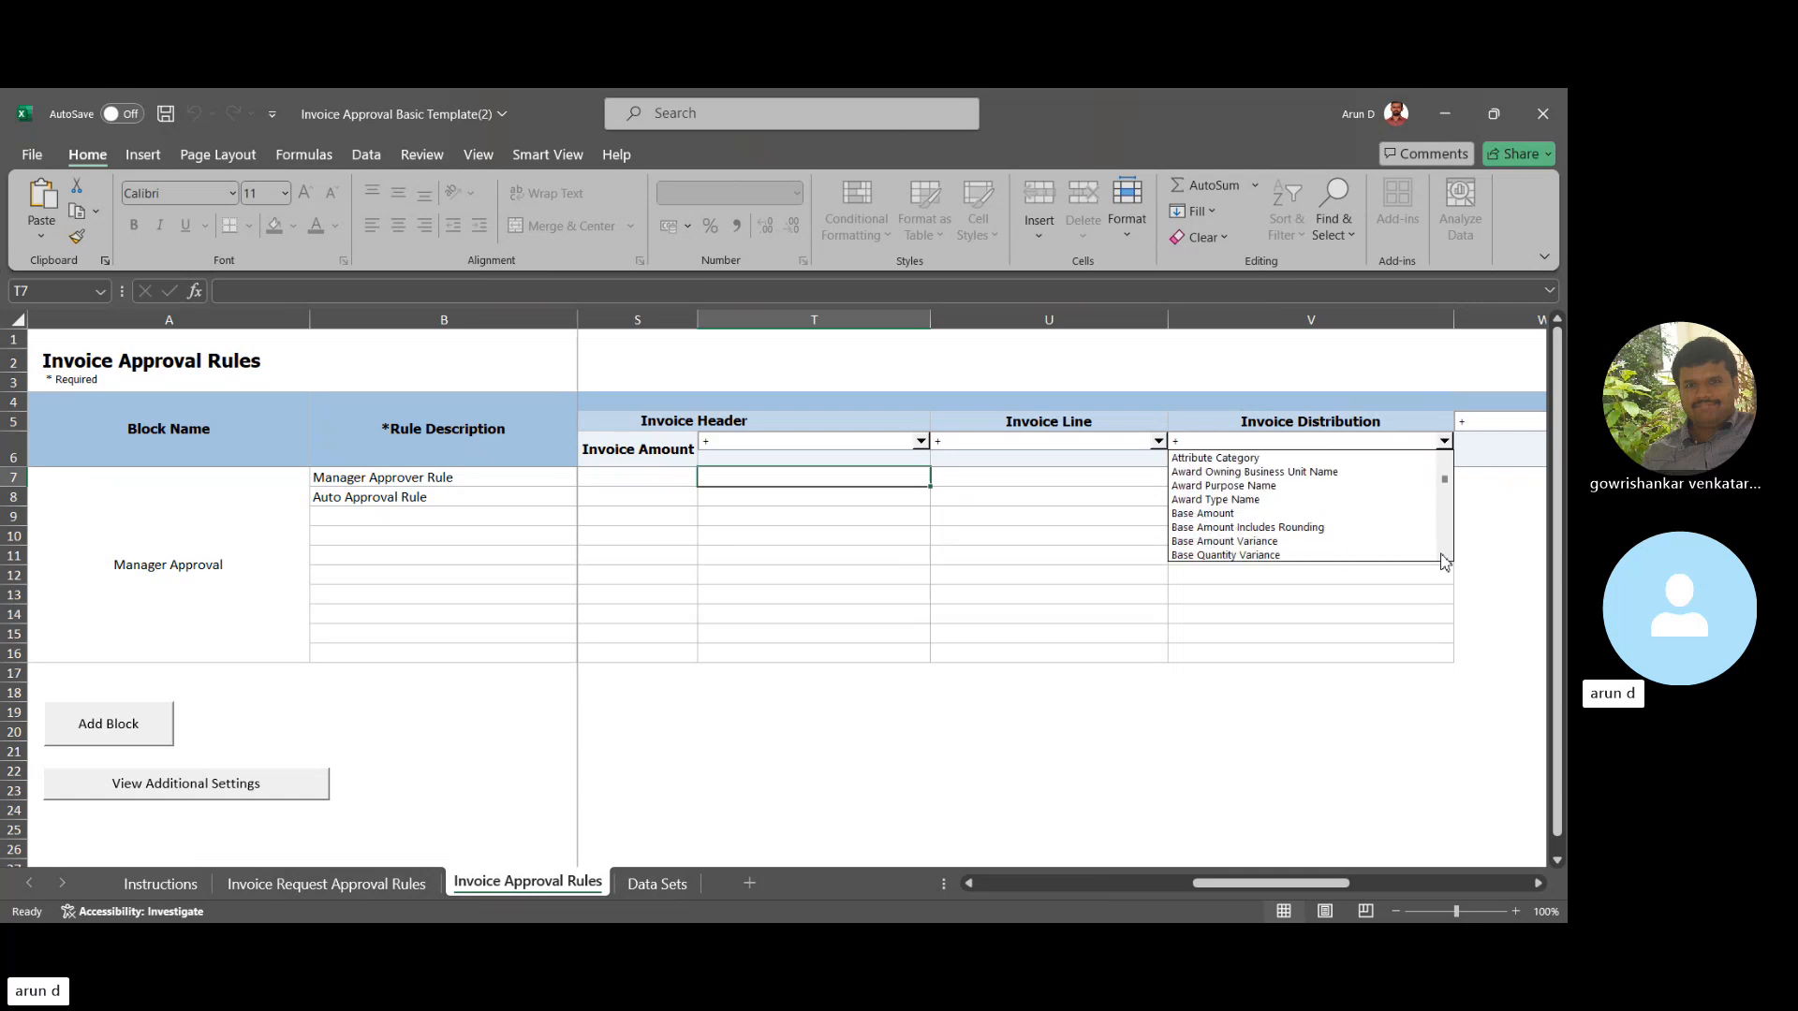
pyautogui.scroll(-3, 1442, 559)
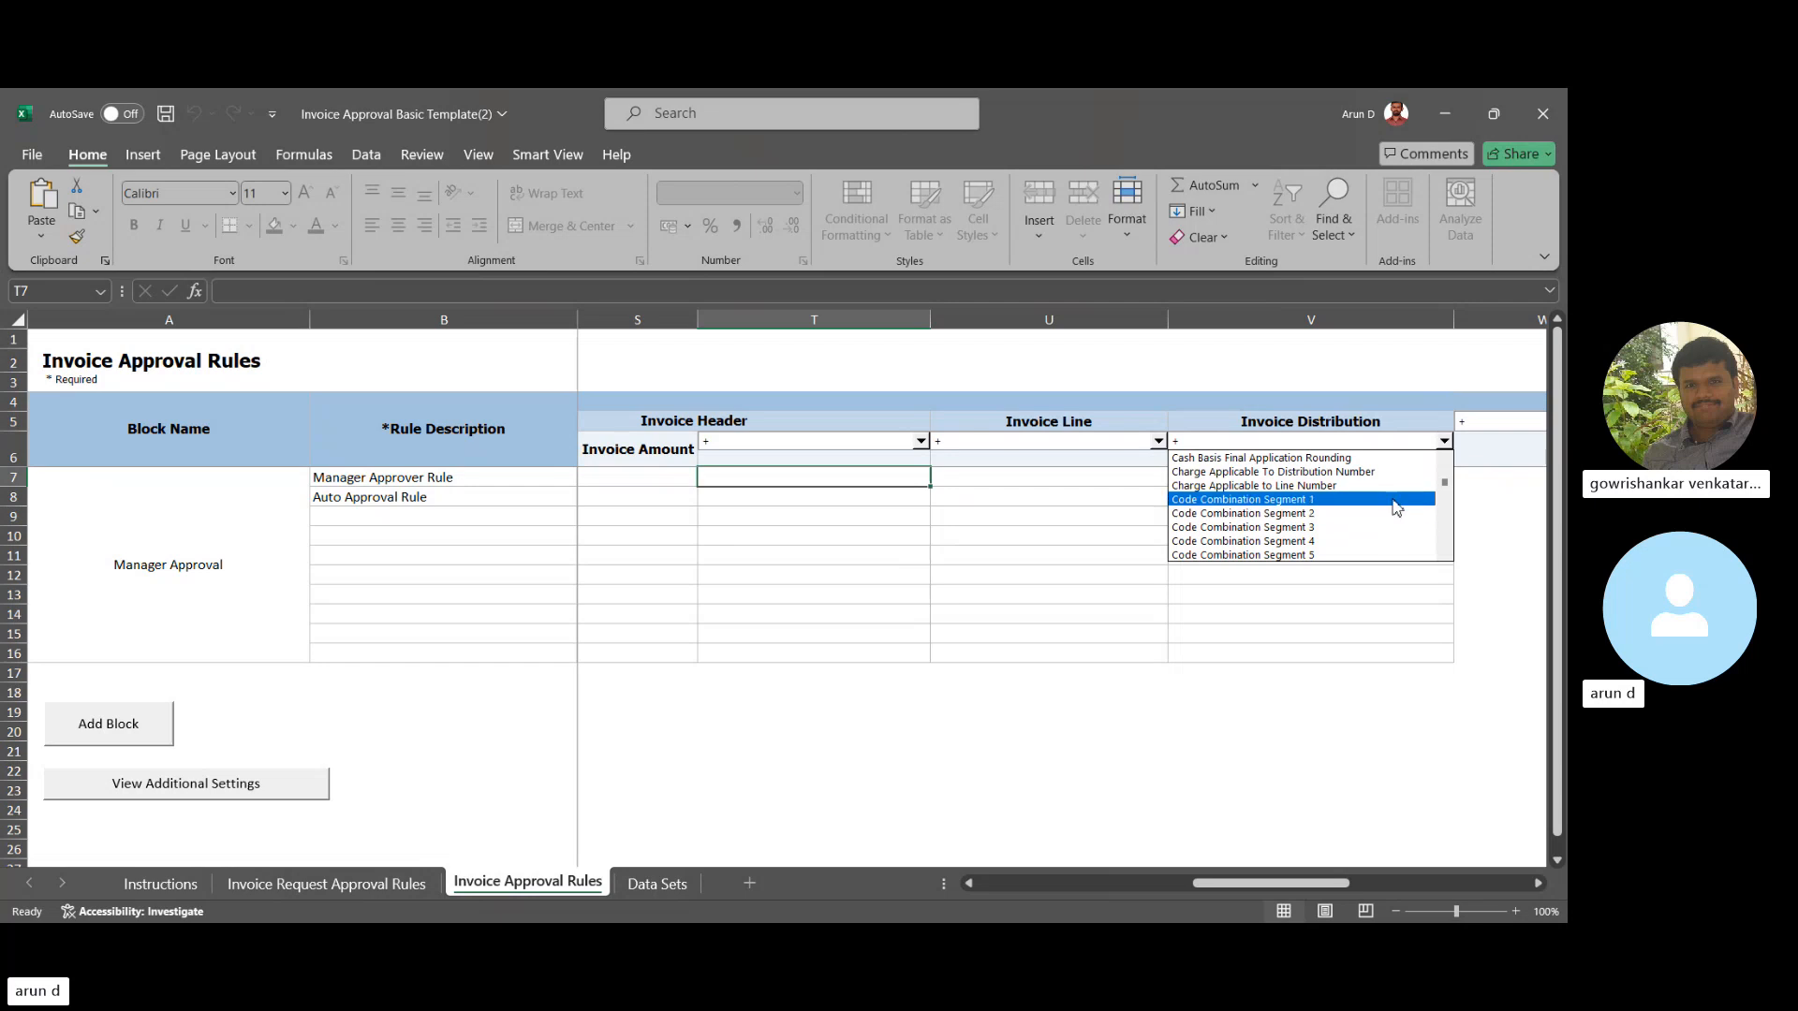
pyautogui.scroll(5, 1448, 459)
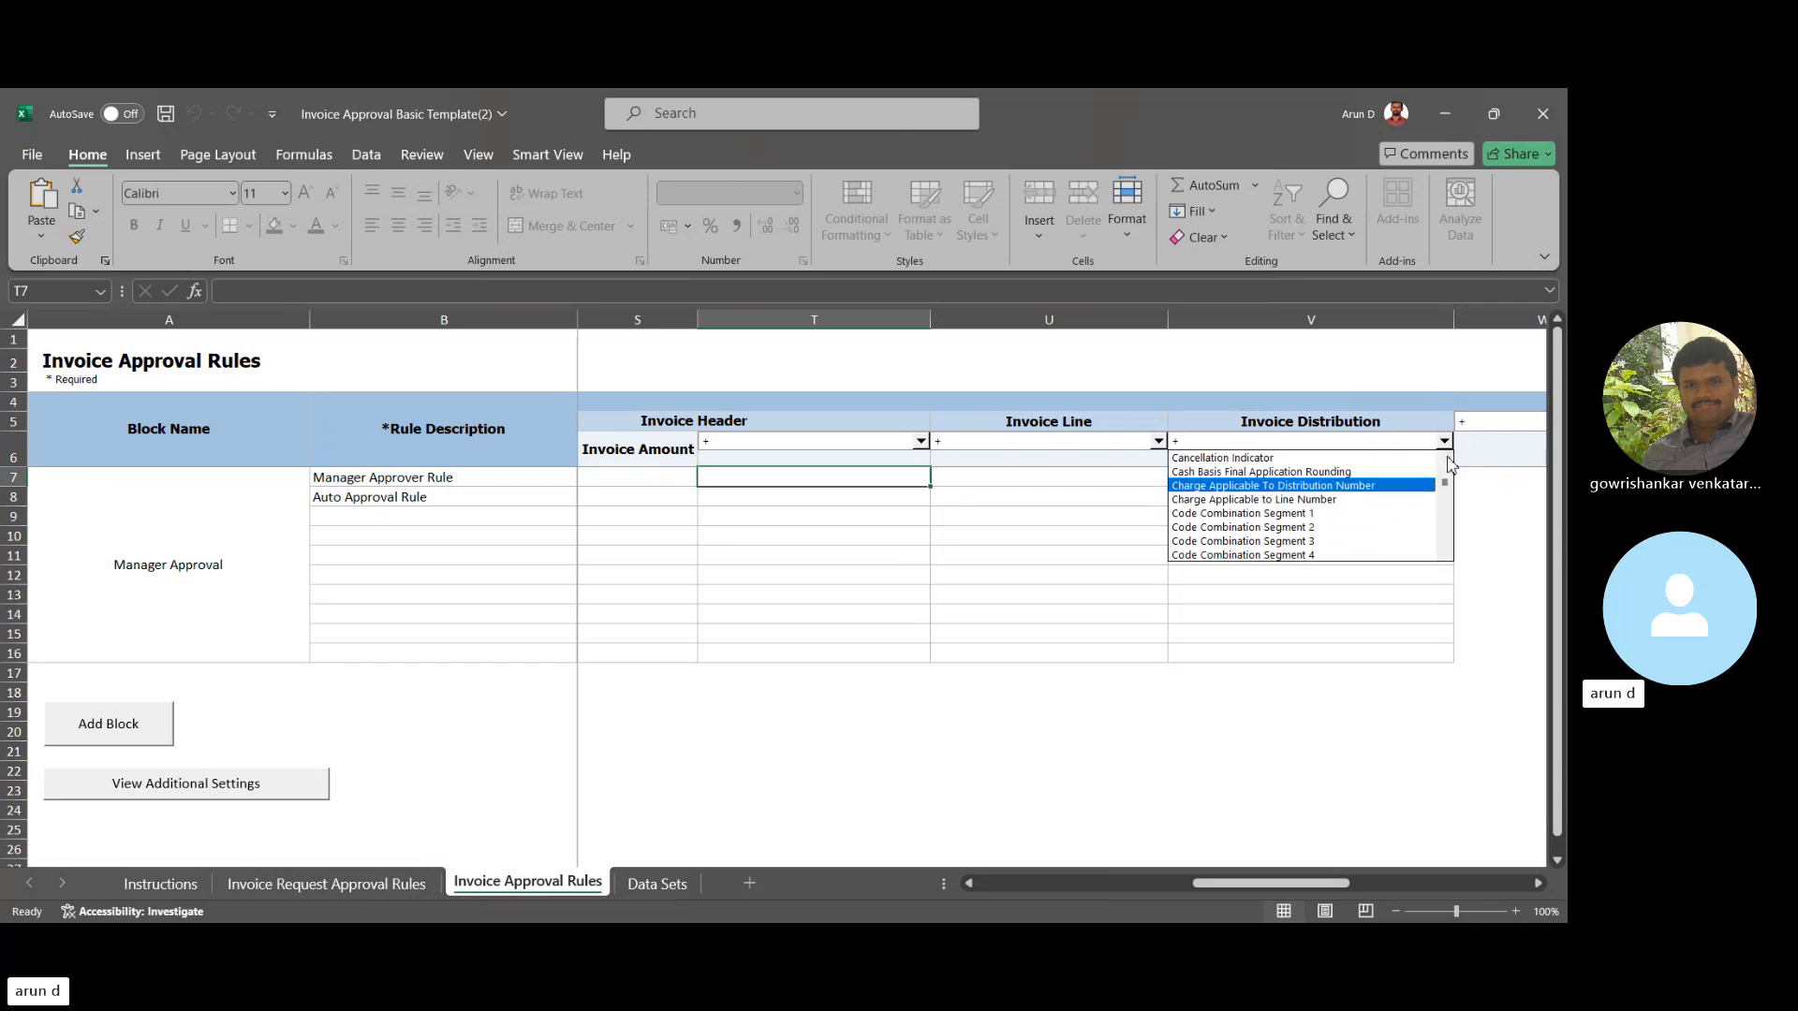
pyautogui.scroll(10, 1448, 459)
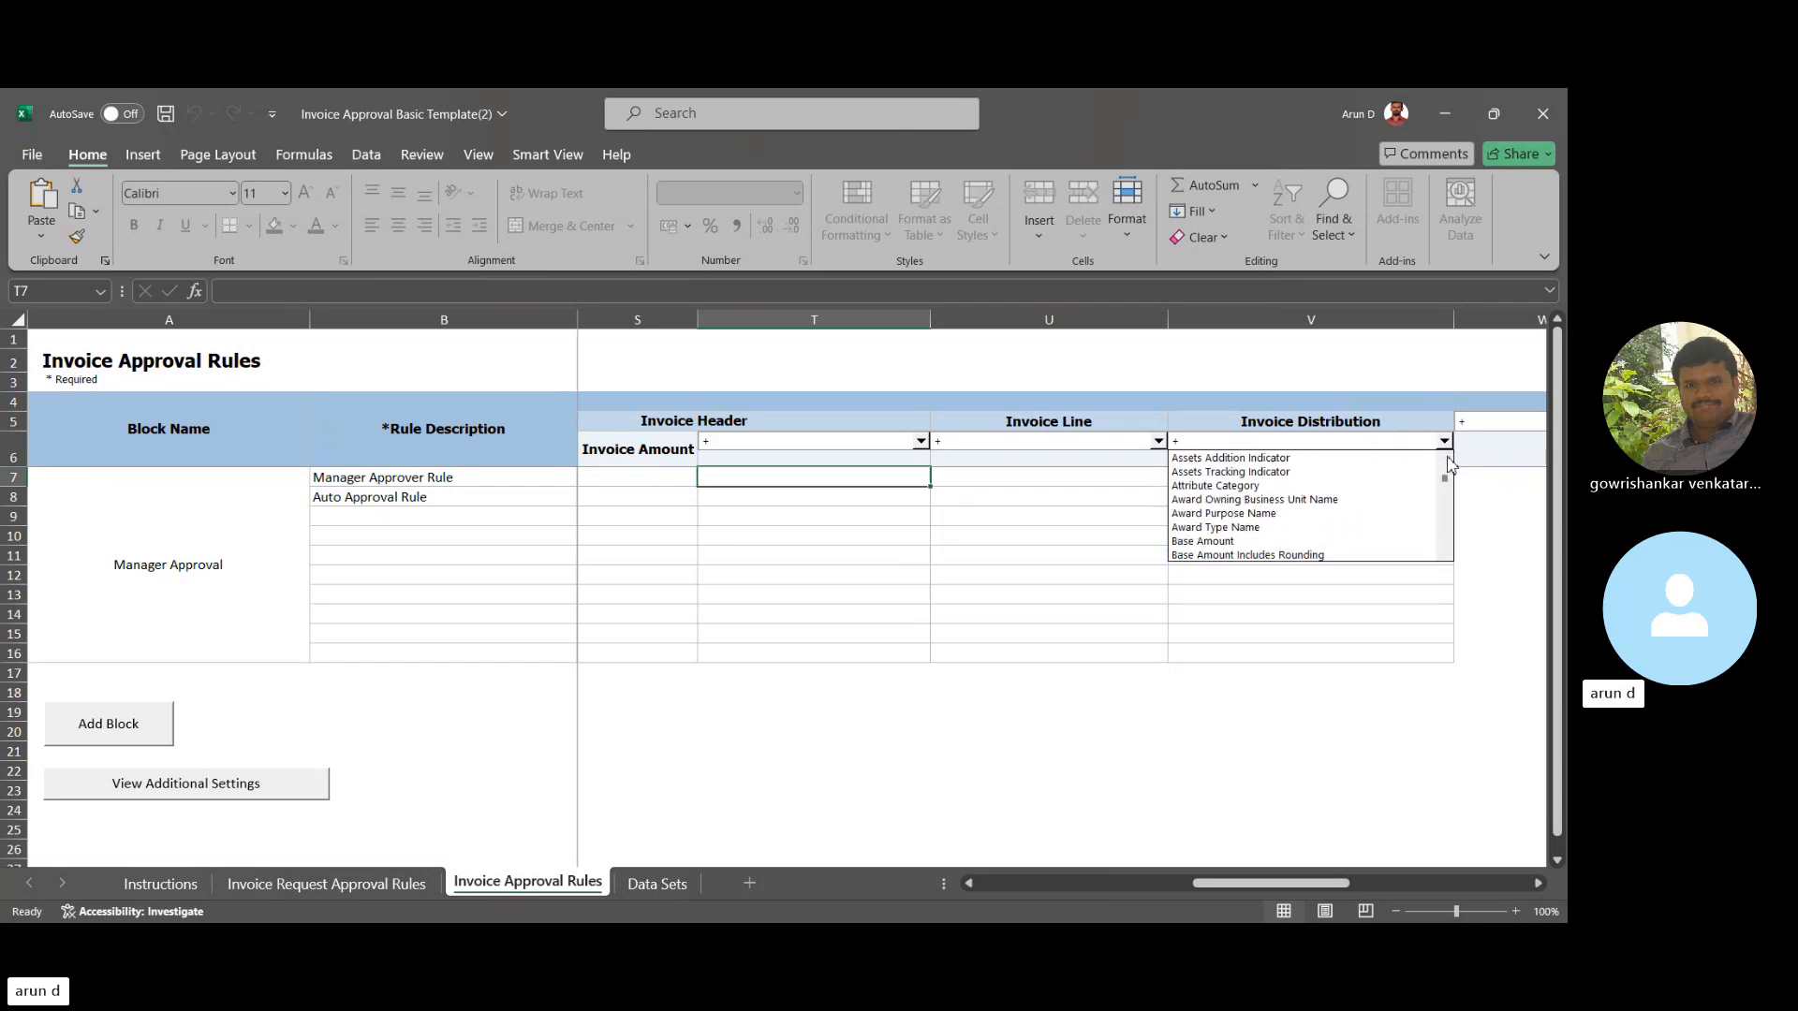
pyautogui.scroll(10, 1448, 463)
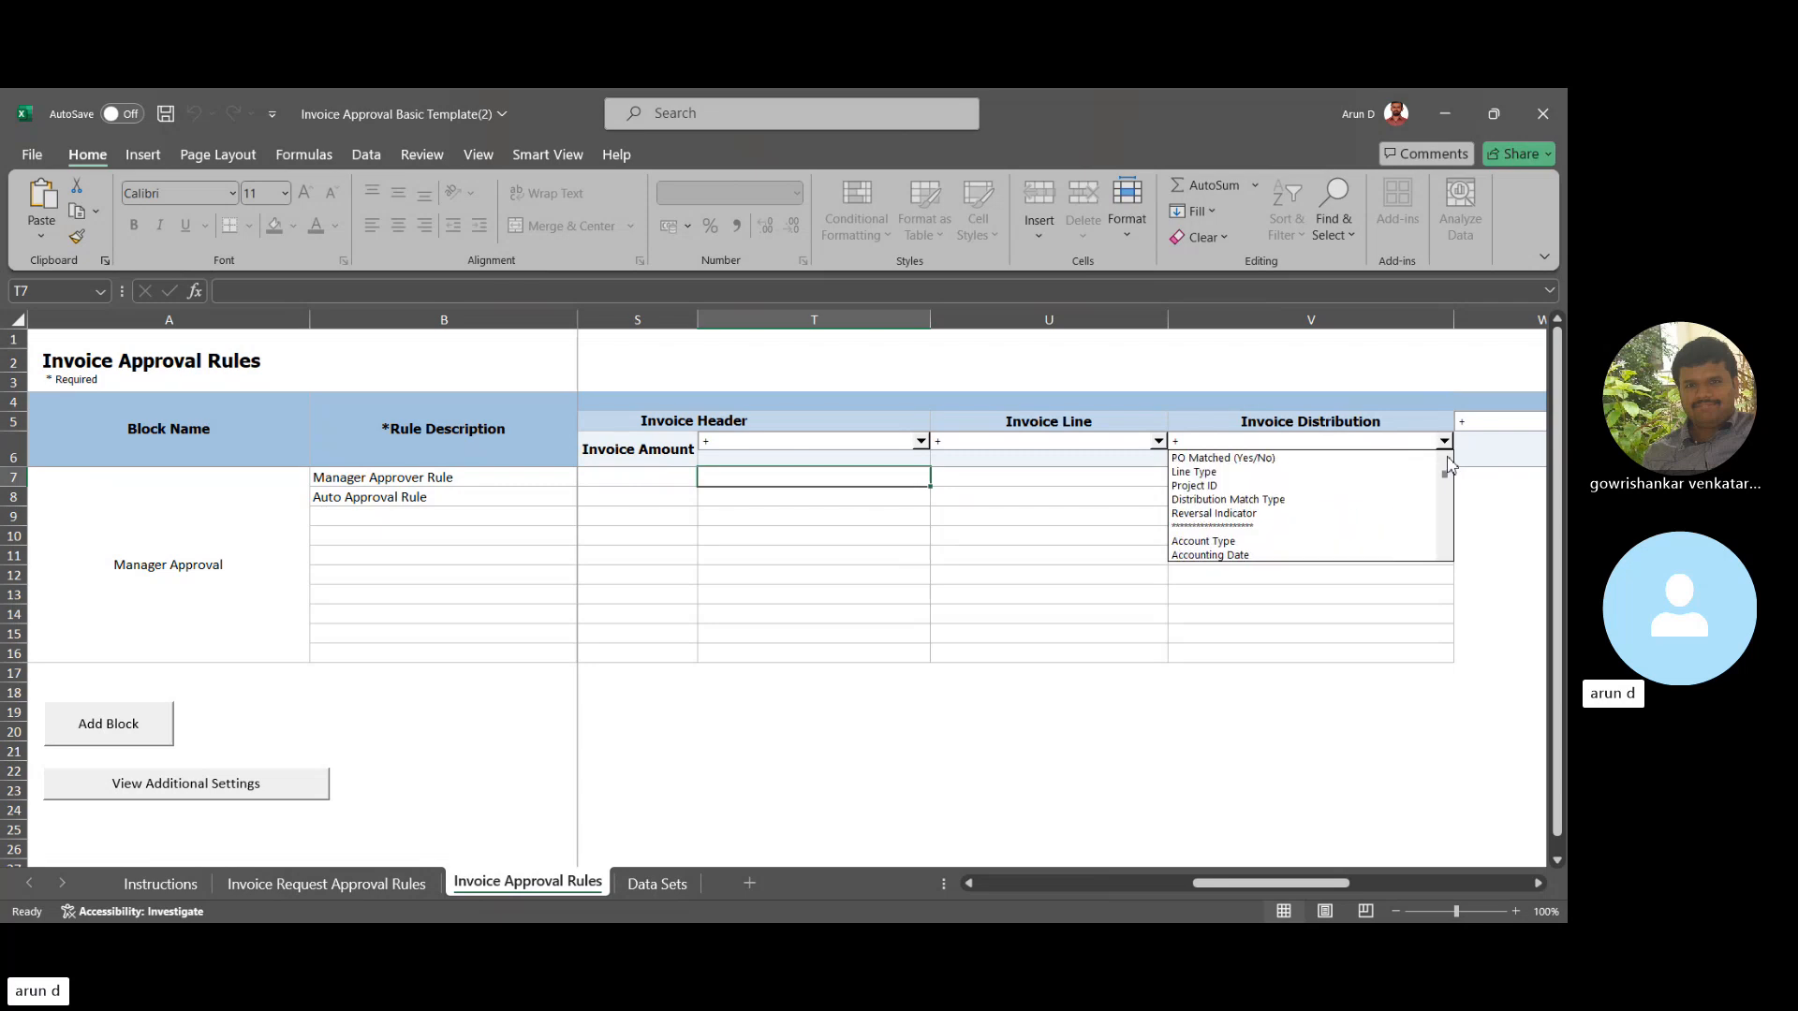
pyautogui.scroll(4, 1447, 462)
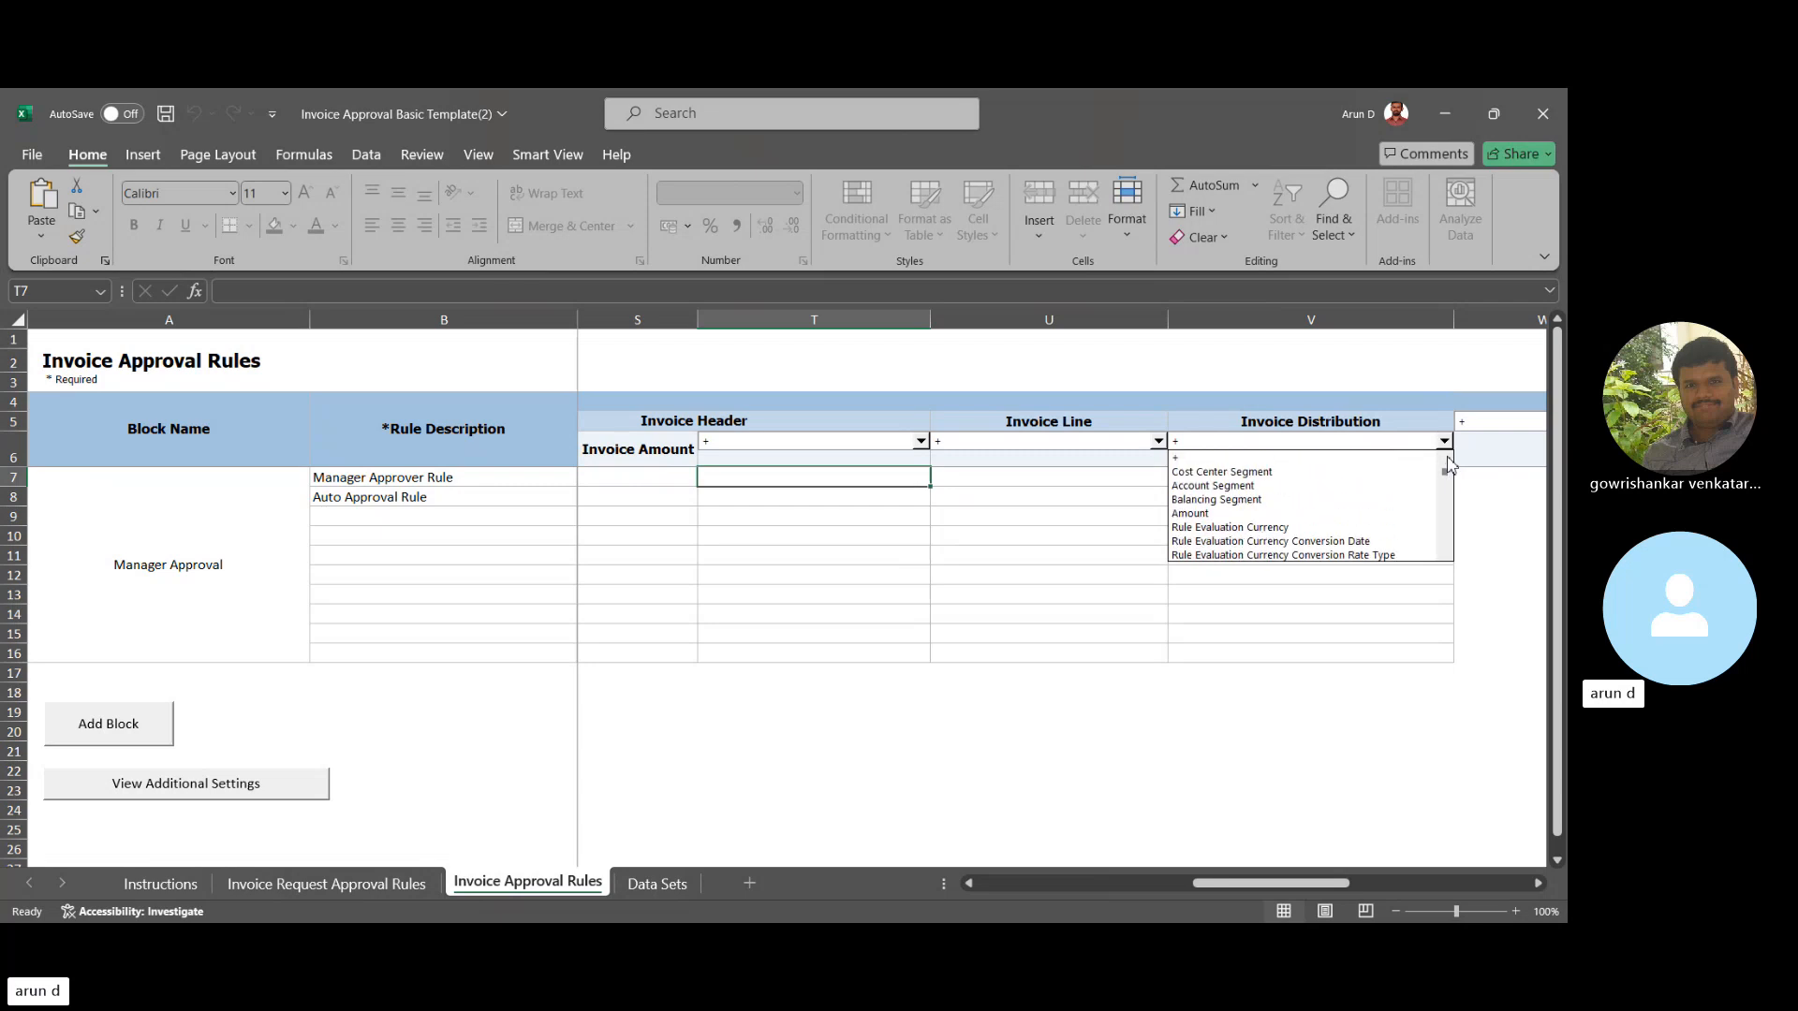
# - Set the V6 Invoice Distribution condition to Cost Center Segment and return to the Oracle Fusion browser
pyautogui.click(1198, 476)
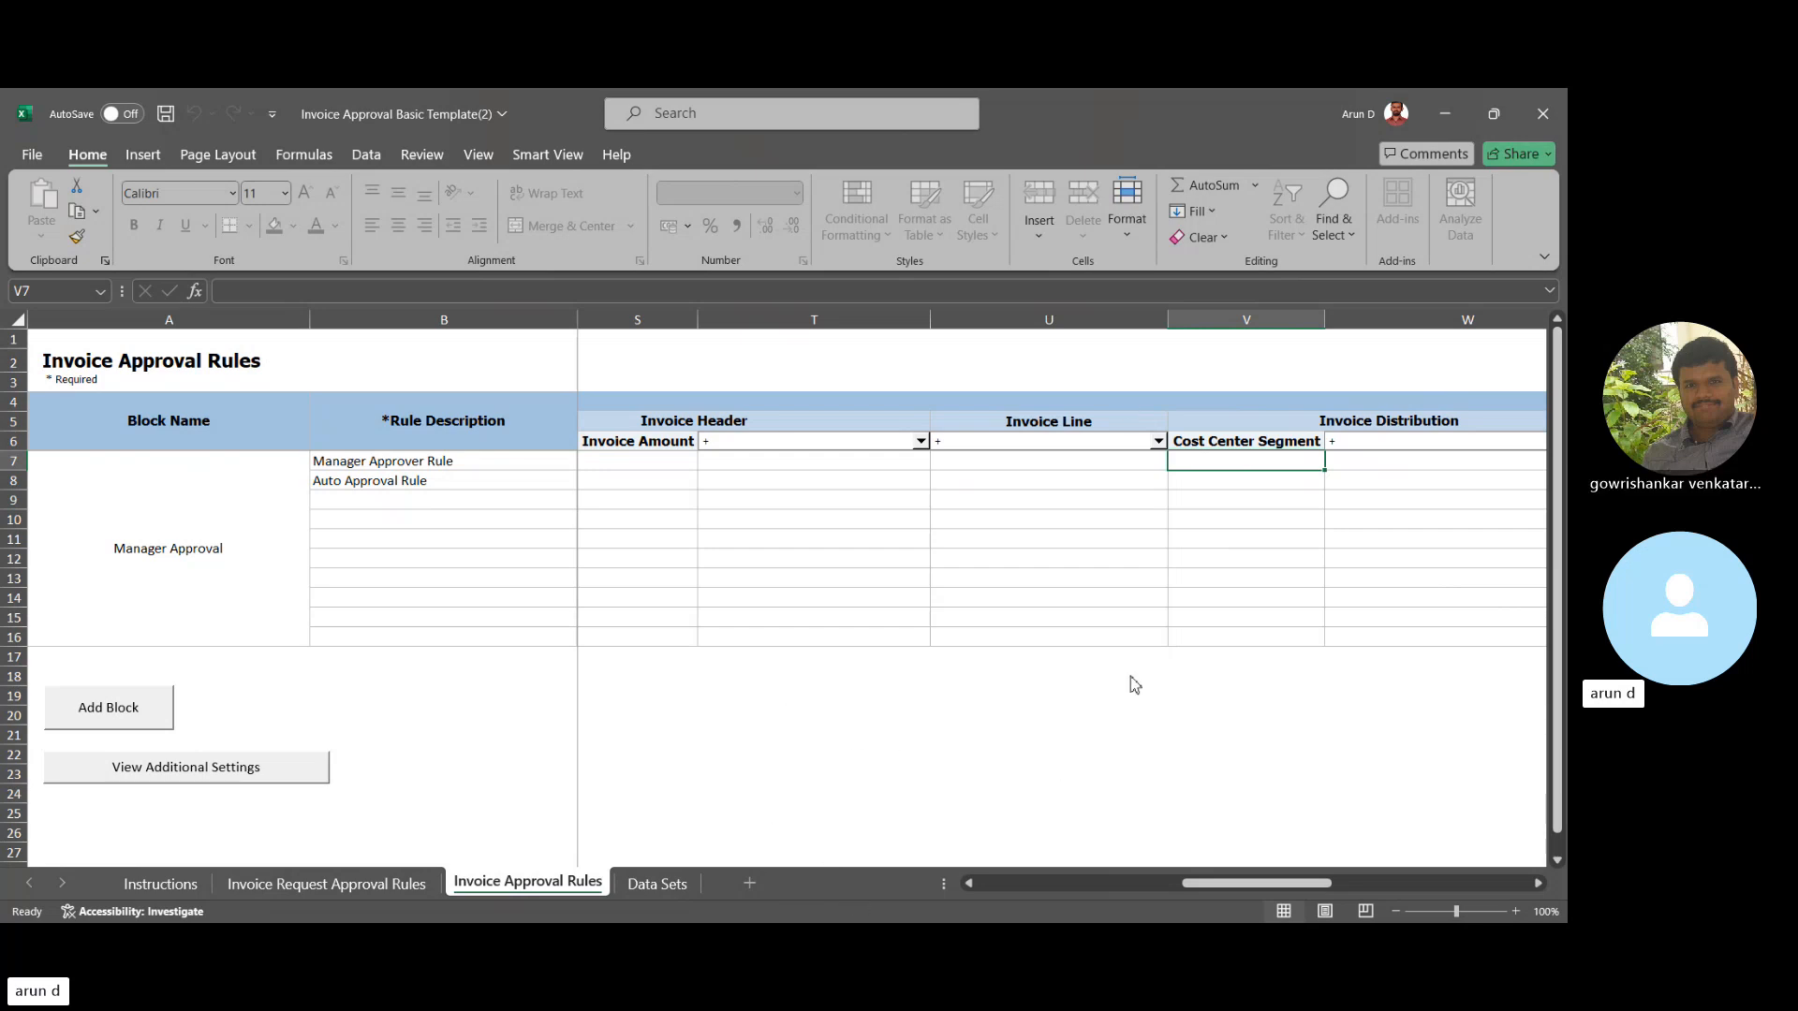
pyautogui.click(1364, 842)
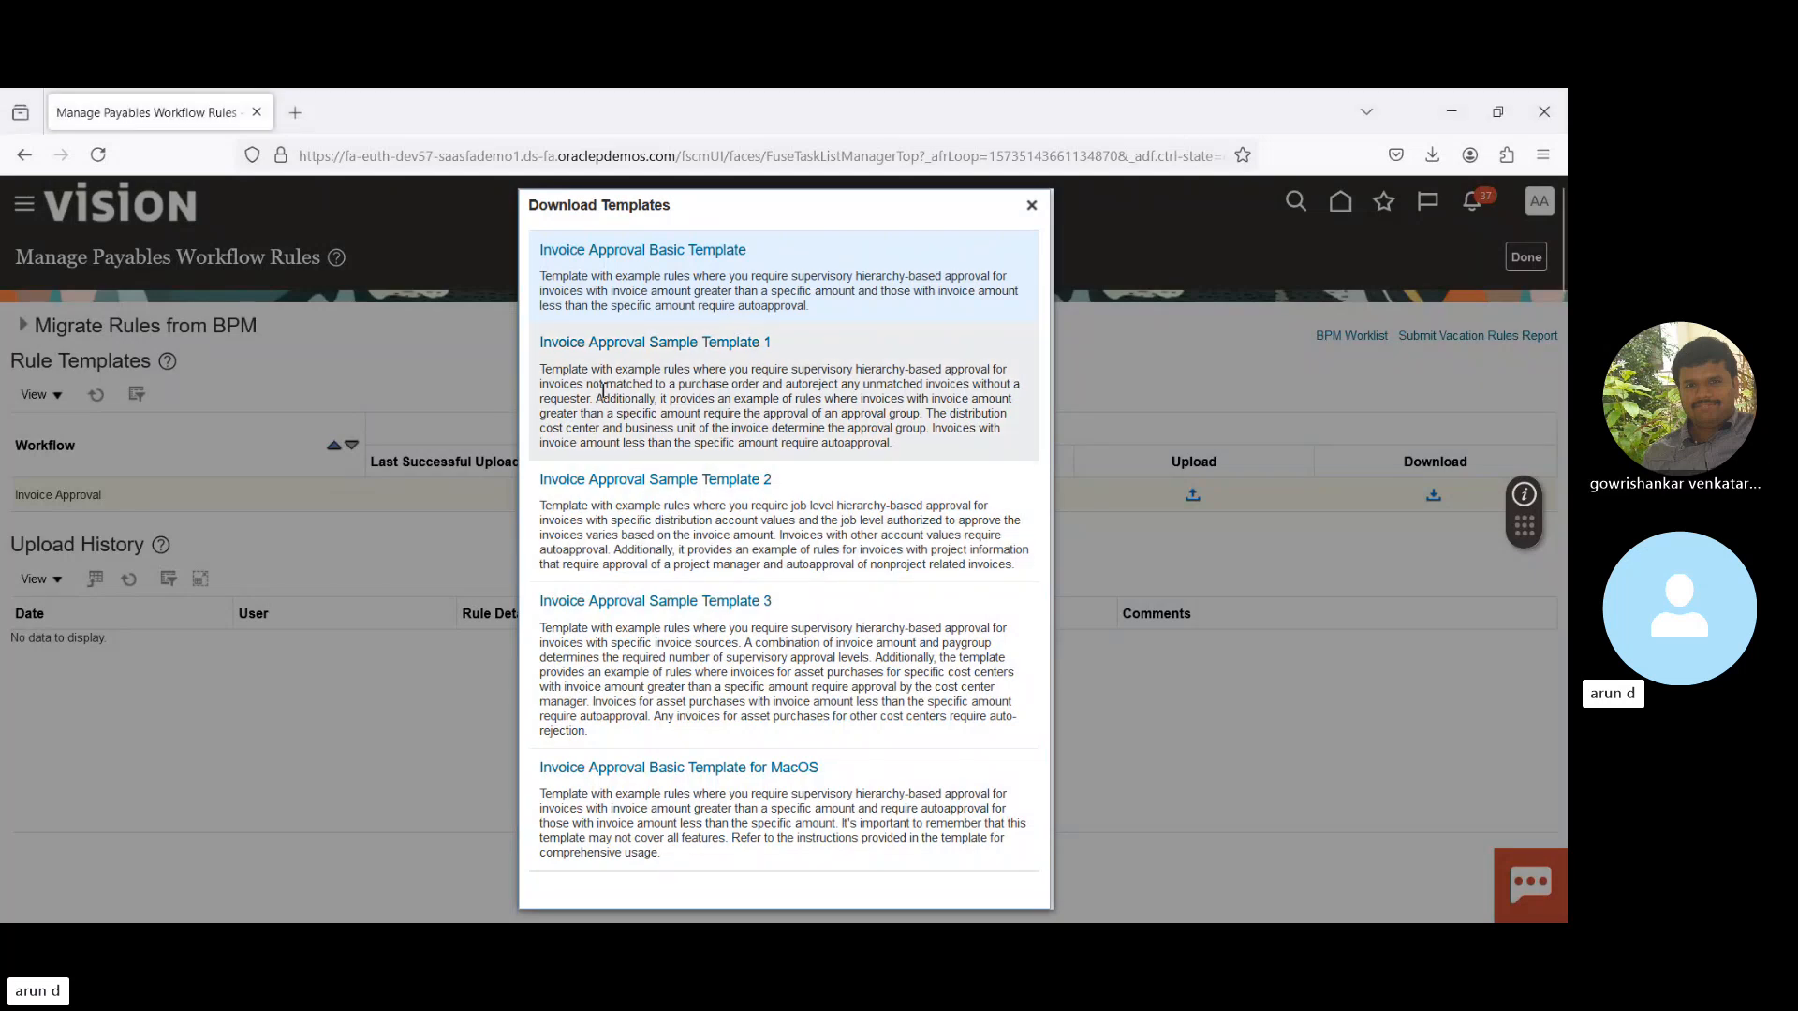
# - Close Download Templates and go from Home to the Setup and Maintenance task Search page
pyautogui.click(1031, 205)
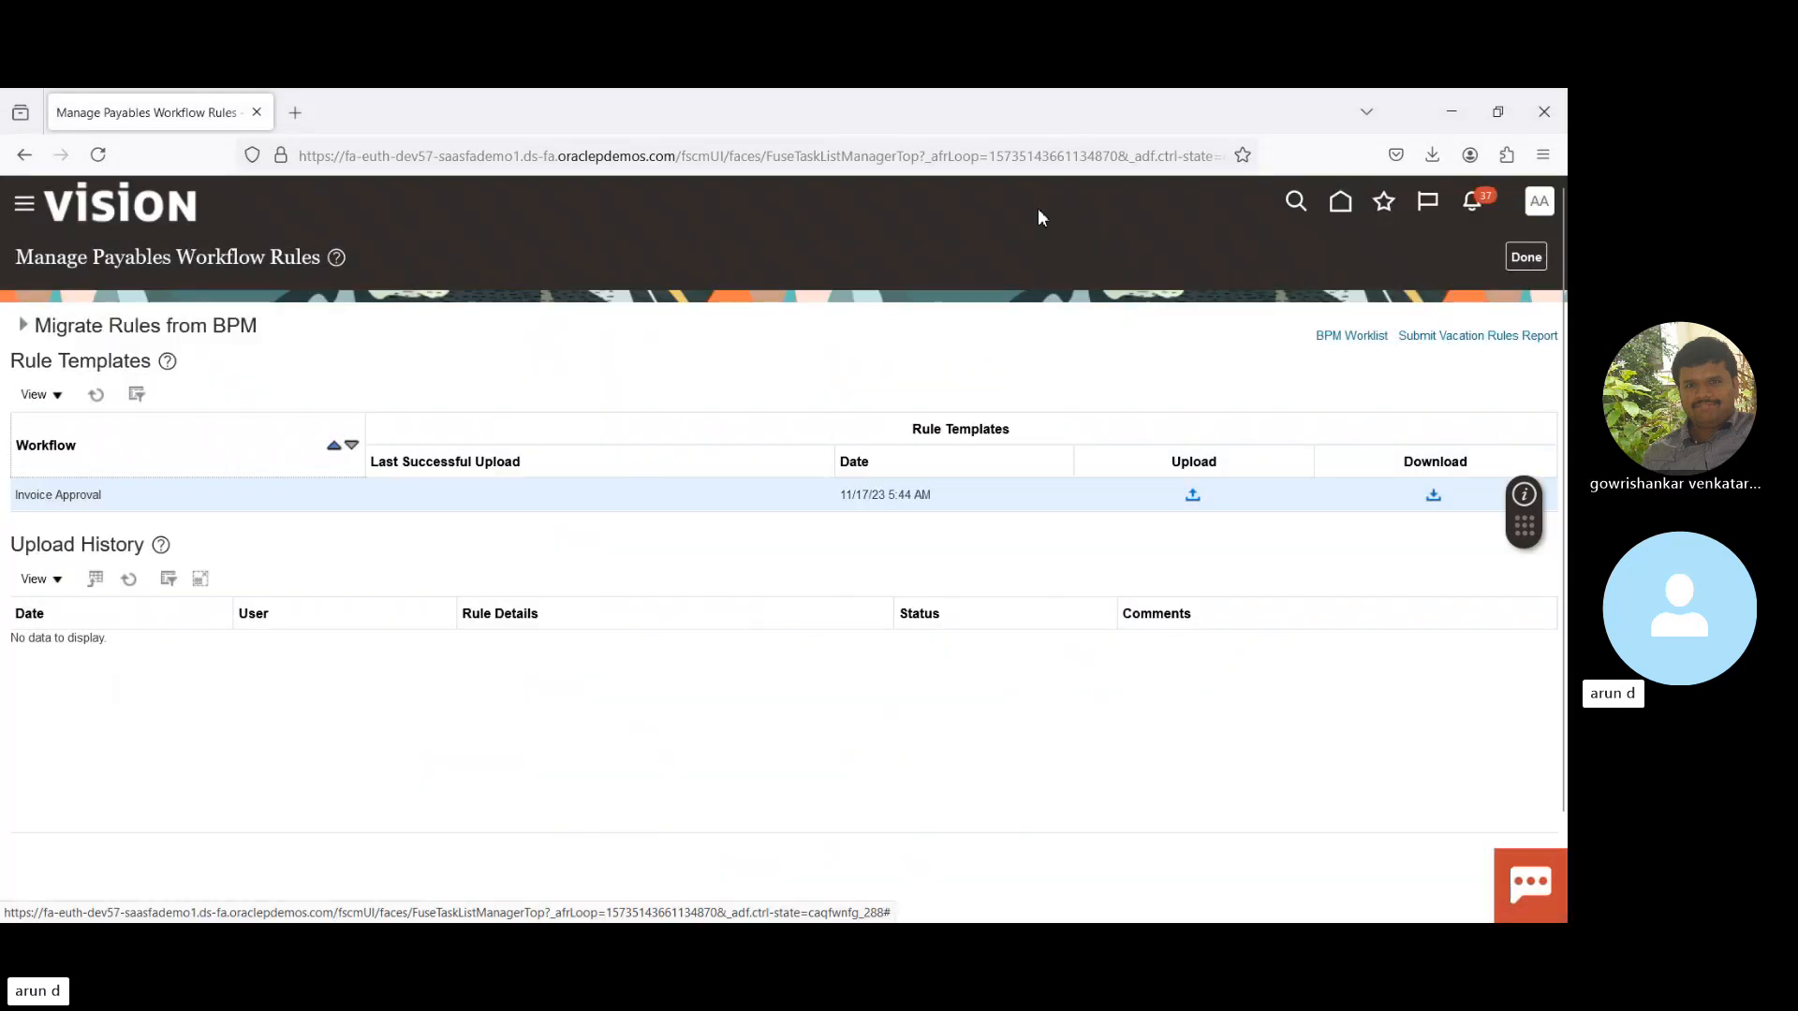
pyautogui.click(1343, 212)
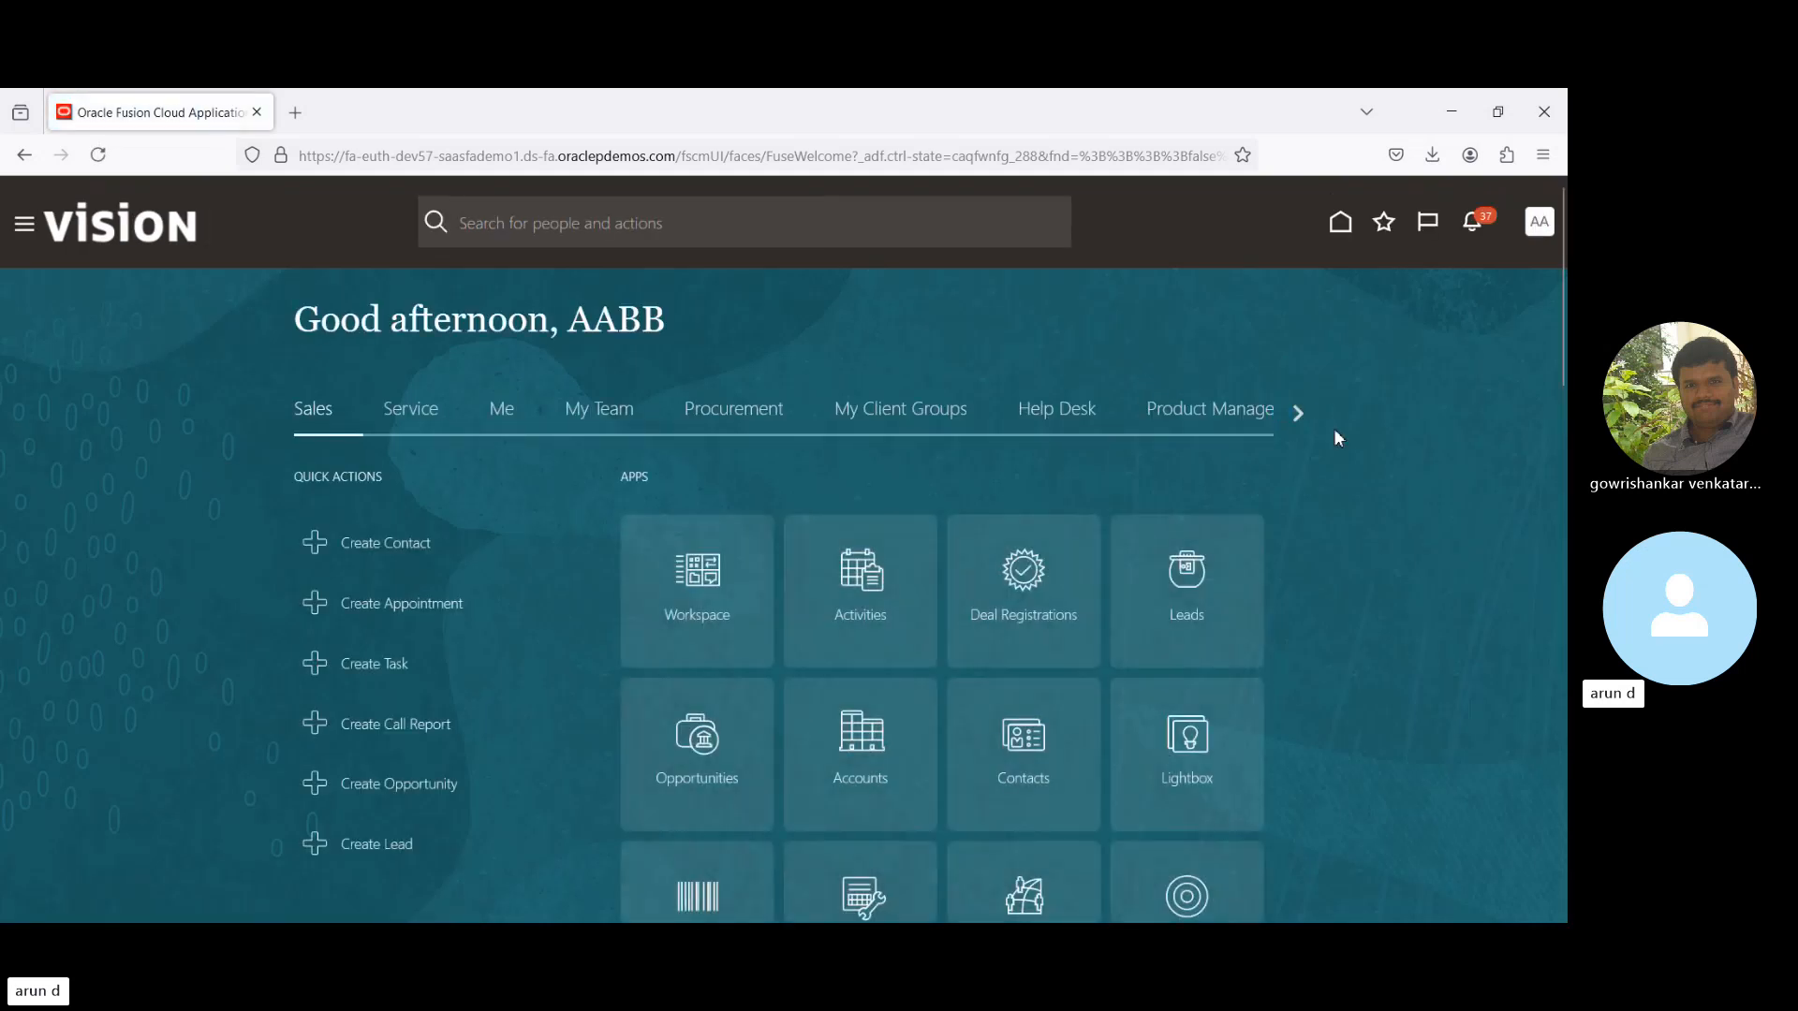
pyautogui.click(1540, 229)
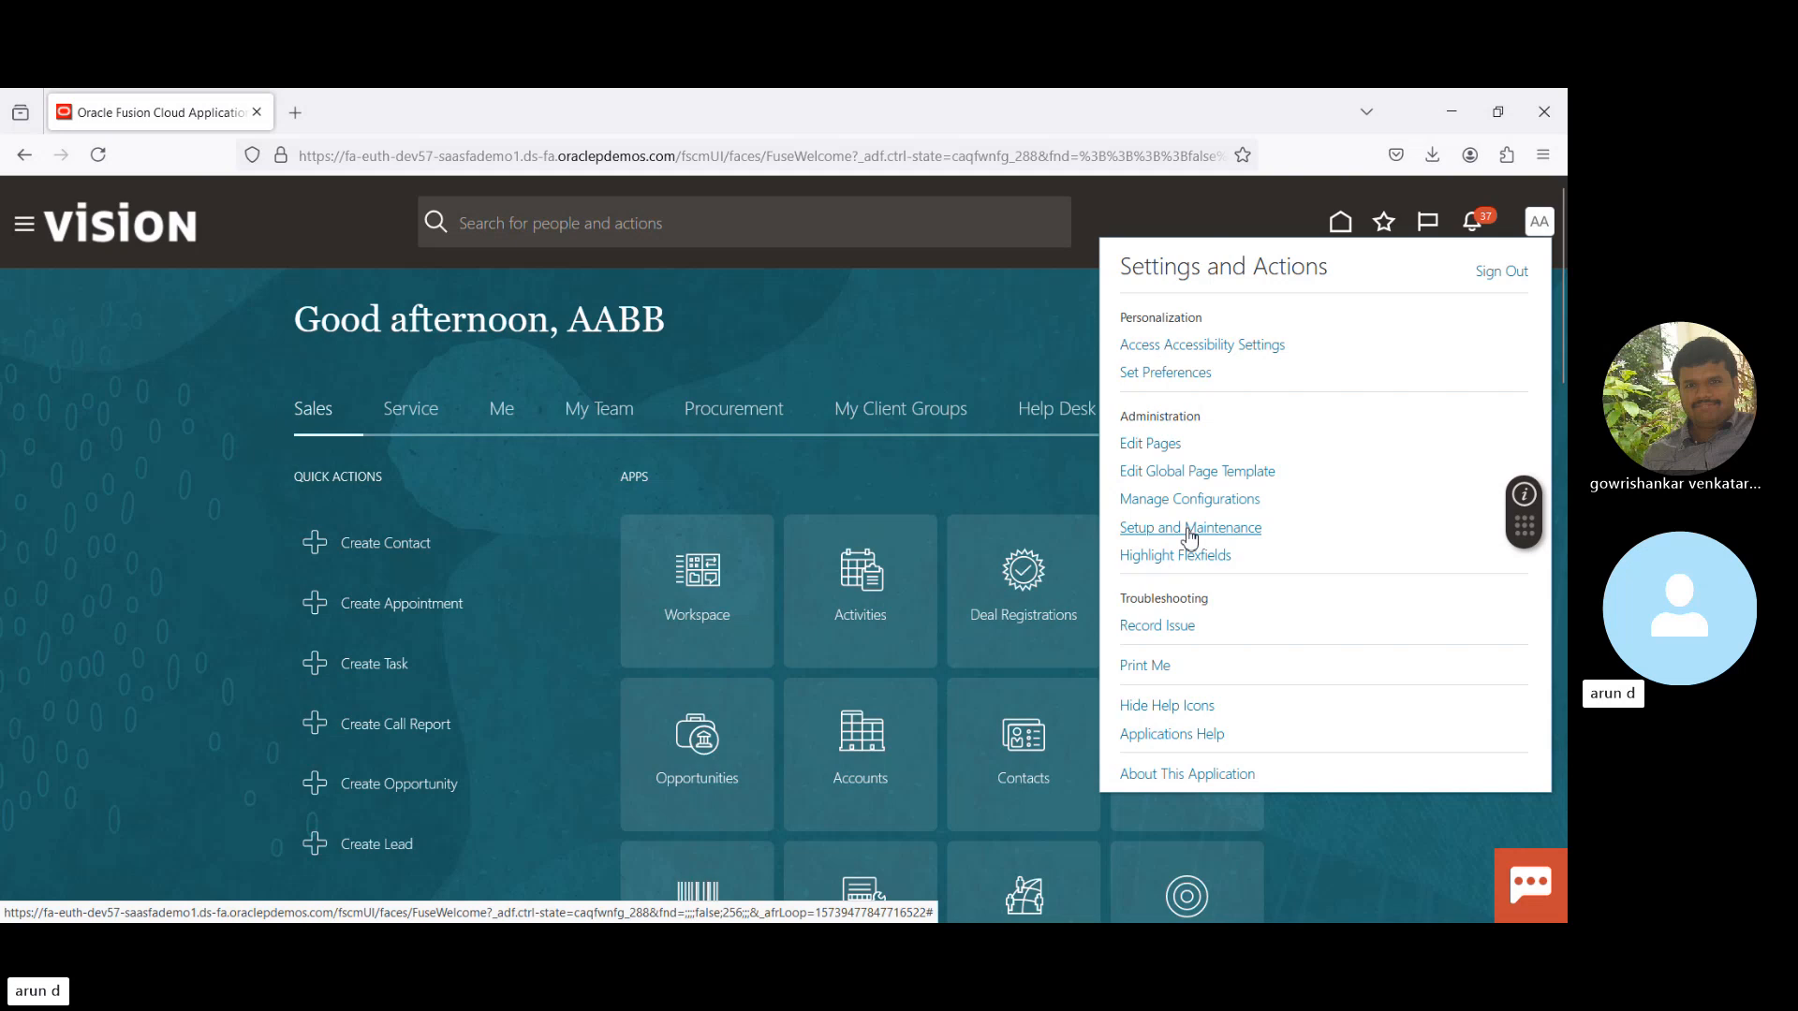
pyautogui.click(1189, 529)
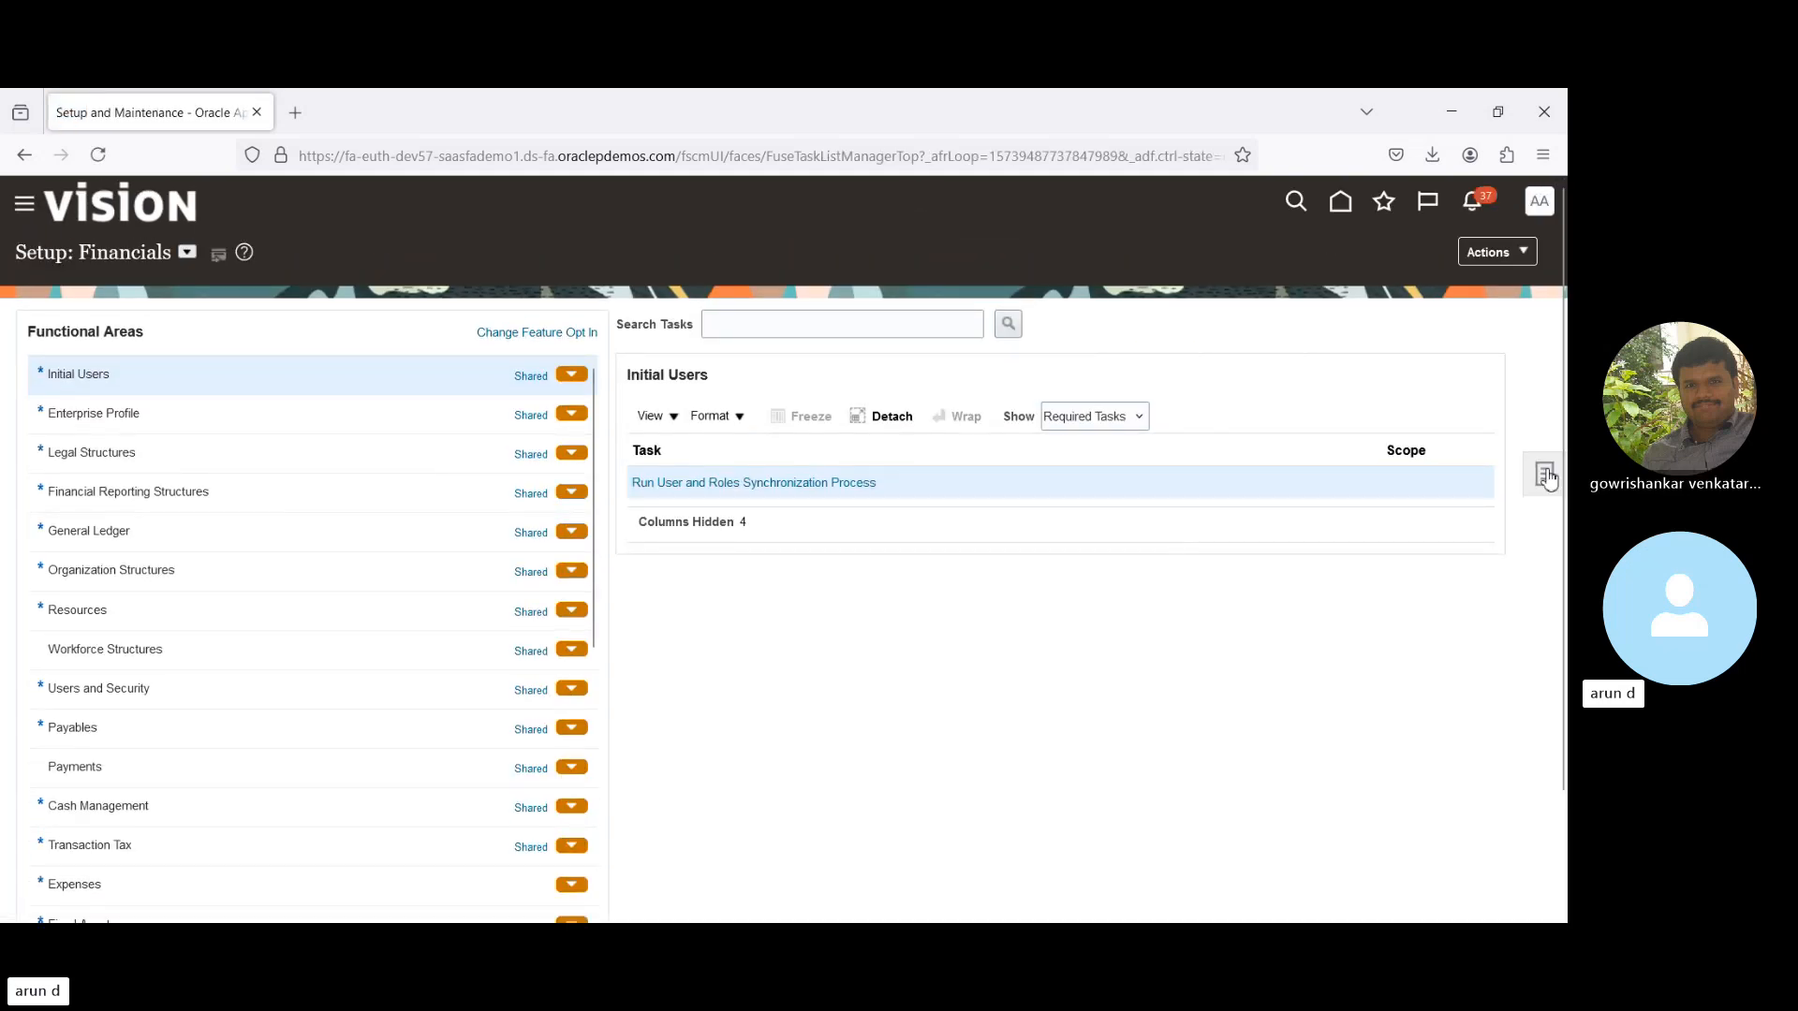
pyautogui.click(1544, 476)
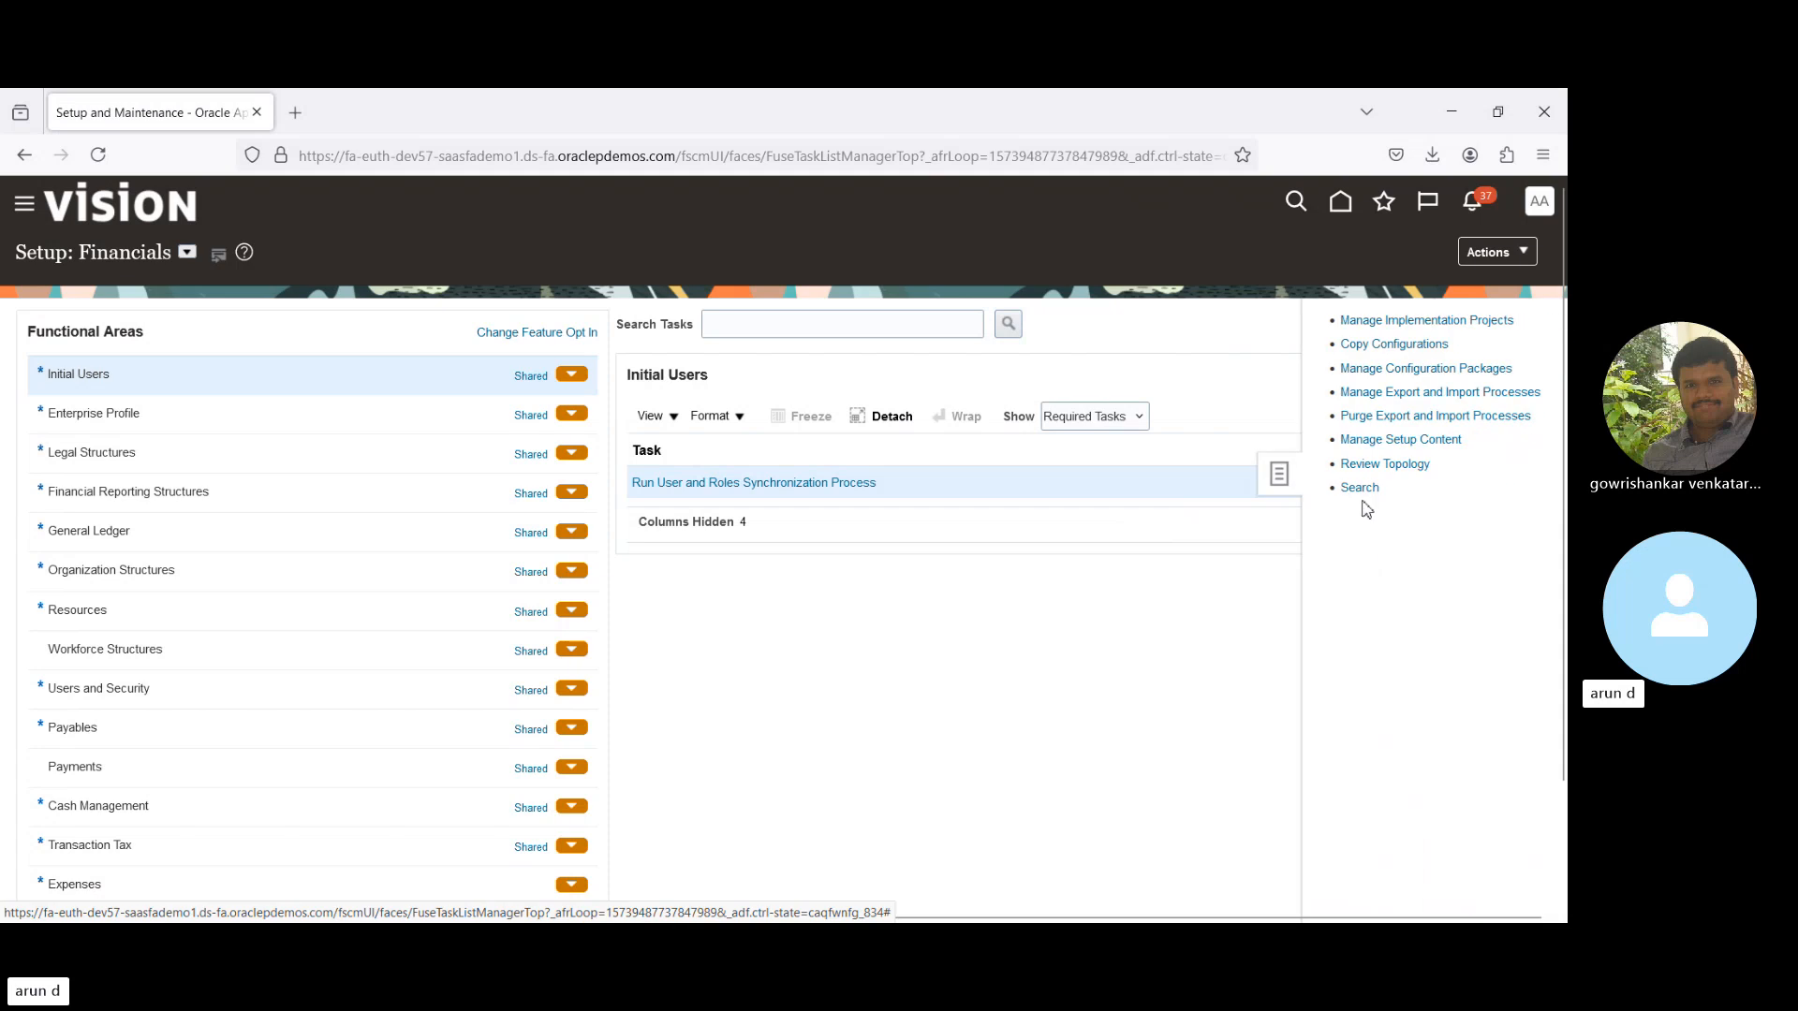
pyautogui.click(1358, 487)
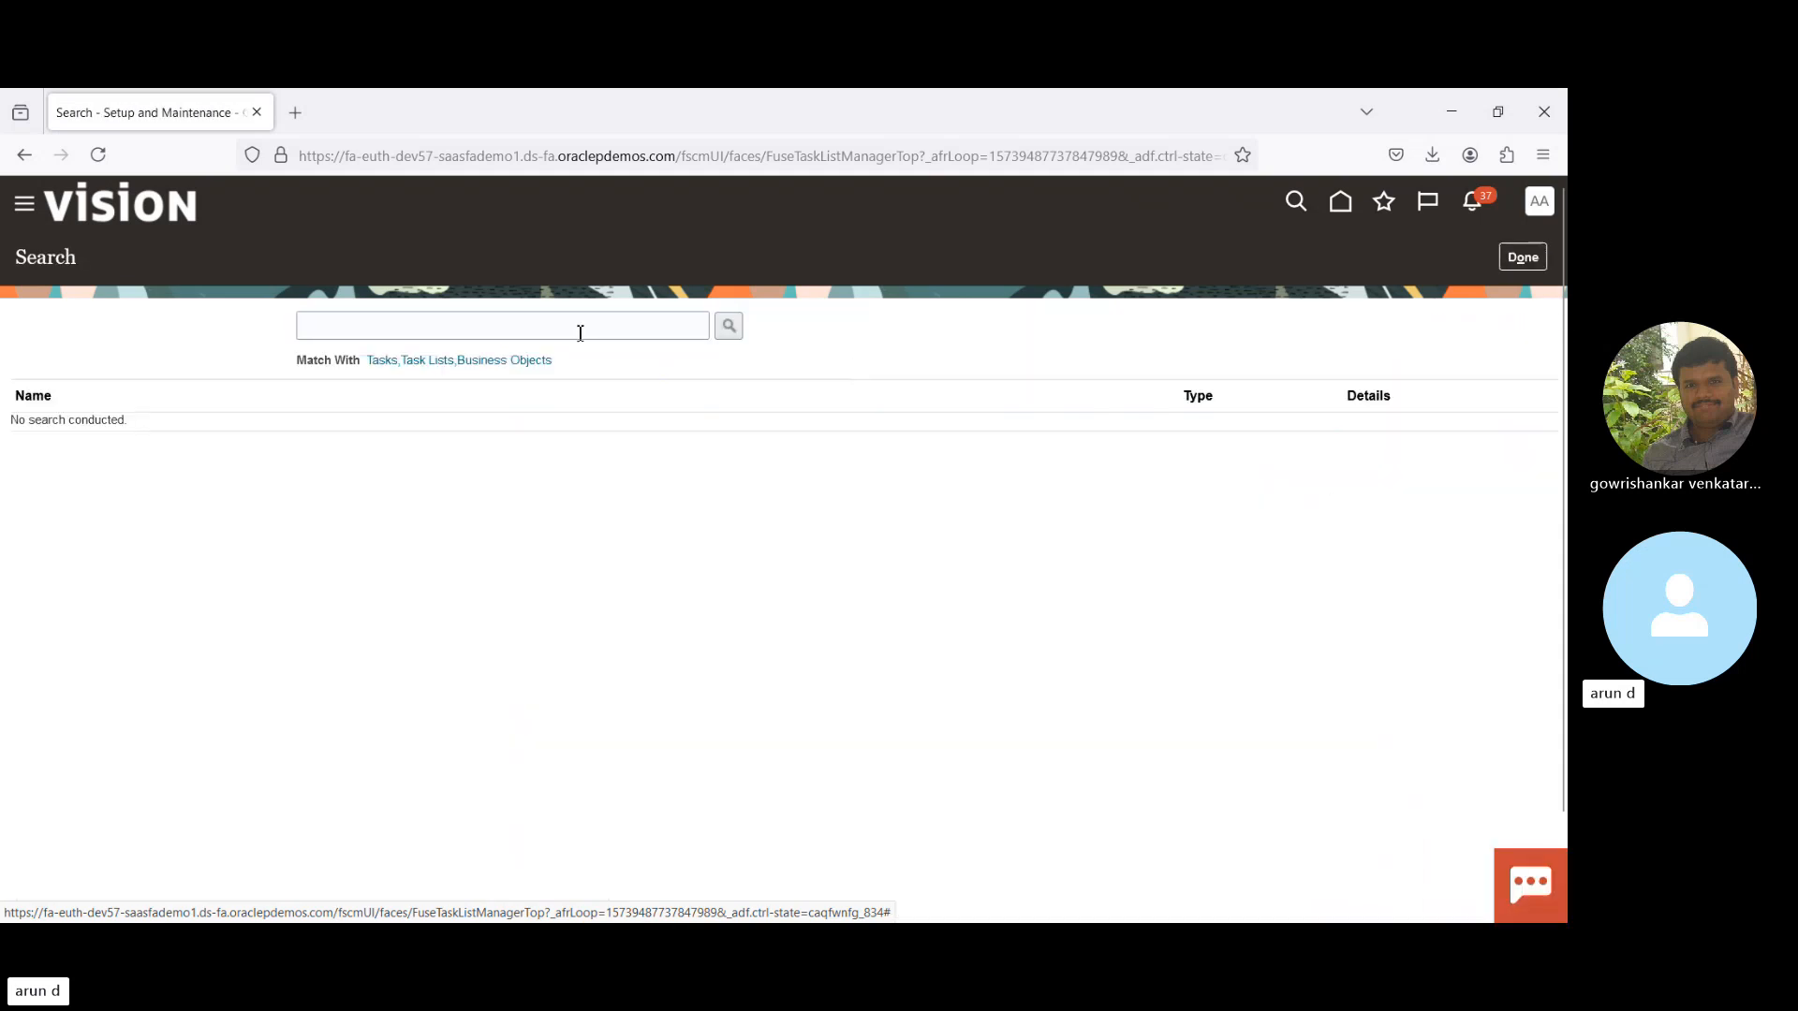
# - Search setup tasks for 'BPM', then 'Workfl', and open Manage Workflow Rules in Spreadsheet
pyautogui.click(581, 333)
pyautogui.write('BP')
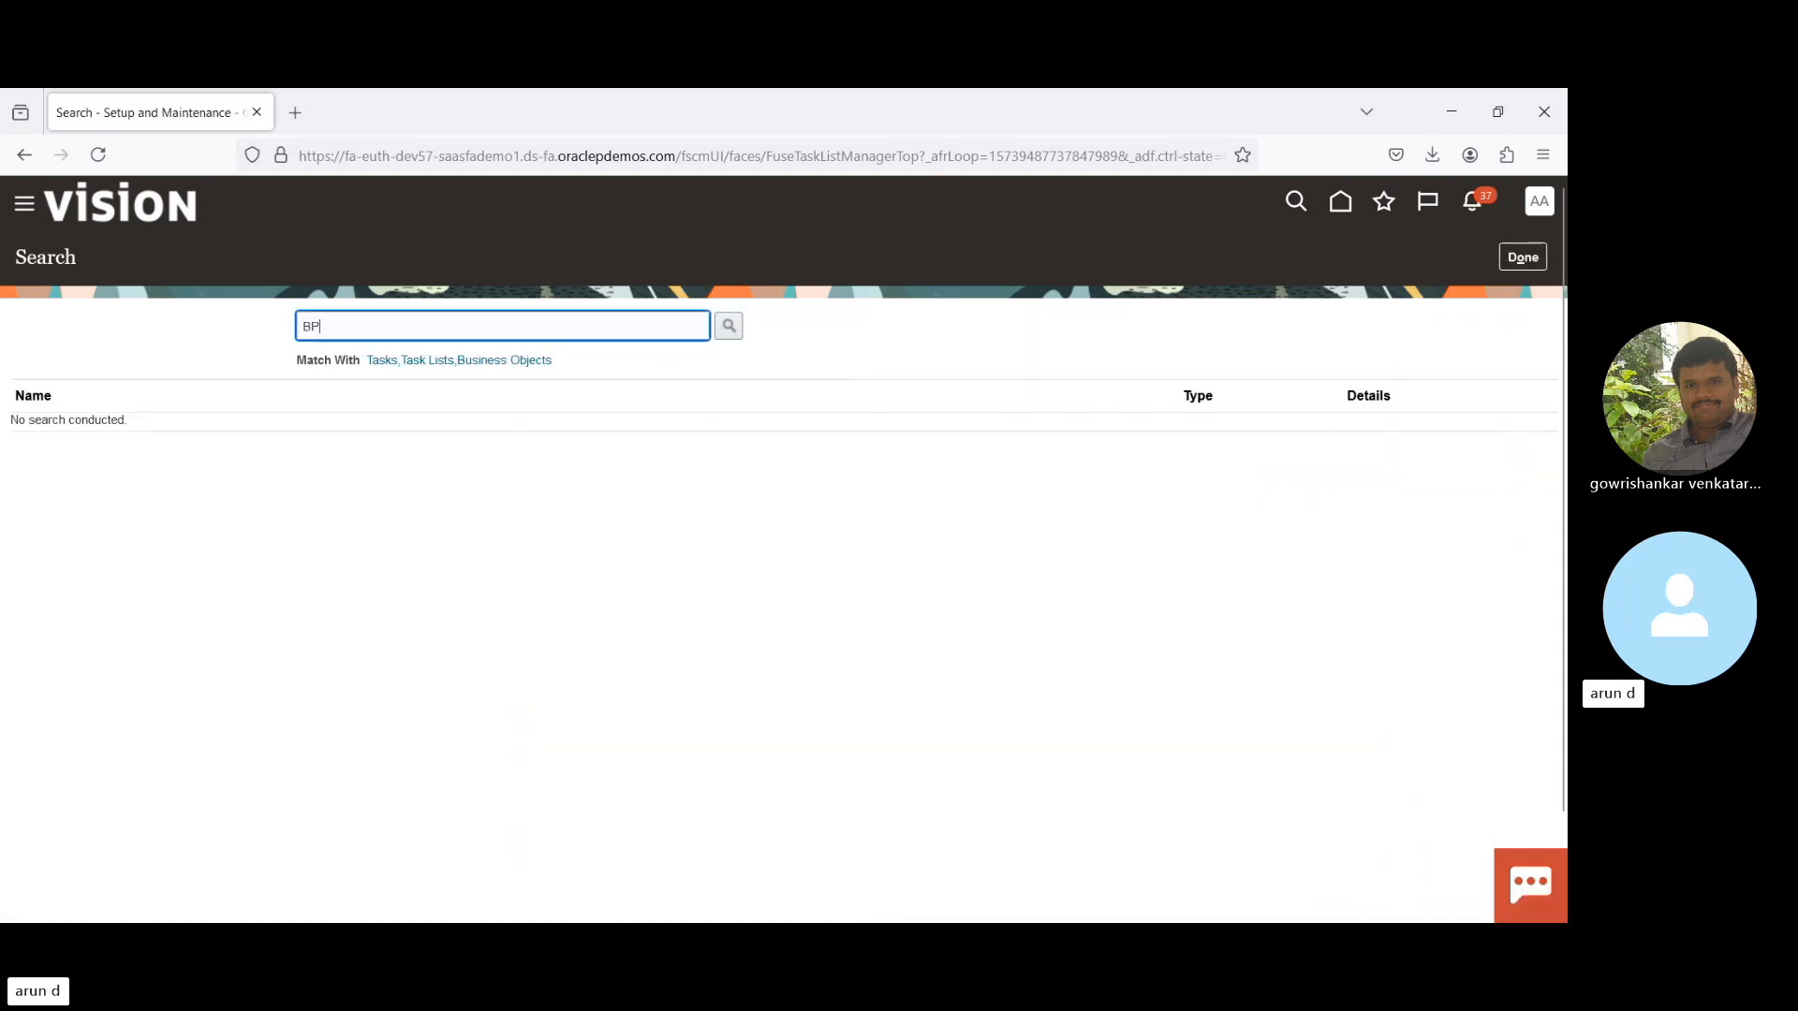
pyautogui.write('M')
pyautogui.press('Return')
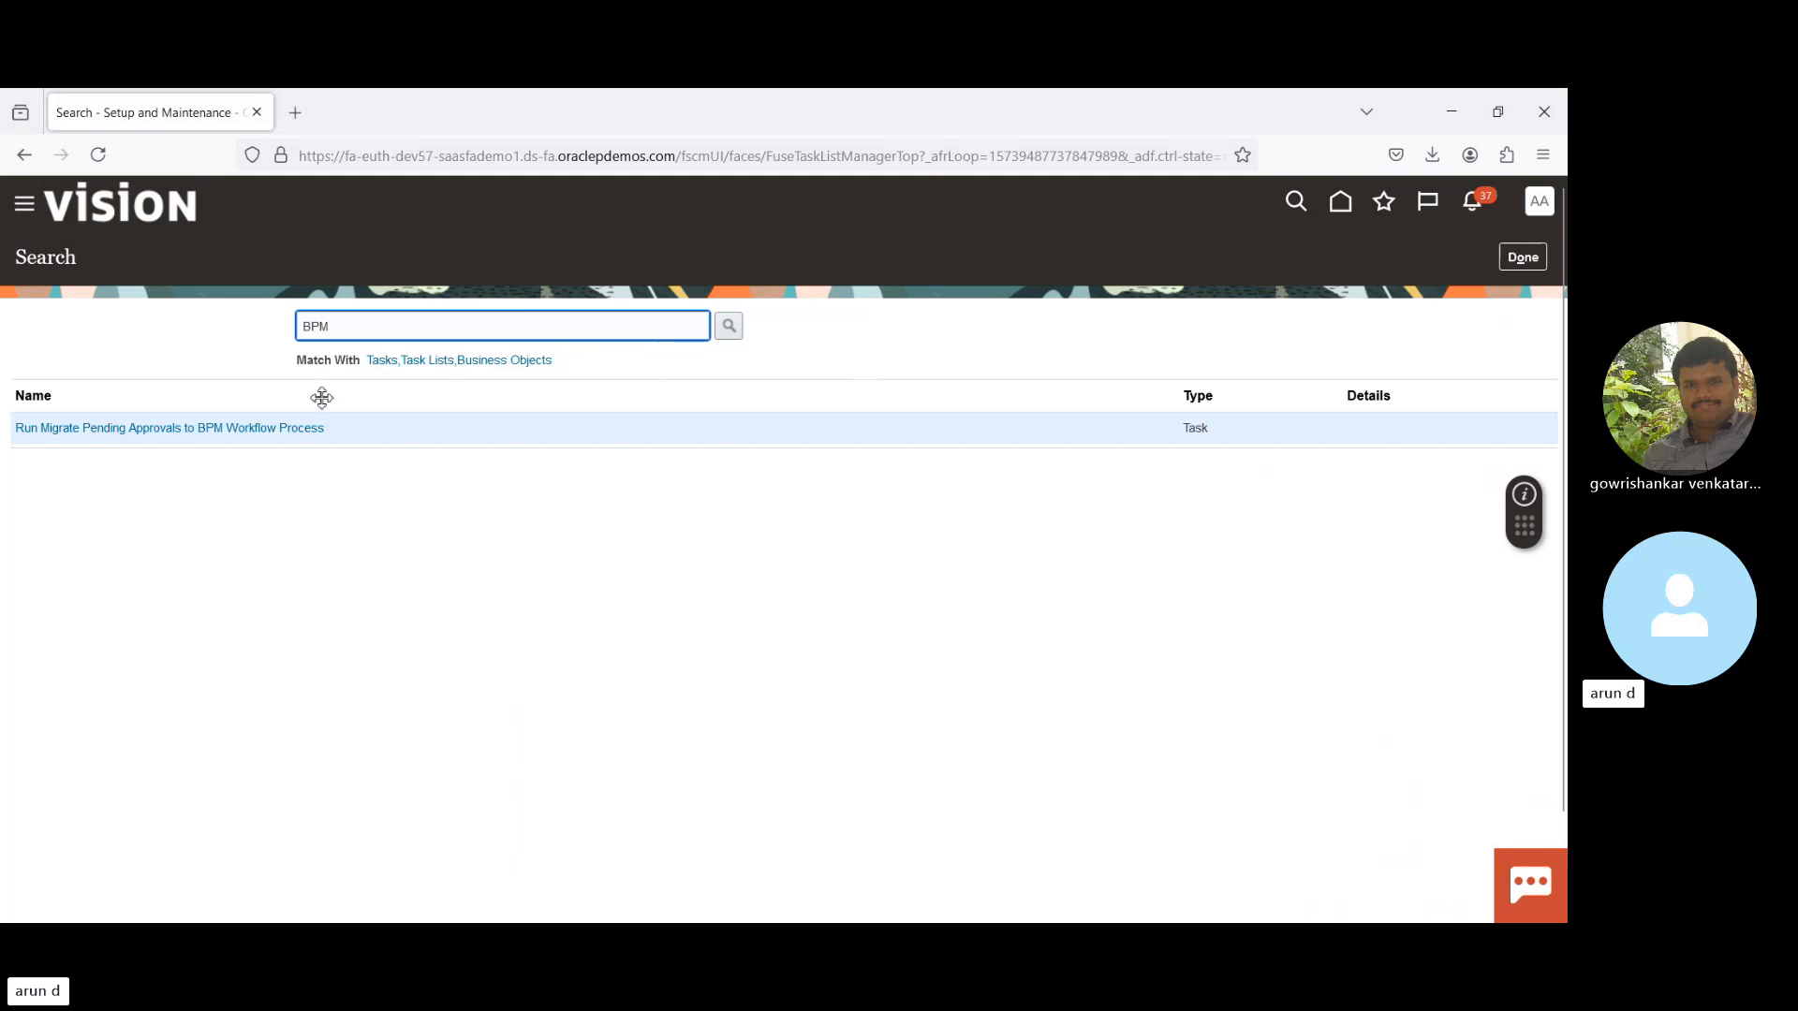
pyautogui.doubleClick(366, 328)
pyautogui.write('Work')
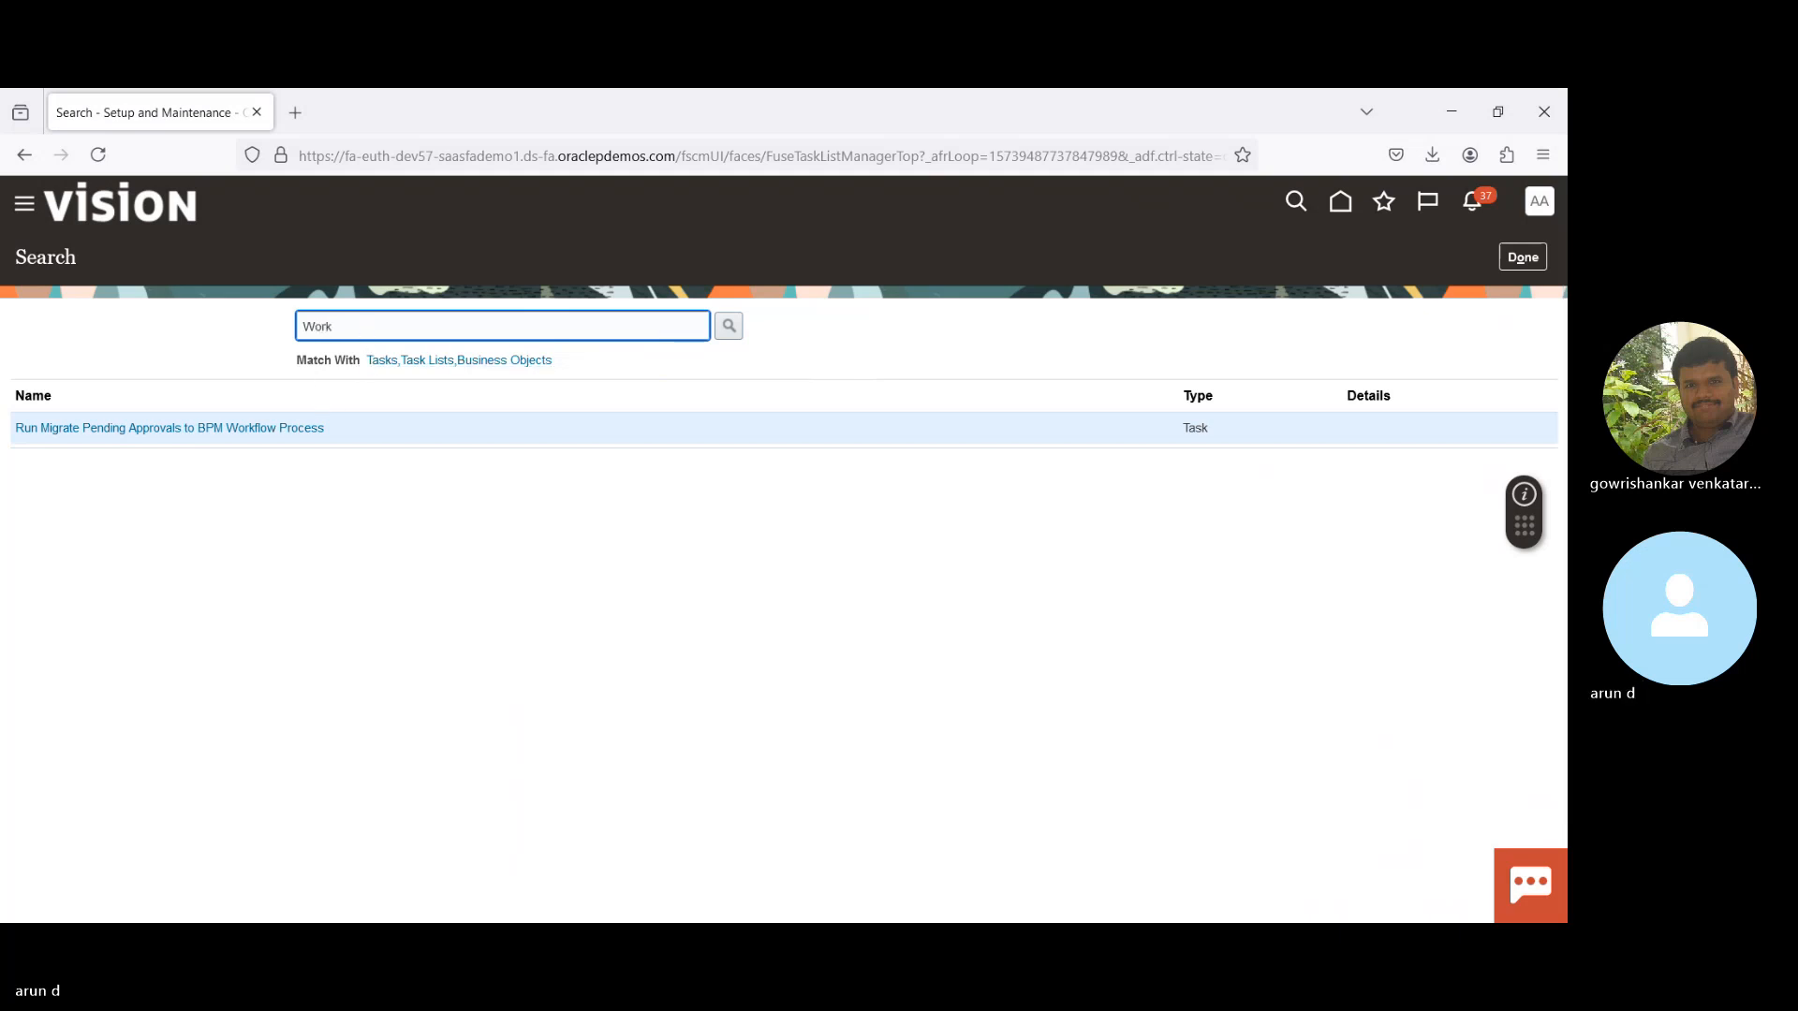
pyautogui.write('fl')
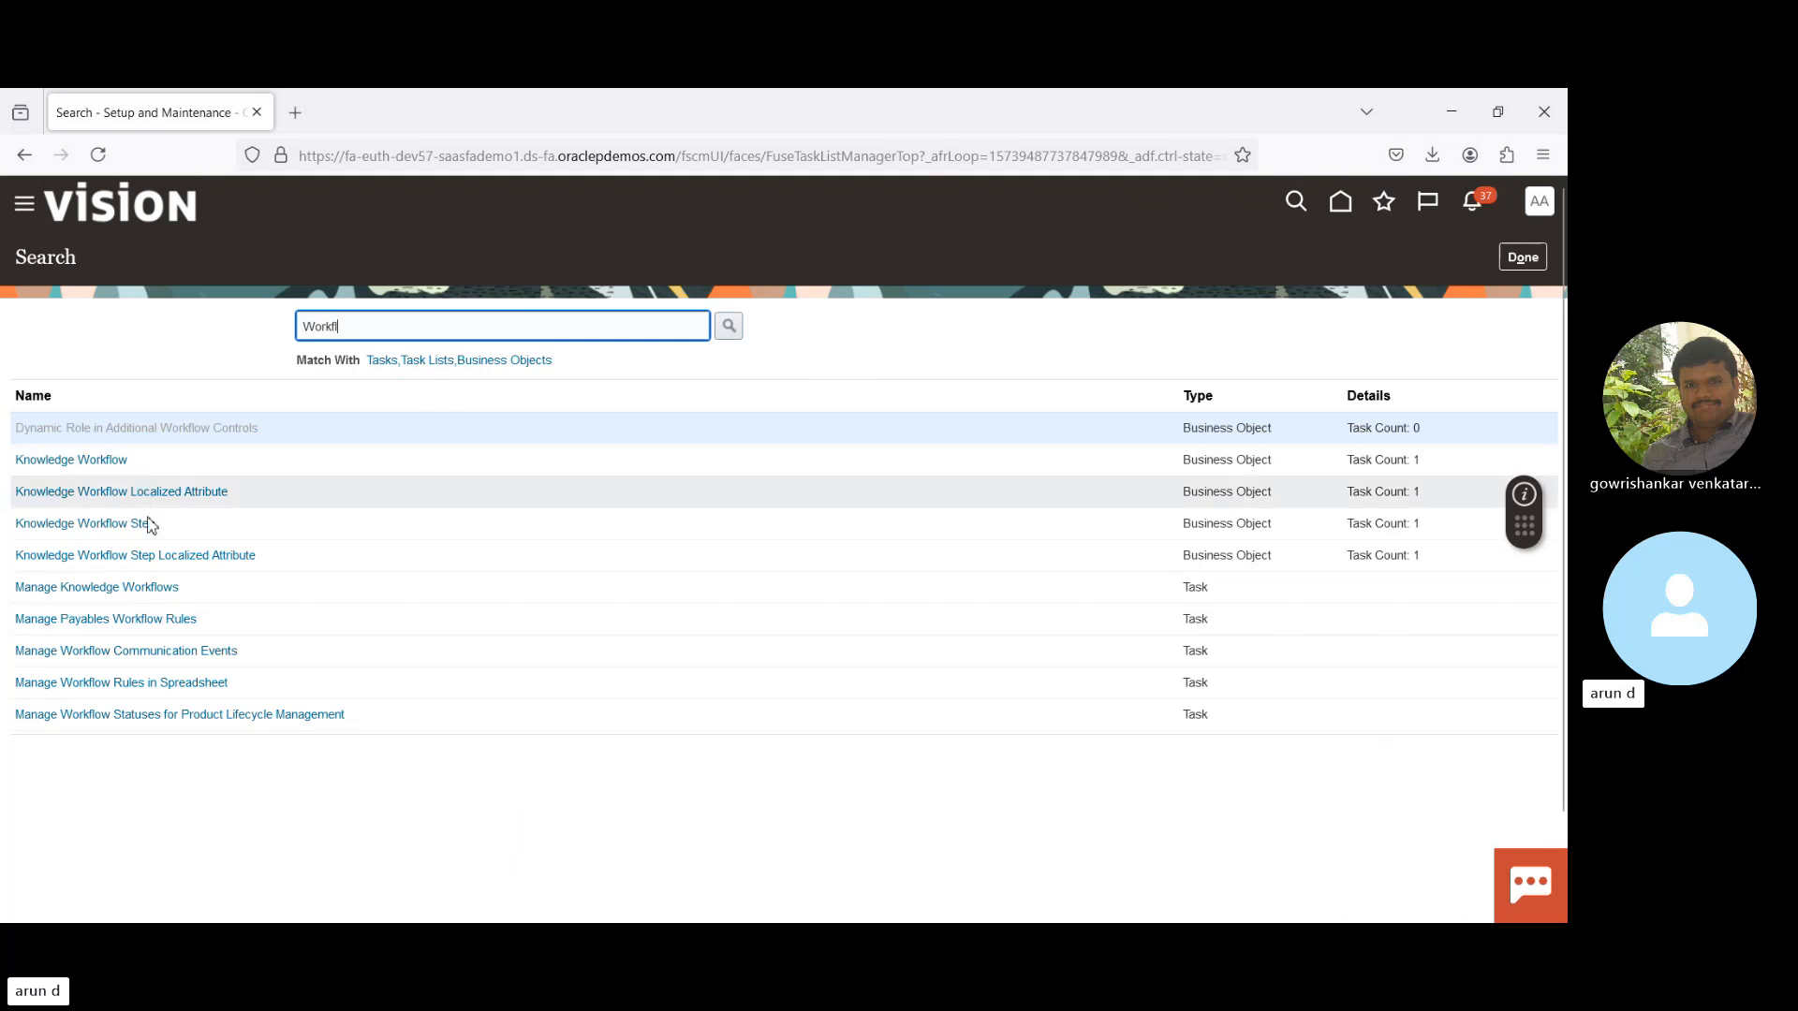
pyautogui.doubleClick(392, 322)
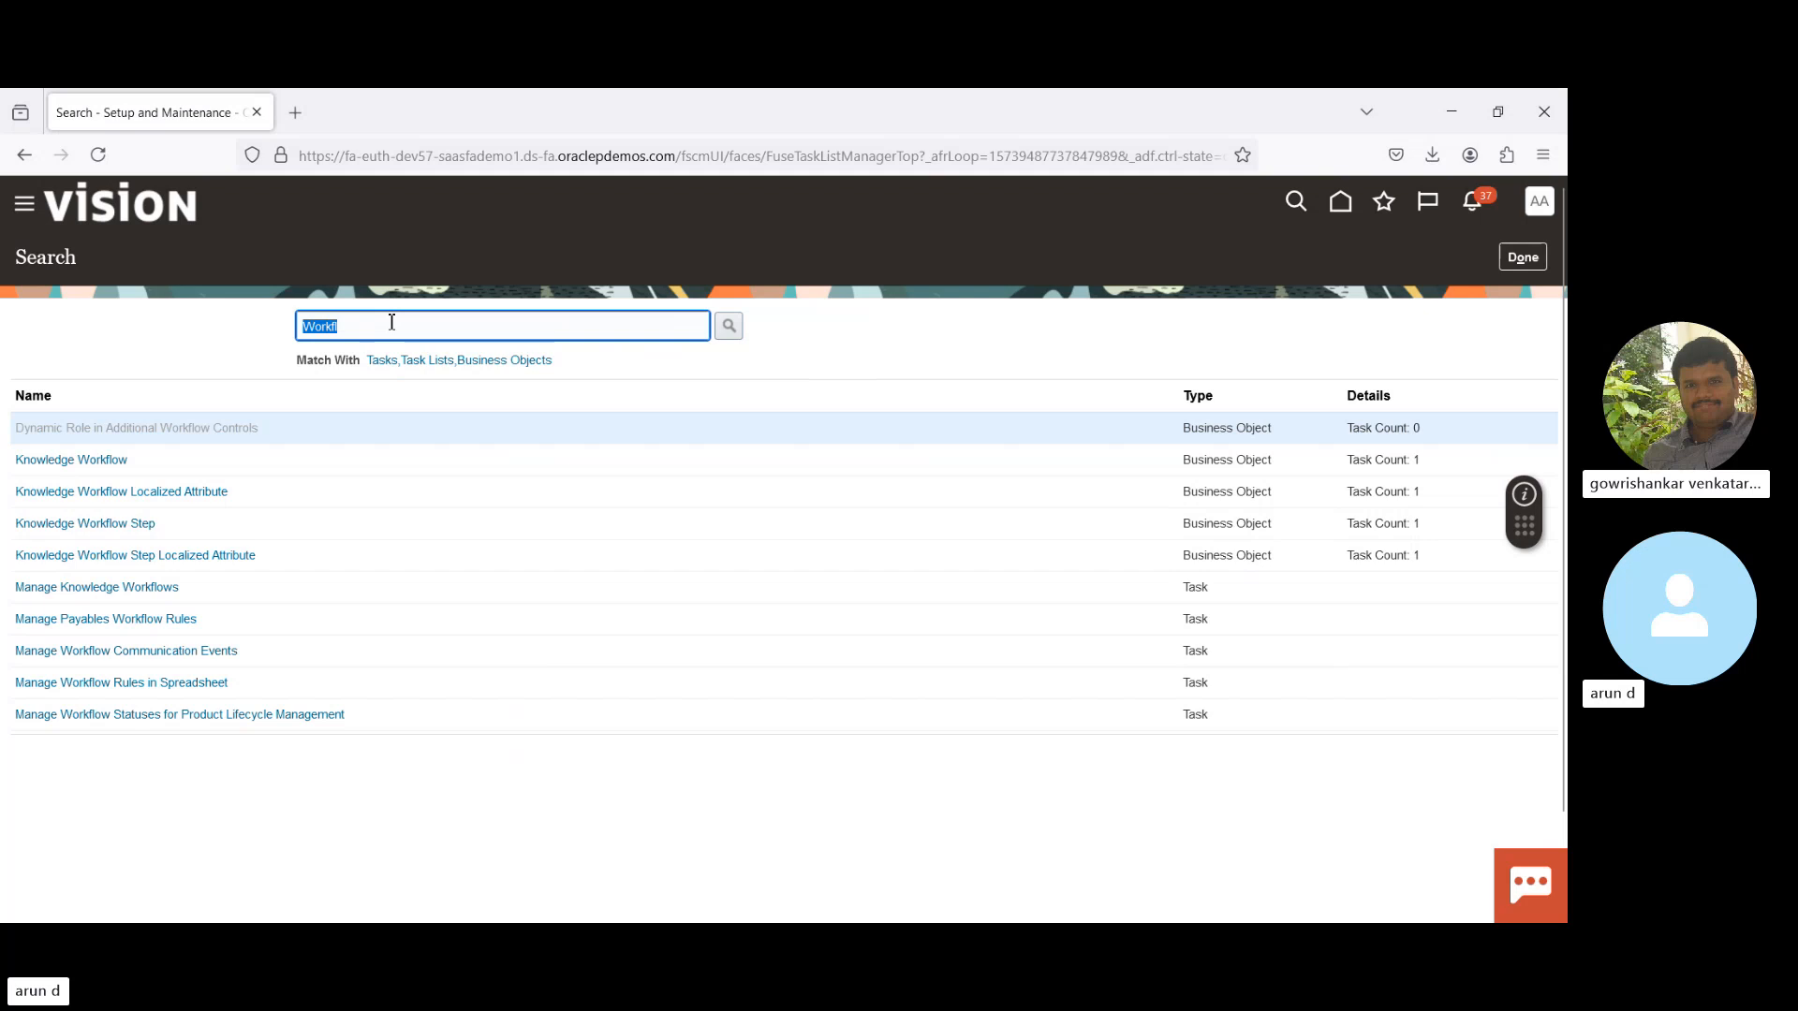
pyautogui.click(90, 691)
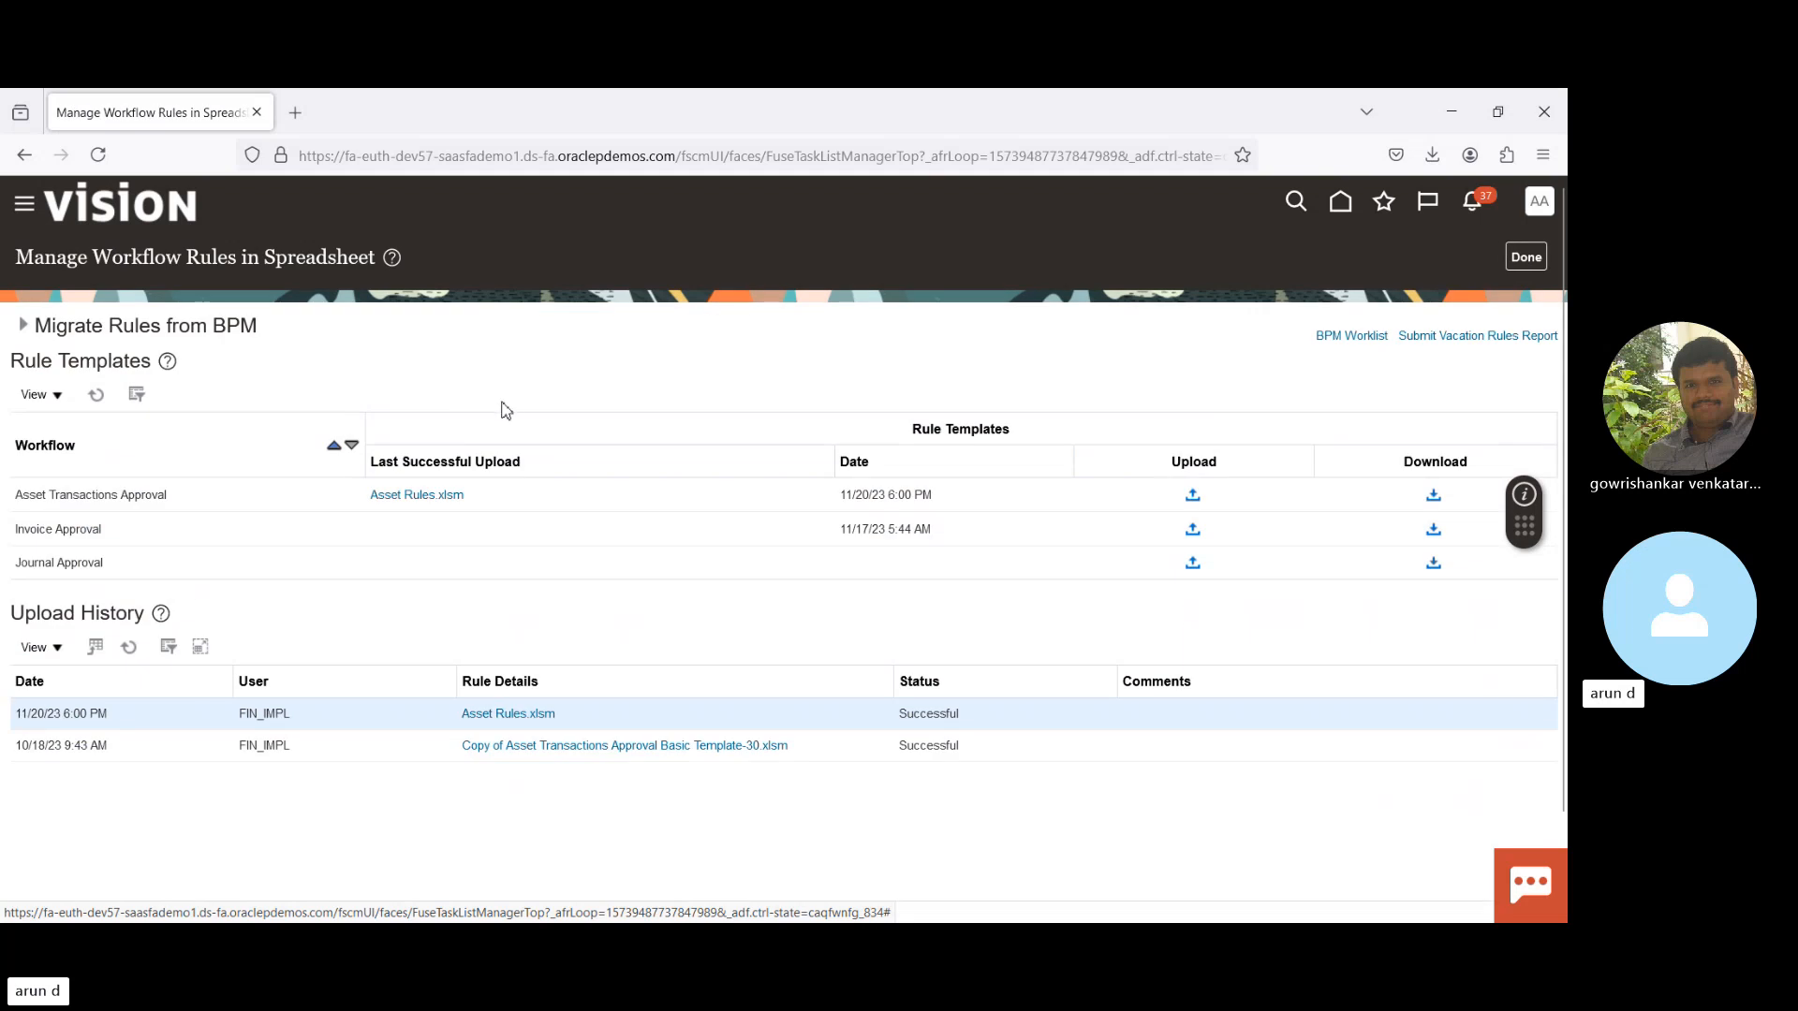
# - Open the BPM Worklist from the page's top-right link in a new tab
pyautogui.click(1344, 339)
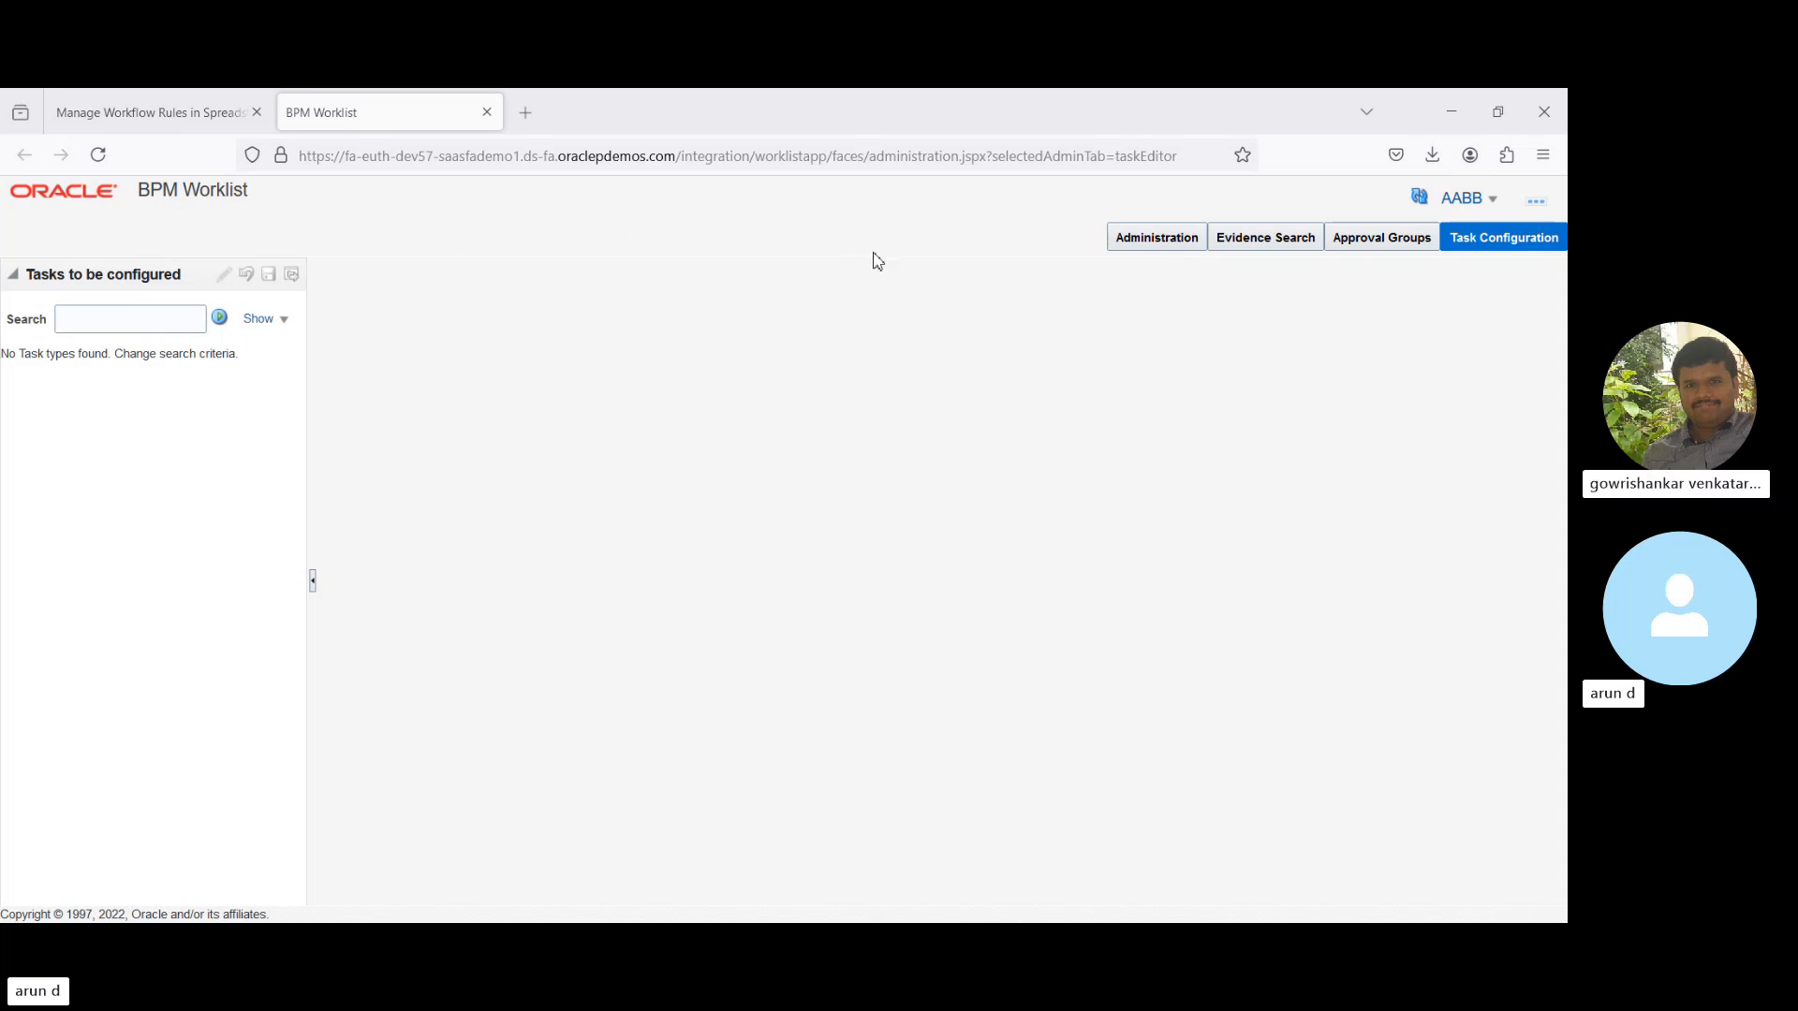
# - In Approval Groups, add a new approval group named 'BPM WL'
pyautogui.click(1386, 242)
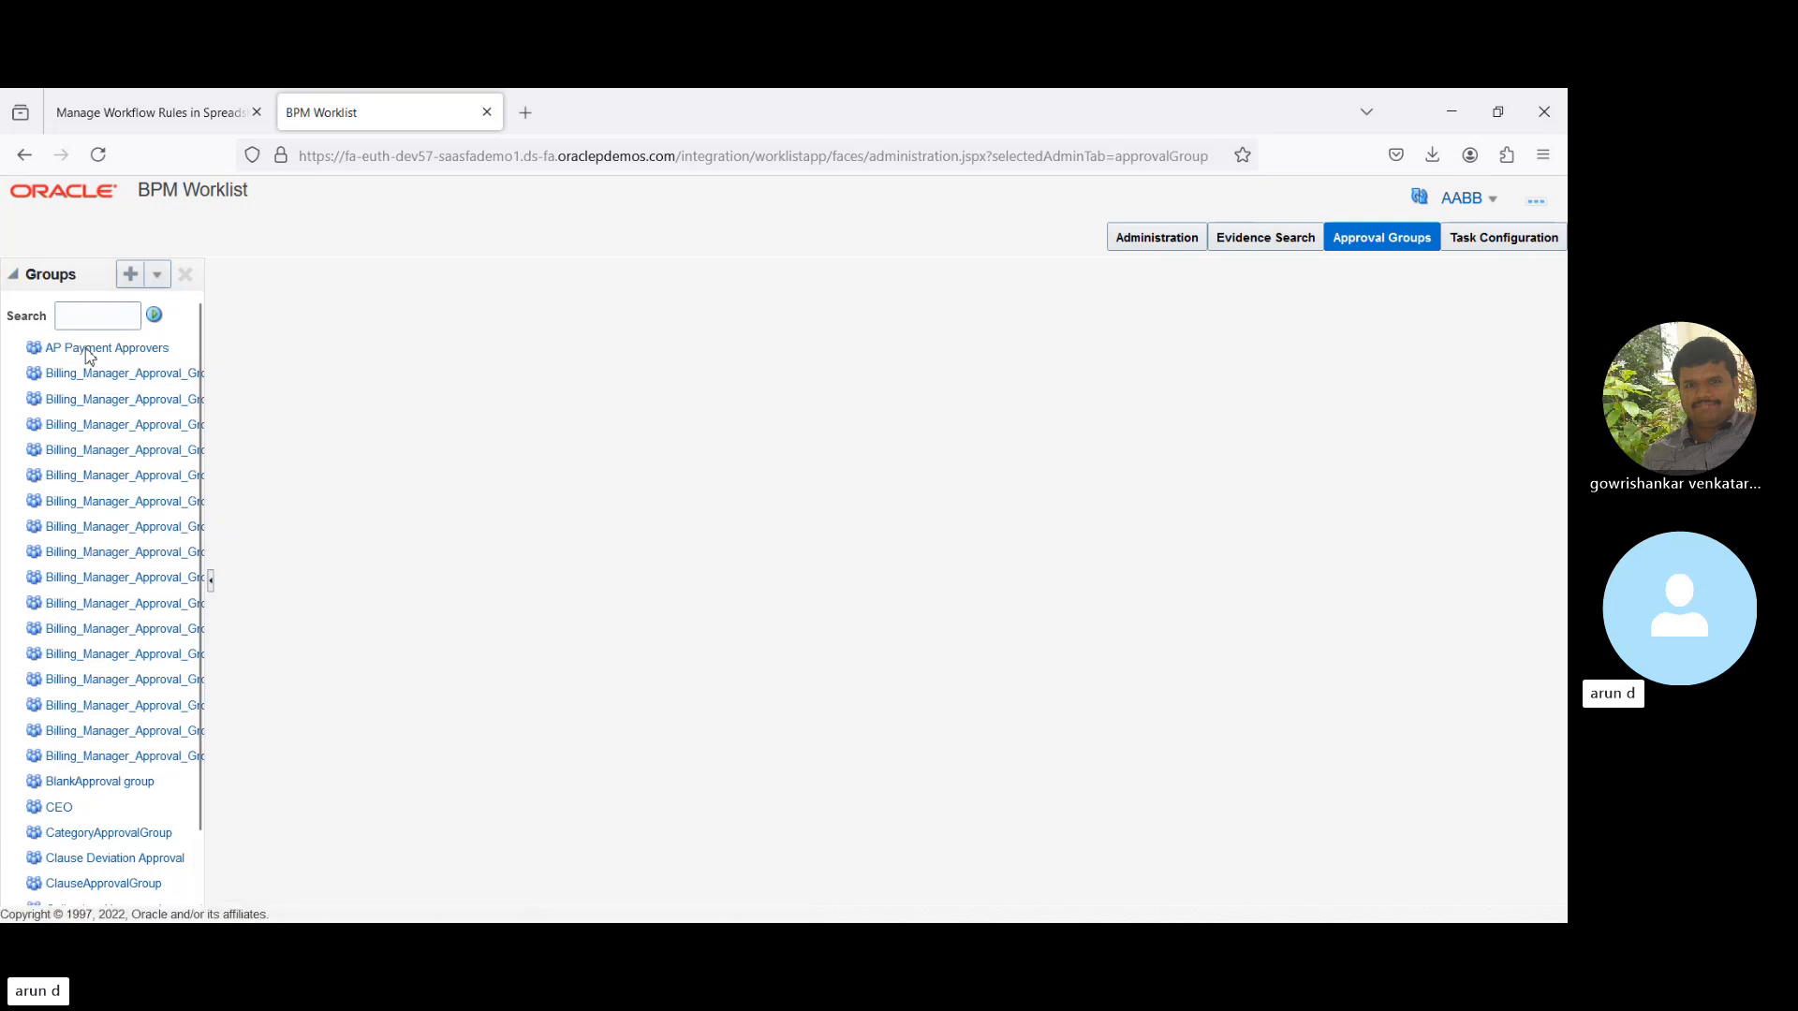
pyautogui.click(130, 277)
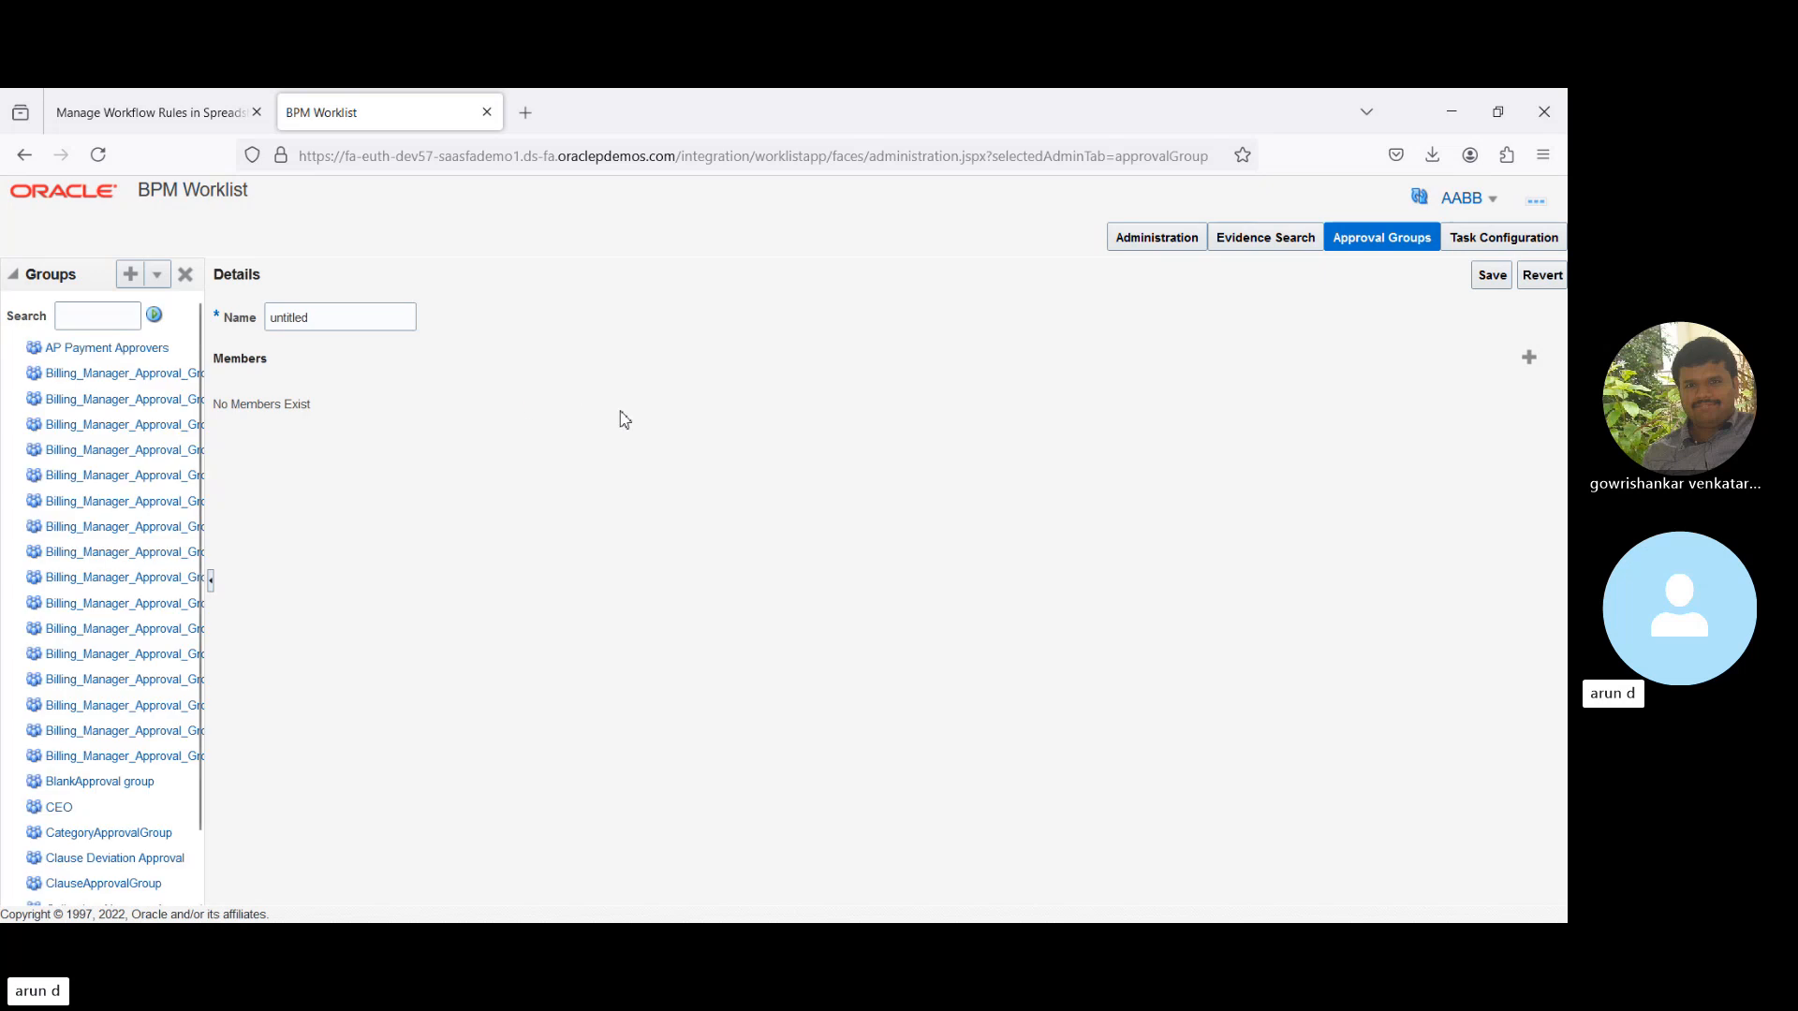
pyautogui.doubleClick(352, 317)
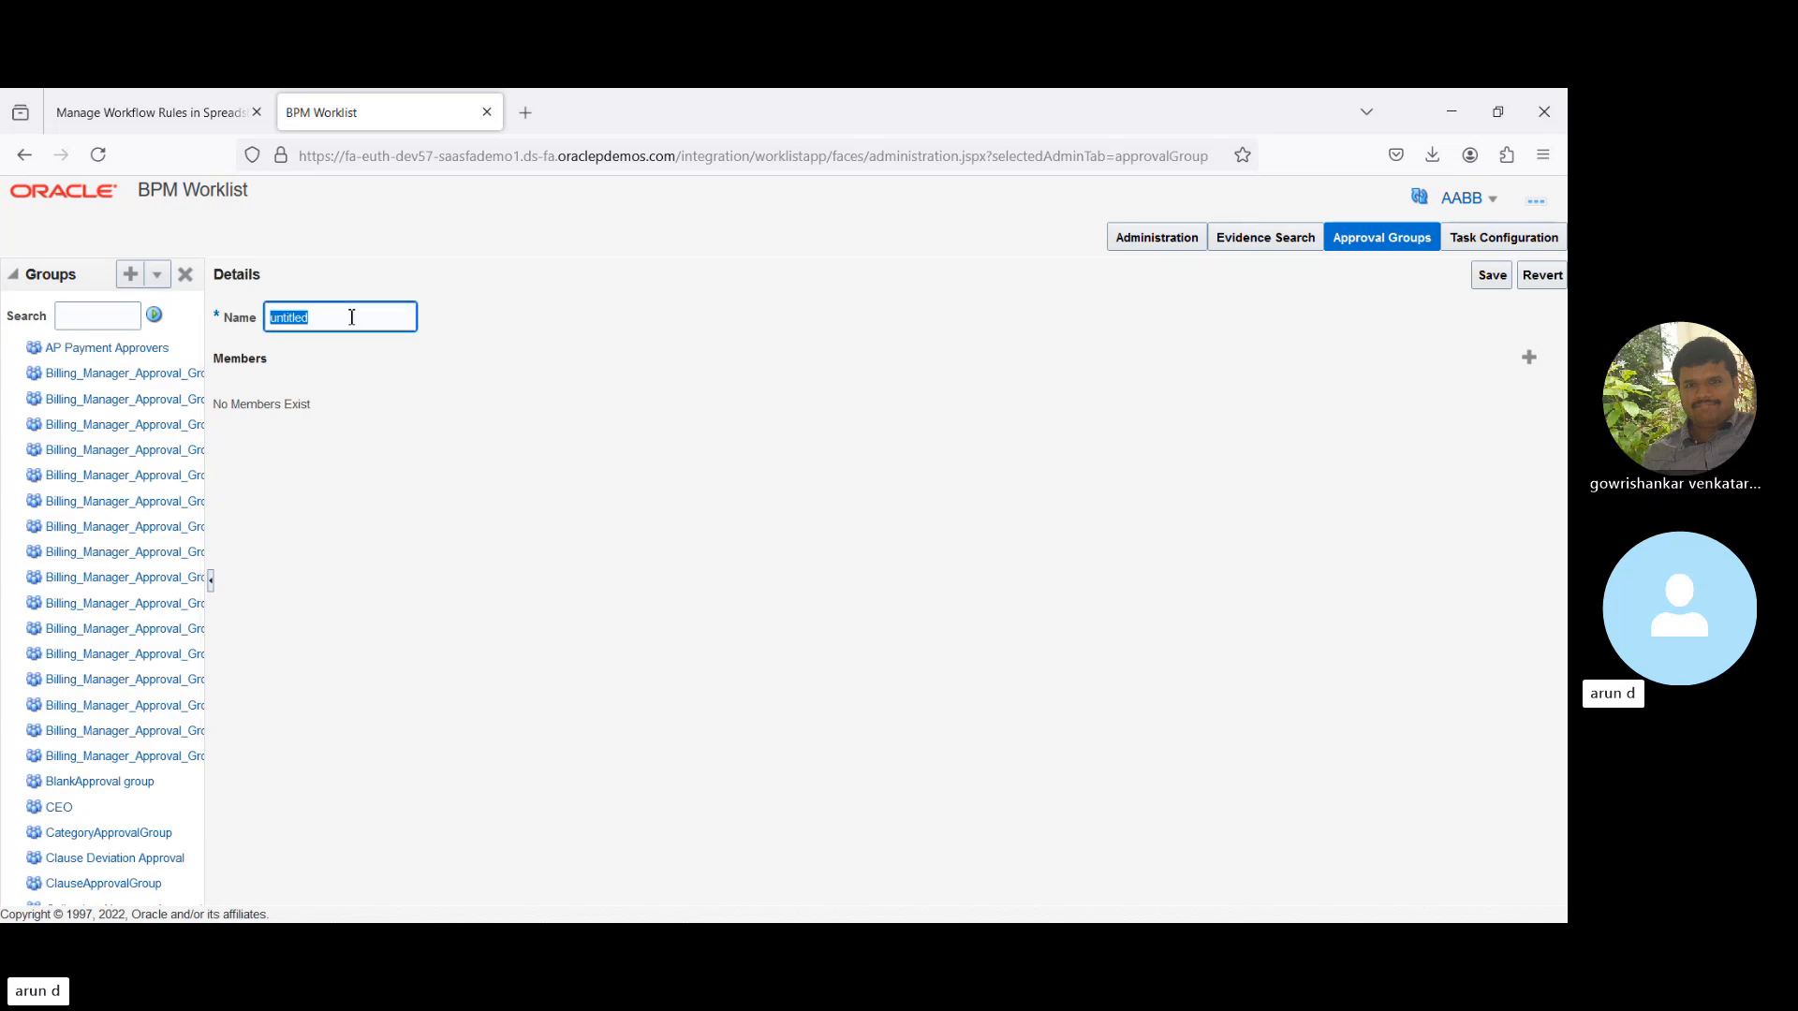
pyautogui.write('BPM')
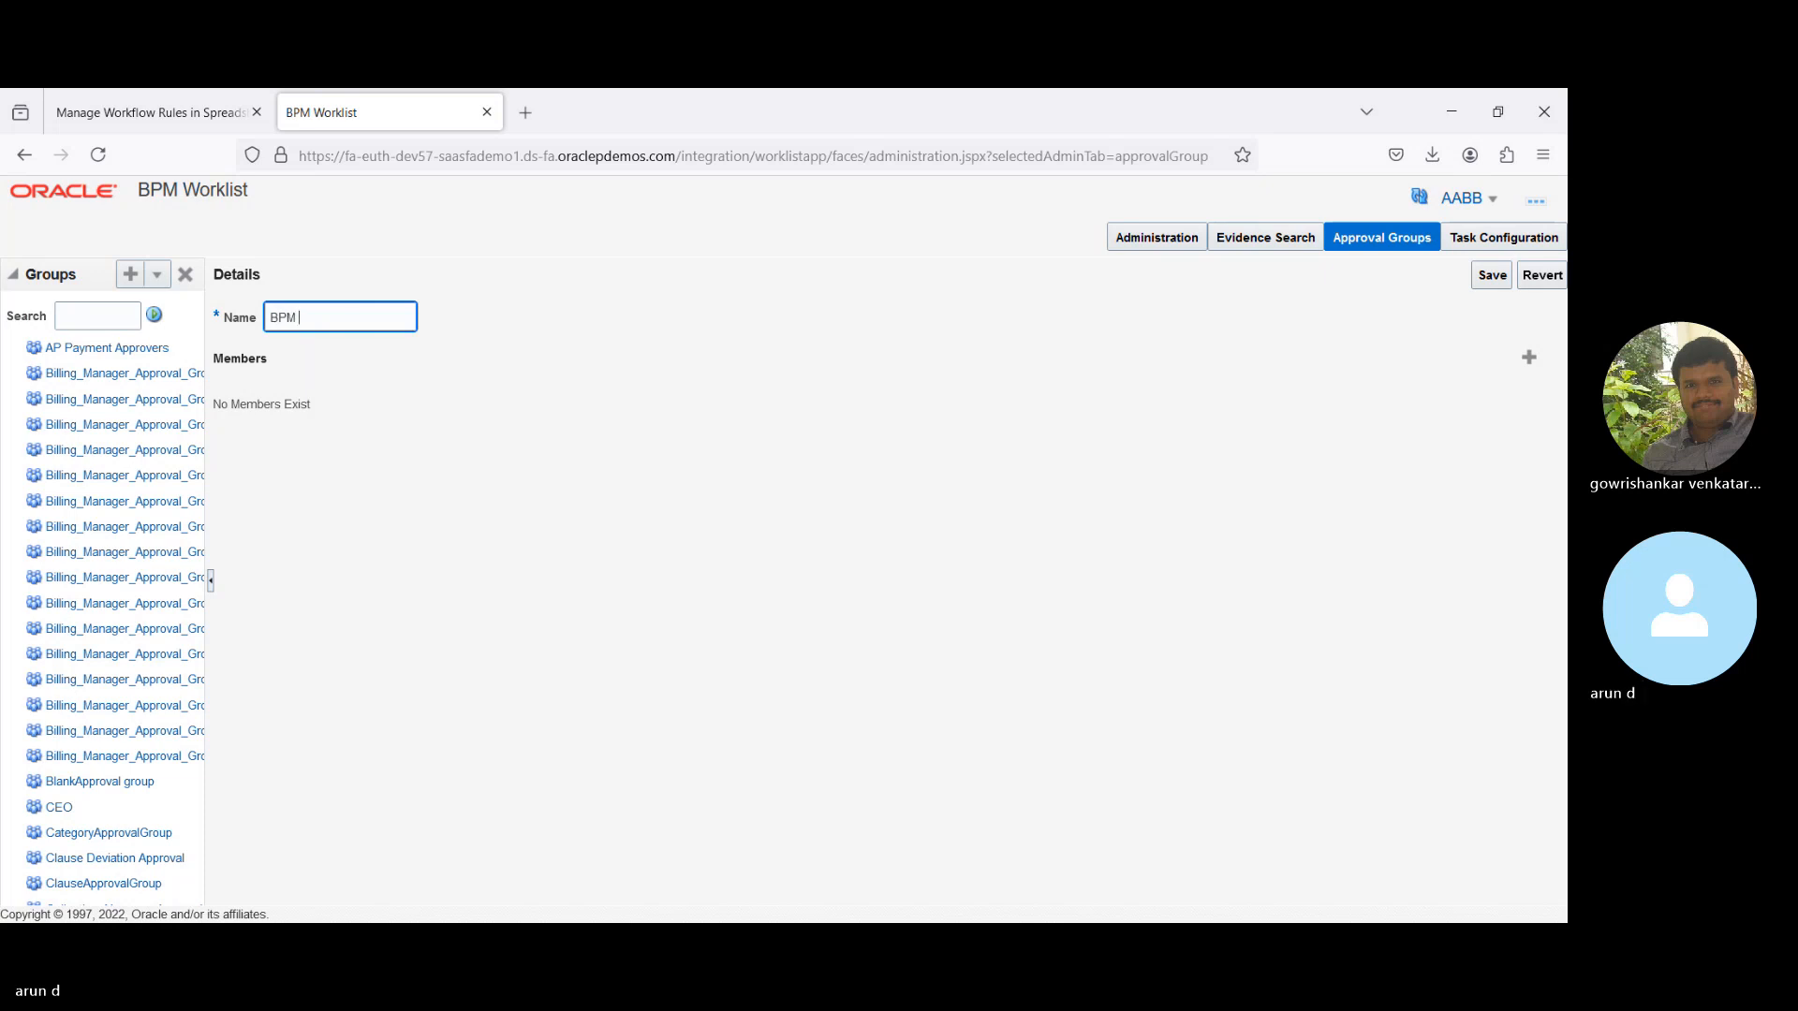
pyautogui.write(' WL')
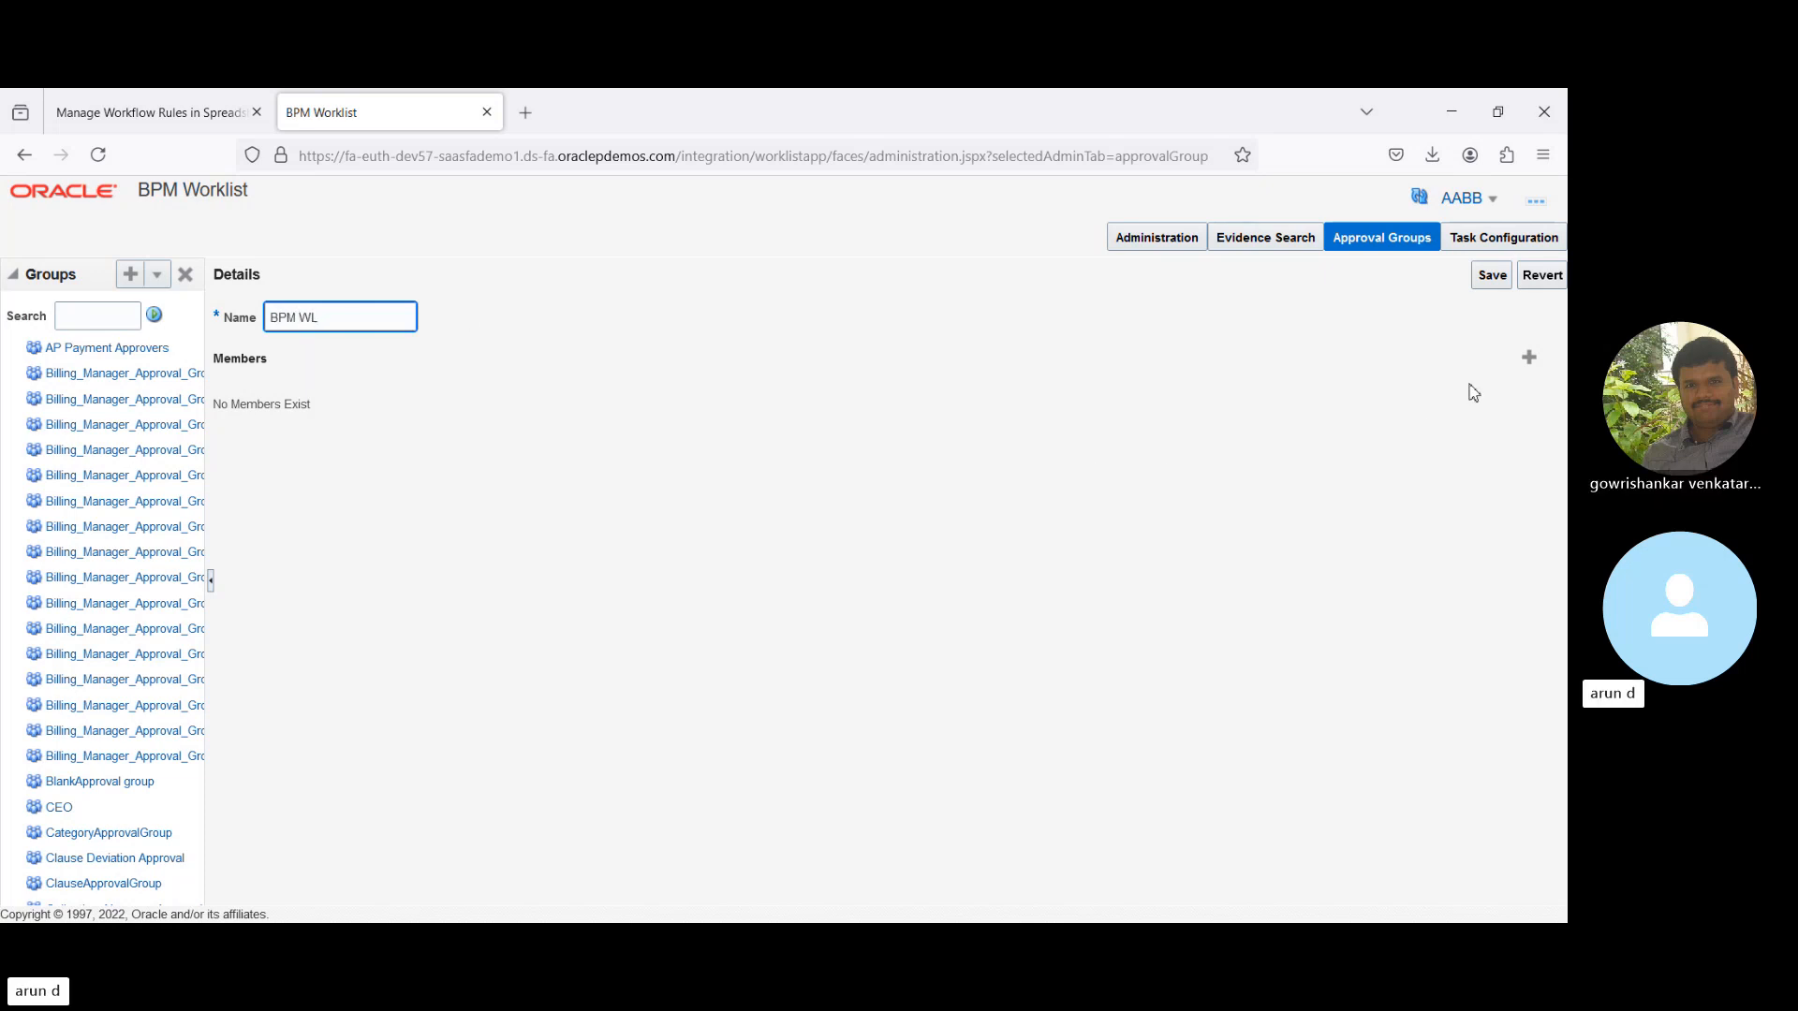
# - Find a user through the Identity Browser search and add them as the group's member
pyautogui.click(1527, 357)
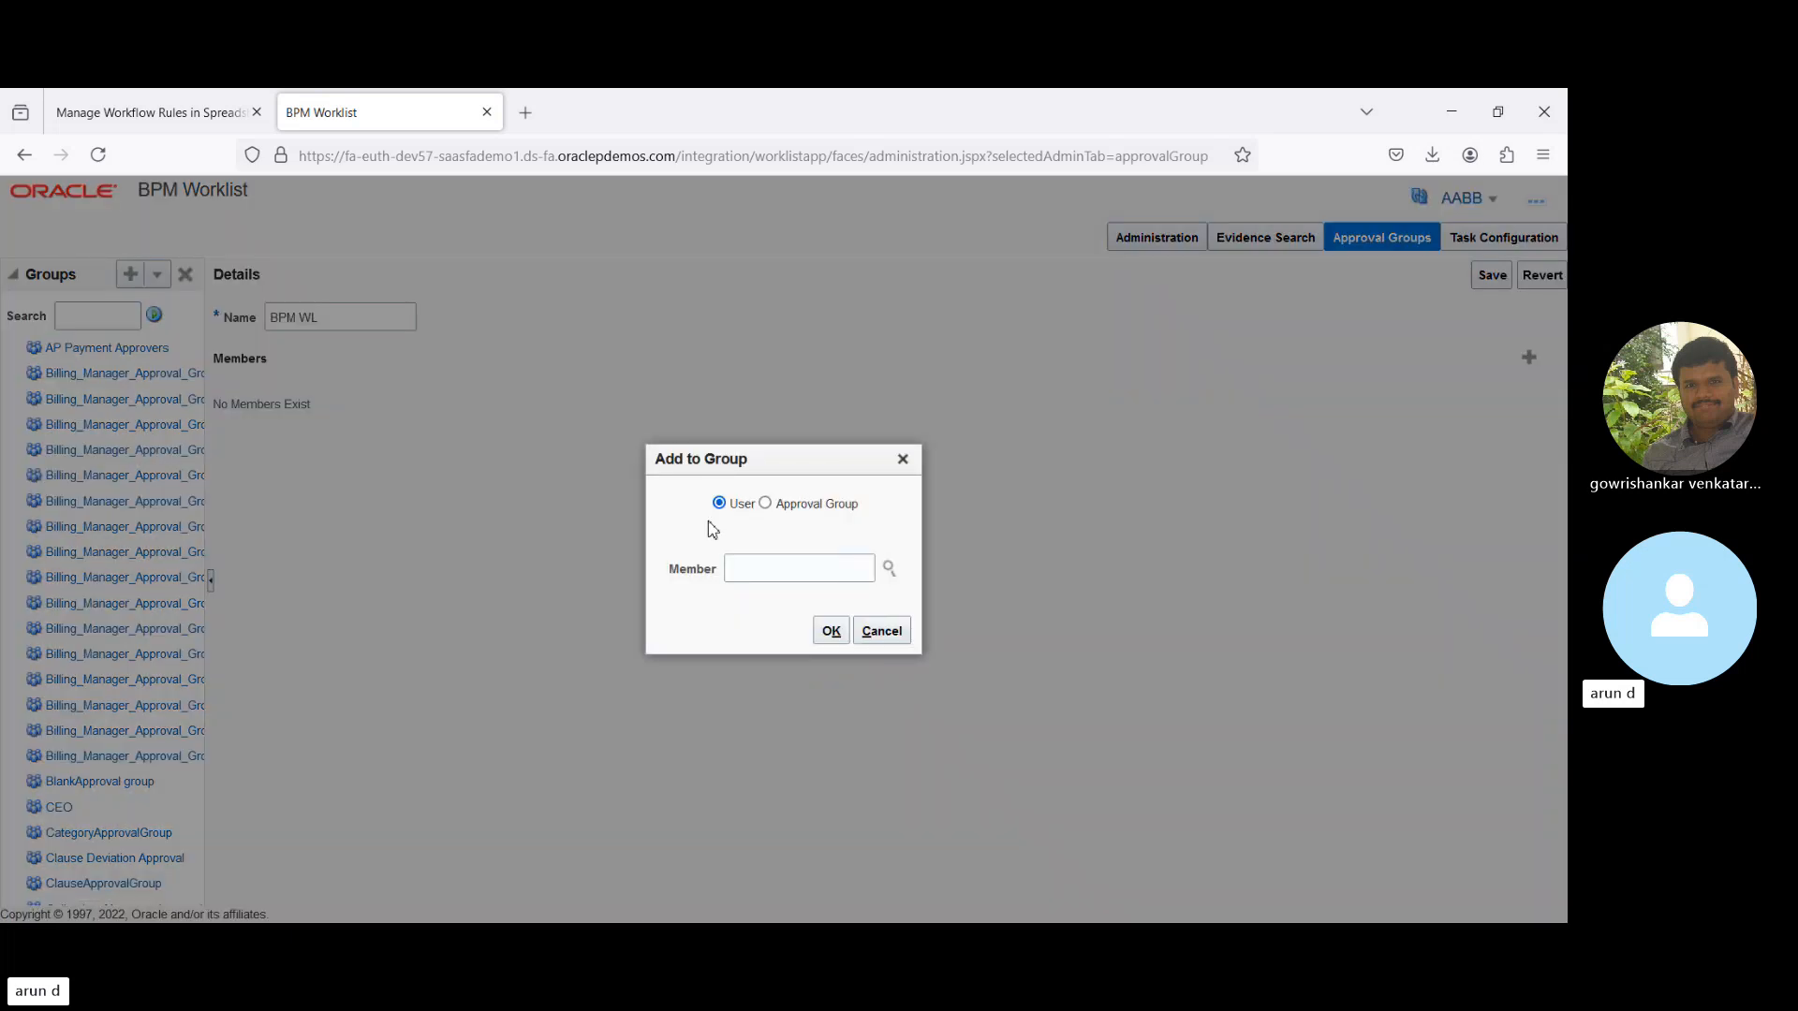
pyautogui.click(833, 573)
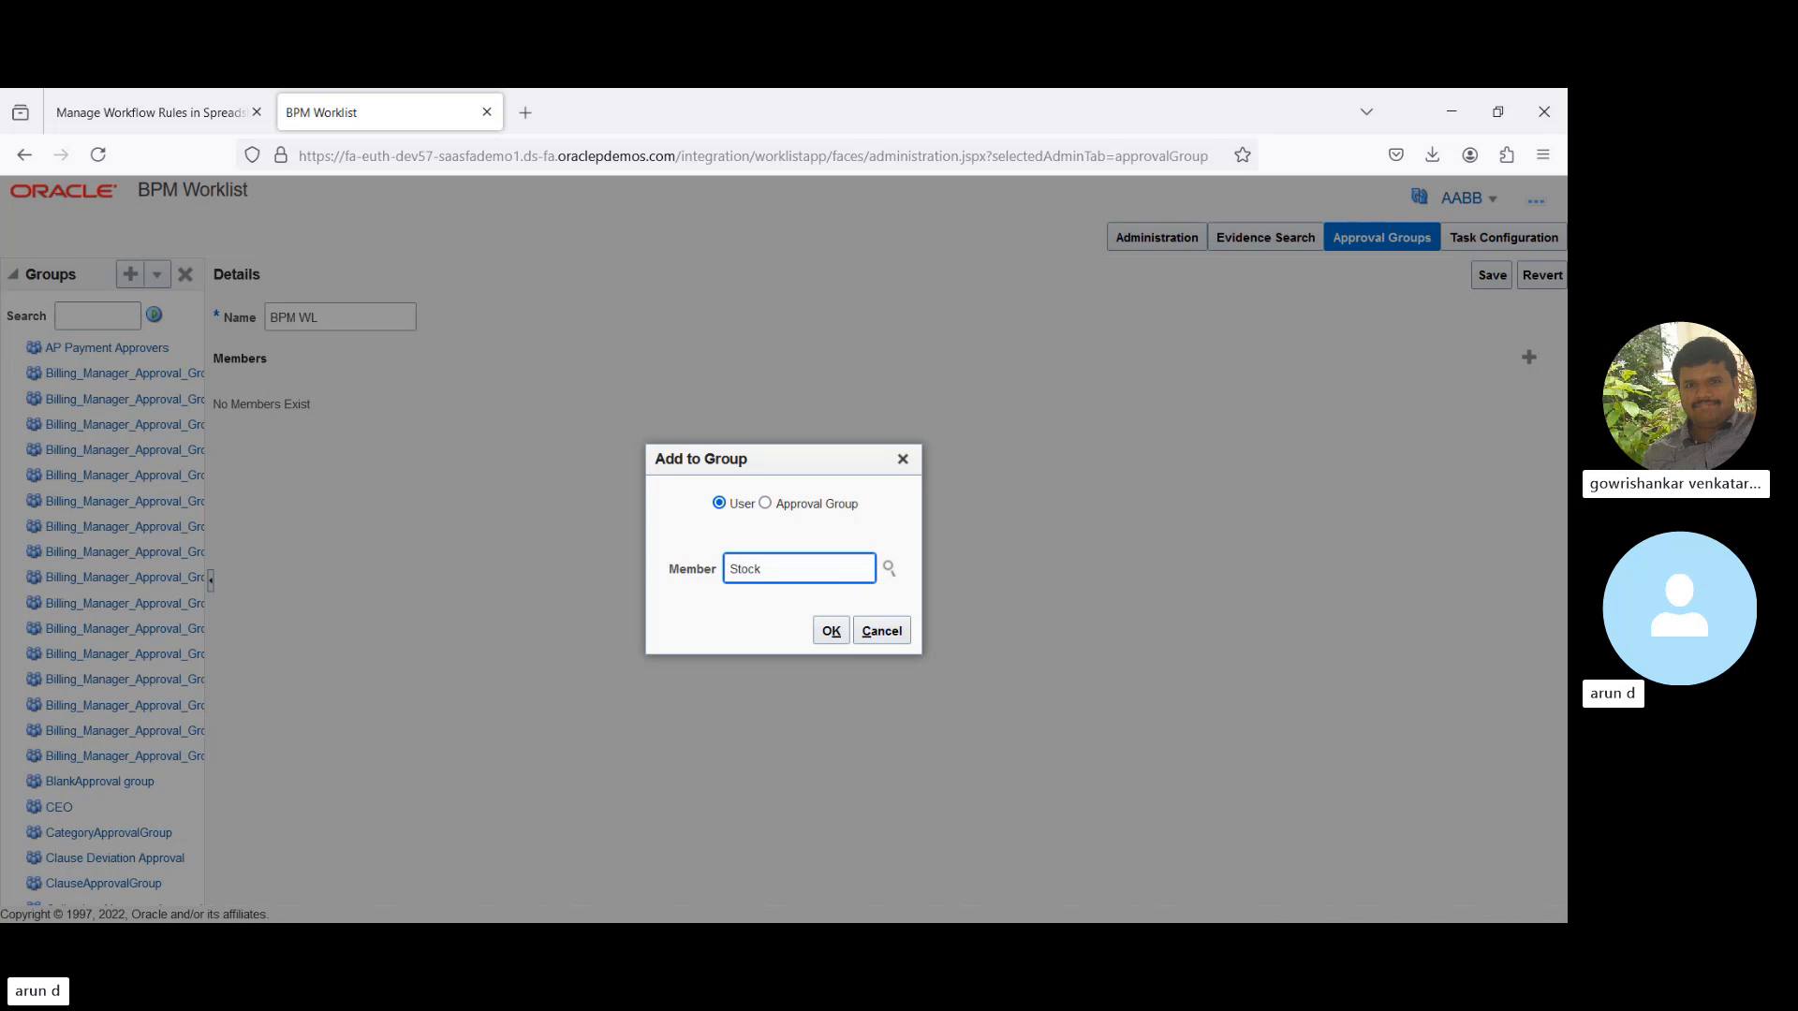
pyautogui.press('Tab')
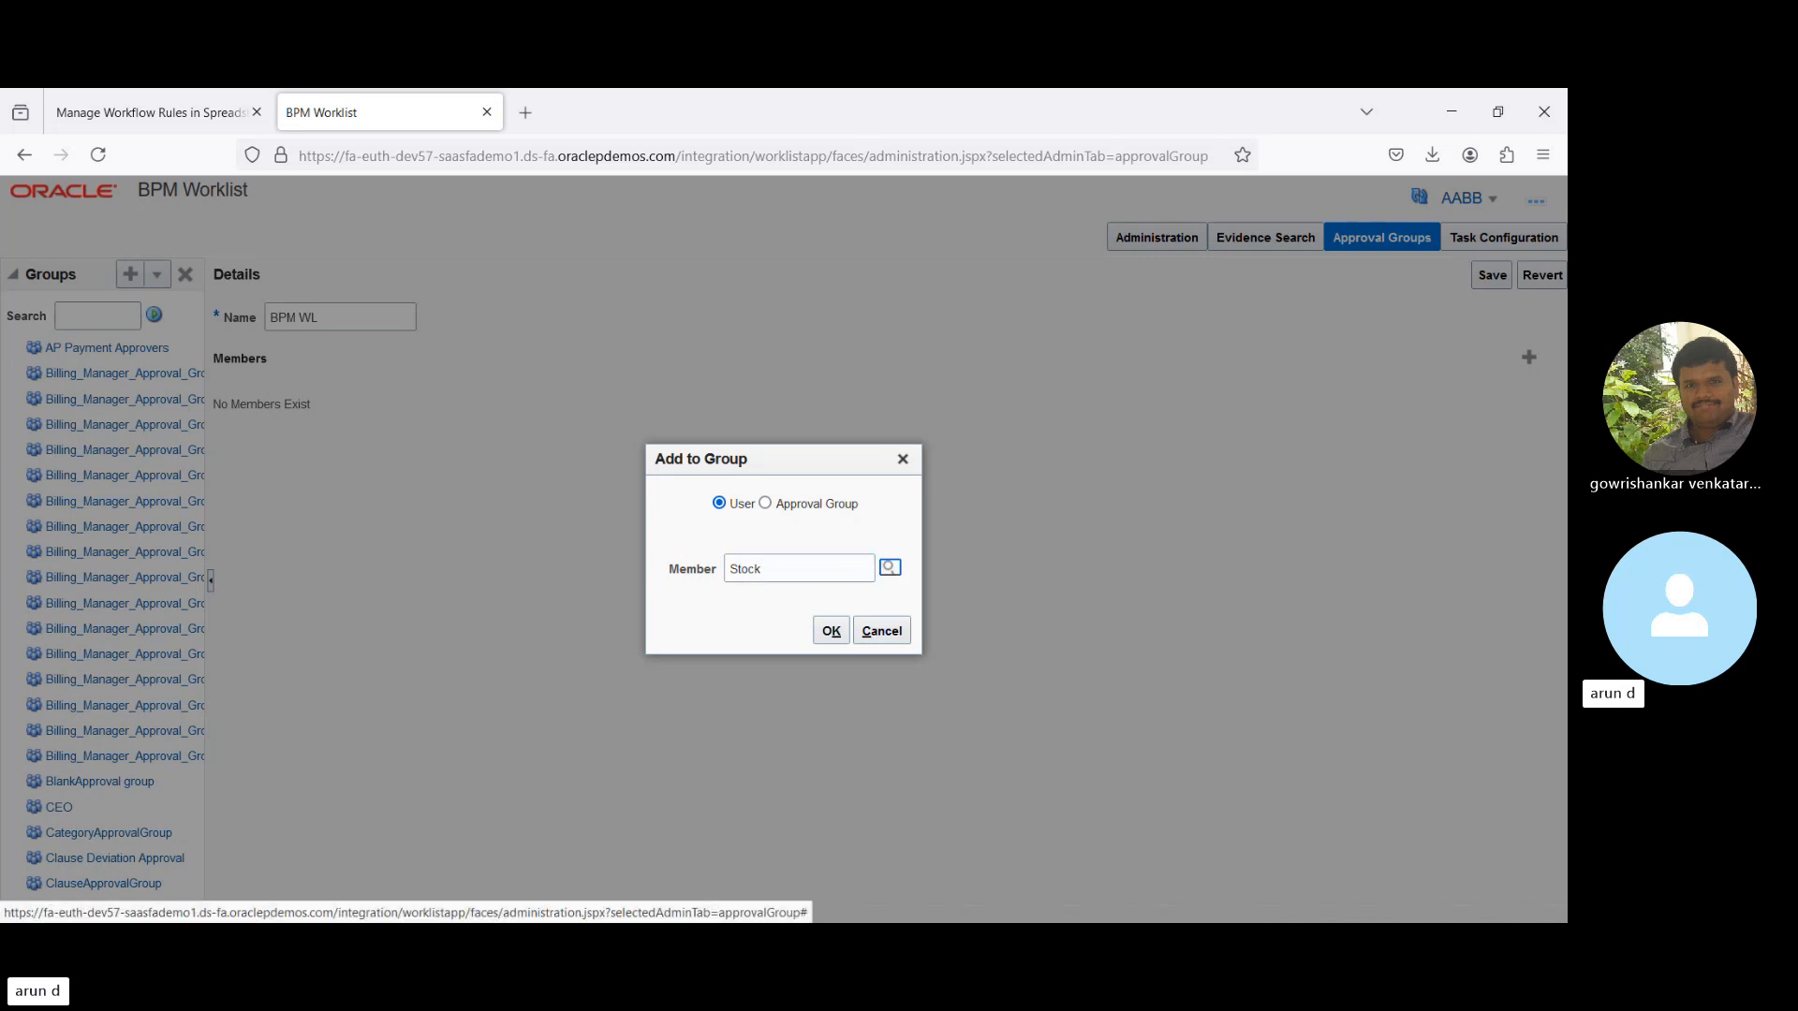
pyautogui.click(891, 571)
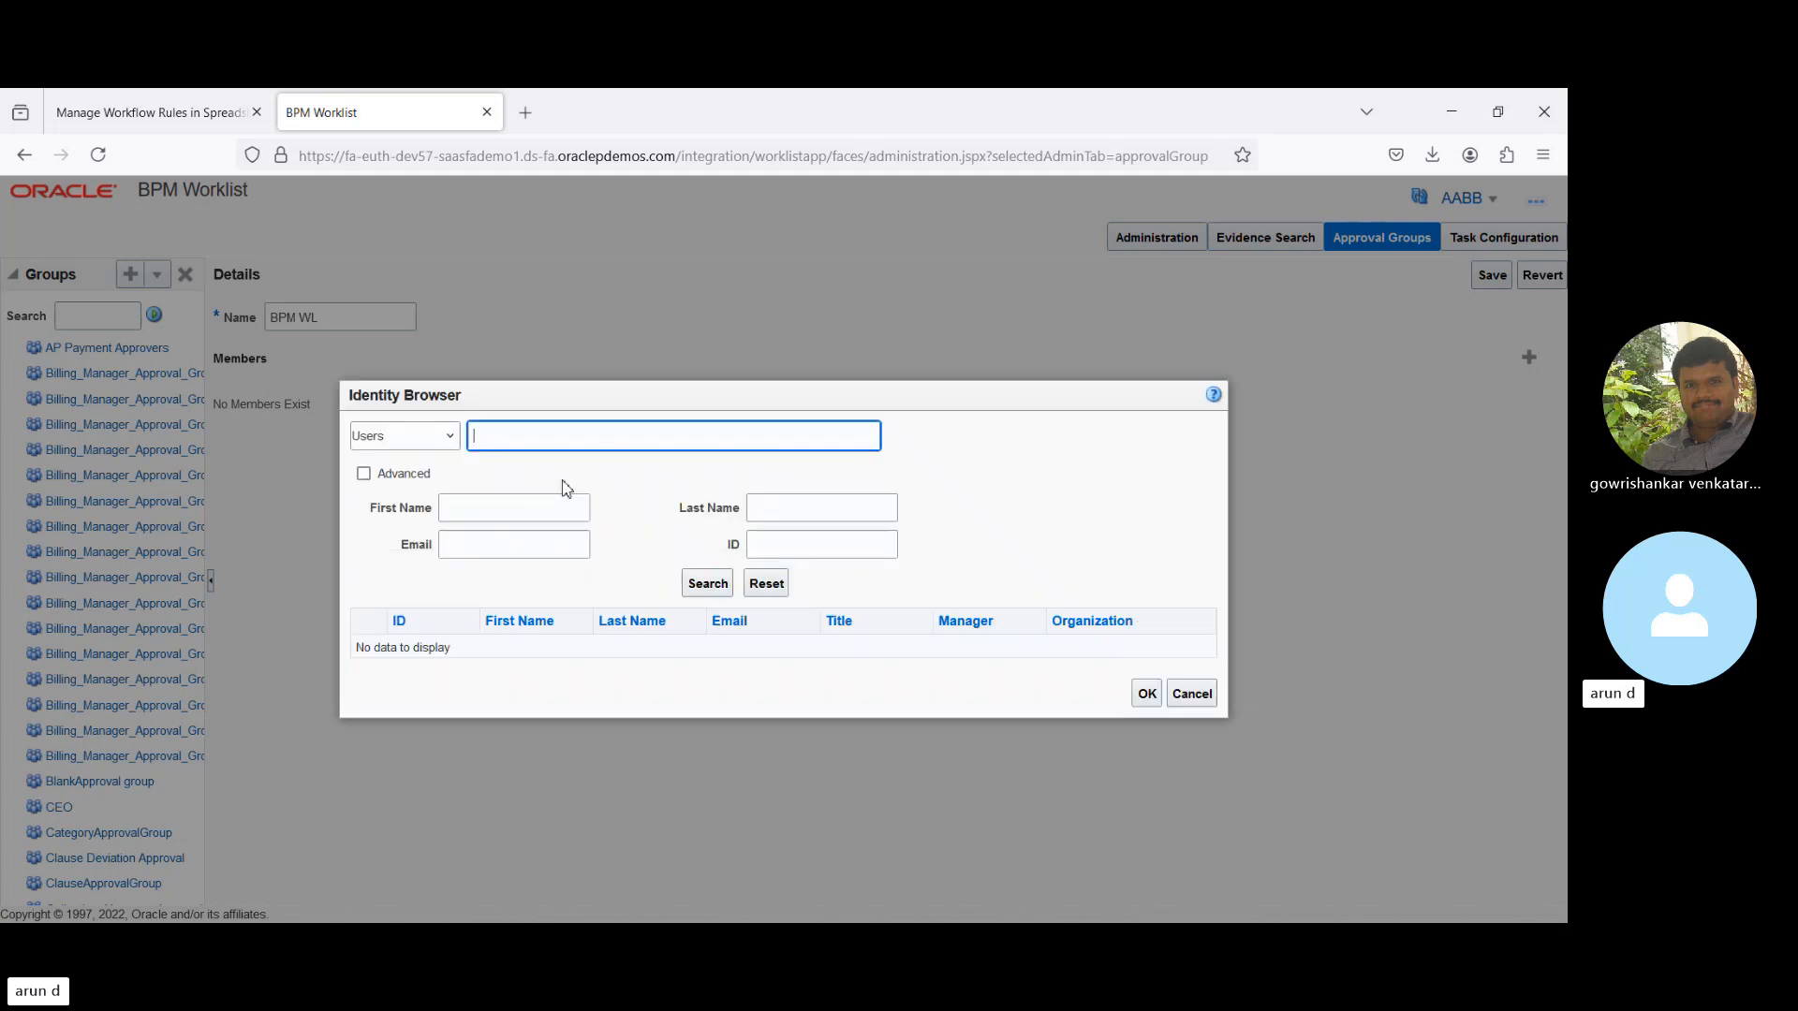
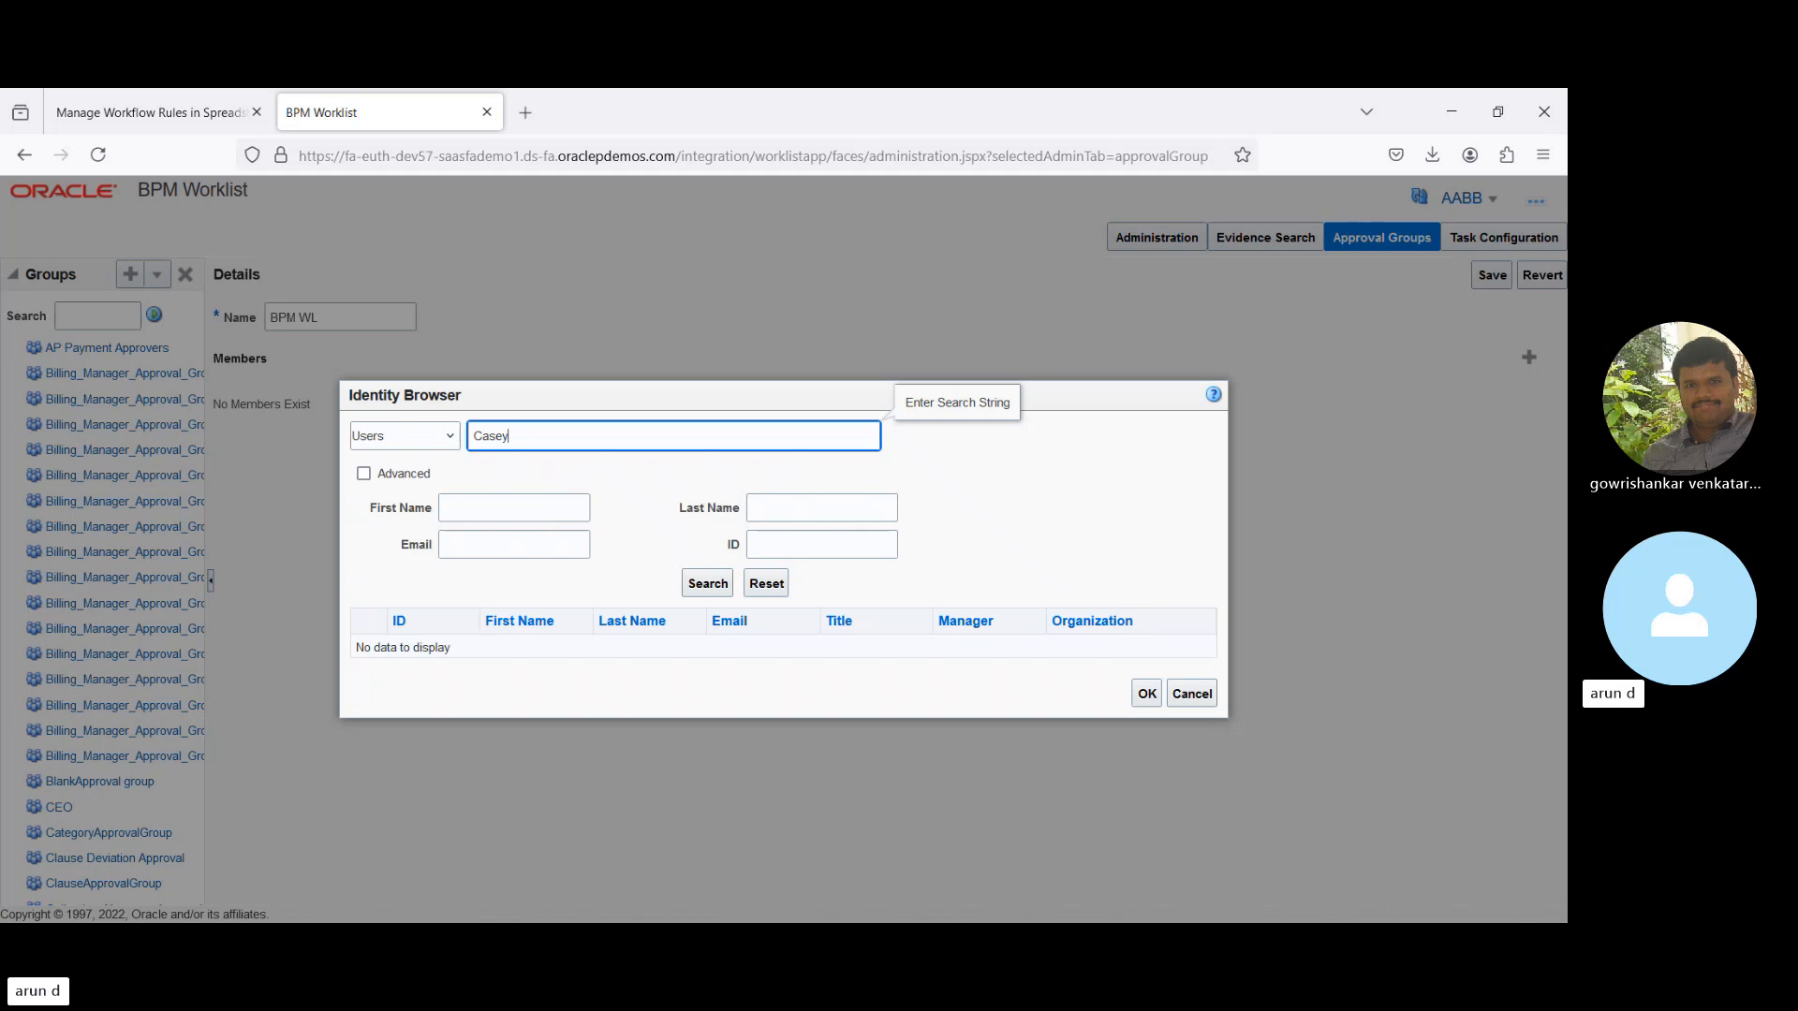
pyautogui.click(707, 586)
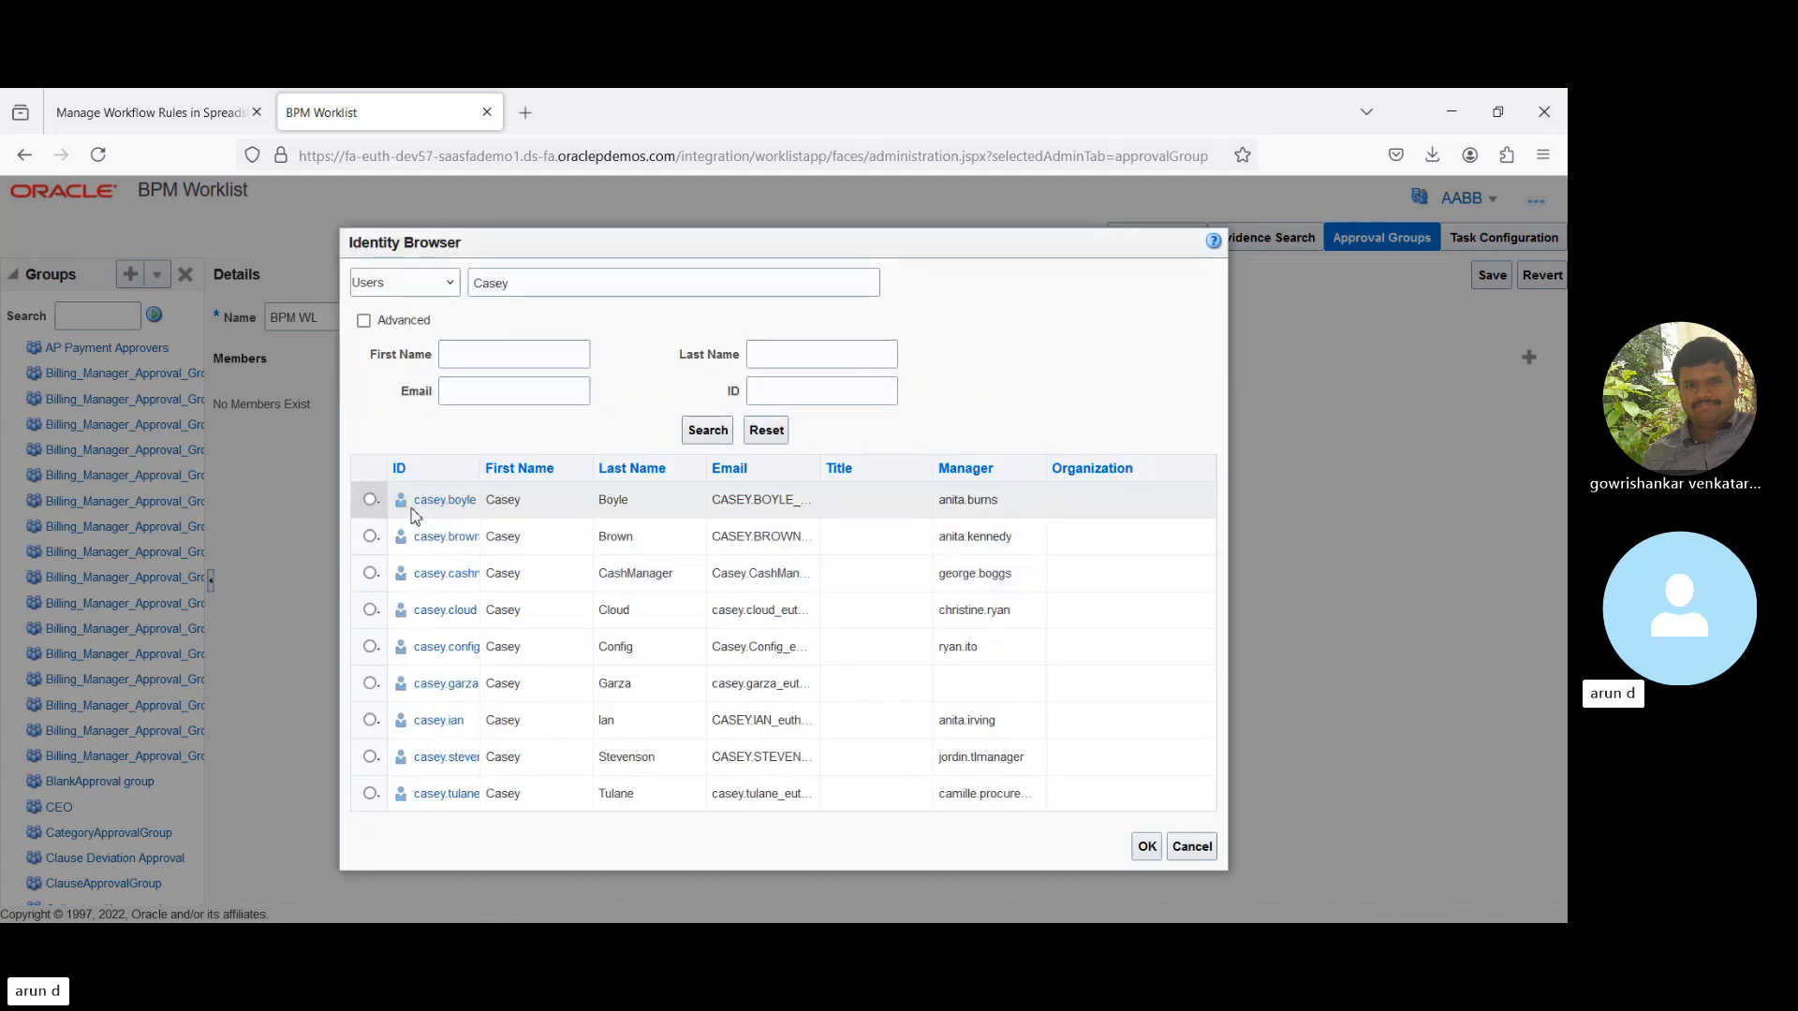
pyautogui.click(369, 535)
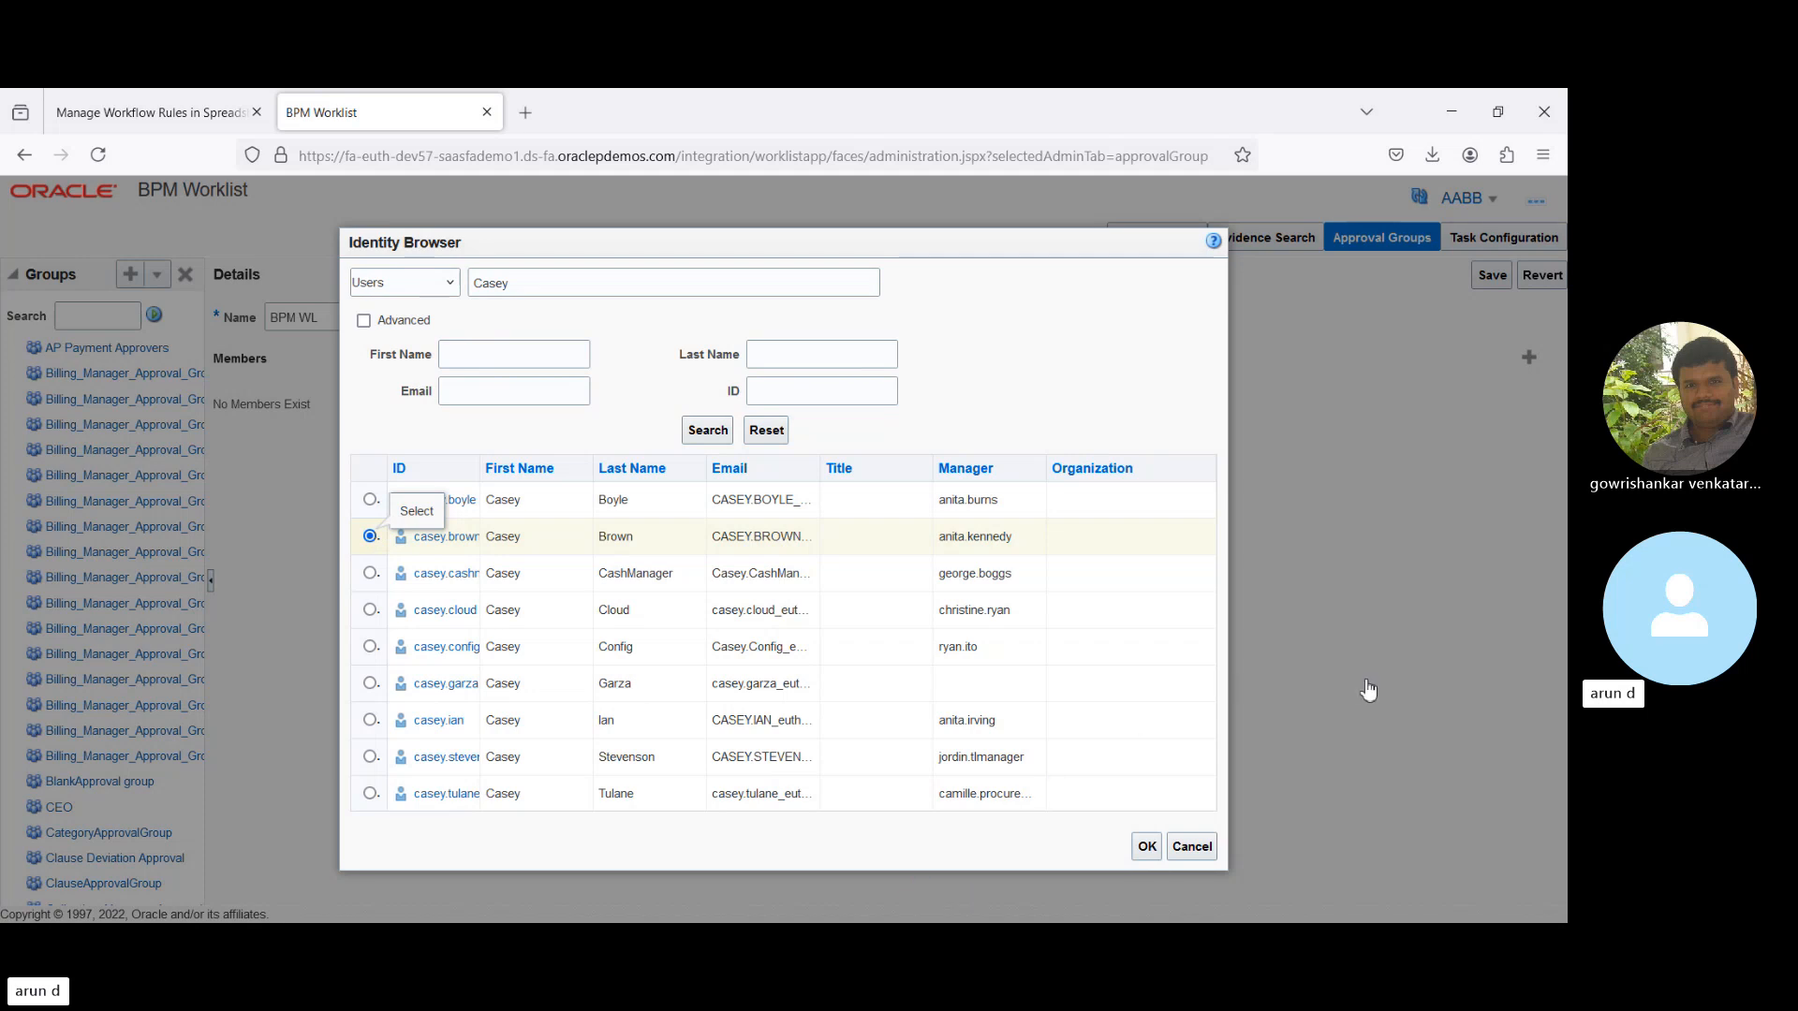
pyautogui.click(1146, 846)
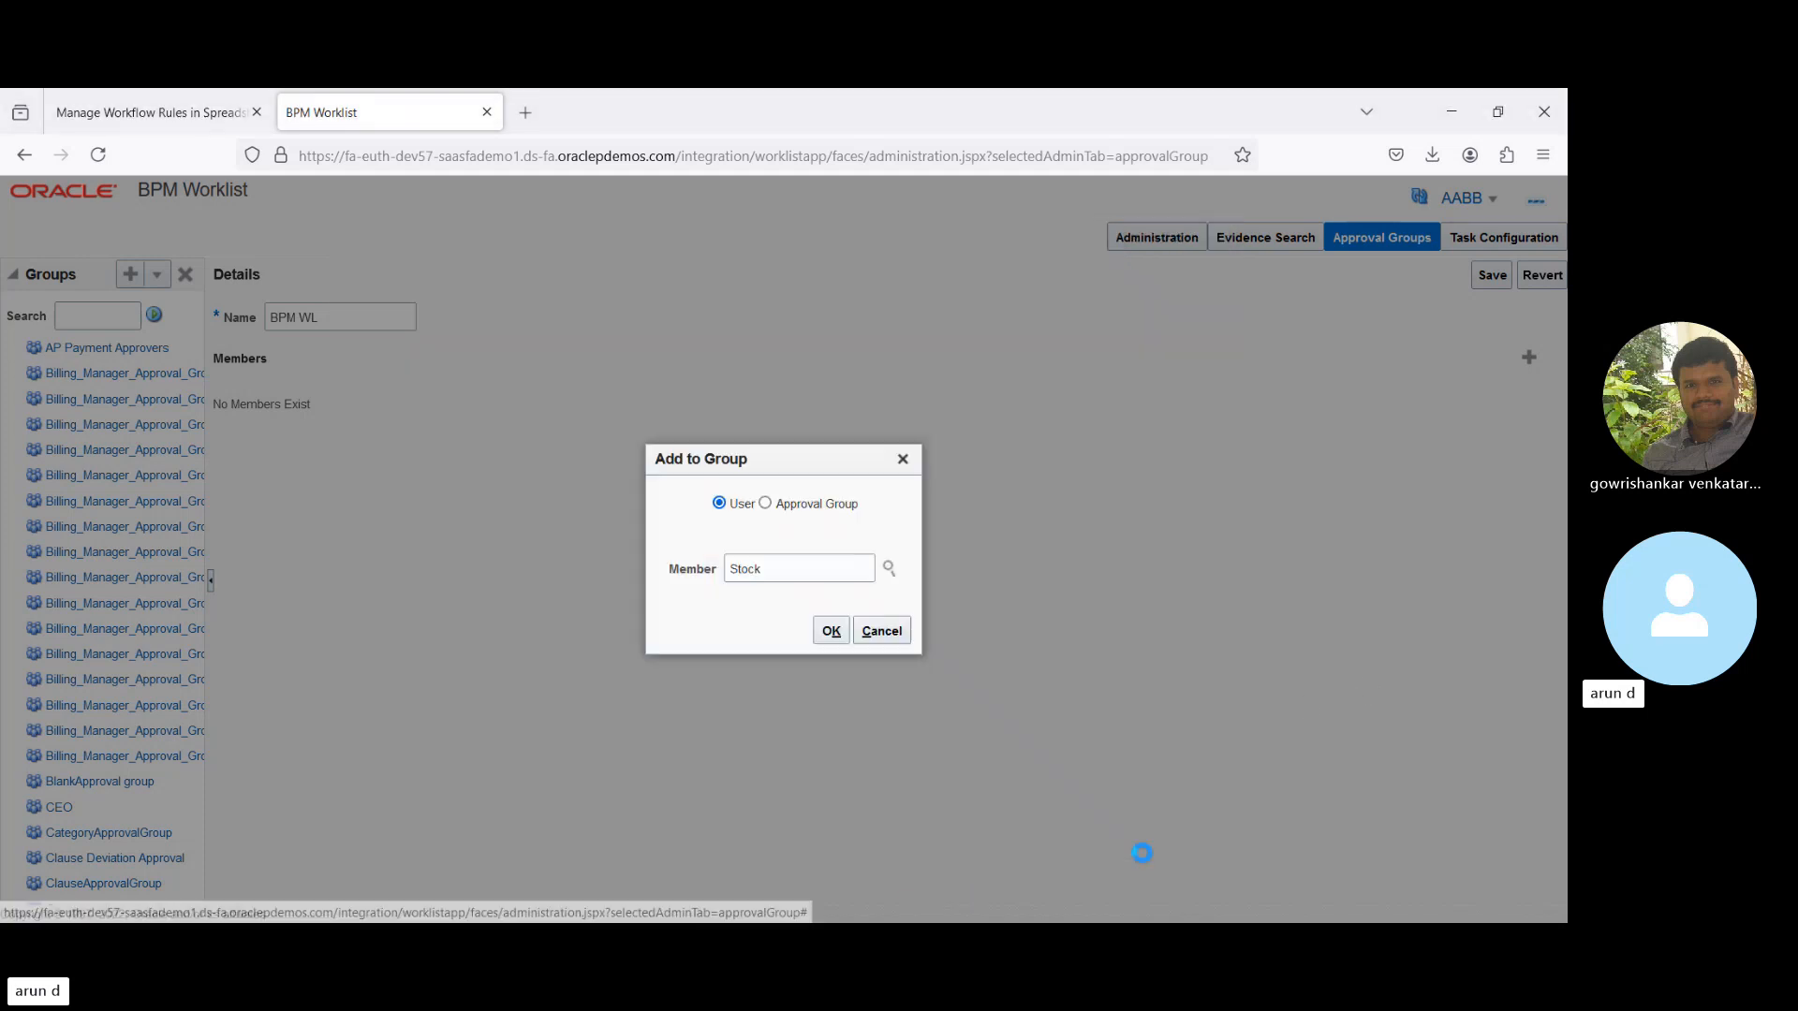
pyautogui.click(830, 631)
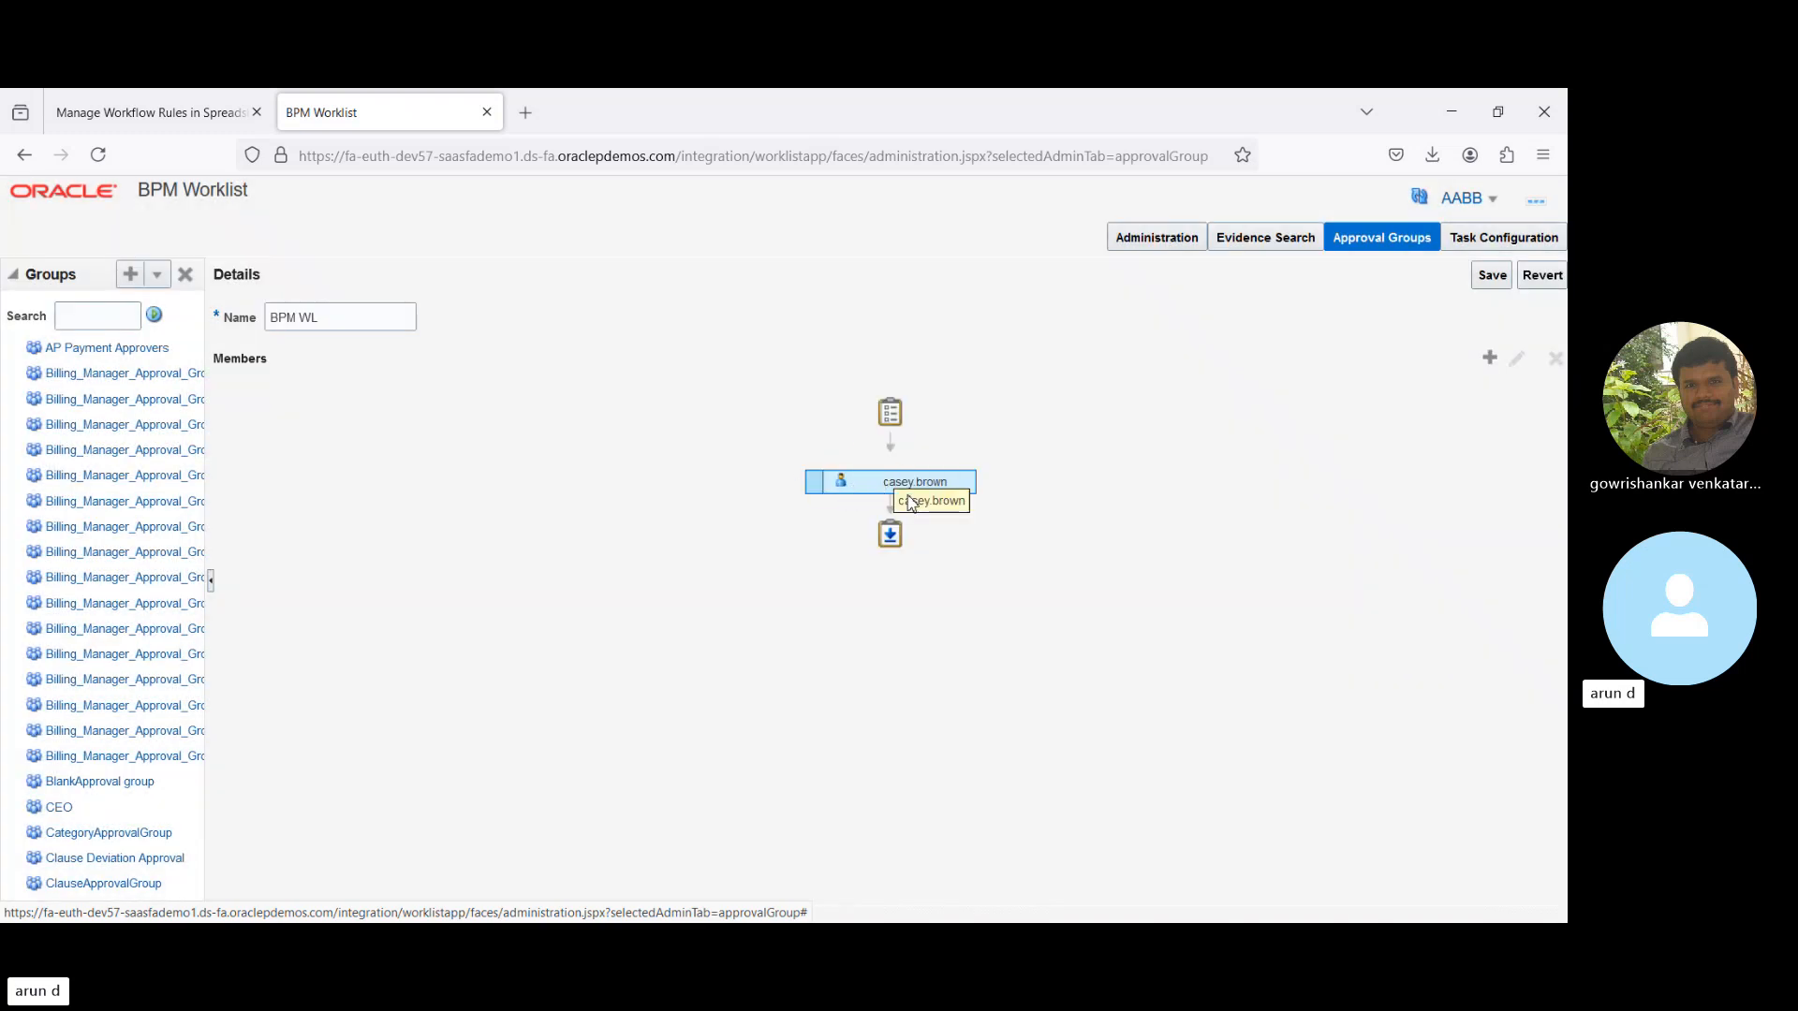
pyautogui.click(962, 484)
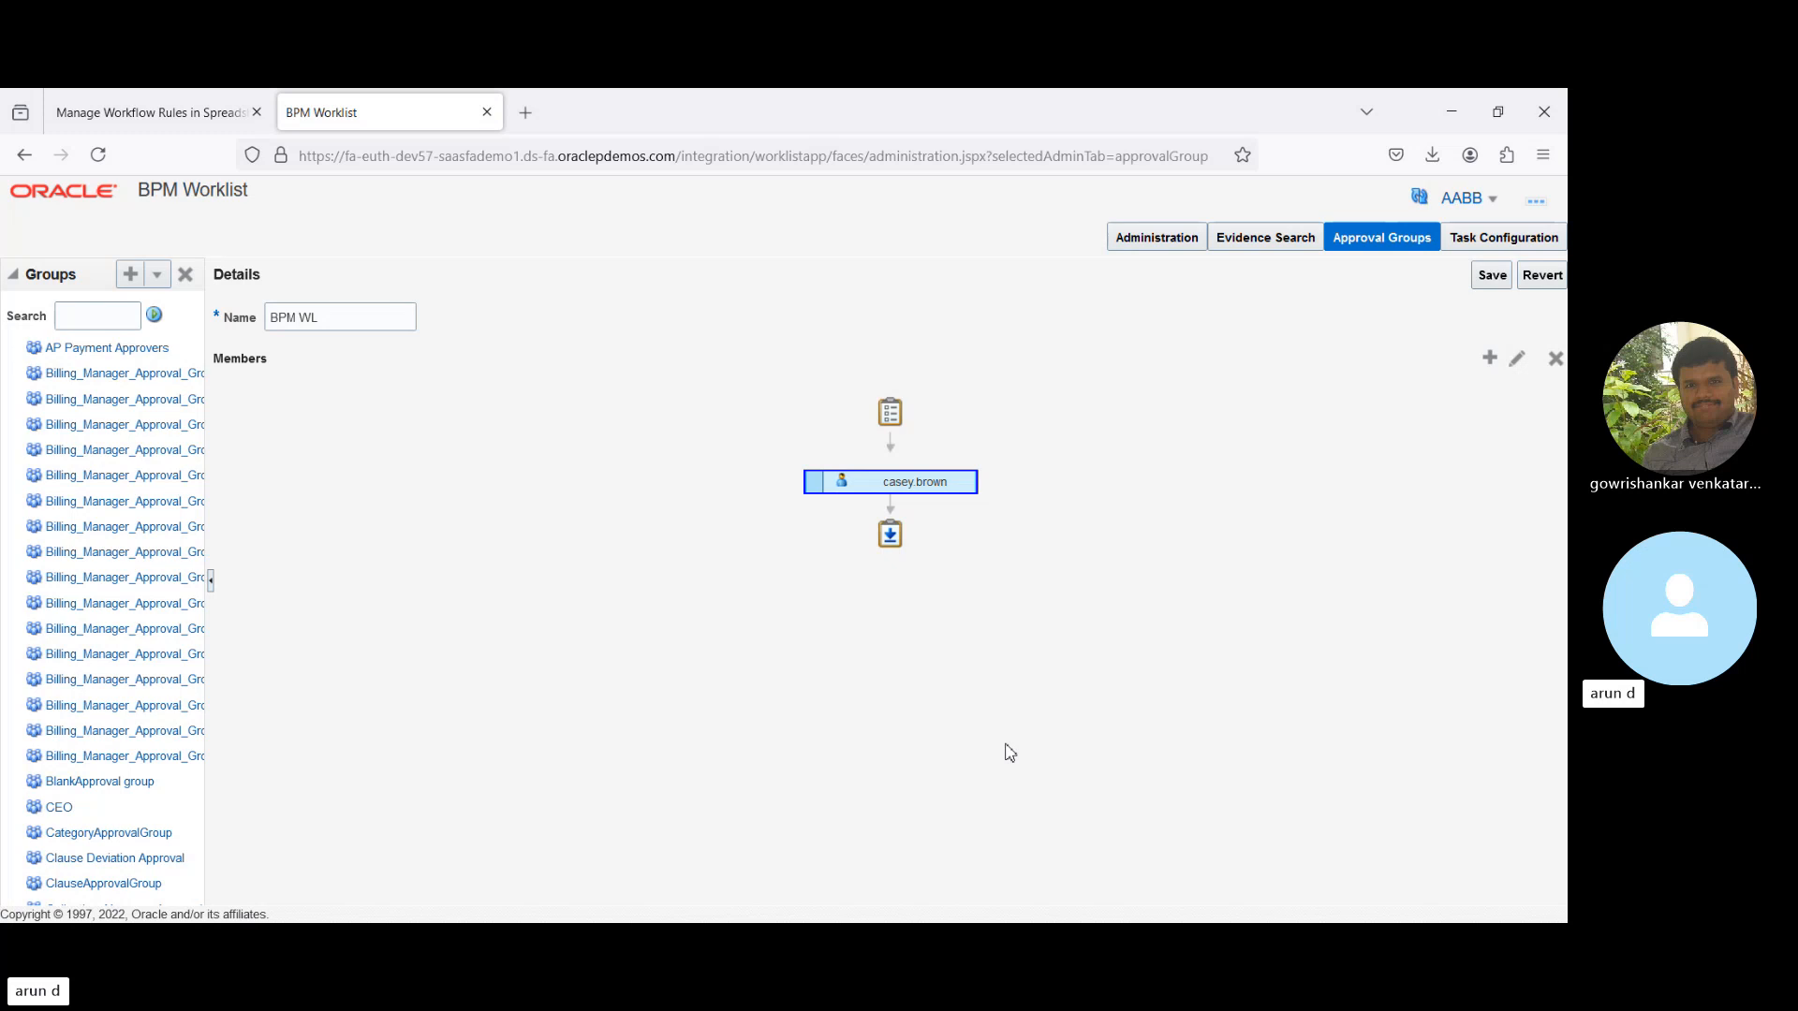
pyautogui.tripleClick(344, 320)
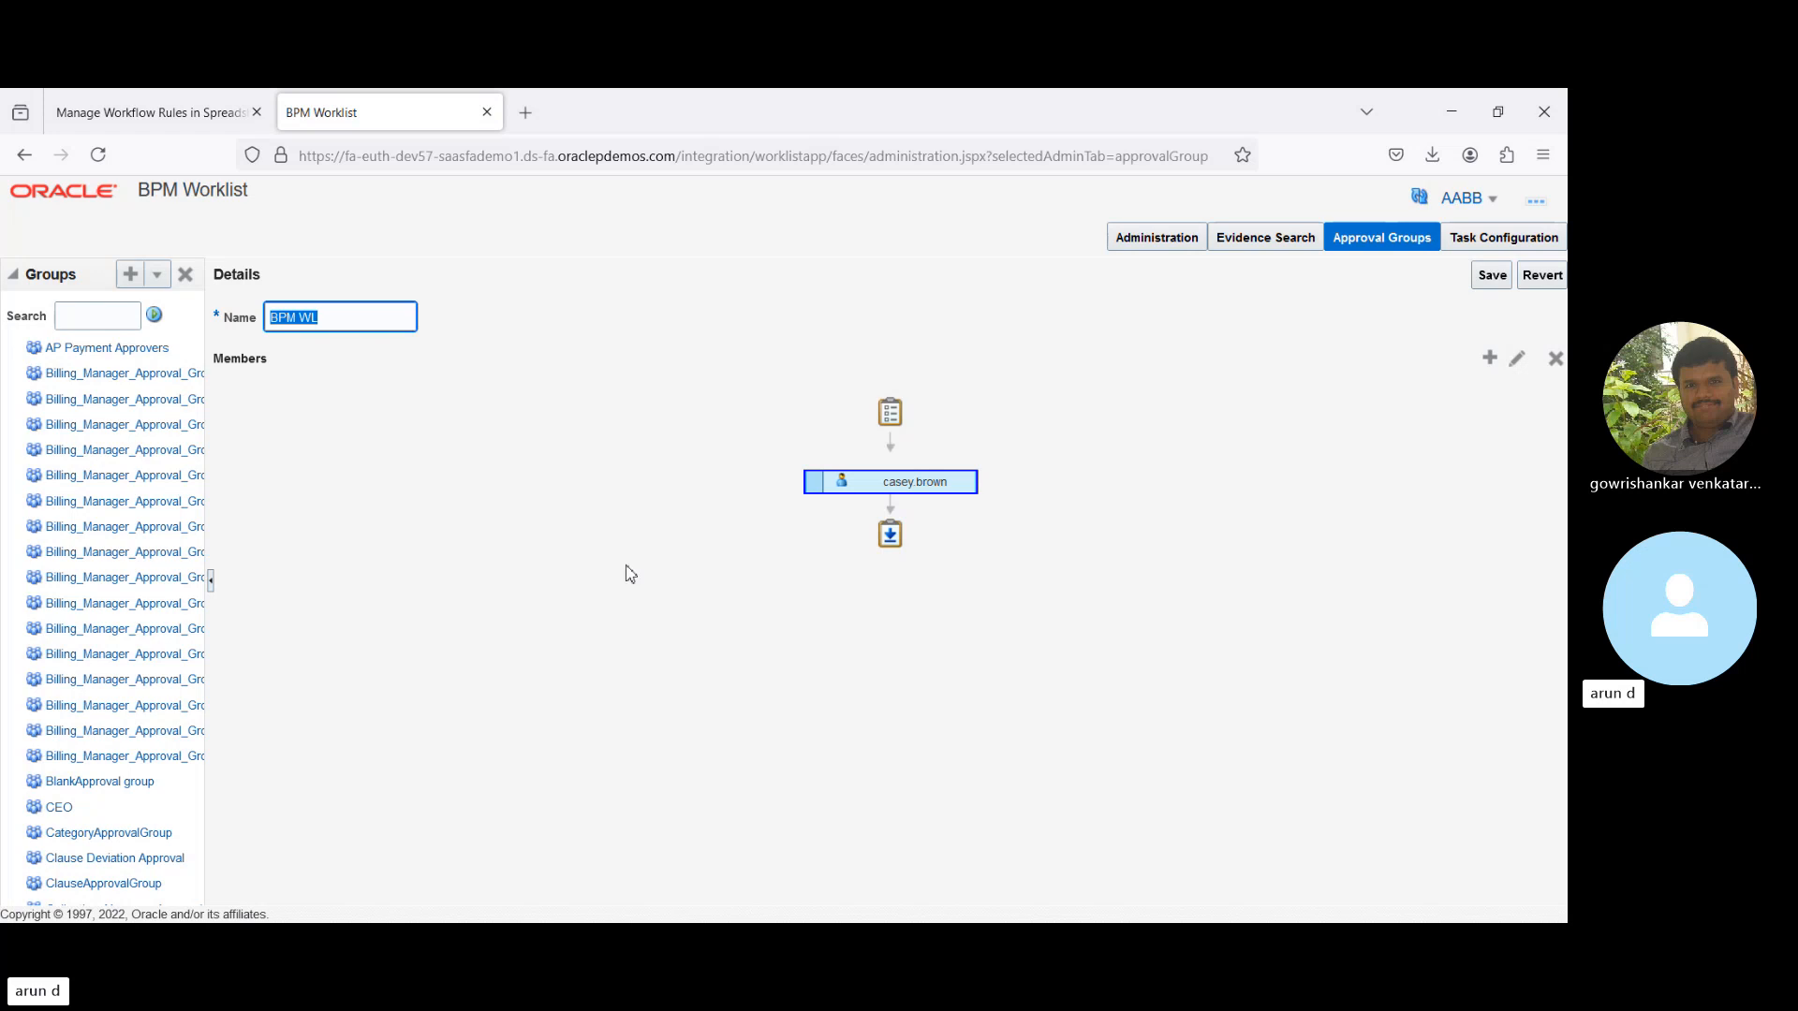
# - Go to Task Configuration, search the tasks for 'Journal', and select FinGlJournalApproval
pyautogui.click(1146, 245)
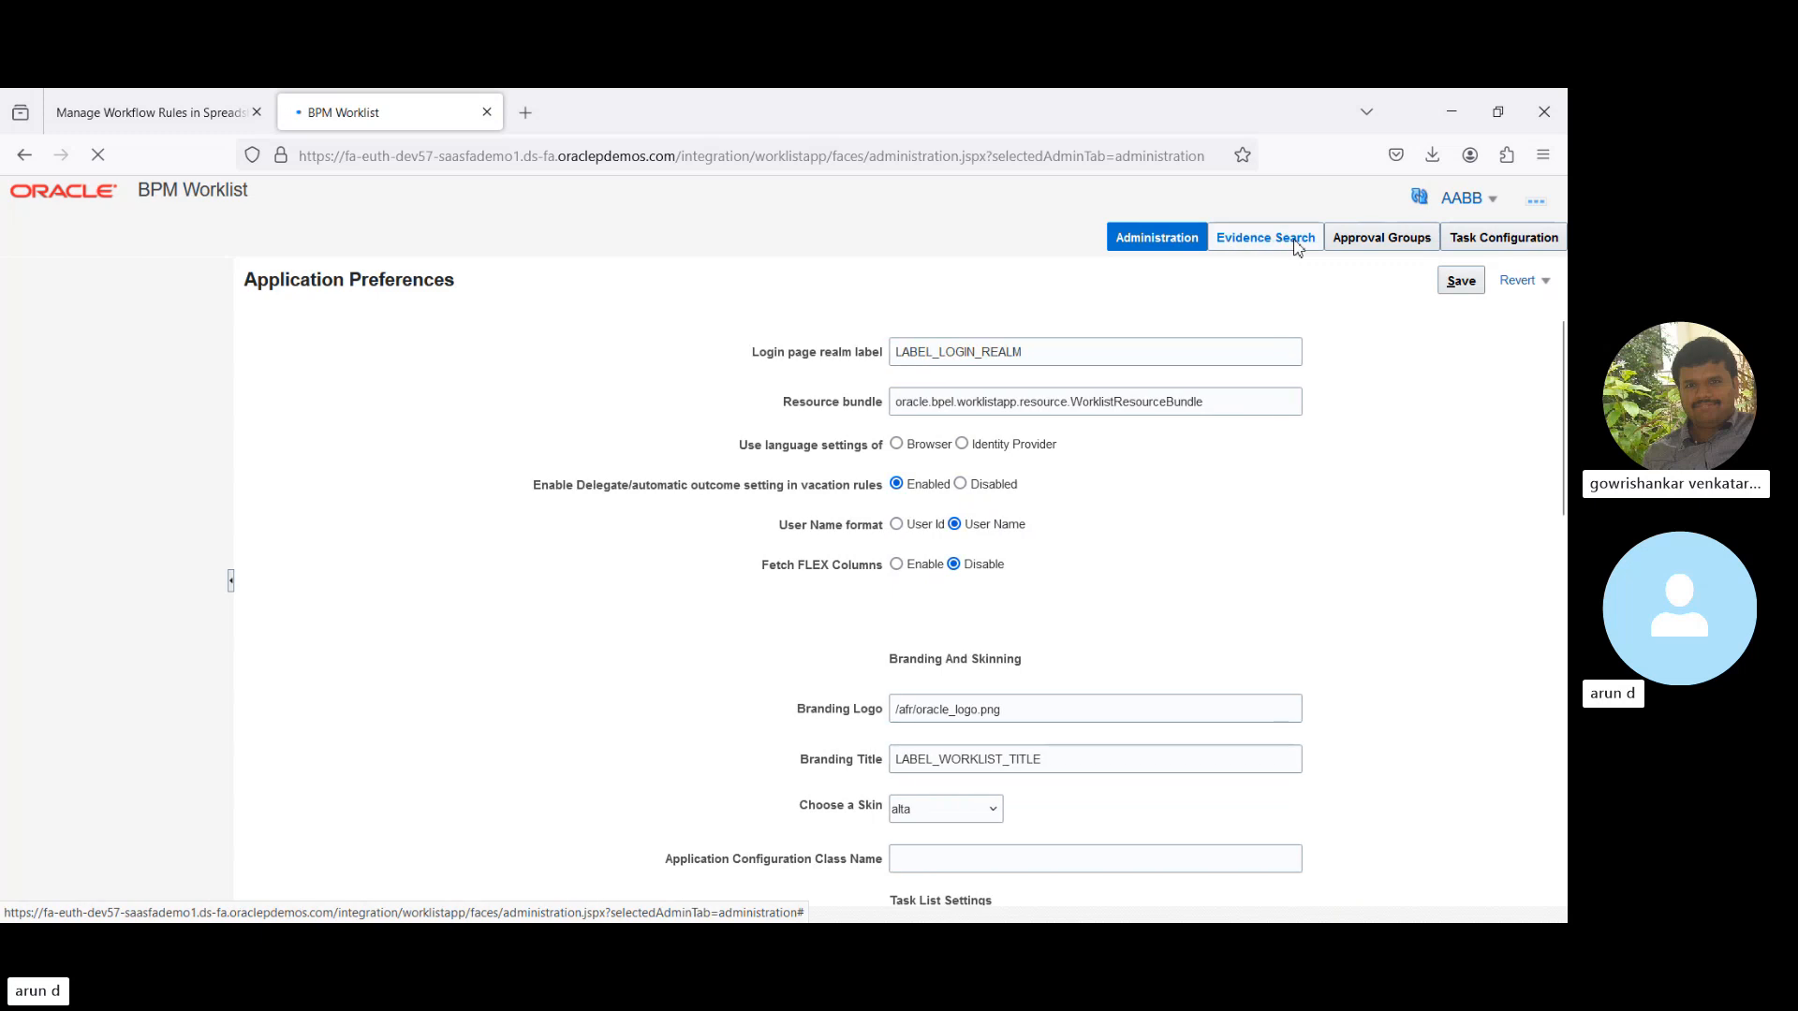
pyautogui.click(1297, 240)
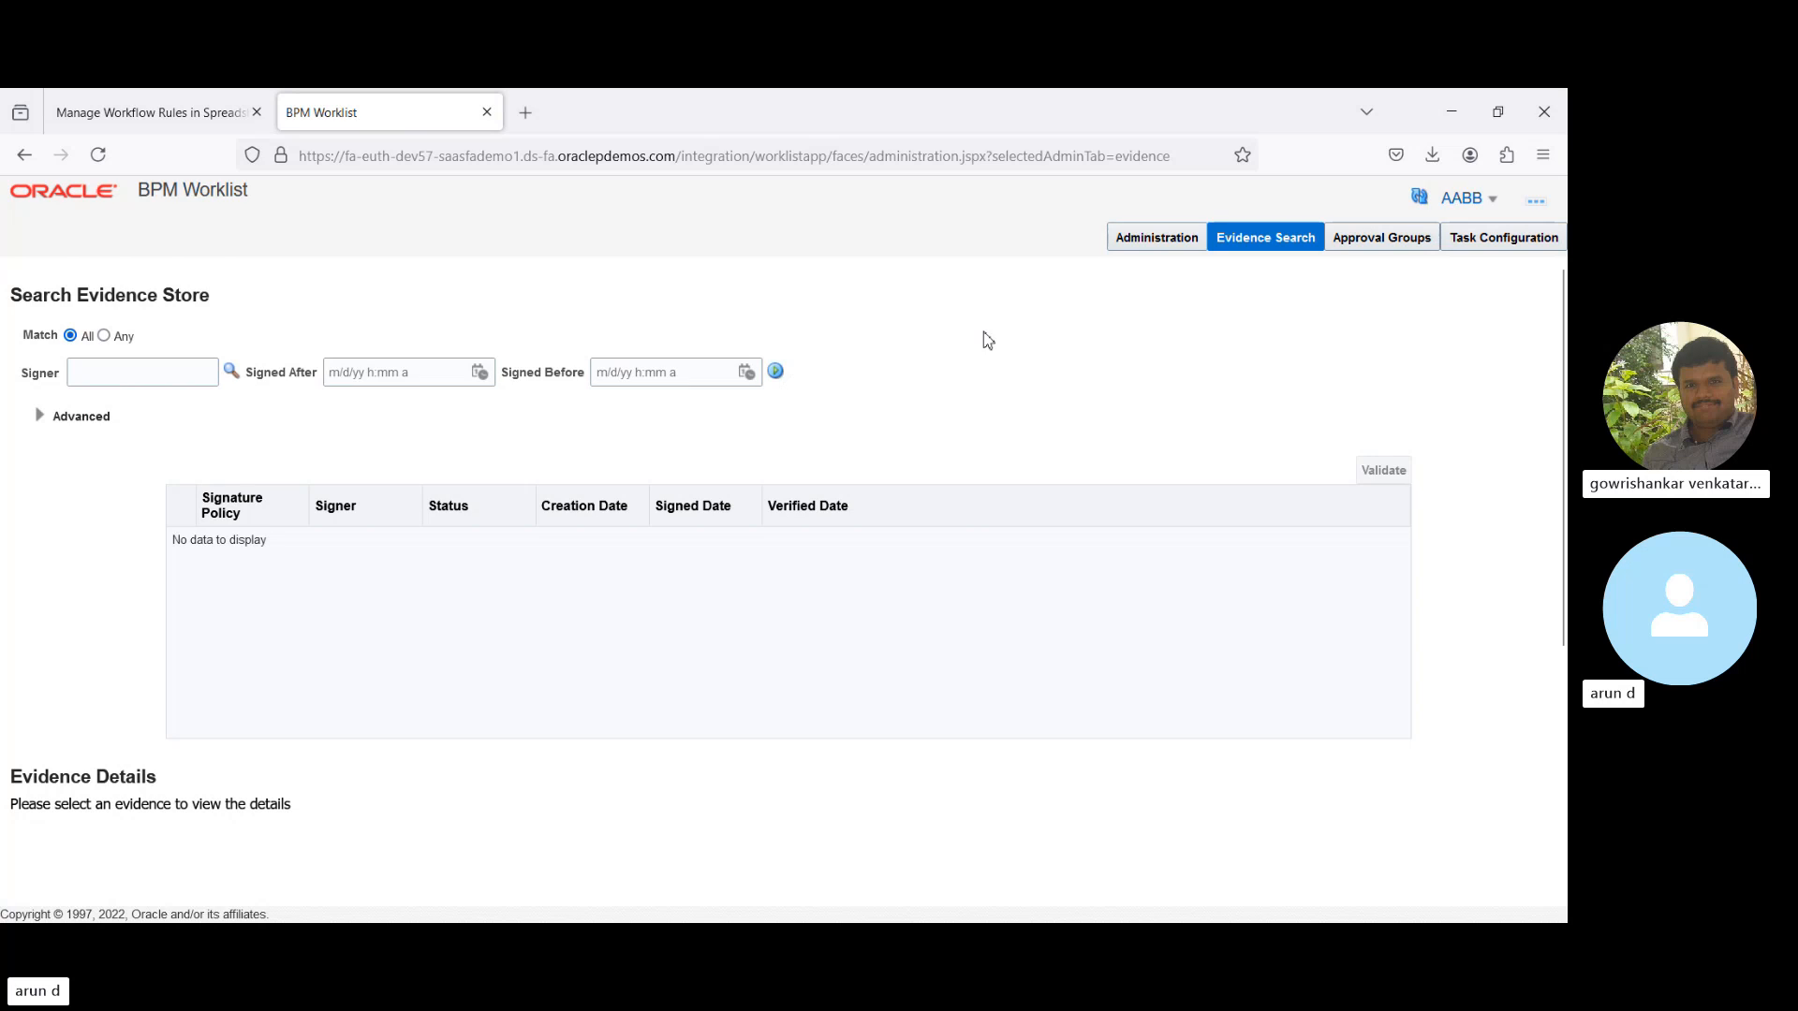
pyautogui.click(1492, 240)
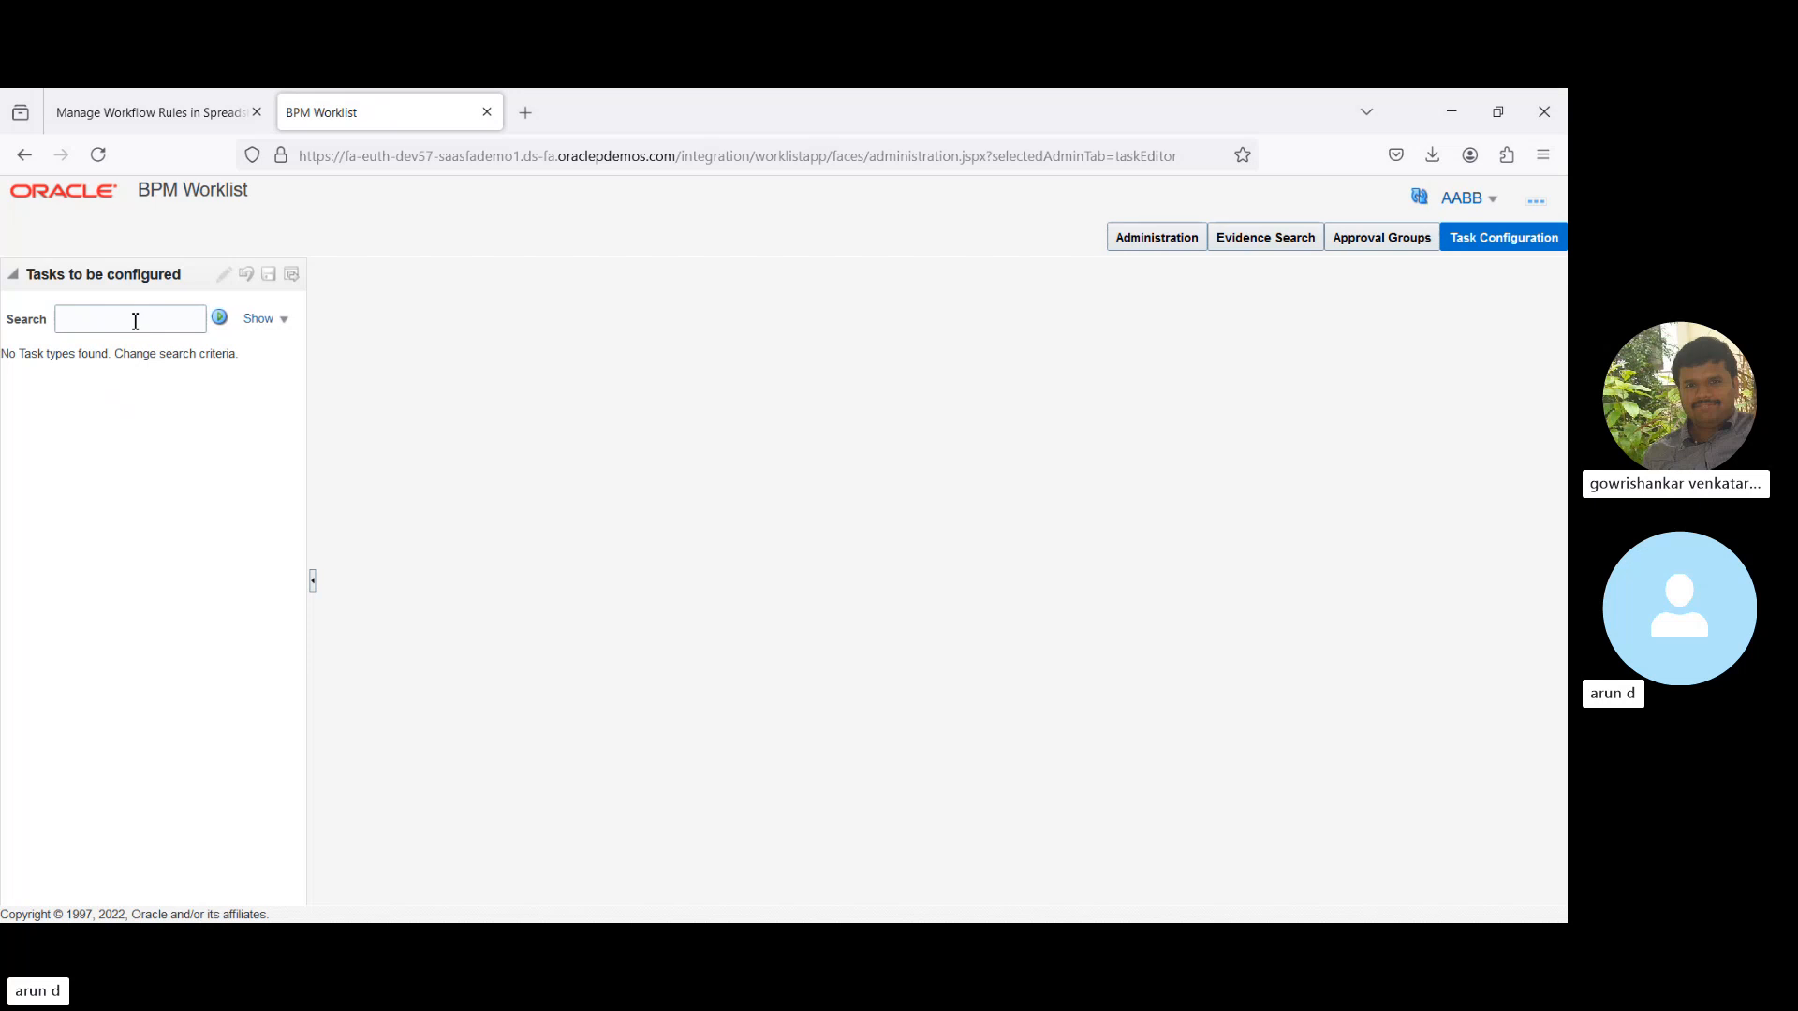
pyautogui.click(135, 321)
pyautogui.click(219, 319)
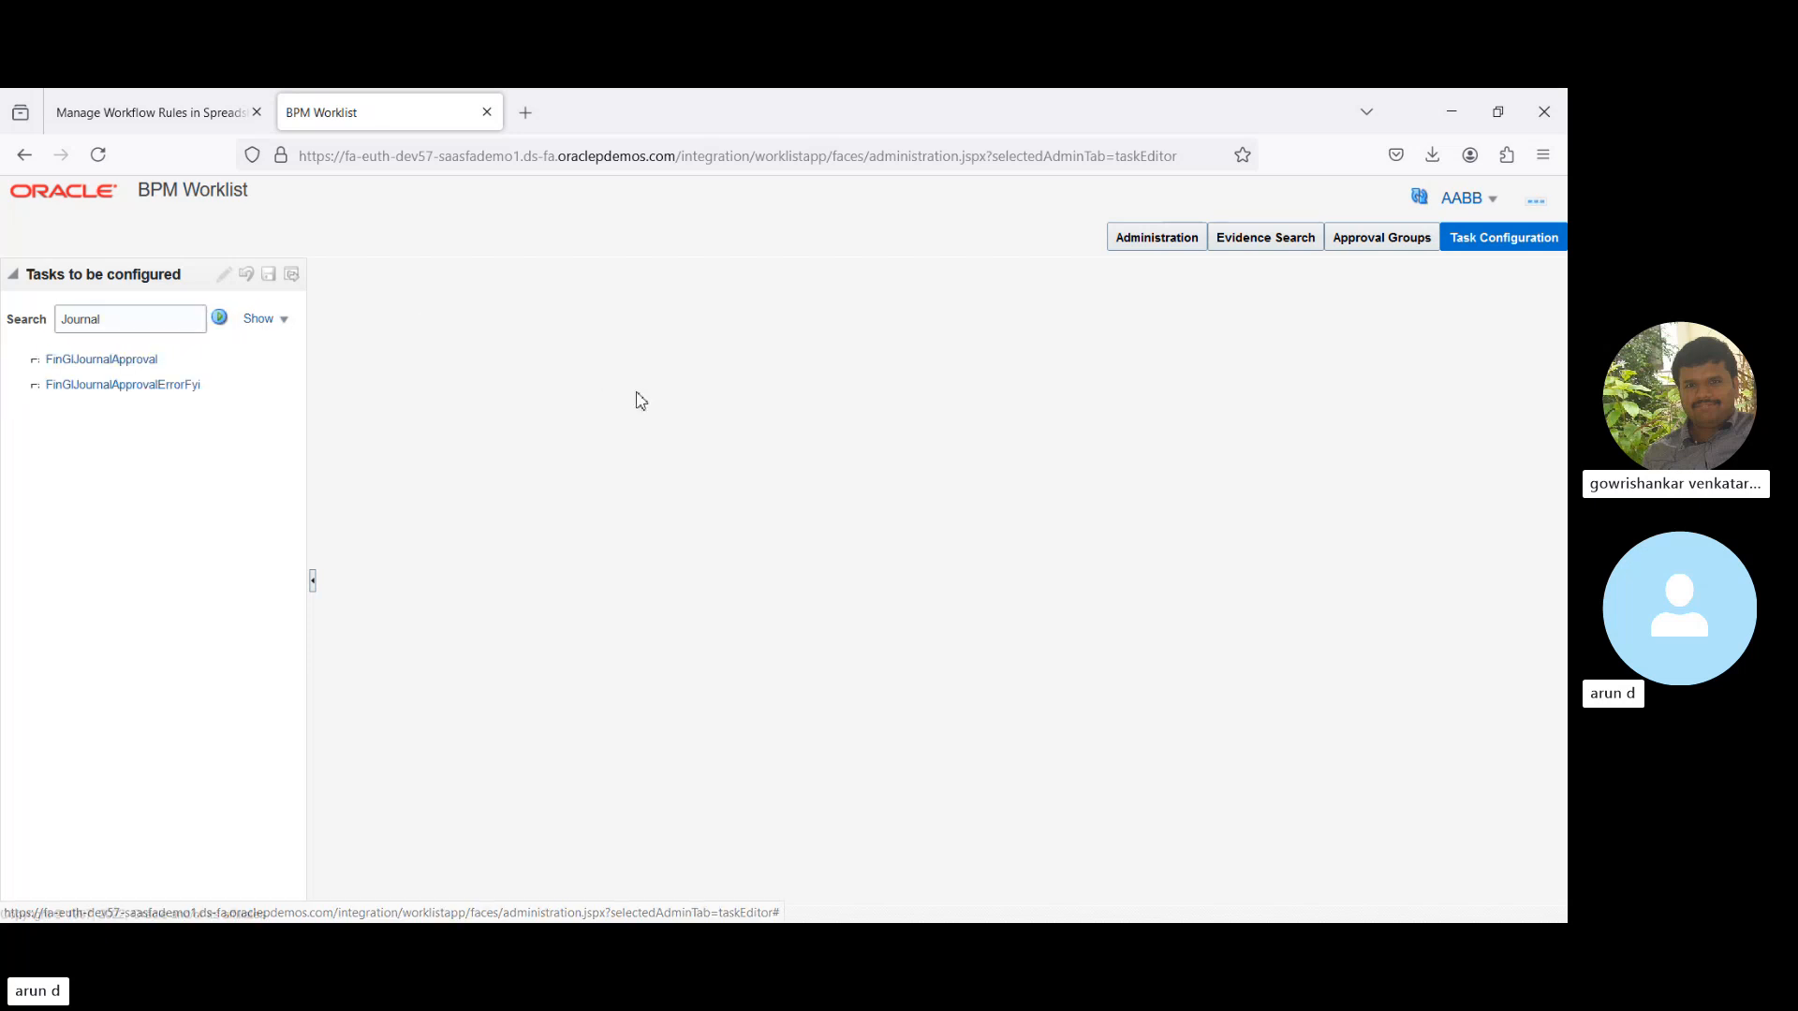
pyautogui.click(125, 363)
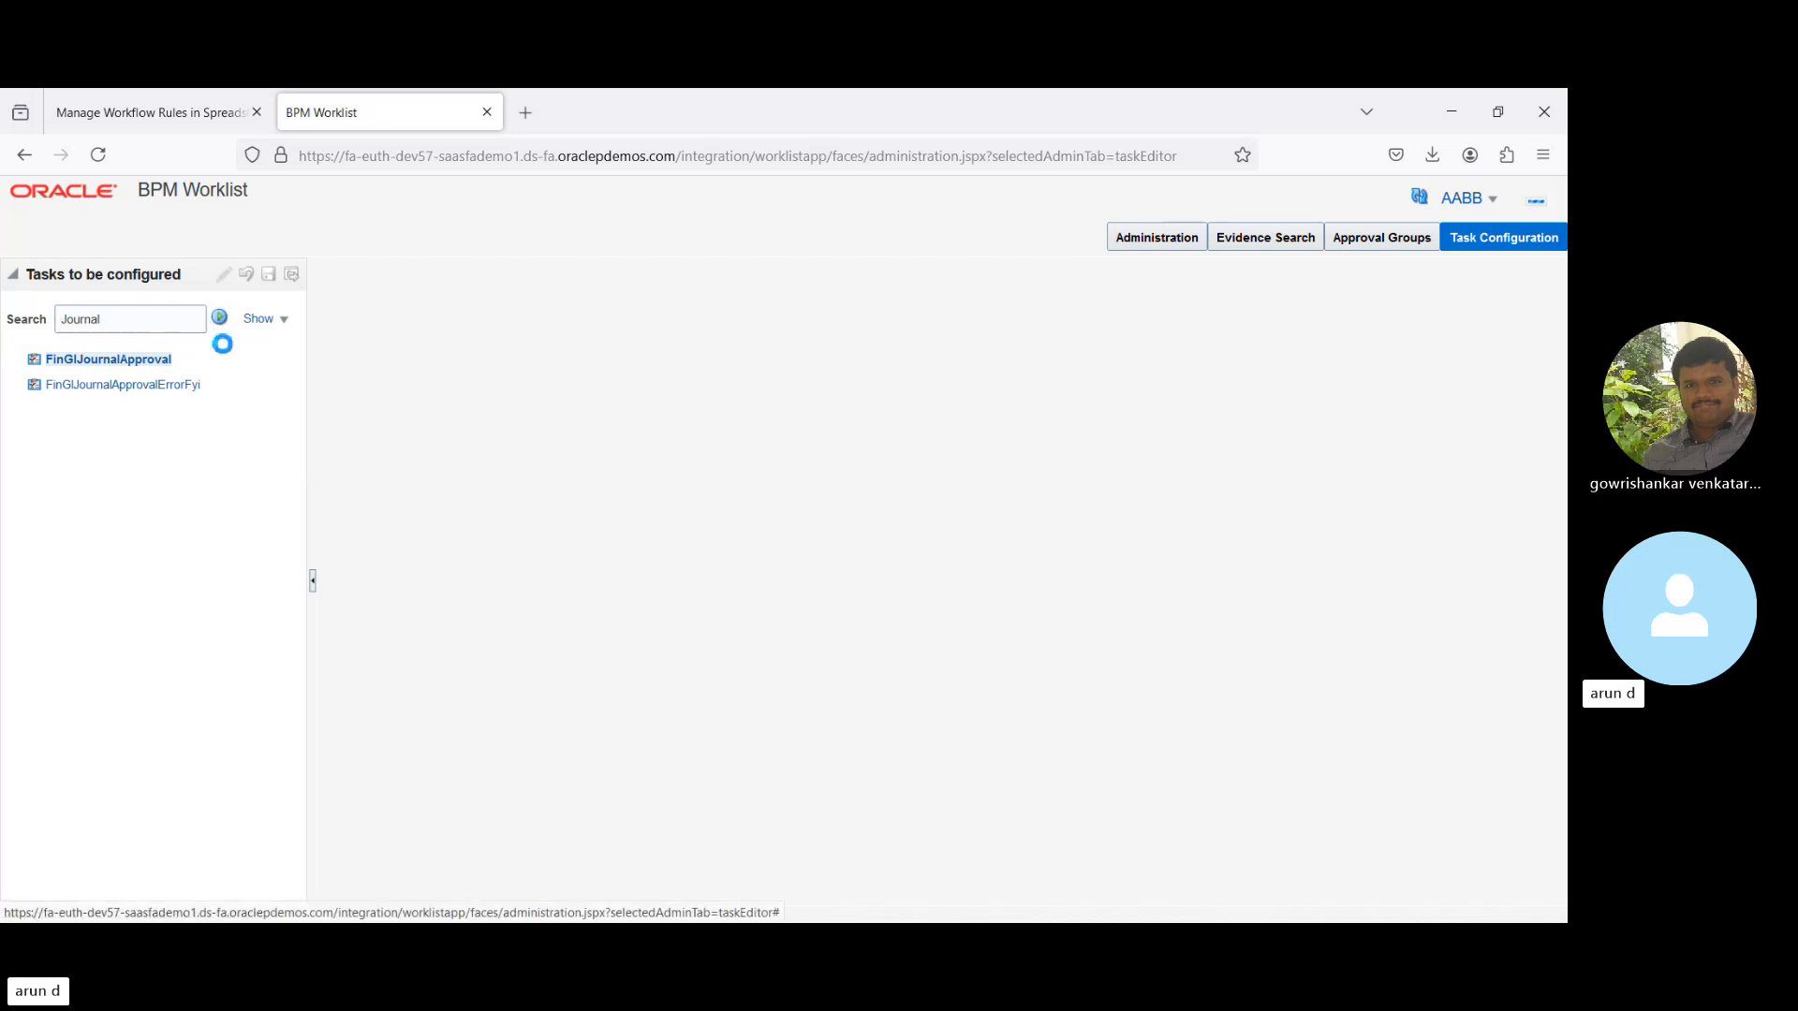
# - Show FinGlJournalApproval's assignee flow in horizontal layout
pyautogui.click(105, 361)
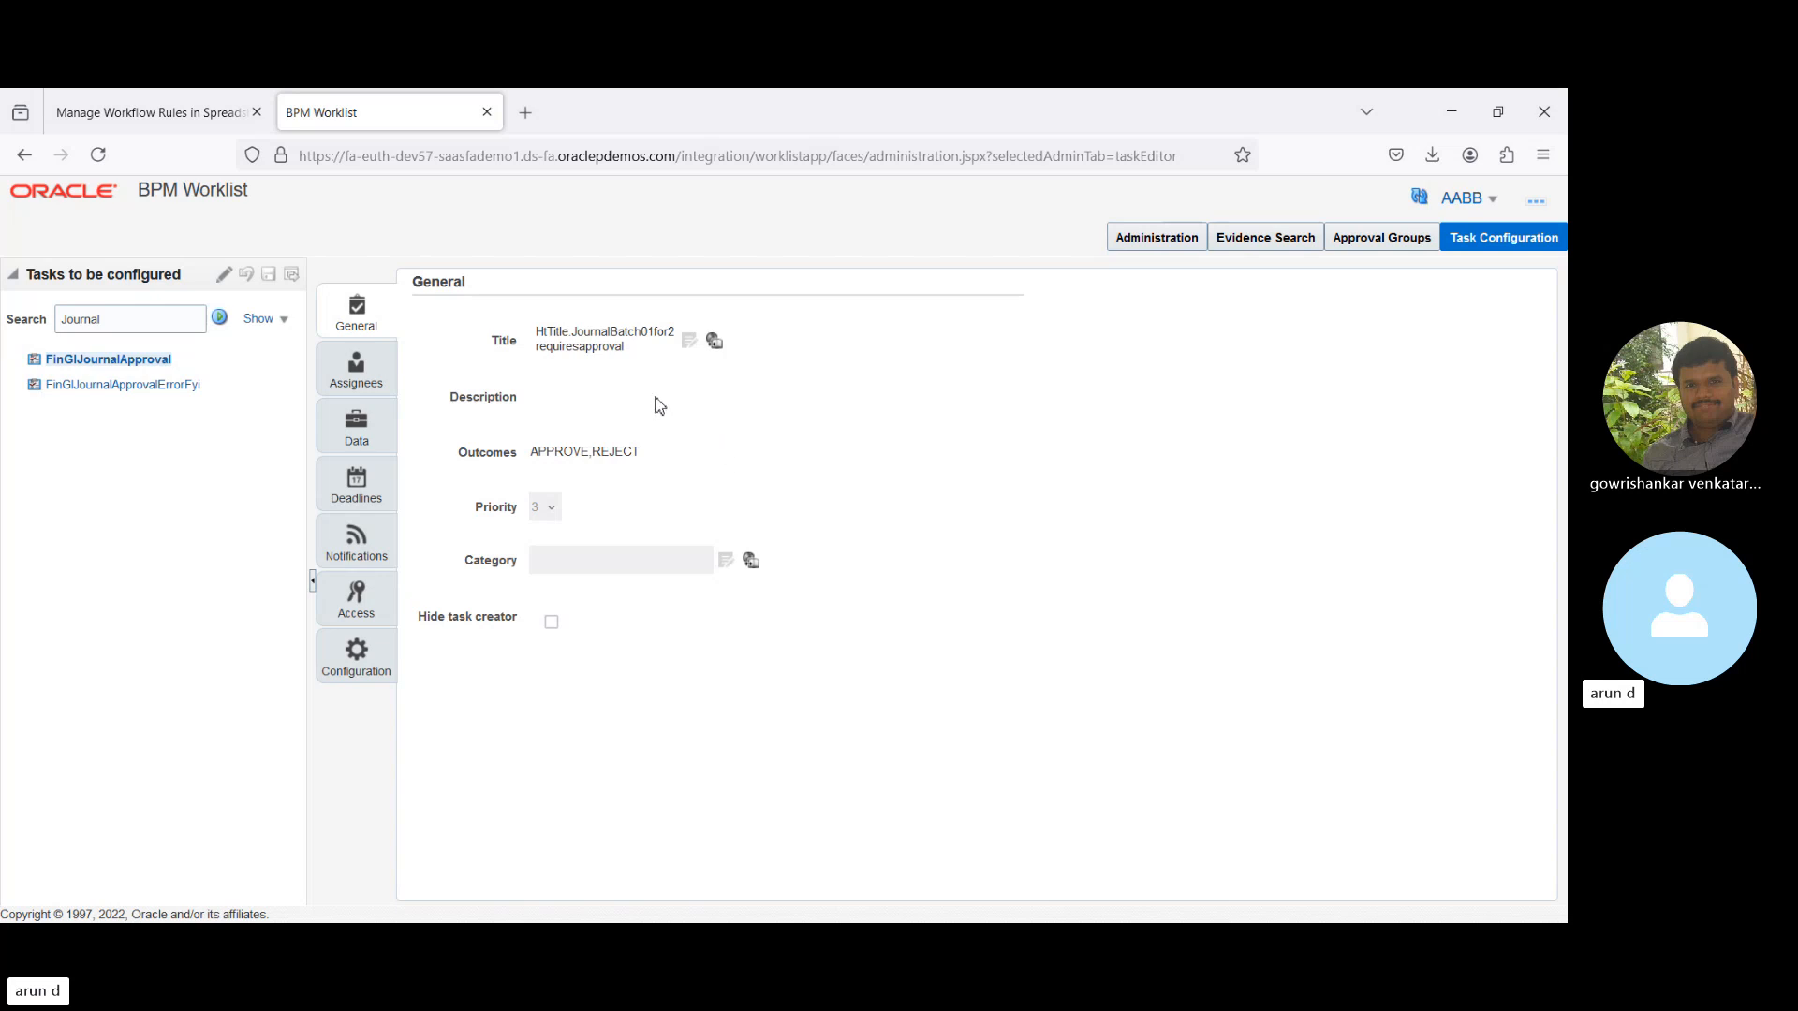
pyautogui.click(384, 369)
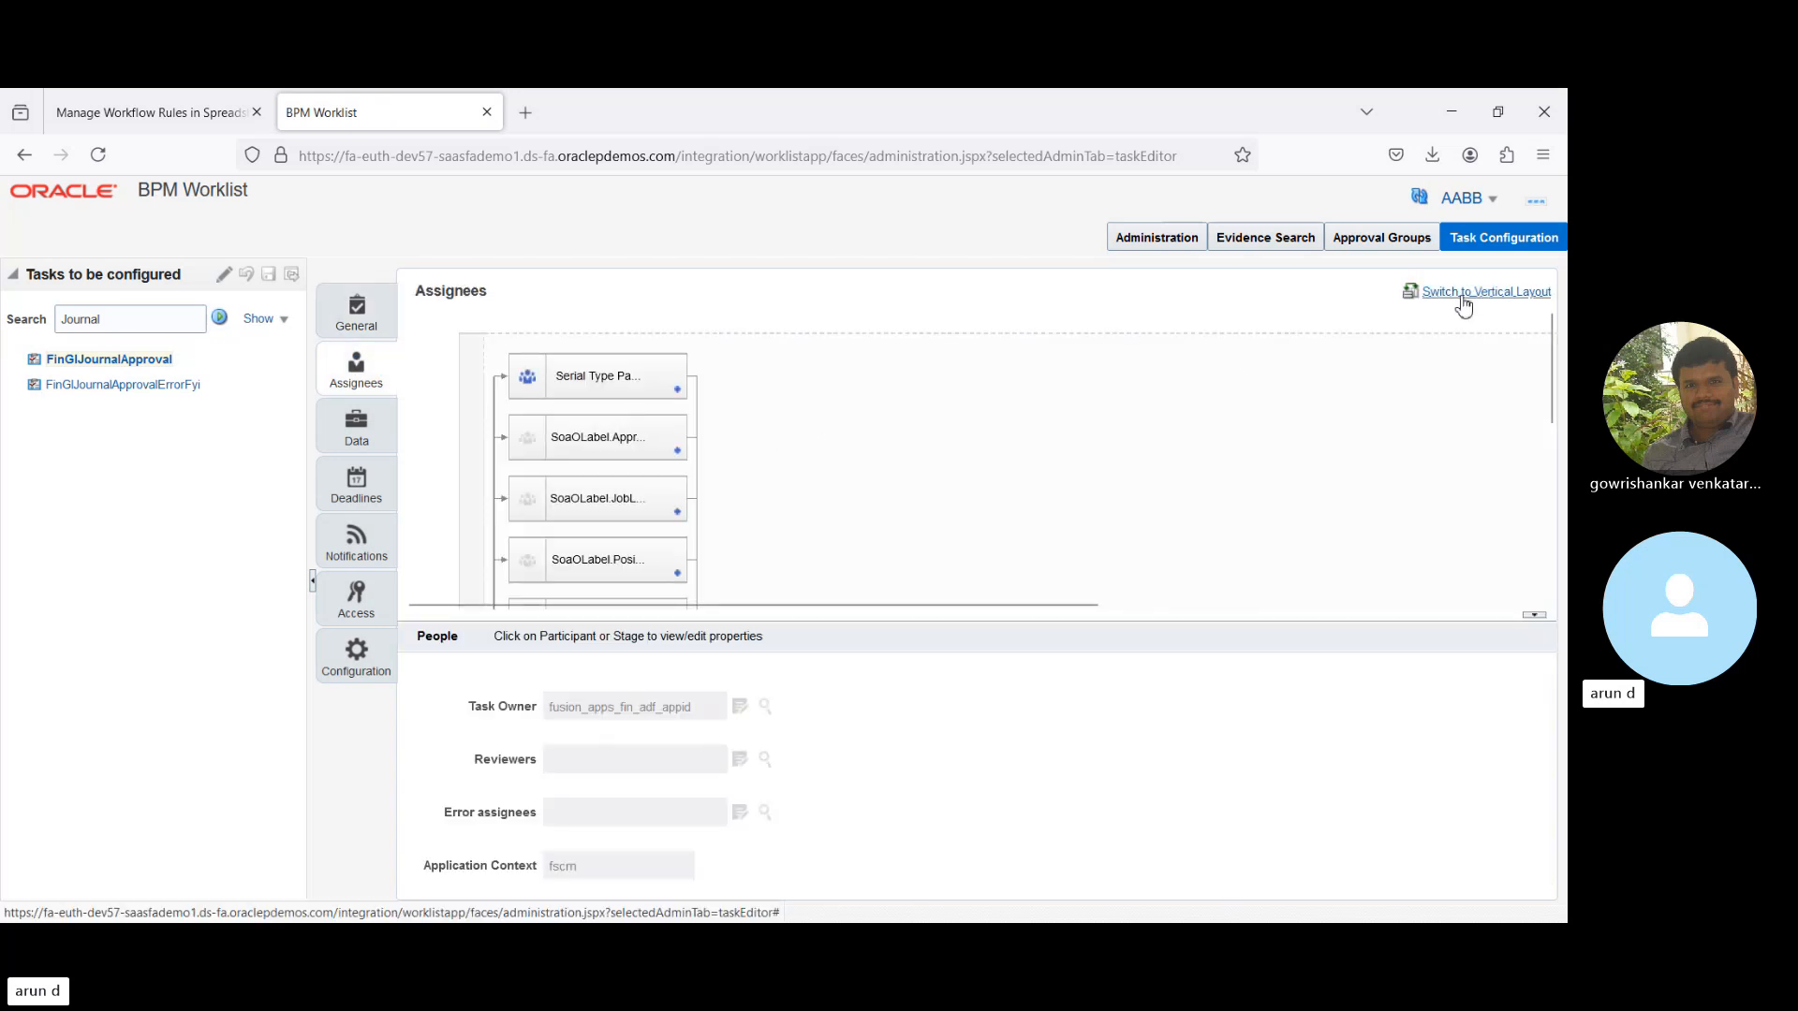
pyautogui.click(1463, 297)
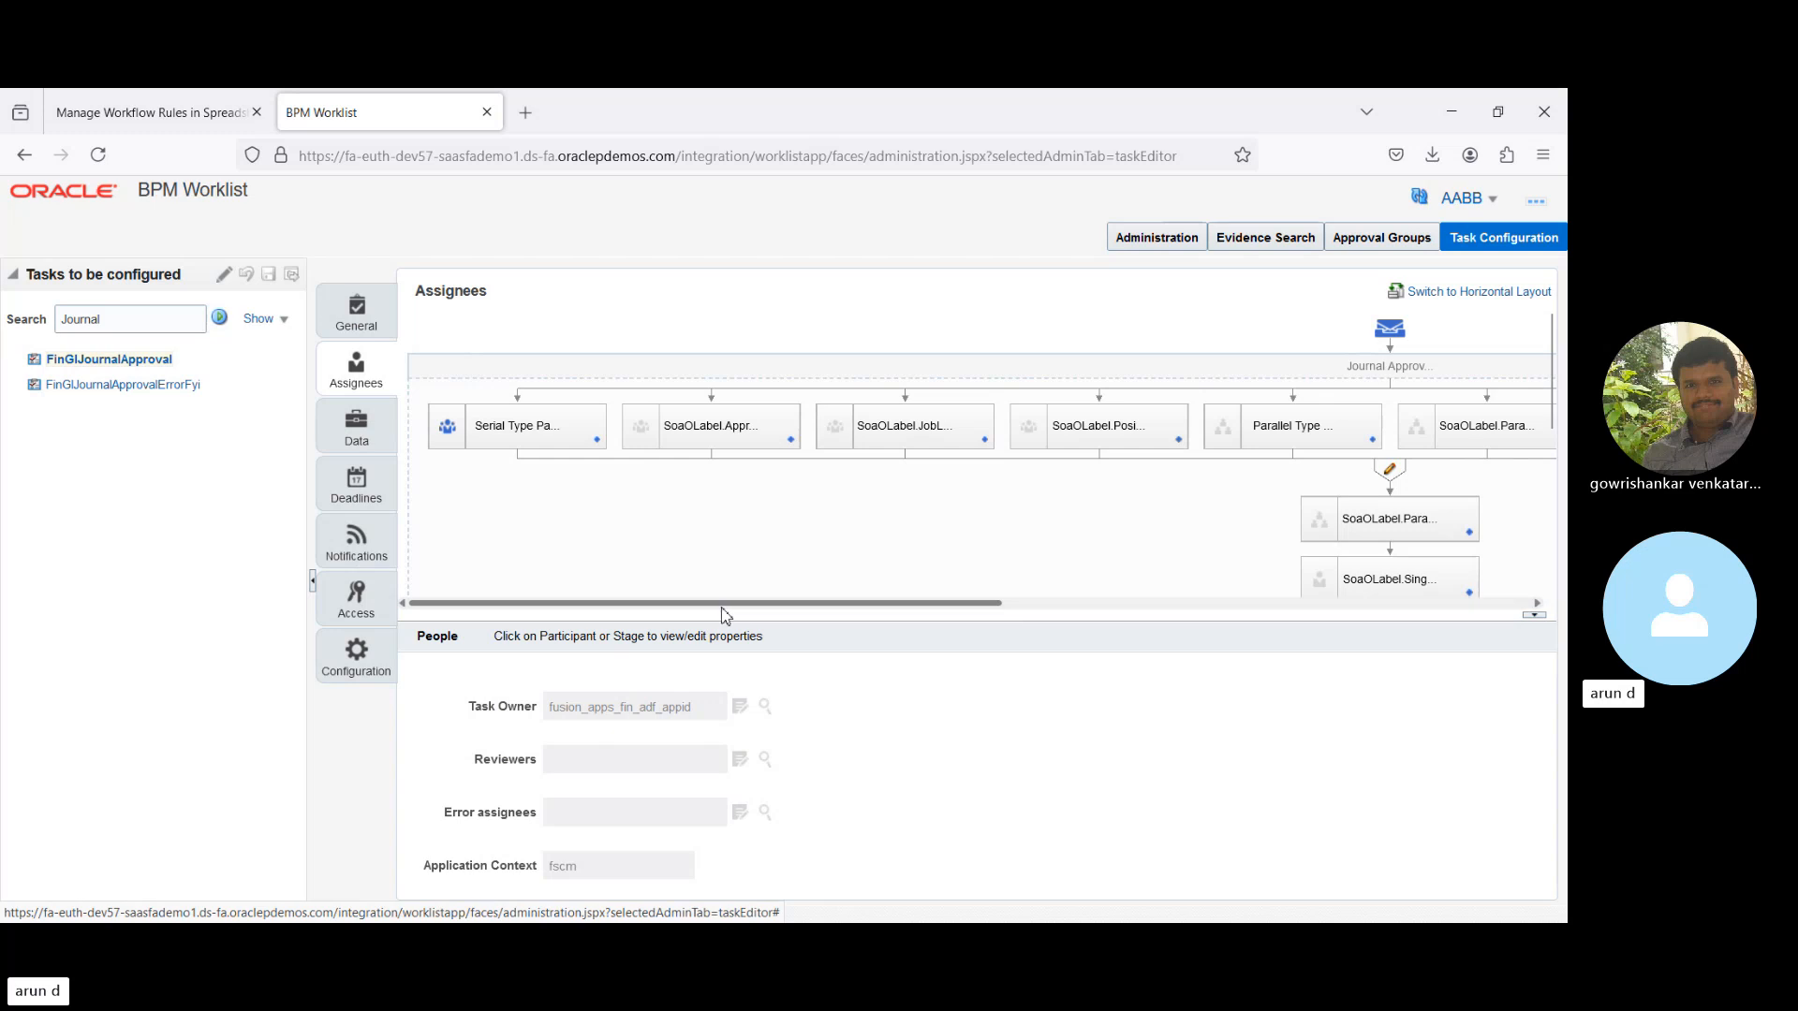
# - Pan the diagram and bring up the Serial Type participant's Go to Rule option
pyautogui.moveTo(726, 604); pyautogui.dragTo(1358, 564)
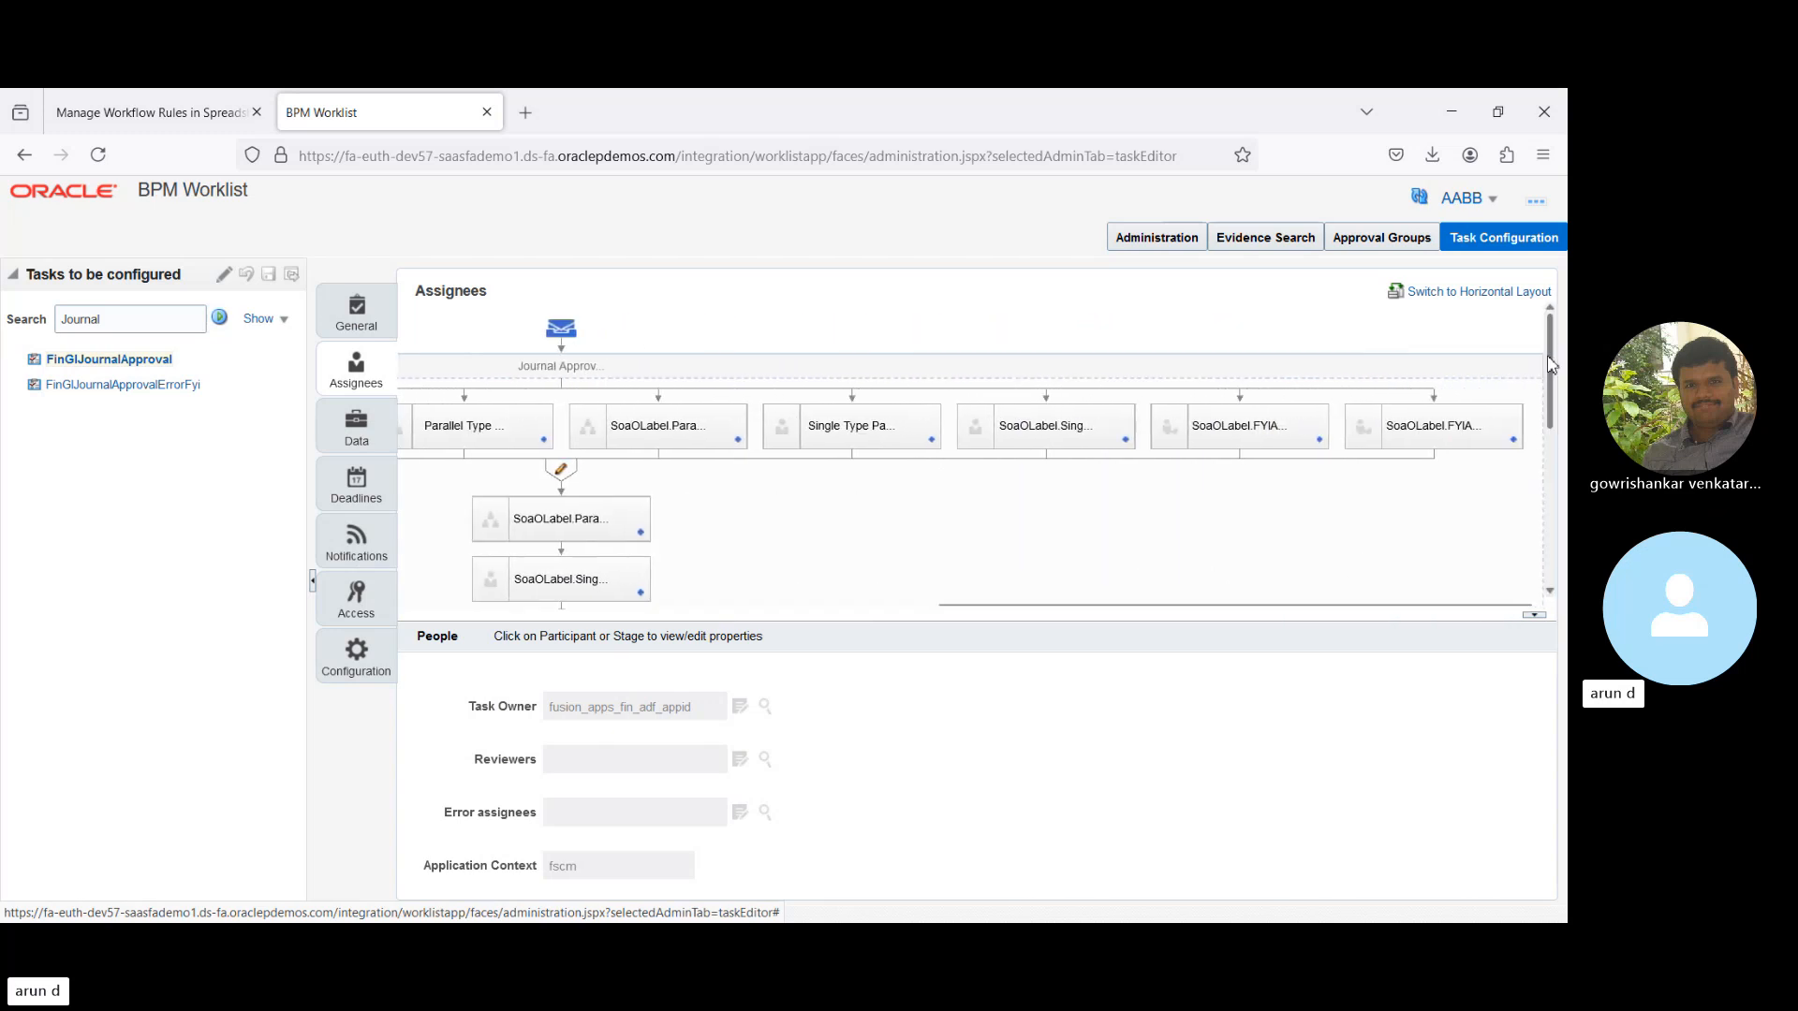
pyautogui.moveTo(1551, 367); pyautogui.dragTo(1564, 320)
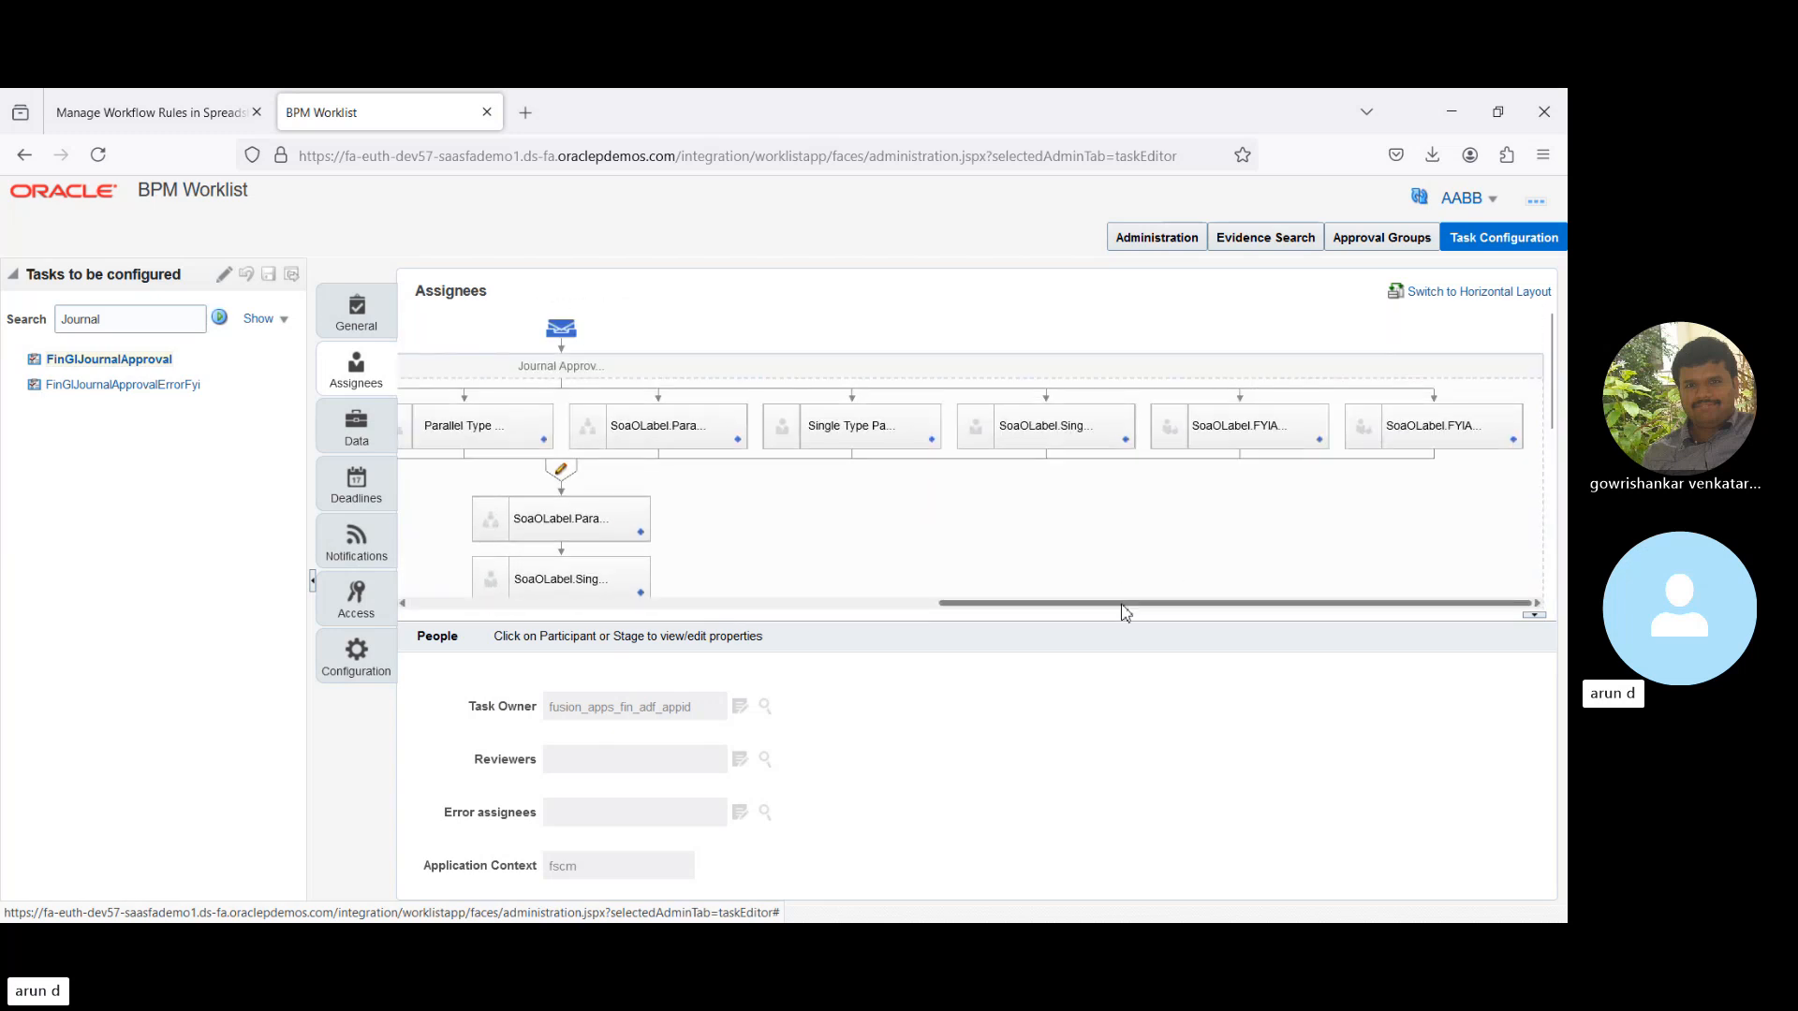
pyautogui.moveTo(1123, 607); pyautogui.dragTo(917, 646)
pyautogui.moveTo(811, 678); pyautogui.dragTo(548, 645)
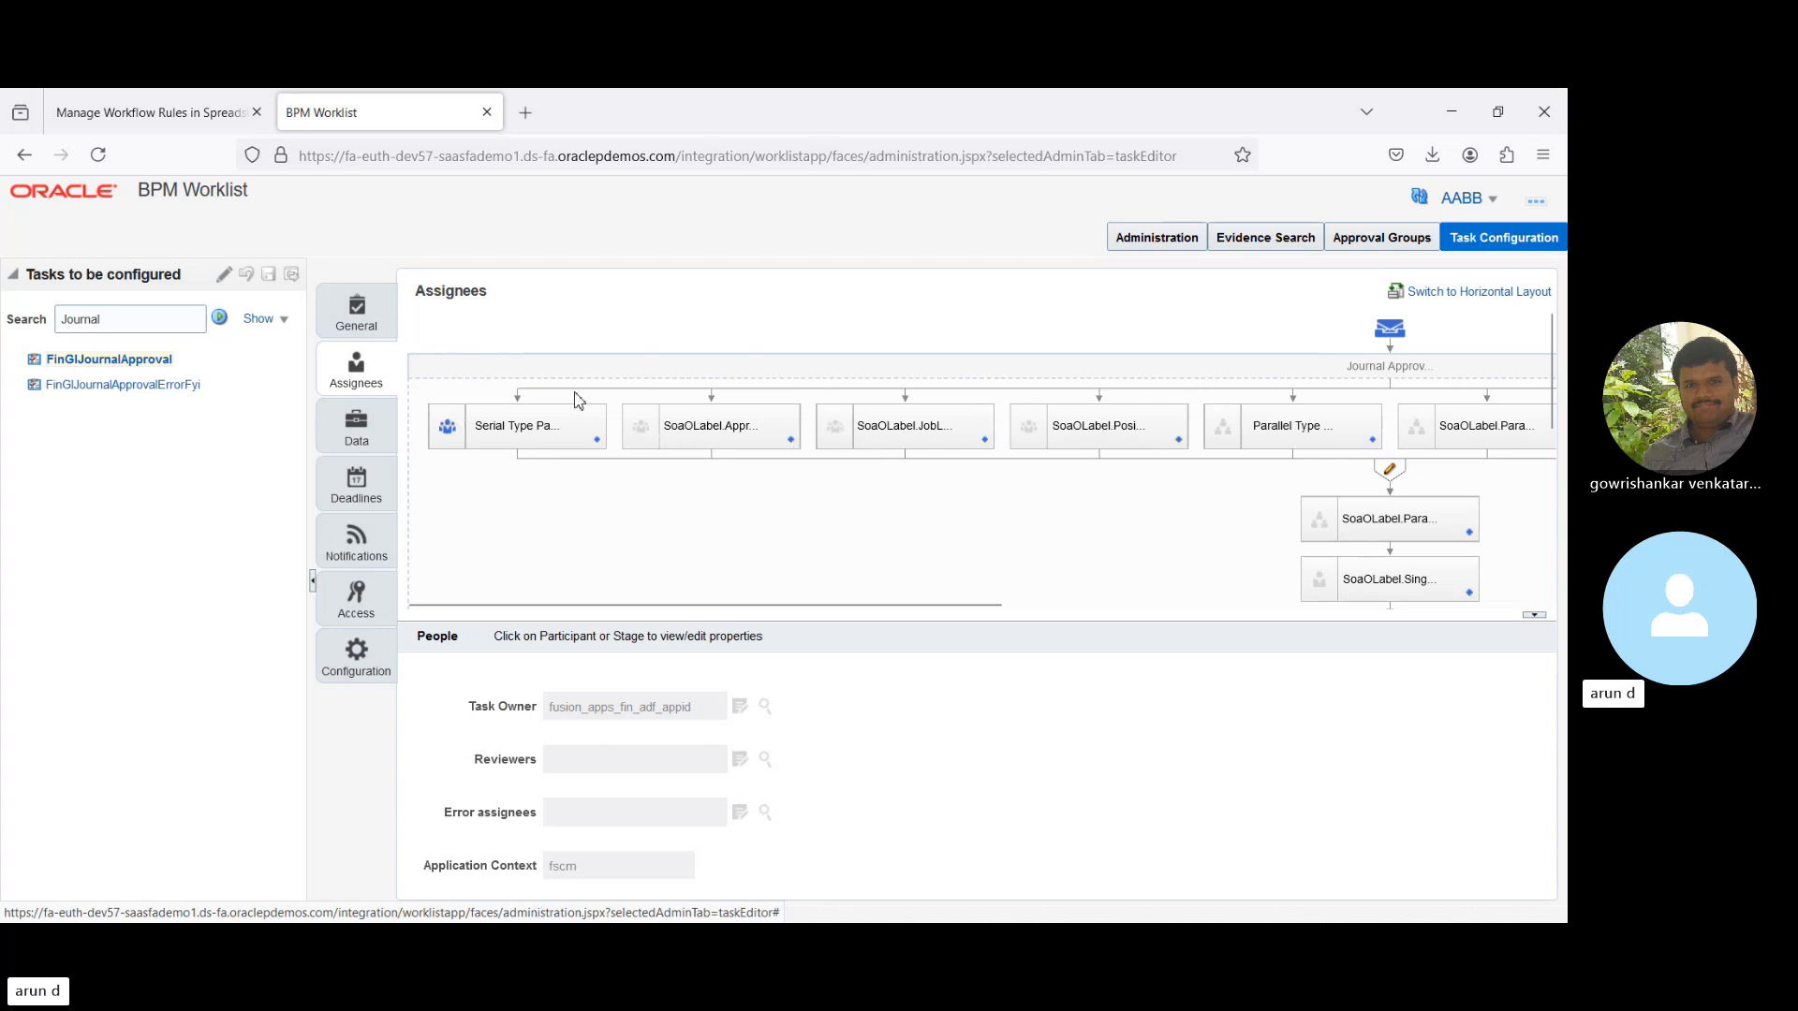
pyautogui.click(598, 441)
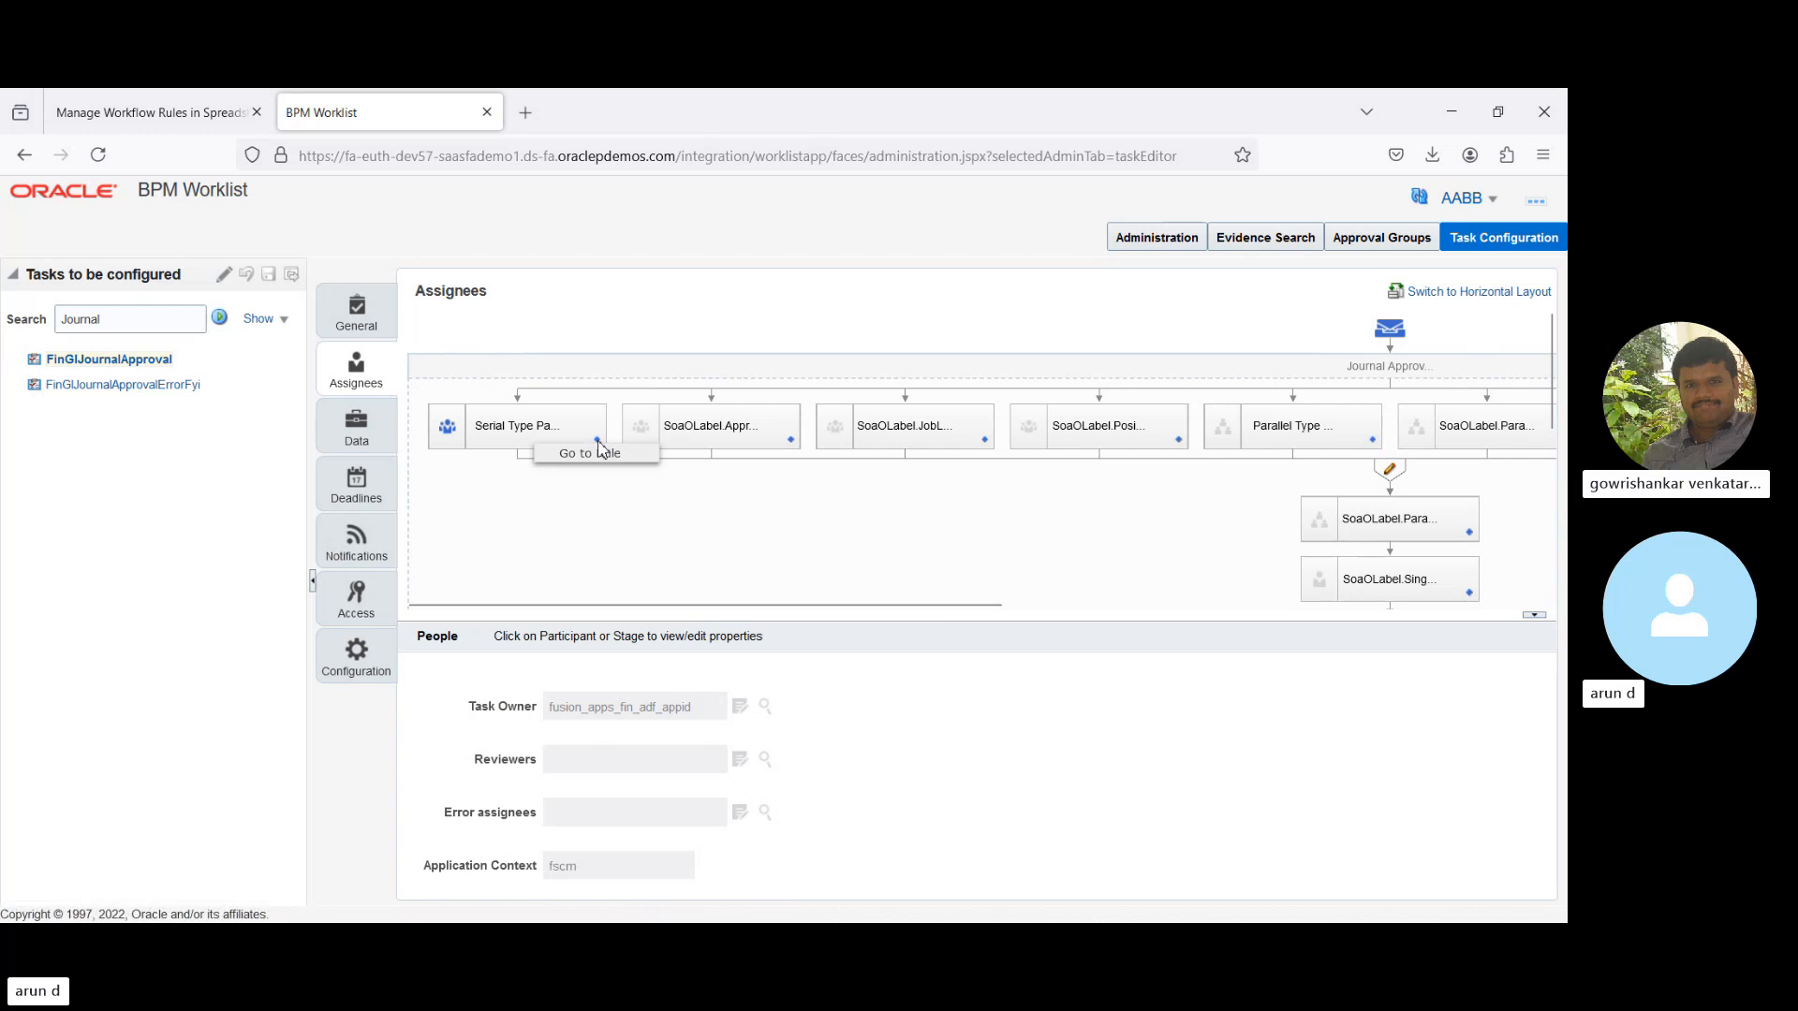
pyautogui.click(629, 505)
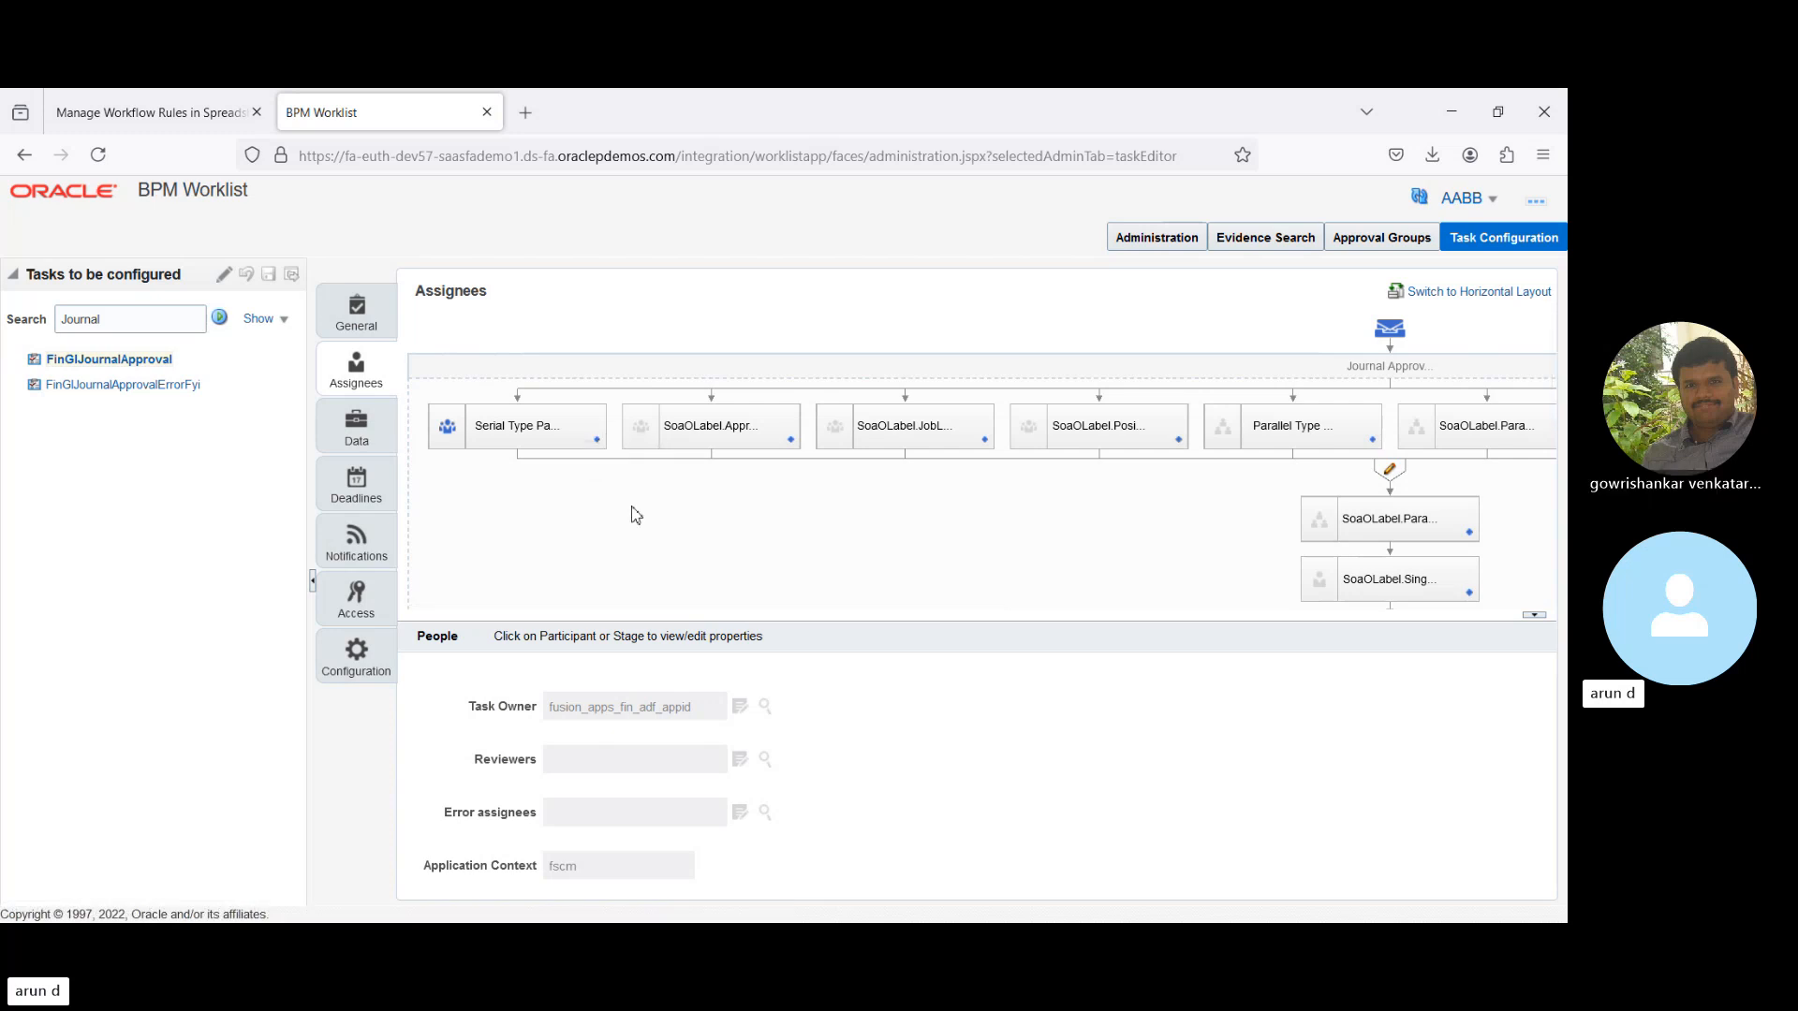
pyautogui.click(596, 441)
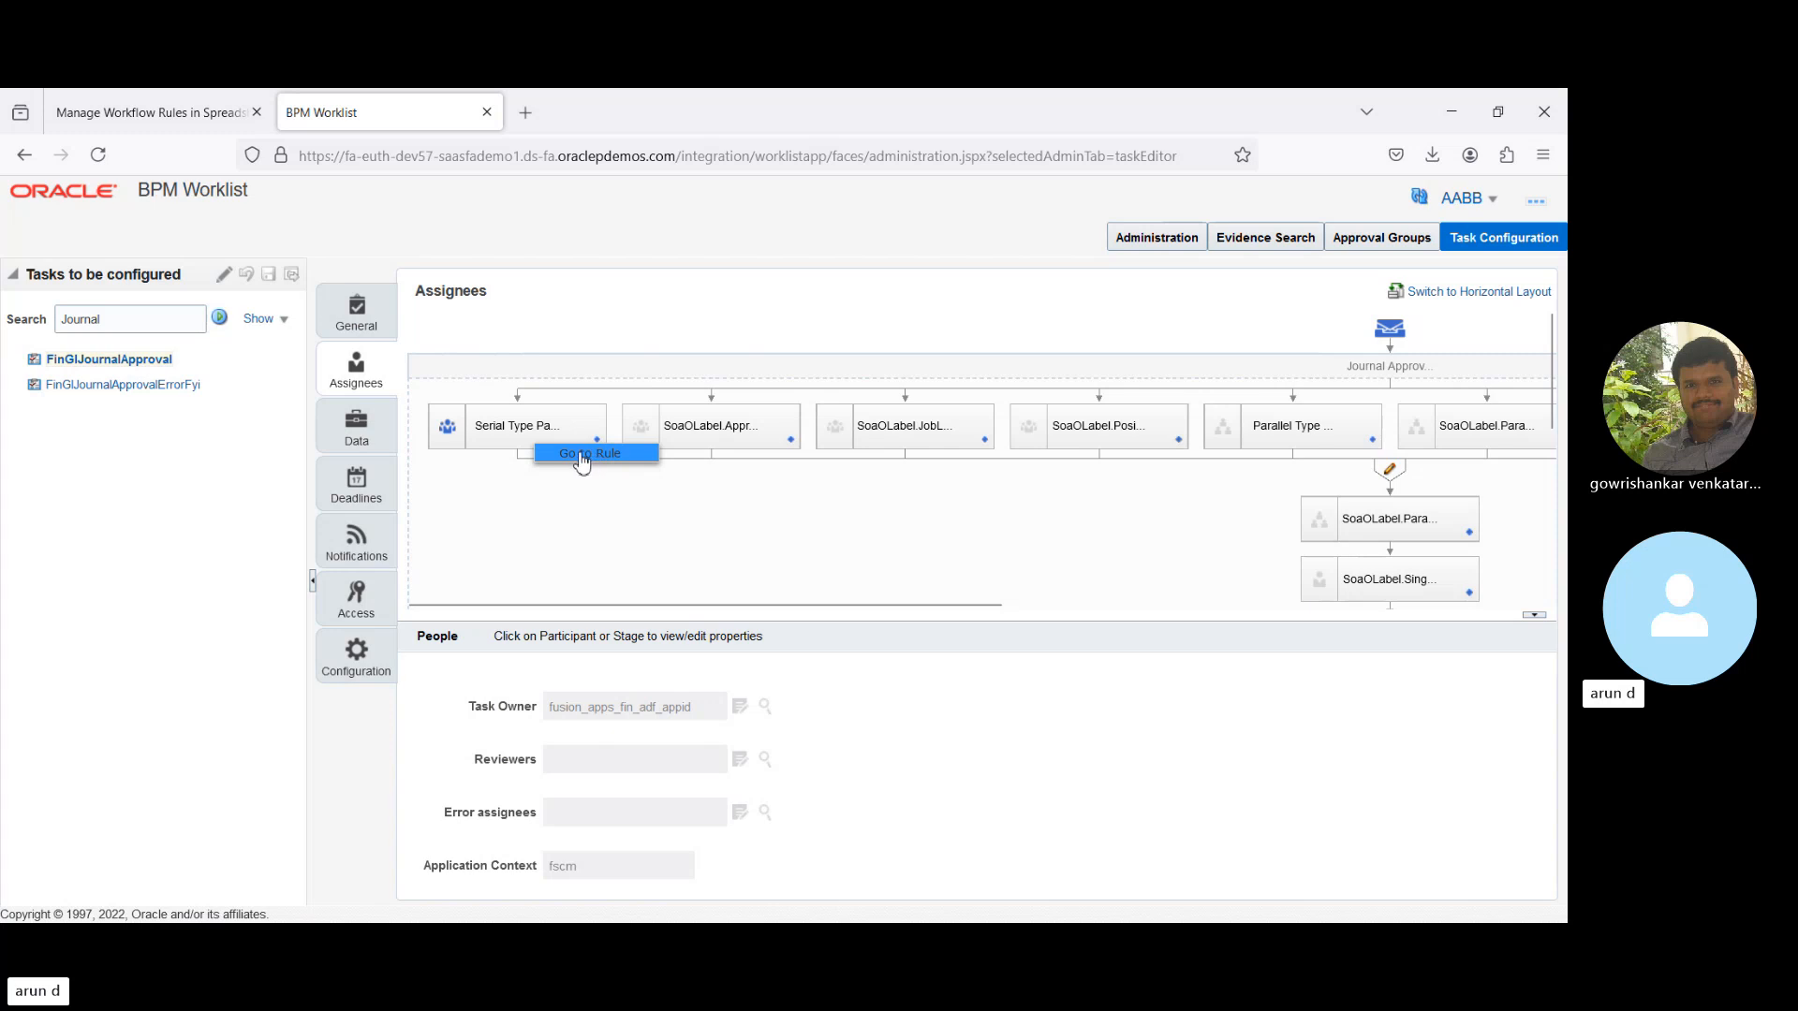
# - View the Serial Type participant's rules, then put FinGlJournalApproval into edit mode
pyautogui.click(580, 454)
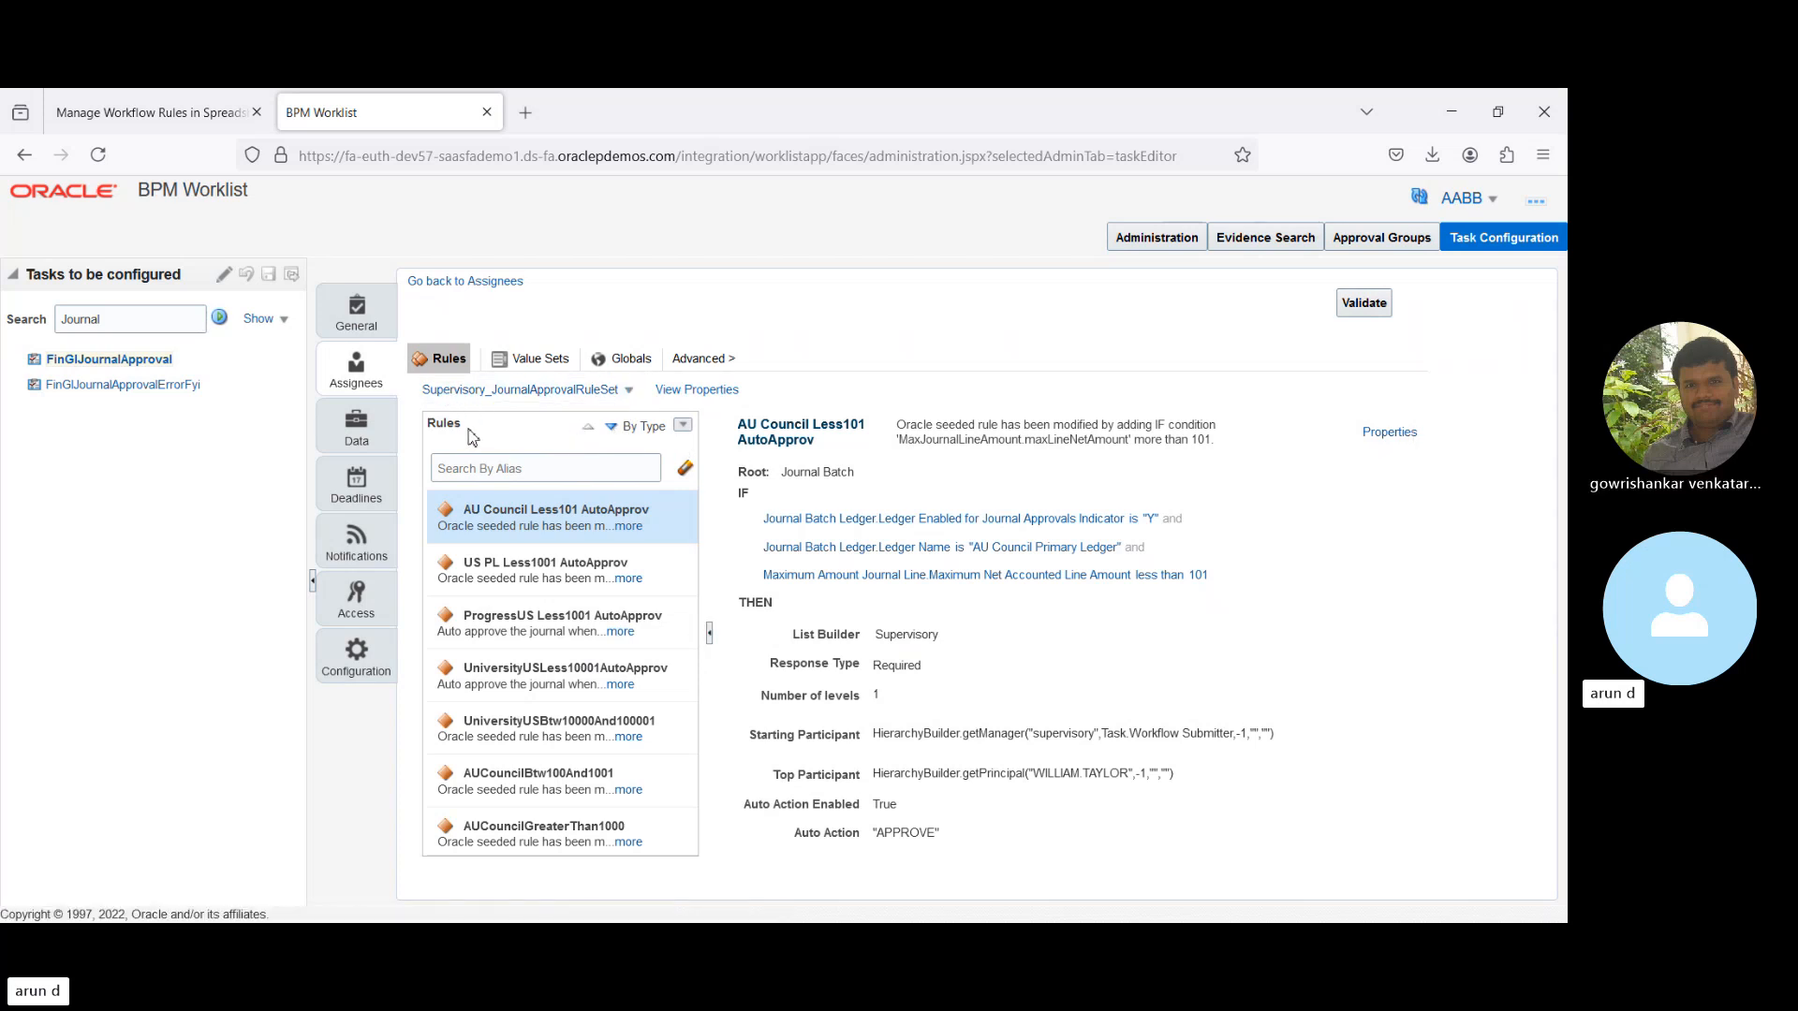
pyautogui.click(225, 279)
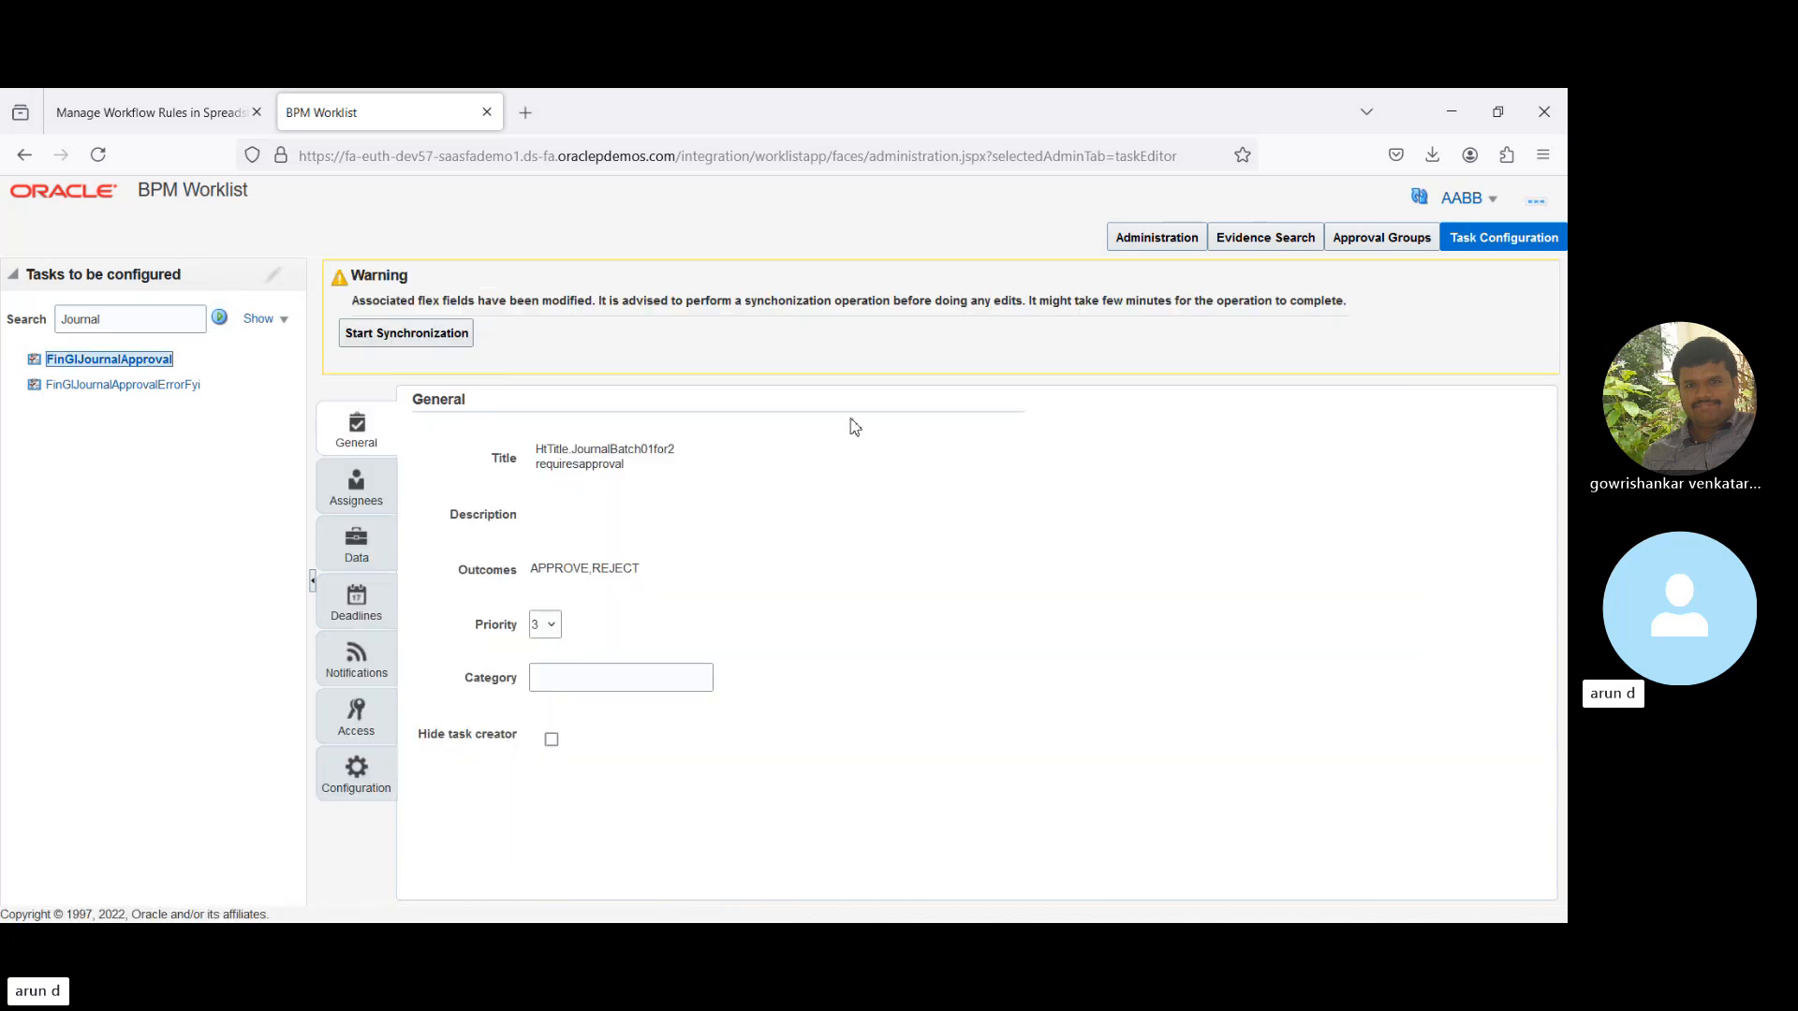
# - From Assignees, go to the Serial Type participant's rule set and add a General Rule
pyautogui.click(354, 491)
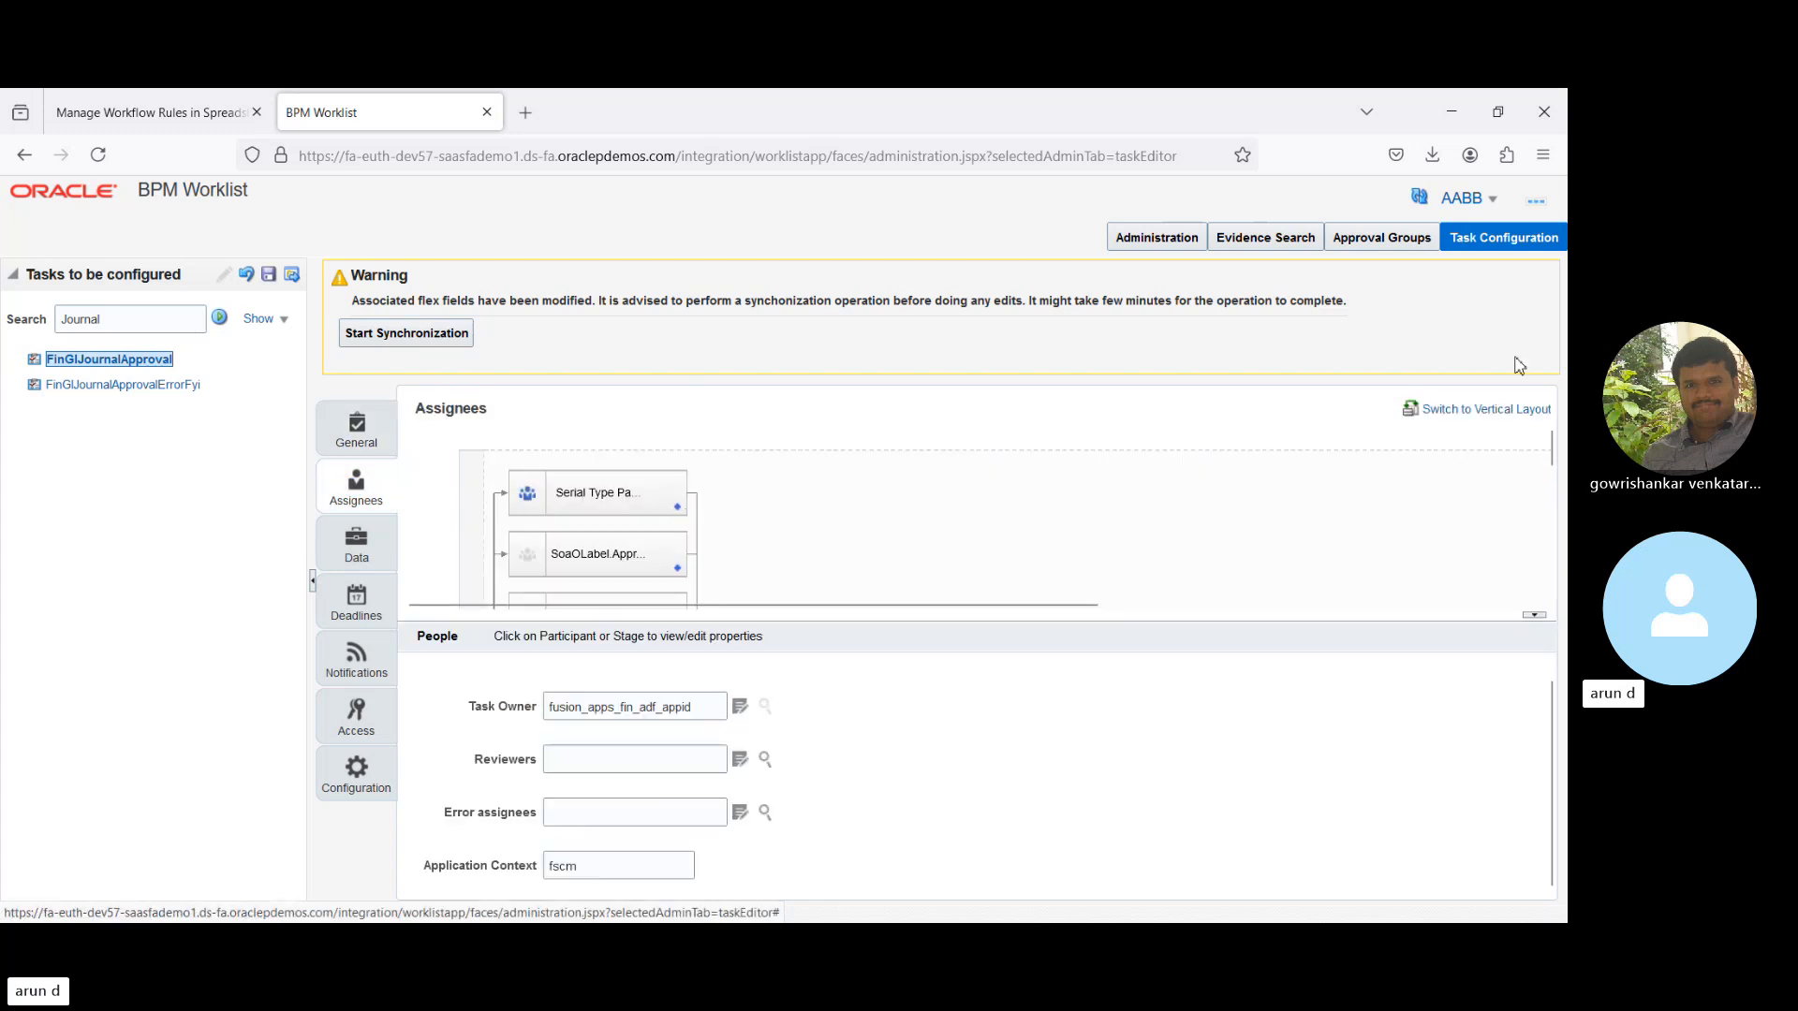
pyautogui.click(677, 513)
pyautogui.click(682, 520)
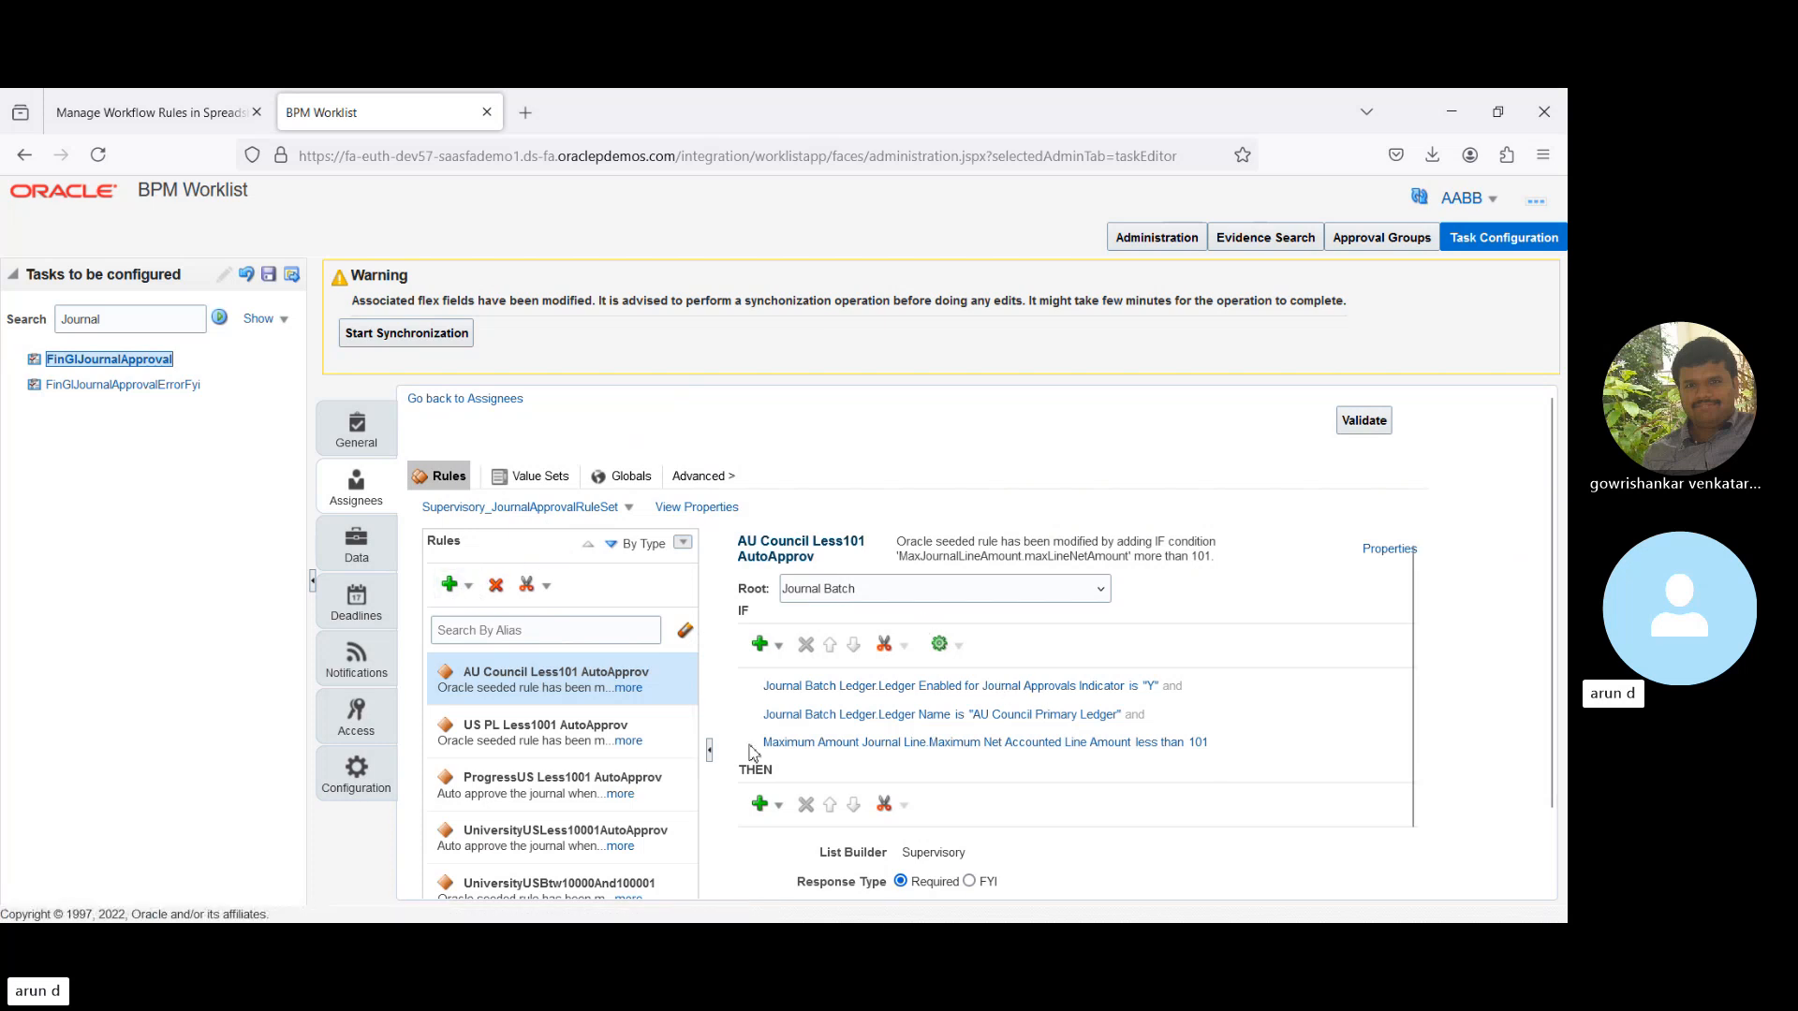
pyautogui.click(469, 588)
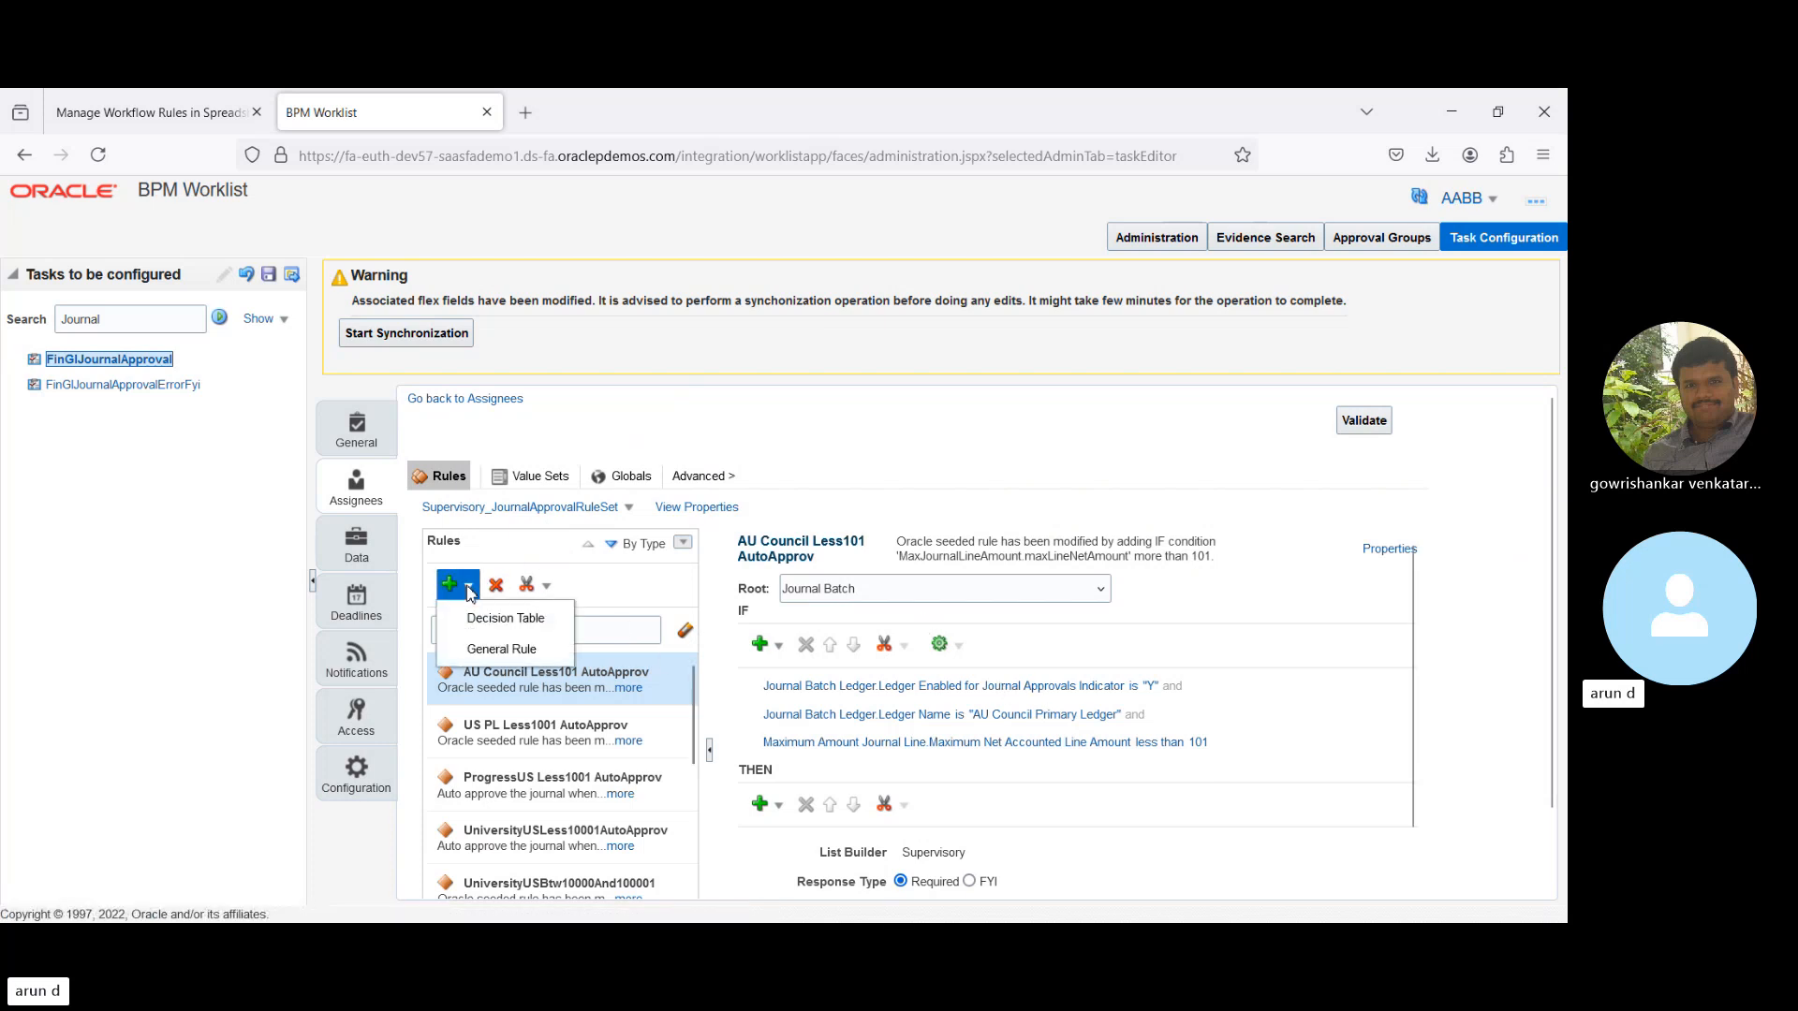
pyautogui.click(480, 653)
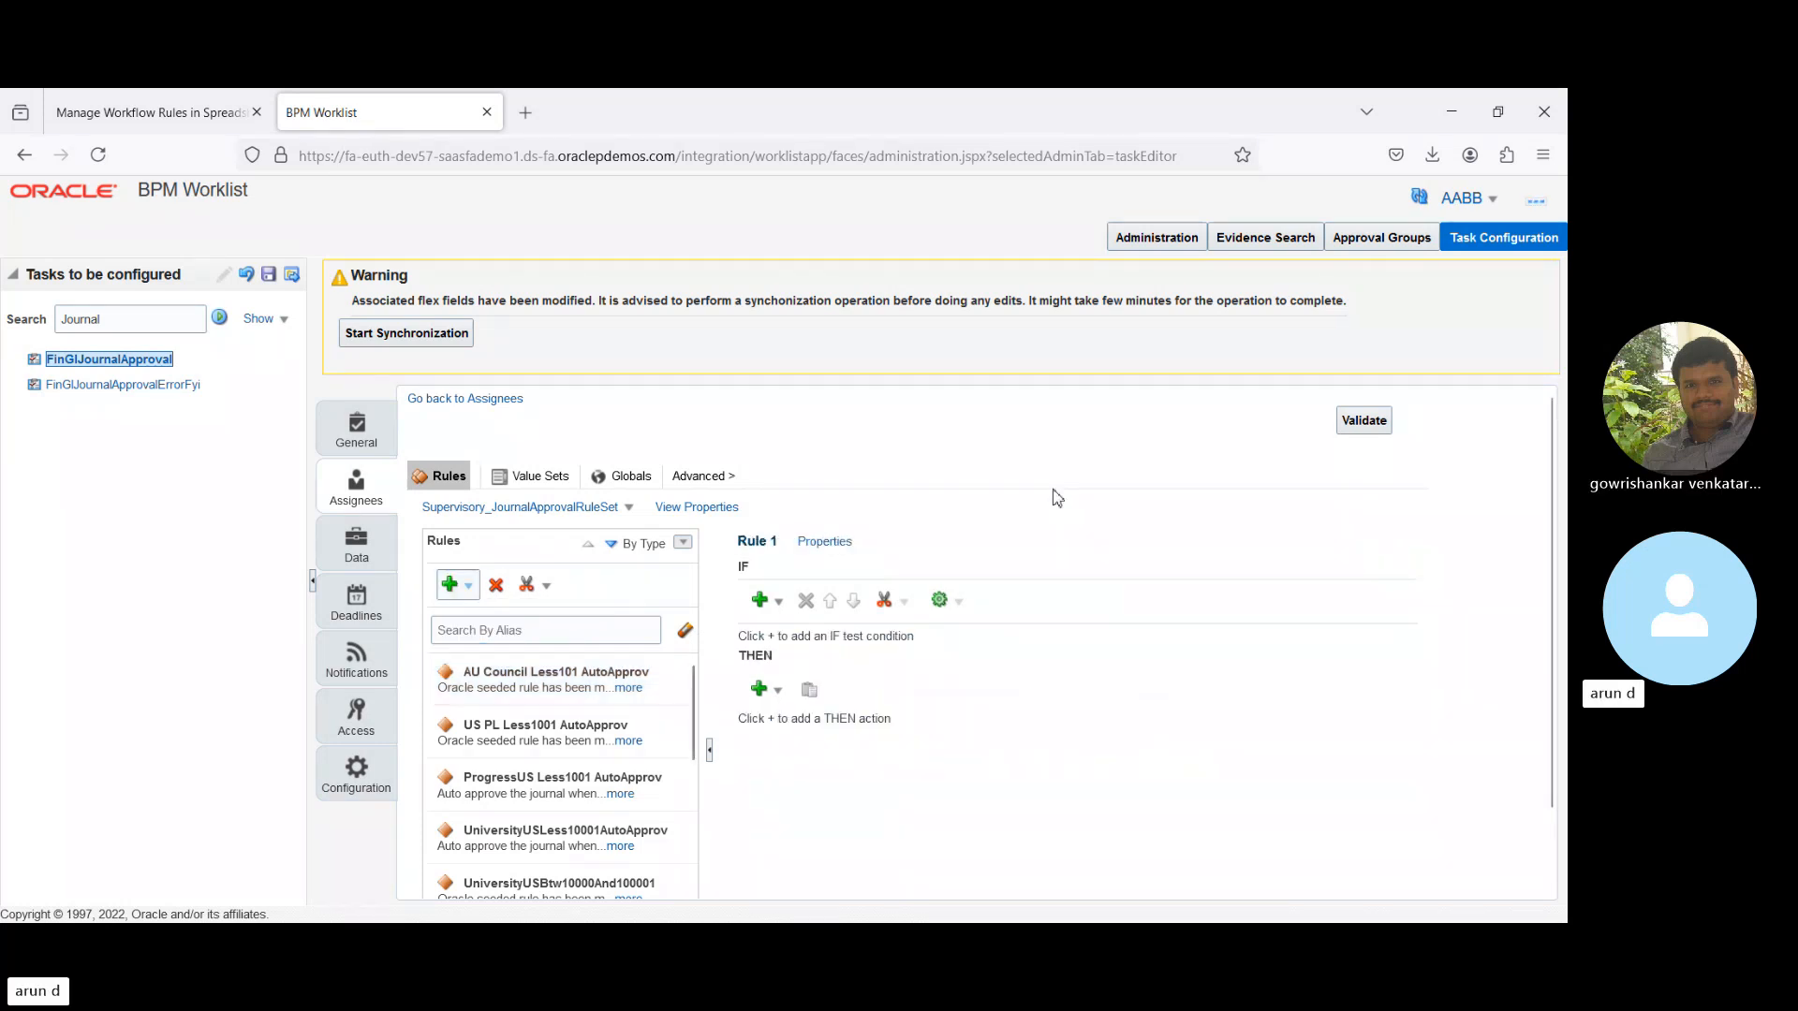
# - Add a simple-test IF condition to Rule 1 and open the Condition Browser
pyautogui.click(780, 607)
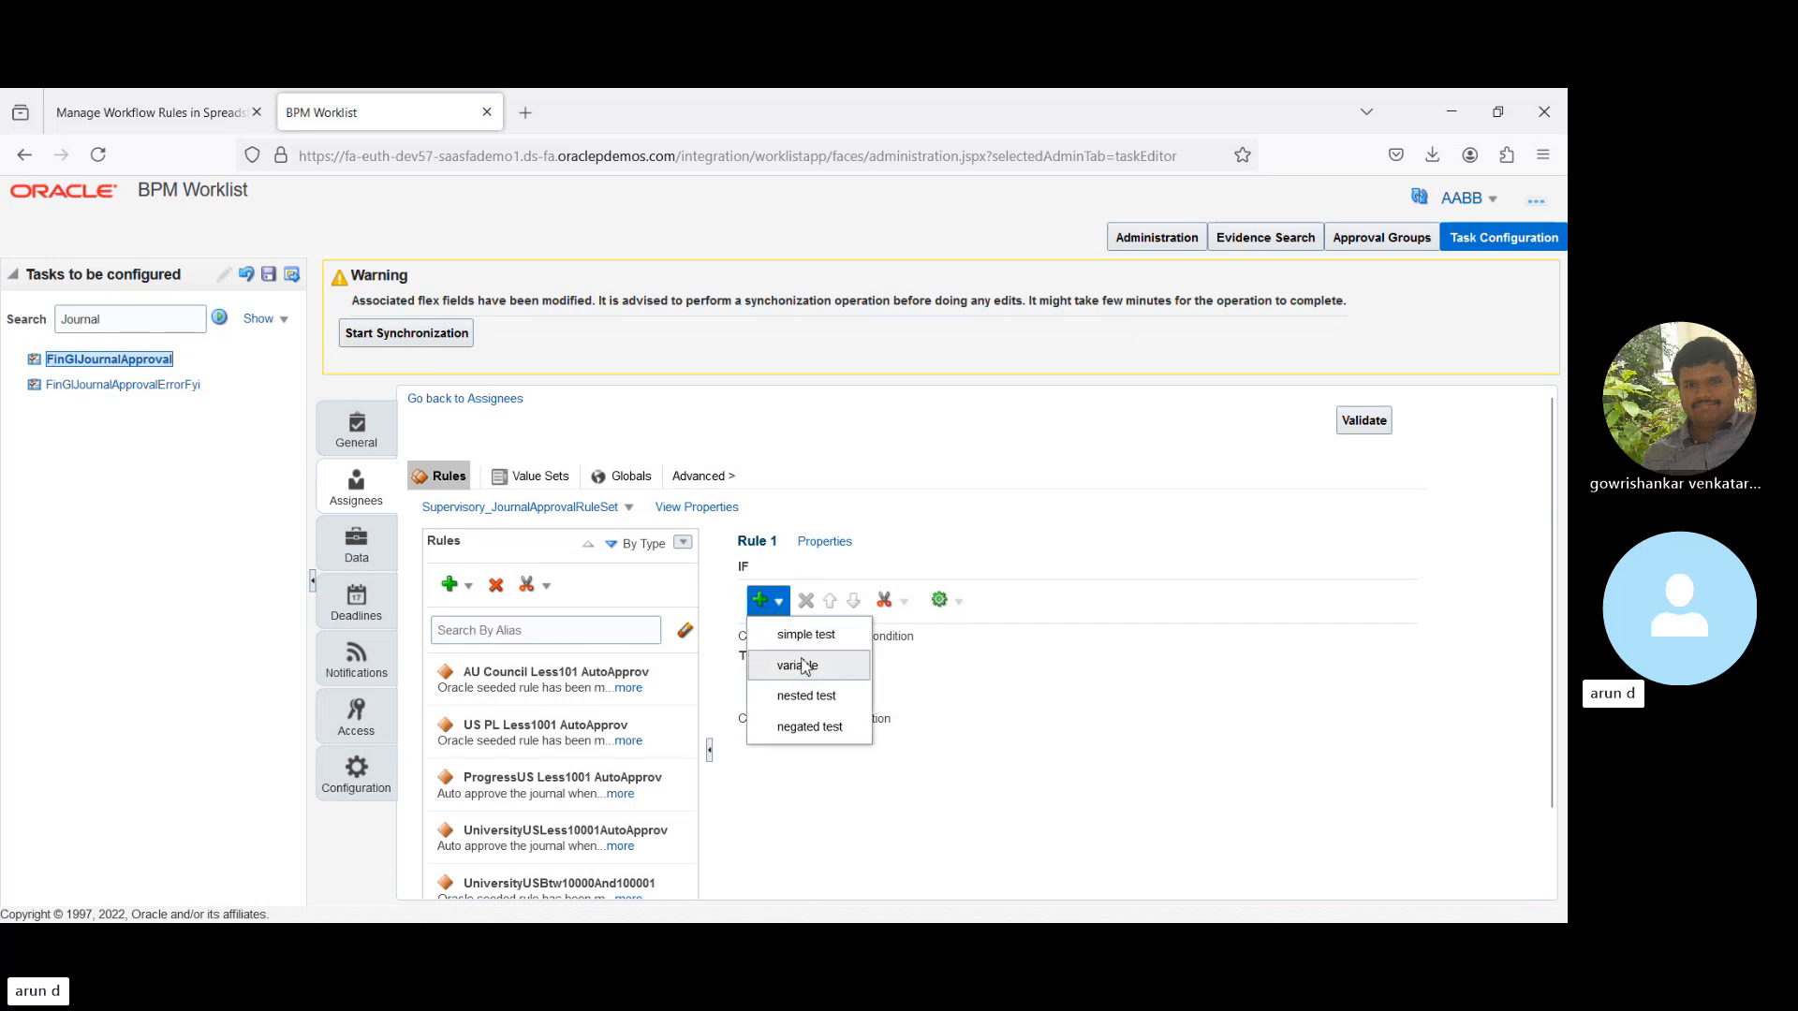
pyautogui.click(806, 636)
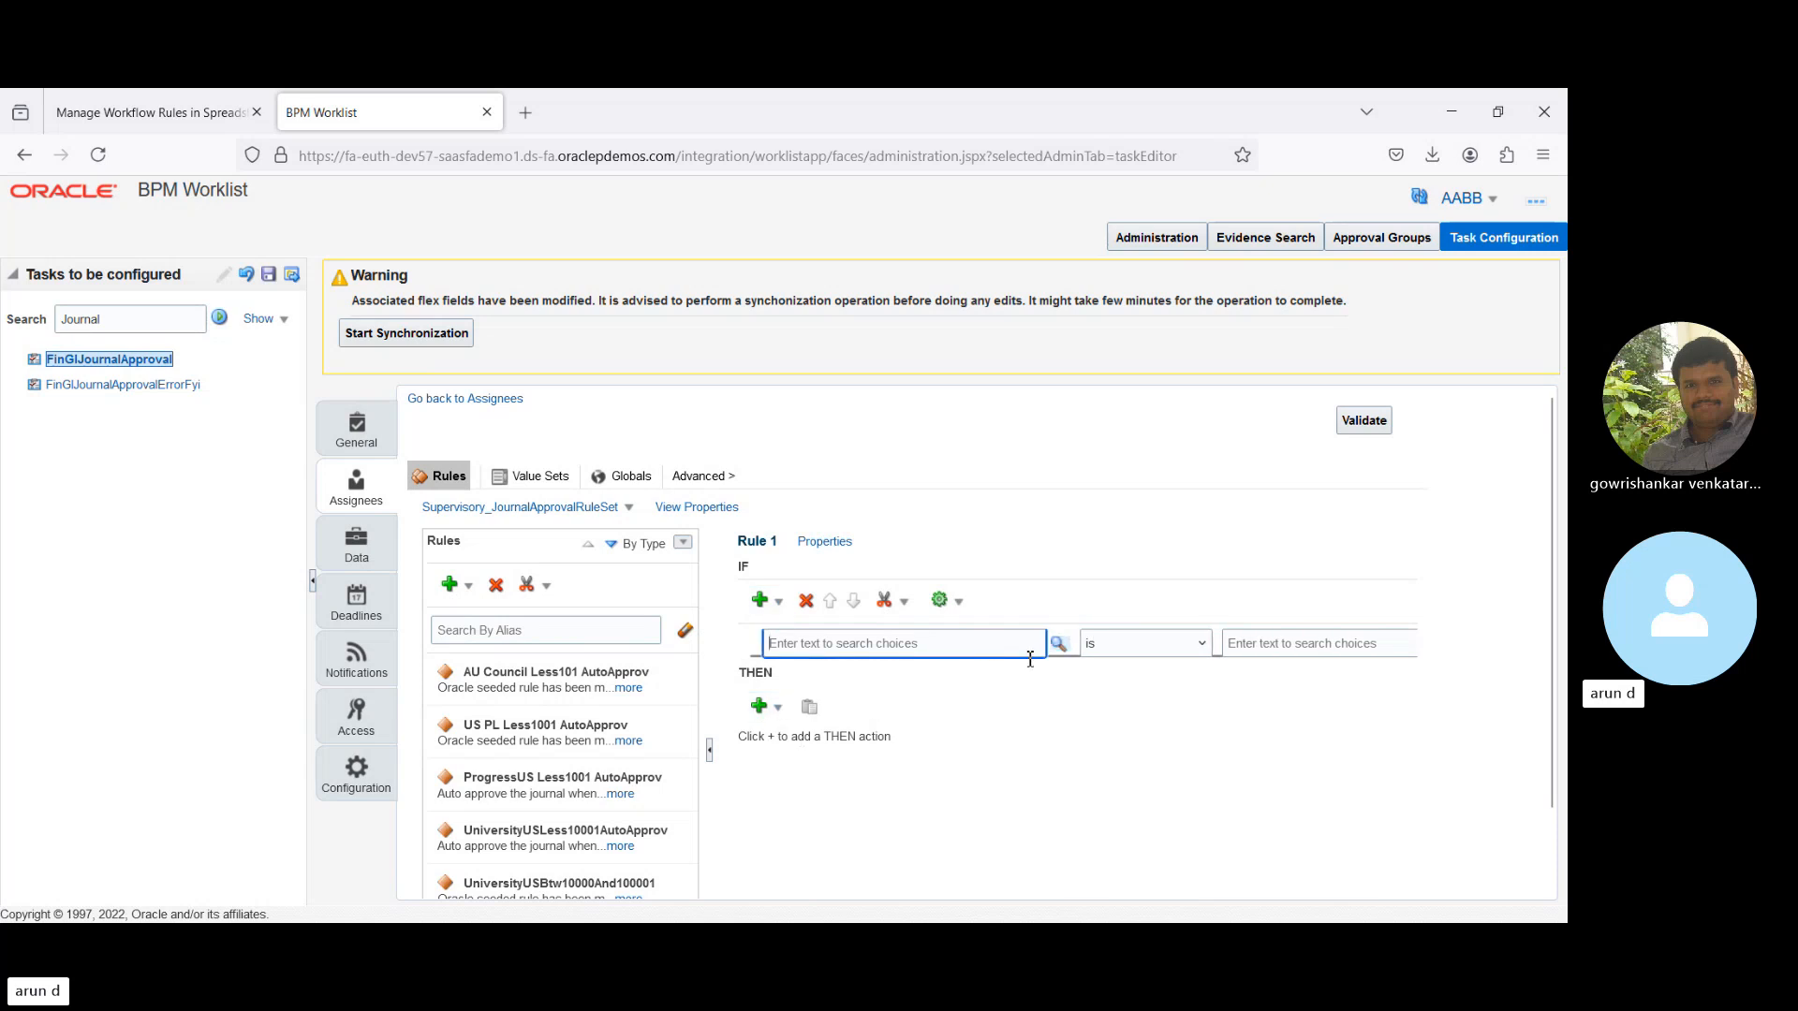
pyautogui.click(1059, 644)
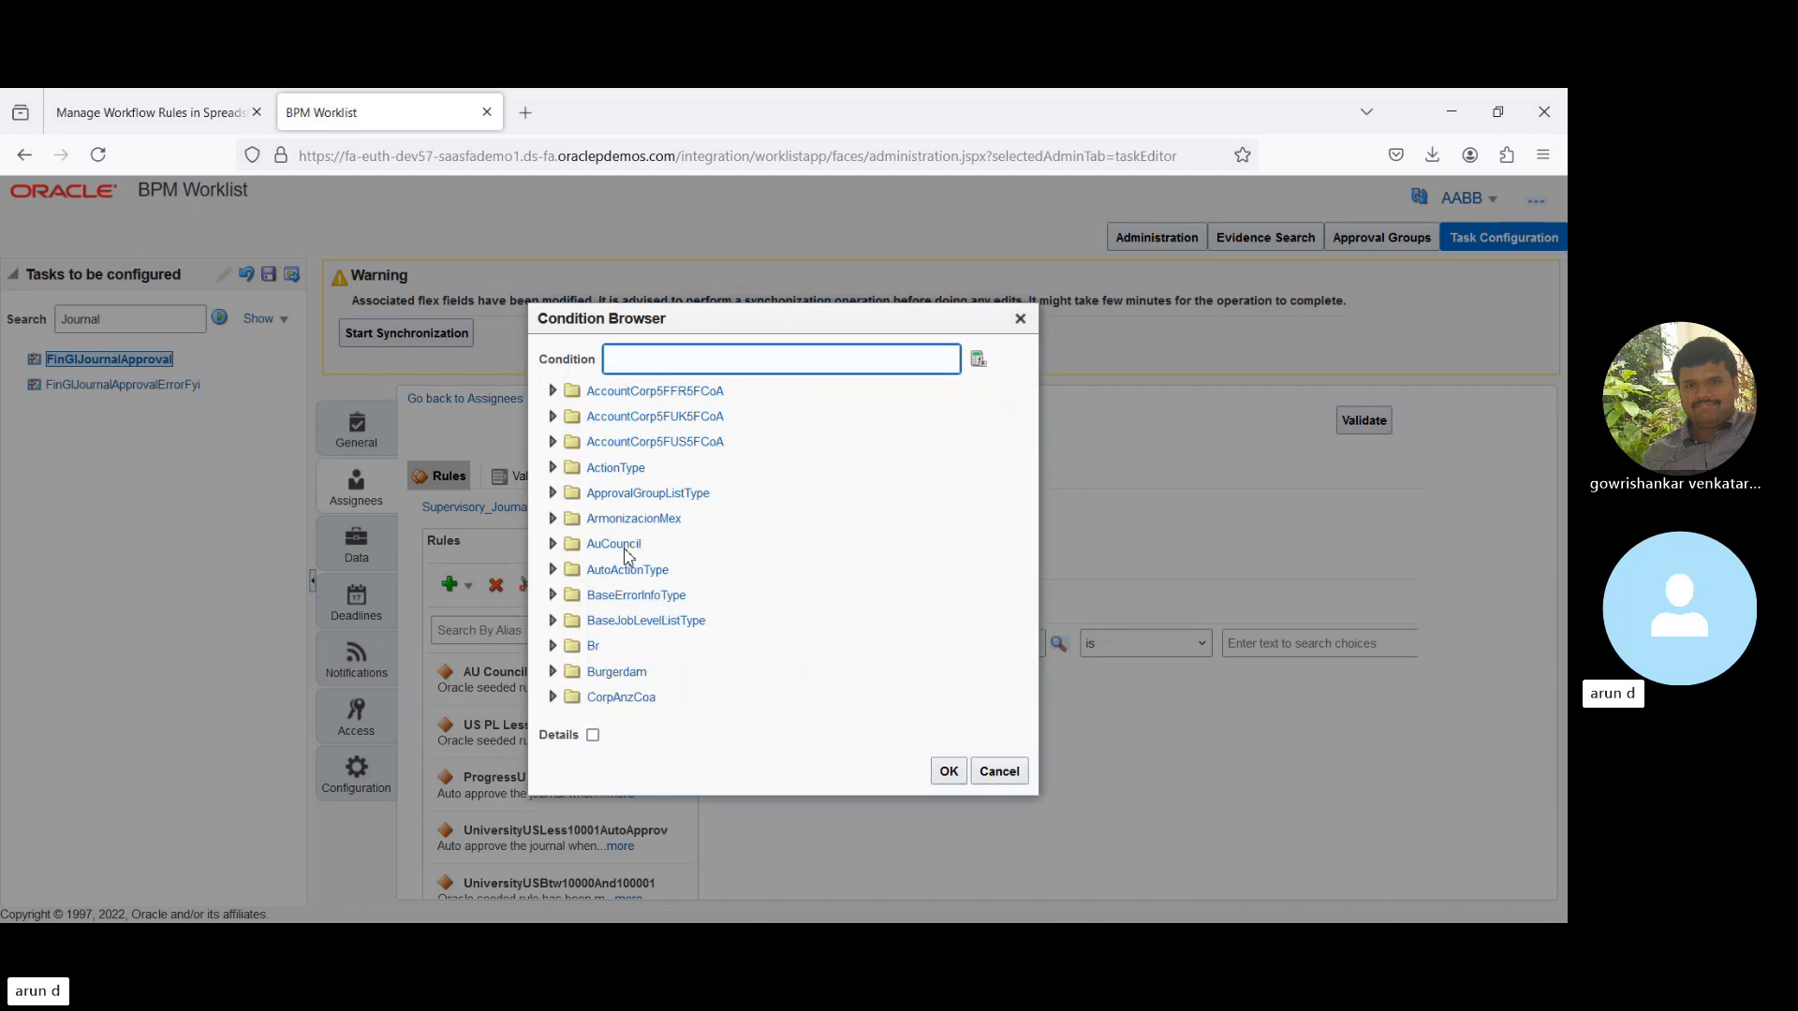
# - Expand the ActionType and ApprovalGroupListType attributes in the Condition Browser
pyautogui.click(553, 468)
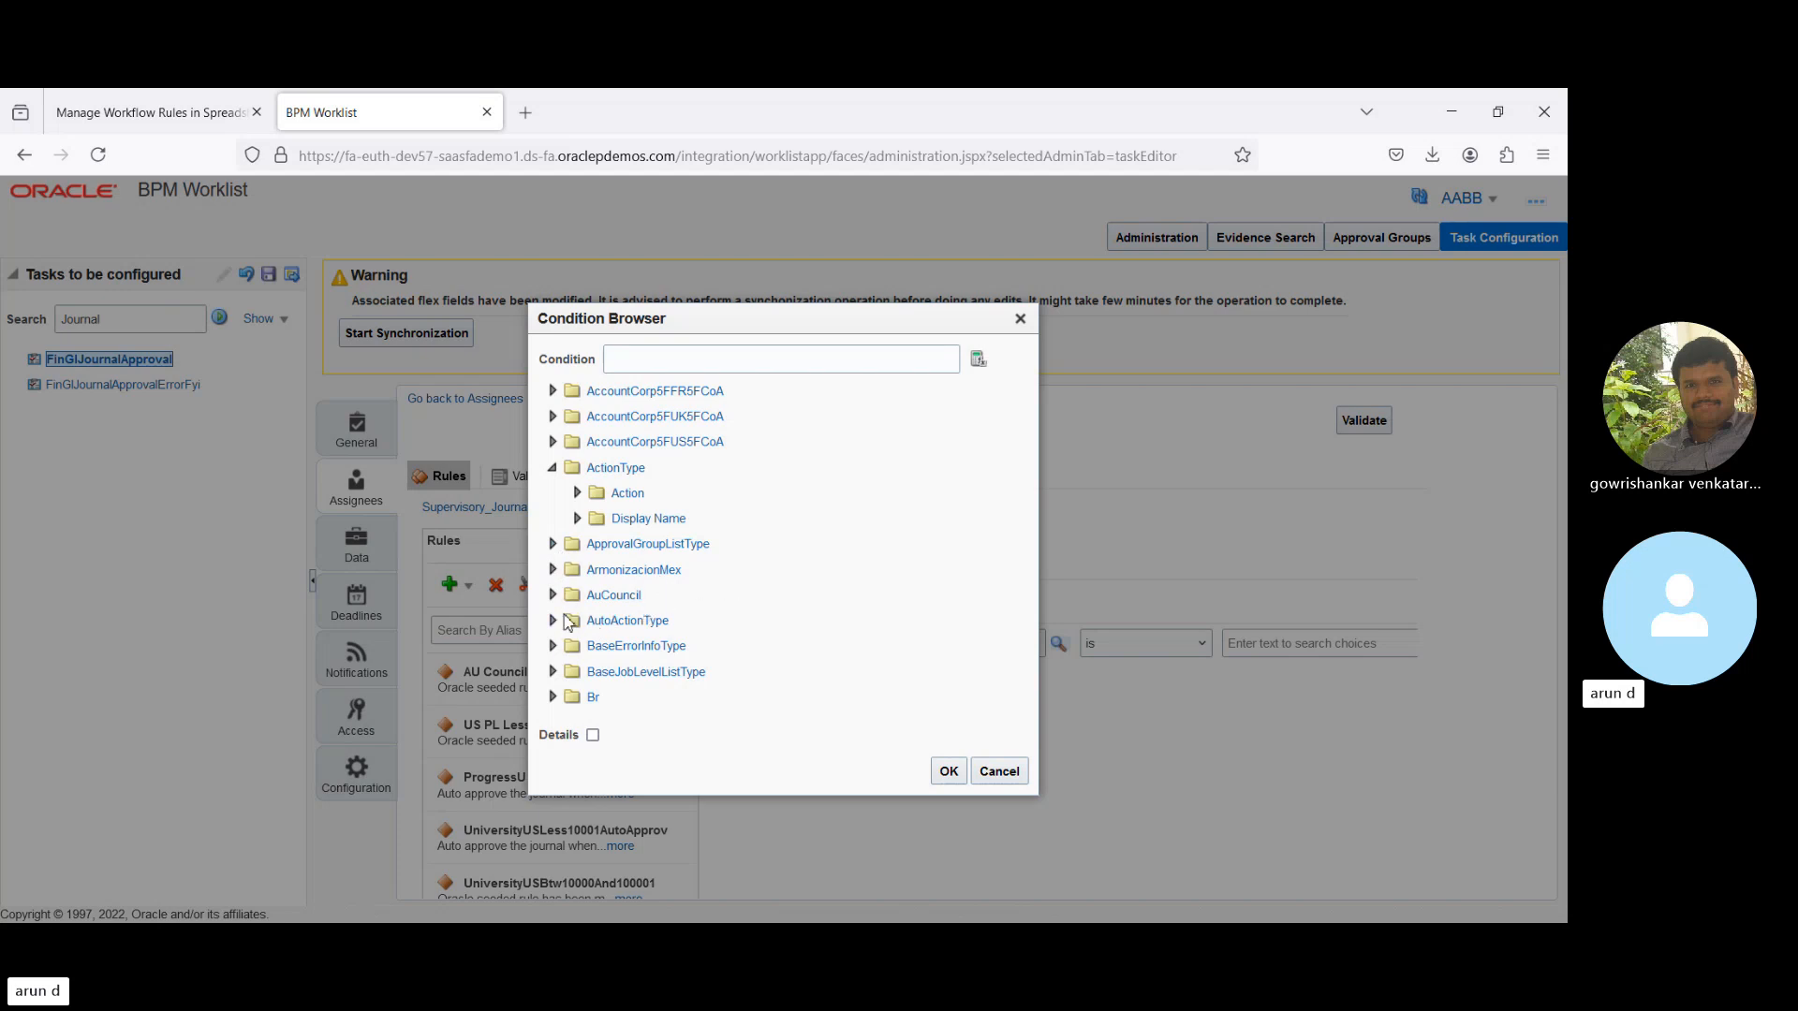
pyautogui.click(553, 547)
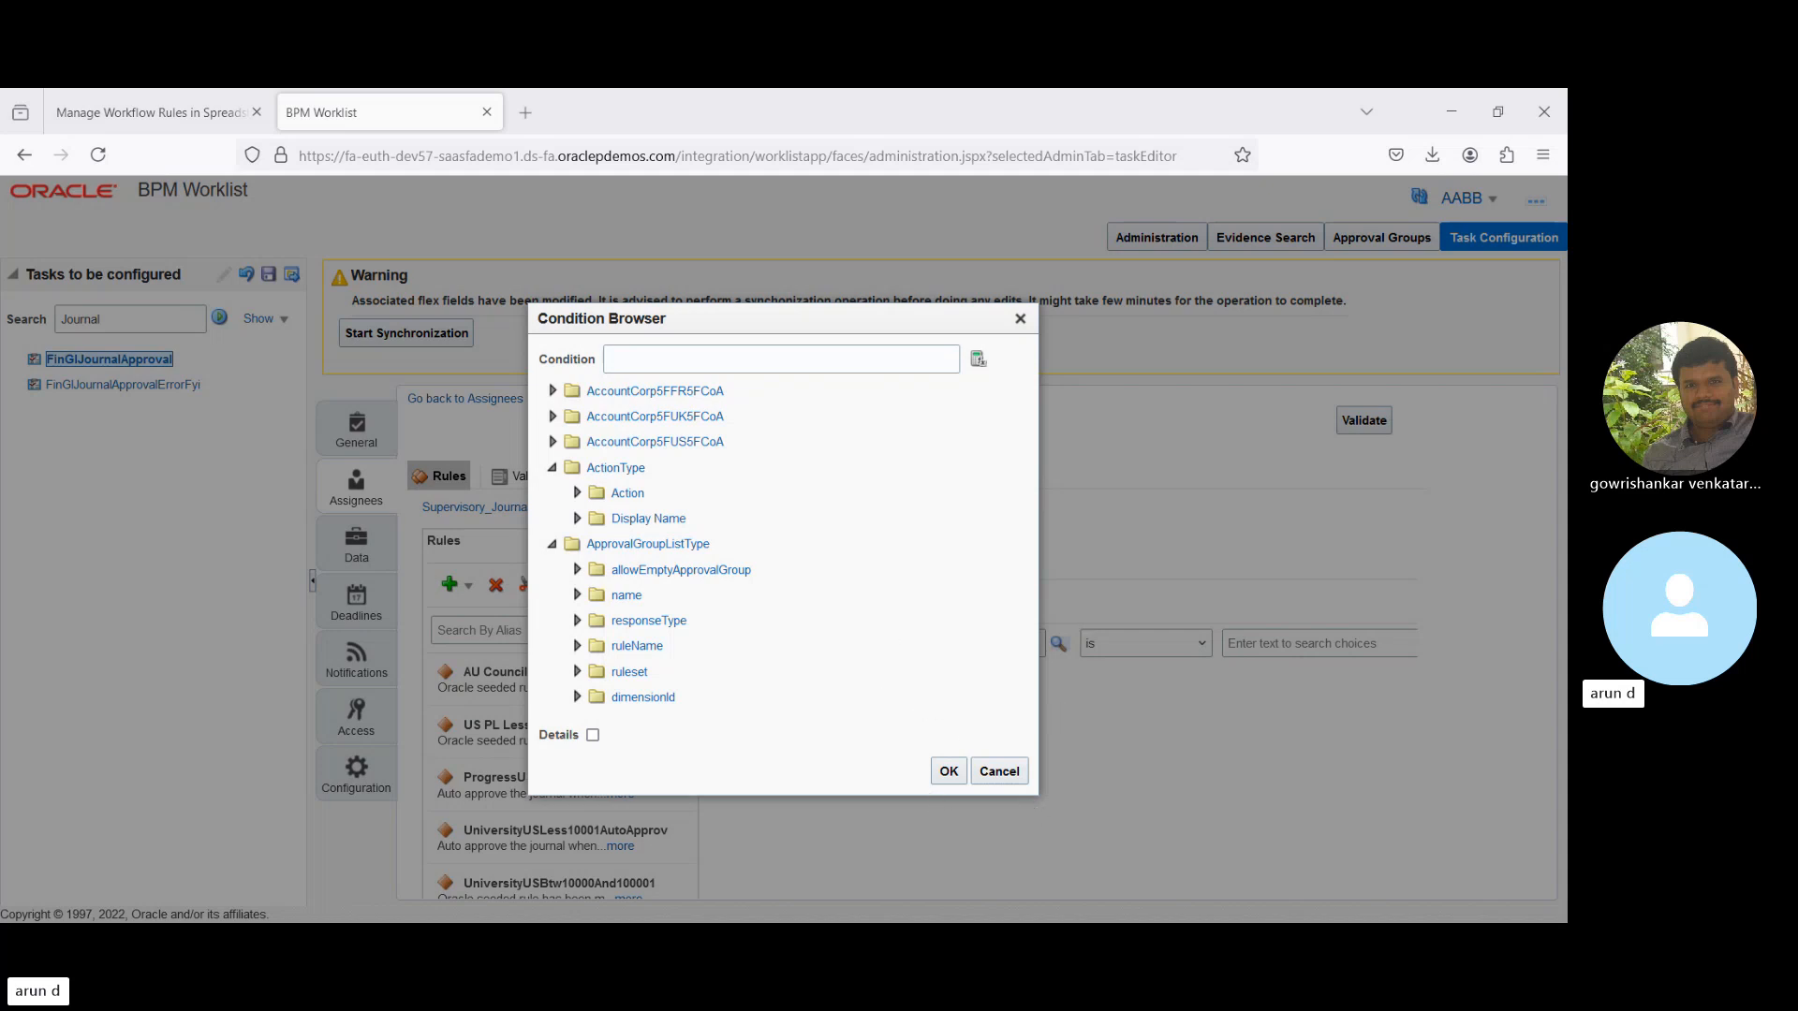
# - Close the browser and set the IF attribute to Journal Batch.Created By via text search
pyautogui.click(996, 771)
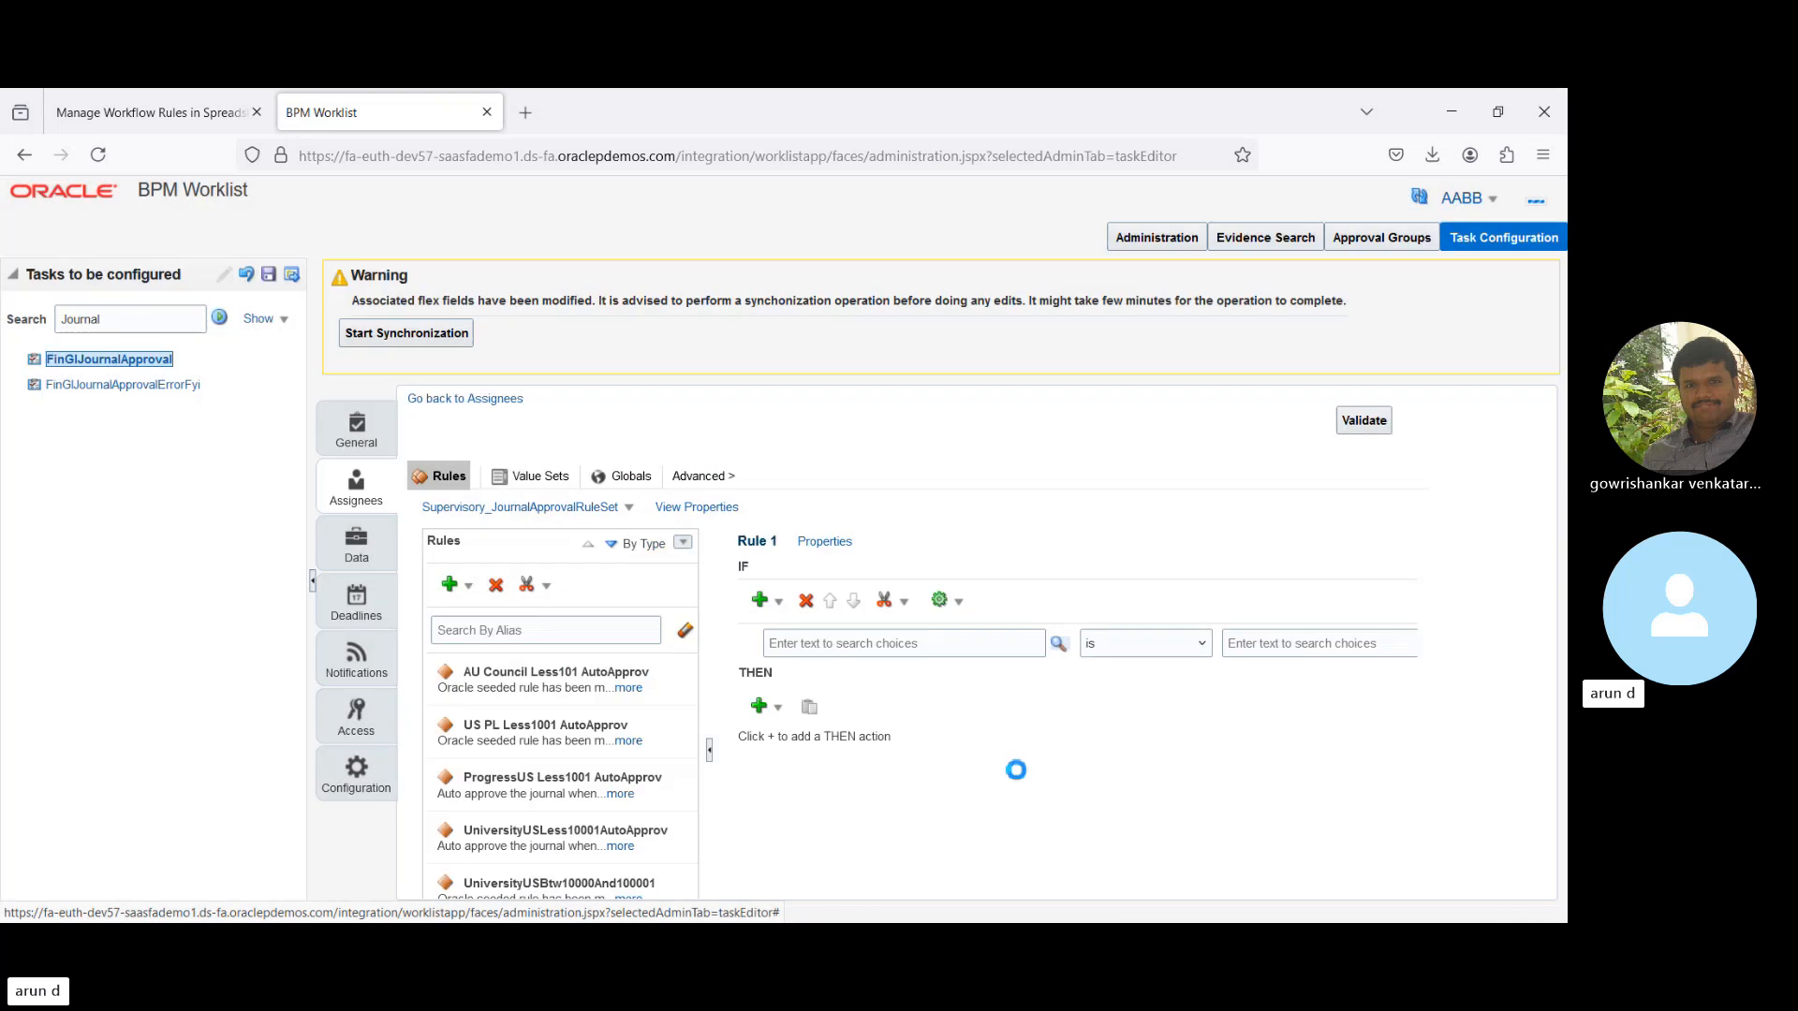
pyautogui.click(857, 644)
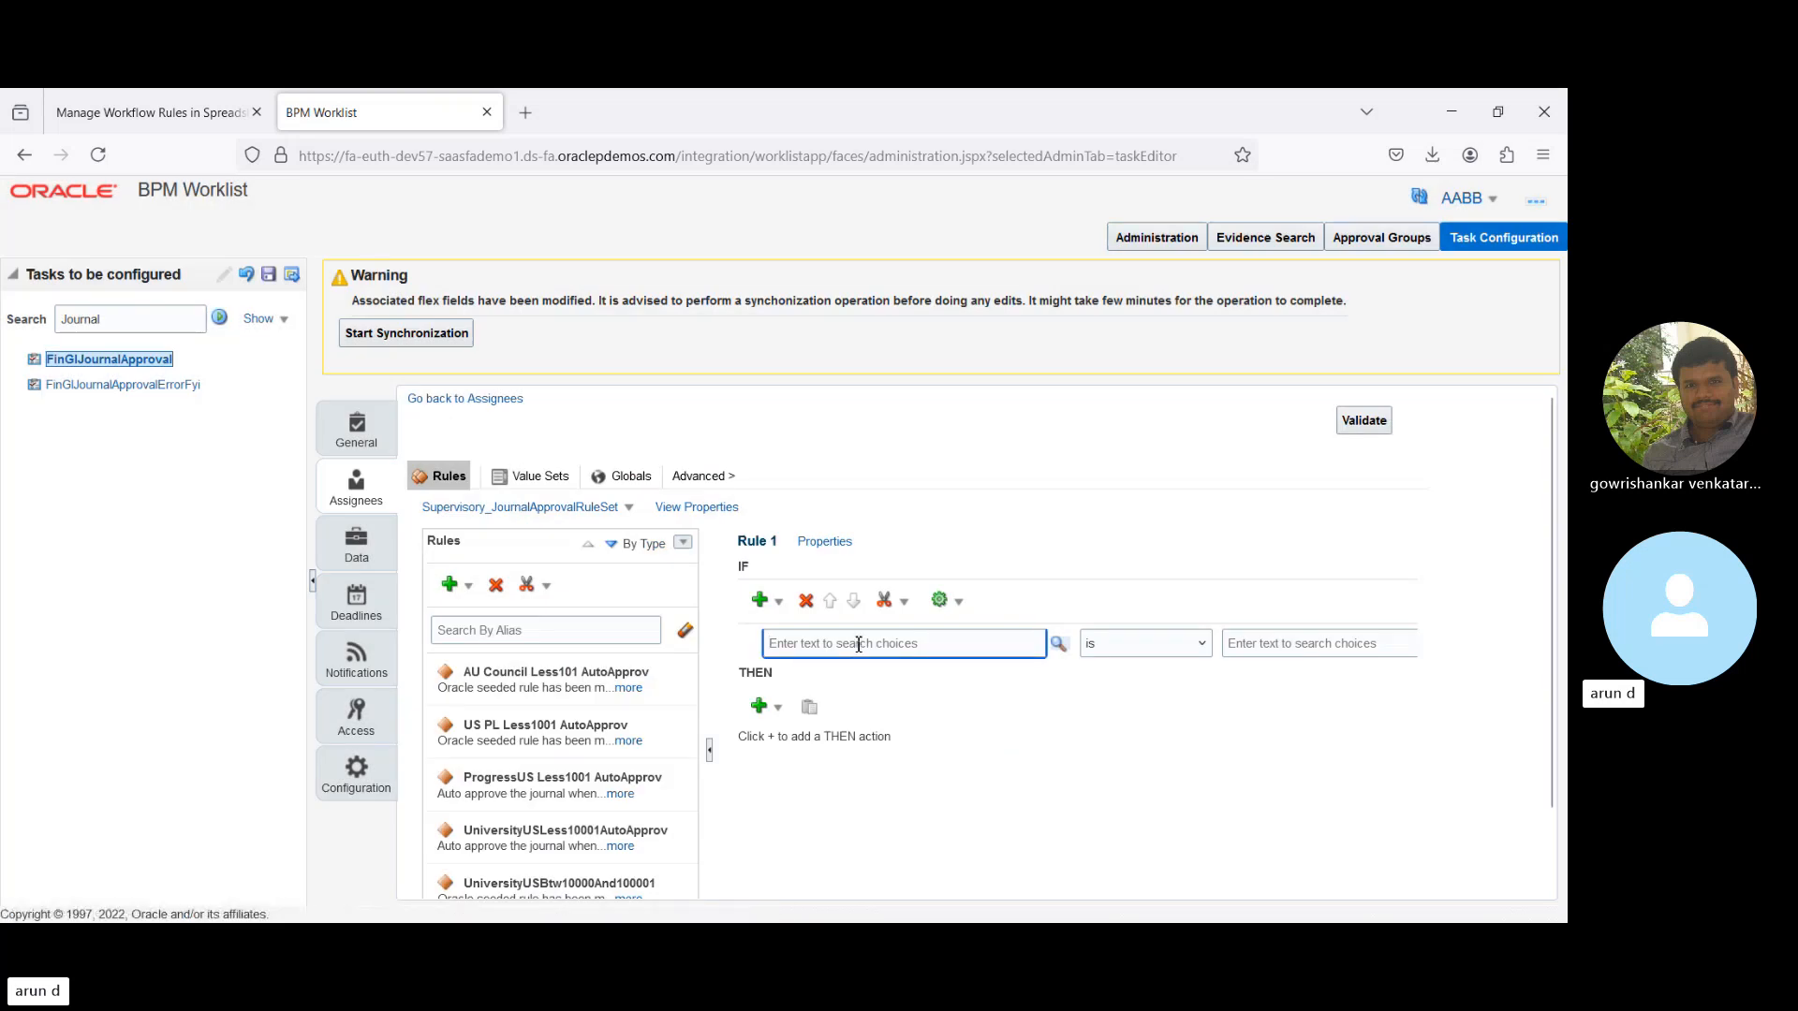
pyautogui.write('Jou')
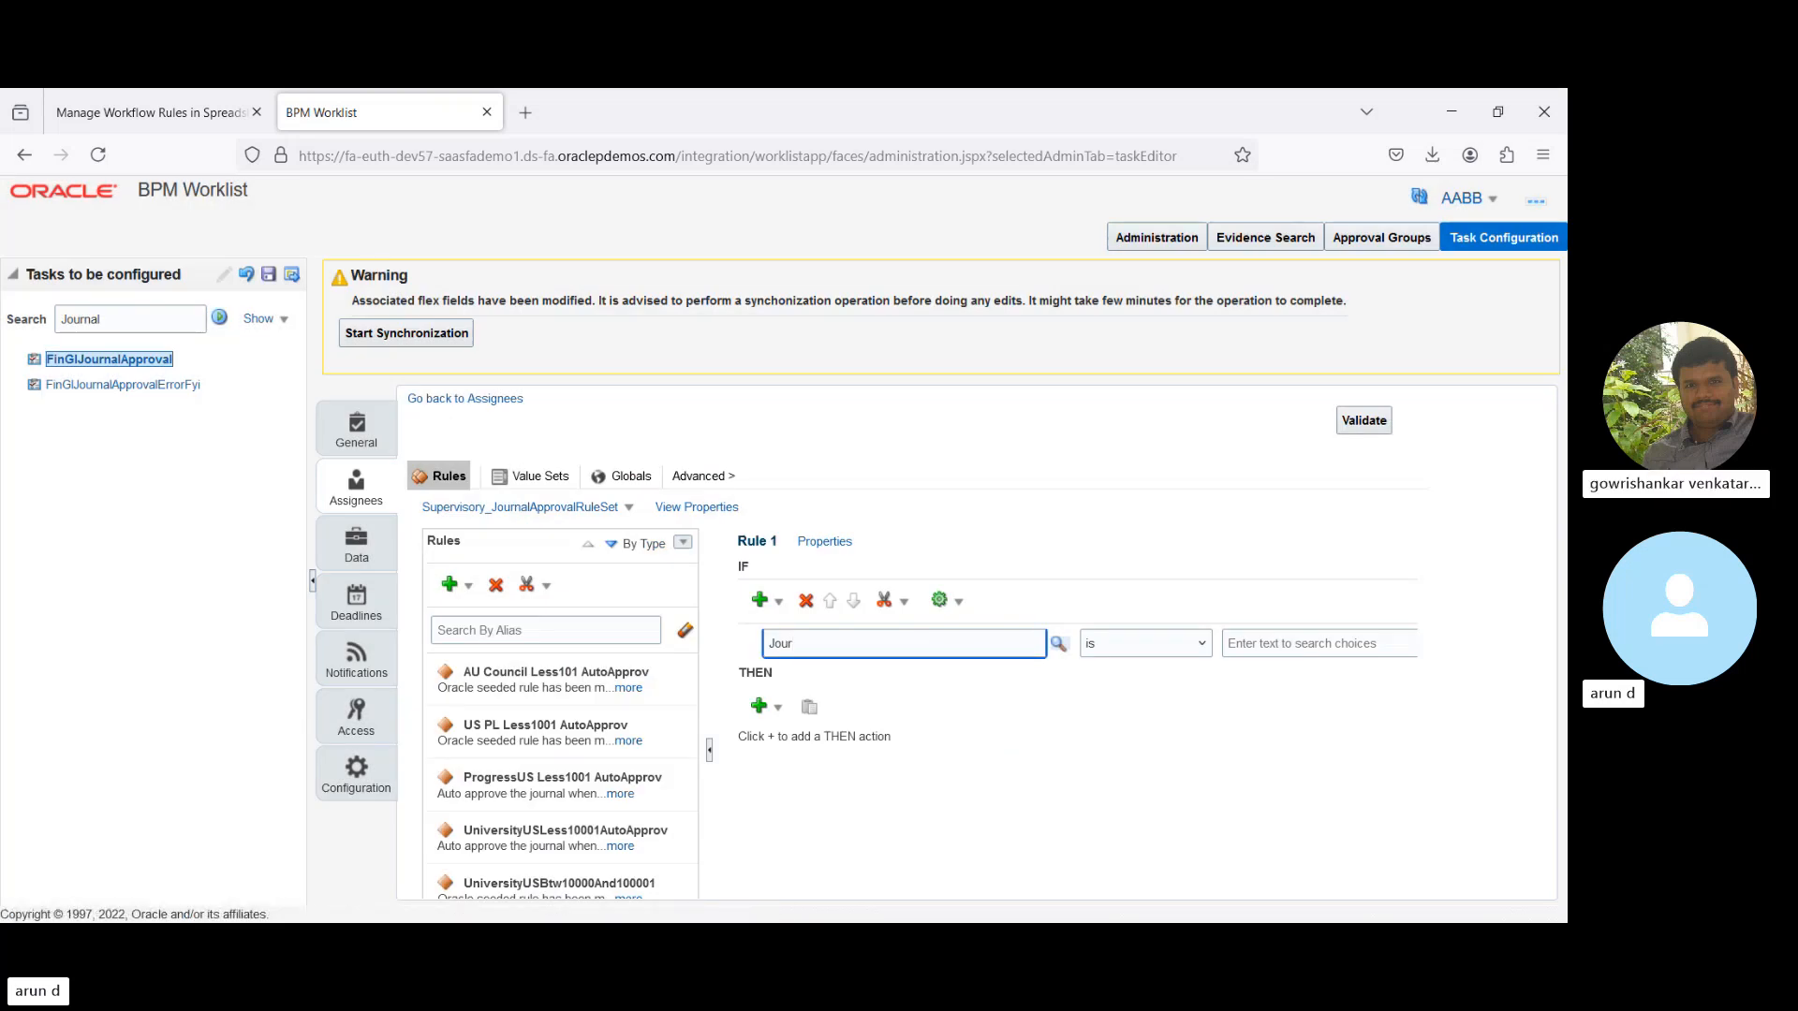
pyautogui.write('r')
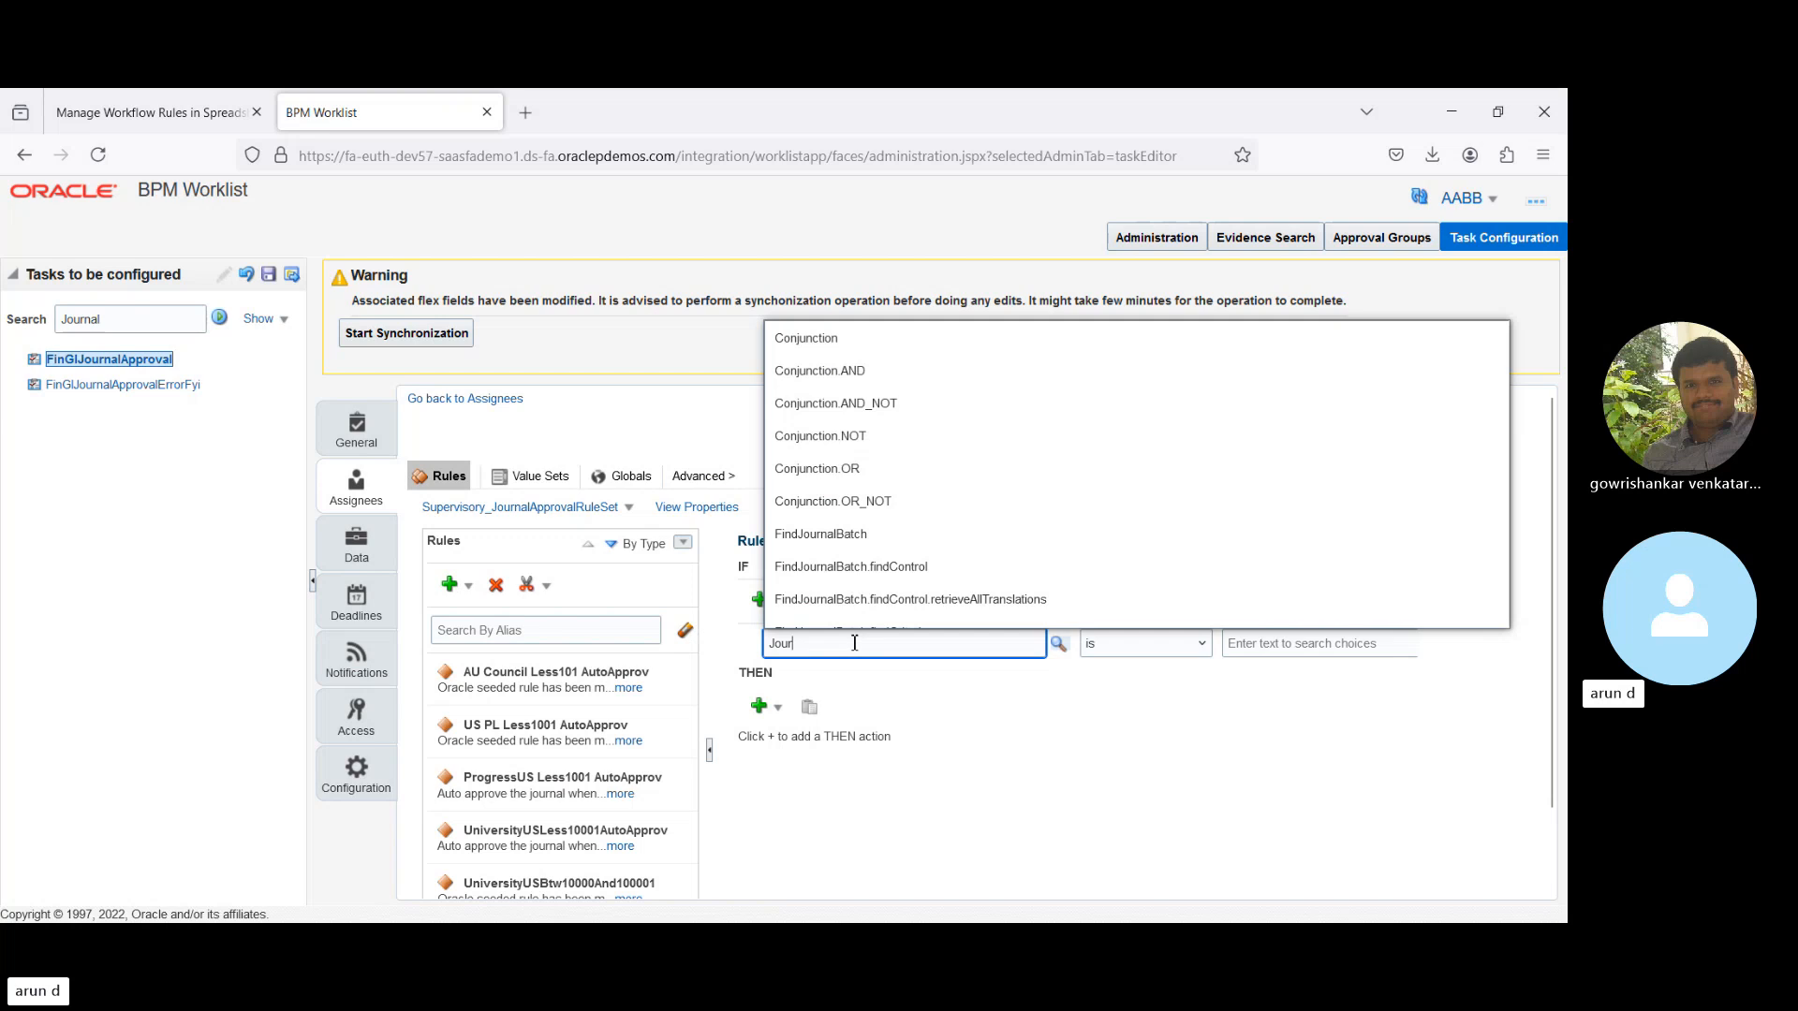
pyautogui.press('BackSpace')
pyautogui.press('BackSpace')
pyautogui.press('BackSpace')
pyautogui.press('BackSpace')
pyautogui.write('C')
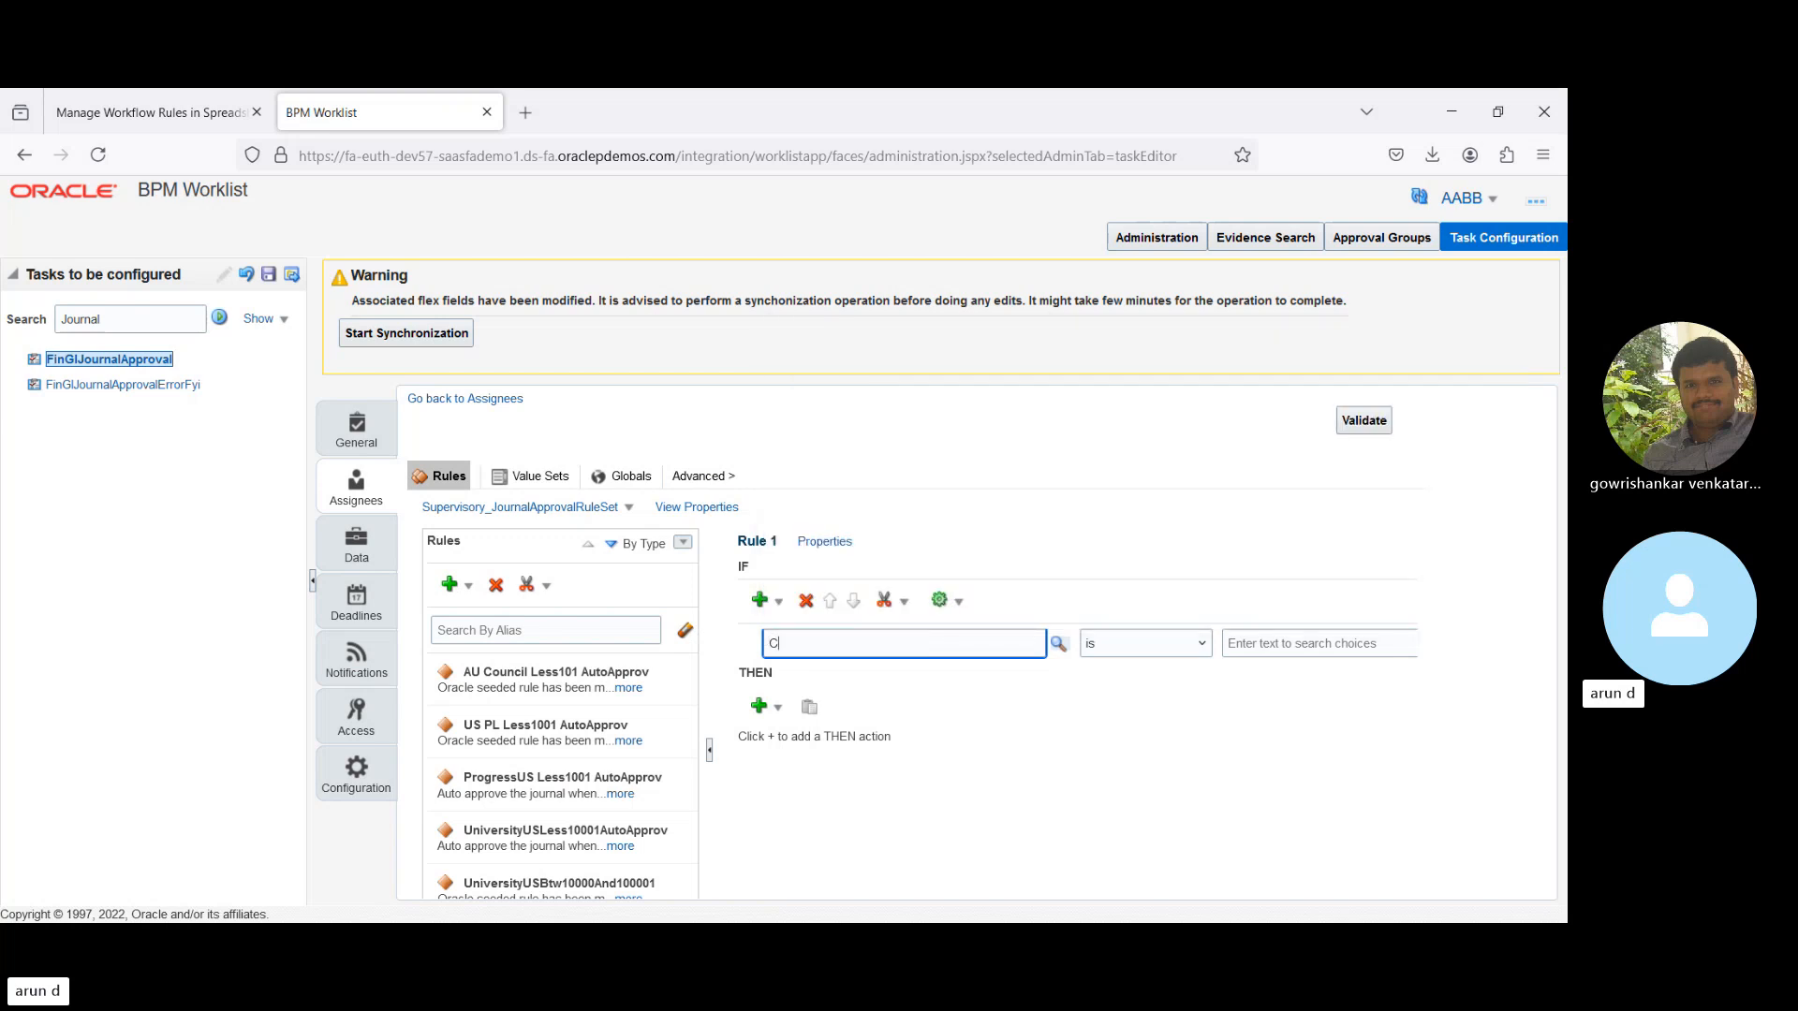
pyautogui.write('reated')
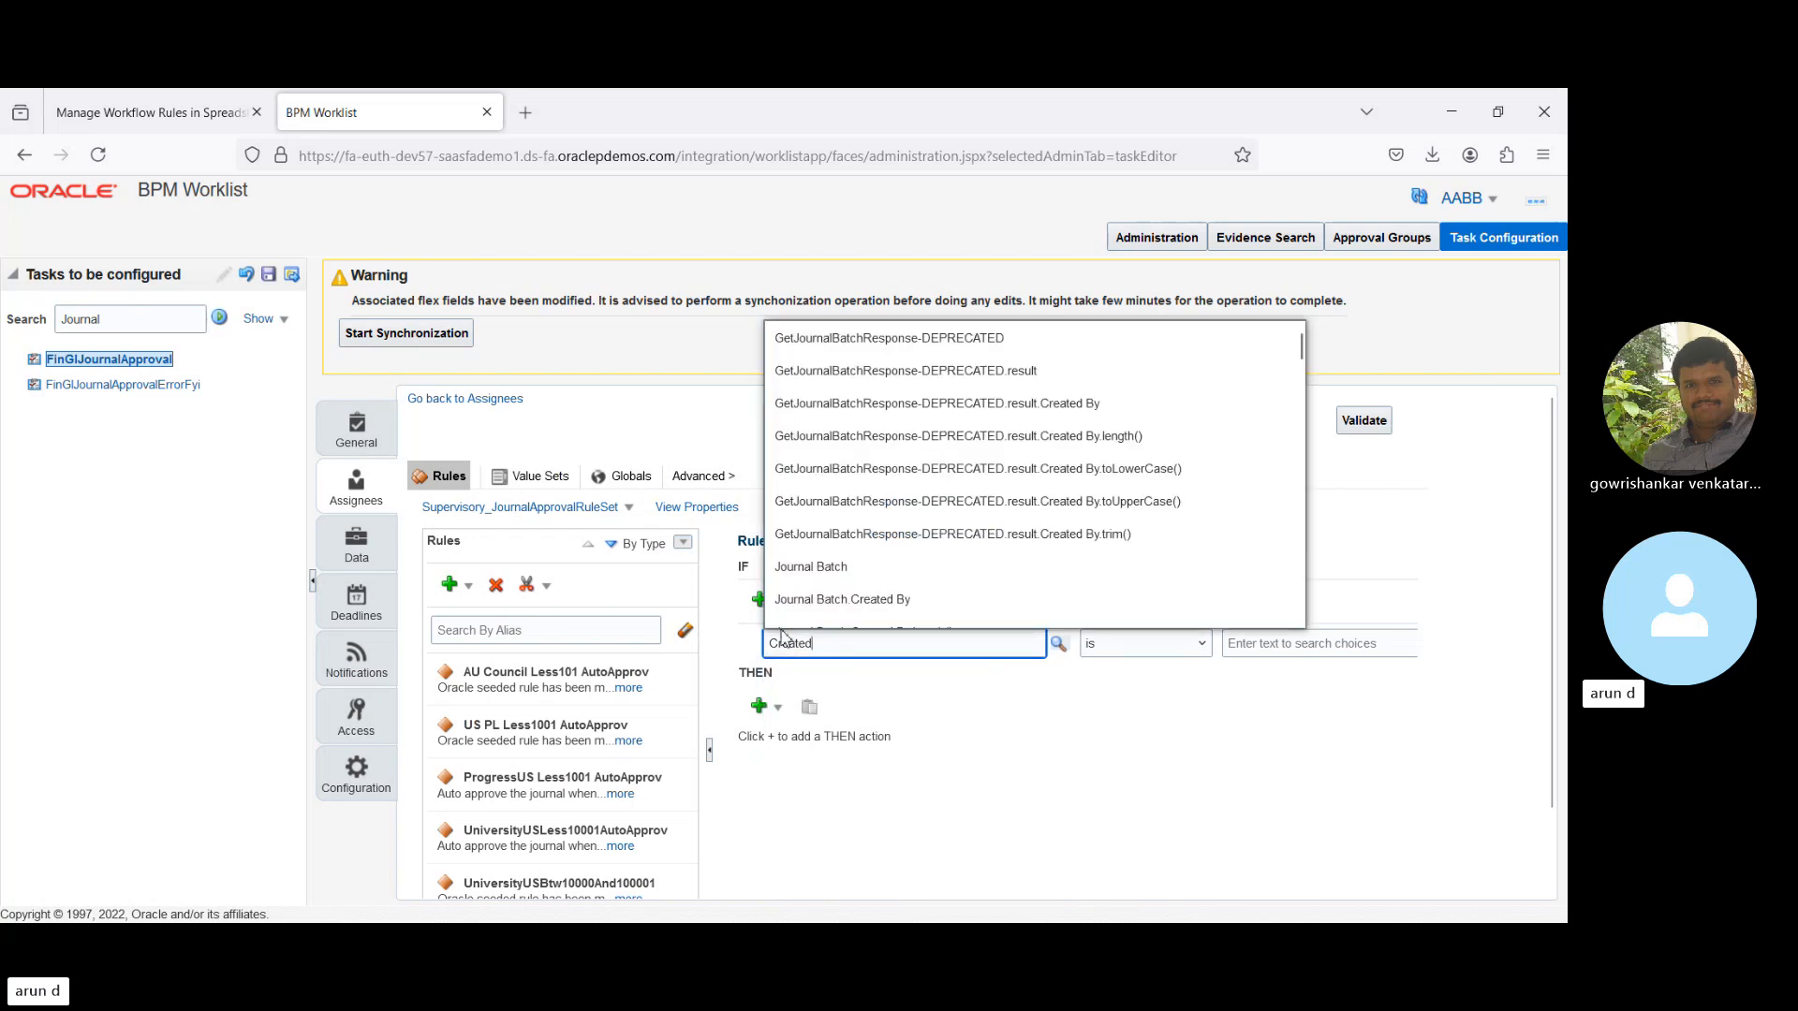
pyautogui.click(829, 604)
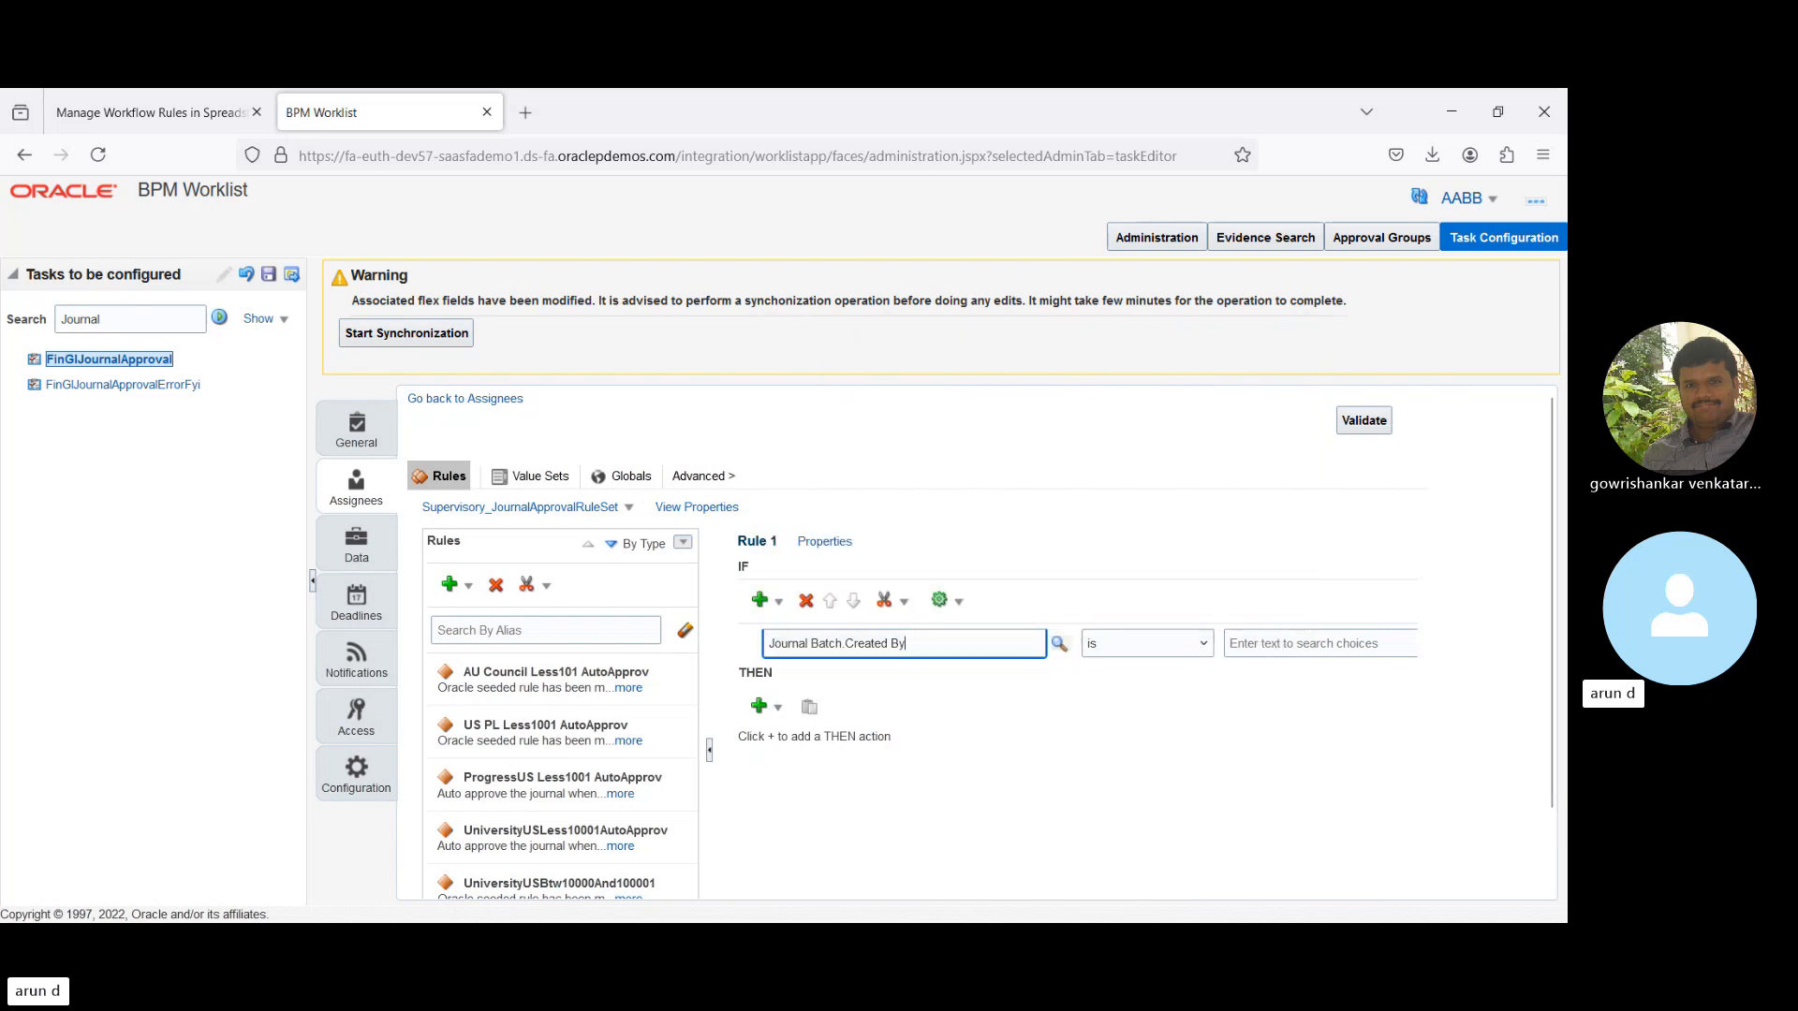
pyautogui.press('Tab')
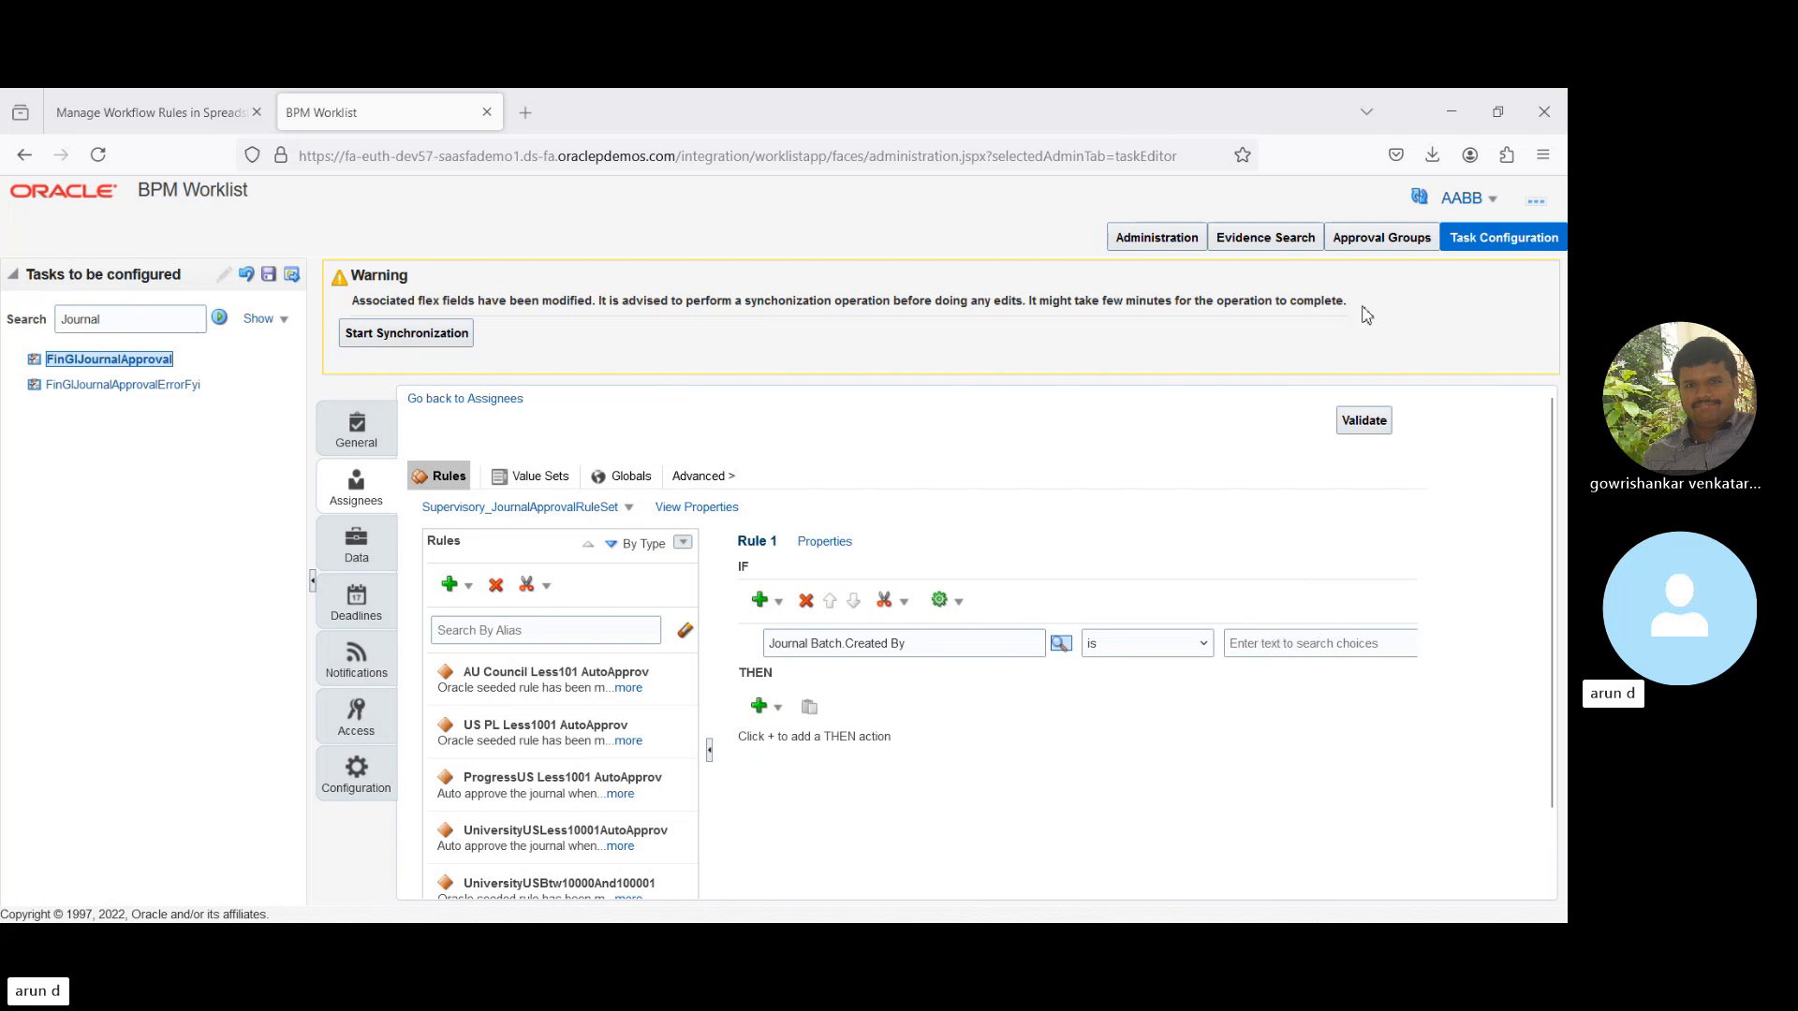
# - Paste the user's login name as the value the batch creator must match
pyautogui.click(1454, 109)
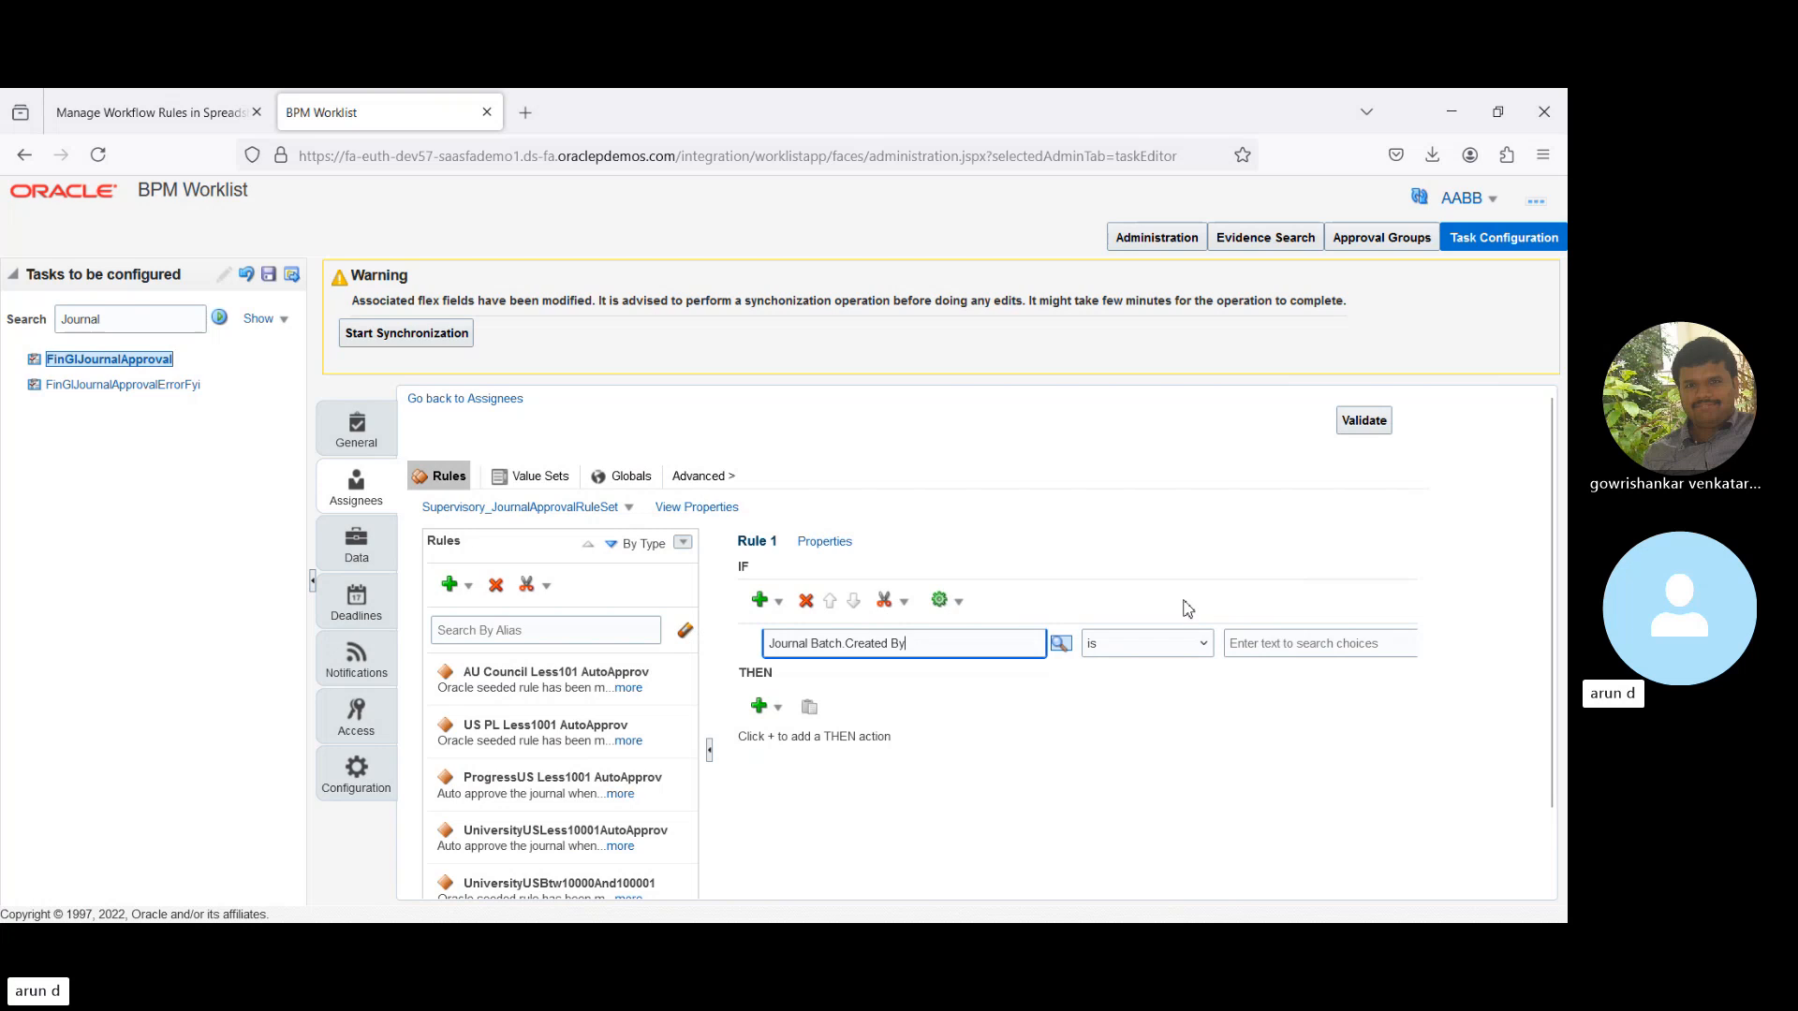
pyautogui.click(1288, 647)
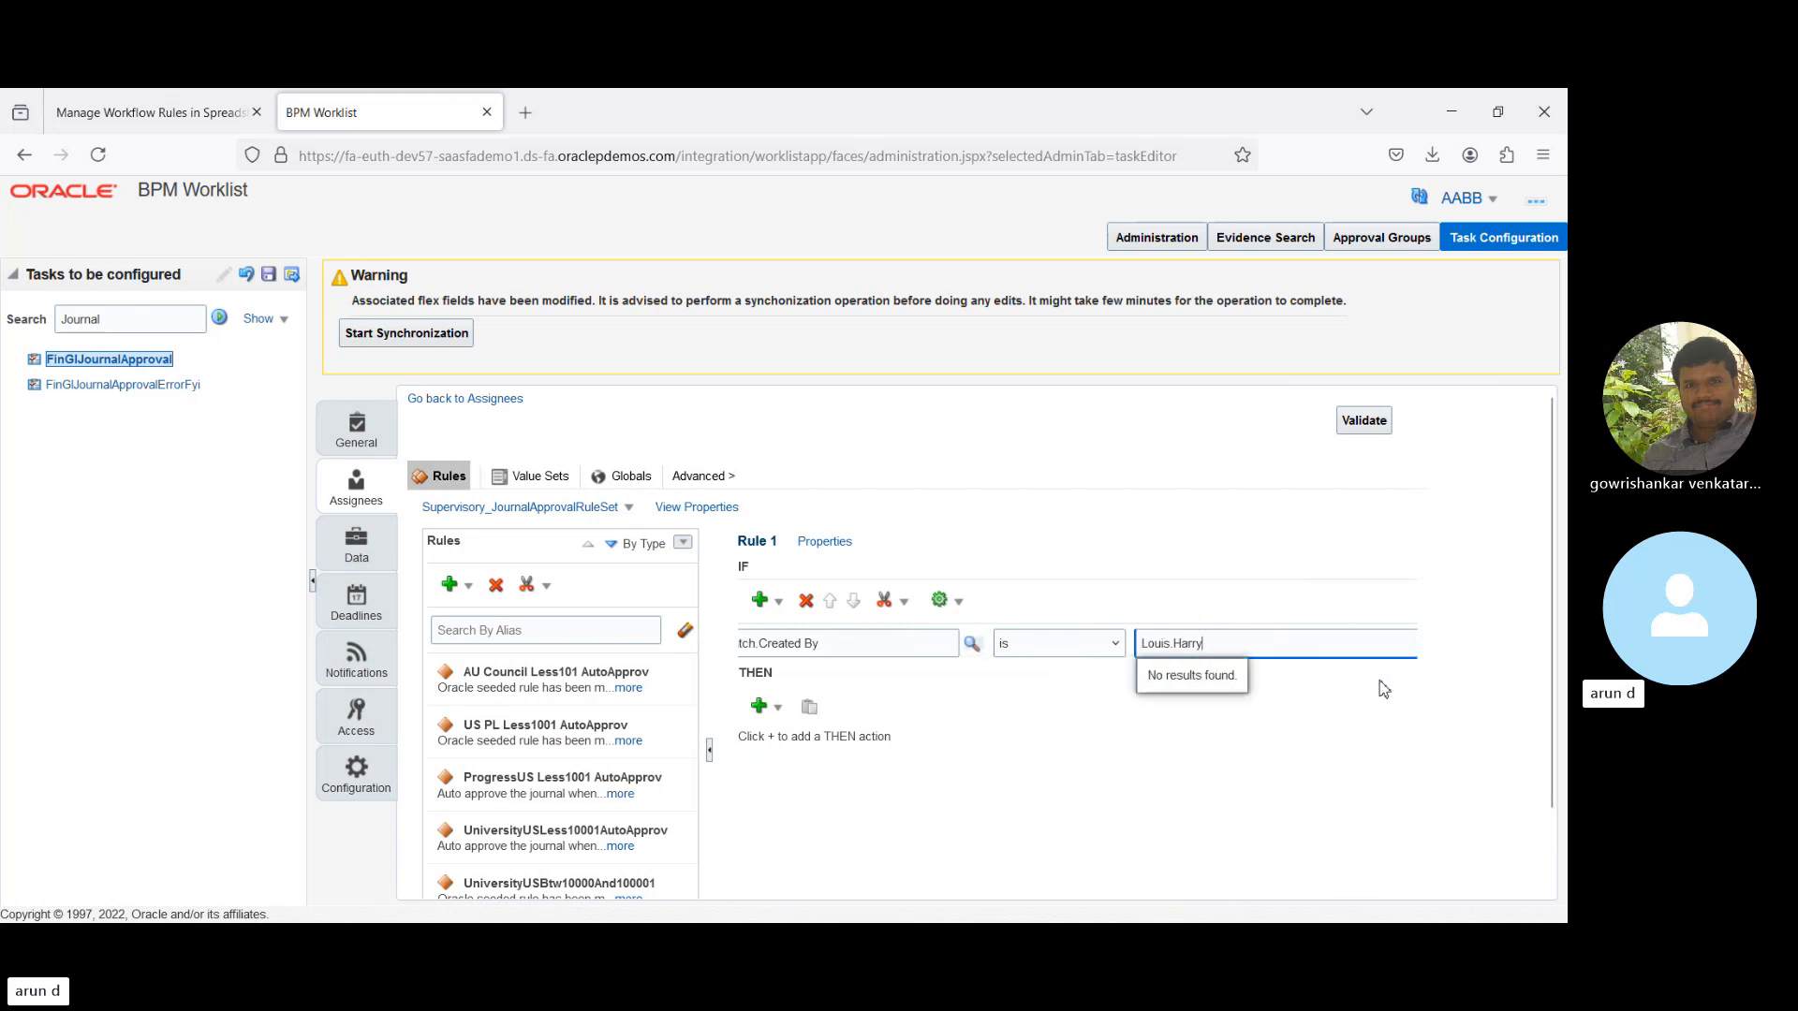
pyautogui.click(1426, 681)
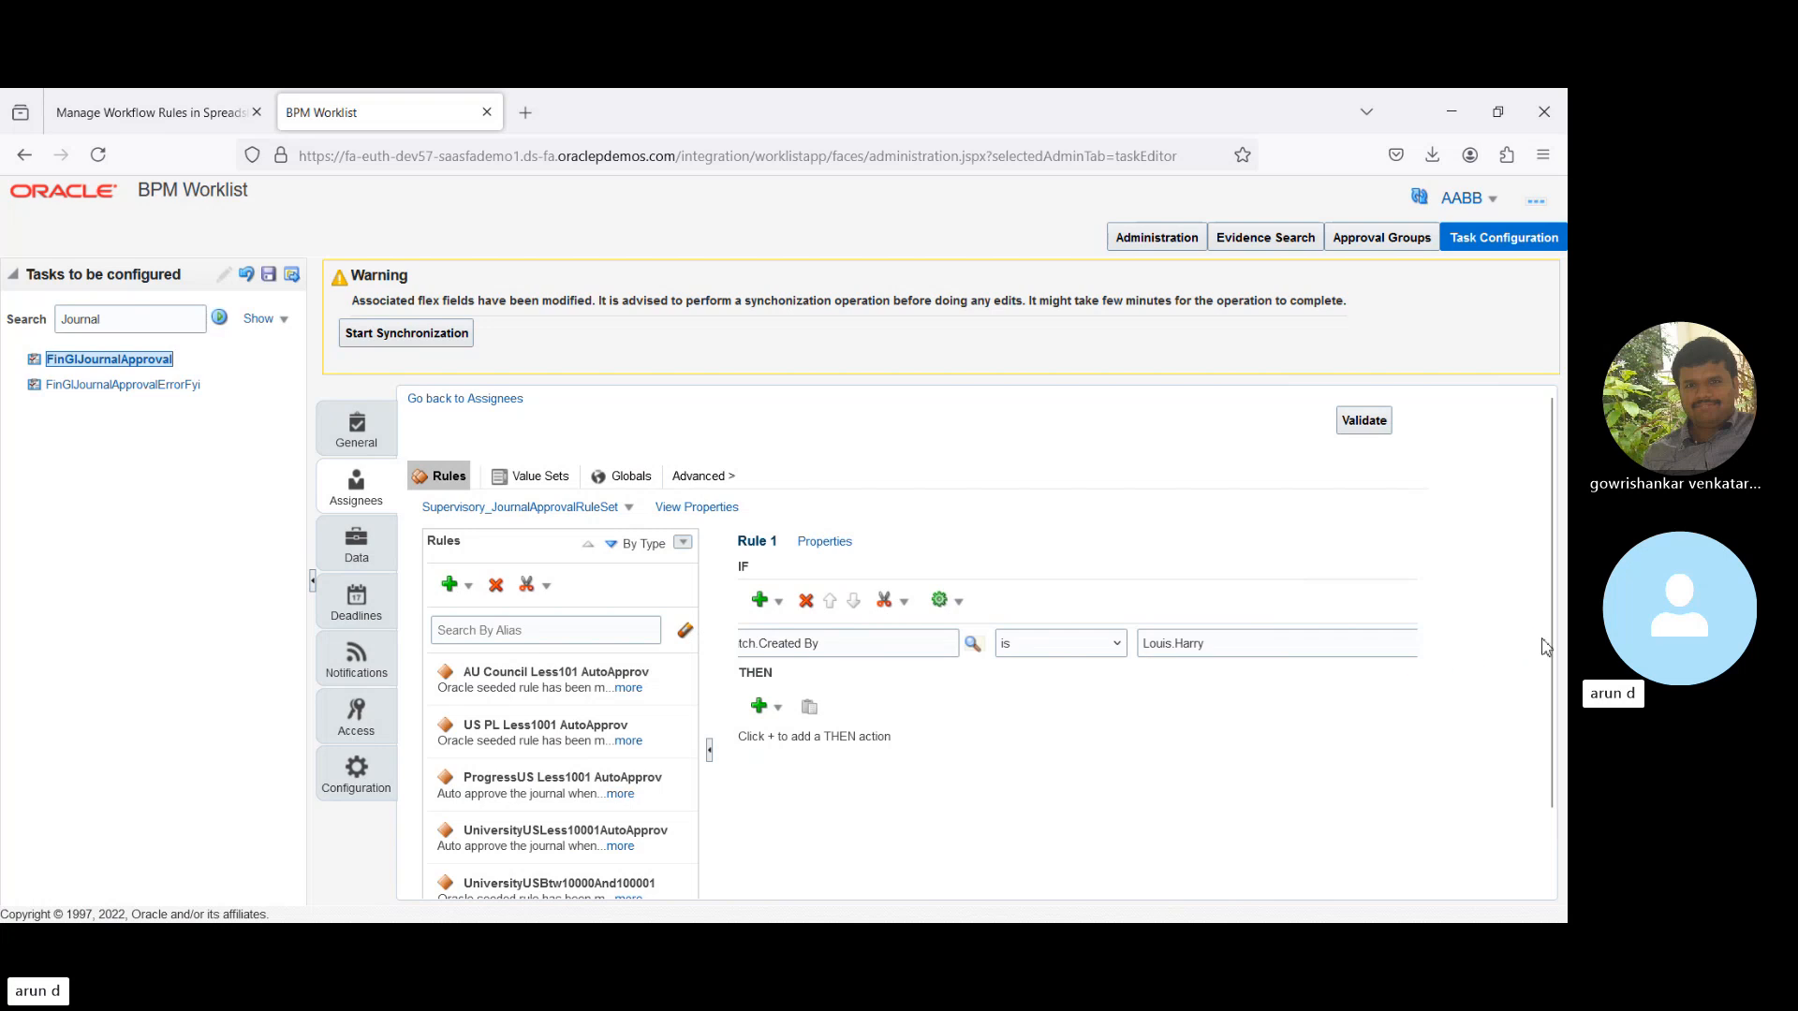
# - Dismiss the IF condition menu and show the Add Approver choices in Rule 1's THEN action list
pyautogui.click(777, 602)
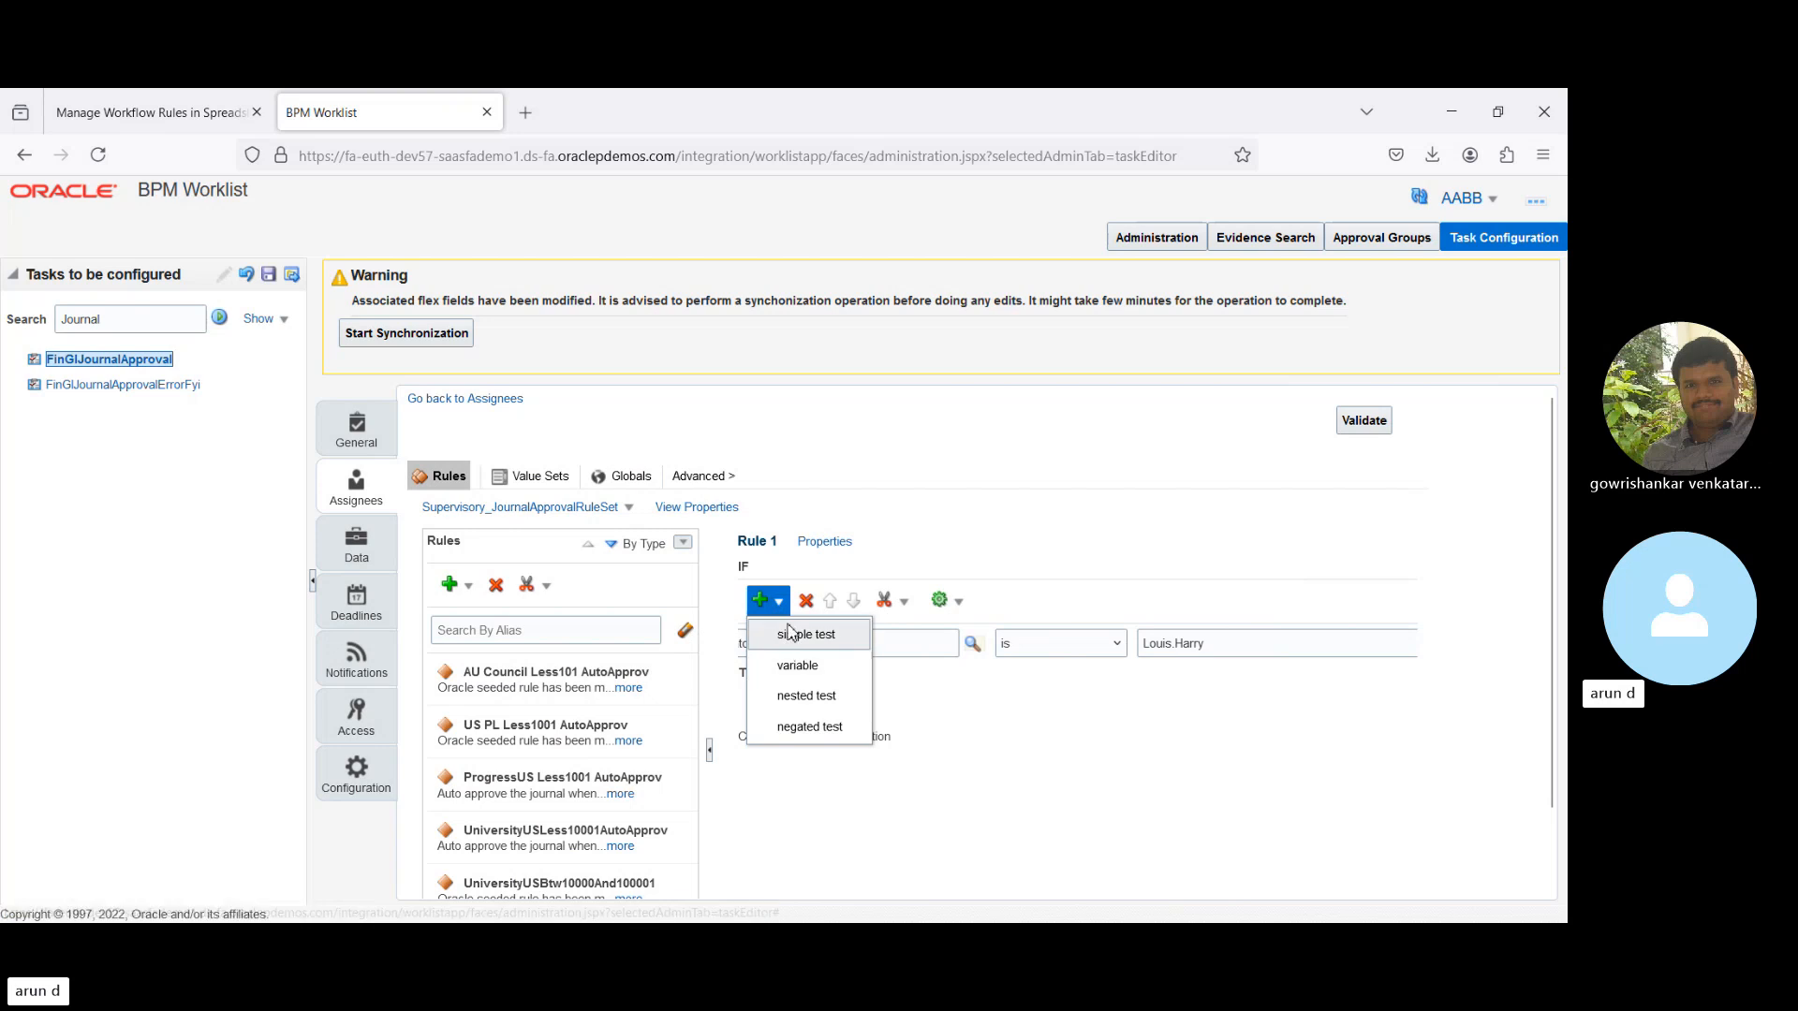
pyautogui.click(1146, 491)
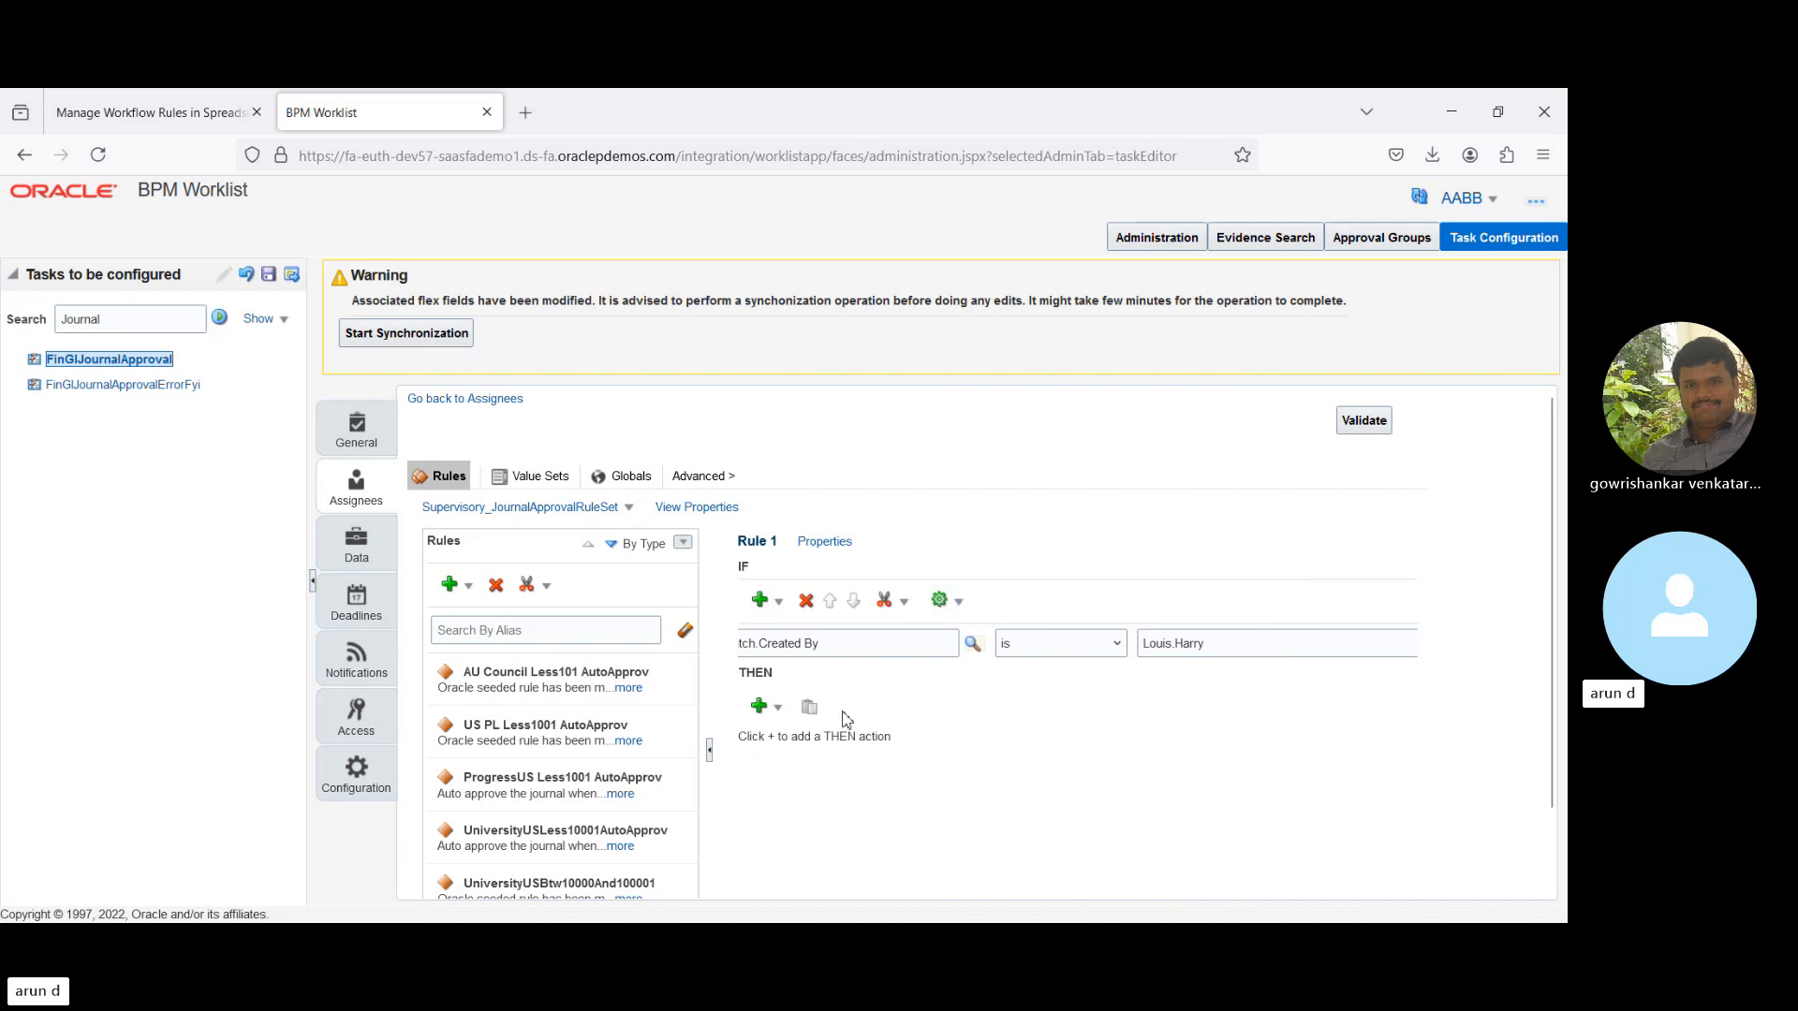
pyautogui.click(769, 712)
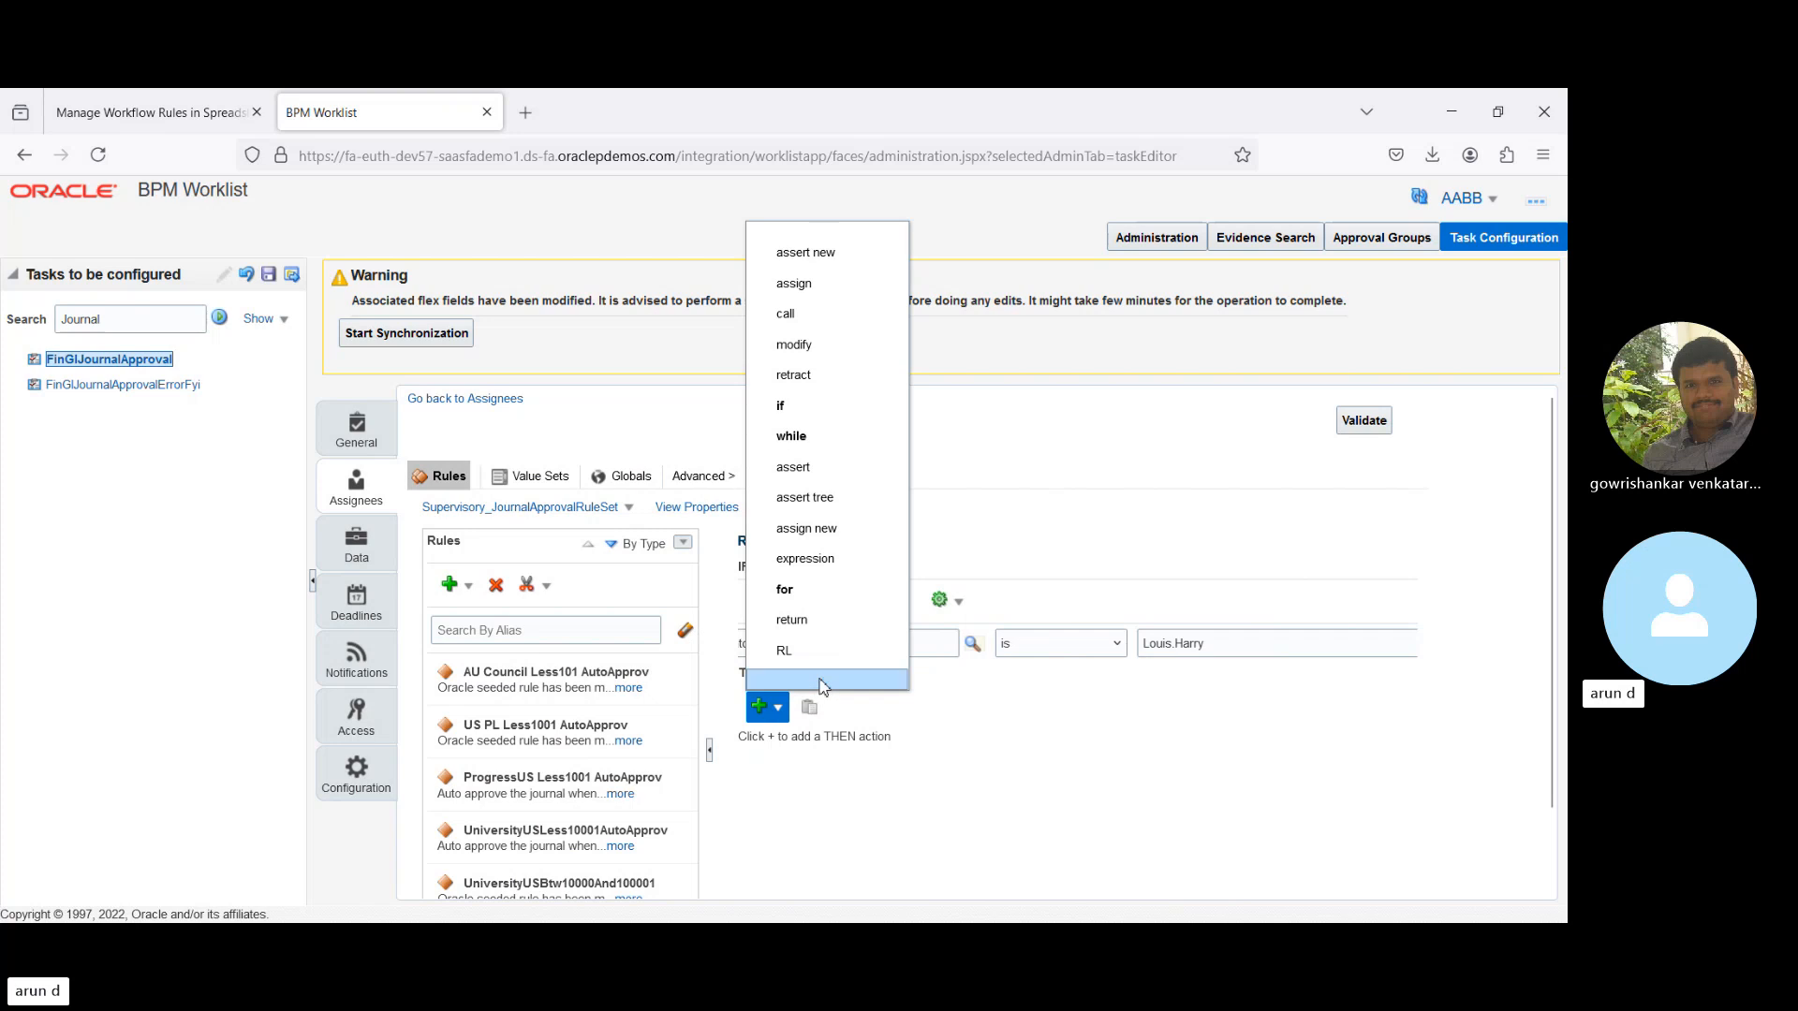
pyautogui.doubleClick(820, 681)
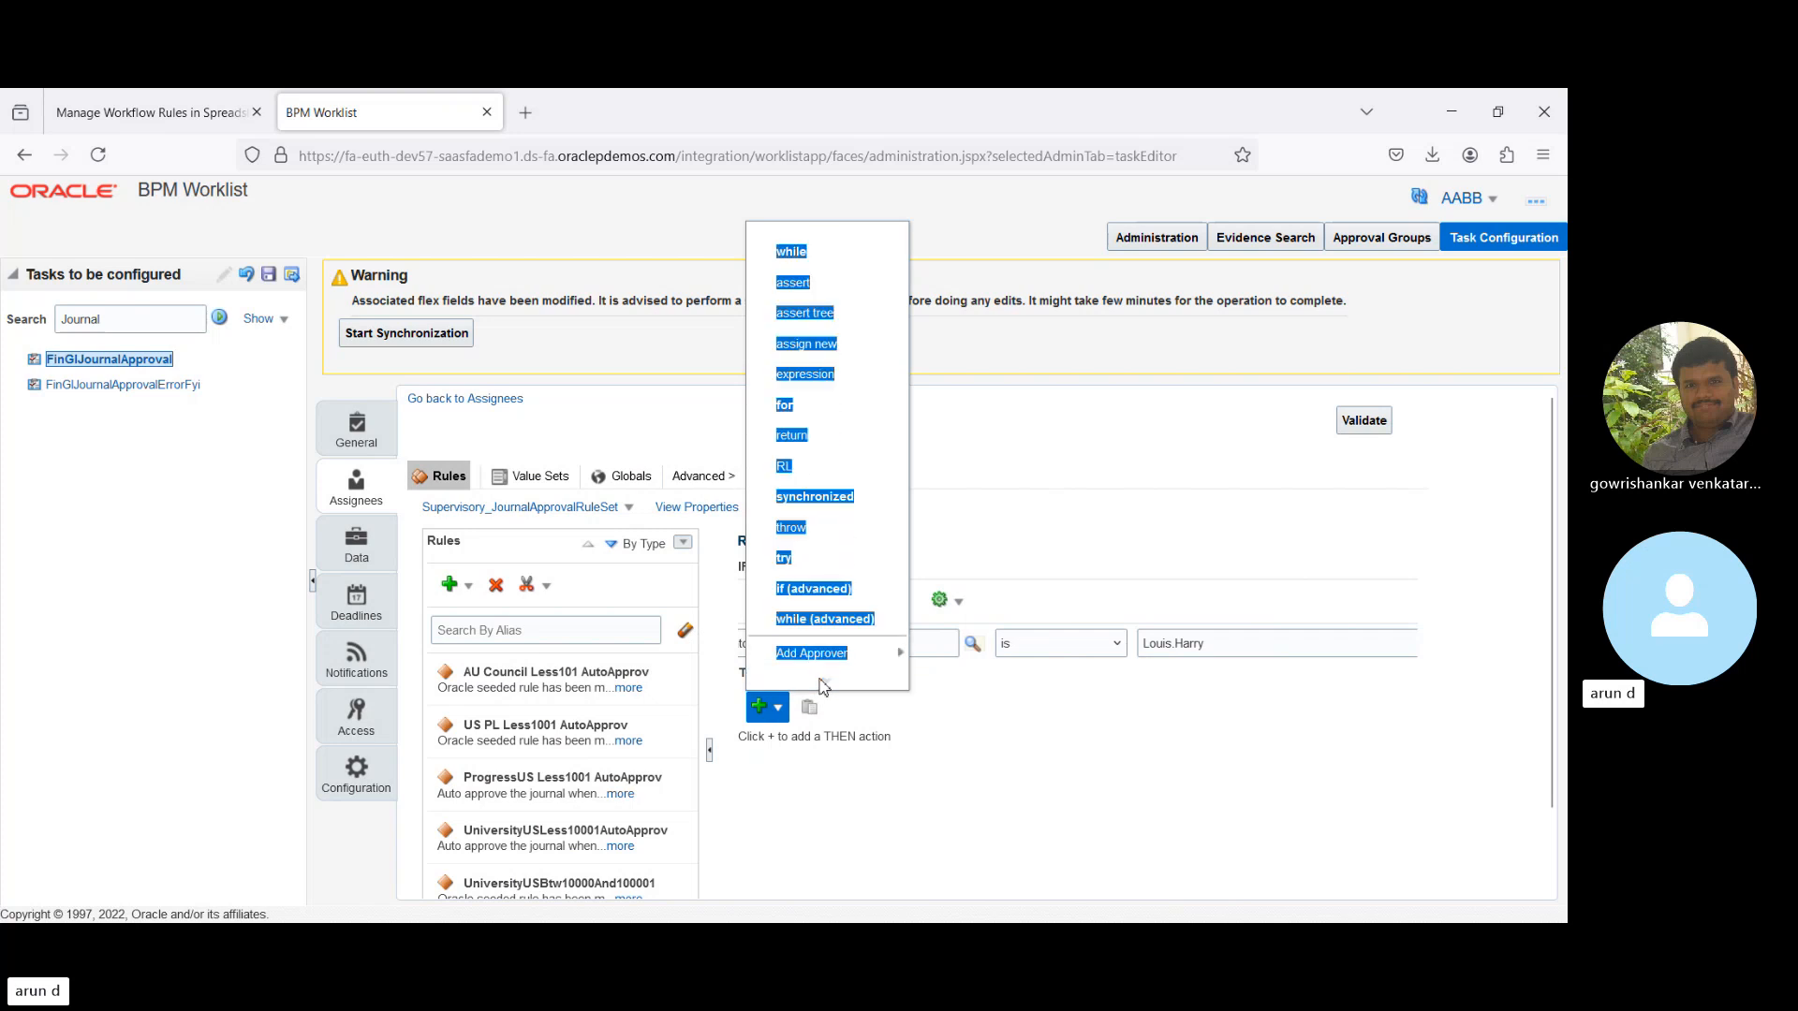
pyautogui.click(880, 663)
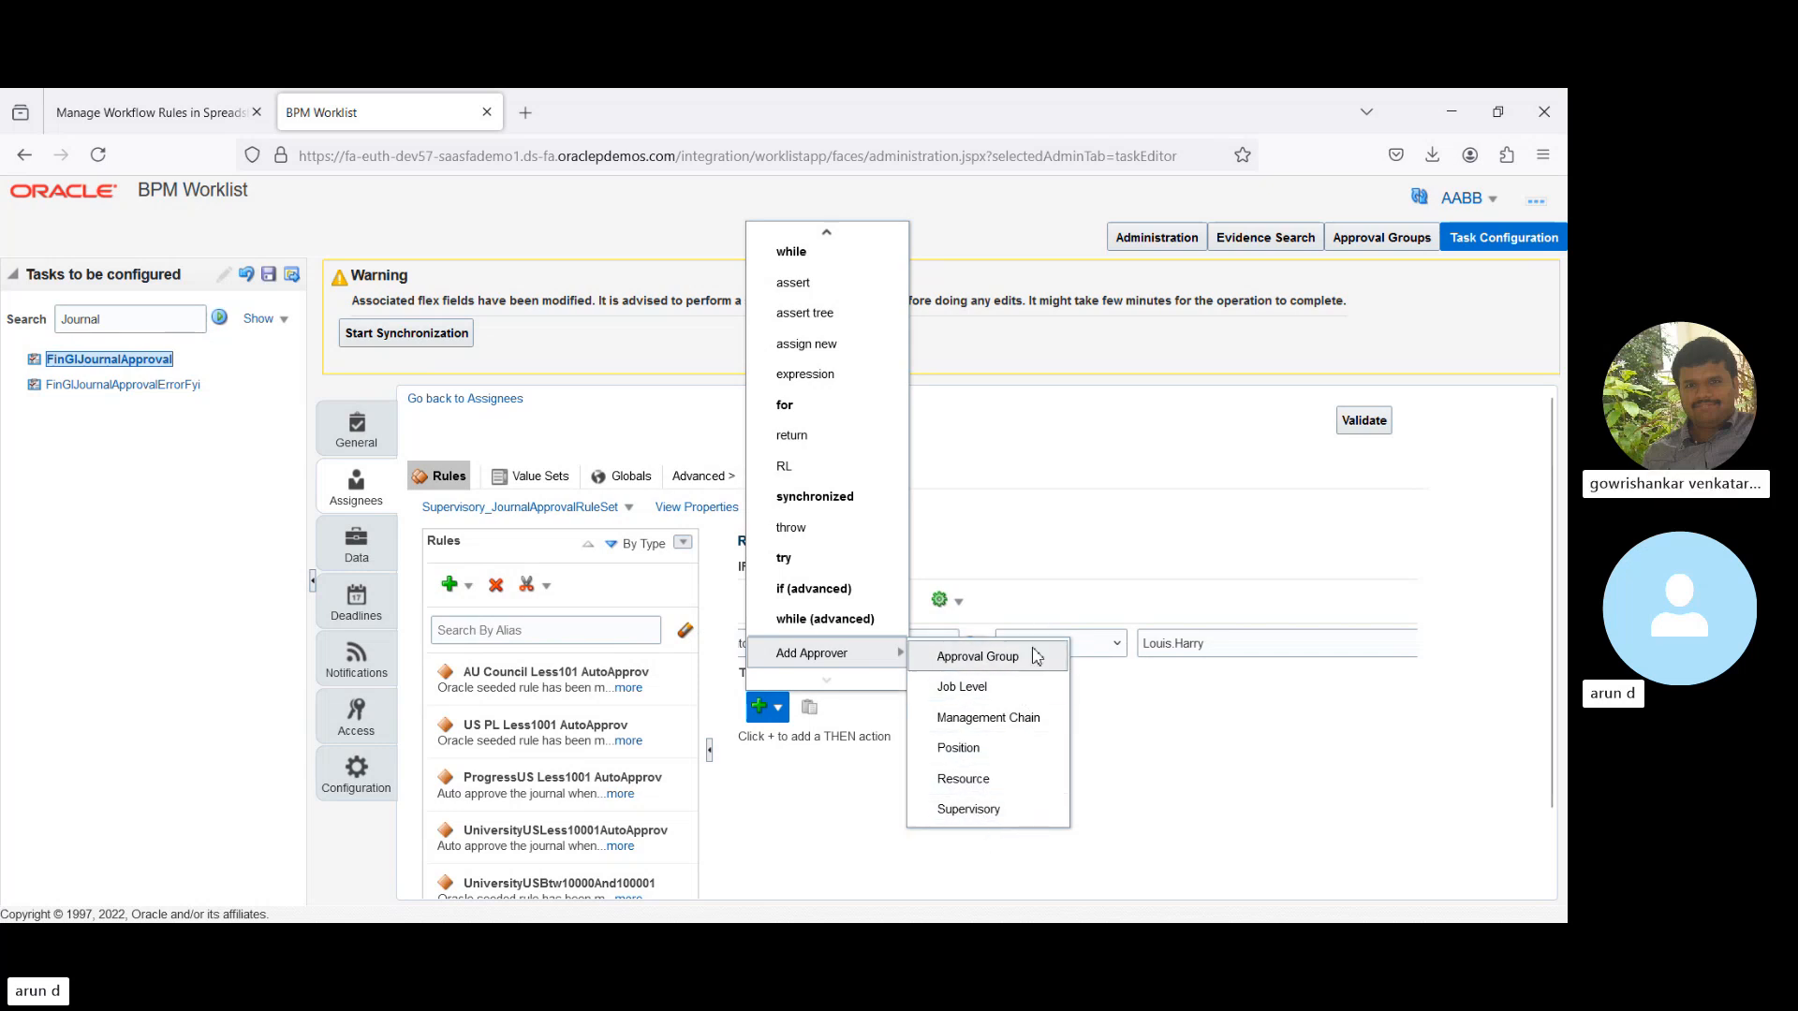
# - Add an Approval Group approver action using the healthcare group, with an FYI response type
pyautogui.click(1004, 657)
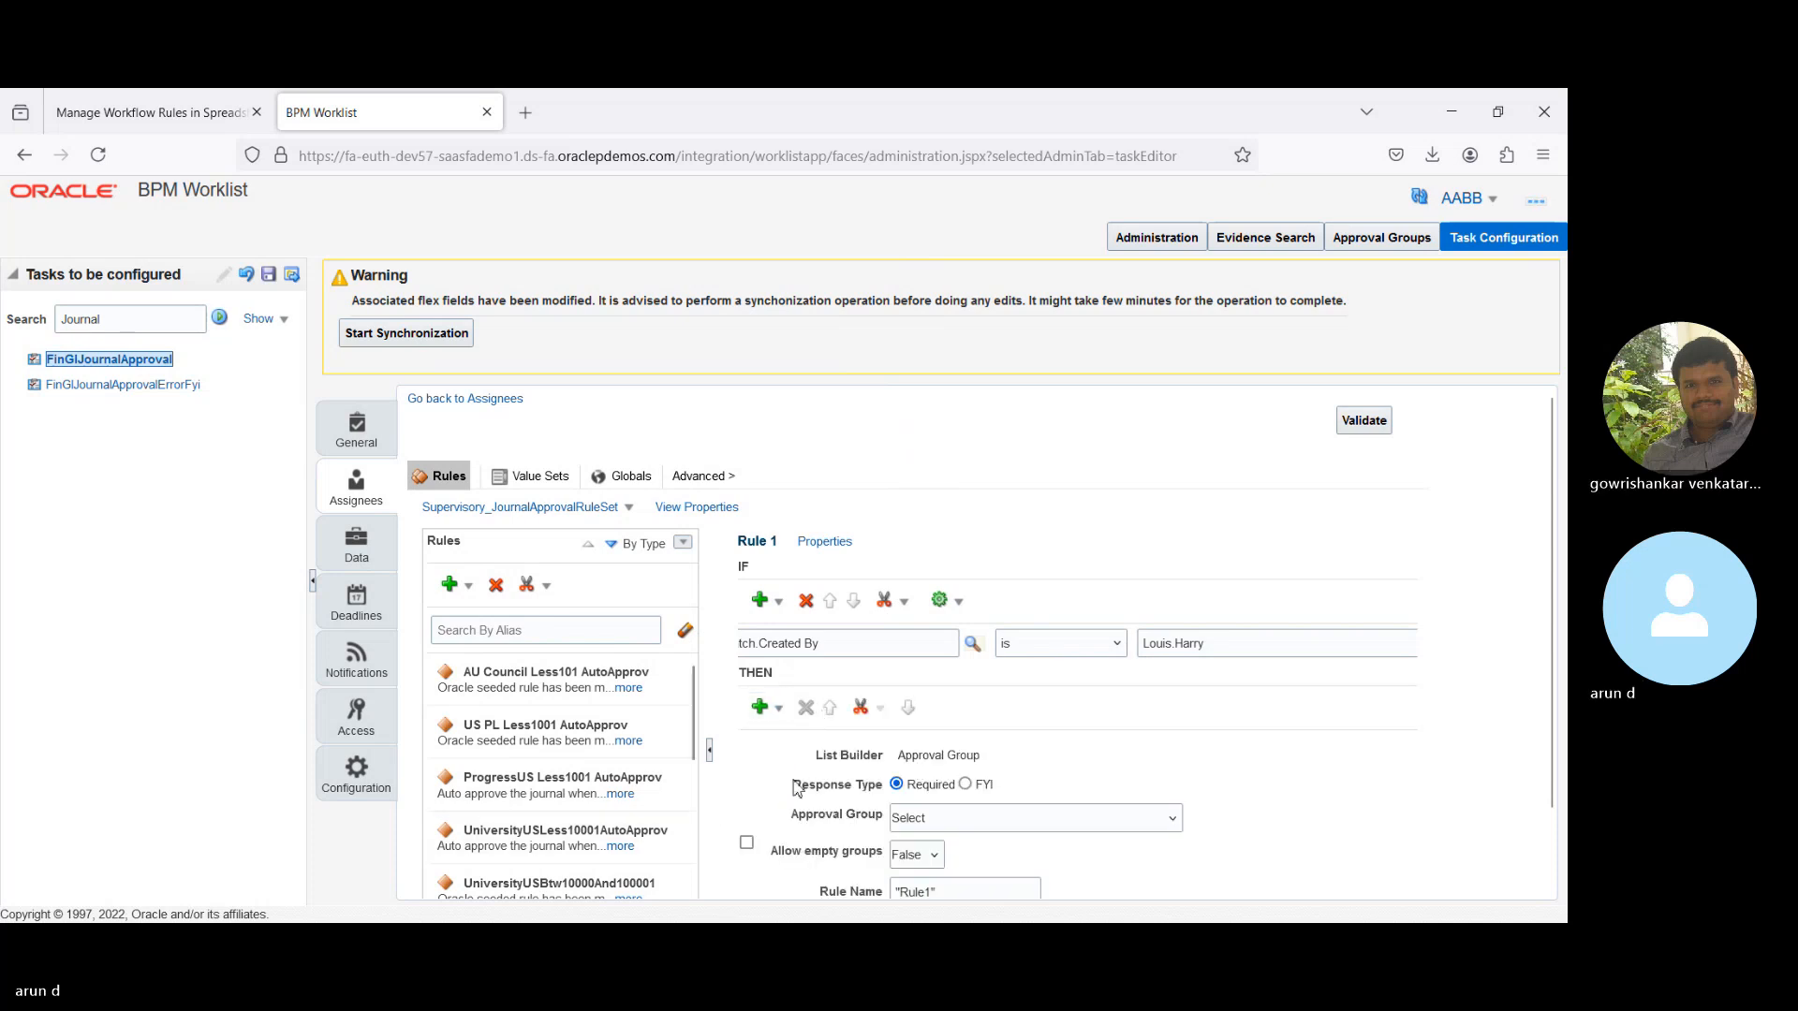
pyautogui.scroll(-2, 1551, 508)
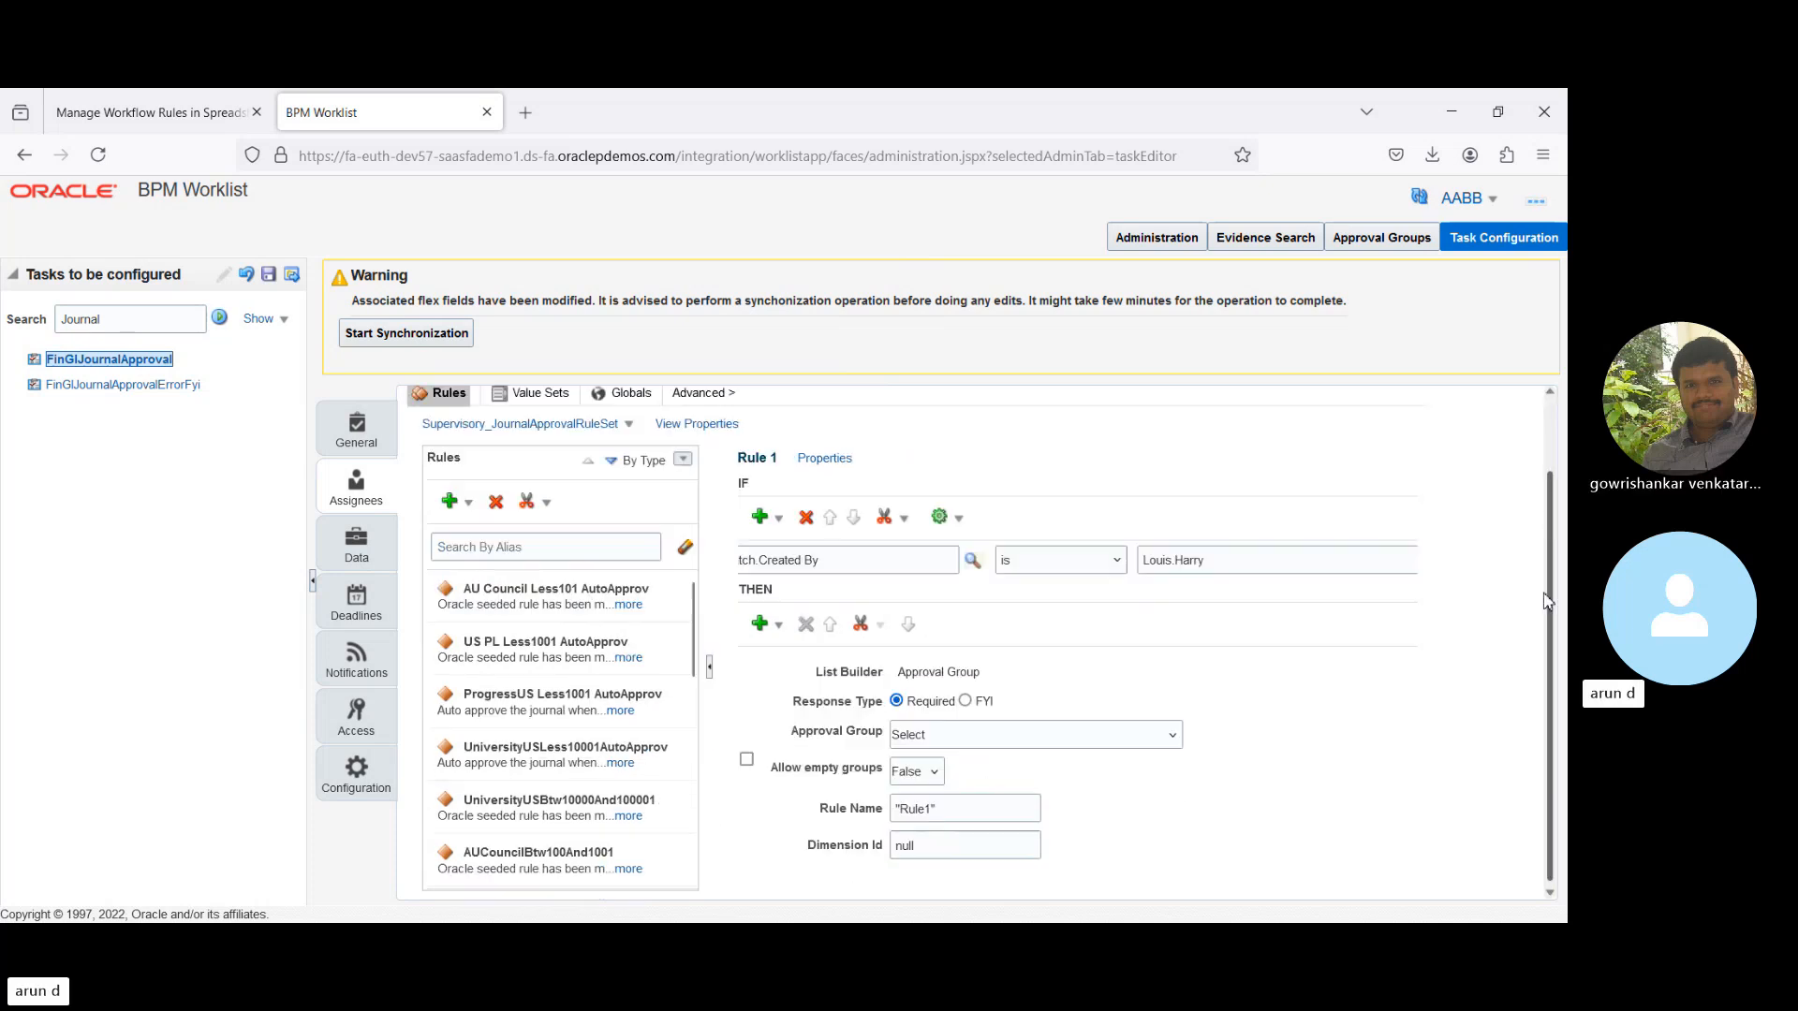
pyautogui.click(997, 735)
pyautogui.press('Down')
pyautogui.press('Down')
pyautogui.press('Down')
pyautogui.press('Down')
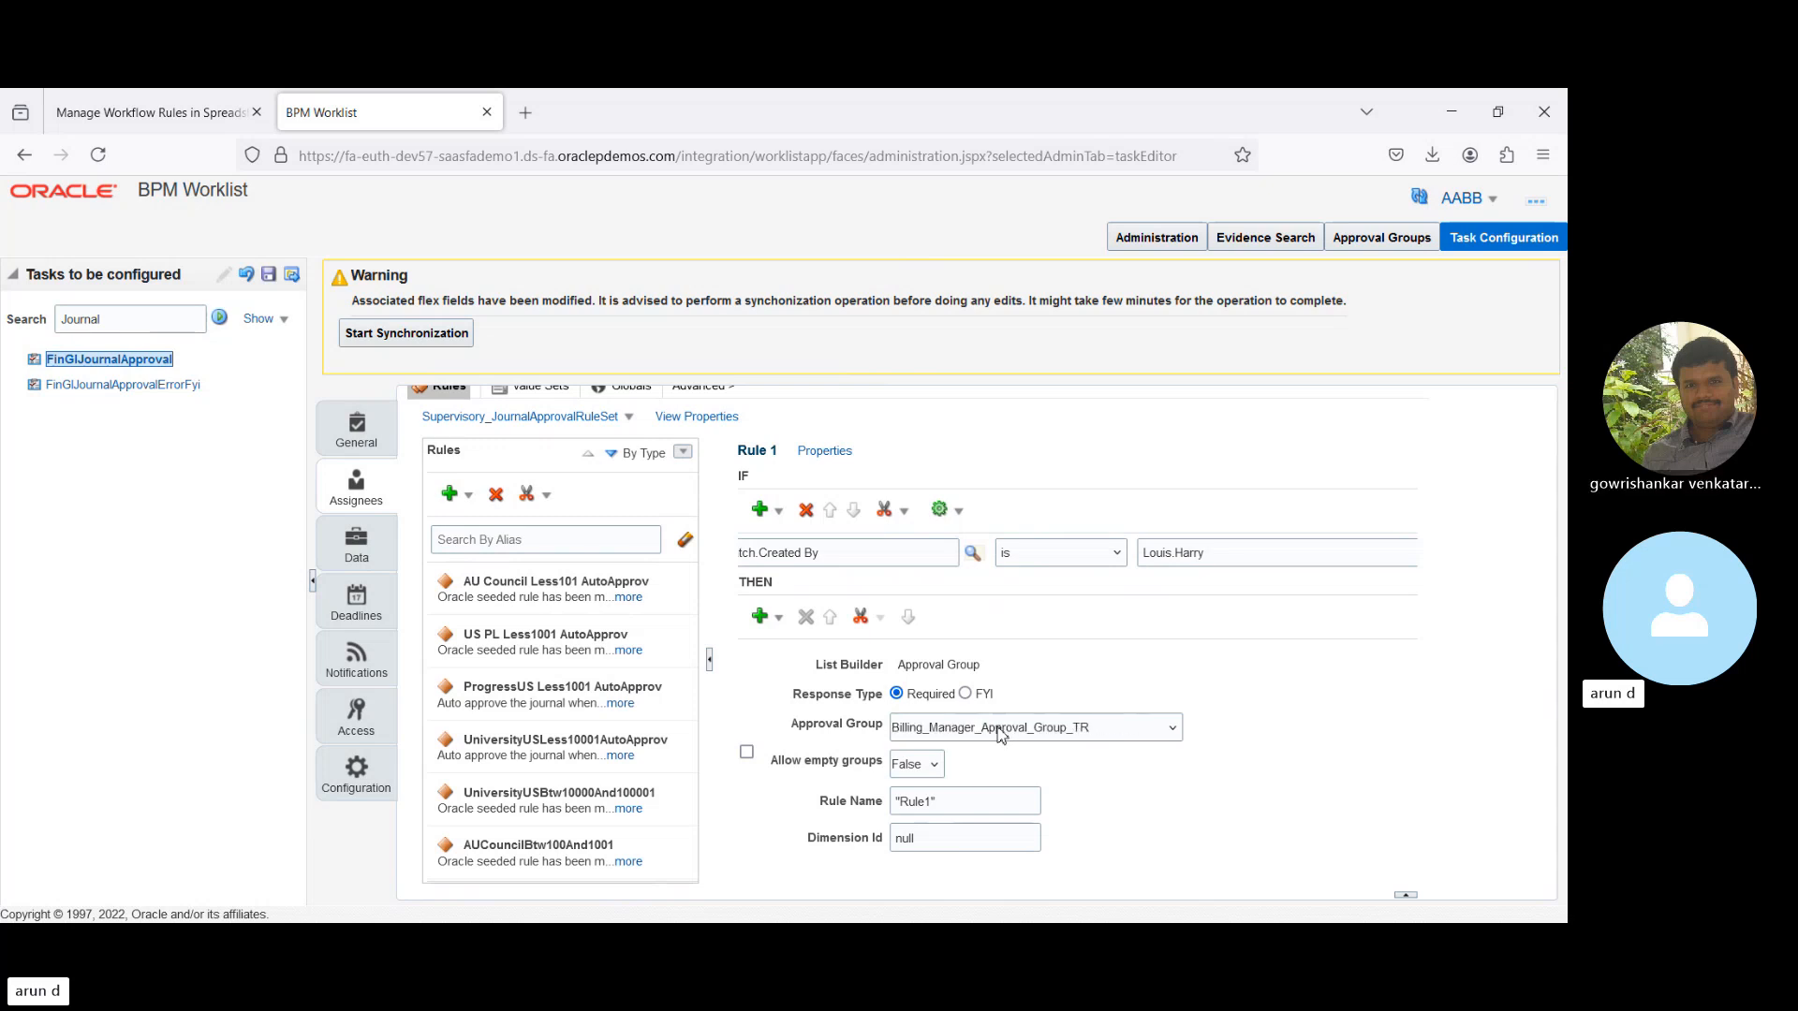
pyautogui.press('Down')
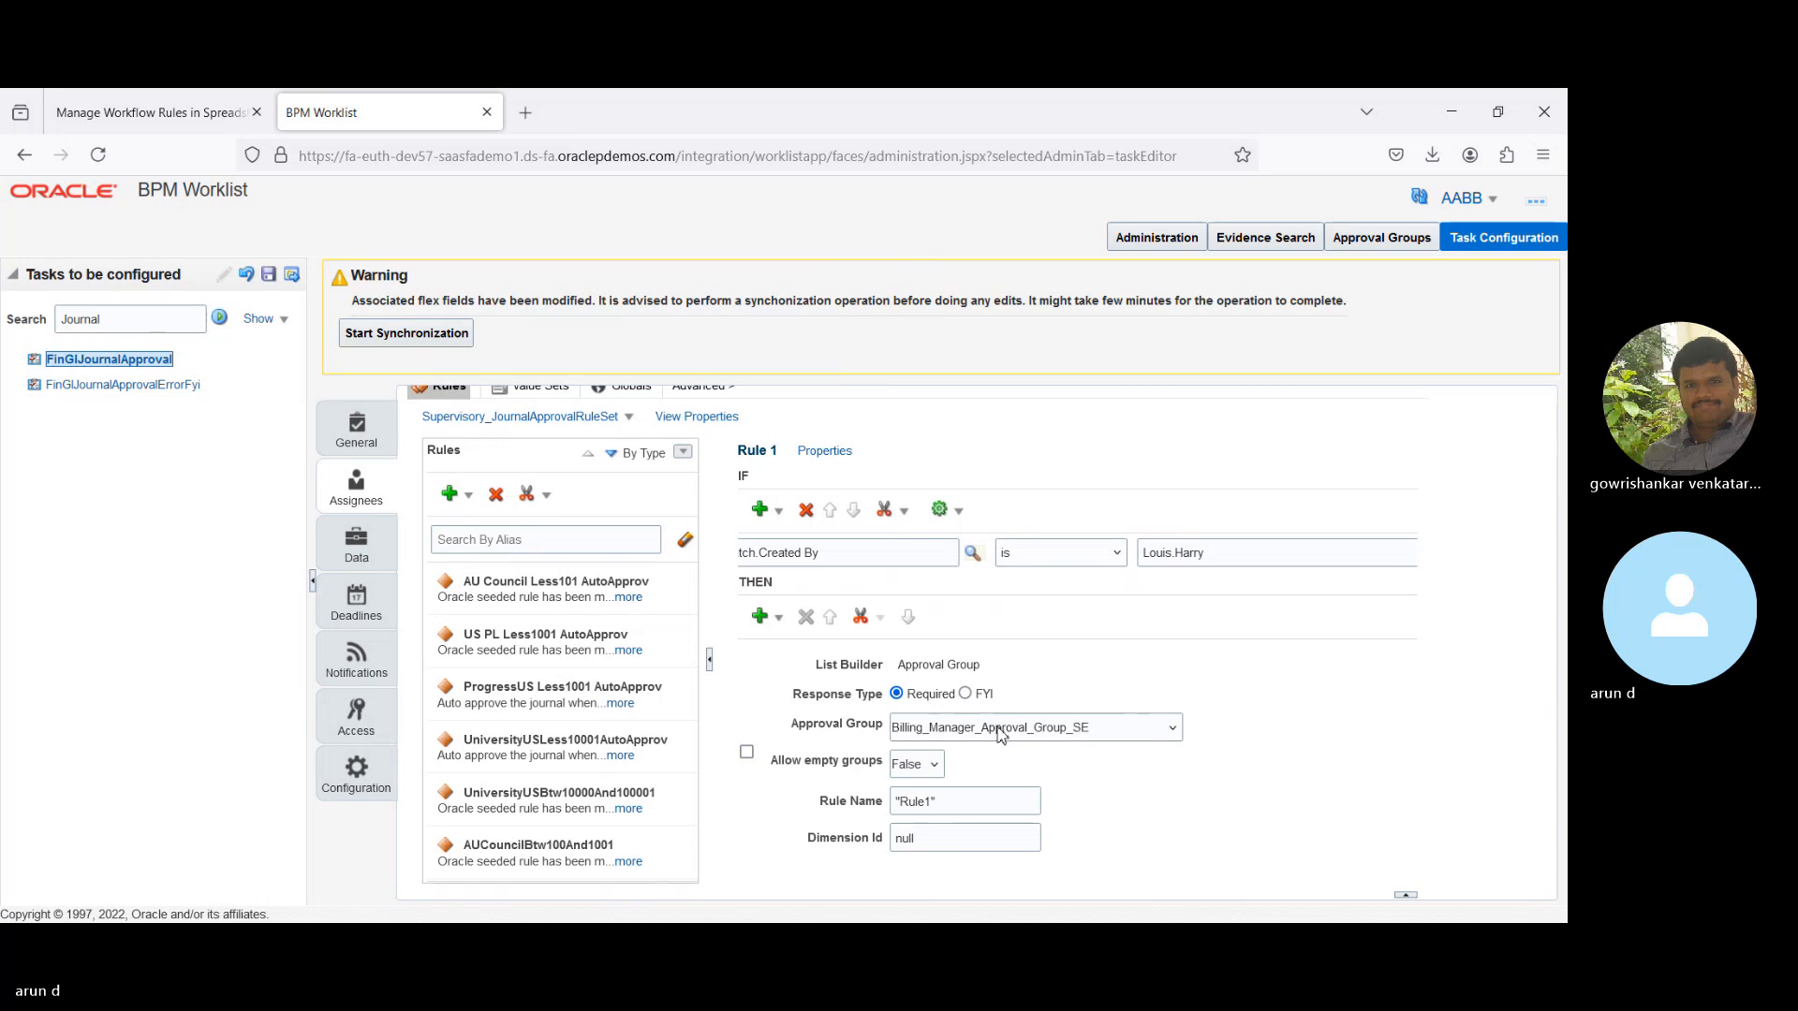
pyautogui.press('Down')
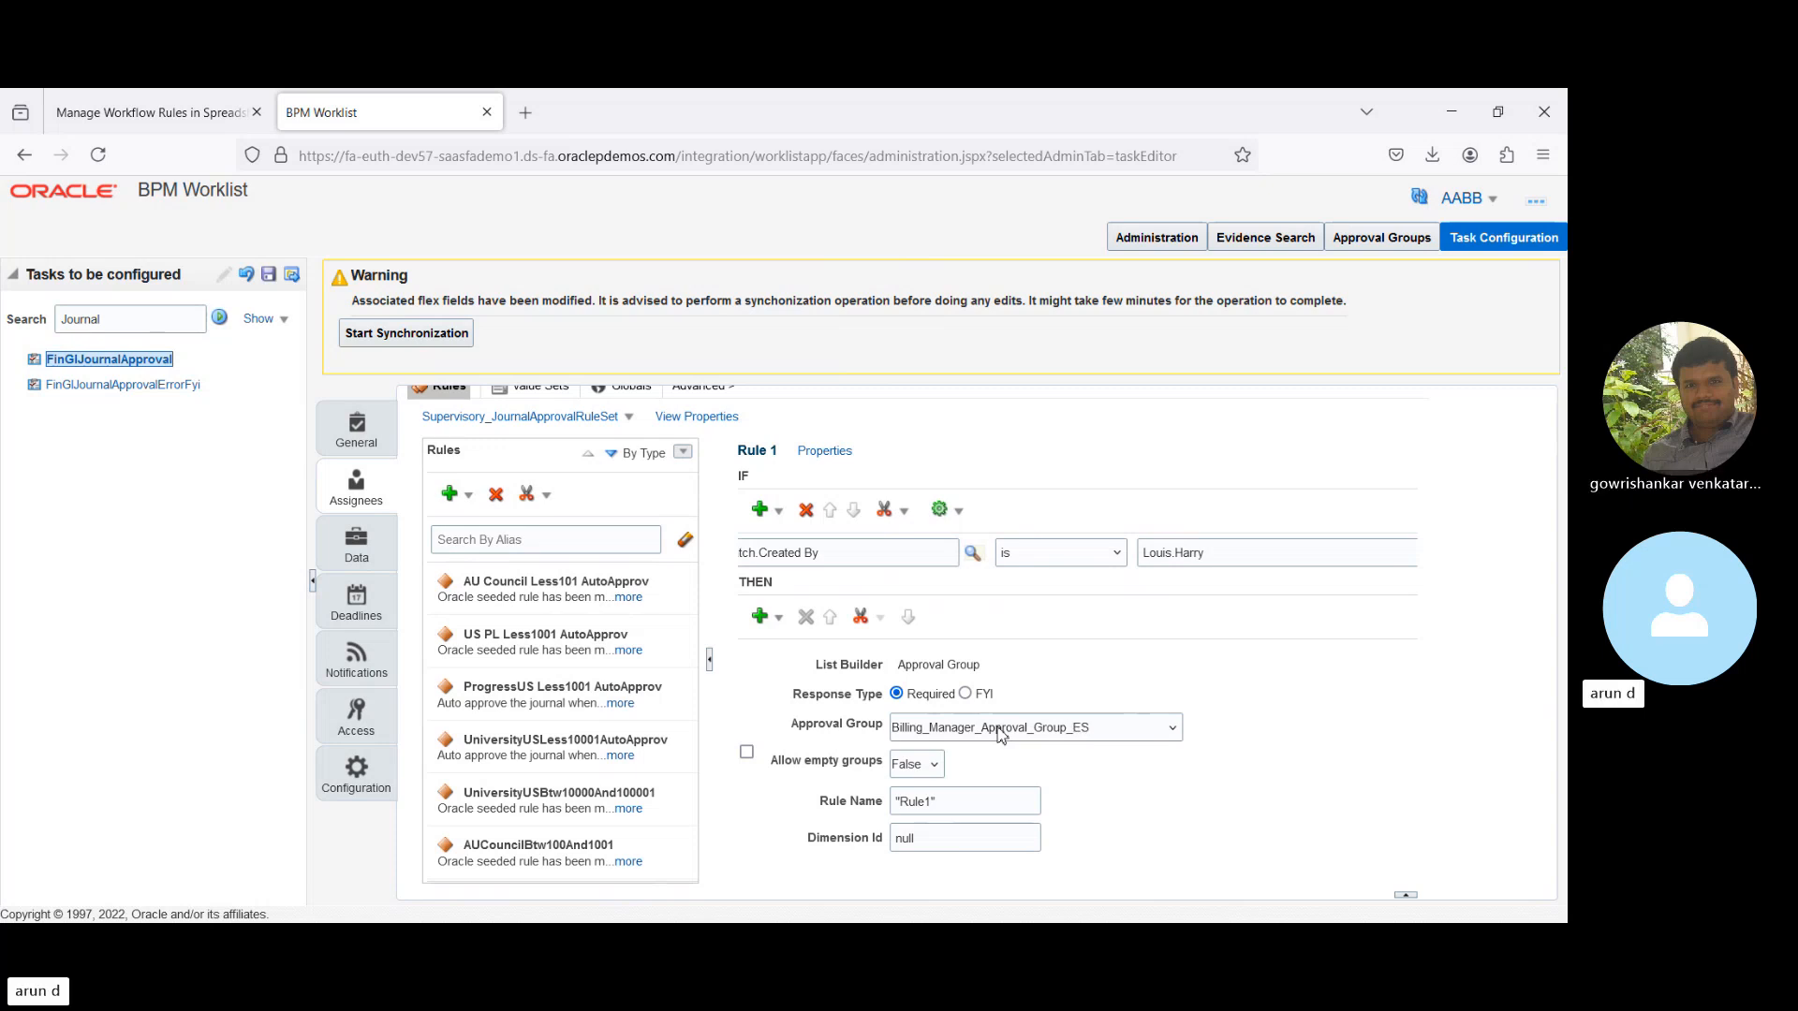
pyautogui.press('Down')
pyautogui.press('Down')
pyautogui.press('Down')
pyautogui.press('Down')
pyautogui.press('Down')
pyautogui.press('Down')
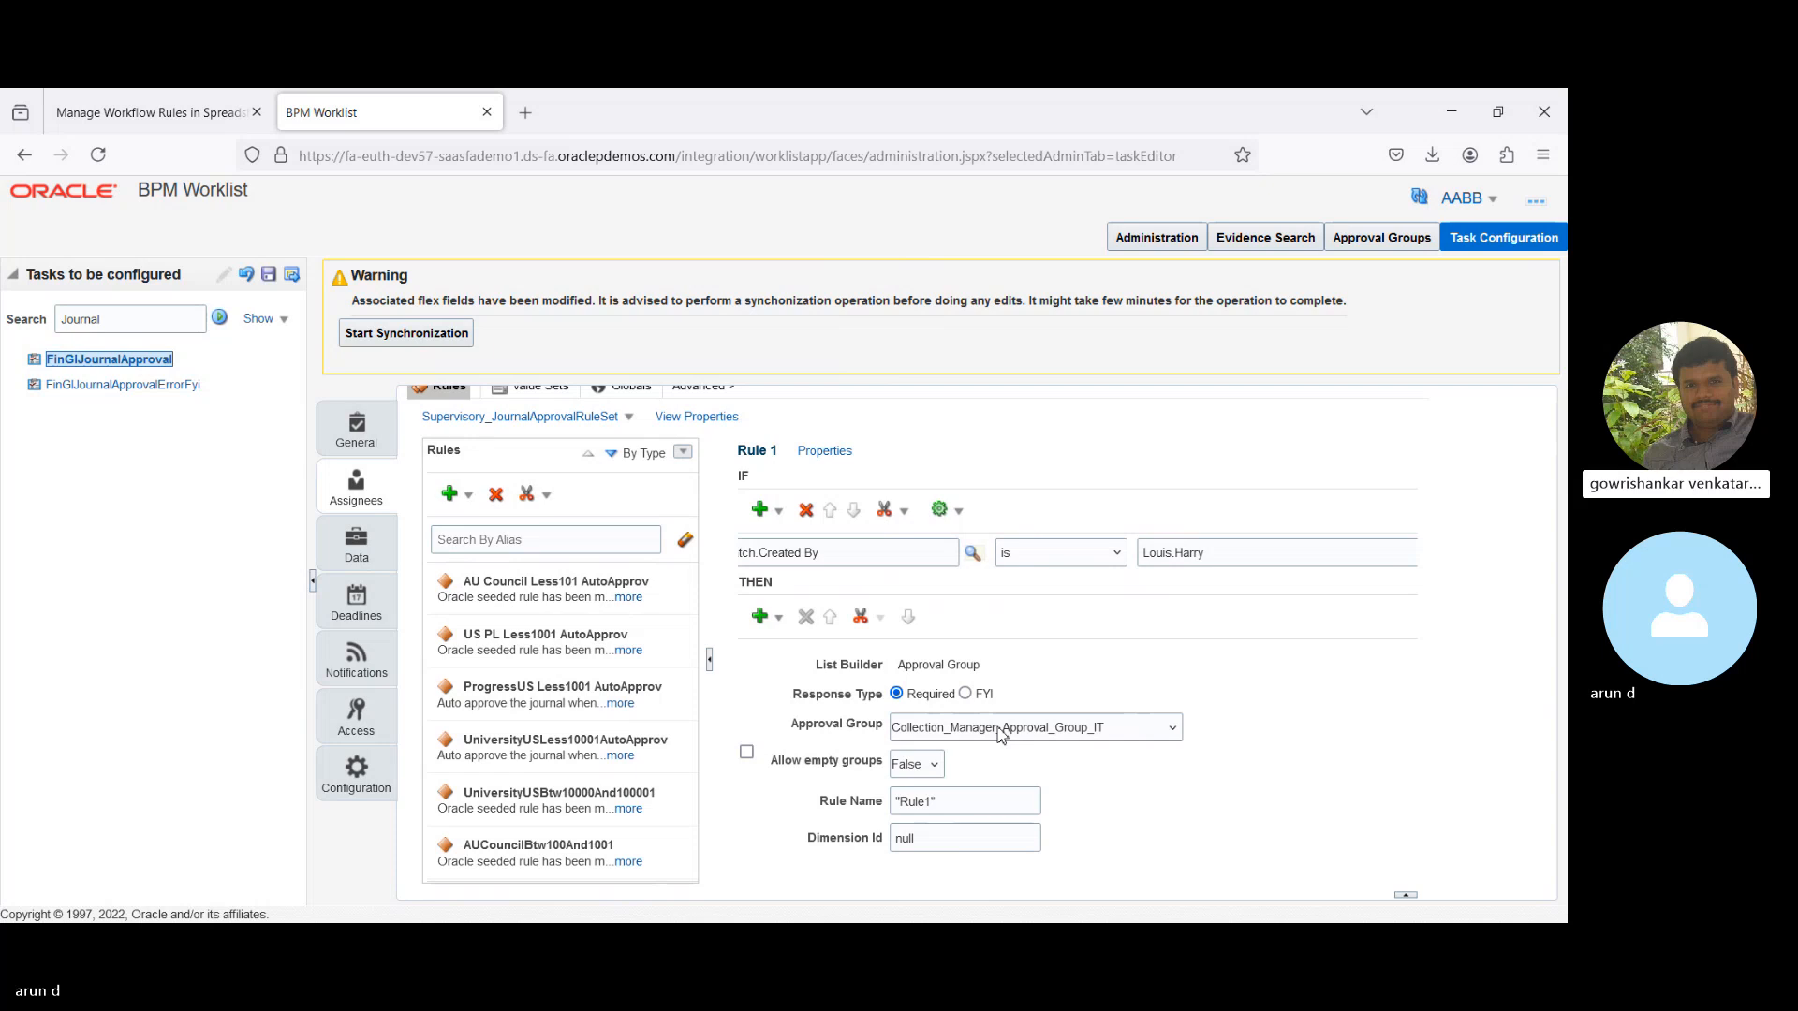
pyautogui.press('Down')
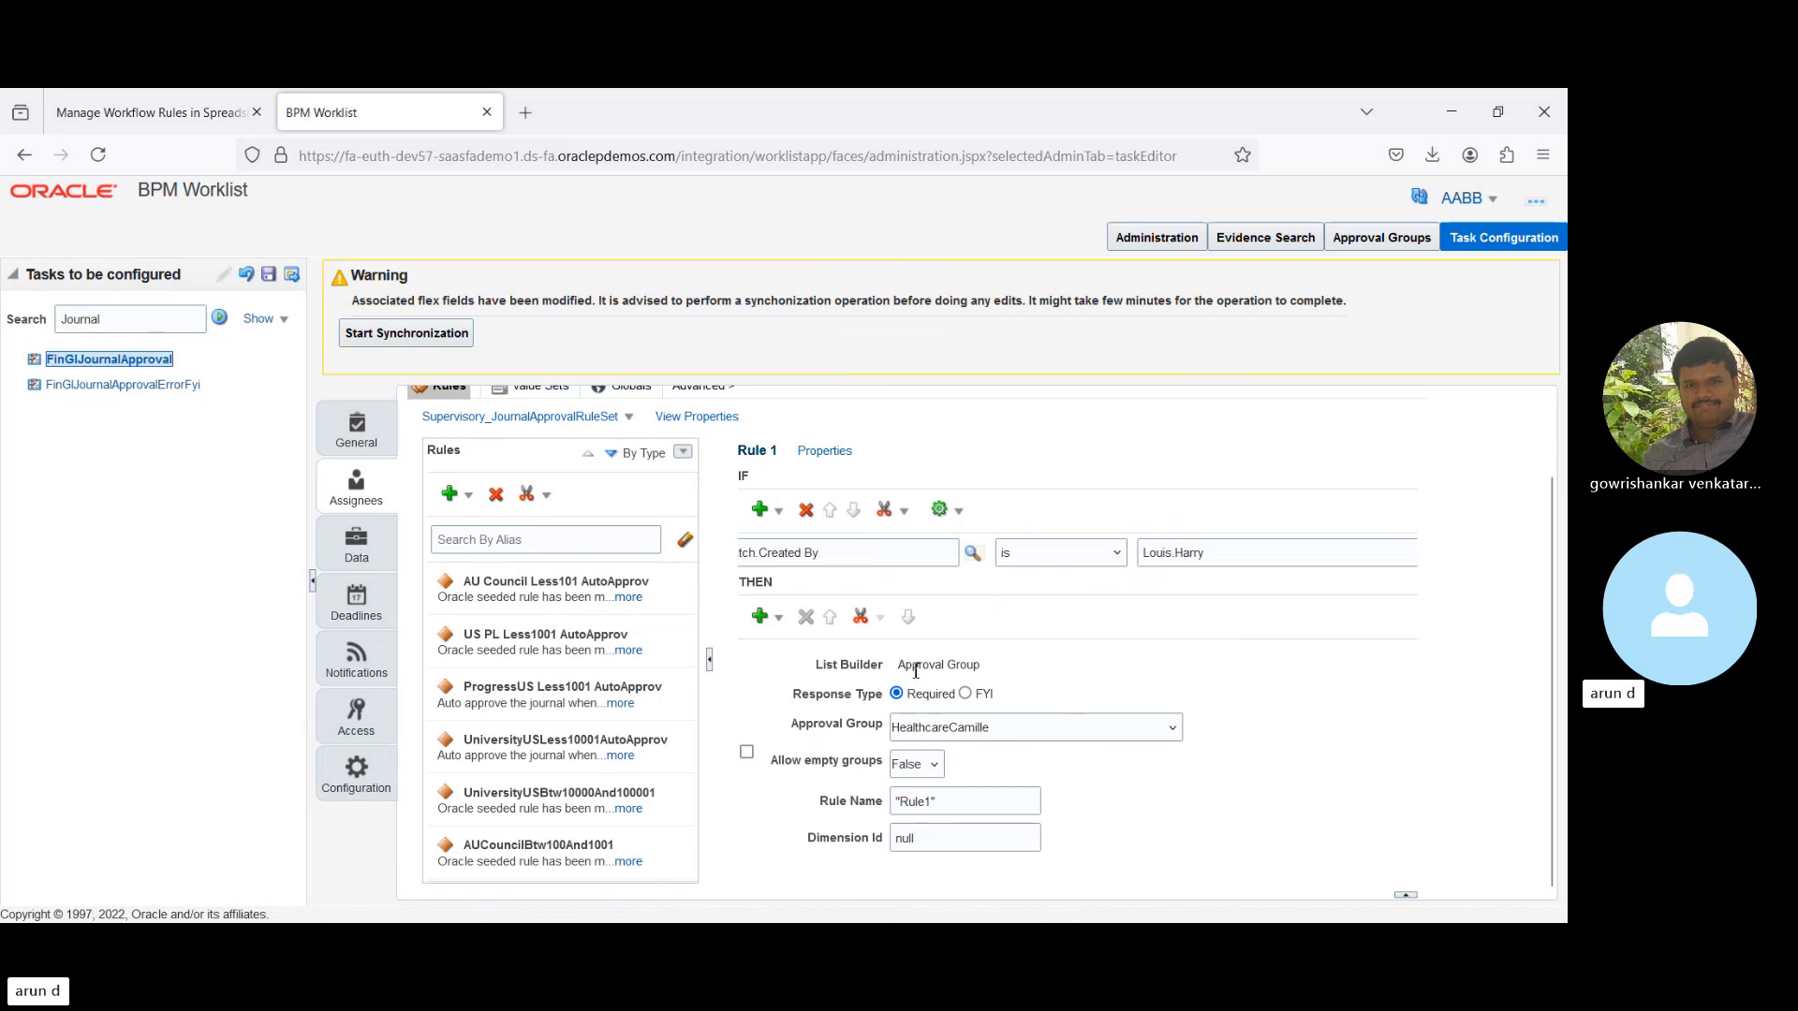
pyautogui.click(966, 694)
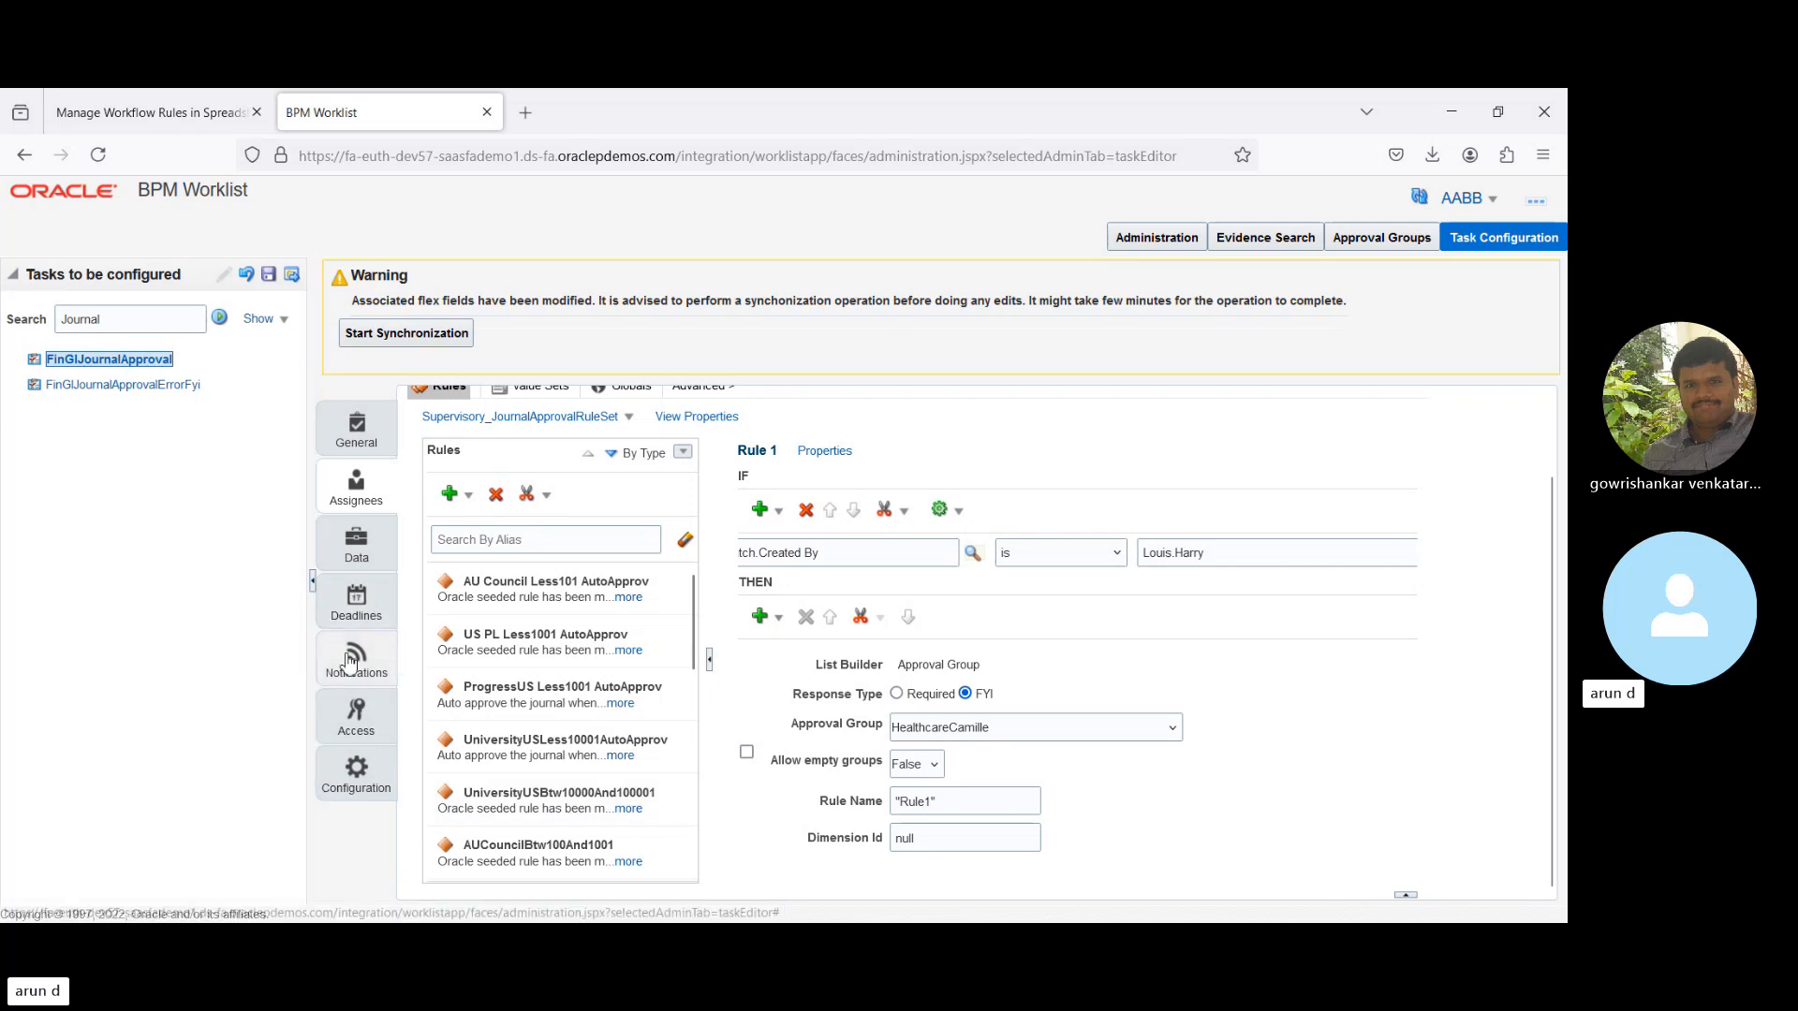
# - Review FinGlJournalApproval's notification options, then show its Deadlines with Expiration Settings expanded
pyautogui.click(586, 639)
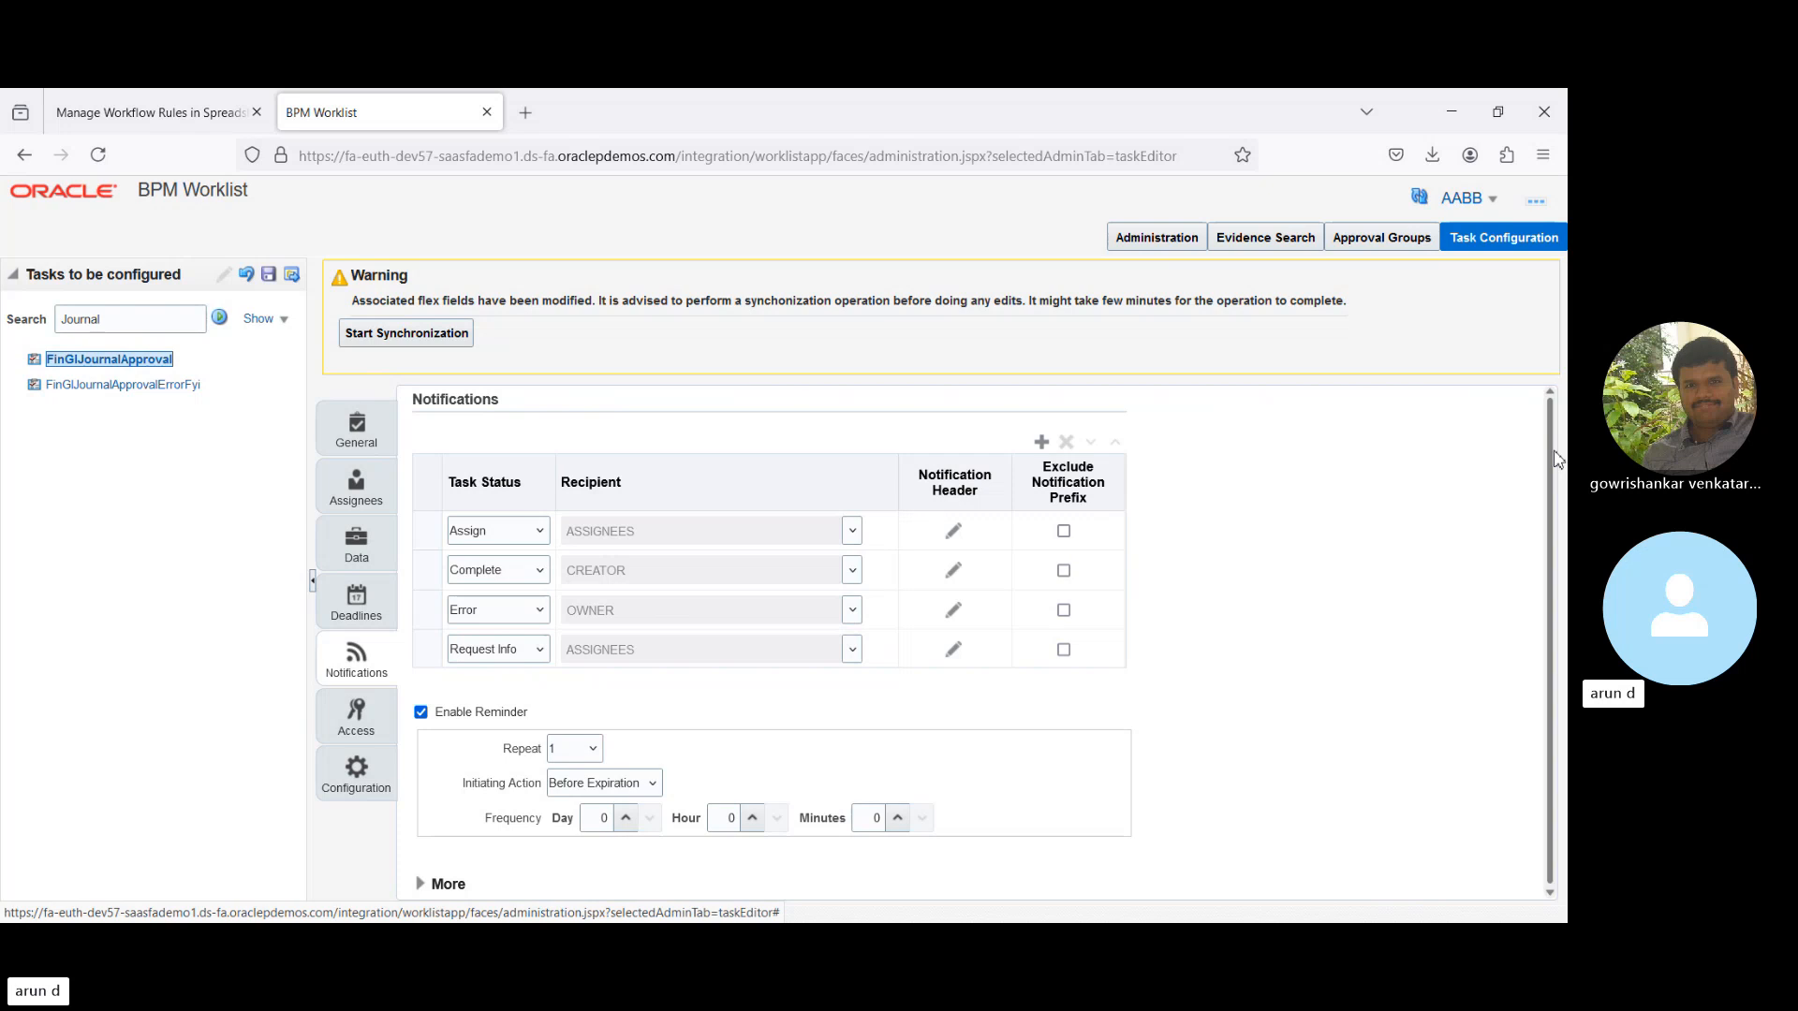
pyautogui.scroll(-1, 1553, 468)
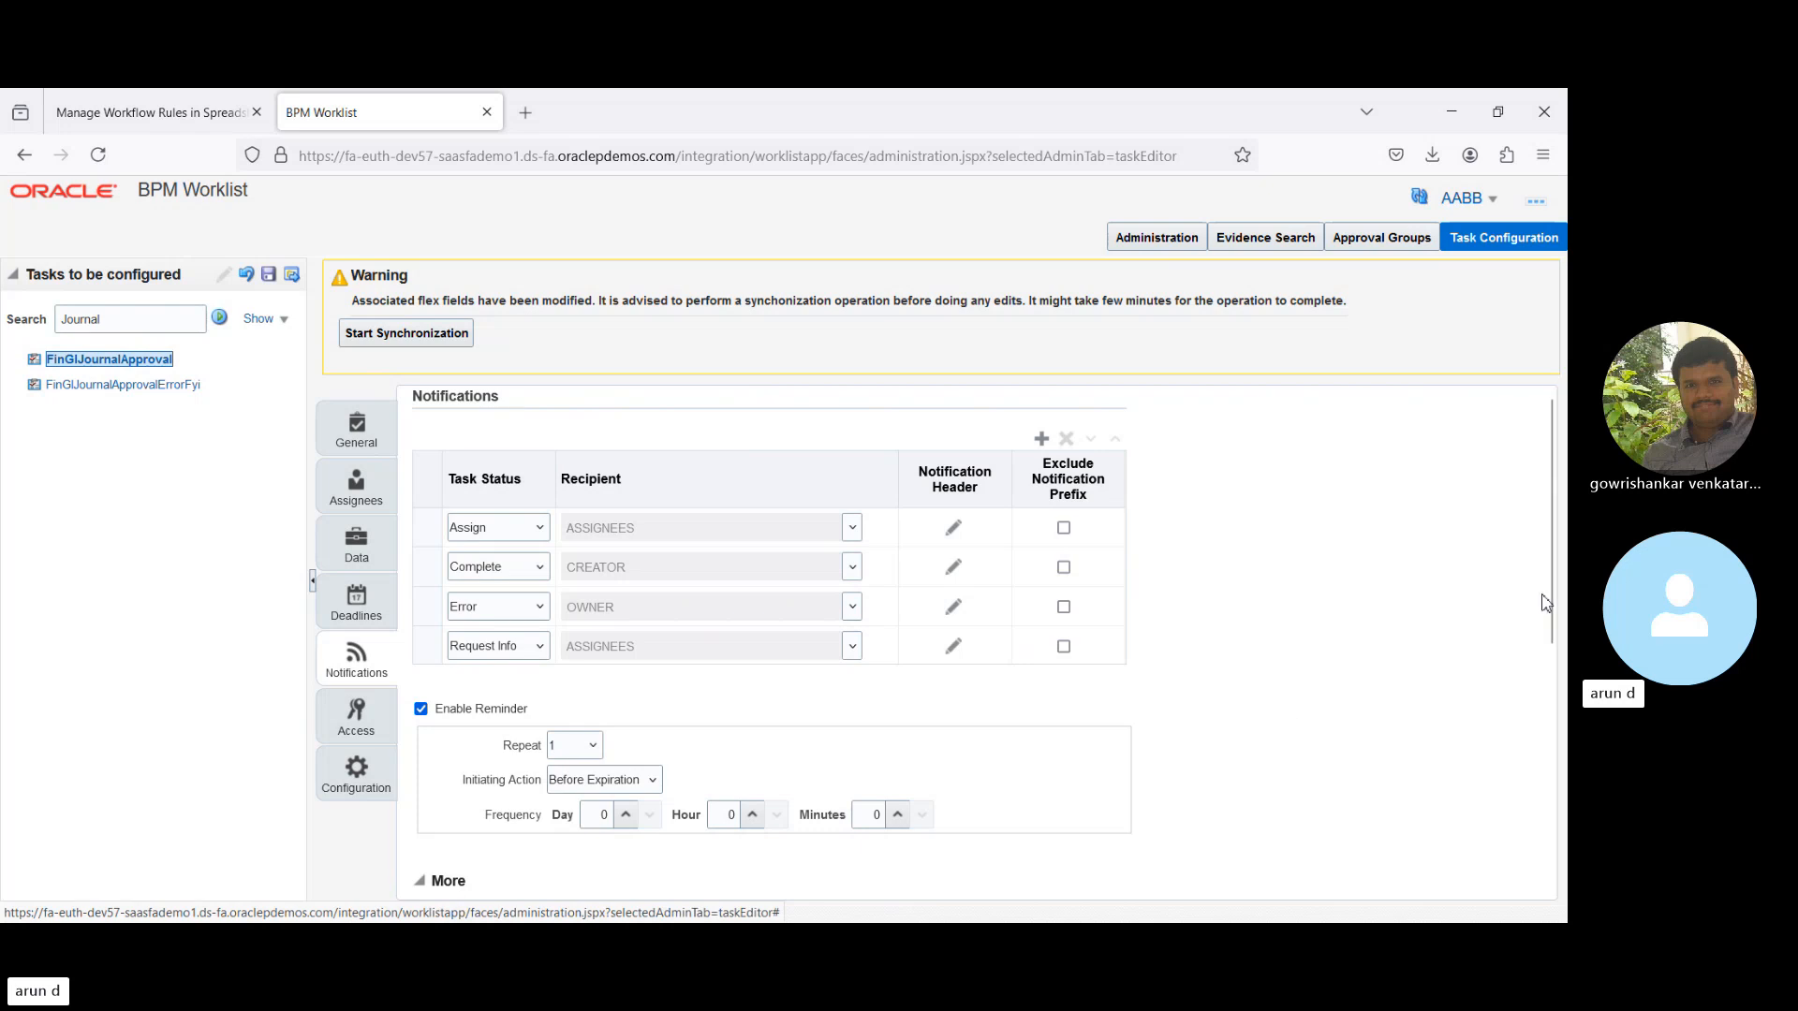
pyautogui.moveTo(1554, 599); pyautogui.dragTo(1554, 871)
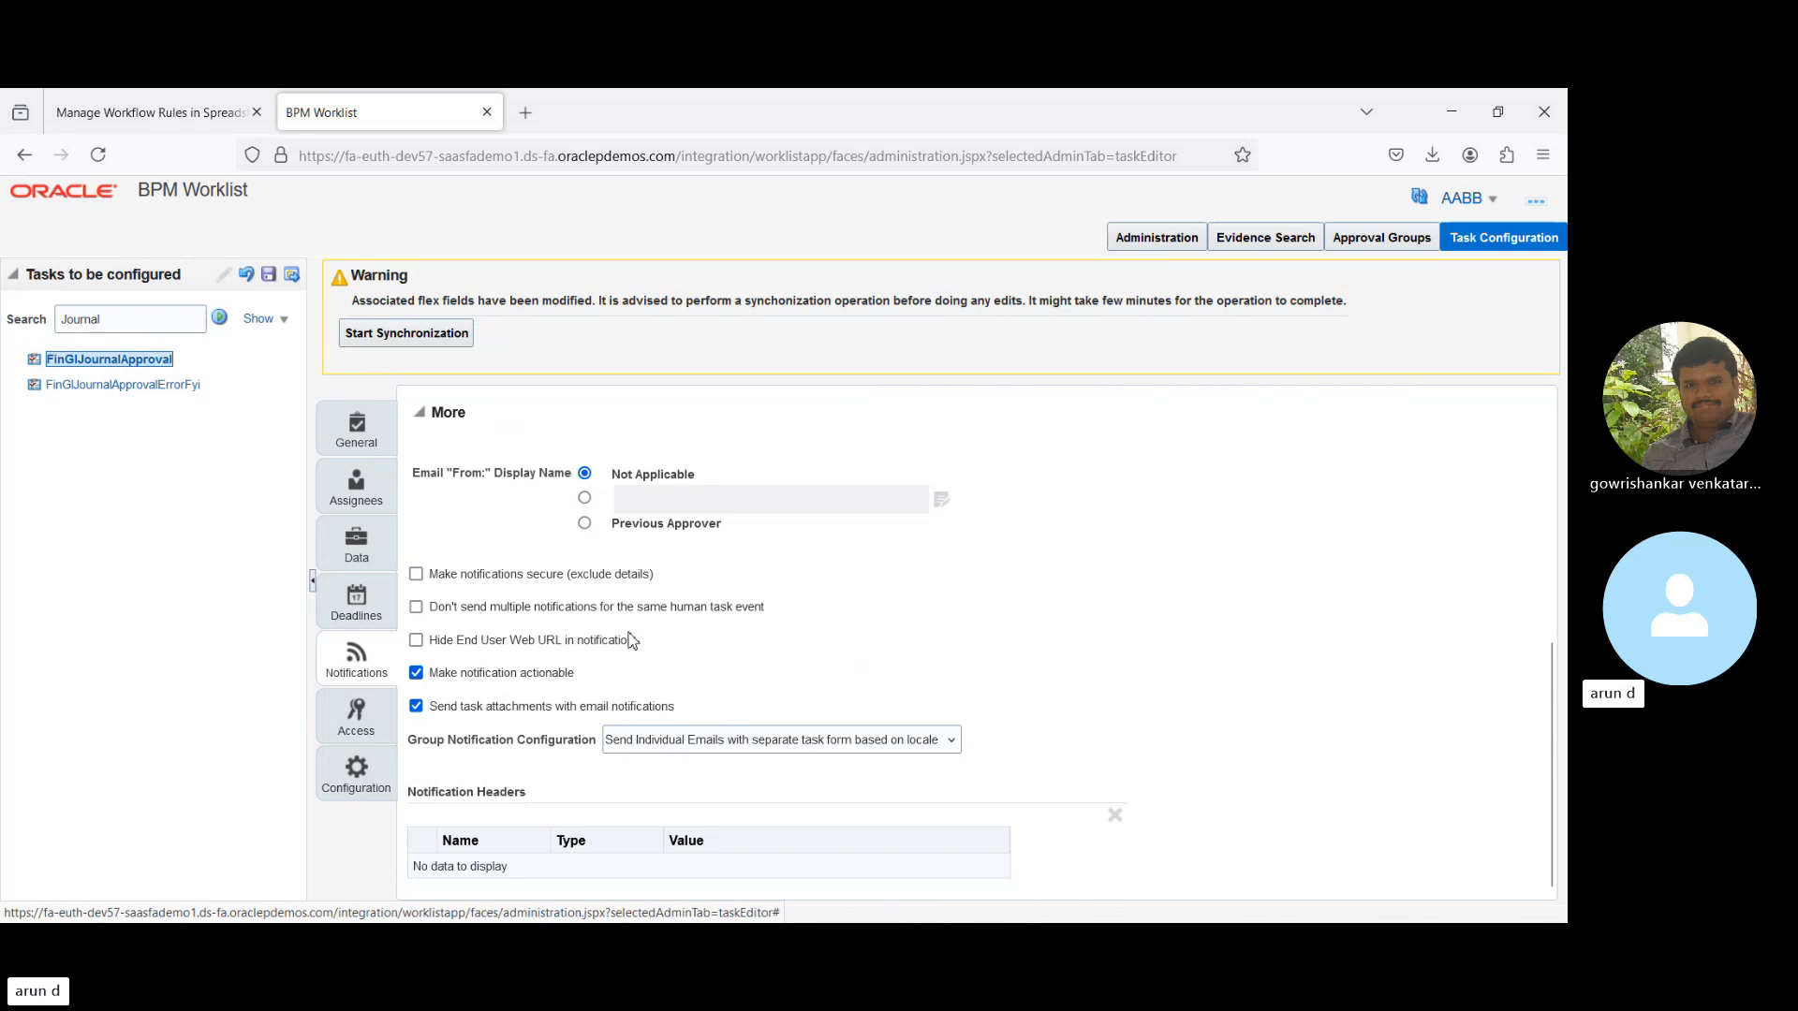
pyautogui.click(356, 598)
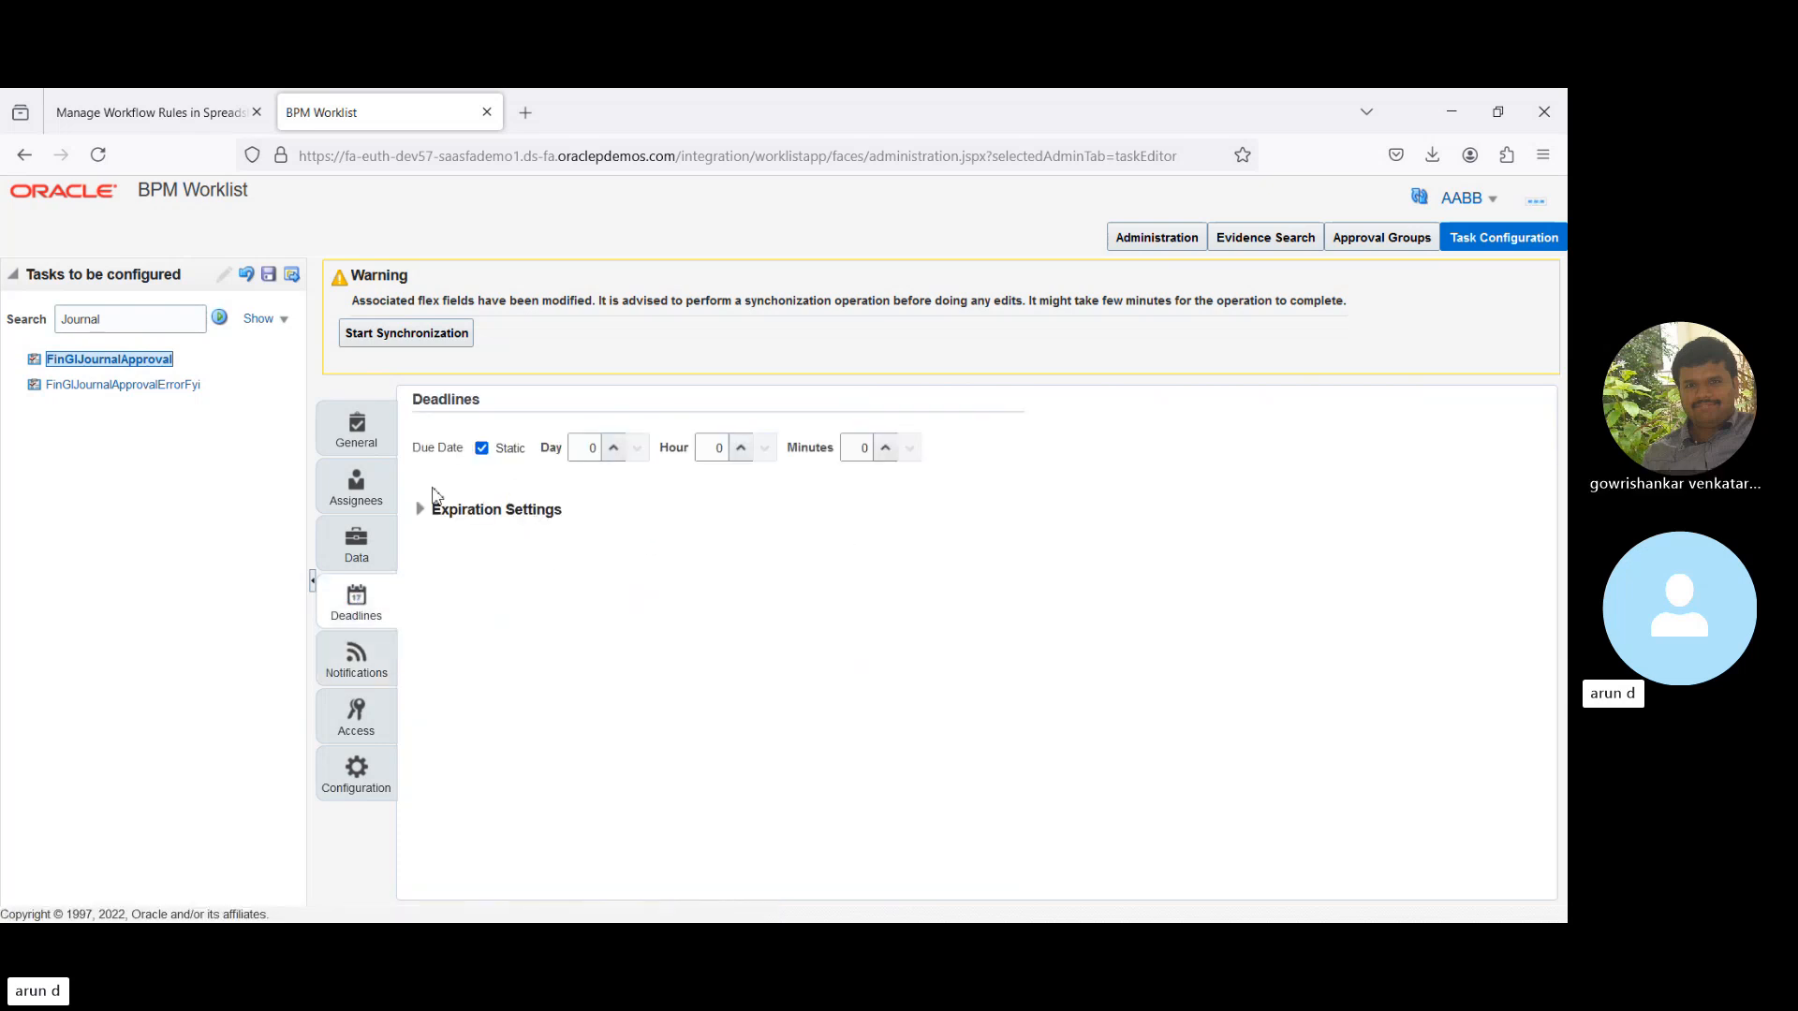
pyautogui.click(420, 508)
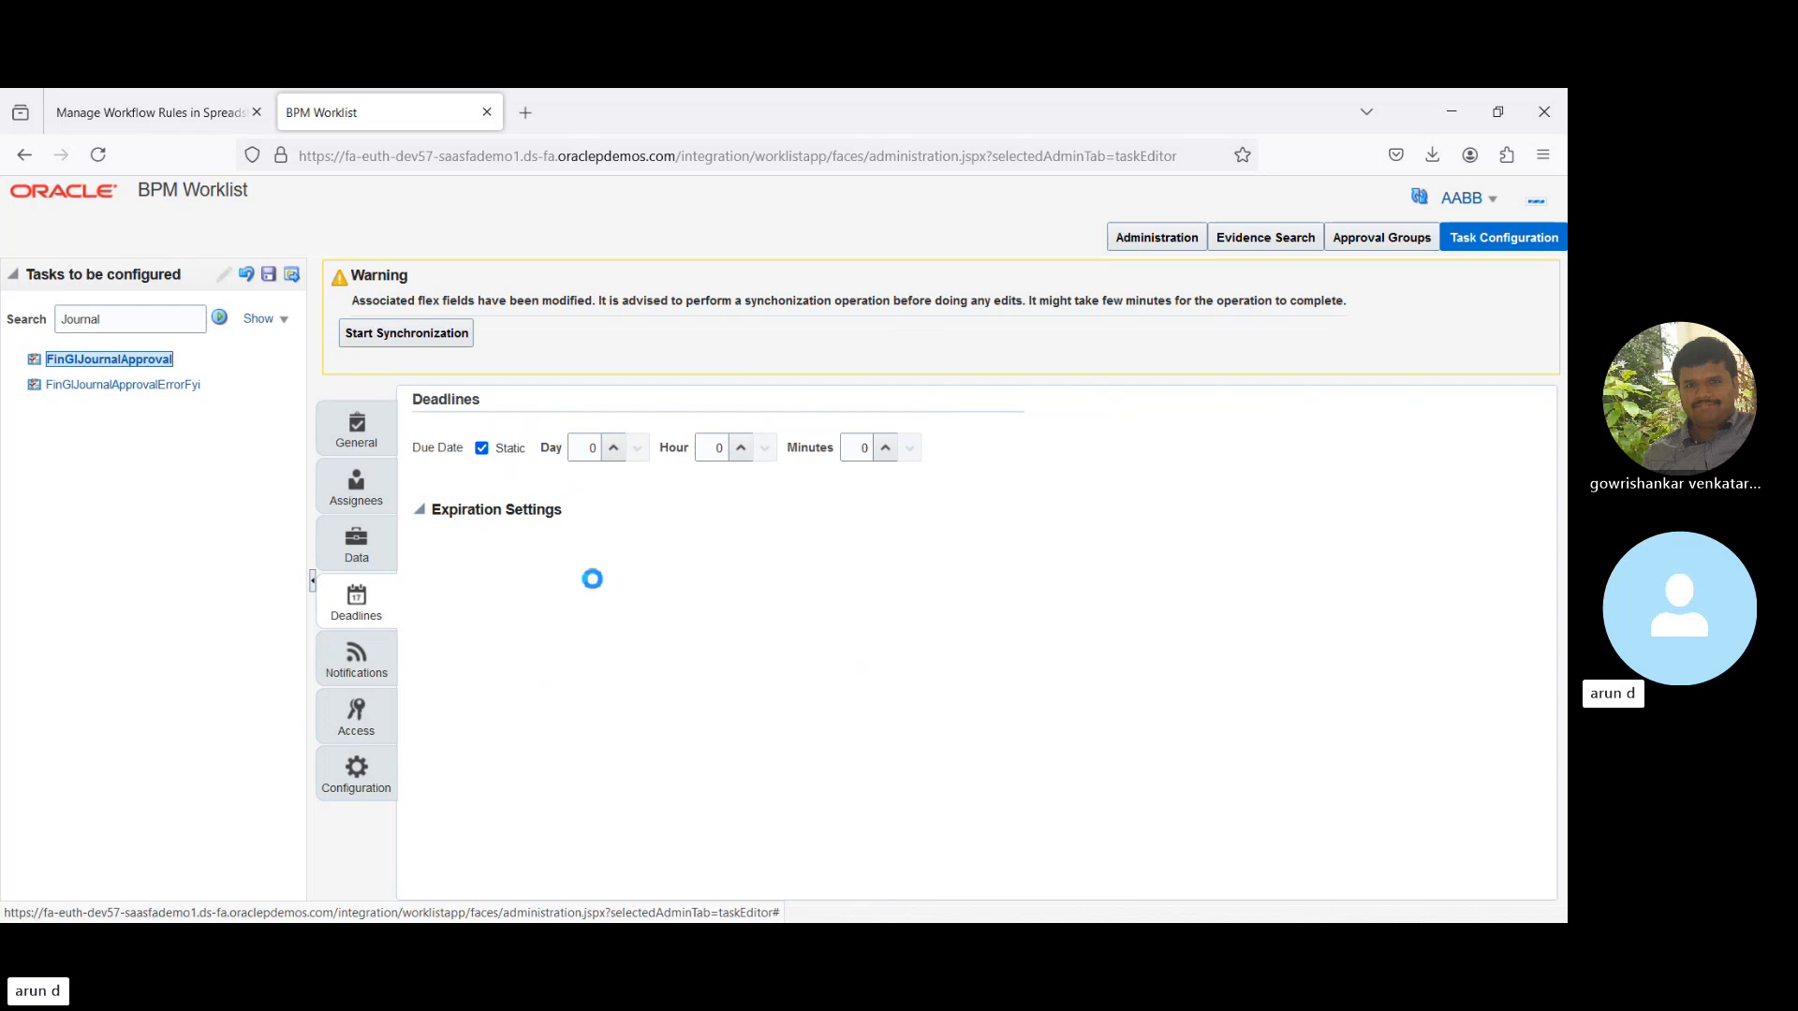